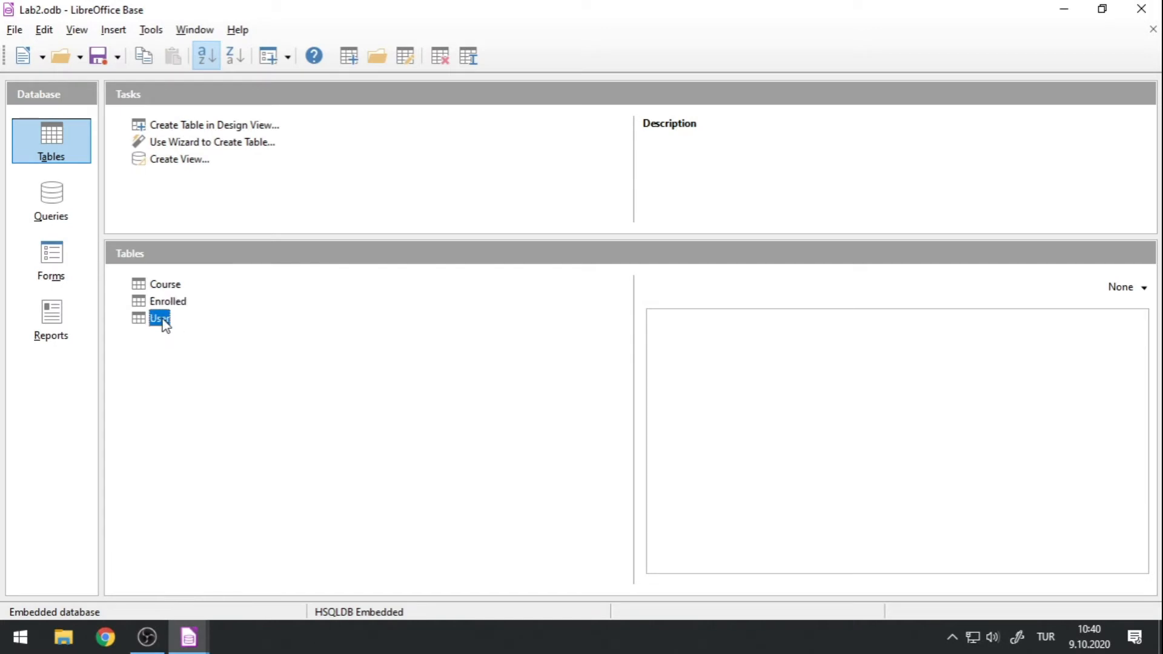
# Close the User table's data view and show the database's queries.
pyautogui.click(1141, 8)
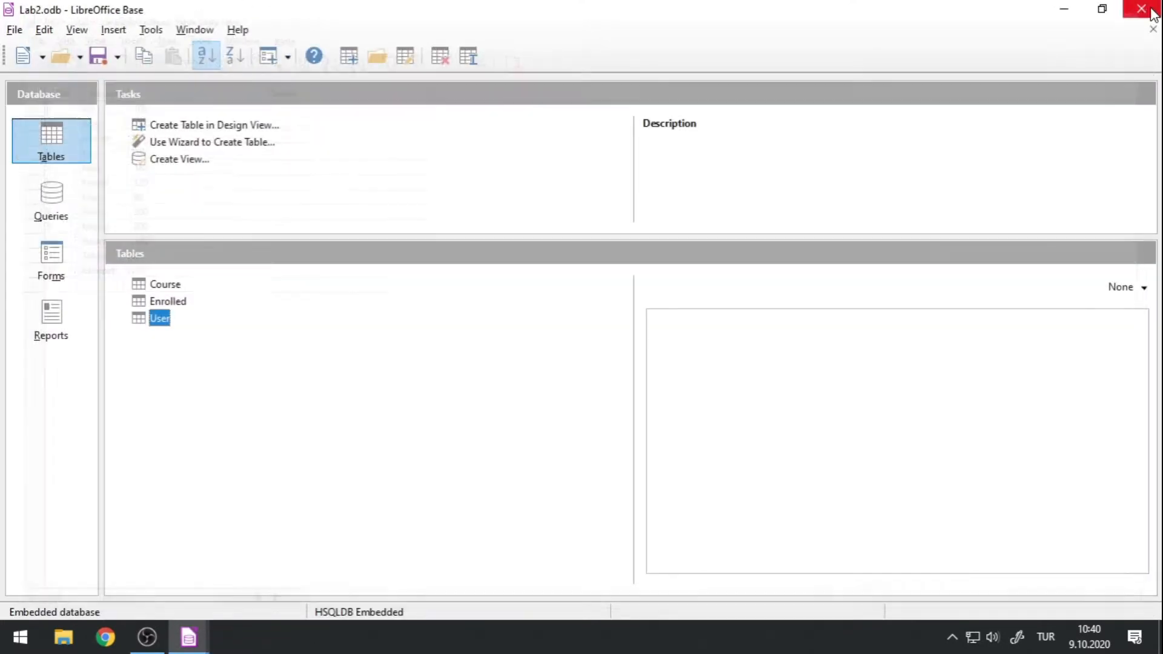
pyautogui.click(55, 206)
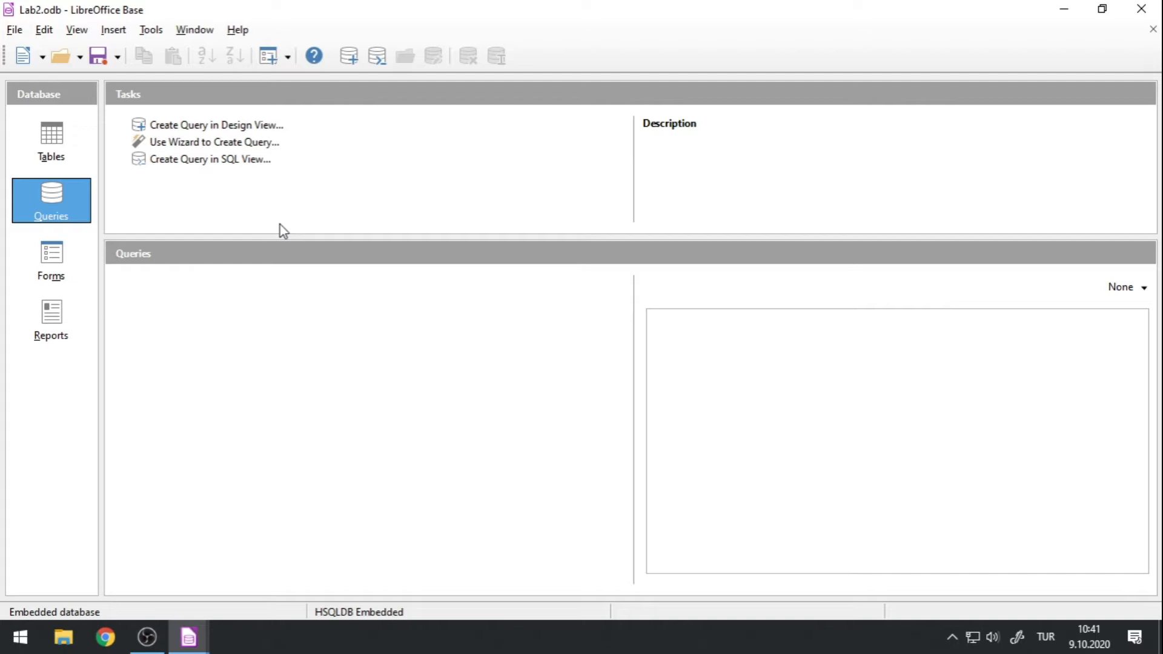
# Open the User, Course and Enrolled tables to review their records, including the UID column of Enrolled.
pyautogui.click(52, 150)
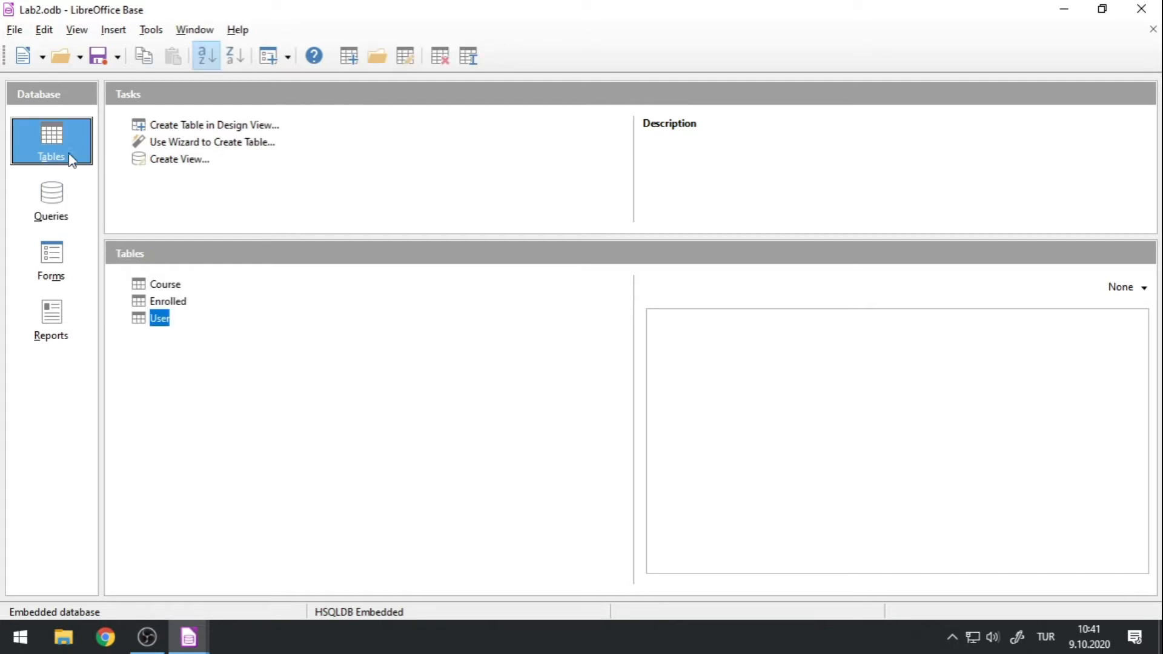
pyautogui.doubleClick(161, 320)
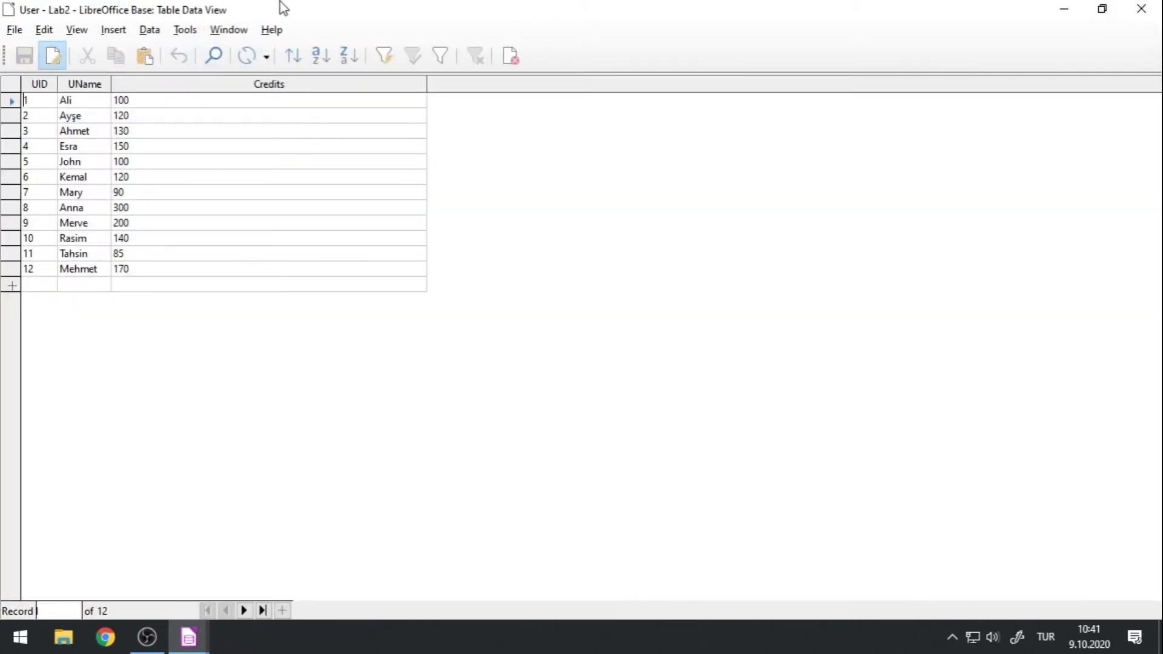
pyautogui.moveTo(303, 29); pyautogui.dragTo(629, 86)
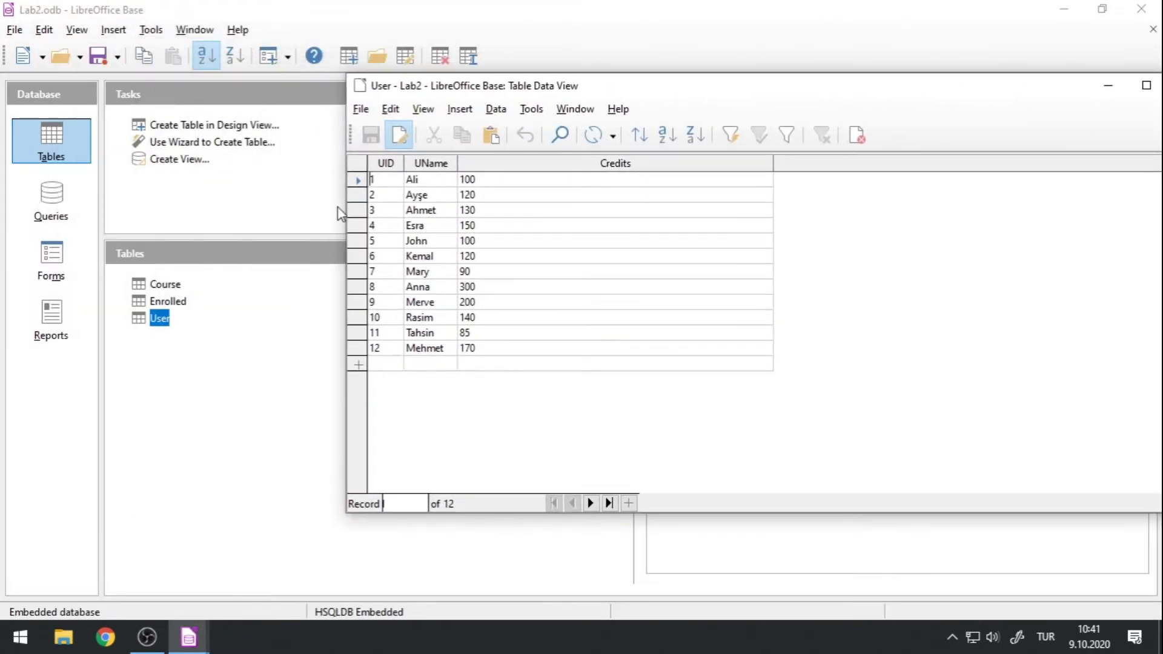
pyautogui.doubleClick(166, 286)
pyautogui.moveTo(641, 195); pyautogui.dragTo(404, 192)
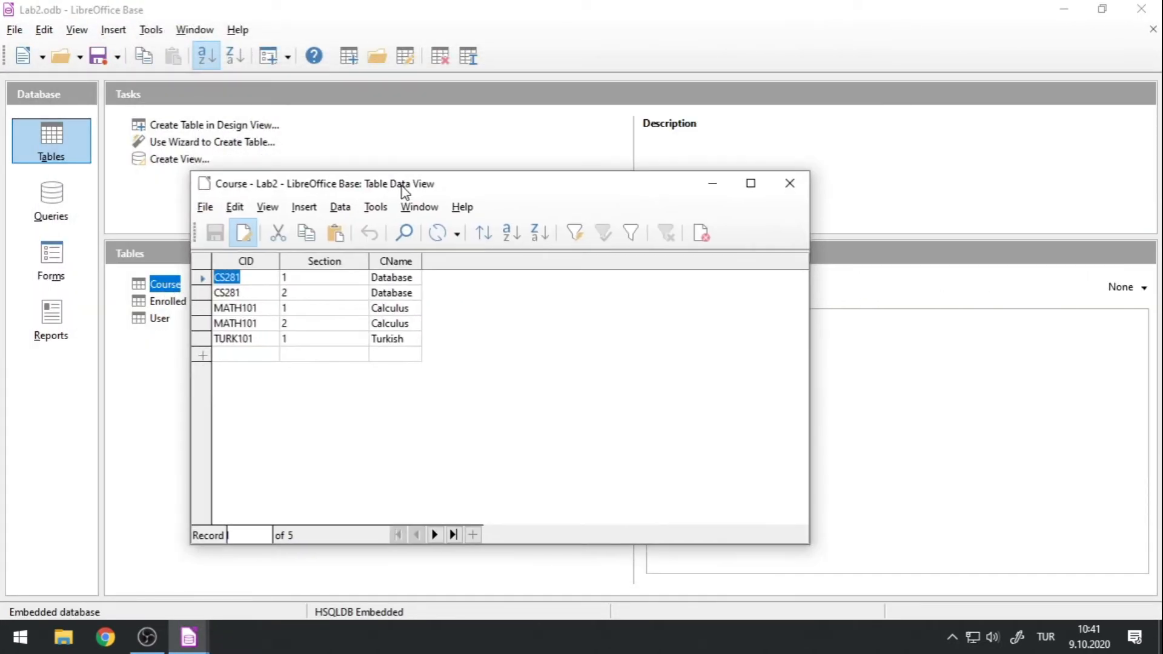
pyautogui.doubleClick(171, 306)
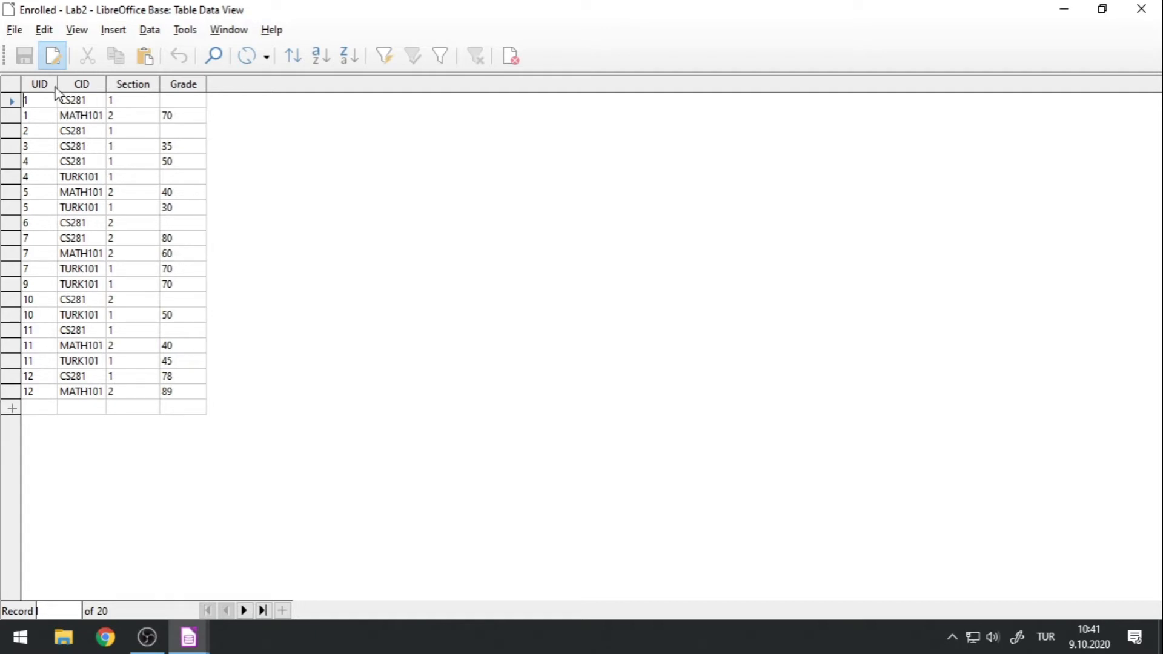
pyautogui.click(36, 177)
pyautogui.doubleClick(27, 177)
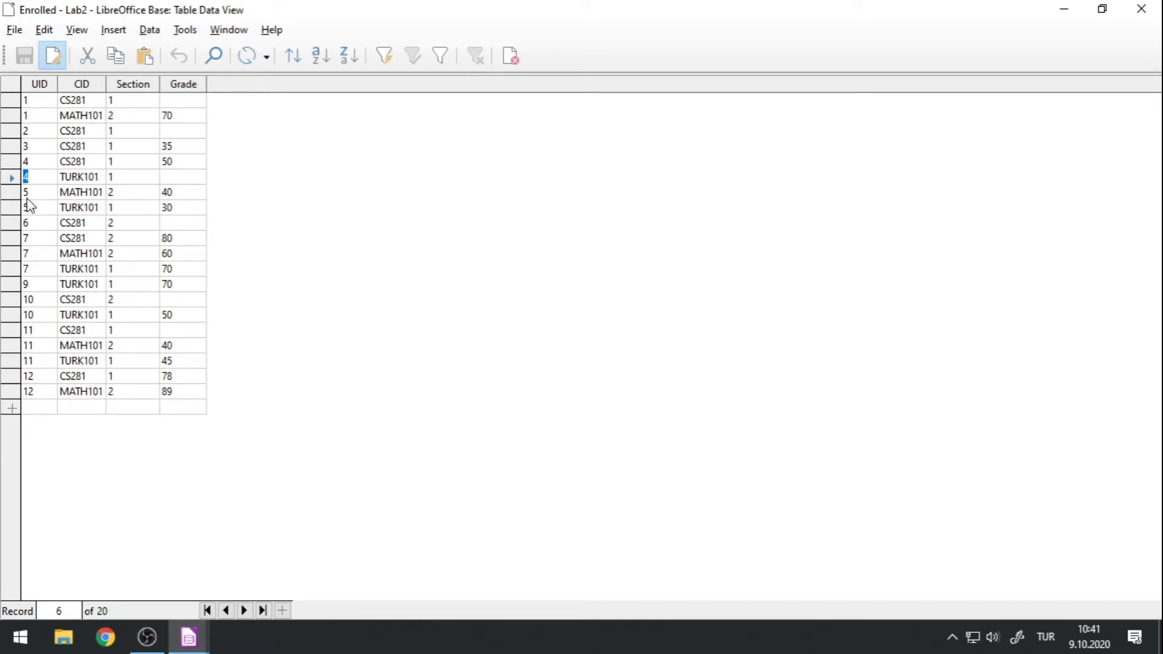
# Close the Enrolled, Course and User data views and return to the Lab2 database window.
pyautogui.doubleClick(246, 13)
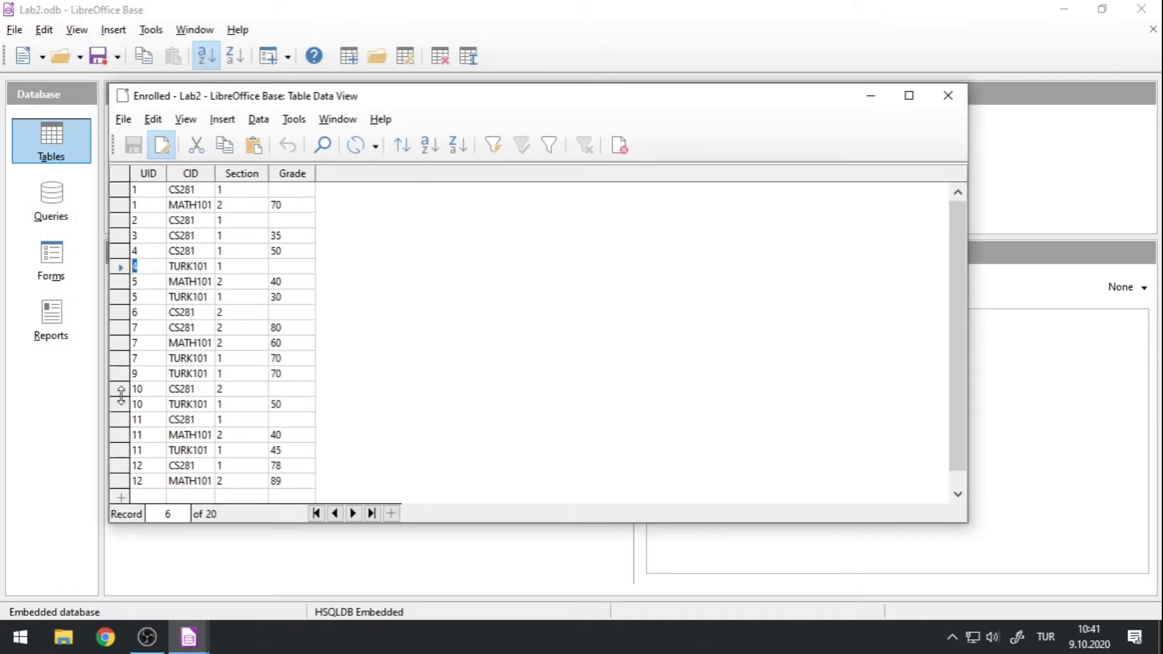
pyautogui.click(948, 95)
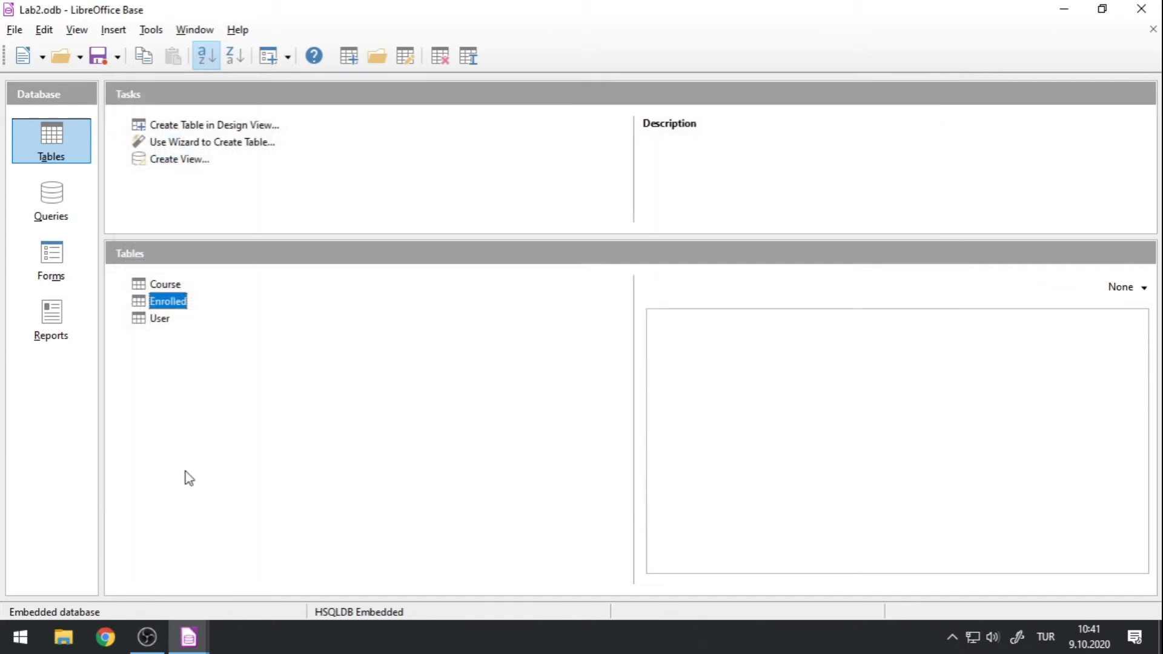
pyautogui.moveTo(187, 643)
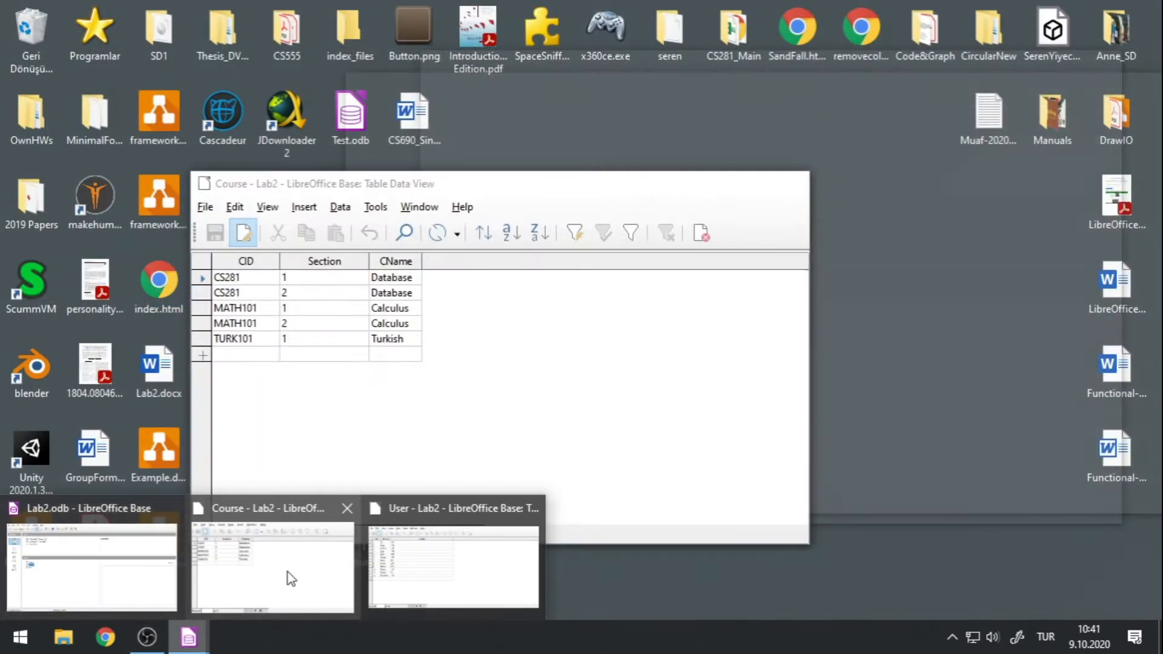
pyautogui.middleClick(288, 572)
pyautogui.middleClick(312, 574)
pyautogui.click(174, 574)
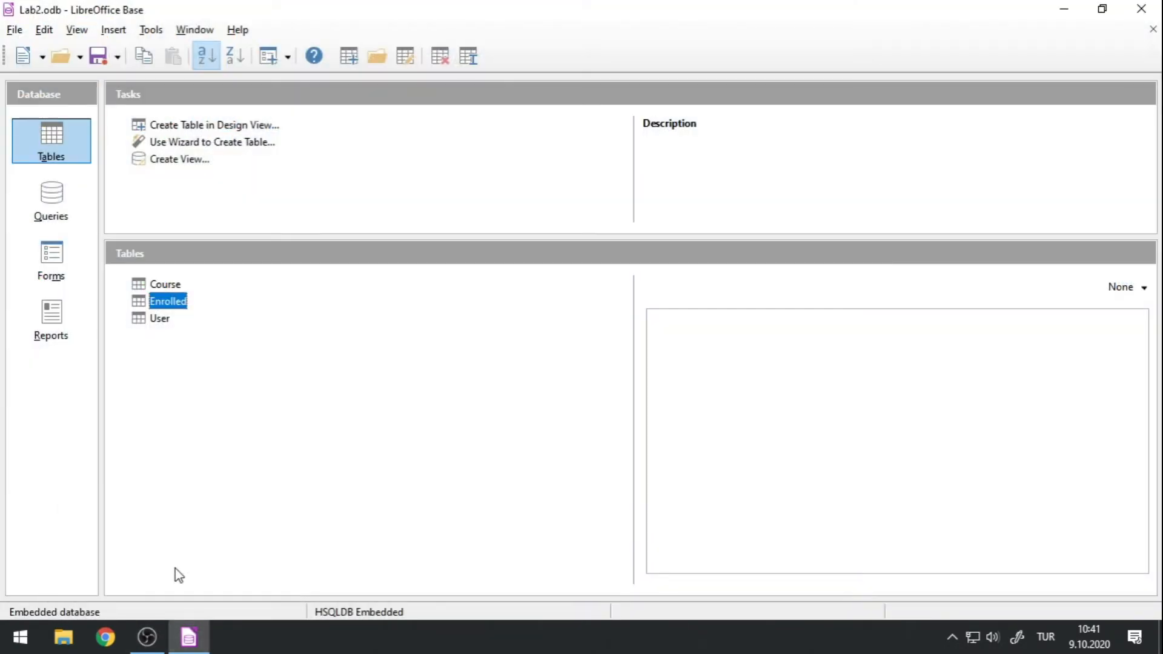
# Start a new query in Design View and add the User table to it.
pyautogui.click(51, 199)
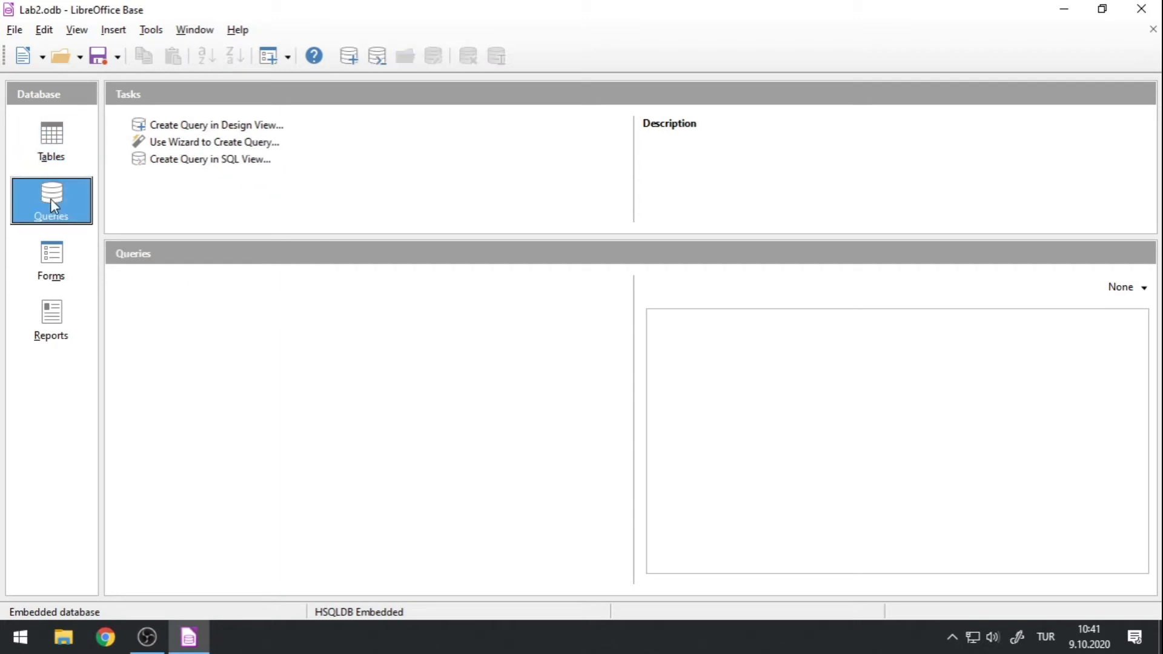
pyautogui.click(204, 130)
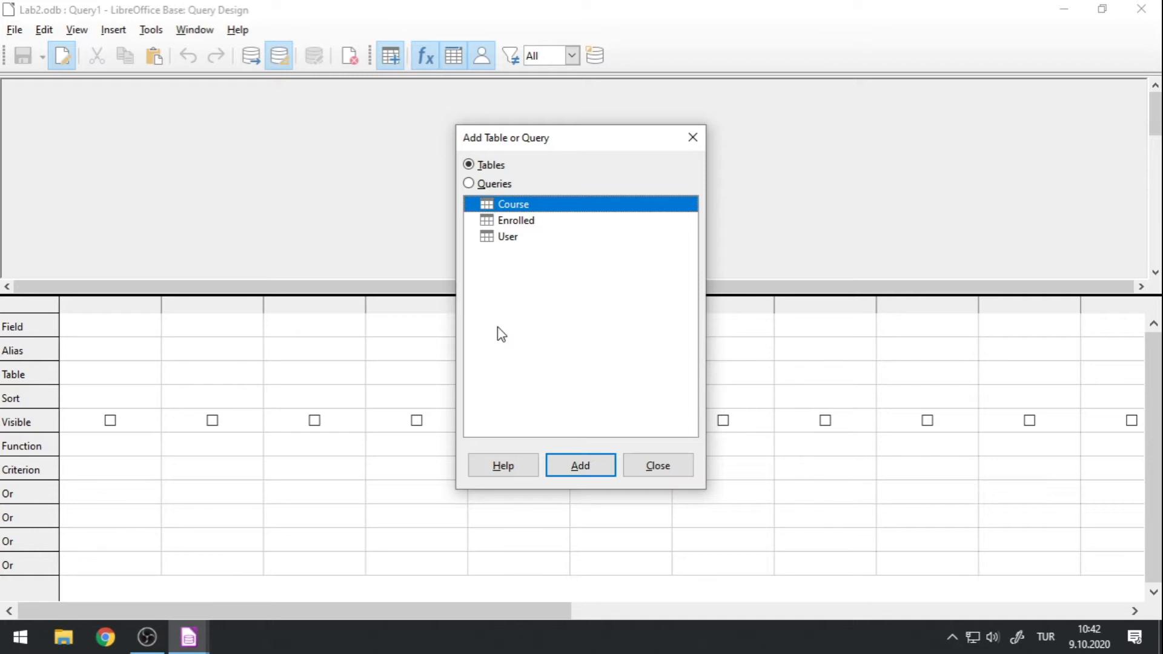
pyautogui.click(512, 237)
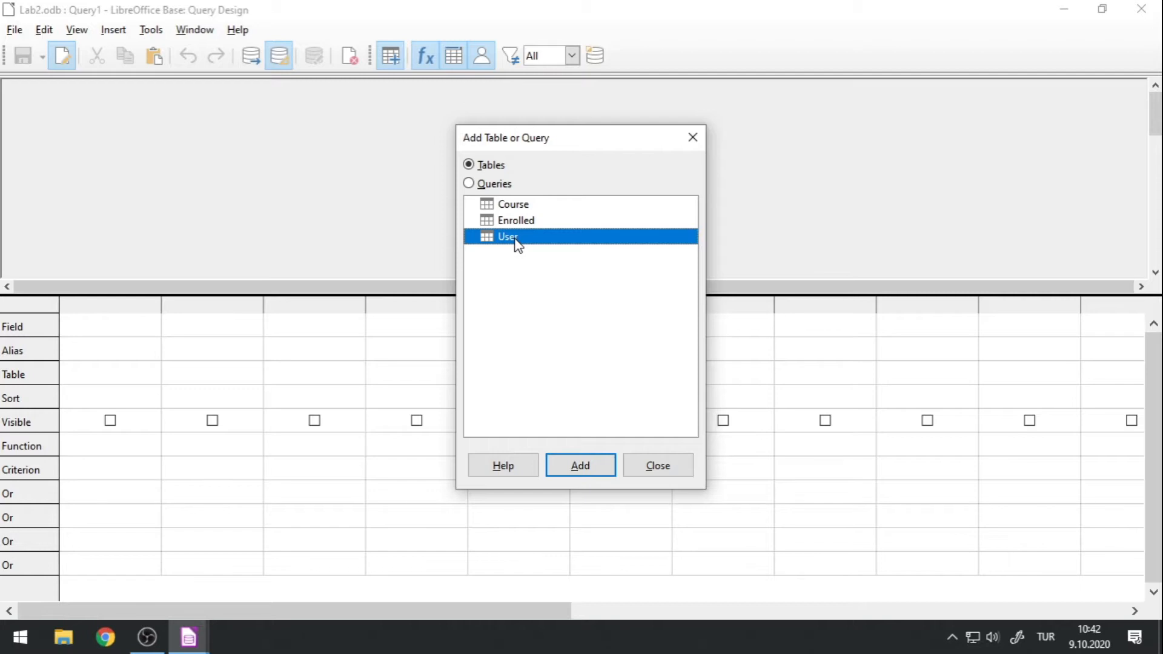
pyautogui.doubleClick(512, 239)
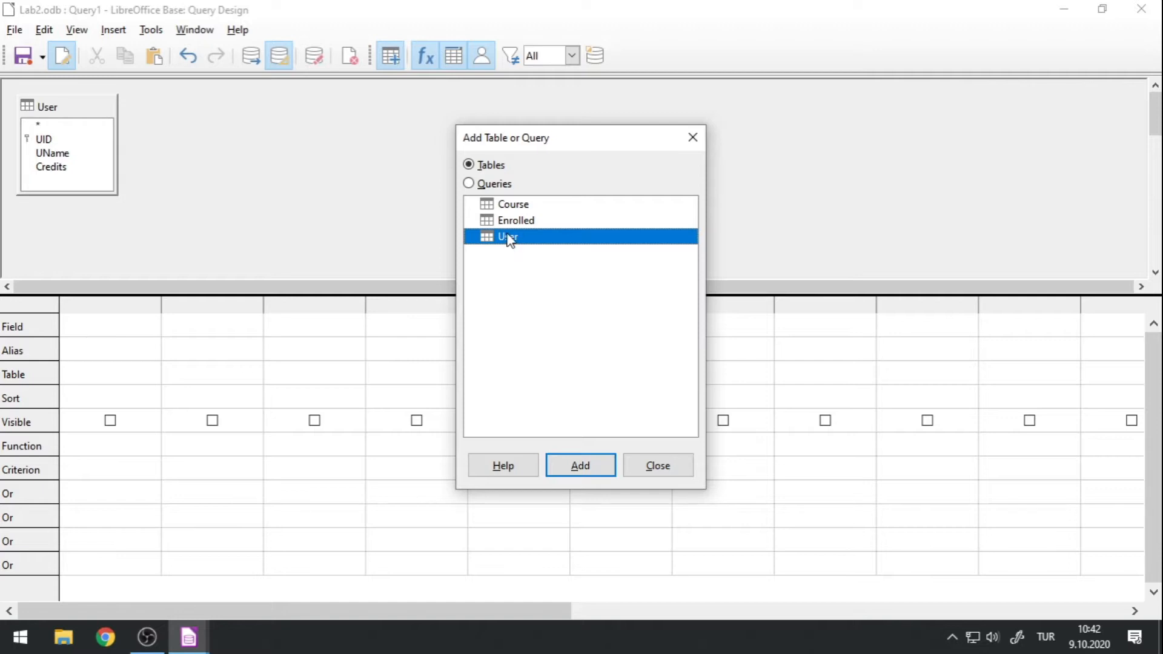
pyautogui.click(650, 461)
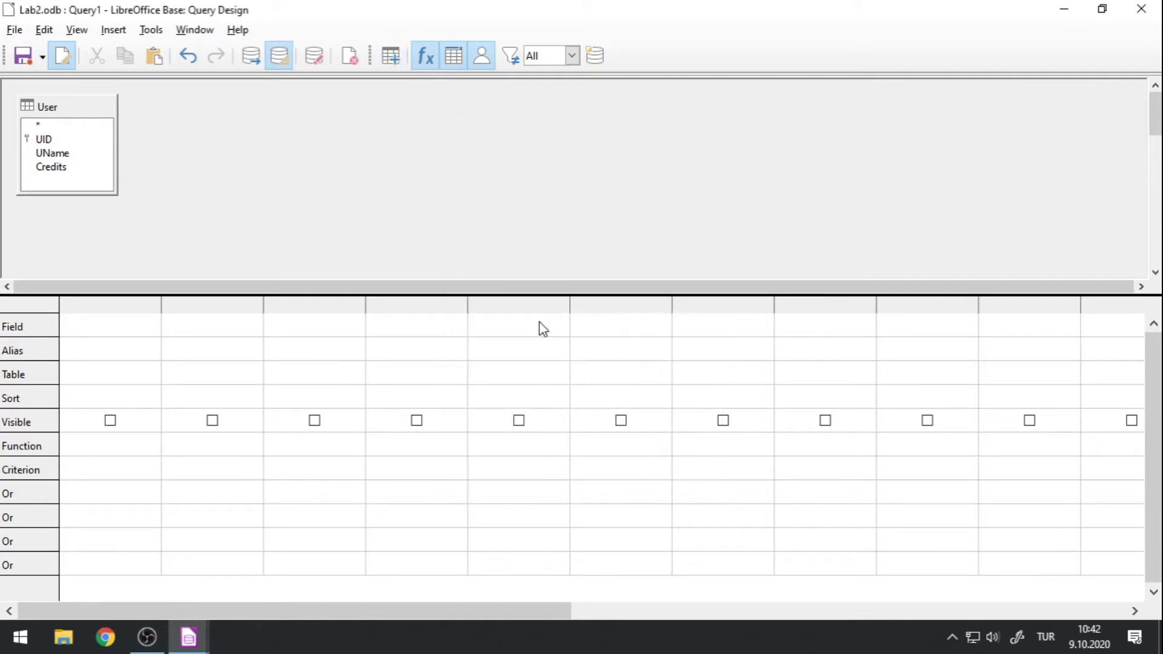
pyautogui.click(112, 31)
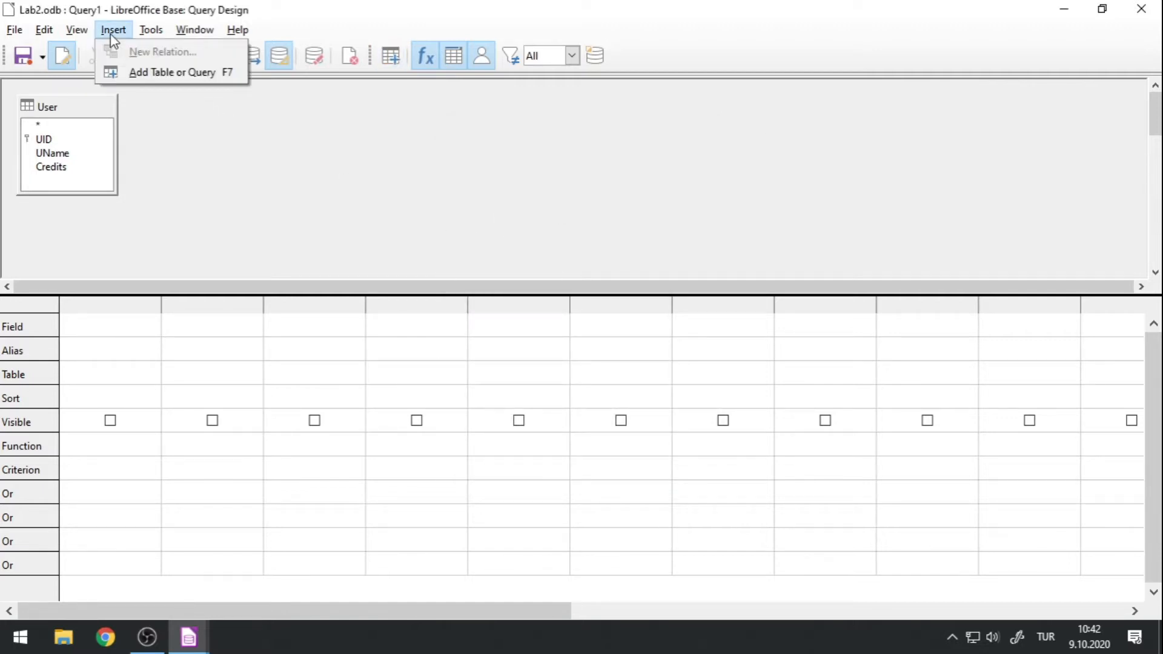
pyautogui.click(147, 82)
pyautogui.click(695, 139)
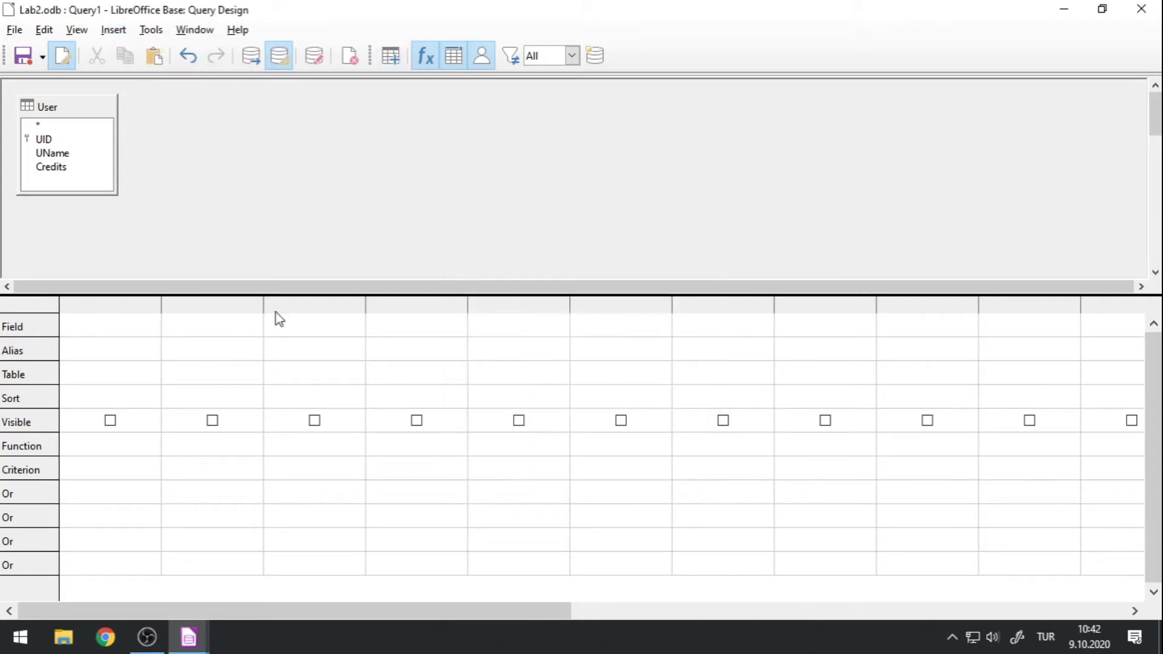
# Reposition the User table box in the query diagram and enlarge the design grid area.
pyautogui.moveTo(274, 294); pyautogui.dragTo(273, 357)
pyautogui.moveTo(85, 107); pyautogui.dragTo(140, 143)
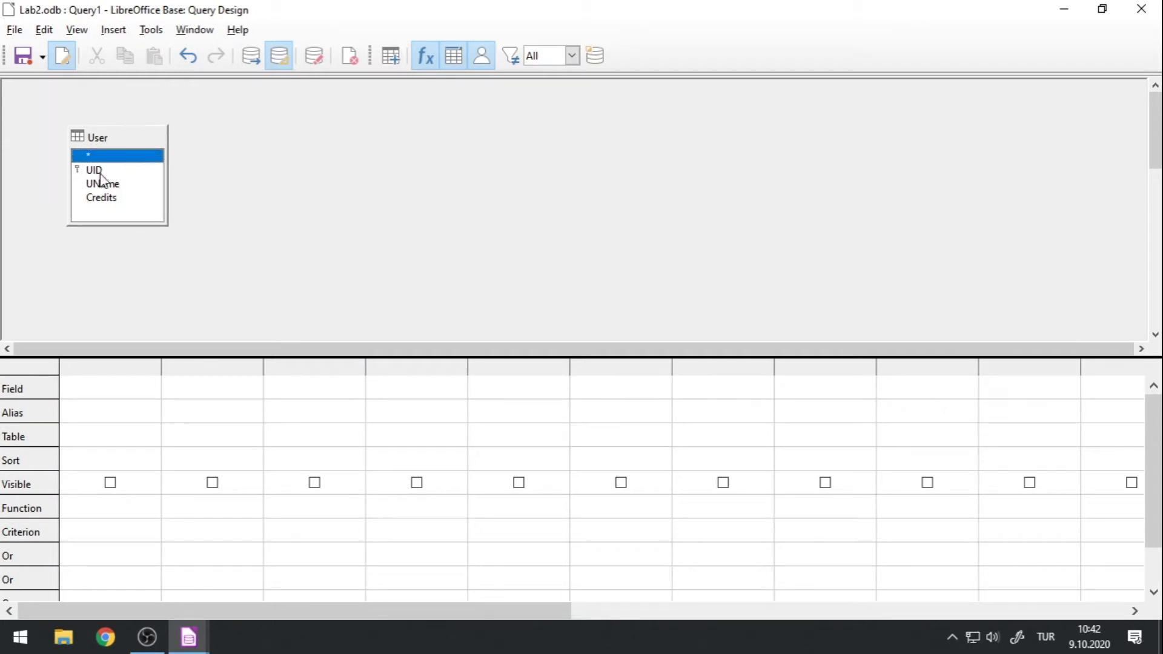
pyautogui.press('Down')
pyautogui.press('Down')
pyautogui.press('Down')
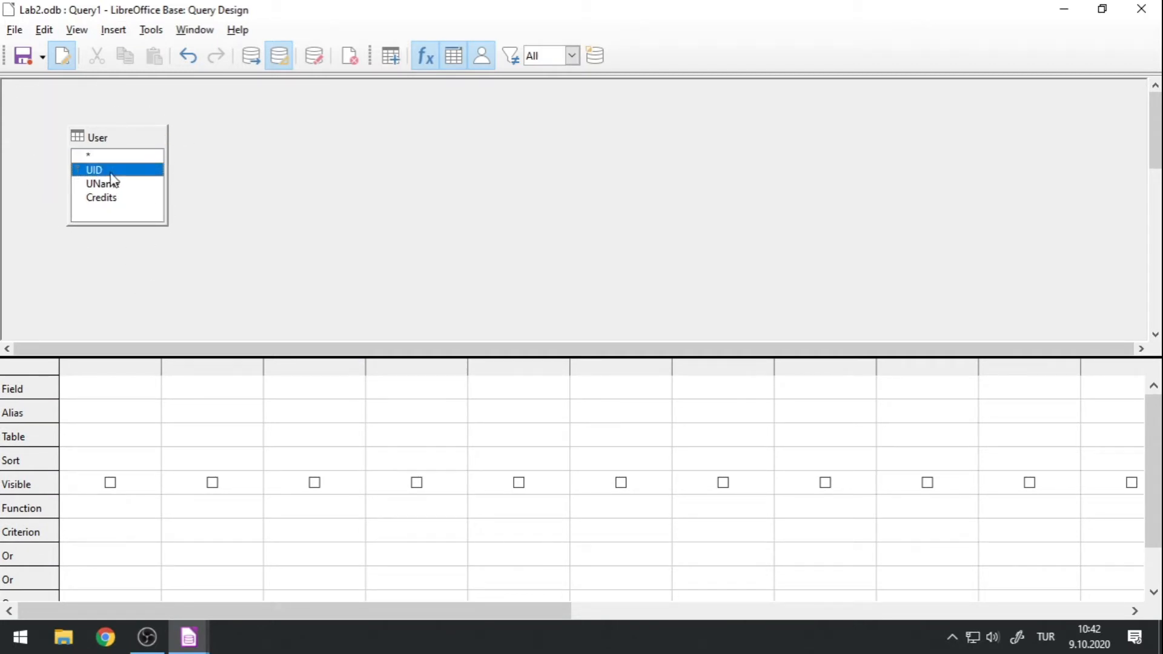
pyautogui.click(104, 156)
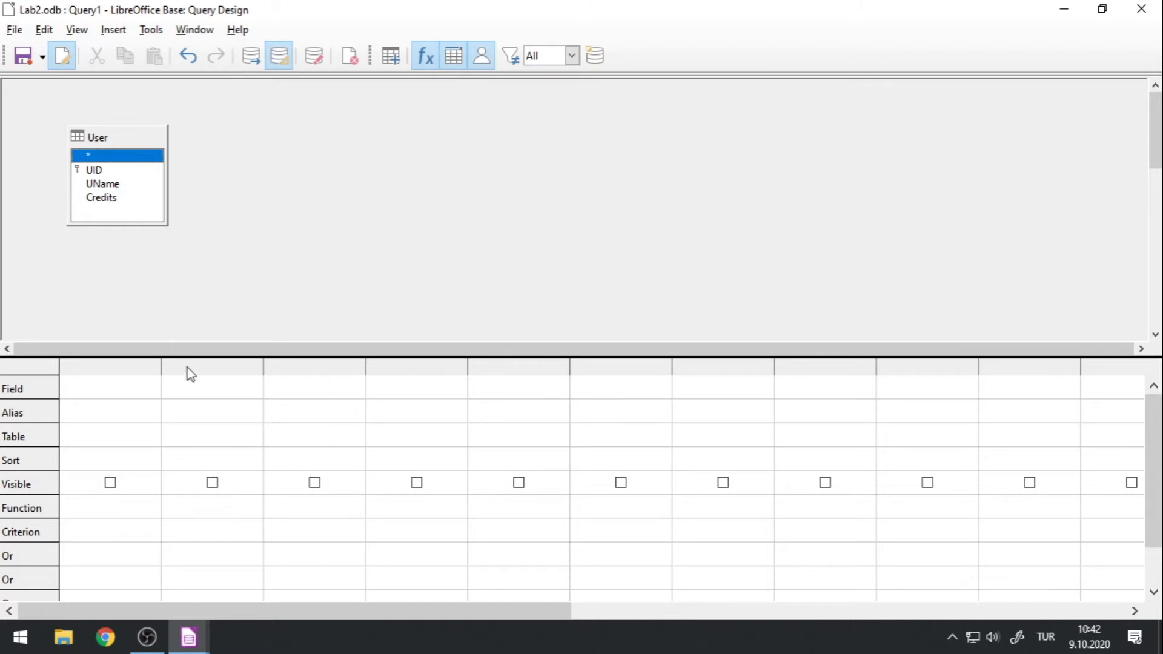
pyautogui.moveTo(184, 358); pyautogui.dragTo(192, 269)
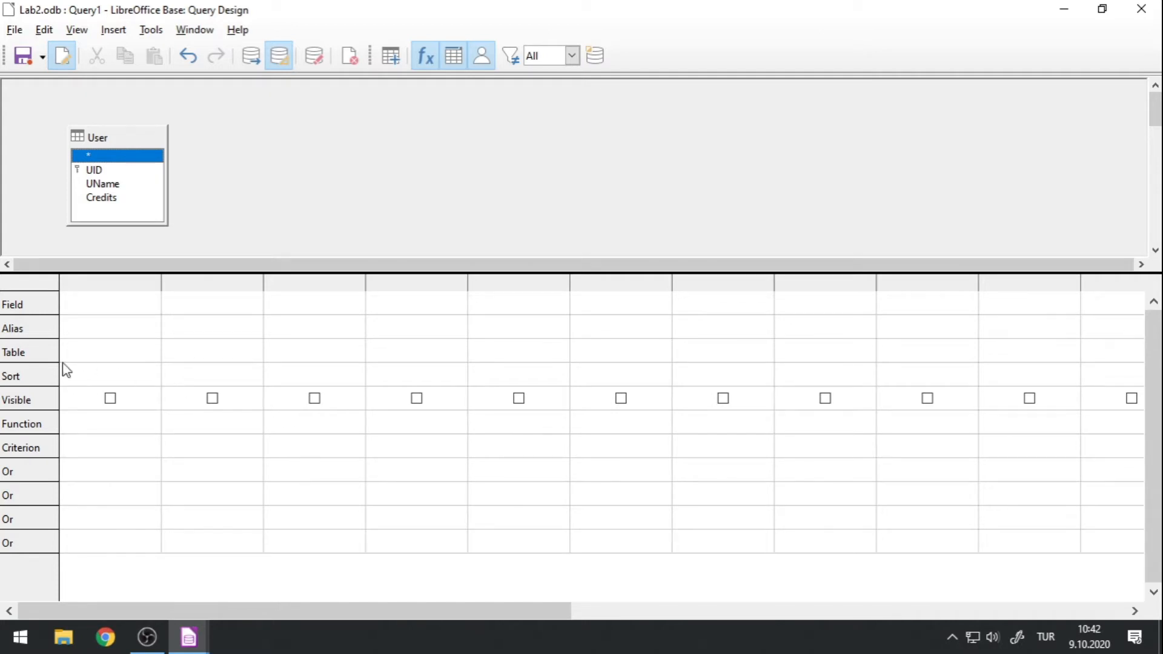
# Set the first query column to the UID field of the User table.
pyautogui.click(129, 355)
pyautogui.click(152, 352)
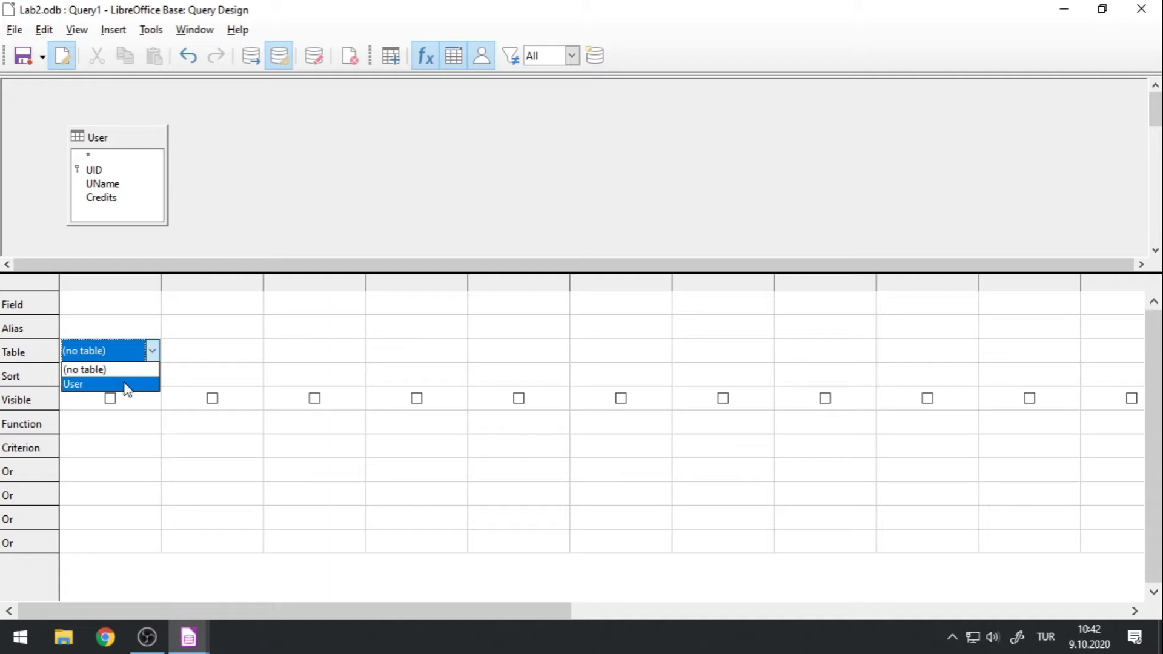
pyautogui.click(127, 384)
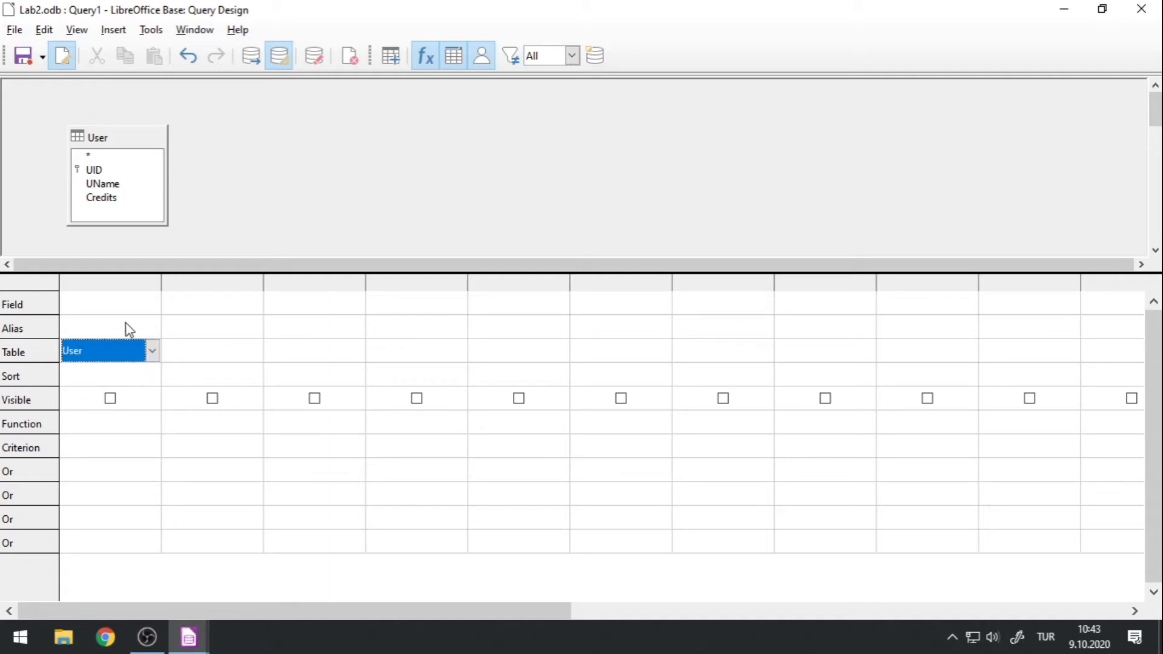
pyautogui.click(116, 300)
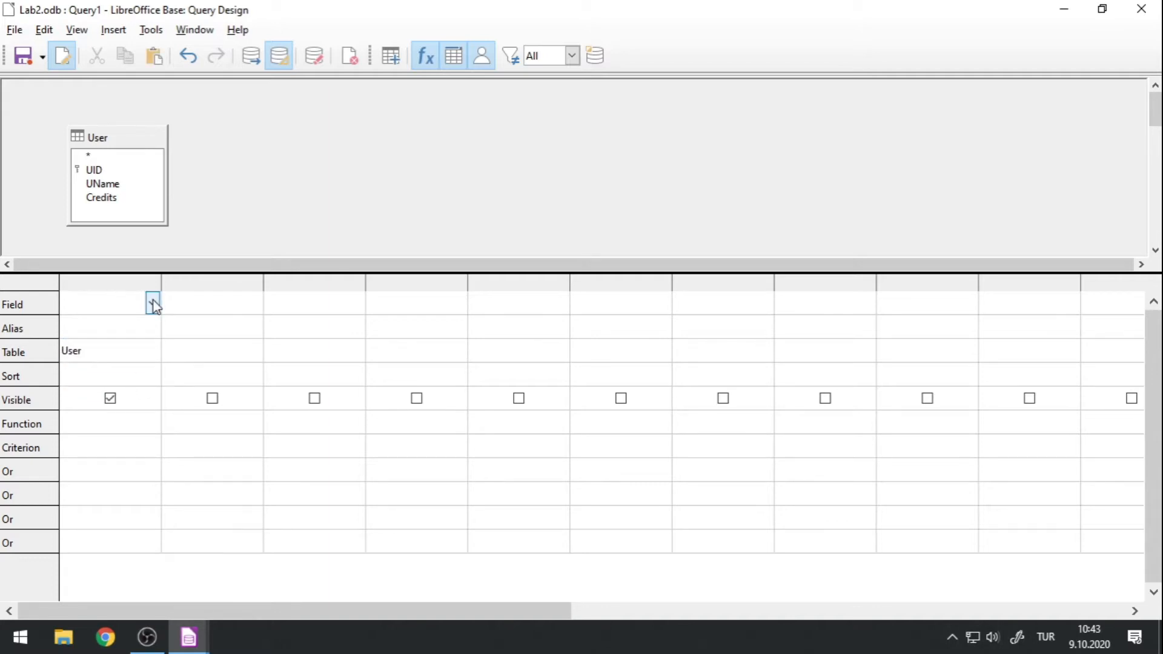
pyautogui.click(152, 302)
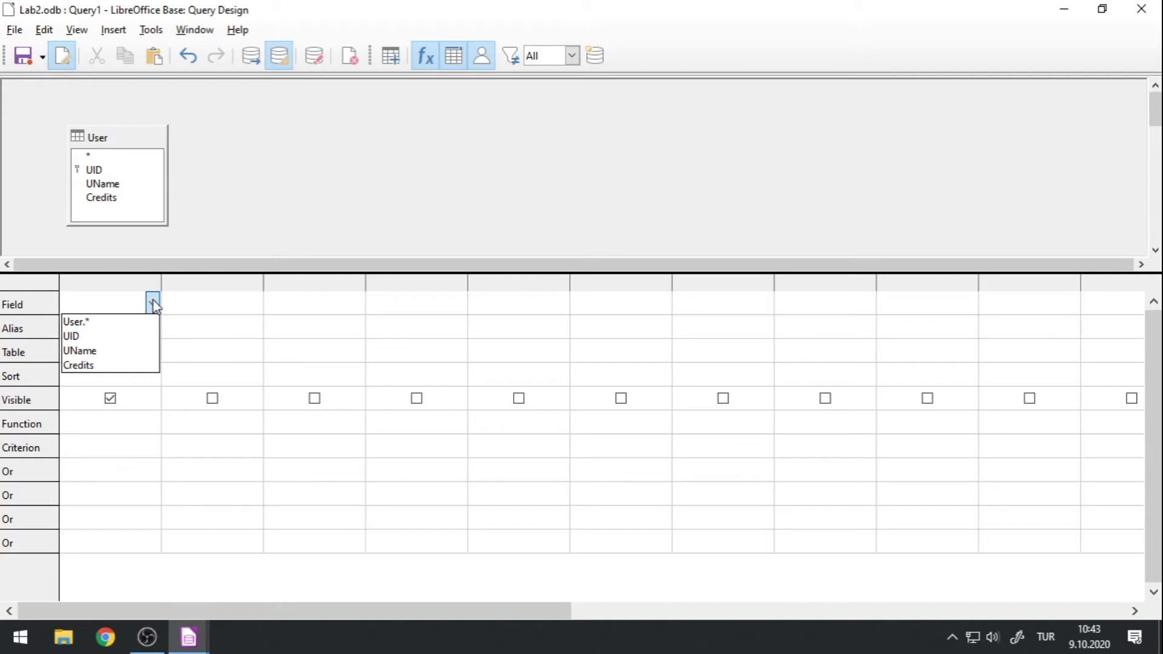
pyautogui.click(115, 340)
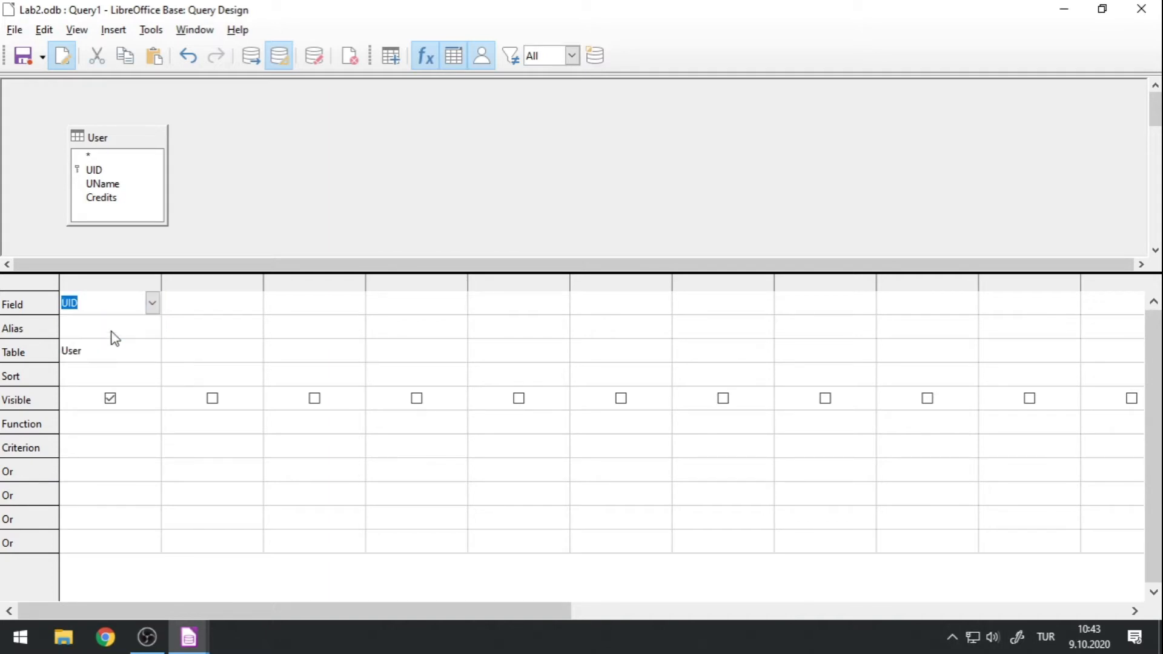
# Fill the second query column with the UName field of the User table.
pyautogui.click(262, 357)
pyautogui.click(255, 351)
pyautogui.click(212, 351)
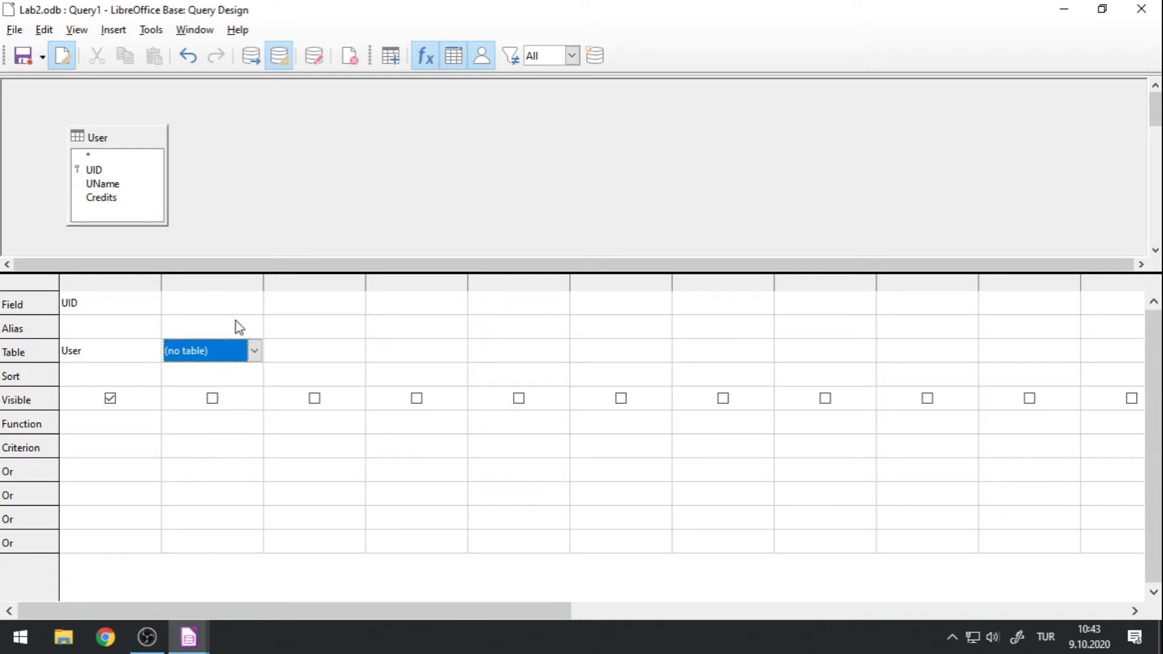
pyautogui.click(256, 305)
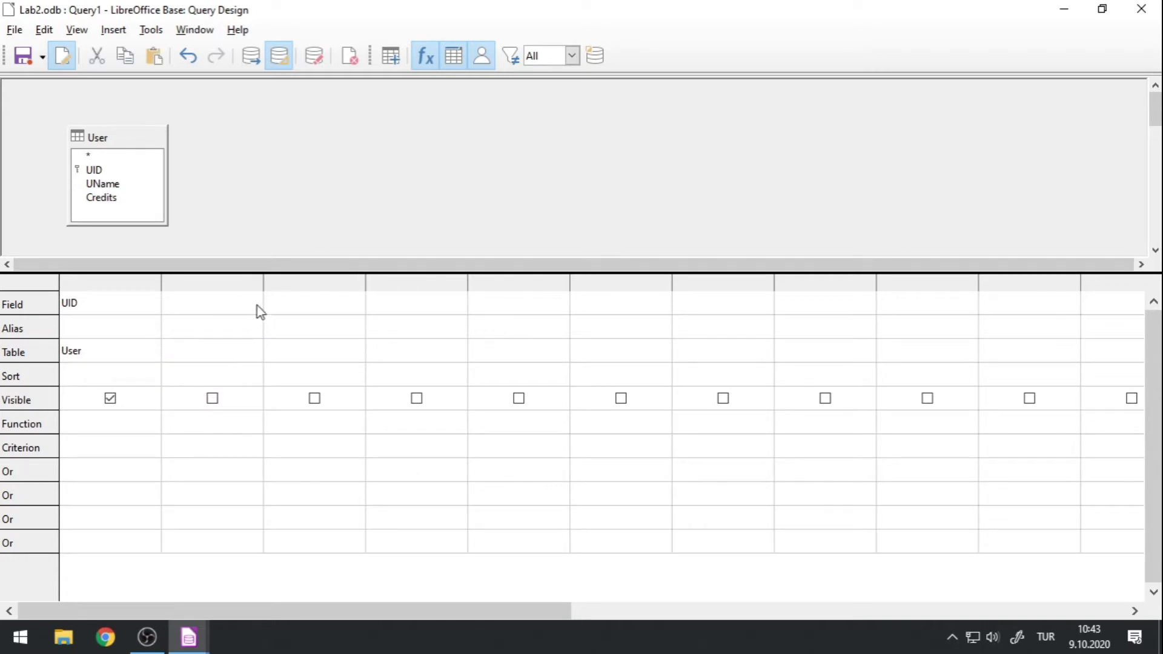
pyautogui.click(254, 303)
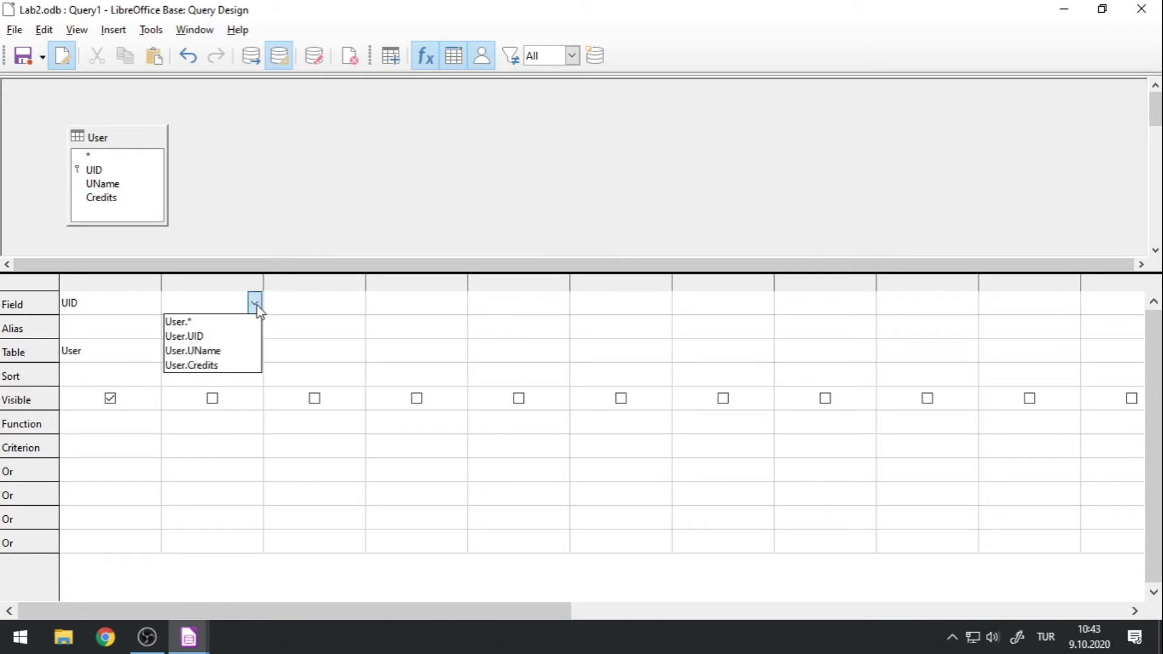
pyautogui.click(203, 354)
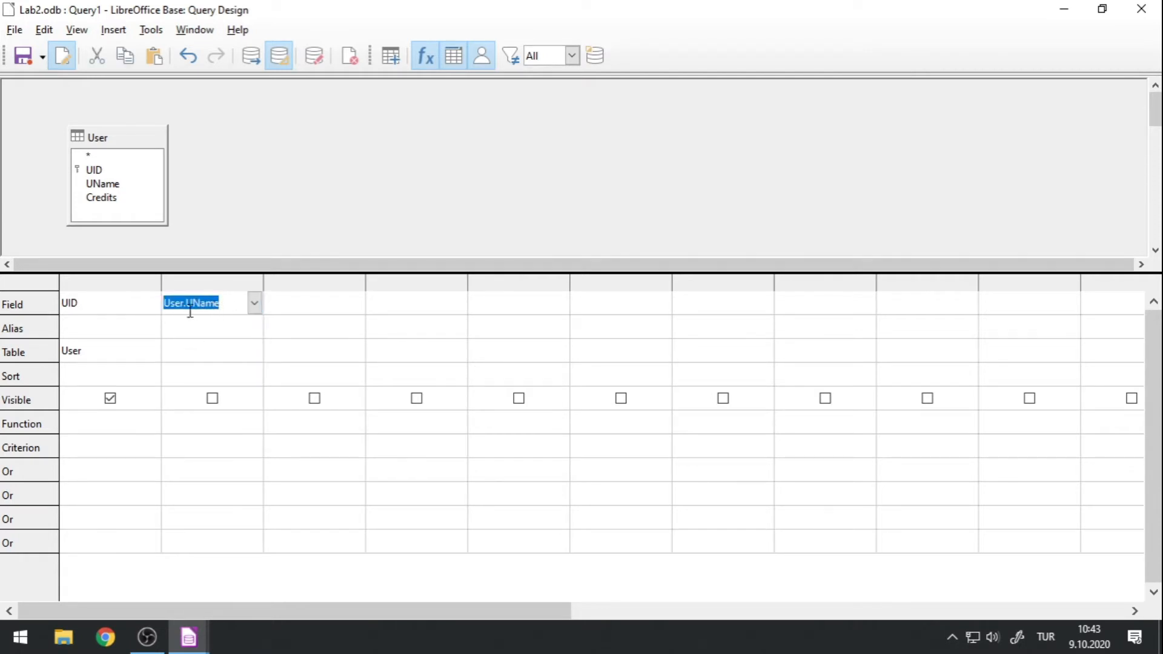
pyautogui.click(304, 204)
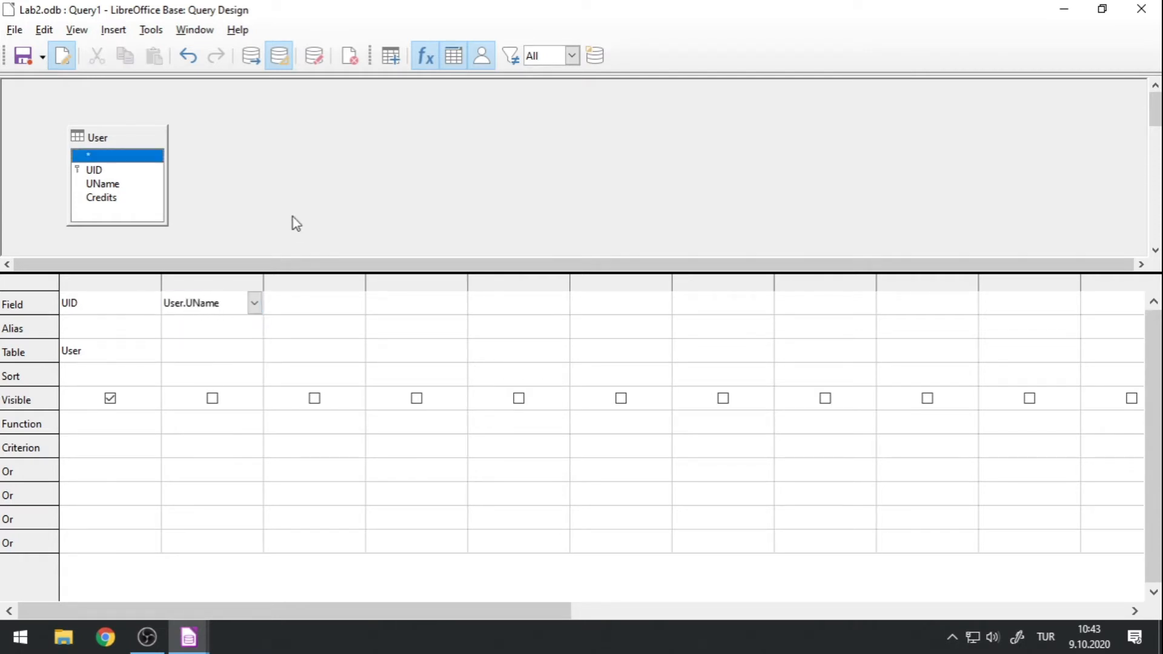
pyautogui.click(224, 329)
pyautogui.click(219, 353)
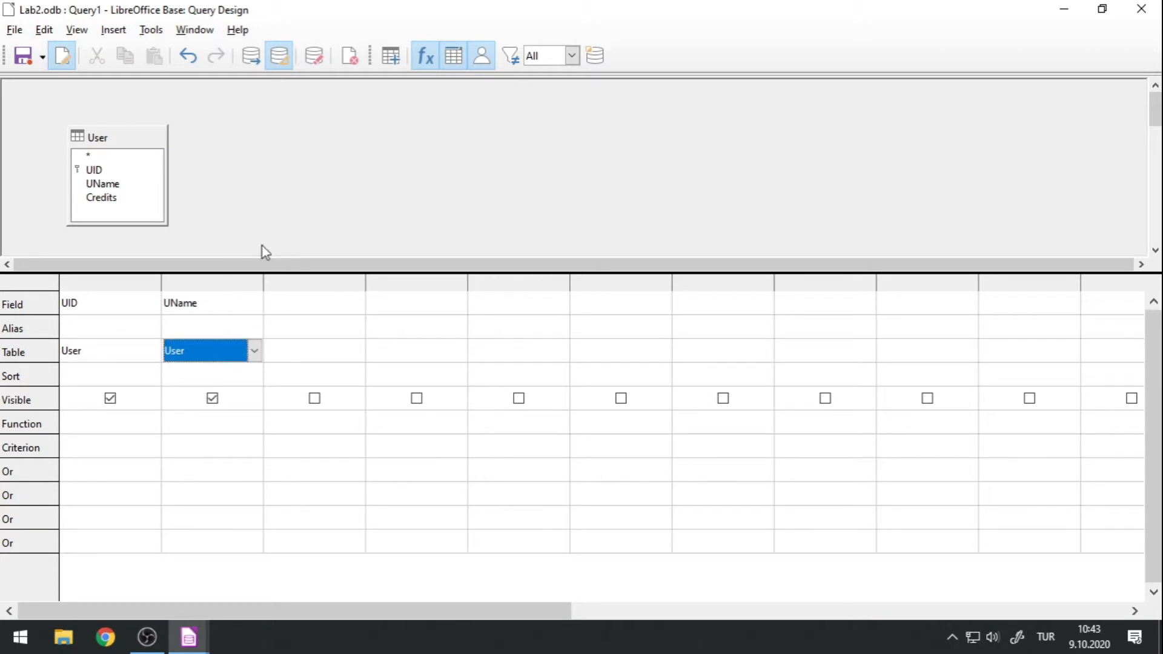
pyautogui.click(236, 307)
pyautogui.click(216, 357)
pyautogui.click(213, 330)
pyautogui.click(213, 350)
pyautogui.click(219, 311)
pyautogui.click(217, 350)
pyautogui.click(217, 302)
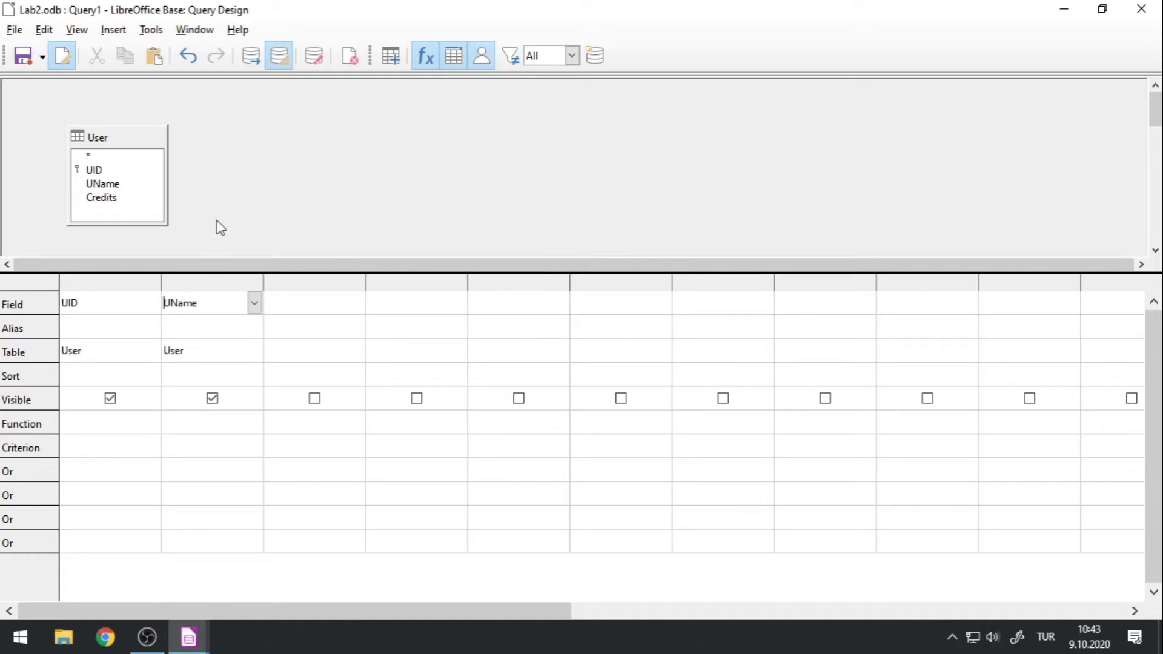
# Run the query and review all returned records, resizing the results, diagram and design grid areas.
pyautogui.click(250, 57)
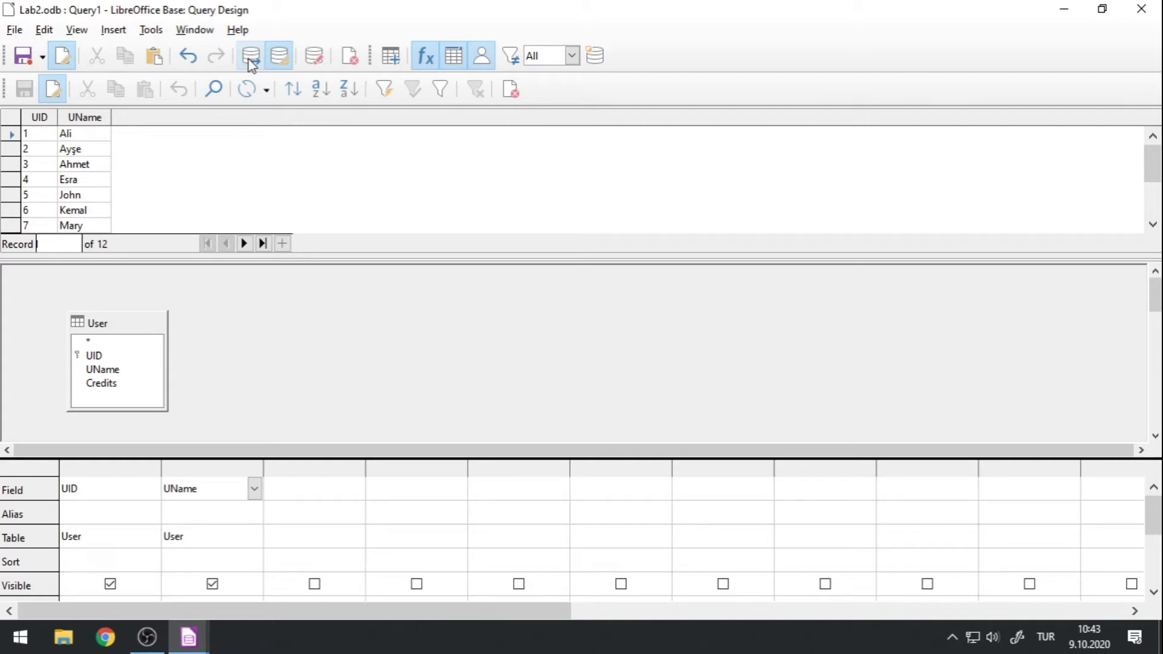
pyautogui.moveTo(131, 257); pyautogui.dragTo(128, 384)
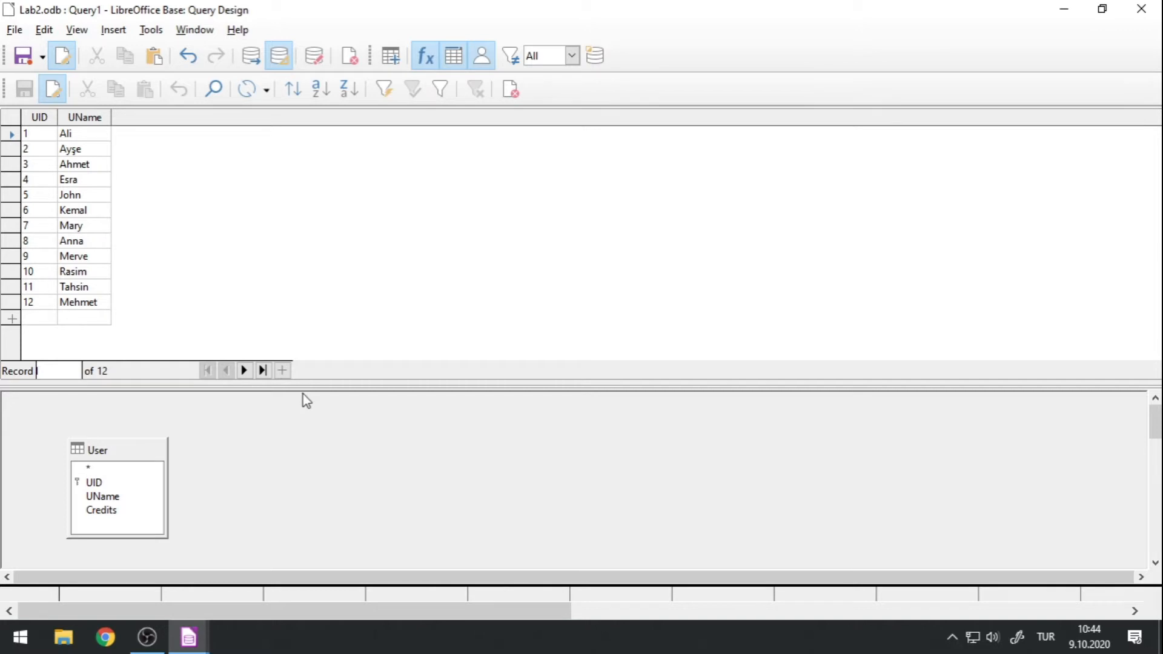
pyautogui.moveTo(304, 384); pyautogui.dragTo(350, 206)
pyautogui.moveTo(308, 412); pyautogui.dragTo(311, 489)
pyautogui.moveTo(306, 206); pyautogui.dragTo(305, 377)
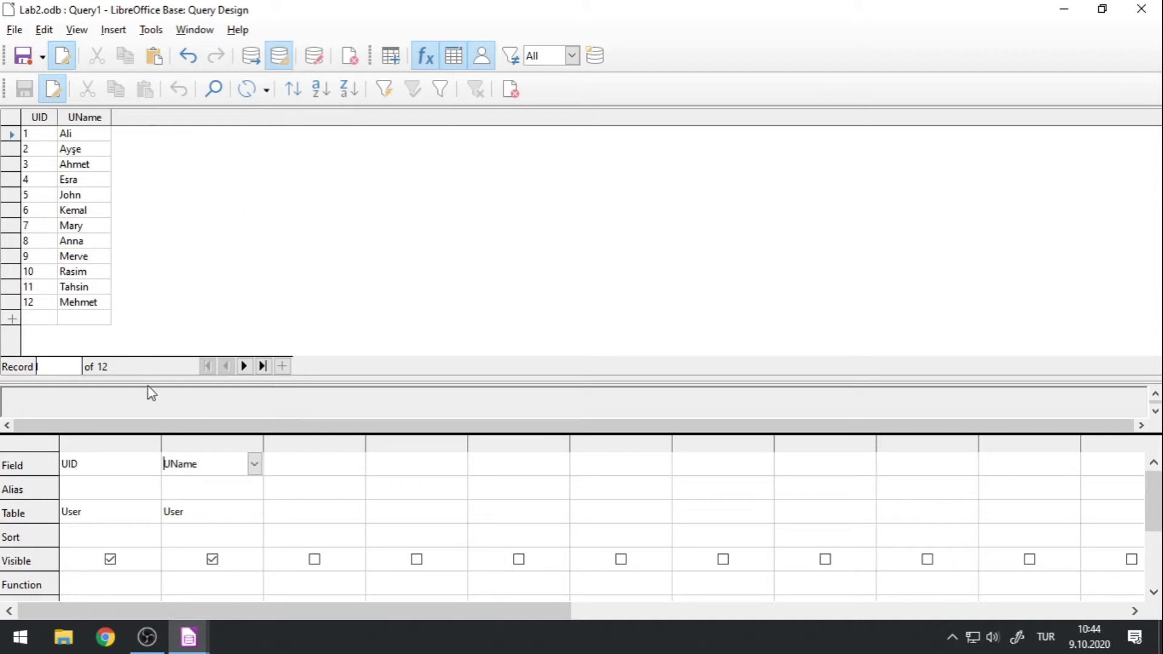
pyautogui.moveTo(147, 376); pyautogui.dragTo(192, 230)
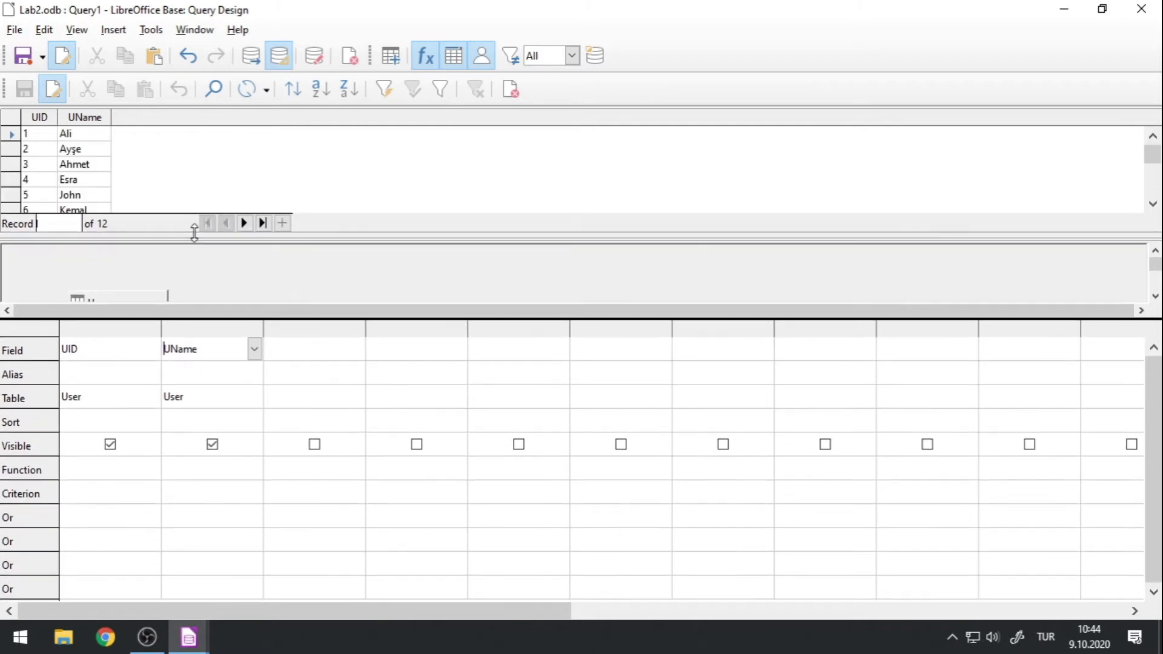
pyautogui.moveTo(156, 320)
pyautogui.mouseDown()
pyautogui.moveTo(151, 382)
pyautogui.moveTo(161, 313)
pyautogui.mouseUp()
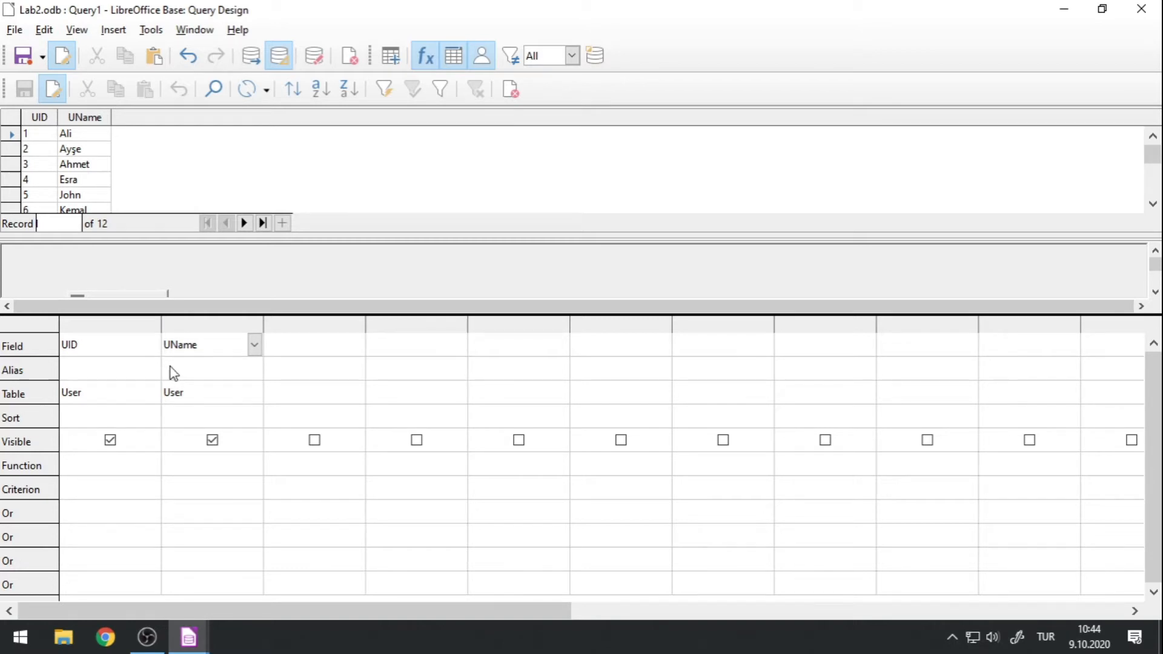
# Set the criterion of the UID column to > 5, run the query and view the full results.
pyautogui.click(91, 490)
pyautogui.write('>5')
pyautogui.click(201, 494)
pyautogui.click(327, 489)
pyautogui.moveTo(433, 318); pyautogui.dragTo(442, 402)
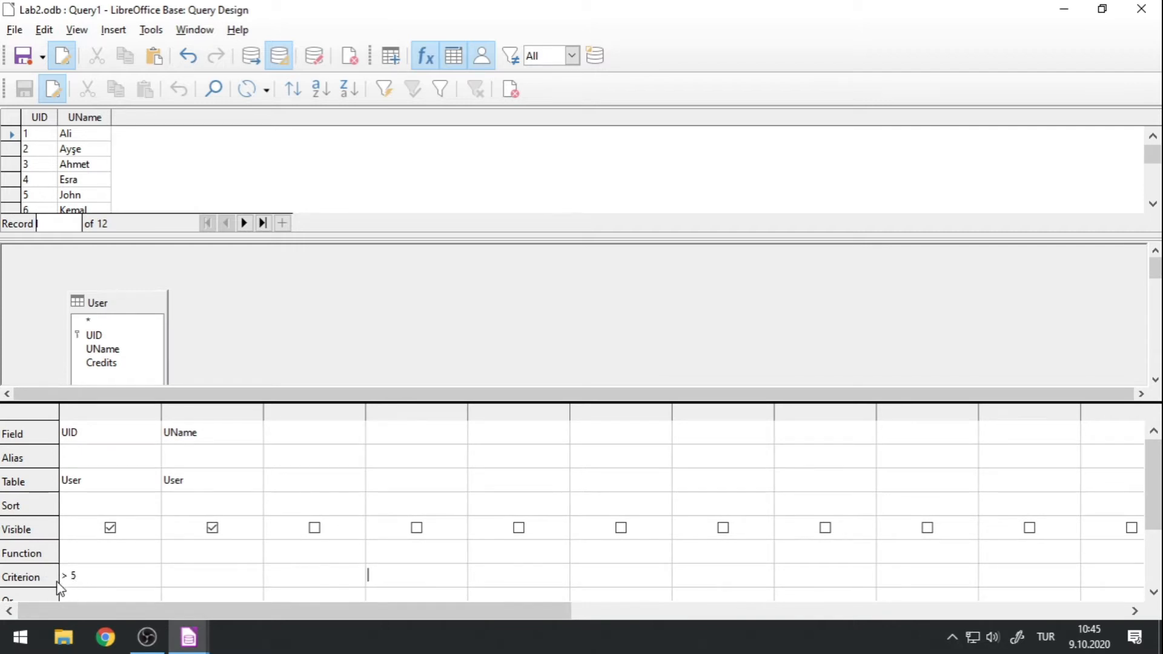
pyautogui.scroll(-3, 72, 158)
pyautogui.scroll(3, 99, 186)
pyautogui.click(247, 61)
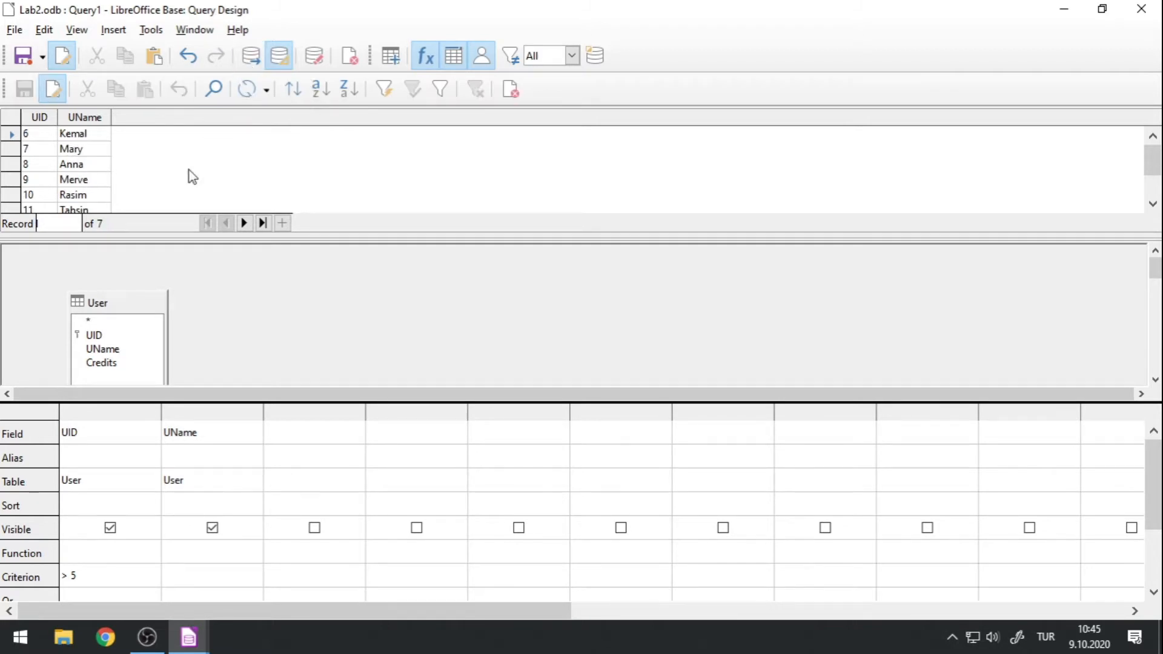
pyautogui.moveTo(140, 236); pyautogui.dragTo(161, 339)
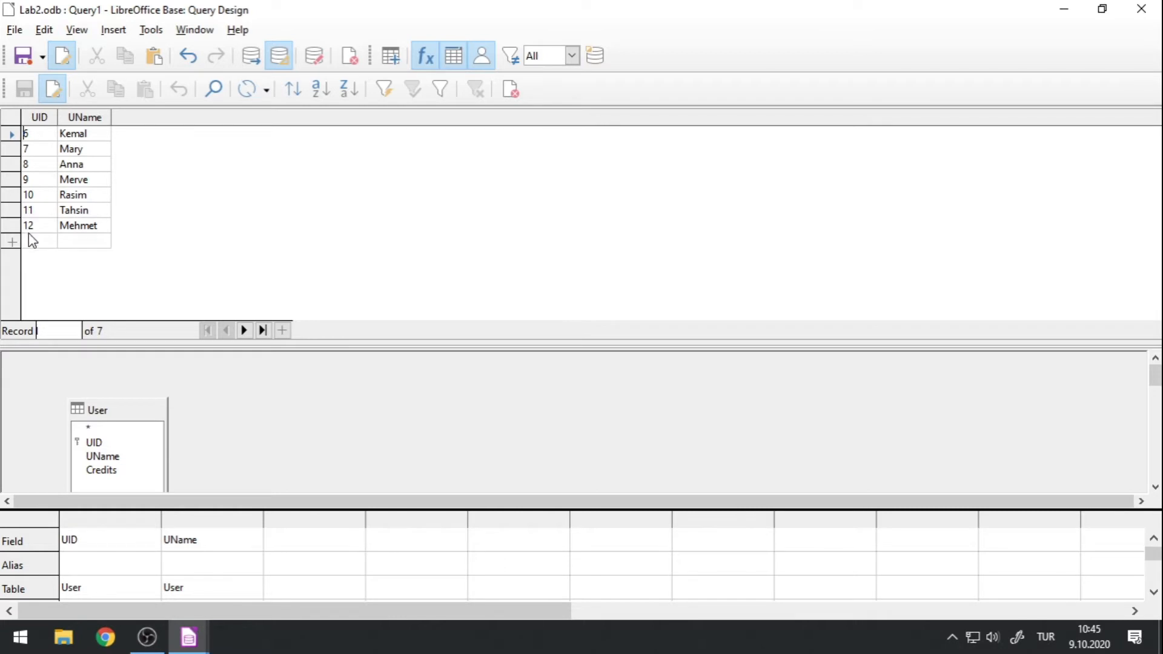
pyautogui.moveTo(166, 337); pyautogui.dragTo(192, 221)
# Change the UID criterion to >= 5 and rerun the query.
pyautogui.click(68, 555)
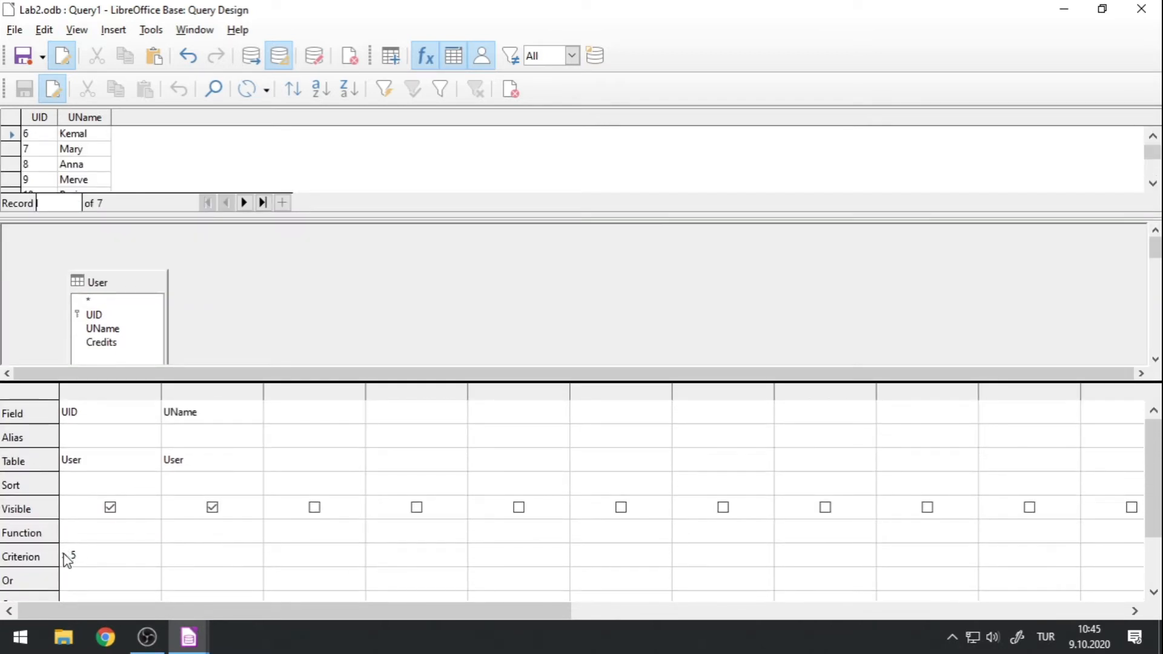
pyautogui.write('=')
pyautogui.click(257, 62)
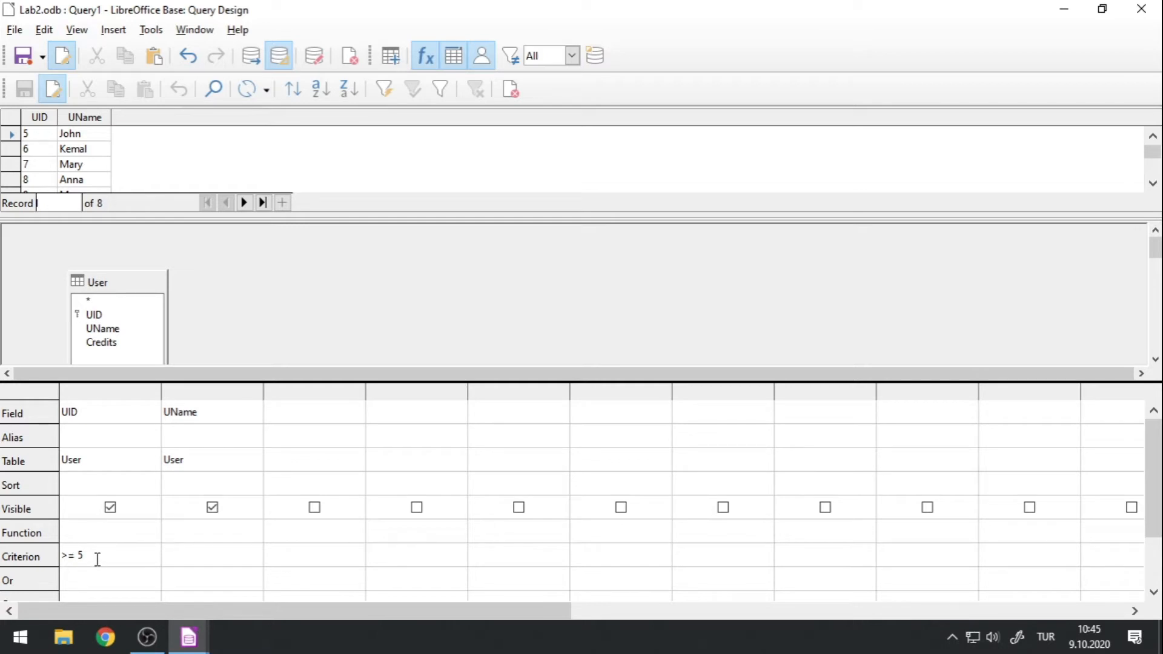
# Replace the UID criterion with 5 and run the query, also trying the =5 form of the criterion.
pyautogui.moveTo(97, 559); pyautogui.dragTo(60, 556)
pyautogui.write('5')
pyautogui.click(252, 58)
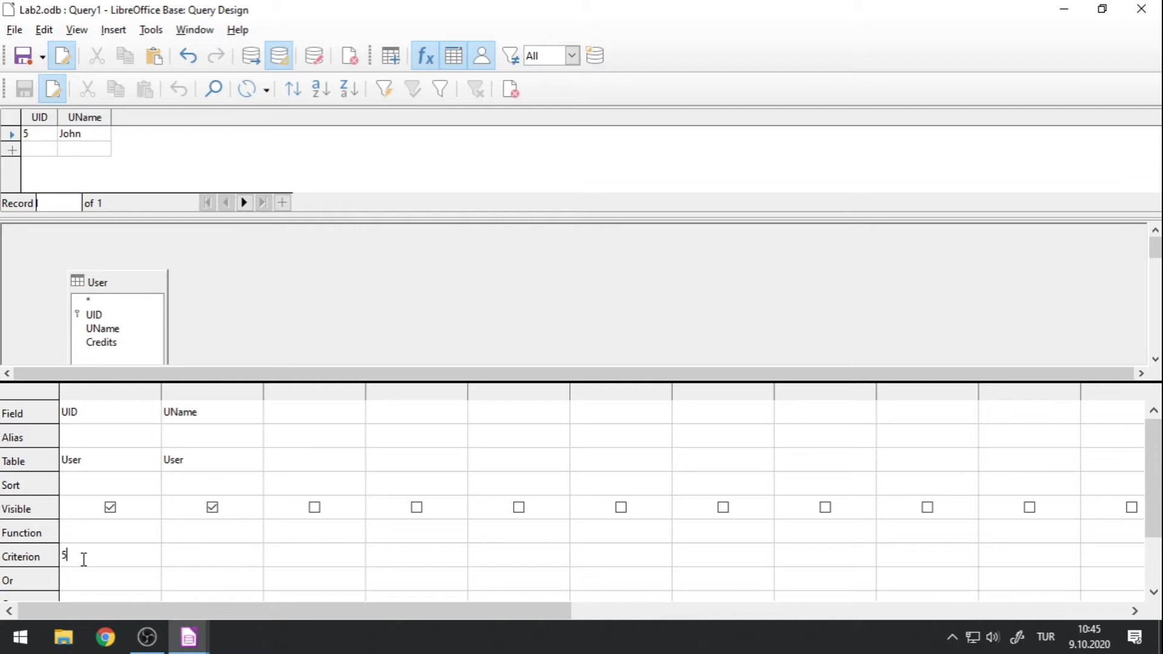
pyautogui.press('Home')
pyautogui.write('=')
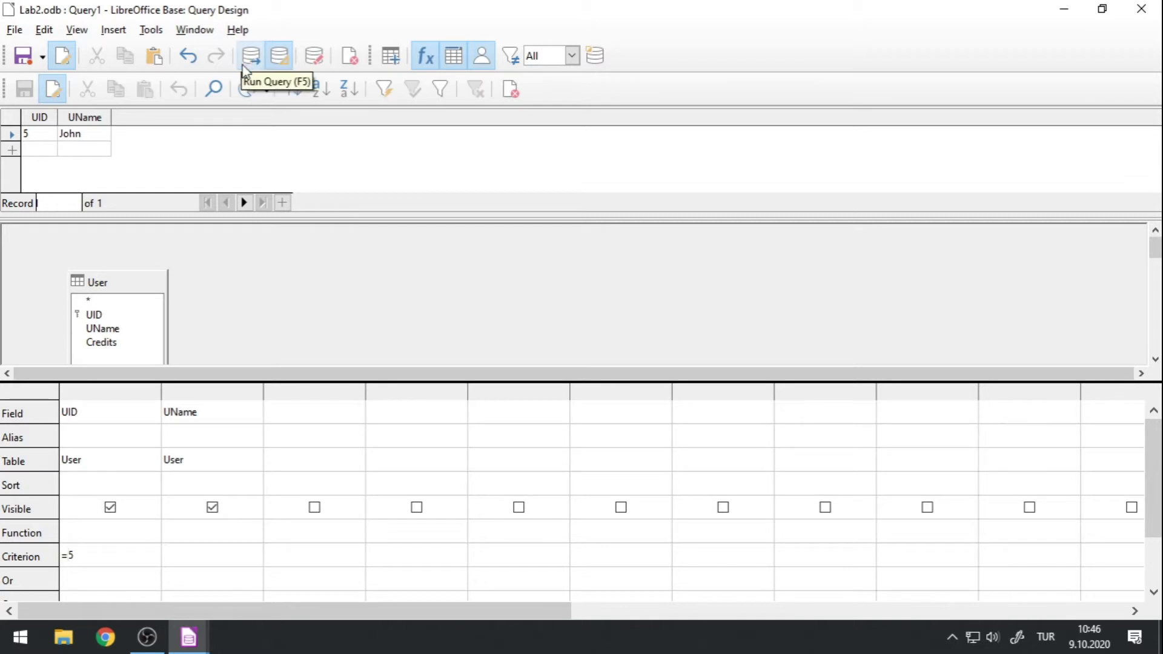
# Set the UID criterion to the combined range >5 AND <10 and run the query.
pyautogui.click(90, 558)
pyautogui.moveTo(83, 558); pyautogui.dragTo(52, 561)
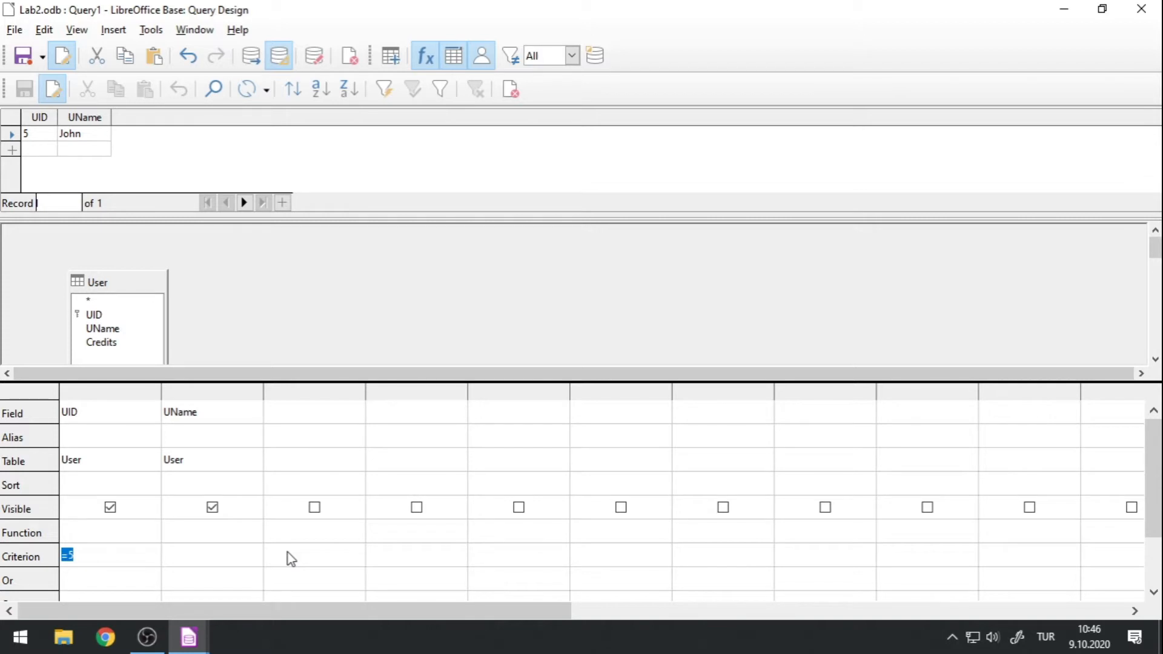
pyautogui.write('>5 AND')
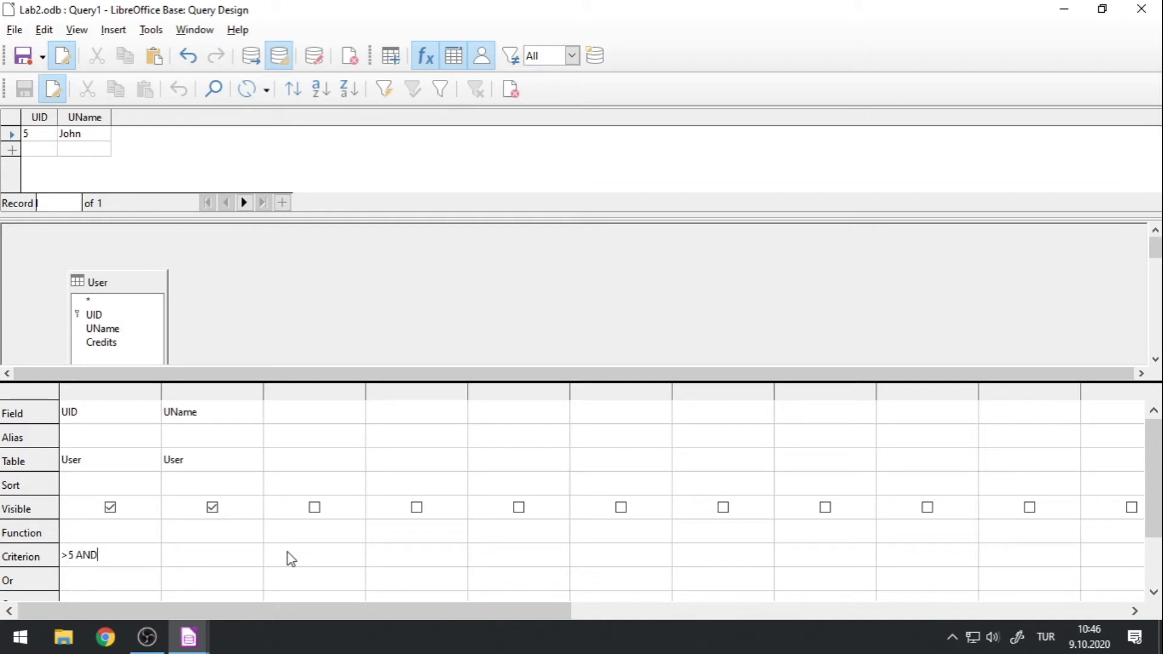
pyautogui.write(' <10')
pyautogui.click(252, 64)
pyautogui.moveTo(180, 226); pyautogui.dragTo(180, 272)
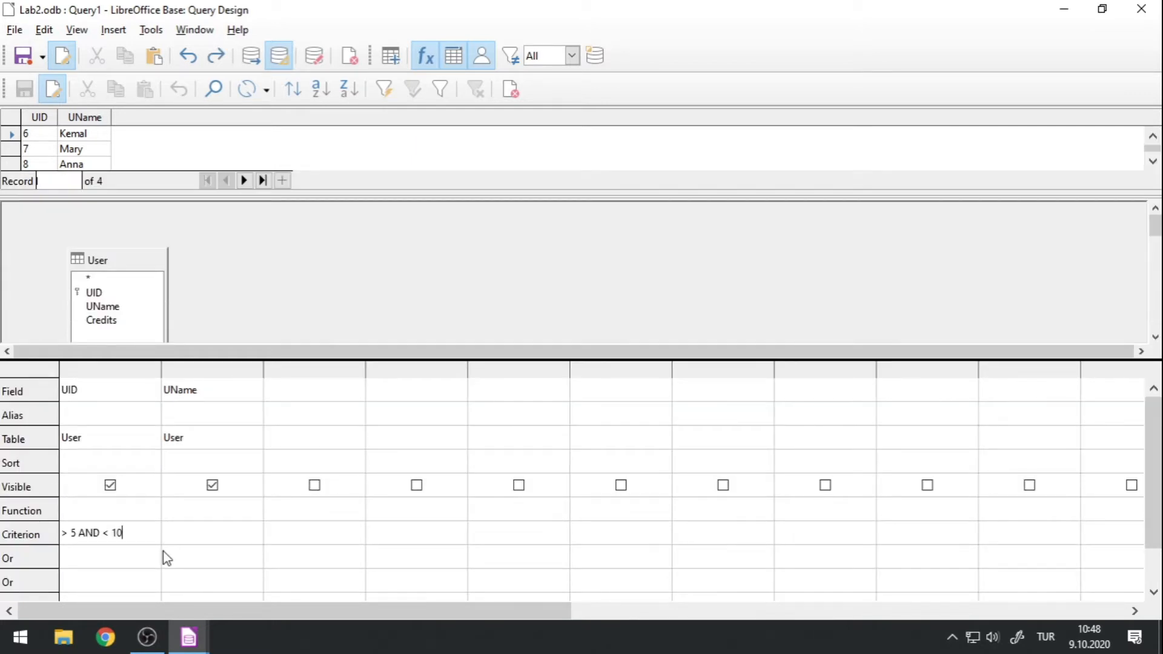
# Set the UID criterion to <5 with >10 as the Or condition, and run the query to view the results.
pyautogui.scroll(-1, 24, 557)
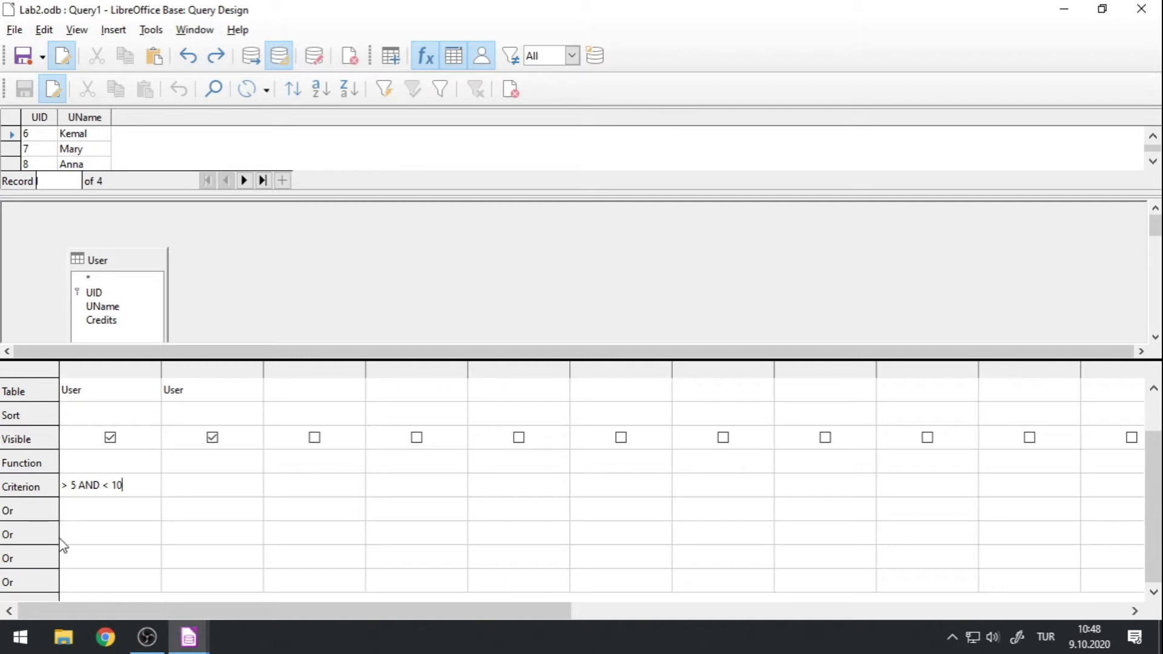
pyautogui.scroll(1, 63, 534)
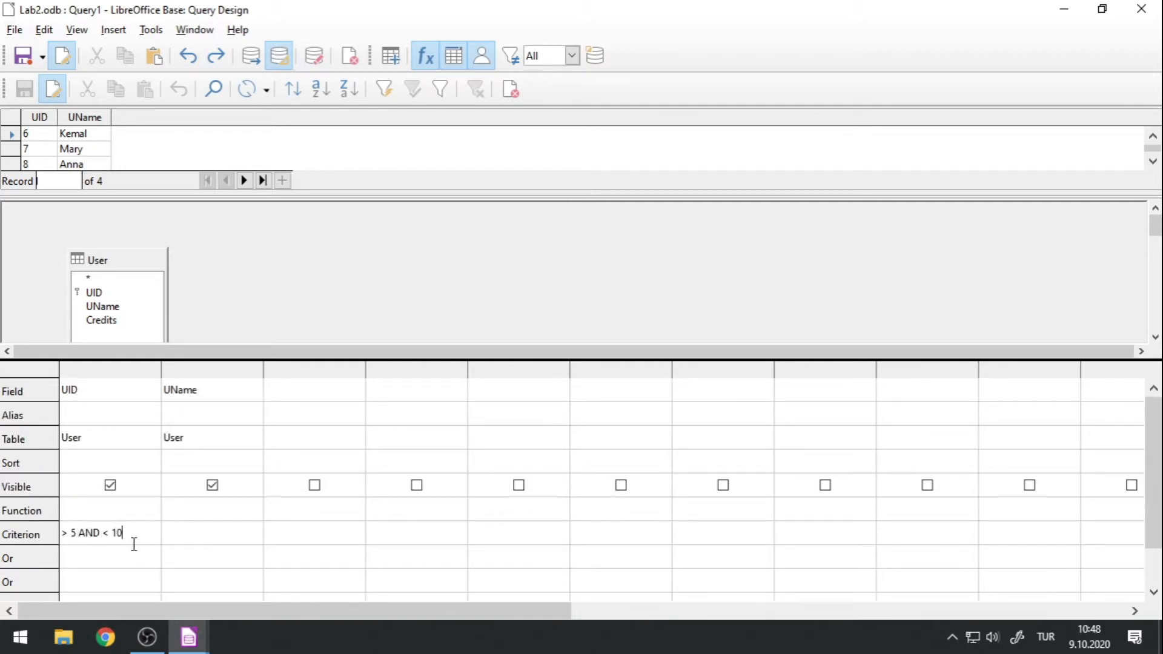
pyautogui.moveTo(140, 536); pyautogui.dragTo(60, 534)
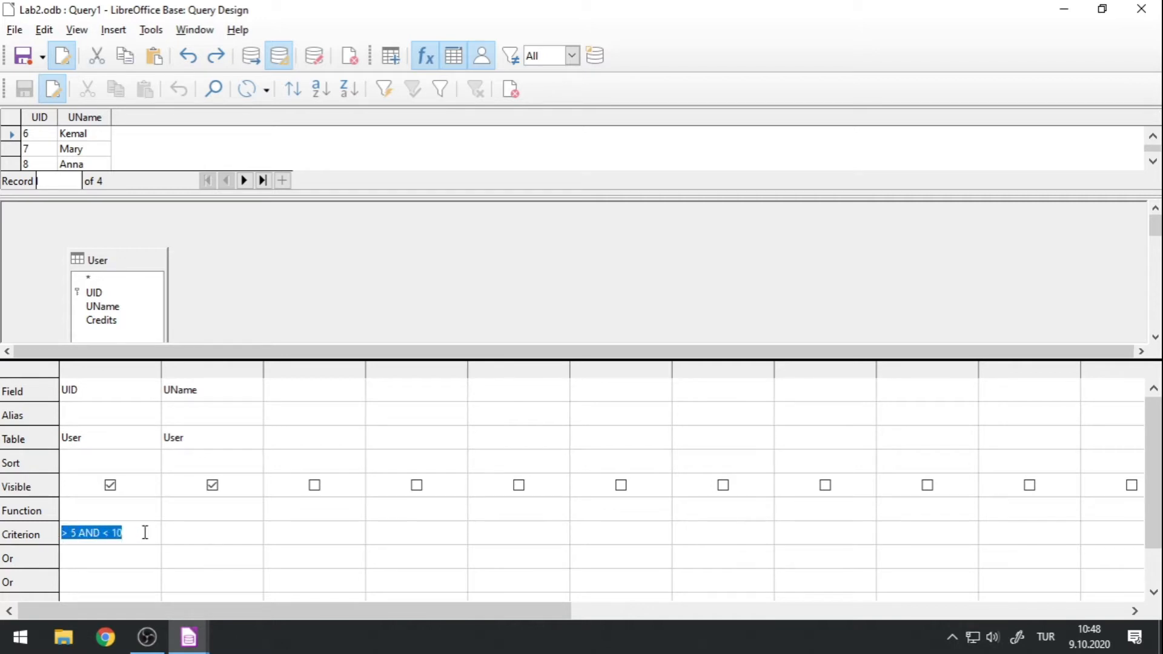
pyautogui.press('BackSpace')
pyautogui.write('<')
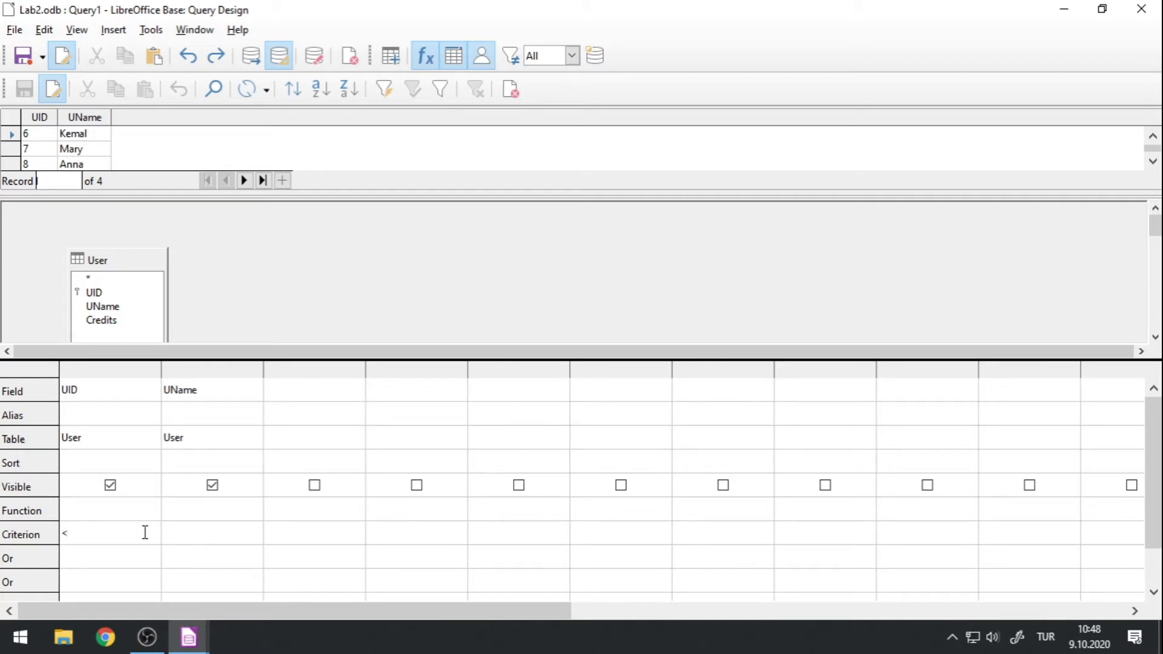
pyautogui.write('5')
pyautogui.click(82, 561)
pyautogui.write('>10')
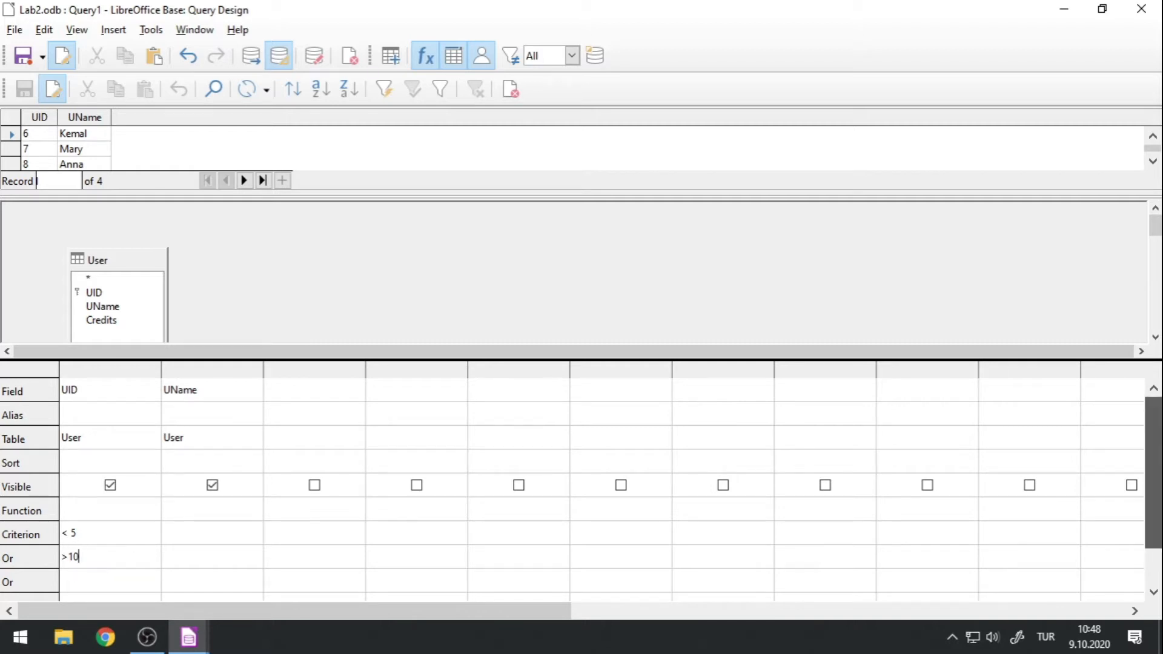
pyautogui.scroll(-1, 1154, 472)
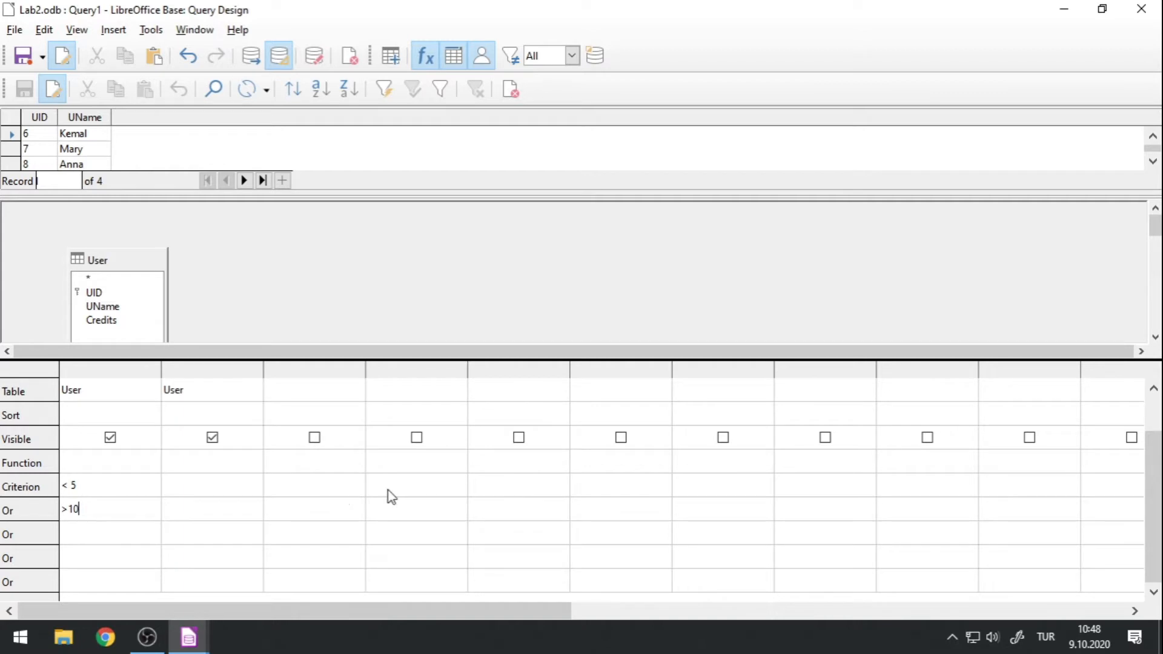
pyautogui.click(259, 60)
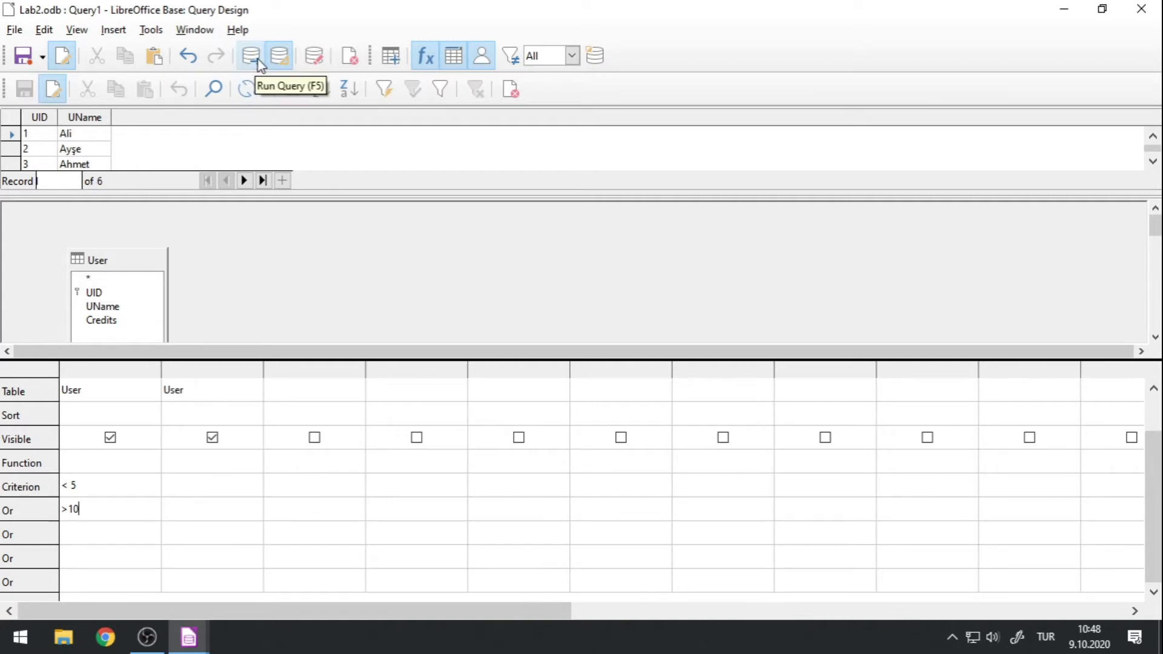
pyautogui.moveTo(204, 203); pyautogui.dragTo(199, 289)
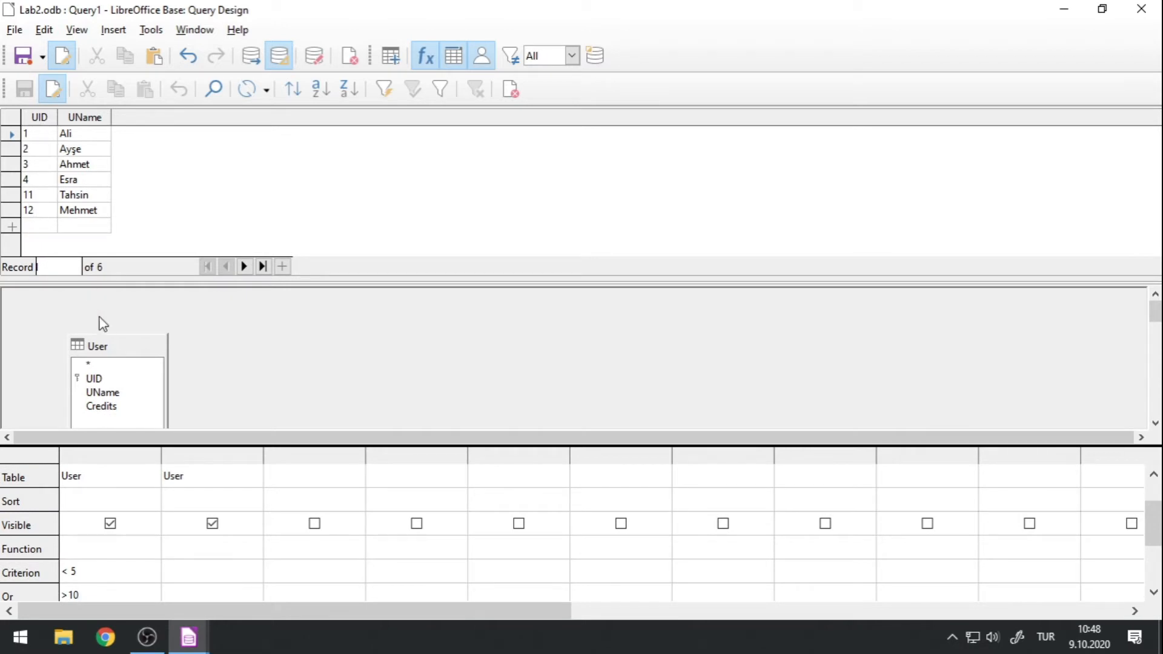
# Reposition the User table box in the diagram and resize the panes so the whole box fits.
pyautogui.moveTo(137, 345); pyautogui.dragTo(117, 311)
pyautogui.moveTo(166, 279); pyautogui.dragTo(163, 211)
pyautogui.moveTo(130, 382); pyautogui.dragTo(130, 406)
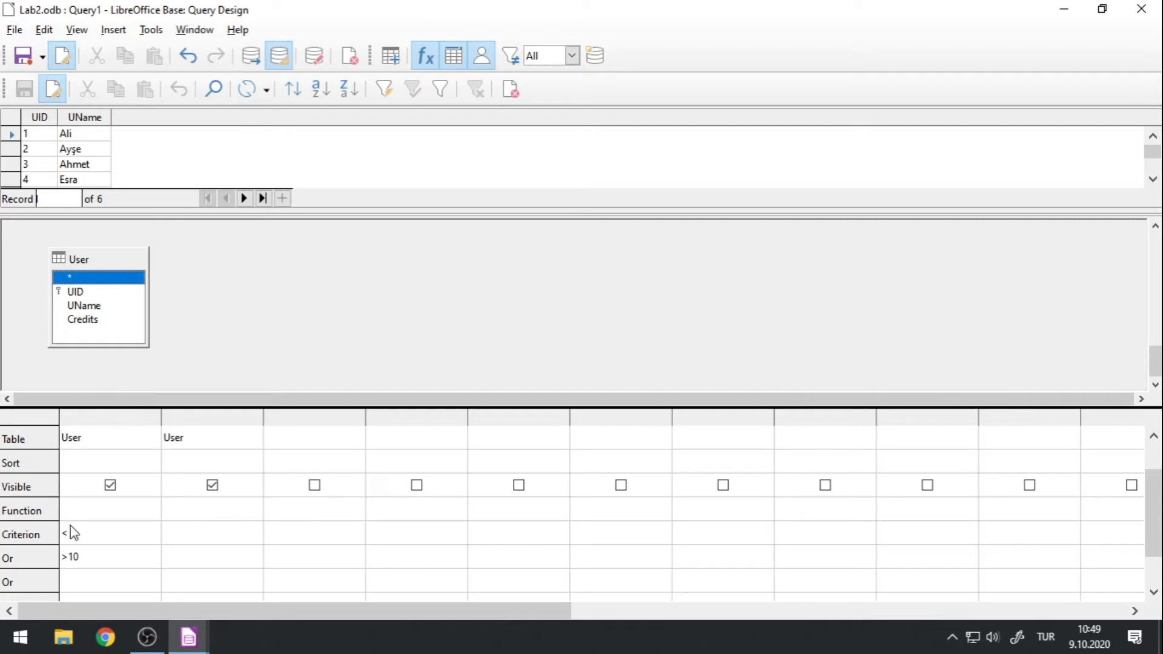
# Clear the UID criterion and its Or condition, and rerun the query without filters.
pyautogui.click(108, 537)
pyautogui.click(108, 537)
pyautogui.moveTo(108, 536); pyautogui.dragTo(2, 520)
pyautogui.press('BackSpace')
pyautogui.click(109, 555)
pyautogui.moveTo(109, 556); pyautogui.dragTo(61, 557)
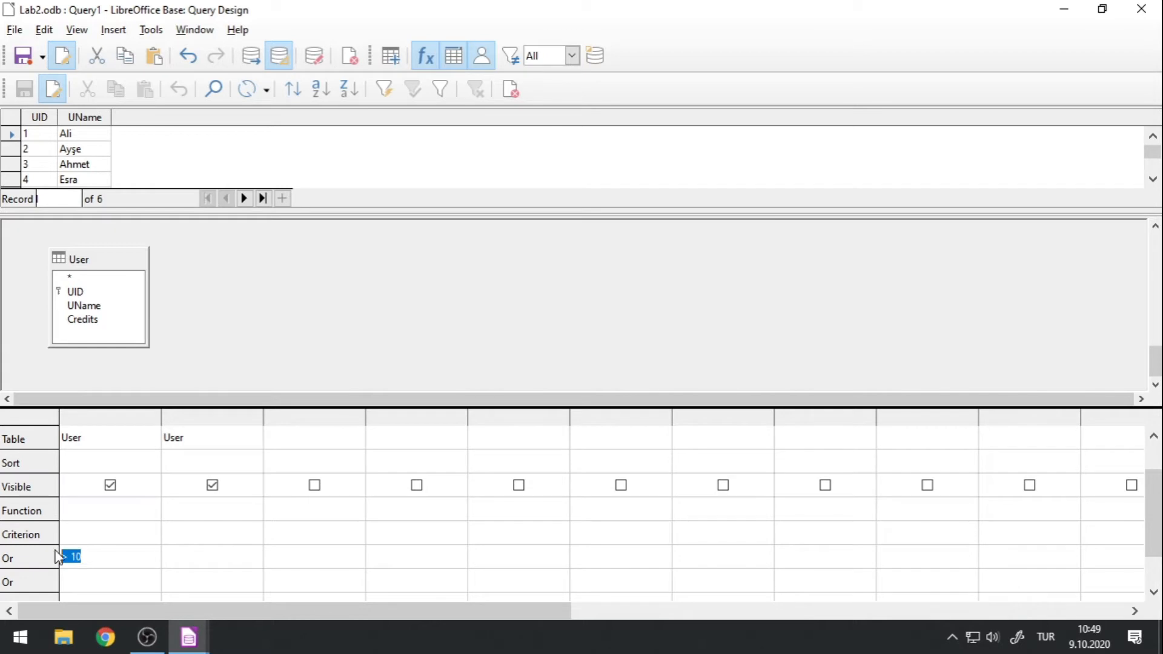
pyautogui.press('BackSpace')
pyautogui.click(251, 57)
# Set the UName criterion to LIKE with the first listed user's name in single quotes, and run the query.
pyautogui.moveTo(179, 215); pyautogui.dragTo(155, 190)
pyautogui.moveTo(189, 403); pyautogui.dragTo(180, 346)
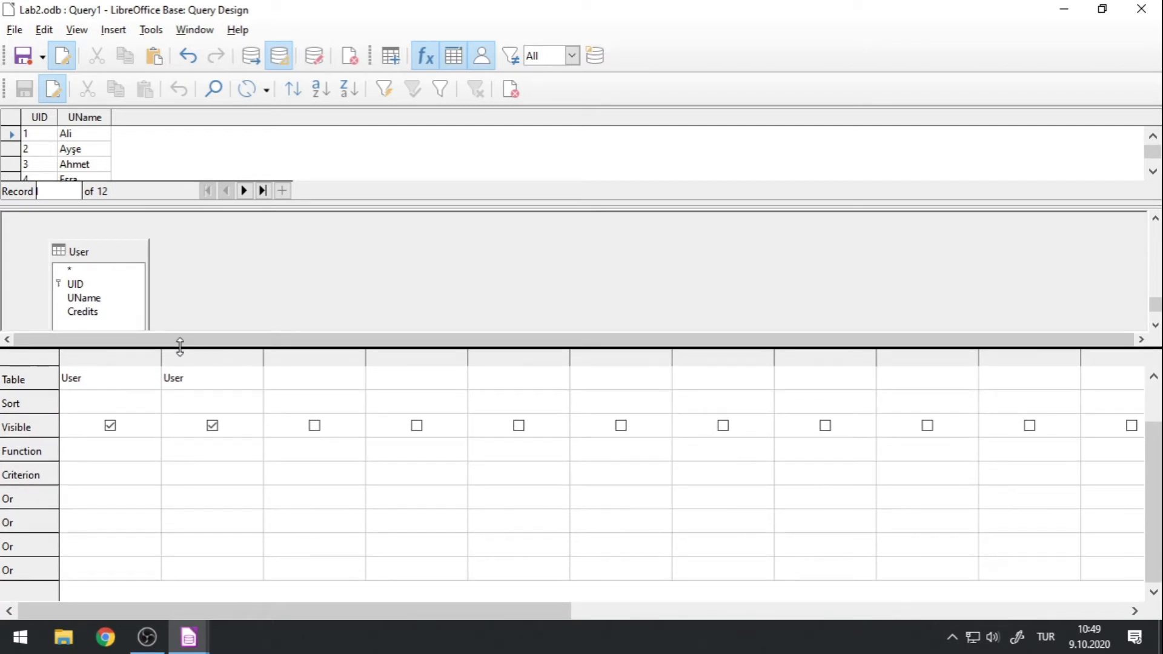
pyautogui.scroll(1, 193, 453)
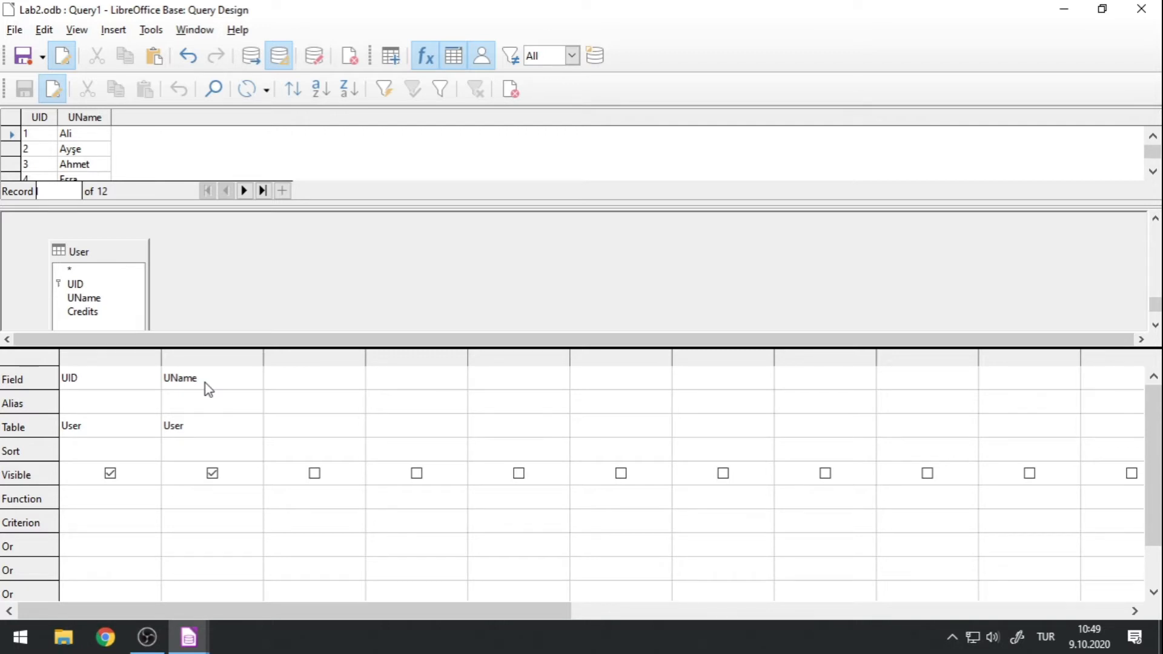
pyautogui.click(198, 518)
pyautogui.write('LIKE')
pyautogui.write("''")
pyautogui.press('BackSpace')
pyautogui.press('BackSpace')
pyautogui.write("'")
pyautogui.press('BackSpace')
pyautogui.write('Ali')
pyautogui.click(253, 53)
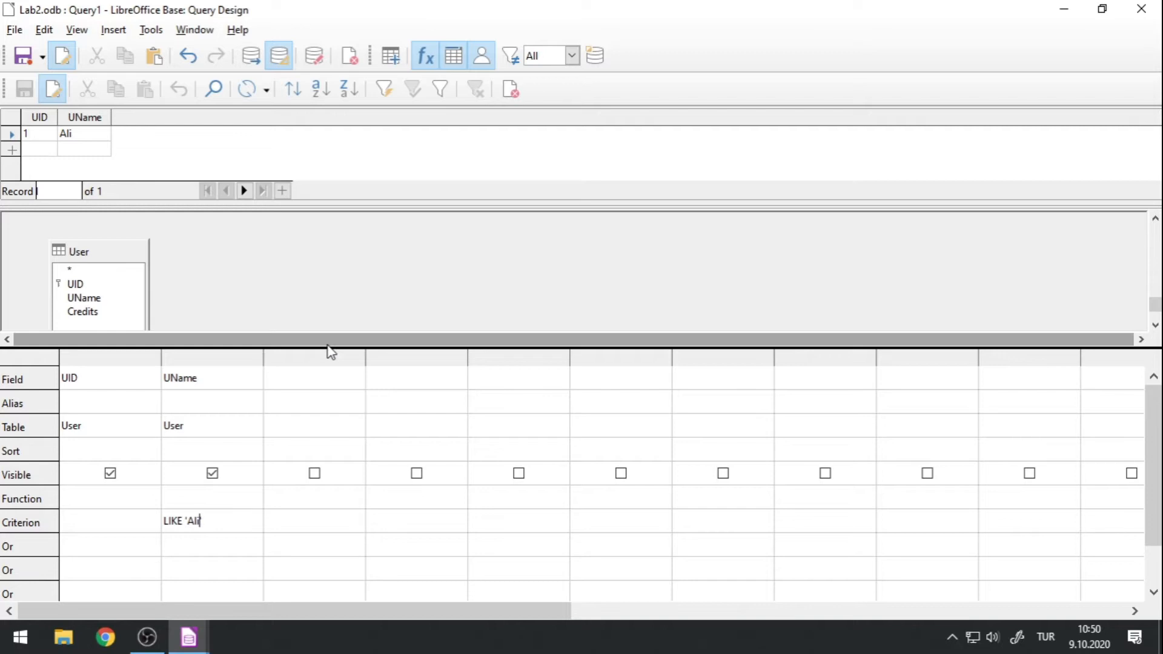
# Append 3 to the name in the UName LIKE criterion and rerun the query.
pyautogui.write('3')
pyautogui.click(252, 56)
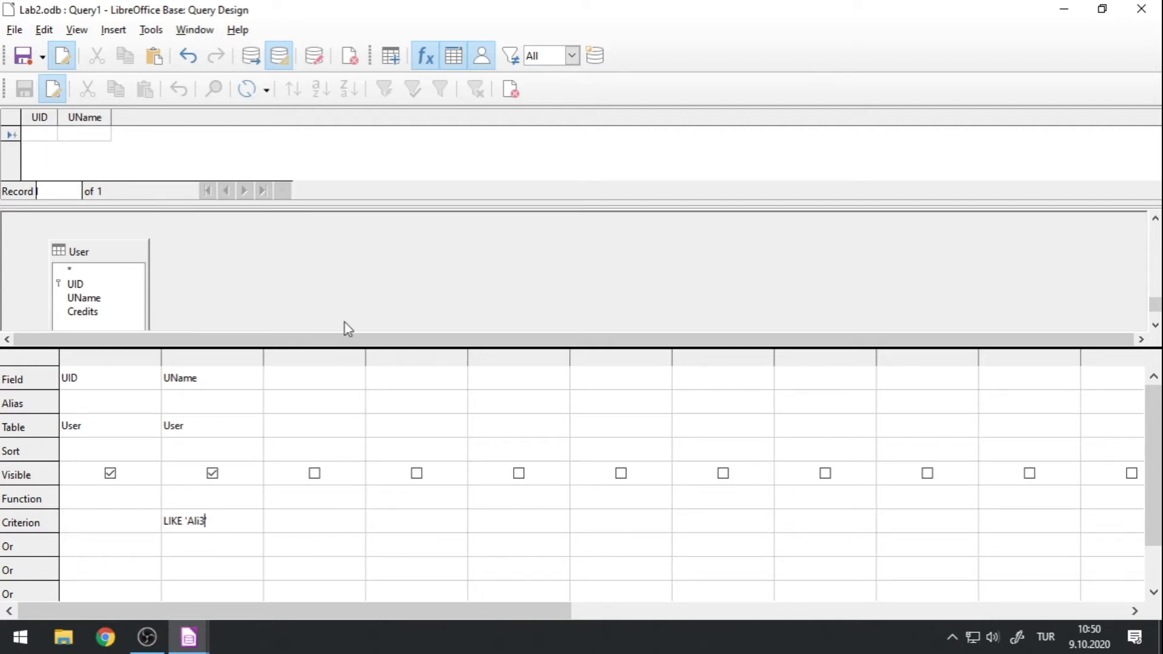
# Change the UName criterion to LIKE 'A*' and run the query to view all matching records.
pyautogui.press('BackSpace')
pyautogui.press('BackSpace')
pyautogui.press('BackSpace')
pyautogui.press('BackSpace')
pyautogui.write('*')
pyautogui.click(250, 61)
pyautogui.moveTo(151, 188); pyautogui.dragTo(154, 252)
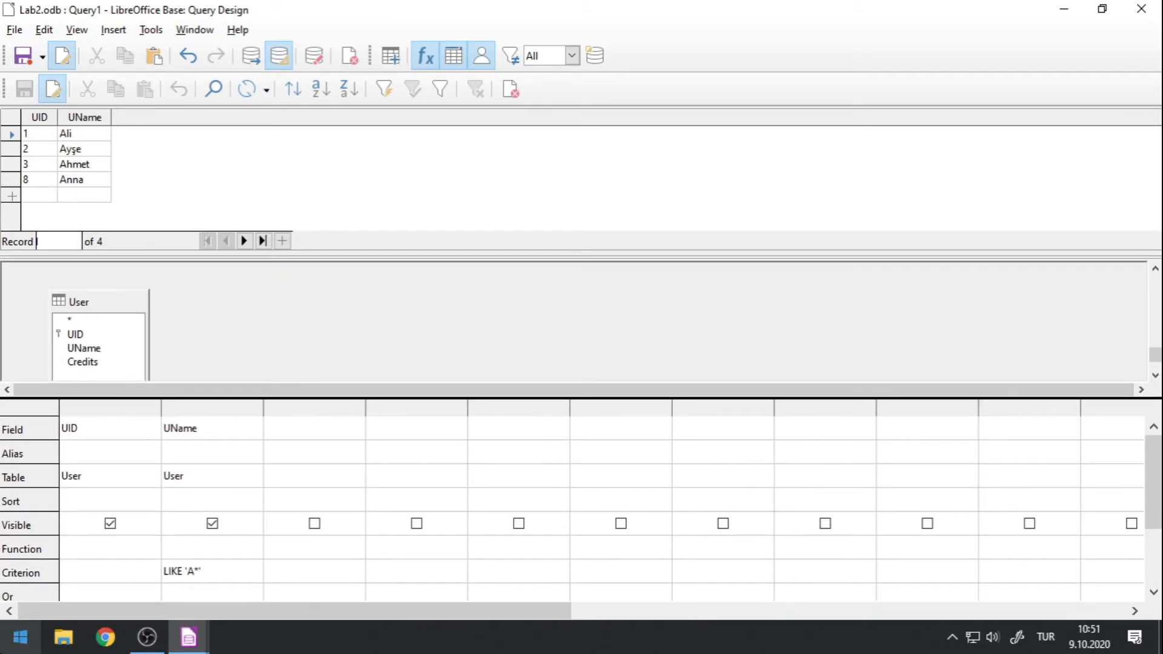
# Open Notepad, enlarge the text view to 300%, and write the pattern LIKE 'A*'.
pyautogui.click(20, 636)
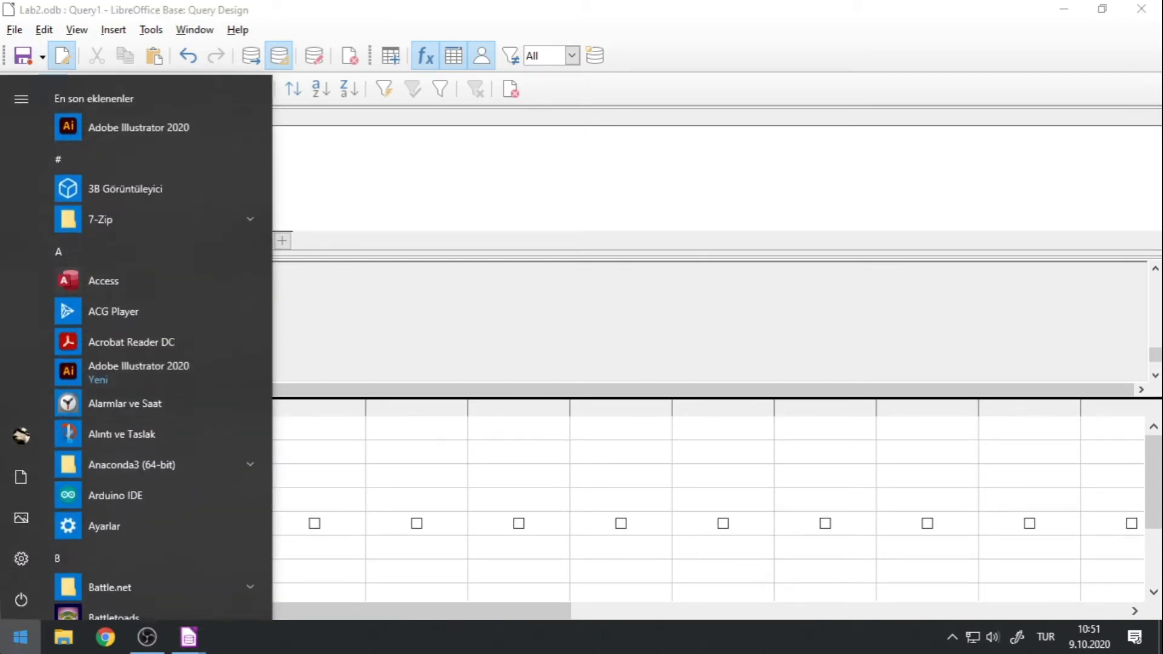
pyautogui.write('notepa')
pyautogui.press('Return')
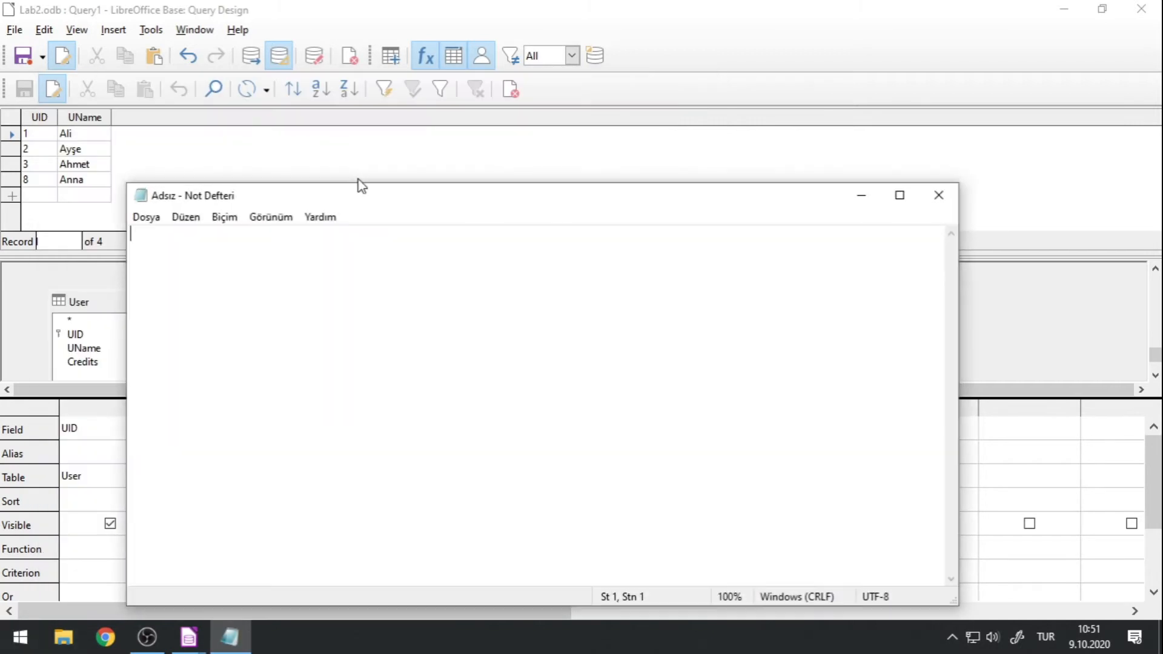
pyautogui.keyDown('ctrl'); pyautogui.scroll(14, 301, 292); pyautogui.keyUp('ctrl')
pyautogui.write("LIKE ''")
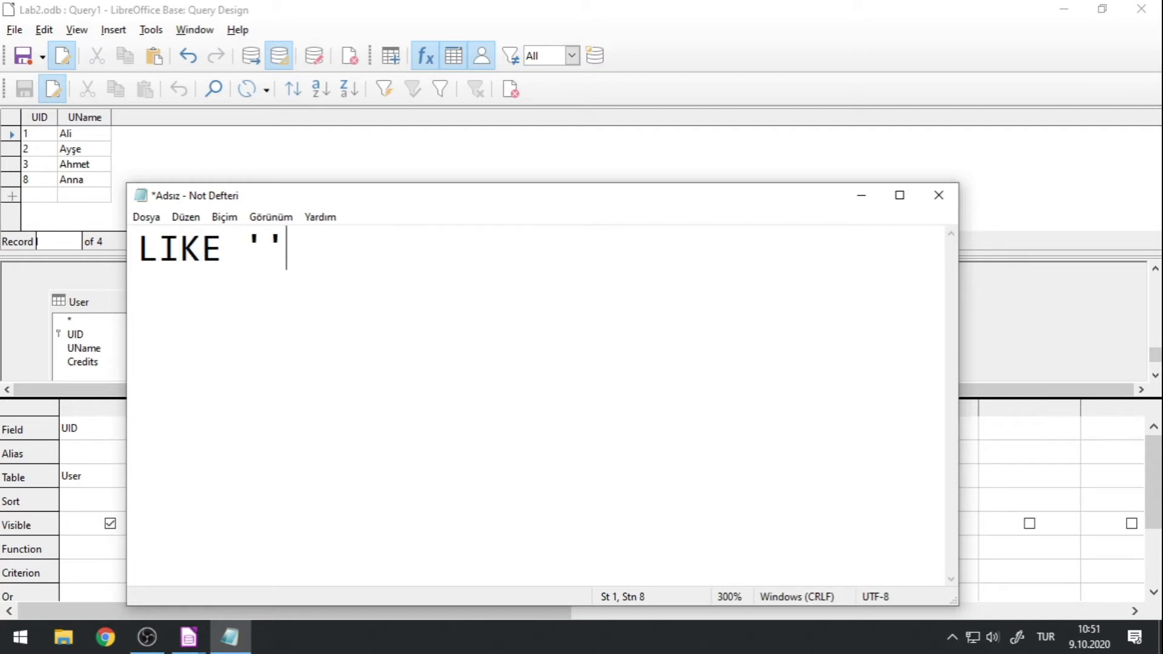
pyautogui.press('Left')
pyautogui.write('A*')
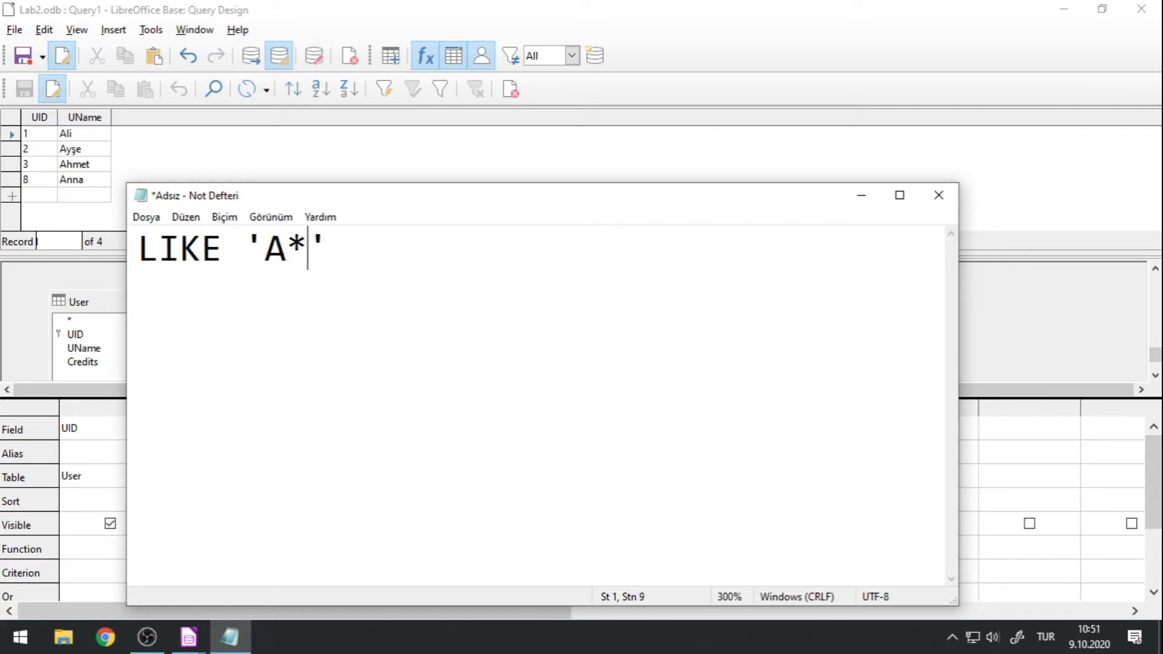
# Change the letter in the Notepad pattern to lowercase a and back to uppercase A.
pyautogui.click(270, 258)
pyautogui.hotkey('shift', 'Right')
pyautogui.write('a')
pyautogui.hotkey('shift', 'Left')
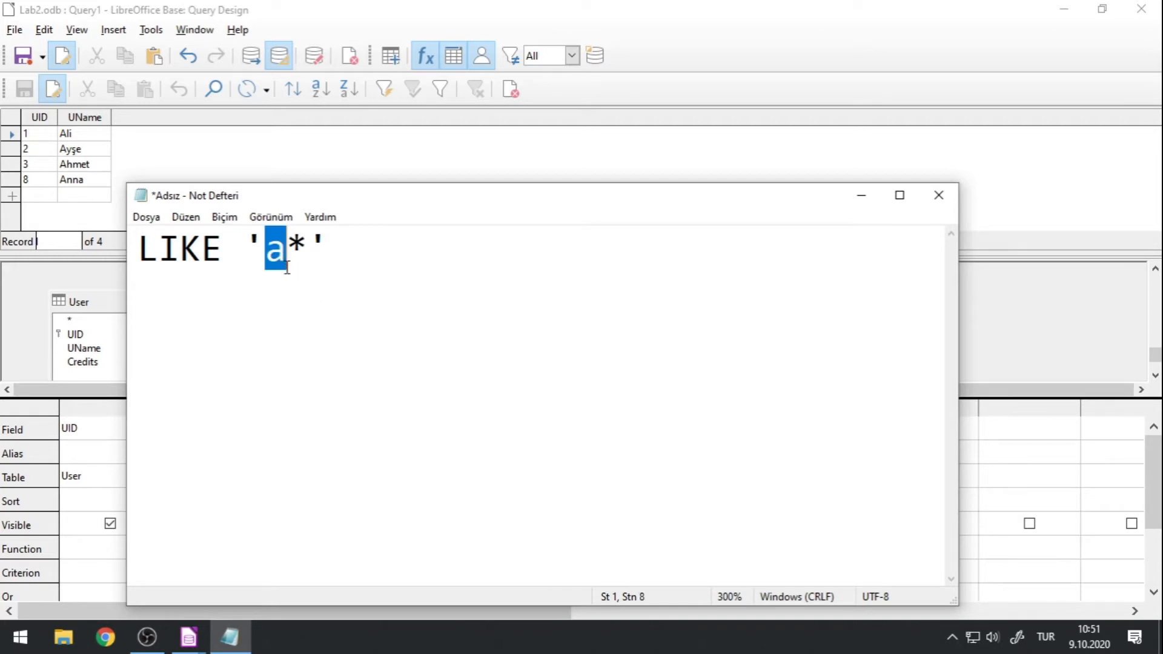
pyautogui.write('A')
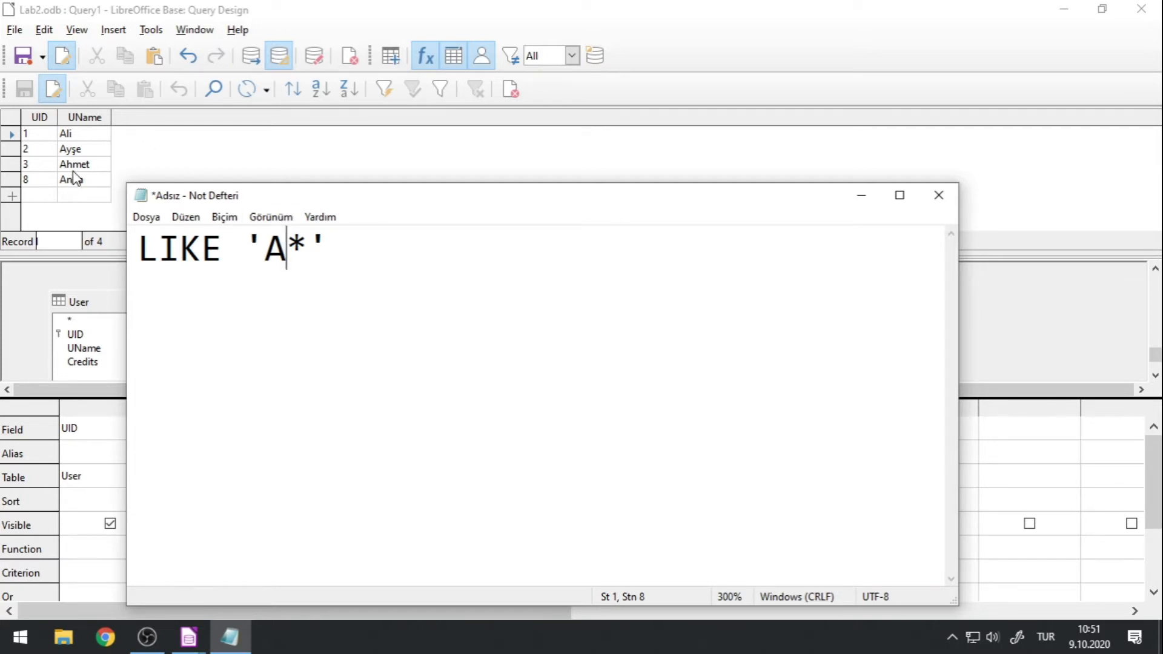
# Move Notepad clear of the query grid, set the UName criterion to LIKE 'a*', and rerun the query.
pyautogui.moveTo(225, 196); pyautogui.dragTo(436, 153)
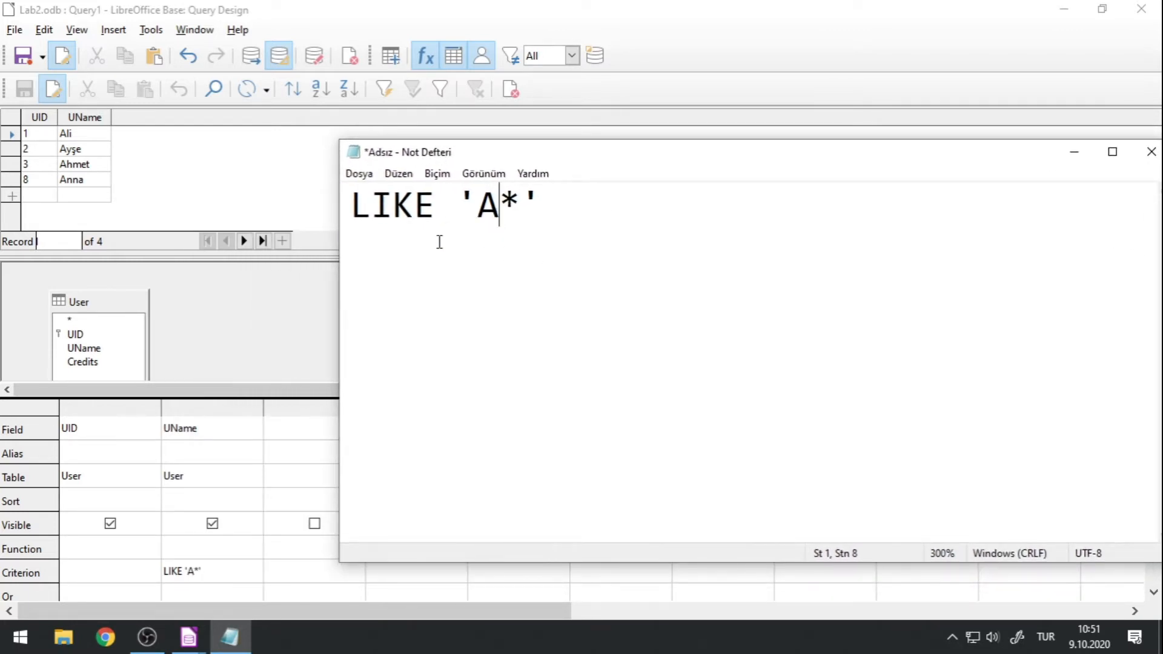
pyautogui.click(191, 571)
pyautogui.press('BackSpace')
pyautogui.write('a')
pyautogui.click(250, 64)
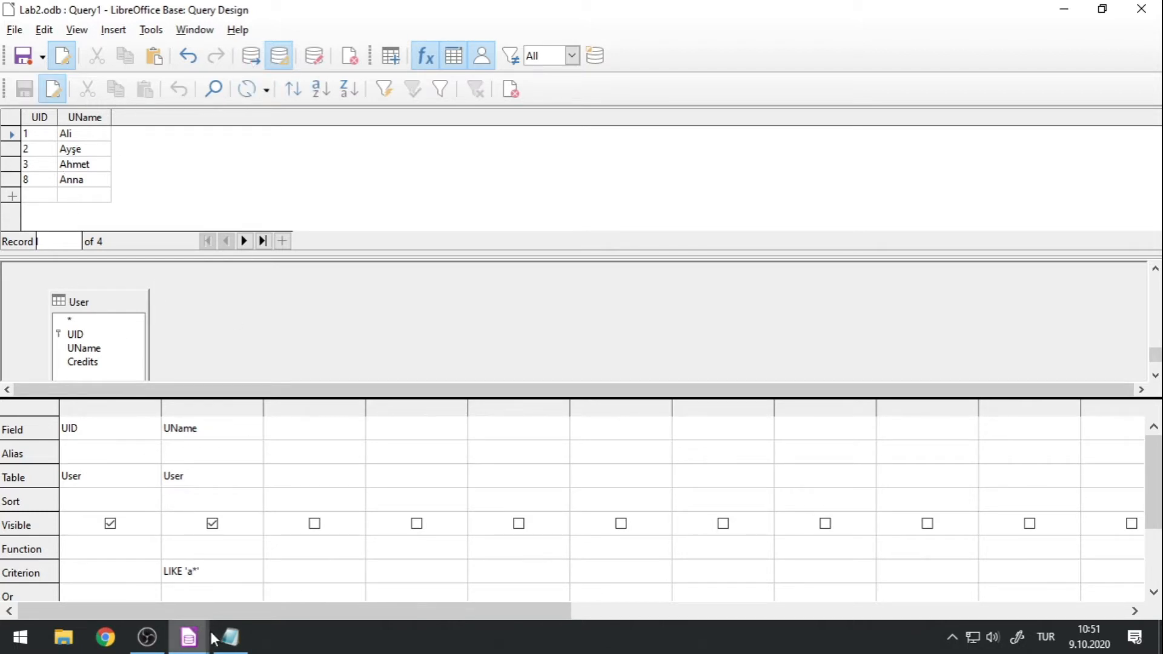
# Switch to Notepad, highlight the asterisk, and add the sample string ab two lines below the LIKE pattern.
pyautogui.hotkey('alt', 'Tab')
pyautogui.moveTo(500, 207); pyautogui.dragTo(515, 208)
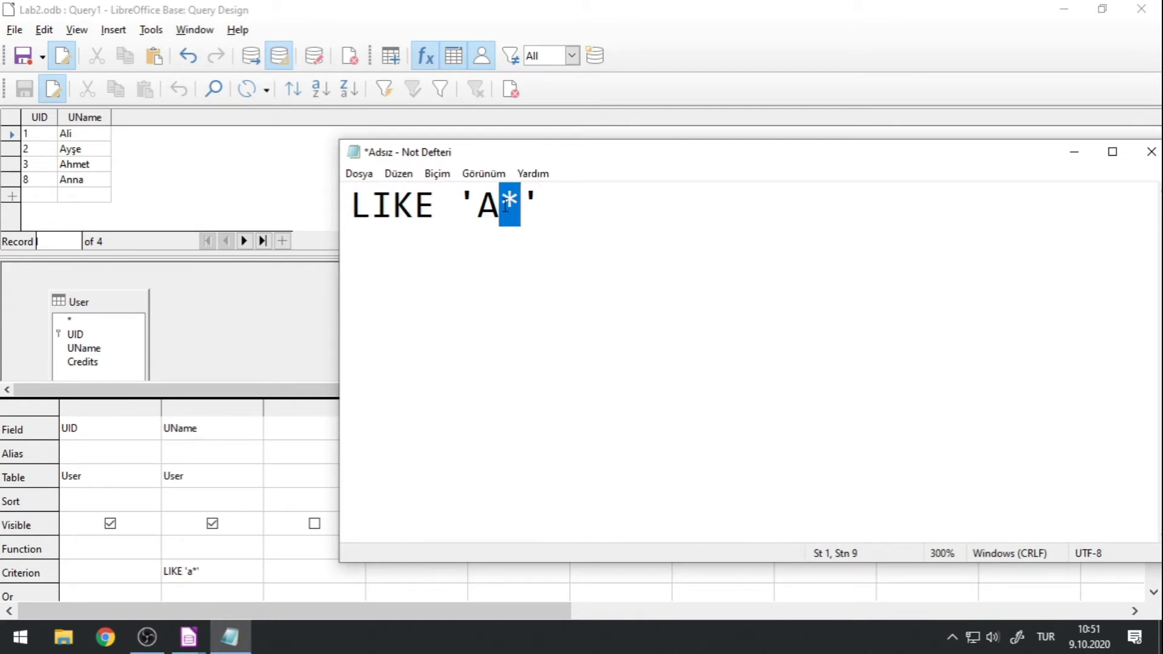
pyautogui.click(522, 215)
pyautogui.click(569, 207)
pyautogui.press('Return')
pyautogui.press('Return')
pyautogui.moveTo(566, 212); pyautogui.dragTo(207, 208)
pyautogui.click(409, 319)
pyautogui.write('ab')
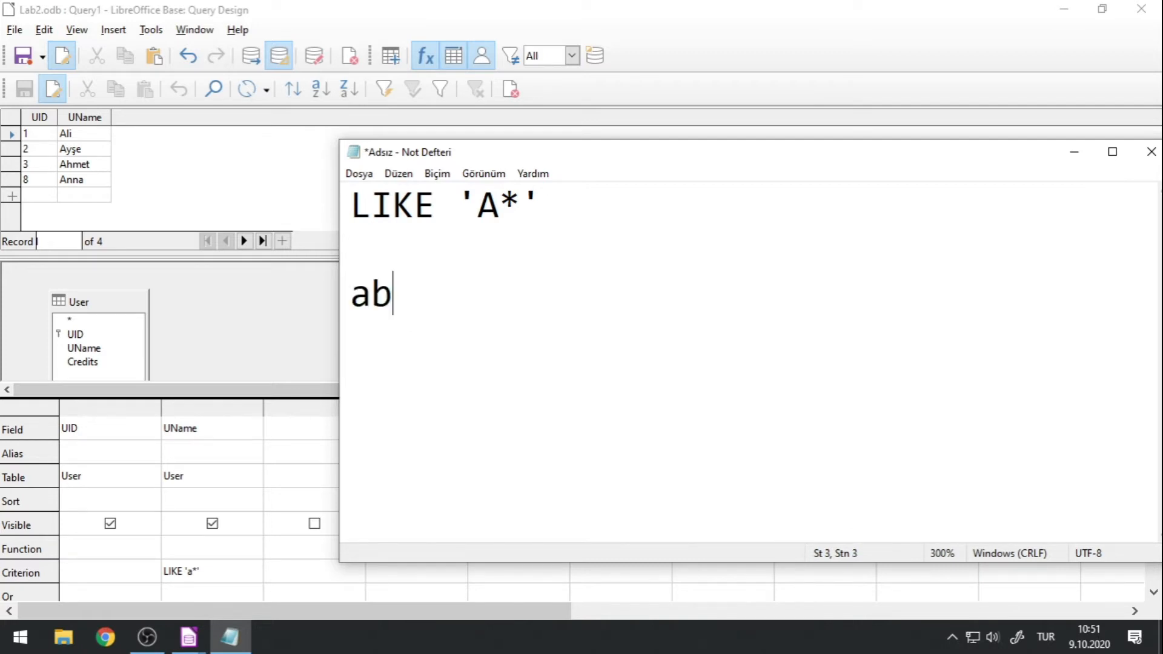
# Add the sample string abbd below ab, highlighting the characters after each a alongside the asterisk in the pattern.
pyautogui.moveTo(371, 294); pyautogui.dragTo(383, 296)
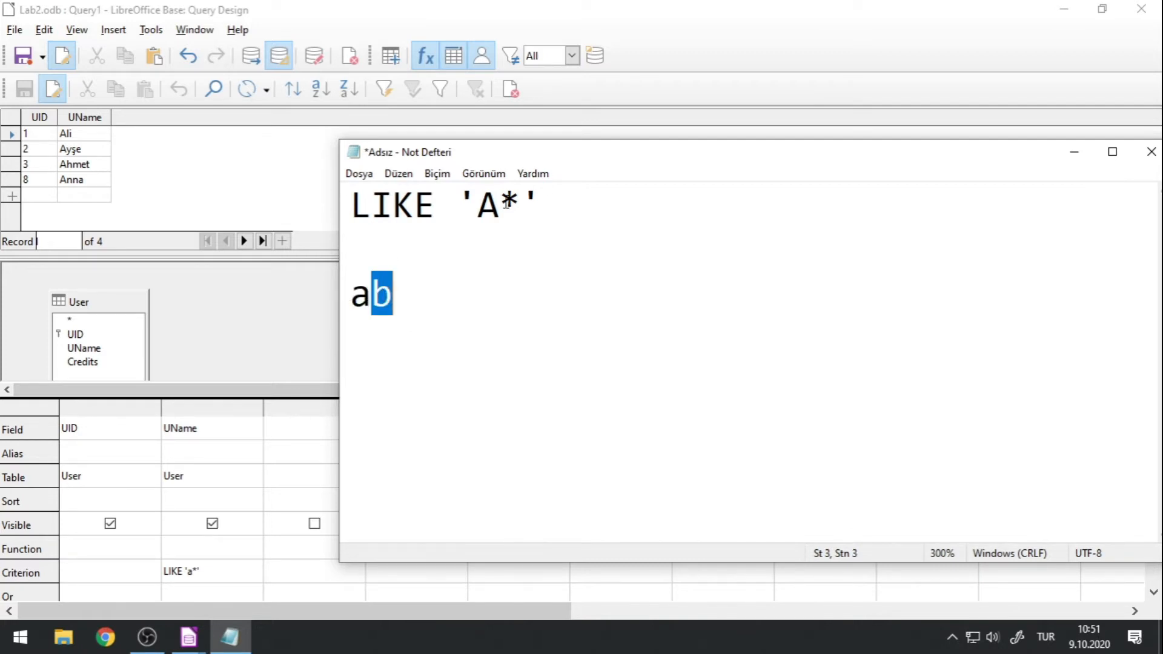
pyautogui.moveTo(502, 204); pyautogui.dragTo(512, 205)
pyautogui.click(444, 300)
pyautogui.press('Return')
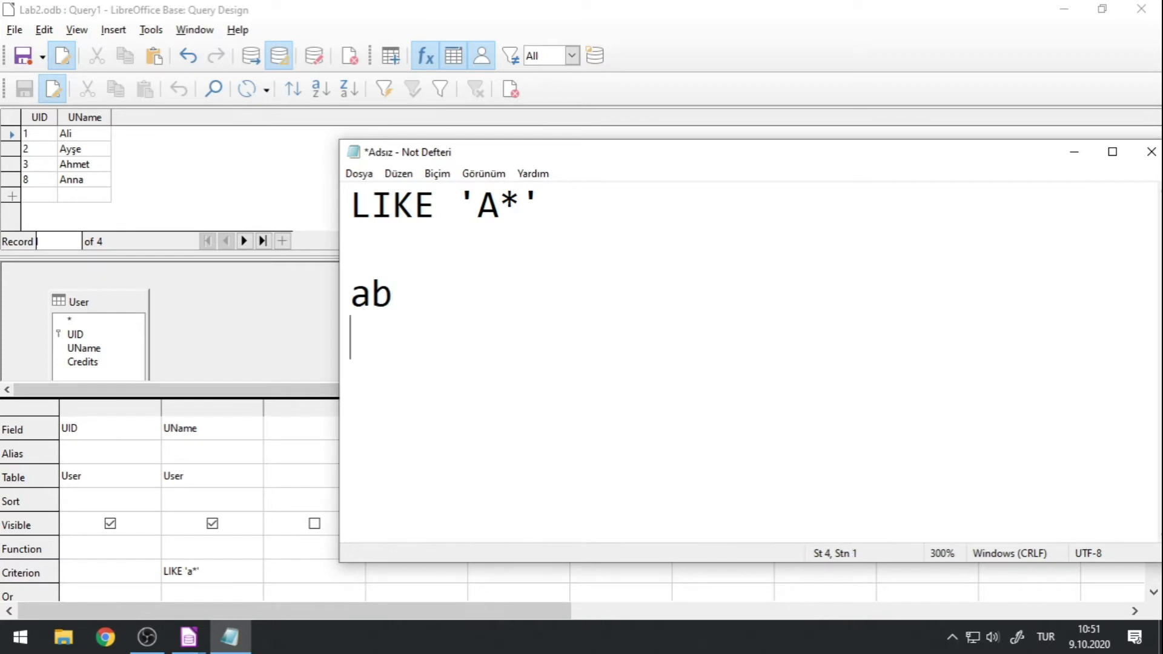
pyautogui.write('abb')
pyautogui.write('d')
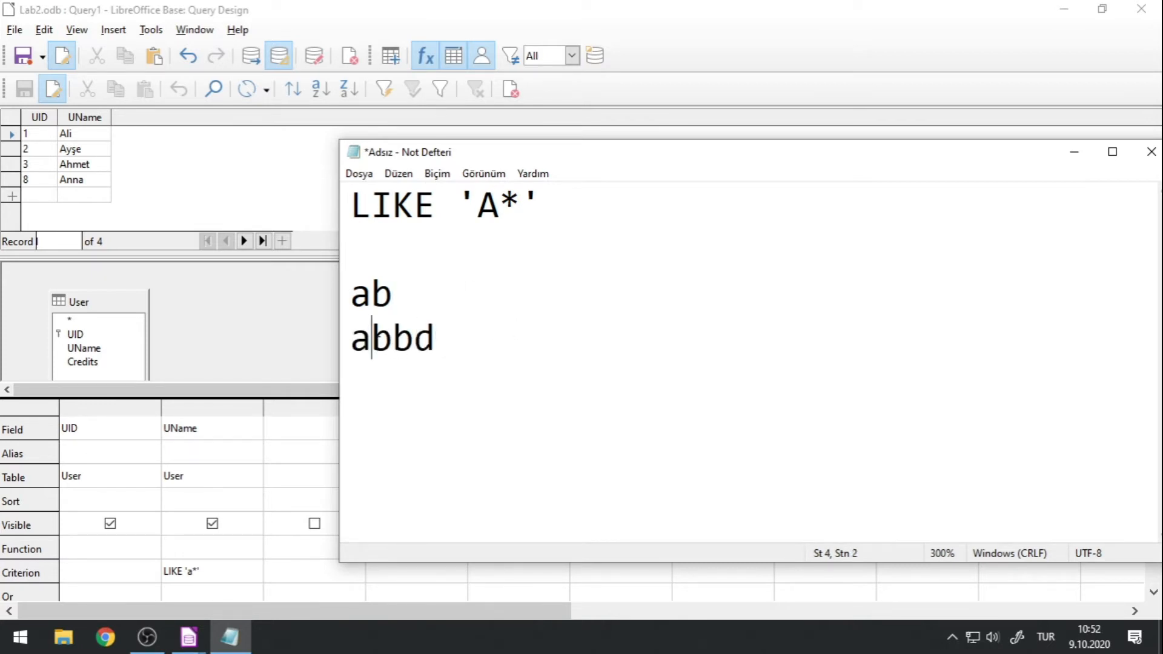
pyautogui.moveTo(380, 342); pyautogui.dragTo(436, 337)
pyautogui.moveTo(500, 204); pyautogui.dragTo(522, 203)
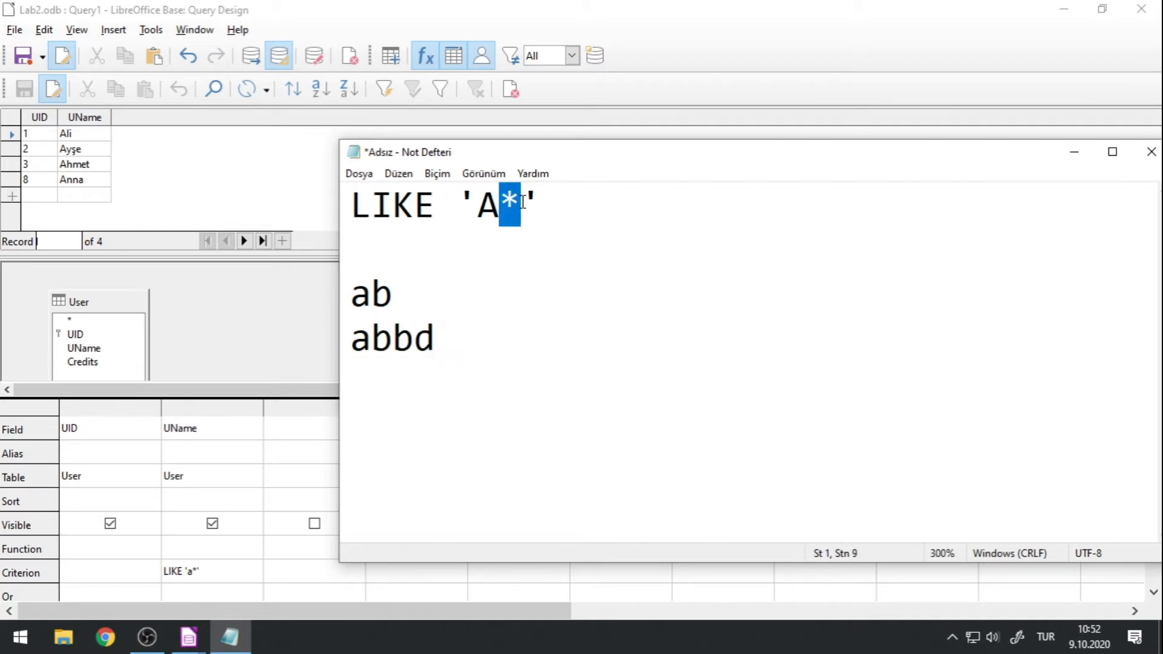
pyautogui.moveTo(436, 337); pyautogui.dragTo(377, 343)
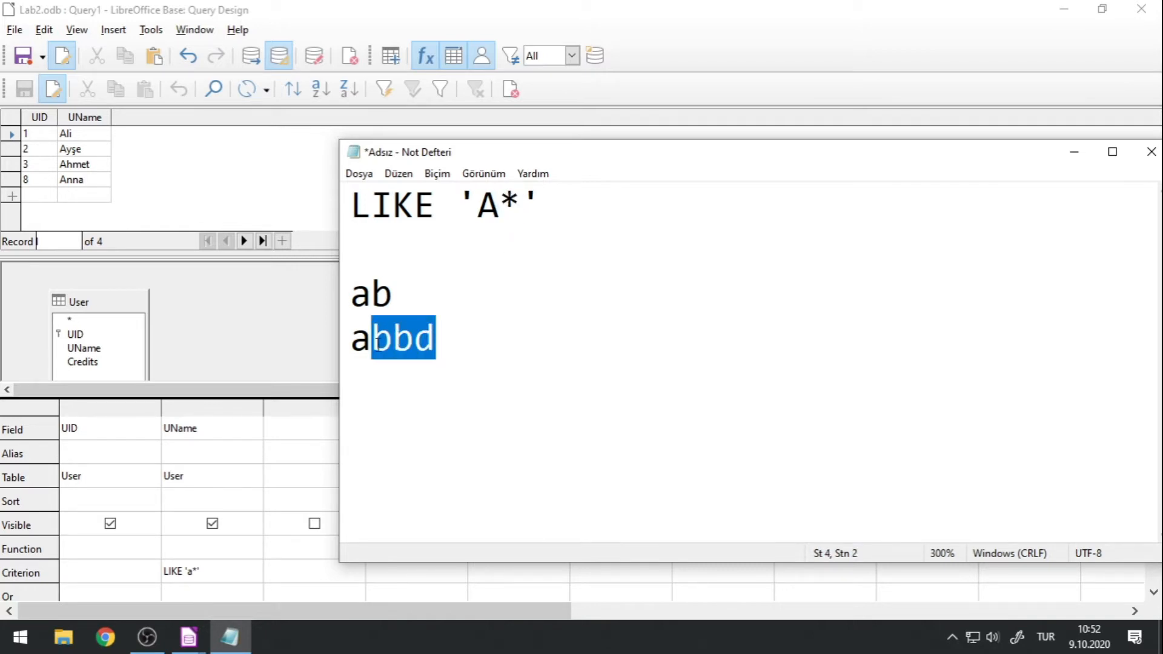
pyautogui.moveTo(499, 209); pyautogui.dragTo(514, 209)
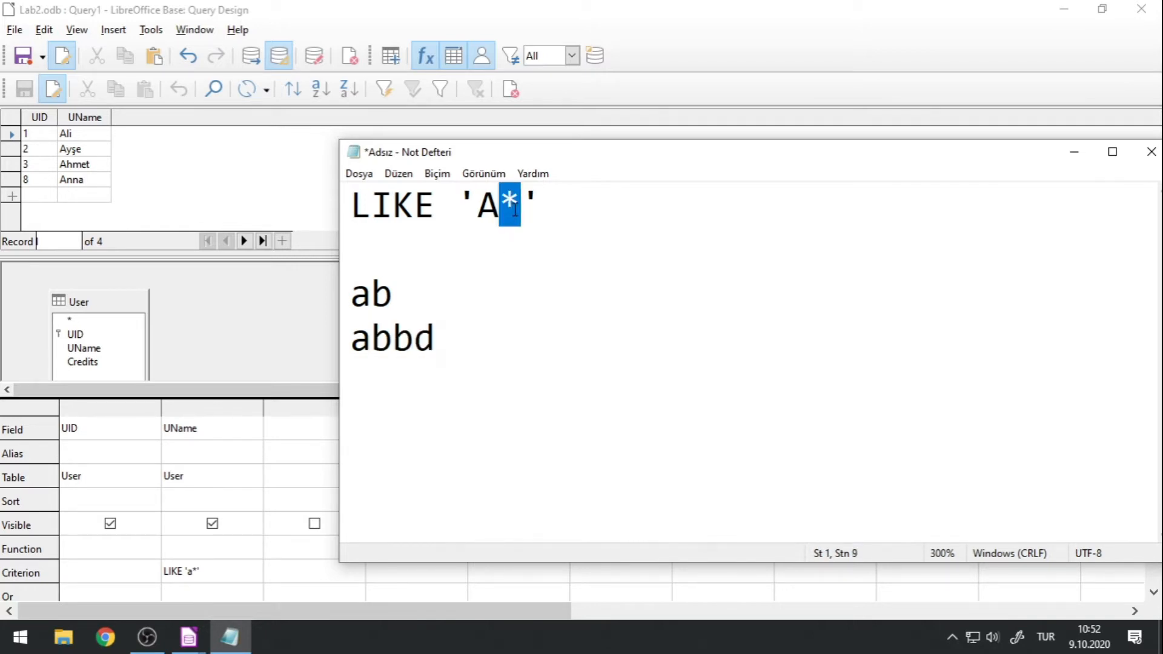
# Add the sample string babbb on the line below abbd.
pyautogui.click(453, 343)
pyautogui.press('Return')
pyautogui.write('baaa')
pyautogui.moveTo(393, 380); pyautogui.dragTo(441, 383)
pyautogui.write('bbb')
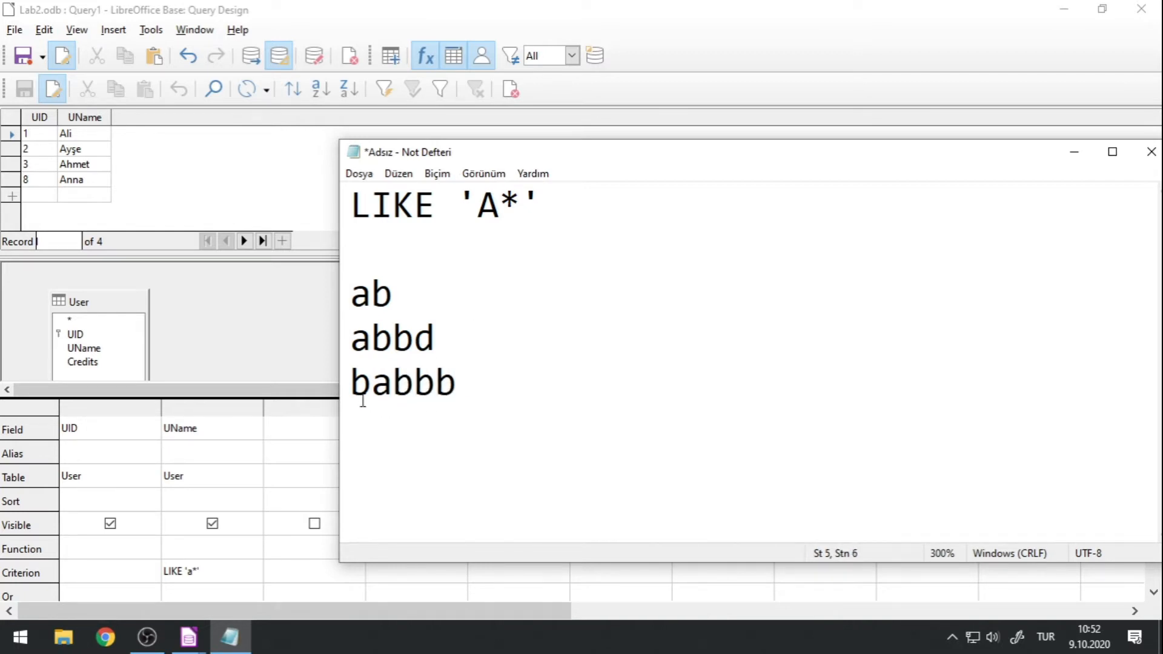
# Highlight the leading b of babbb and the A* pattern for comparison, and delete the babbb sample.
pyautogui.moveTo(359, 388); pyautogui.dragTo(373, 386)
pyautogui.click(478, 207)
pyautogui.moveTo(477, 209); pyautogui.dragTo(523, 210)
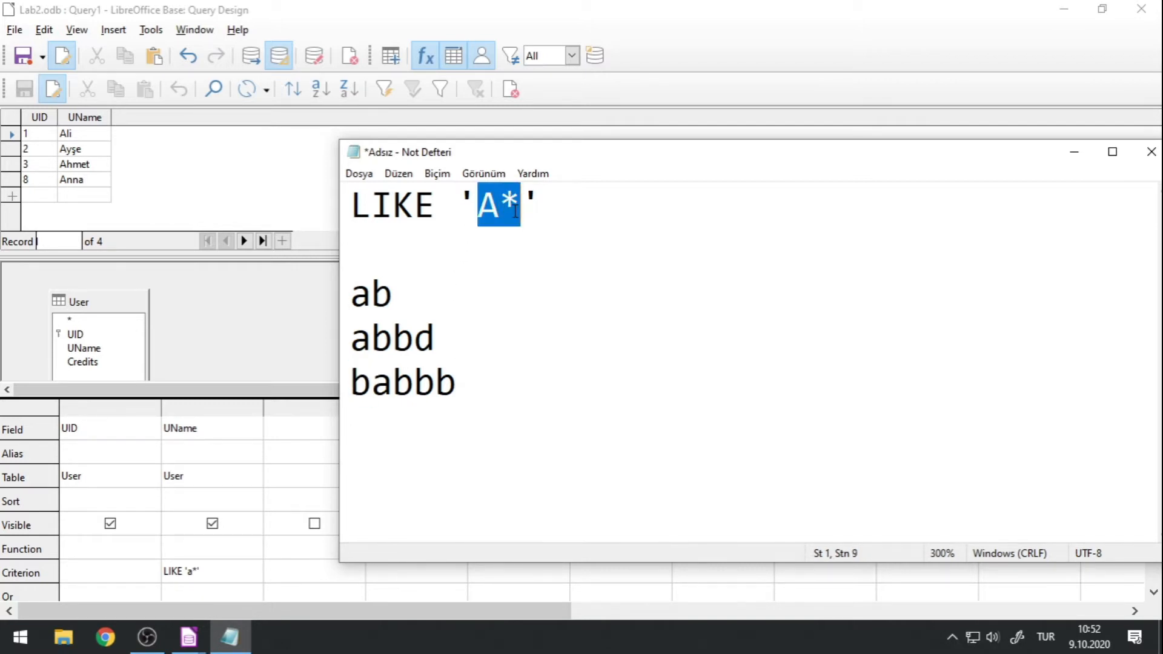
pyautogui.click(481, 208)
pyautogui.moveTo(482, 212); pyautogui.dragTo(498, 215)
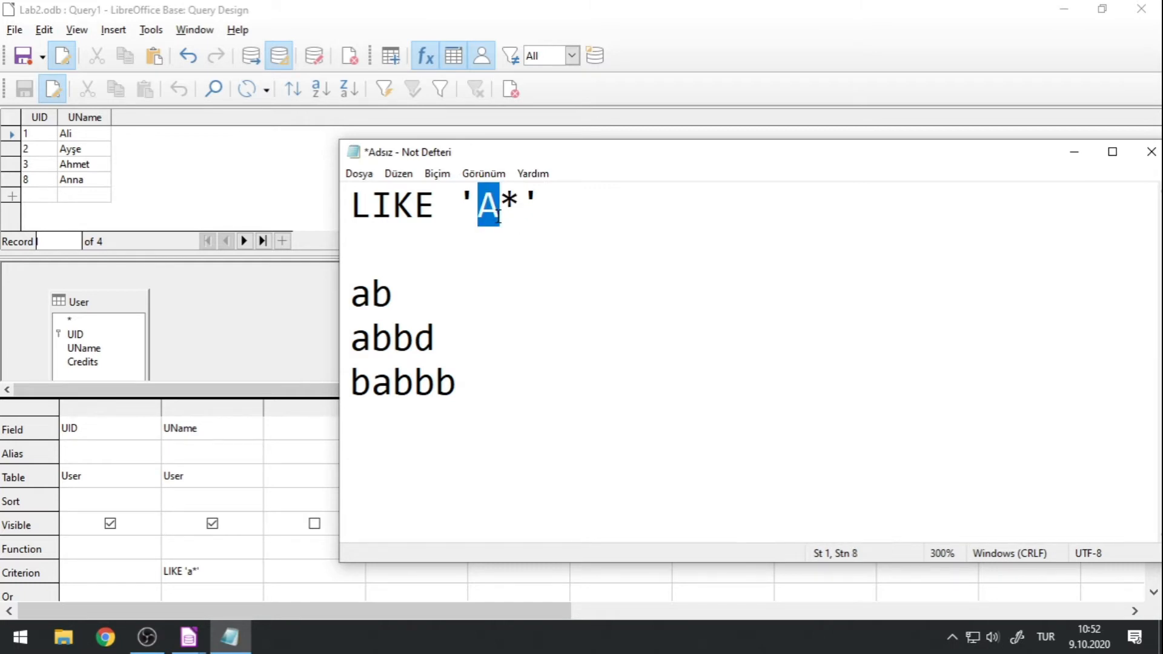
pyautogui.moveTo(478, 376); pyautogui.dragTo(325, 380)
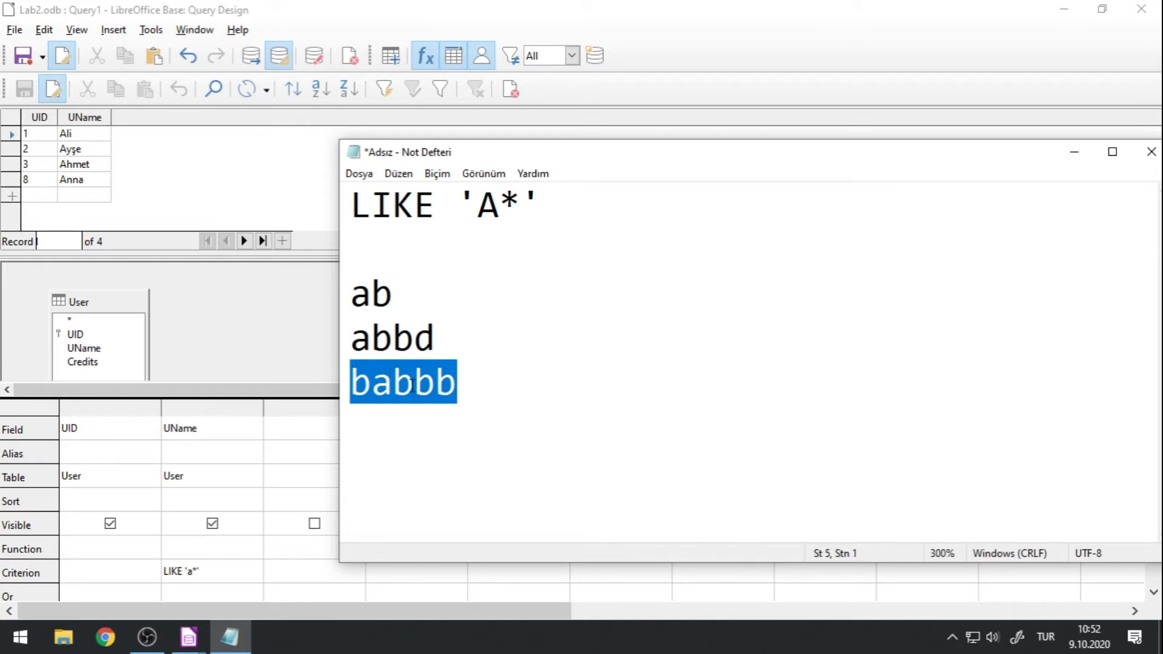
pyautogui.press('BackSpace')
# Replace the asterisk in the Notepad pattern with a question mark so it reads LIKE 'A?'.
pyautogui.click(259, 7)
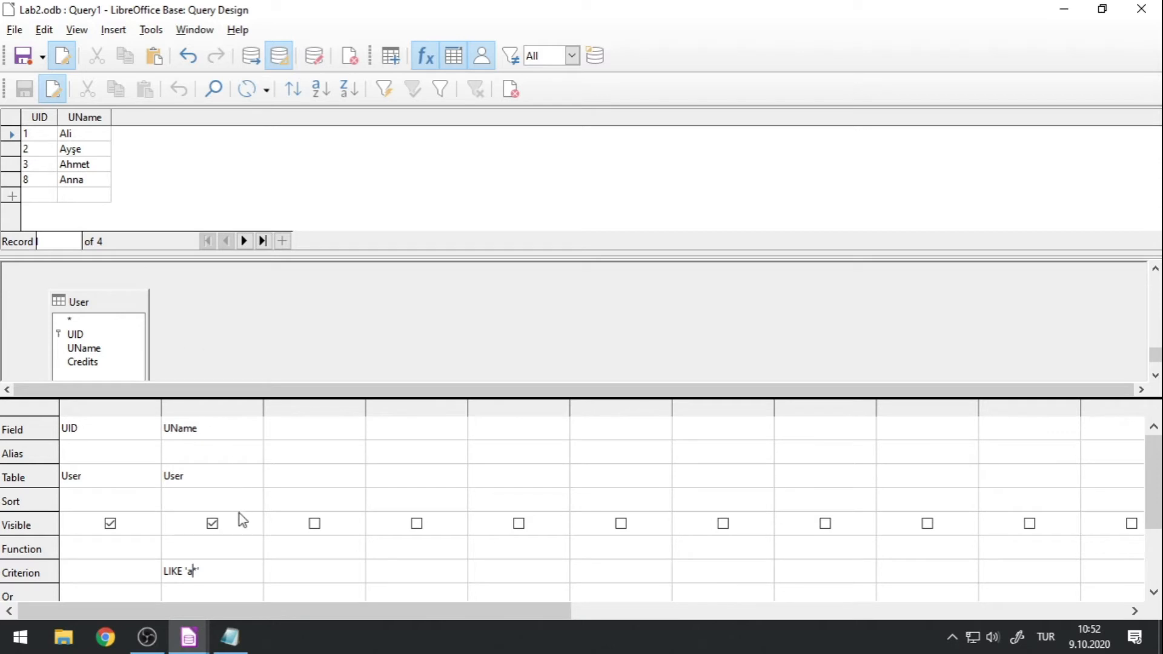
pyautogui.click(188, 571)
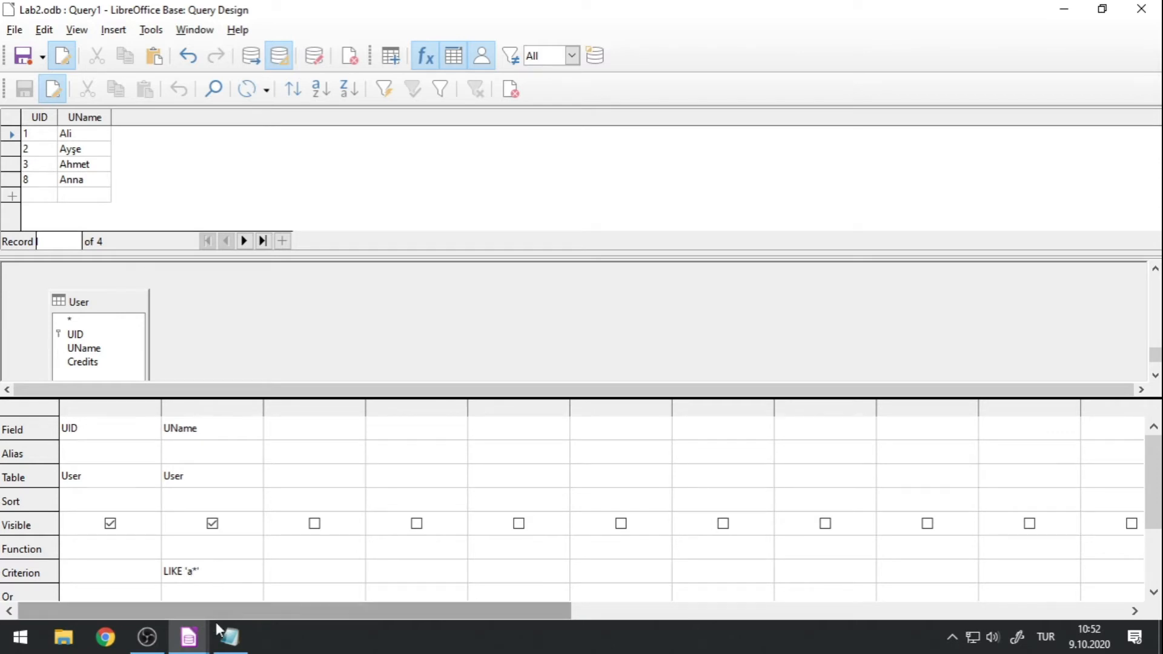
pyautogui.click(229, 637)
pyautogui.click(519, 205)
pyautogui.moveTo(520, 206); pyautogui.dragTo(507, 206)
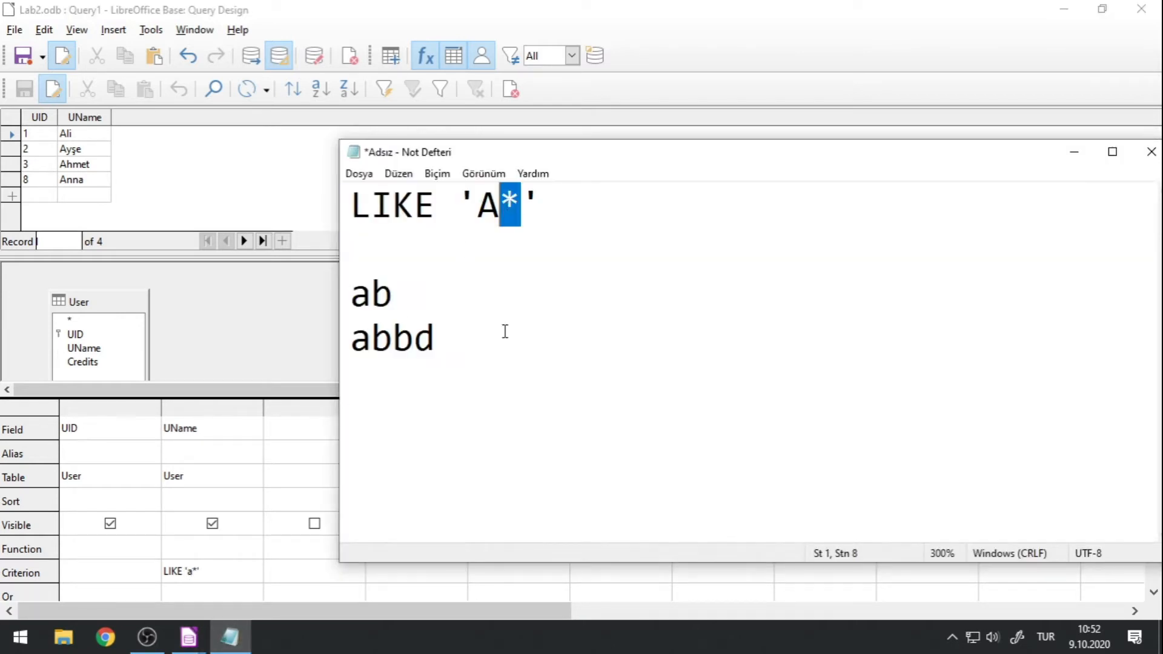
pyautogui.write('?')
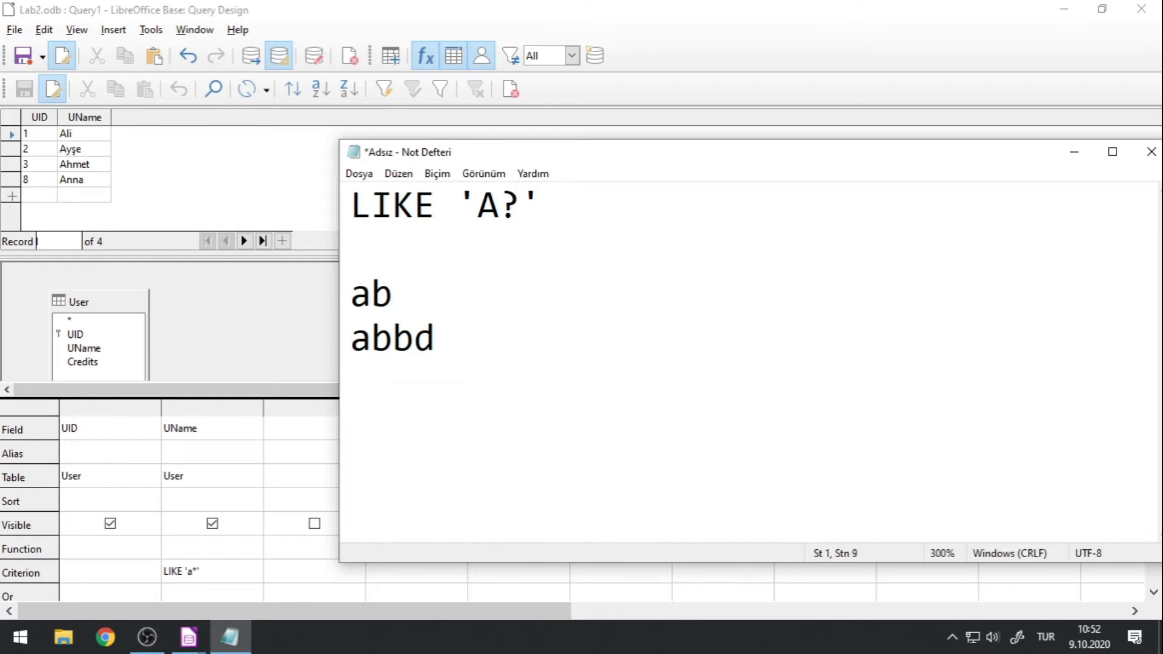
# Compare the A? pattern with the samples ab and abbd by highlighting their corresponding characters.
pyautogui.moveTo(499, 206); pyautogui.dragTo(519, 203)
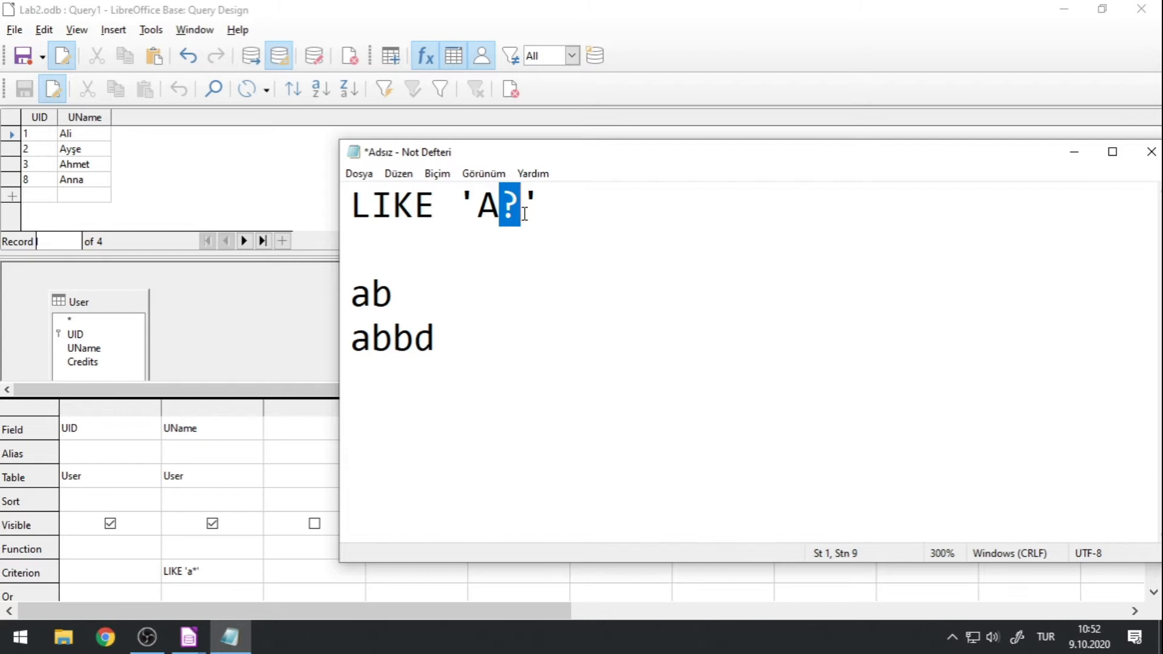
pyautogui.moveTo(398, 293); pyautogui.dragTo(330, 304)
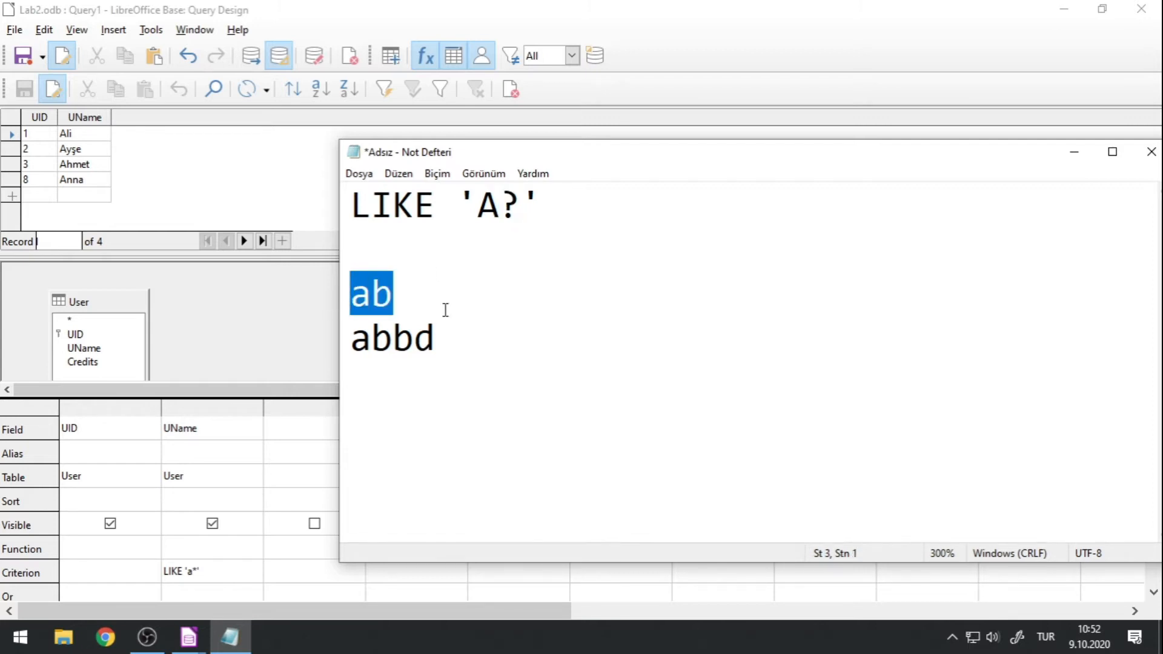
pyautogui.moveTo(478, 205); pyautogui.dragTo(519, 208)
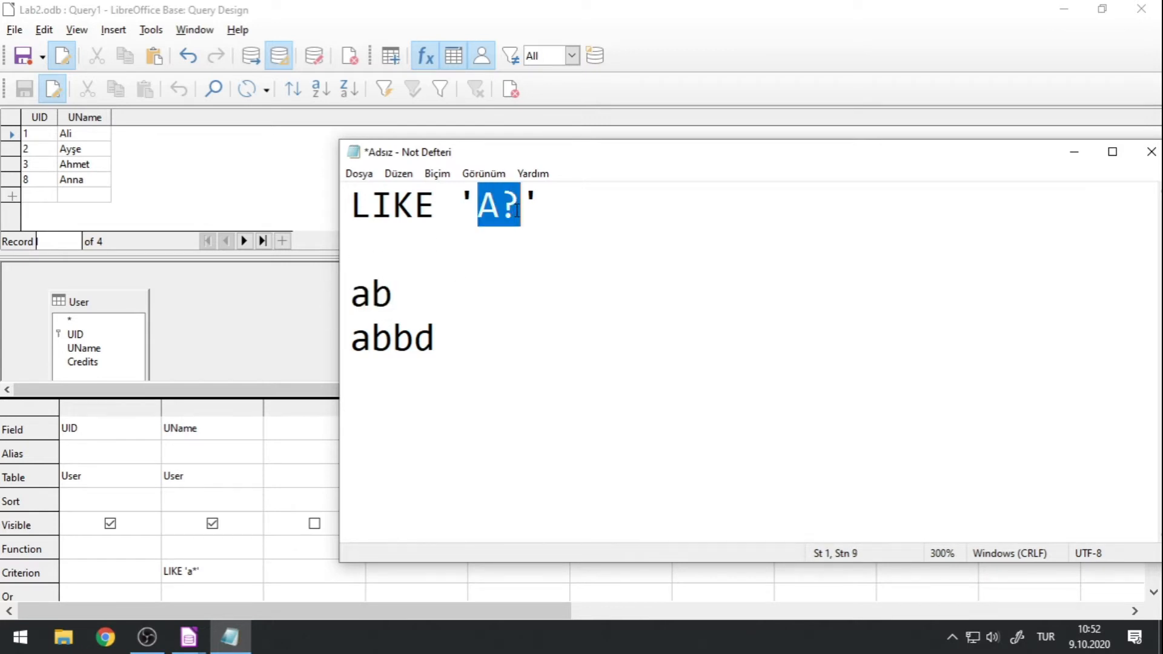
pyautogui.moveTo(349, 338); pyautogui.dragTo(447, 339)
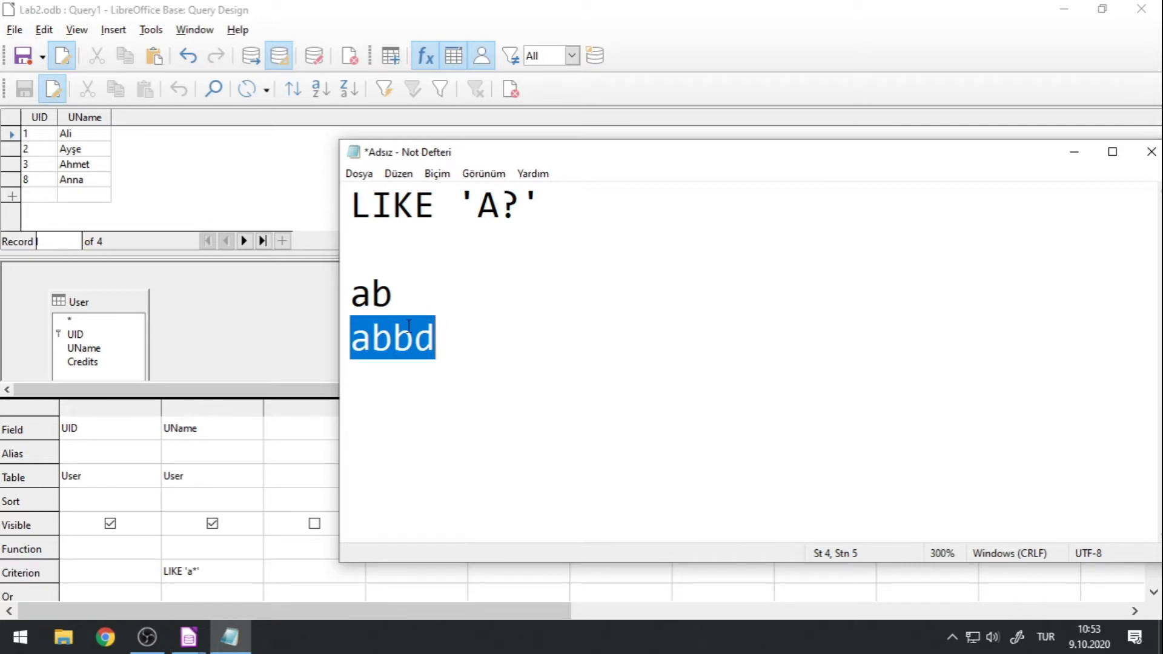
pyautogui.click(386, 347)
pyautogui.moveTo(387, 347); pyautogui.dragTo(372, 347)
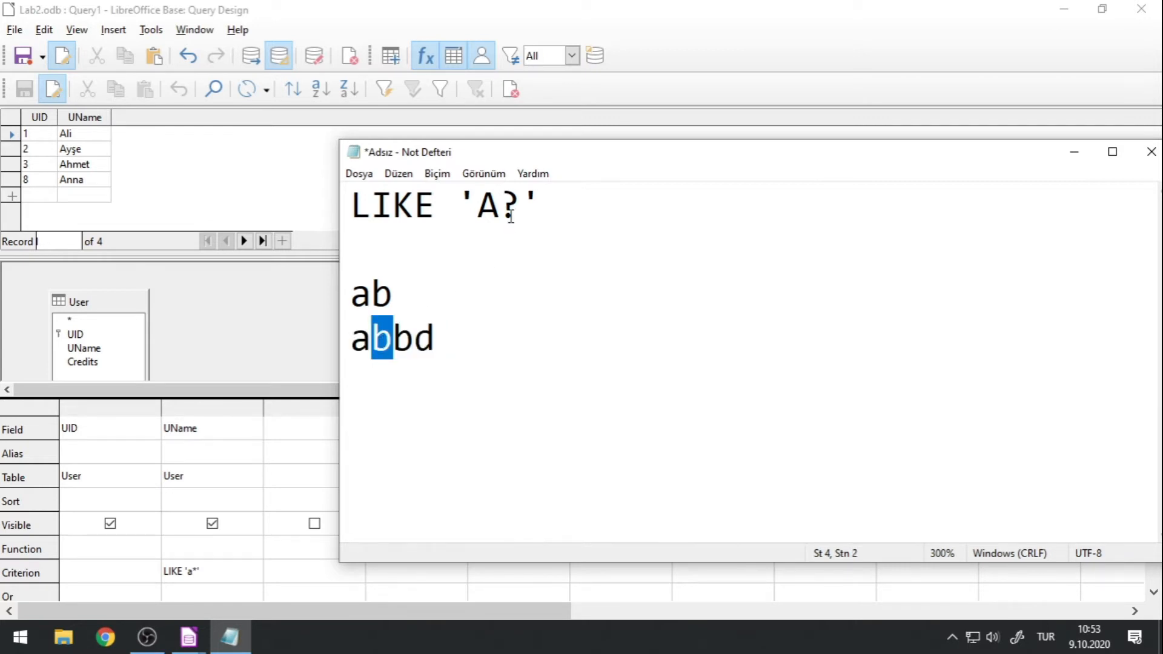
pyautogui.moveTo(502, 206); pyautogui.dragTo(519, 201)
pyautogui.moveTo(393, 337); pyautogui.dragTo(441, 338)
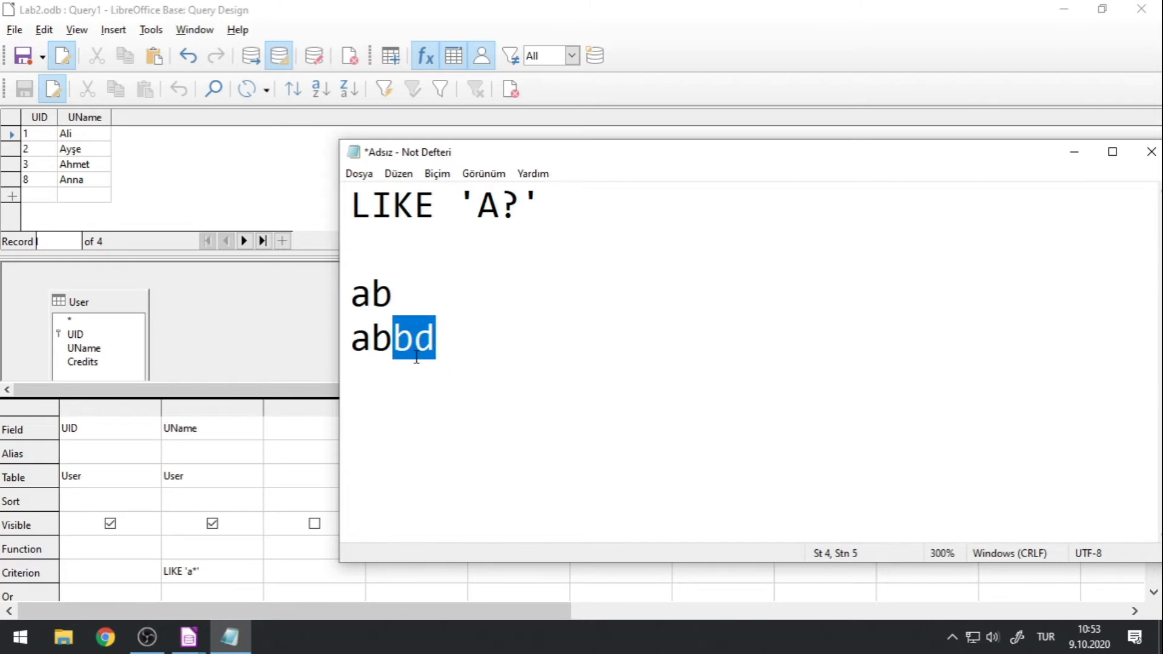
# Return to the Base query, set the UName criterion to LIKE 'a??', and run it.
pyautogui.click(297, 344)
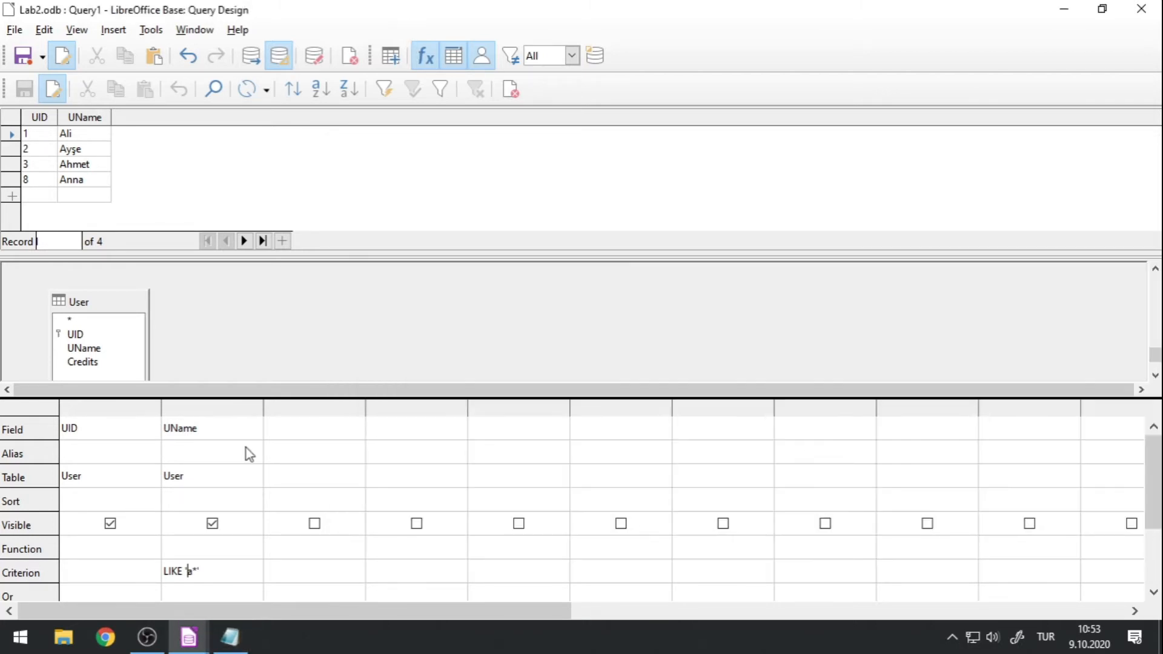
pyautogui.click(191, 570)
pyautogui.write('*')
pyautogui.press('BackSpace')
pyautogui.press('BackSpace')
pyautogui.write('??')
pyautogui.click(257, 61)
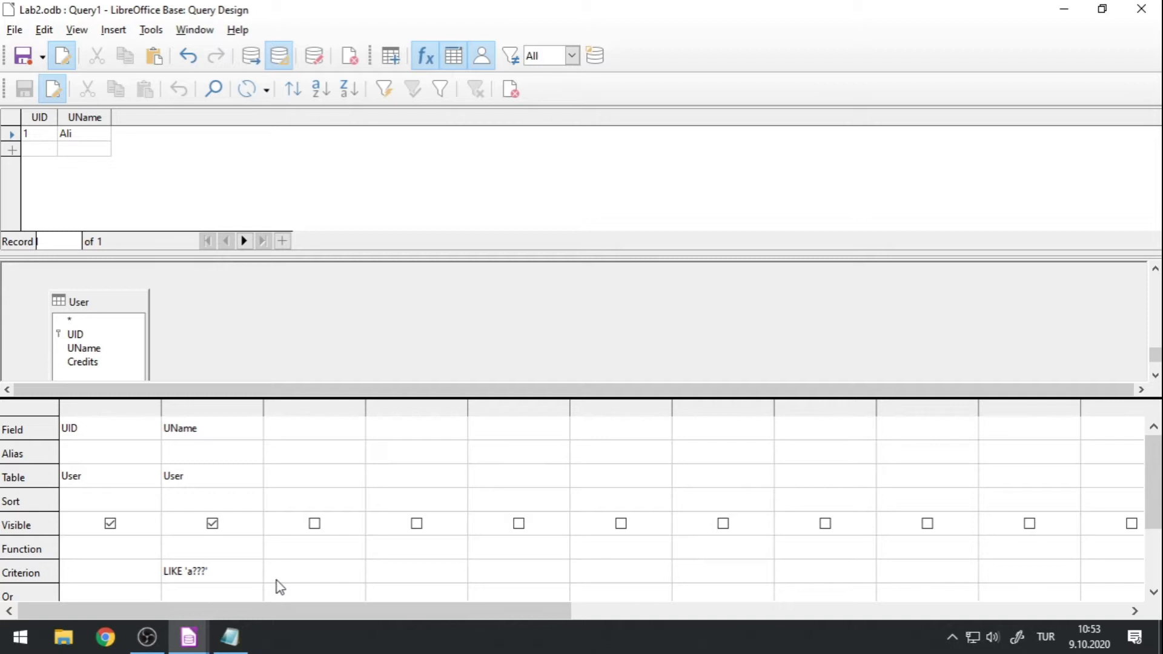
# Extend the UName criterion to LIKE 'a???' and rerun the query.
pyautogui.click(250, 55)
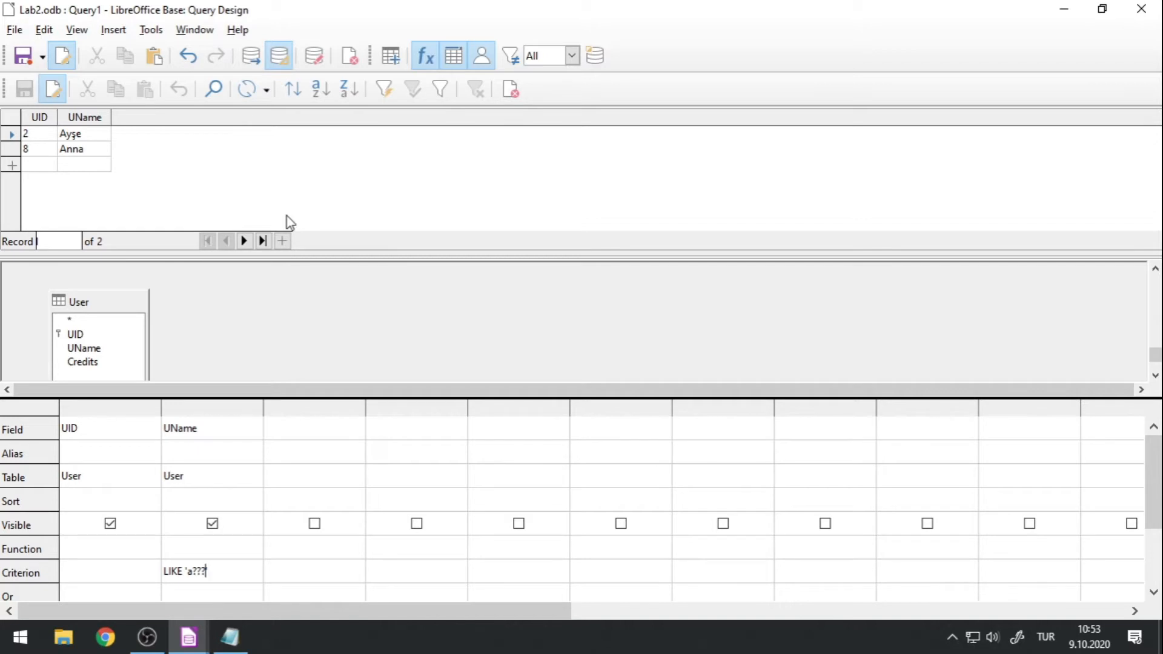
# Switch to Notepad and replace the question mark in the pattern with an asterisk so it reads LIKE 'A*'.
pyautogui.click(230, 637)
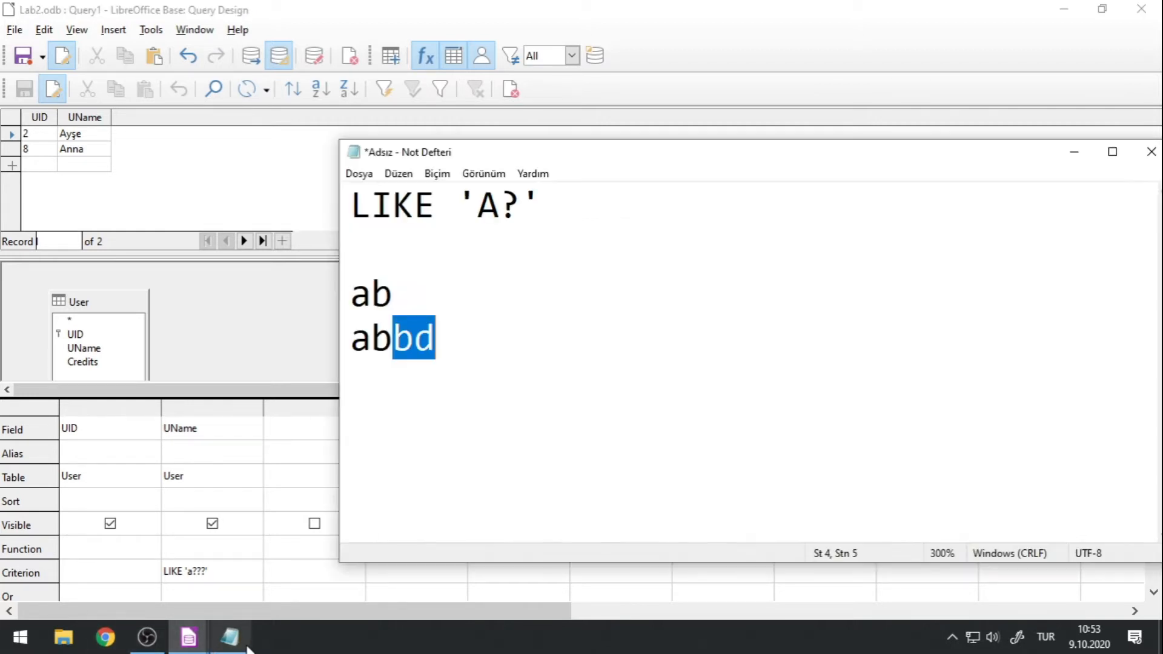
pyautogui.click(520, 209)
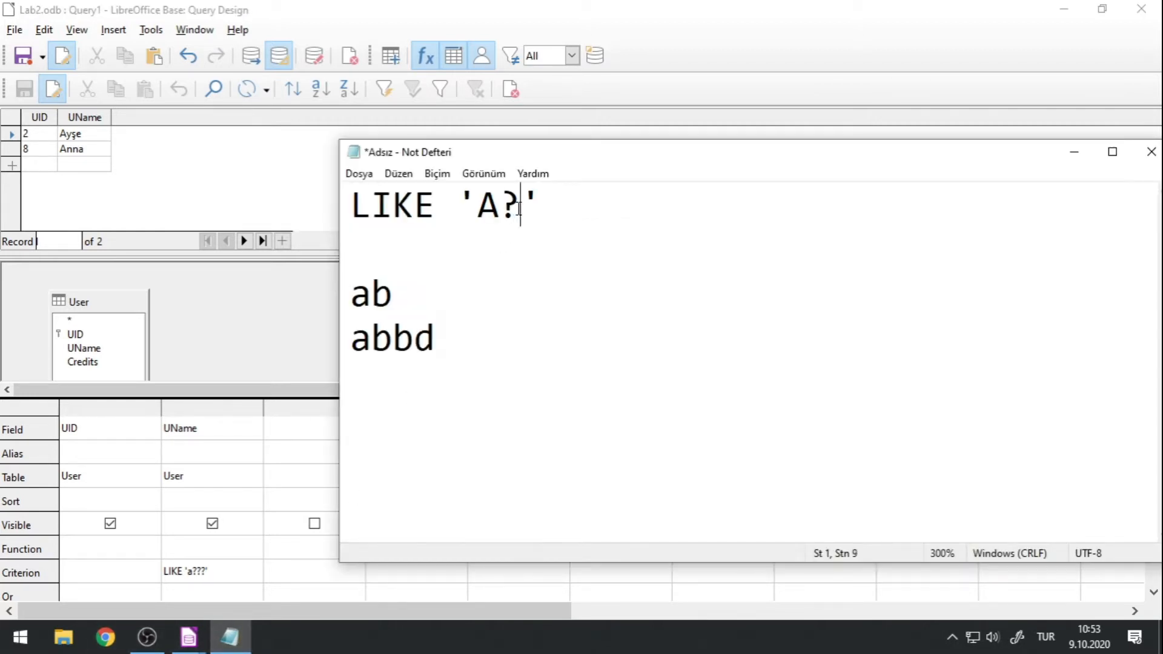
pyautogui.write('*')
pyautogui.press('BackSpace')
pyautogui.press('BackSpace')
pyautogui.write('*')
# Add the sample a on its own line above ab and compare it with the pattern's asterisk by highlighting both.
pyautogui.click(411, 268)
pyautogui.press('Return')
pyautogui.write('a')
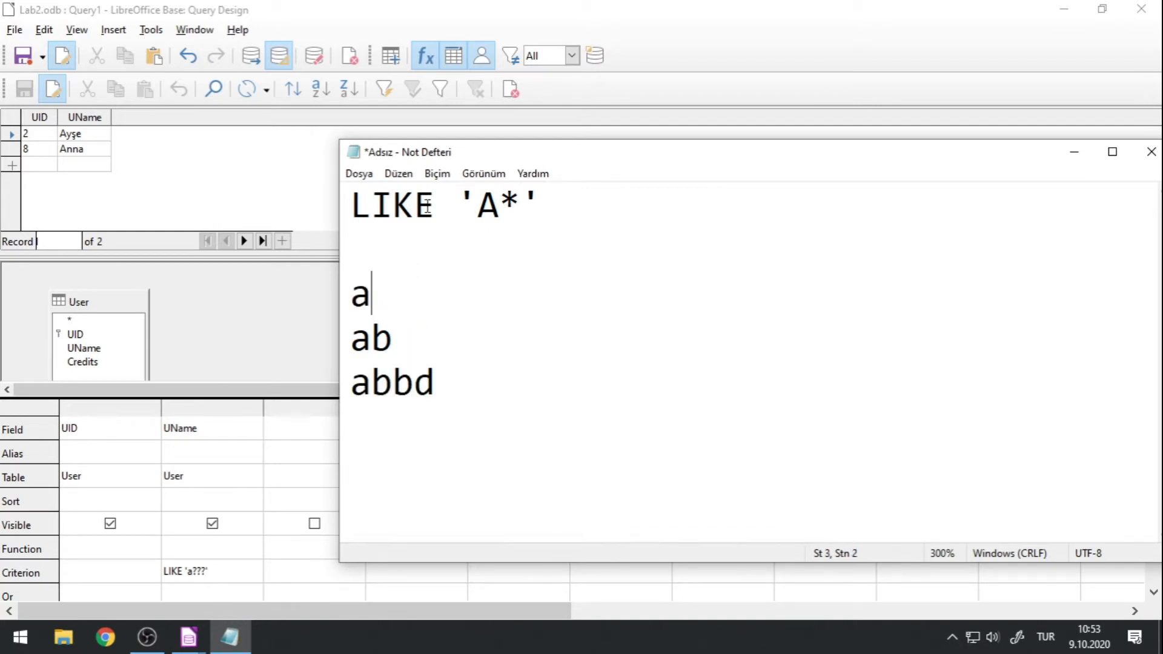
pyautogui.moveTo(498, 203); pyautogui.dragTo(521, 203)
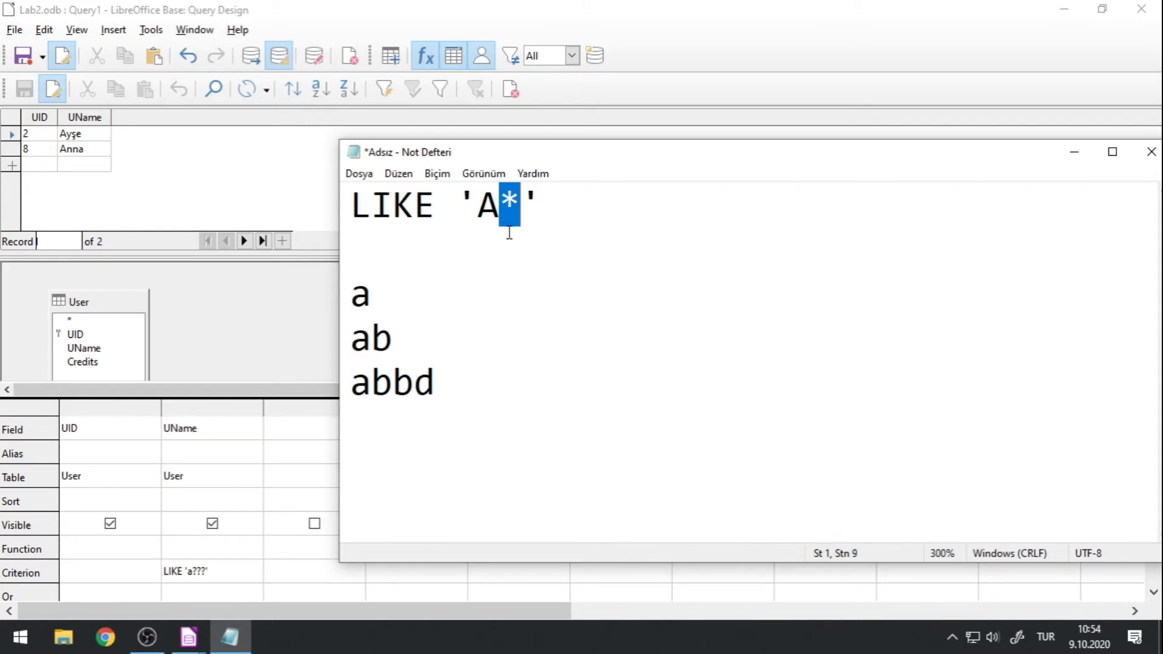
pyautogui.tripleClick(381, 287)
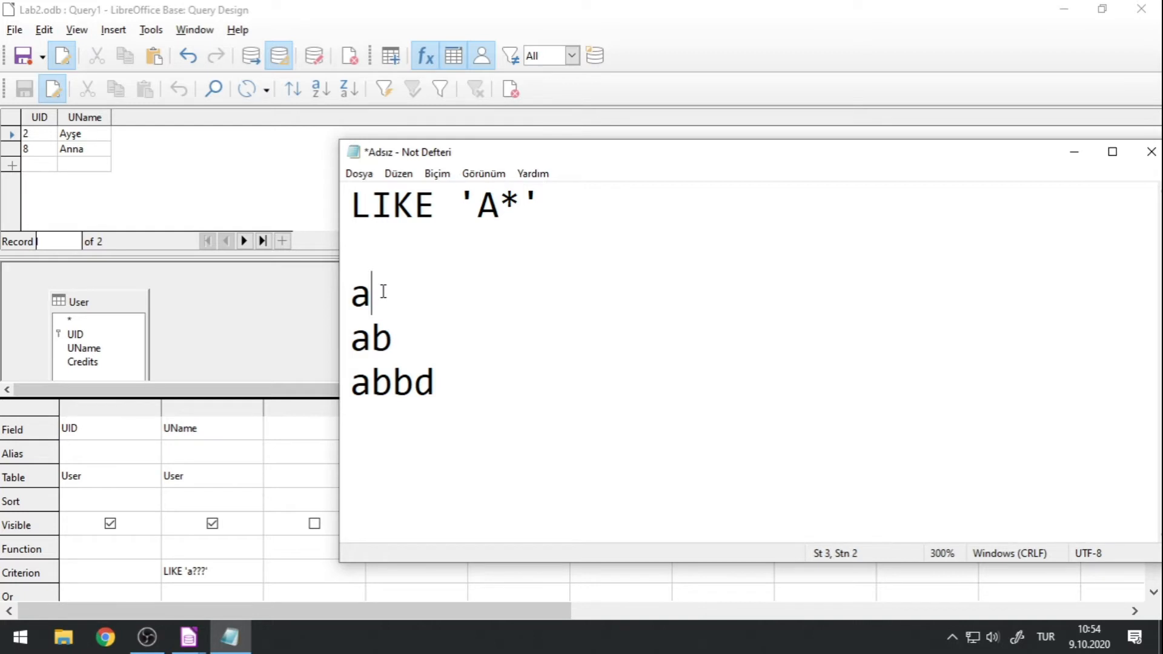
# Extend the Notepad pattern to LIKE 'A?*', compare its A? part with the sample a, and delete that sample line.
pyautogui.click(498, 203)
pyautogui.write('?')
pyautogui.moveTo(479, 200); pyautogui.dragTo(515, 196)
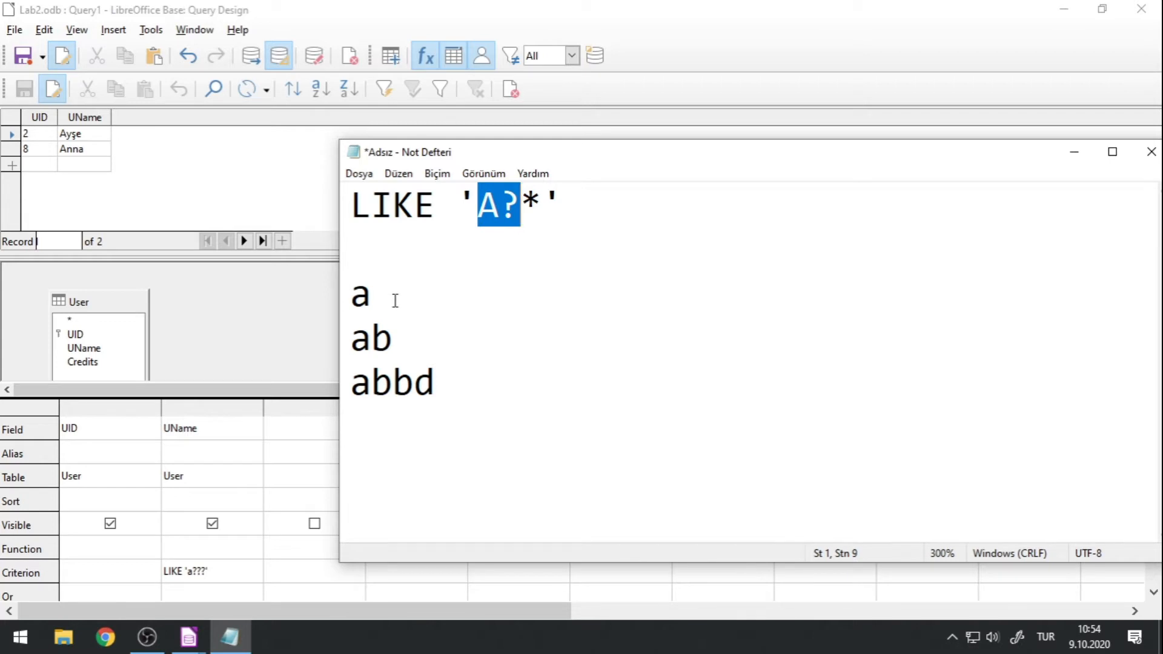
pyautogui.moveTo(395, 298); pyautogui.dragTo(332, 301)
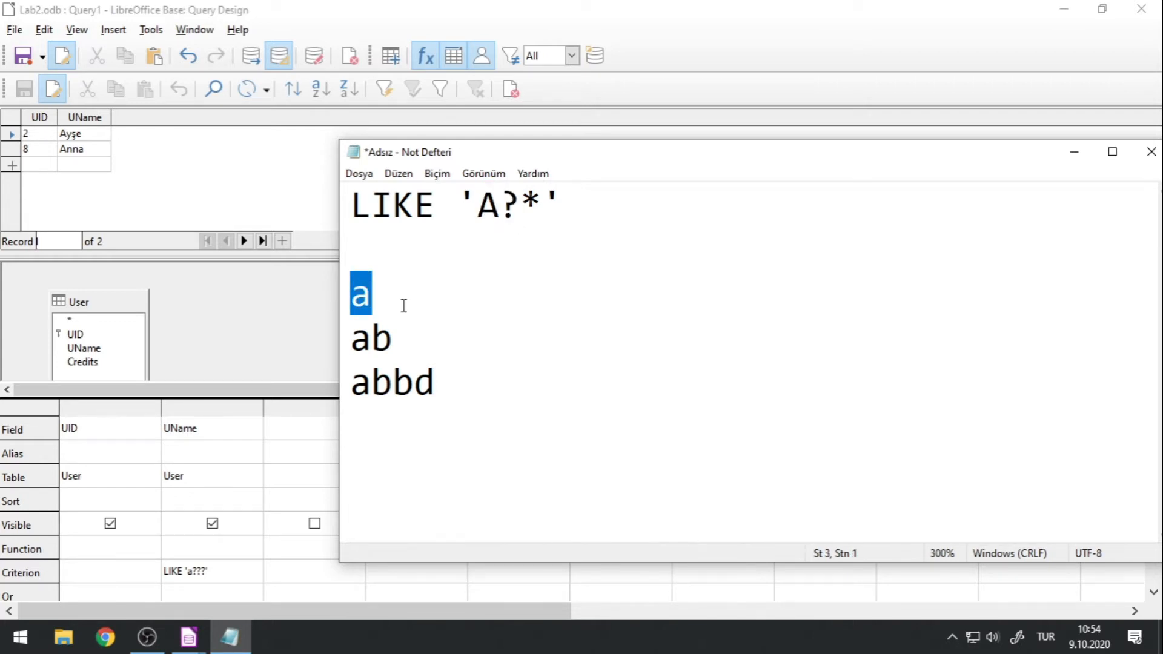
pyautogui.press('BackSpace')
pyautogui.press('Delete')
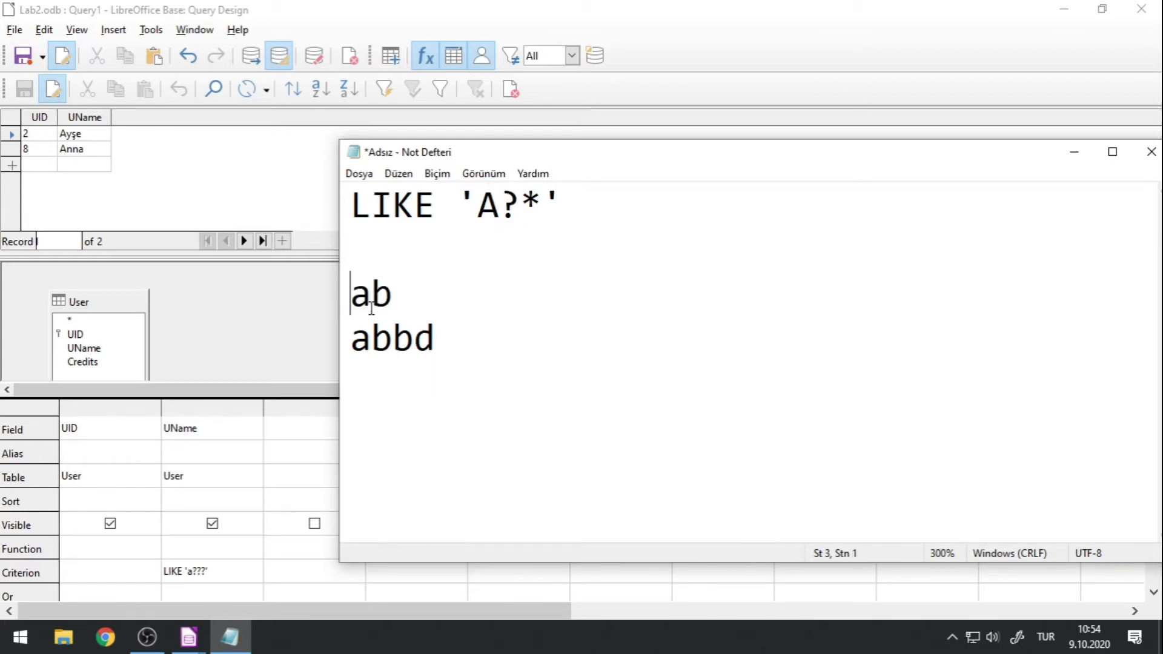
# Return to the Base query, set the UName criterion to LIKE 'a???*', and run it.
pyautogui.click(332, 20)
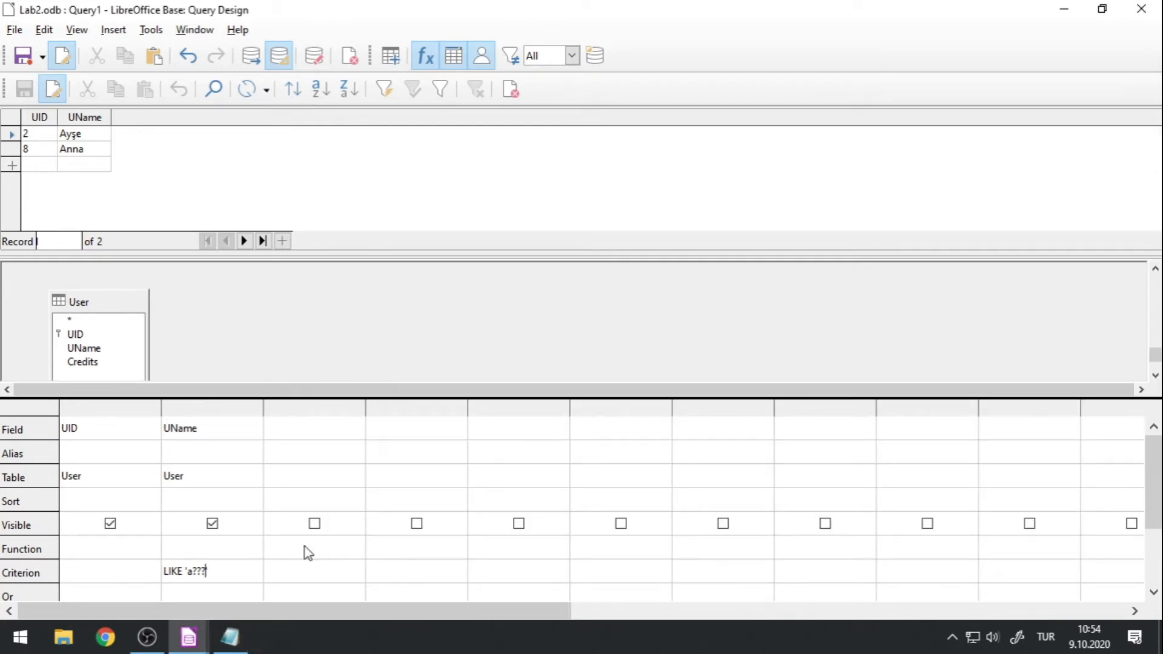
pyautogui.write('*')
pyautogui.click(252, 57)
# Switch to Notepad and replace the A?* pattern so the line reads LIKE '*a*'.
pyautogui.click(231, 637)
pyautogui.moveTo(478, 206); pyautogui.dragTo(542, 205)
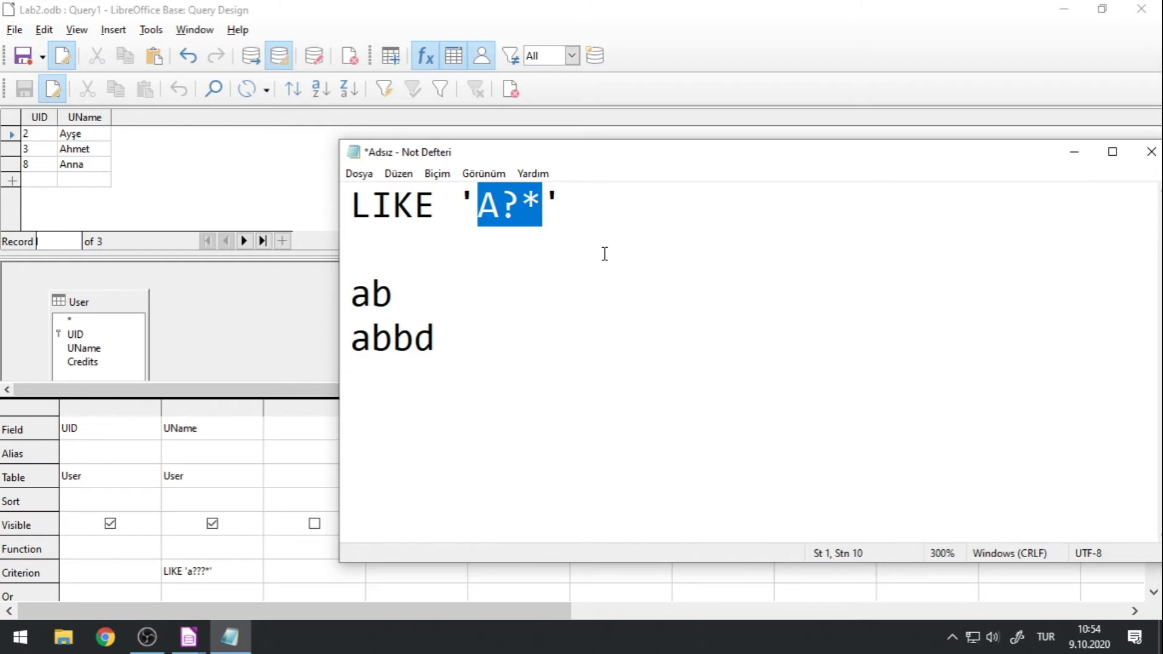
pyautogui.write('**')
pyautogui.press('Left')
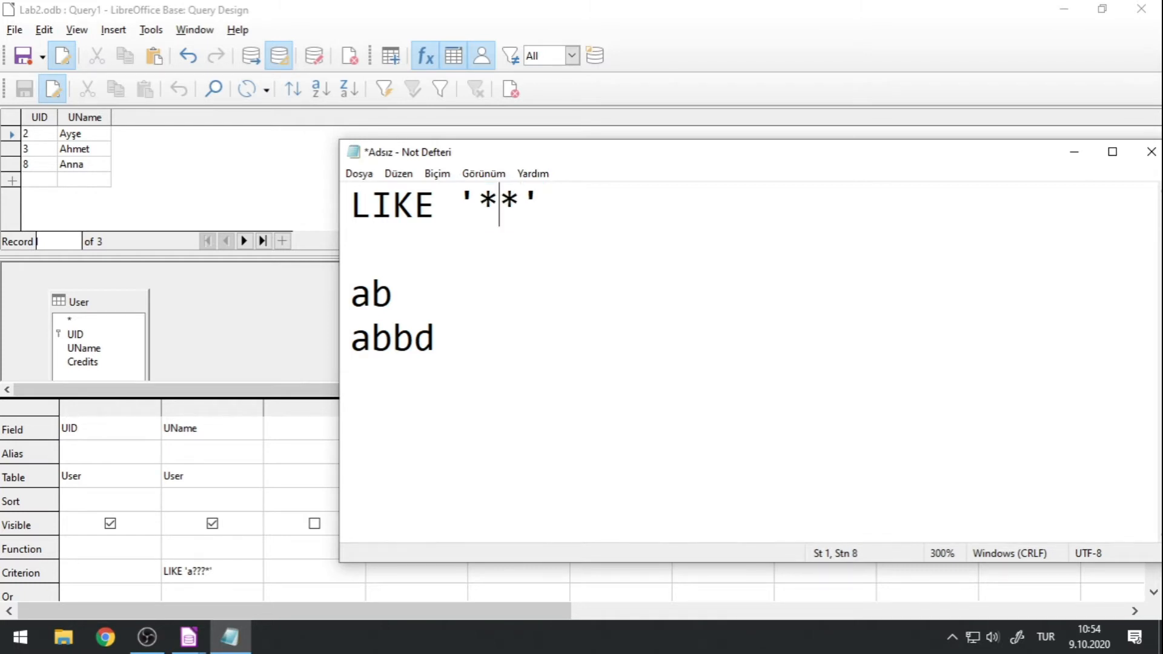
pyautogui.write('a')
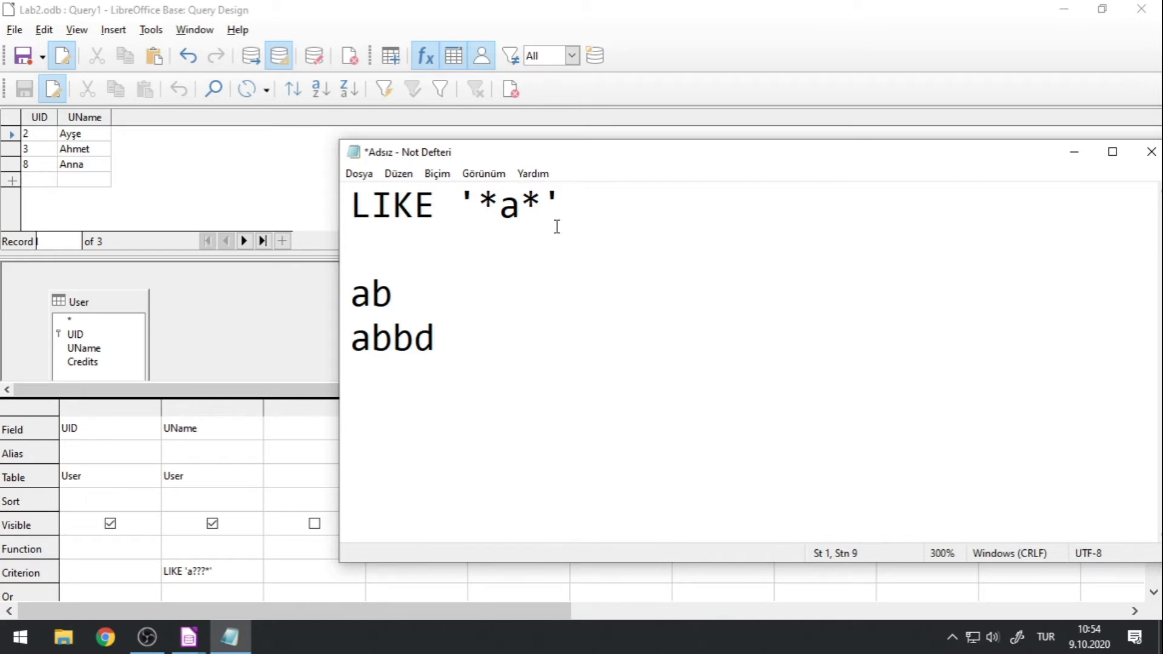
# Return to the Base query, change the UName criterion to LIKE '*a*', and run it.
pyautogui.click(376, 26)
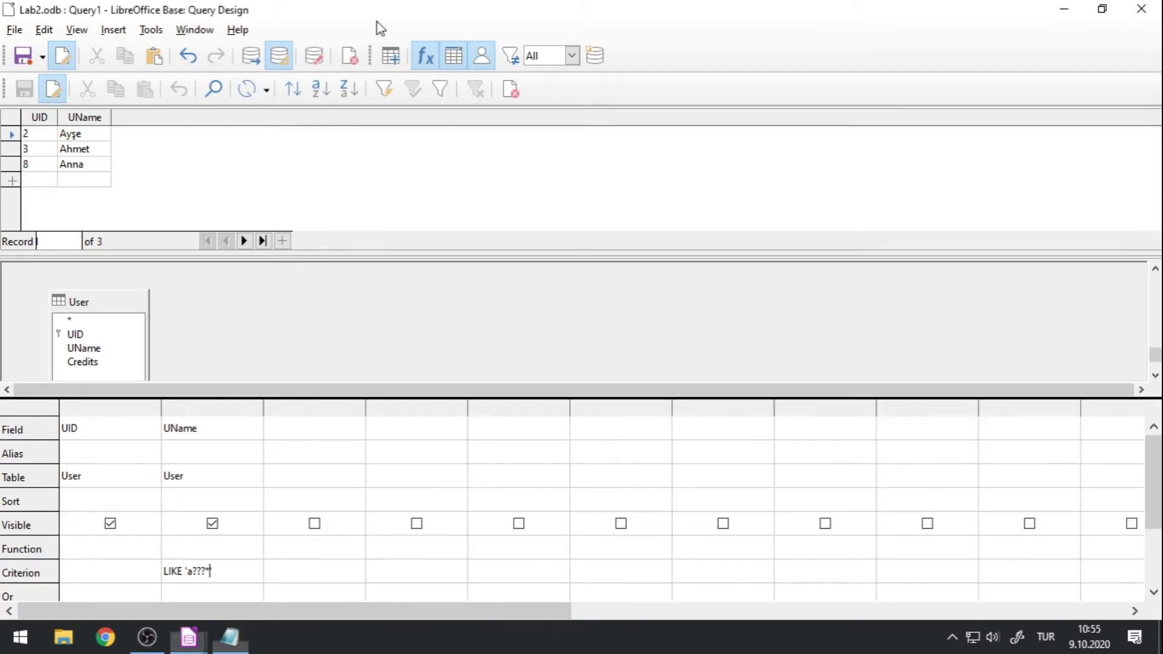
pyautogui.moveTo(187, 570); pyautogui.dragTo(200, 571)
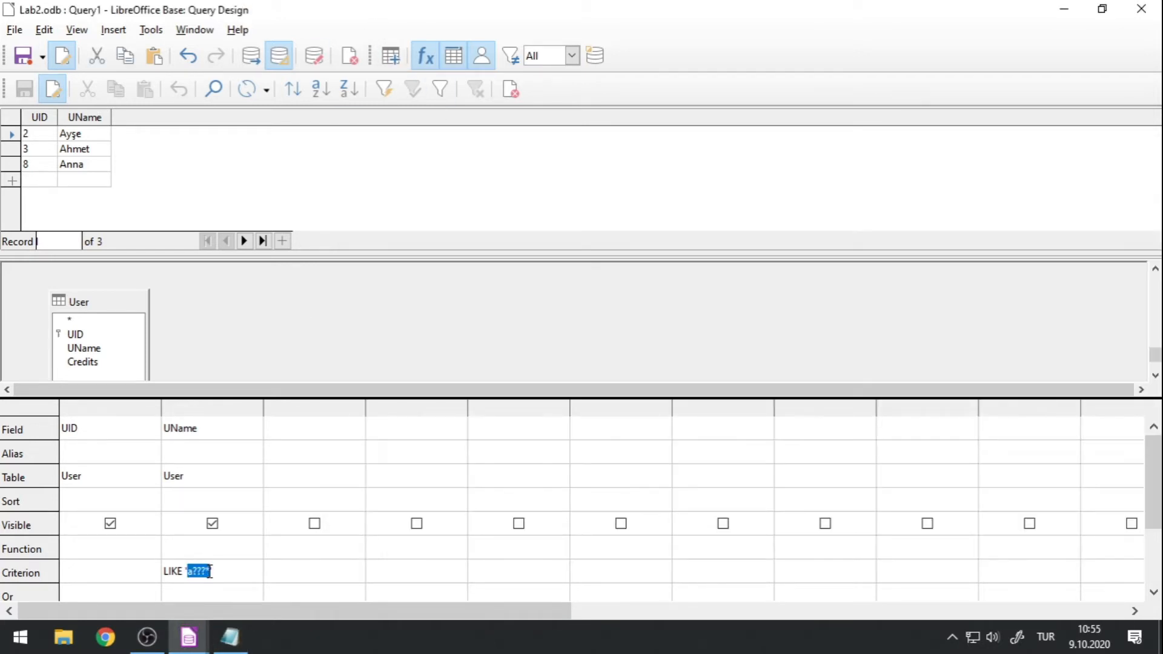
pyautogui.press('BackSpace')
pyautogui.write('a*')
pyautogui.click(253, 60)
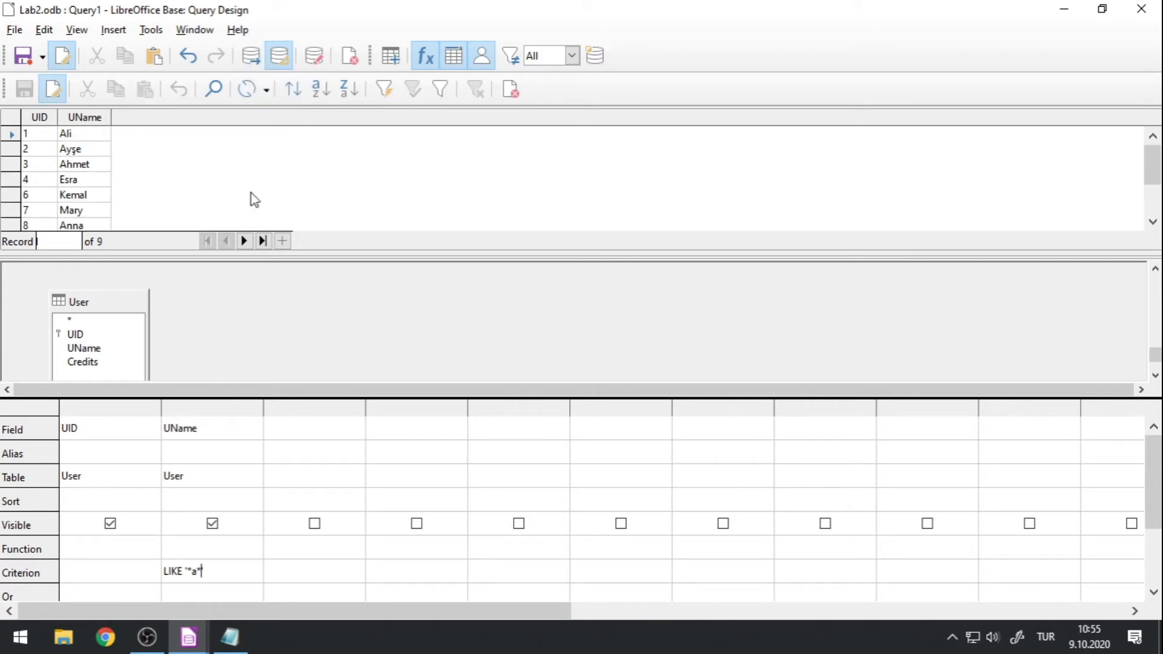
# Enlarge the query results pane and extend the design grid upward so the Criterion row shows alongside all result rows.
pyautogui.moveTo(202, 251); pyautogui.dragTo(209, 325)
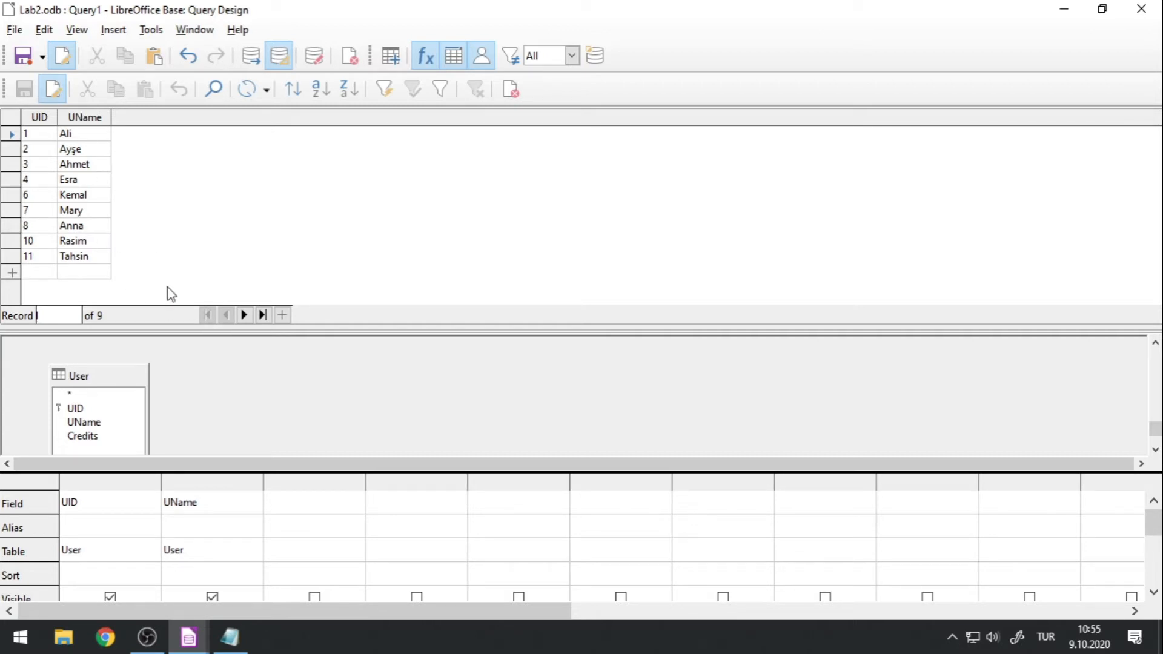
pyautogui.click(174, 481)
pyautogui.click(173, 481)
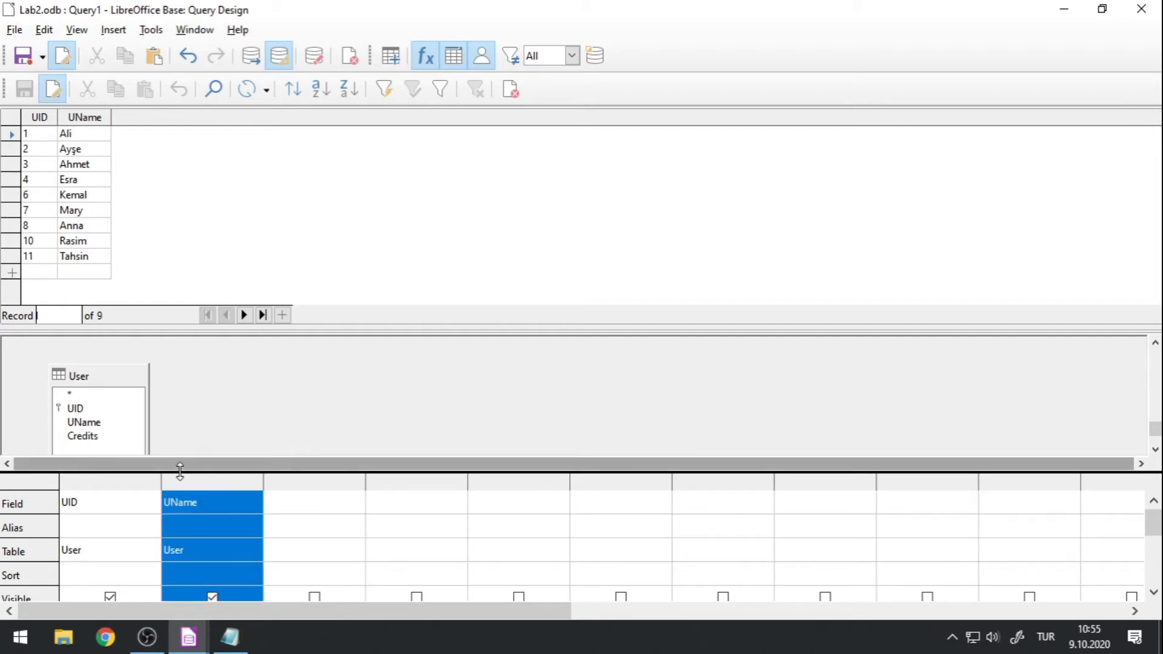
pyautogui.moveTo(195, 475); pyautogui.dragTo(189, 367)
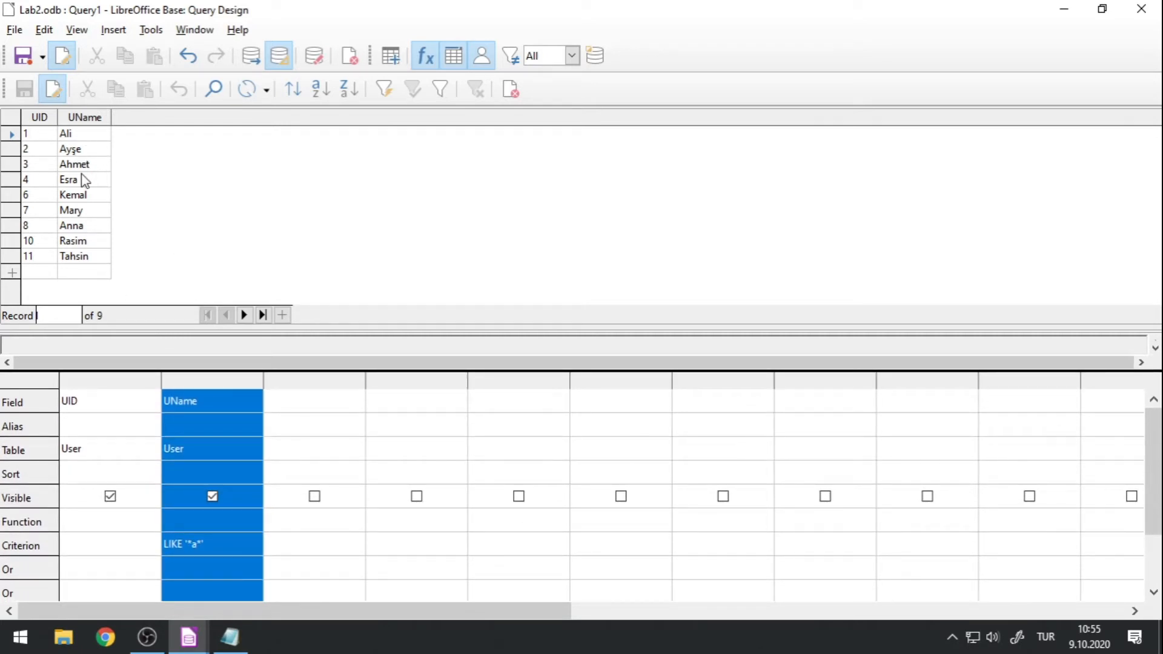
# Replace the letter in the UName criterion so it reads LIKE '*h*' and run the query.
pyautogui.click(198, 545)
pyautogui.press('BackSpace')
pyautogui.write('h')
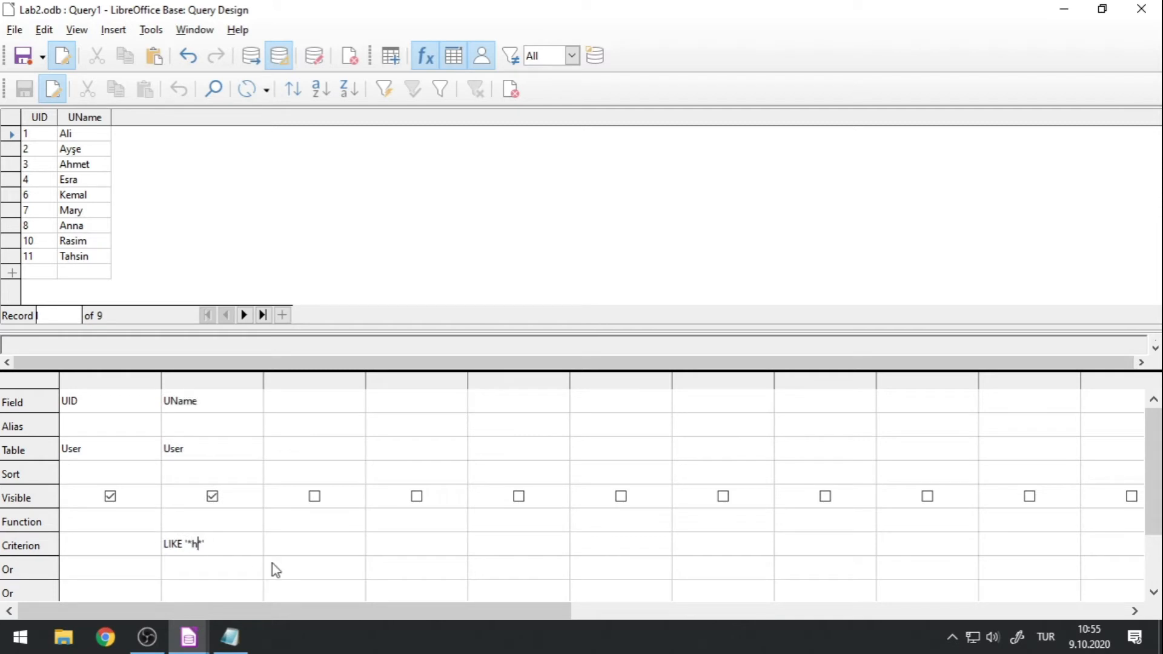
pyautogui.click(253, 56)
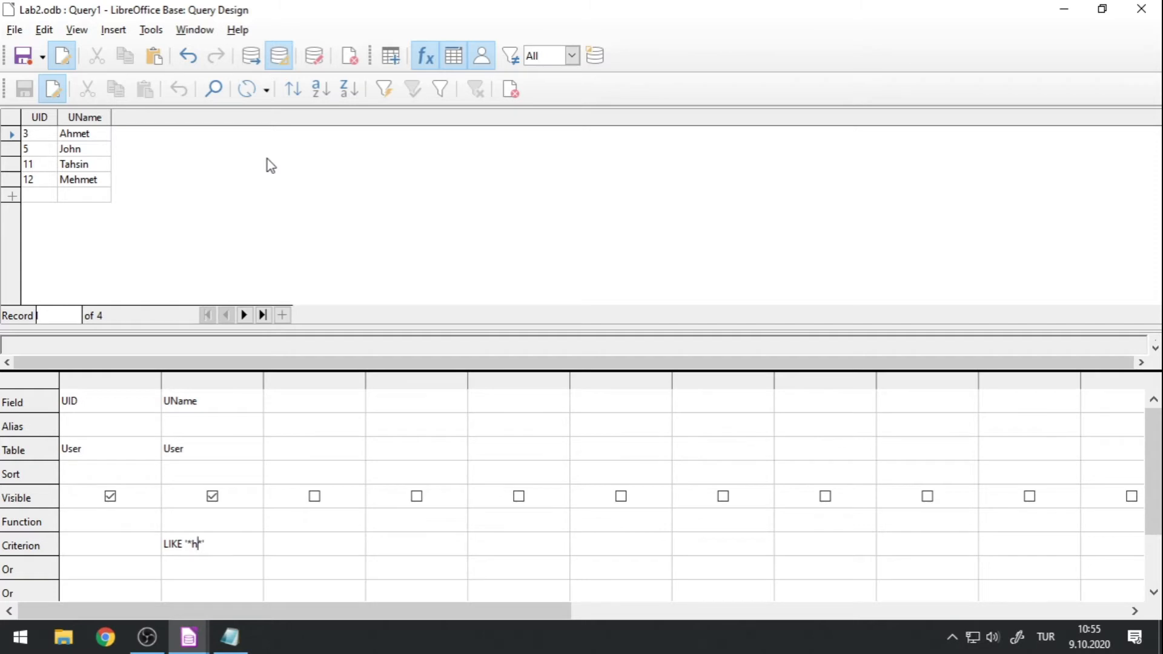
# Remove the LIKE keyword from the UName criterion, leaving only '*h*', and run the query.
pyautogui.moveTo(185, 544); pyautogui.dragTo(162, 543)
pyautogui.press('Delete')
pyautogui.press('Delete')
pyautogui.click(251, 58)
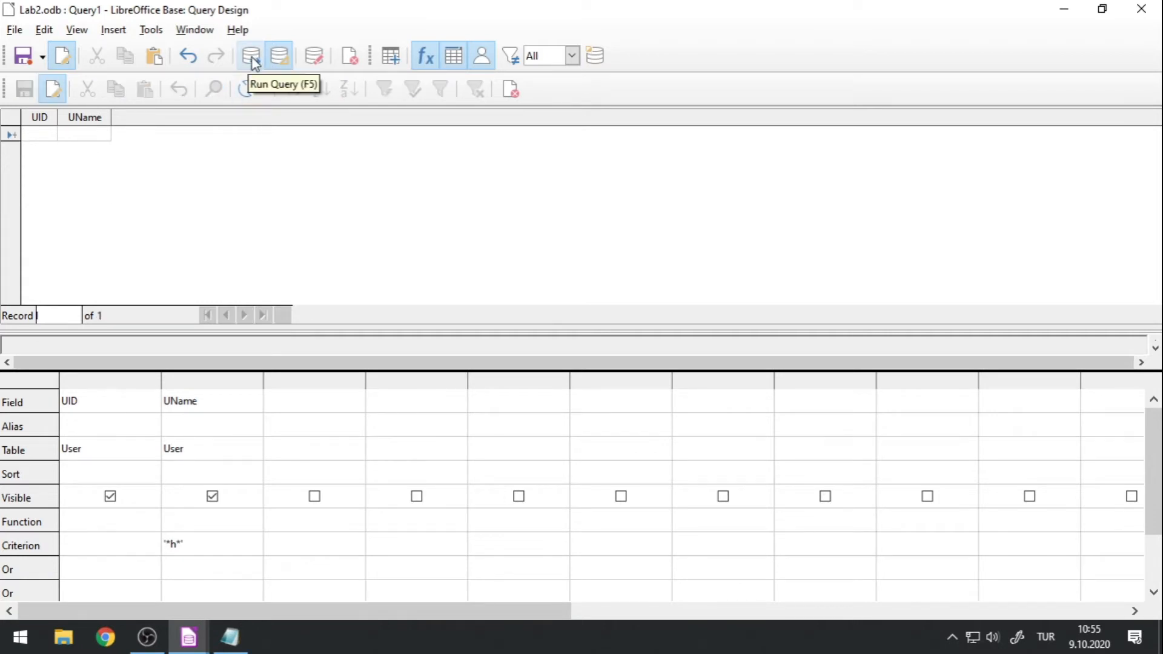
# Replace the UName criterion with the exact quoted first name of the user with UID 3, without LIKE, and run the query.
pyautogui.moveTo(194, 546); pyautogui.dragTo(150, 547)
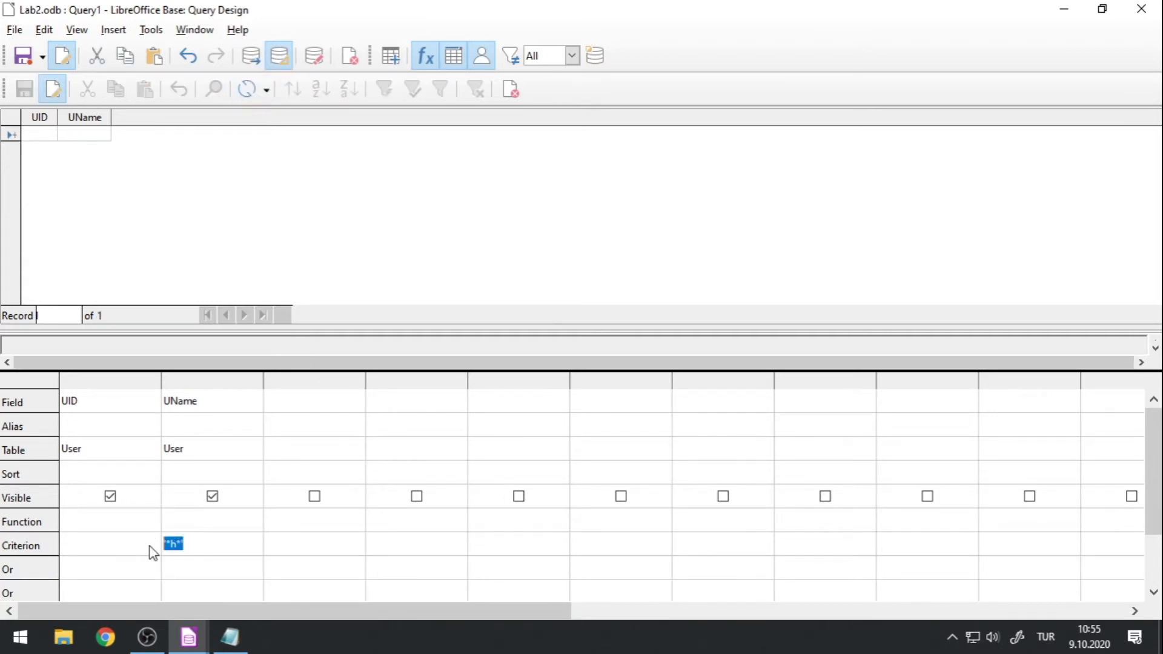
pyautogui.click(217, 551)
pyautogui.press('BackSpace')
pyautogui.press('BackSpace')
pyautogui.press('BackSpace')
pyautogui.press('BackSpace')
pyautogui.write("Ahmet'")
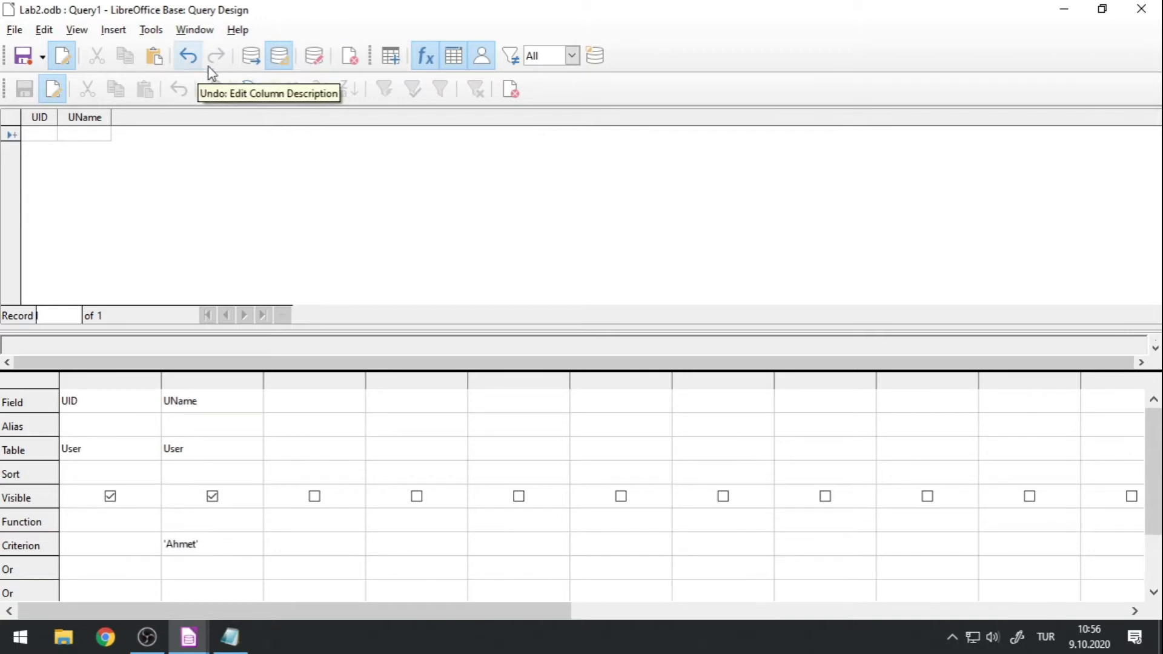
pyautogui.click(251, 55)
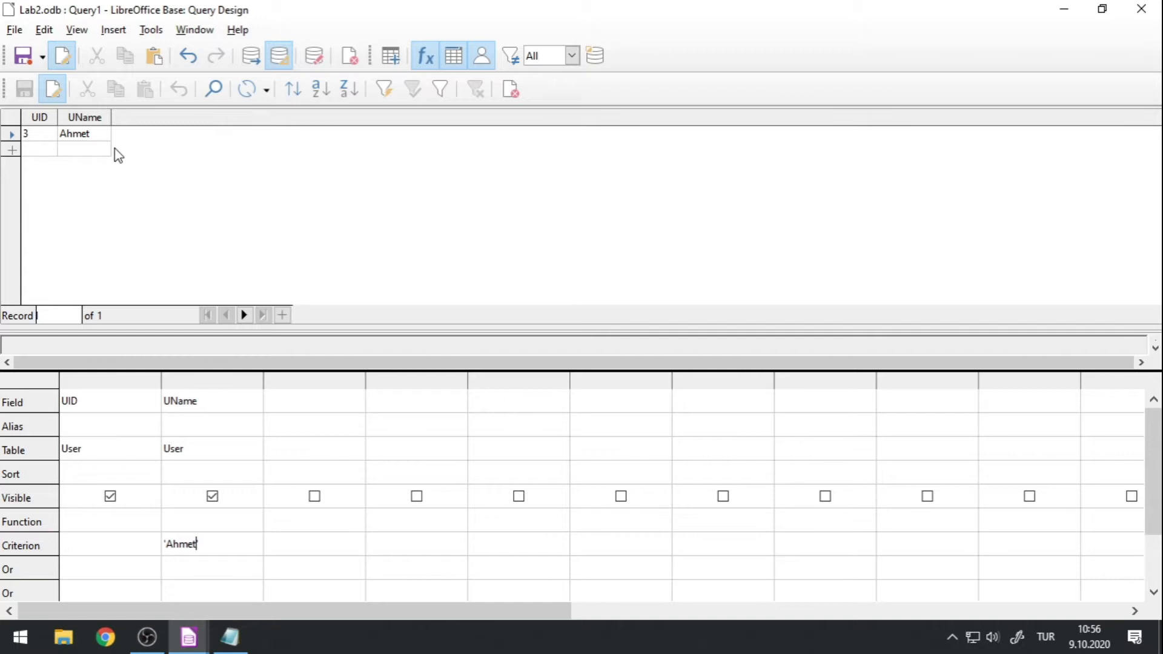
# Put LIKE back in the UName criterion and replace the quoted name with the pattern '*a*'.
pyautogui.write('LIKE')
pyautogui.click(248, 544)
pyautogui.doubleClick(203, 544)
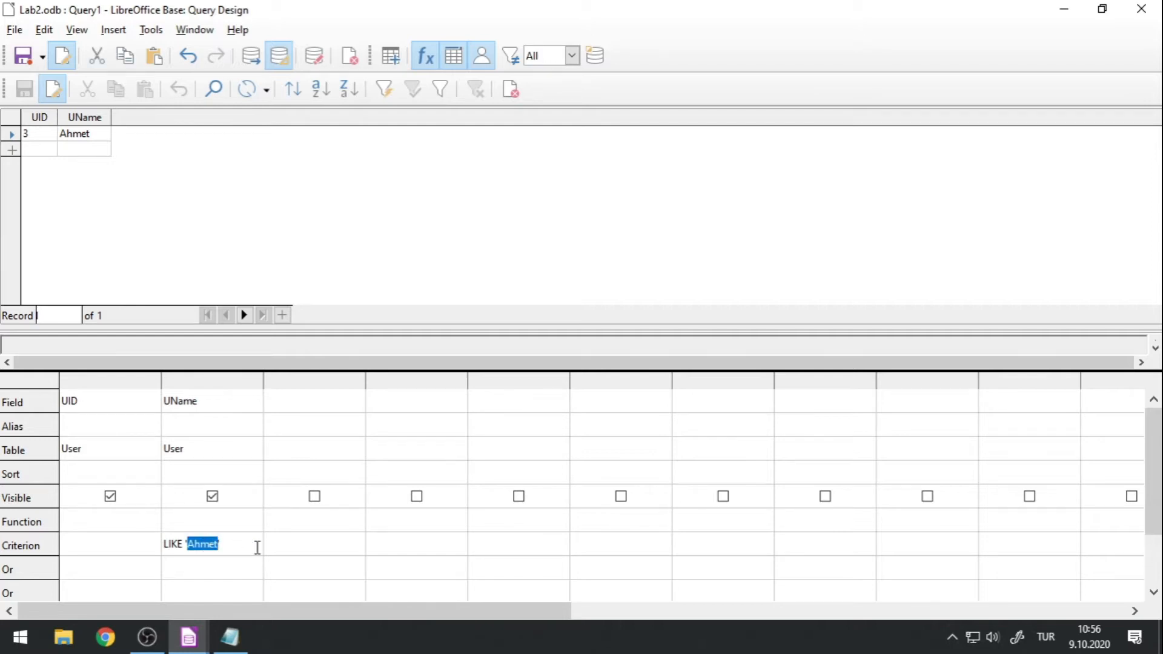
pyautogui.write('*a*')
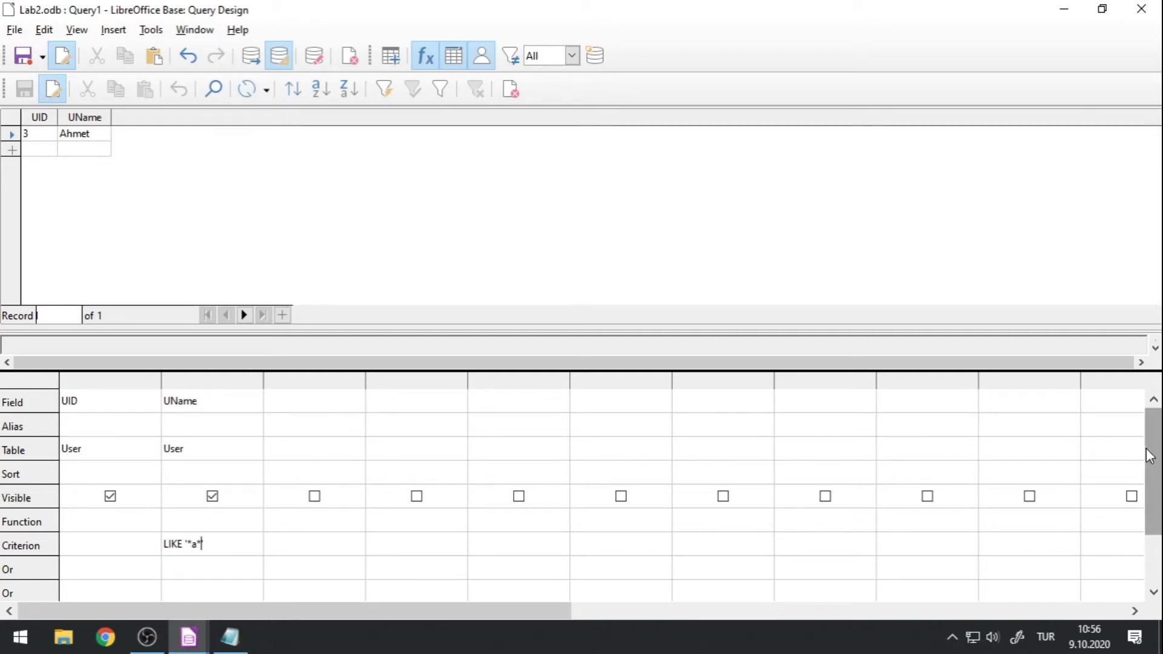
# Add the User table's Credits field as the third column of the query.
pyautogui.click(329, 412)
pyautogui.click(355, 401)
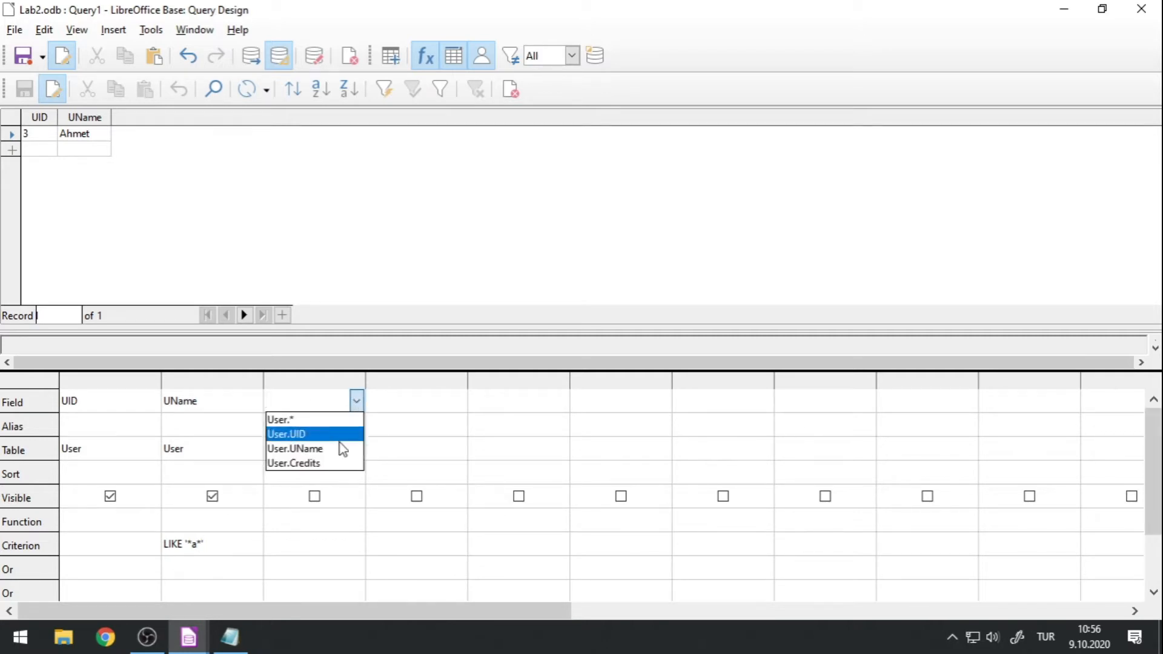
pyautogui.click(328, 468)
pyautogui.click(319, 422)
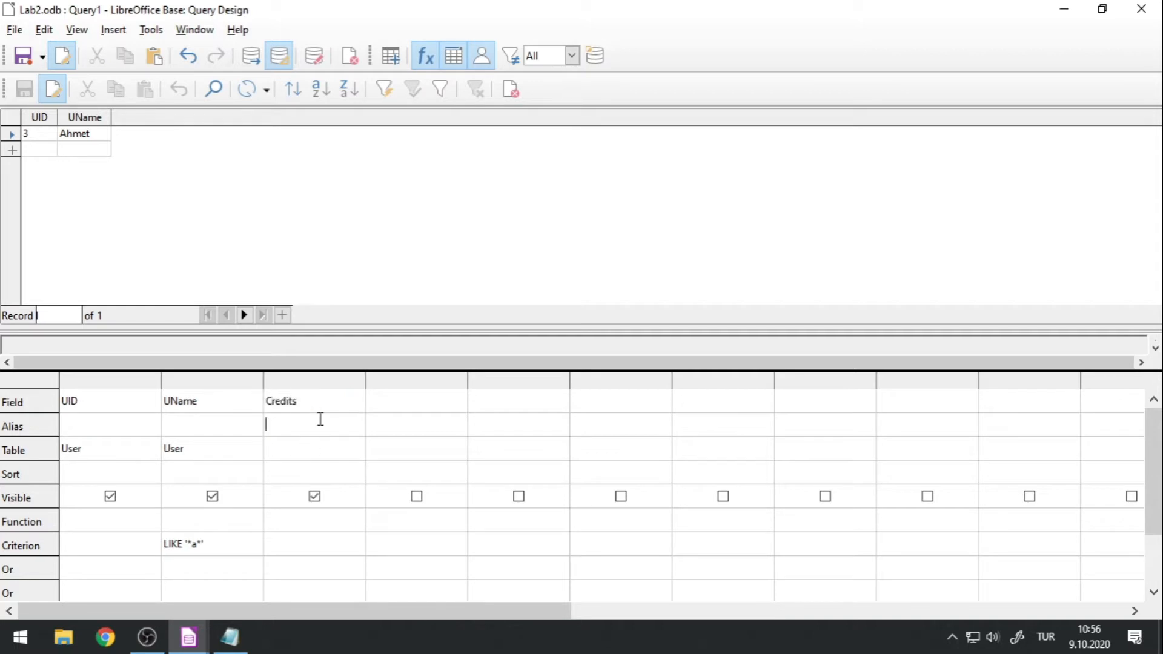
pyautogui.click(328, 455)
# Set the Credits criterion to >110 and run the query.
pyautogui.click(288, 547)
pyautogui.write('>110')
pyautogui.click(251, 55)
# Adjust the results pane height, change the UName criterion to LIKE '*e*', and run the query.
pyautogui.moveTo(210, 331); pyautogui.dragTo(212, 286)
pyautogui.moveTo(183, 325); pyautogui.dragTo(181, 382)
pyautogui.click(193, 558)
pyautogui.write('a')
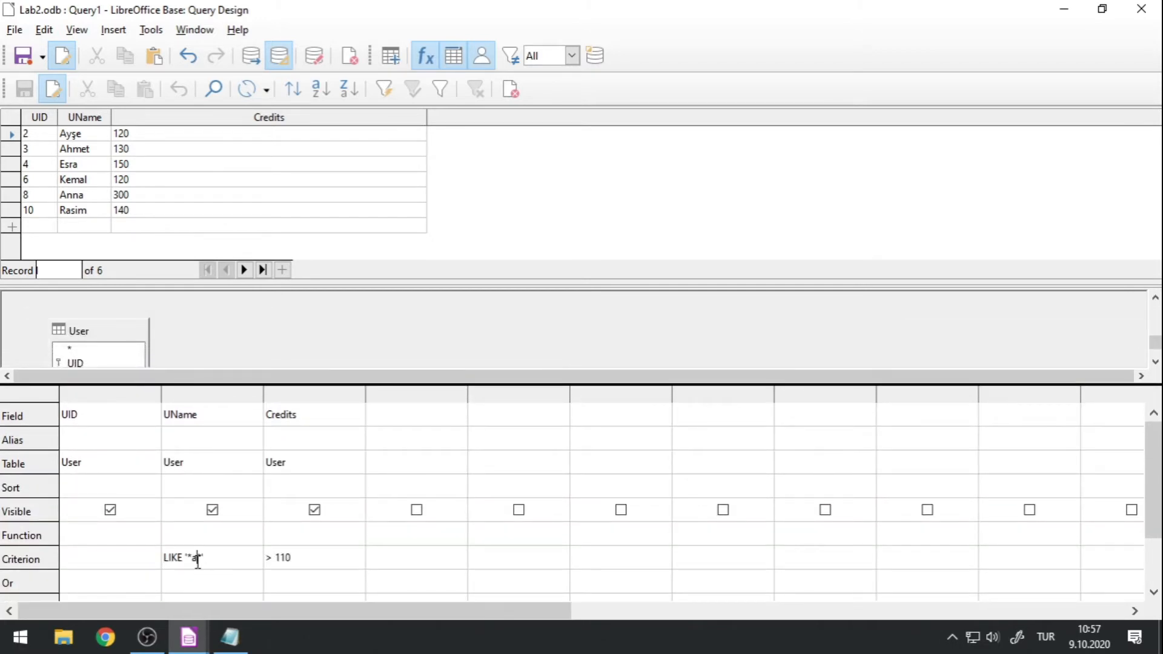
pyautogui.press('BackSpace')
pyautogui.write('e')
pyautogui.click(251, 58)
# Change the UName criterion to LIKE '*m*' and rerun the query.
pyautogui.press('BackSpace')
pyautogui.write('m')
pyautogui.click(252, 55)
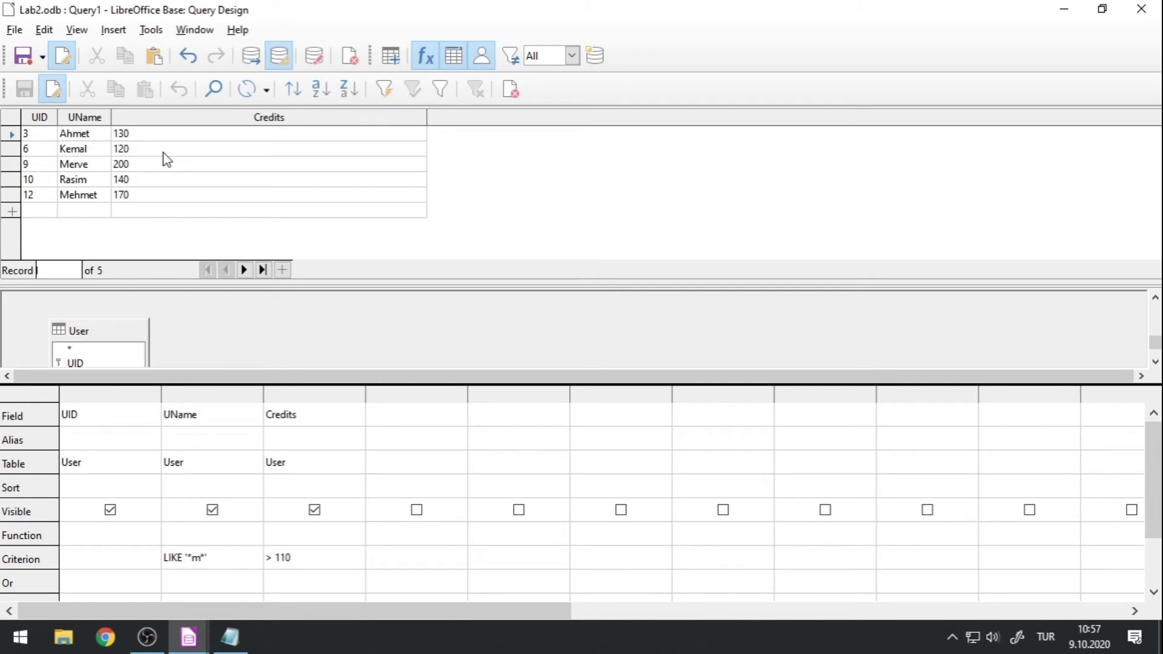
# Change the comparison in the Credits criterion so it reads < 110 and run the query.
pyautogui.click(270, 556)
pyautogui.press('Delete')
pyautogui.press('Delete')
pyautogui.write('<')
pyautogui.click(250, 58)
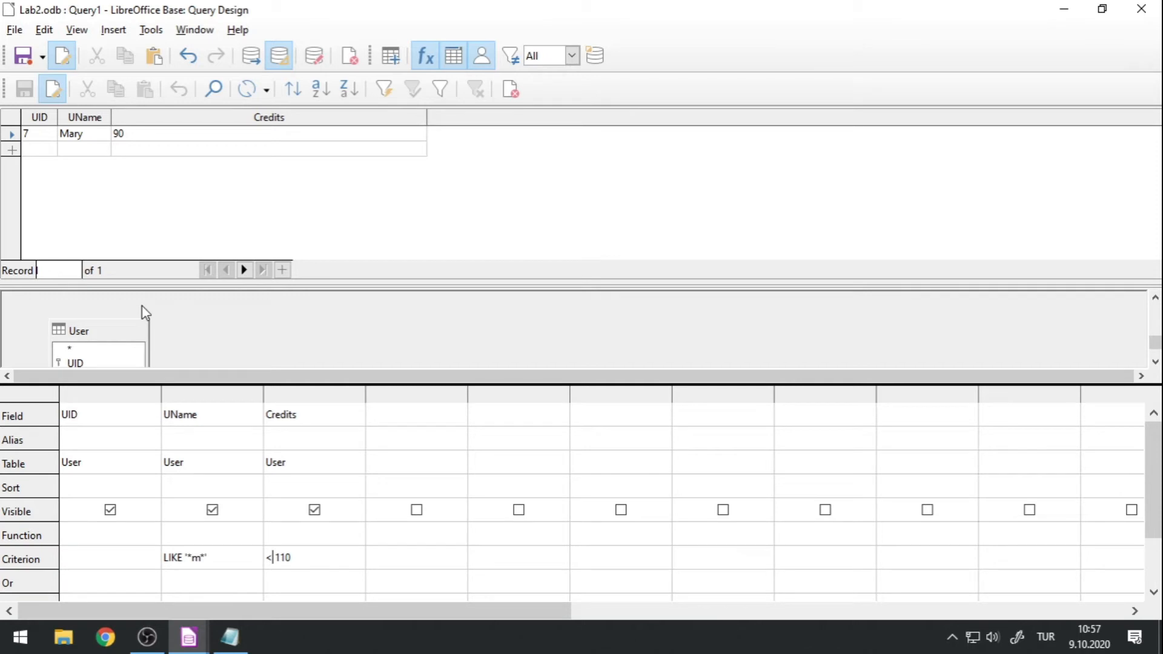
# Review the combined UName and Credits criteria by highlighting each one in the Criterion row.
pyautogui.click(216, 558)
pyautogui.click(231, 561)
pyautogui.moveTo(231, 558); pyautogui.dragTo(166, 557)
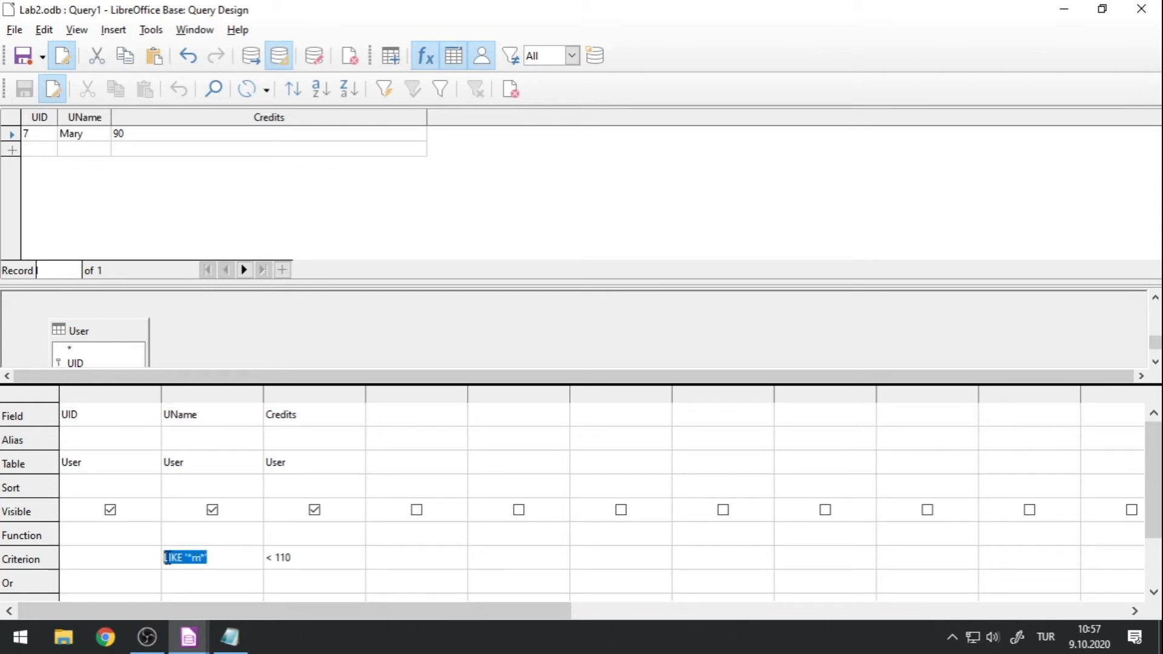
pyautogui.click(329, 554)
pyautogui.moveTo(338, 556); pyautogui.dragTo(265, 563)
pyautogui.hotkey('ctrl', 'c')
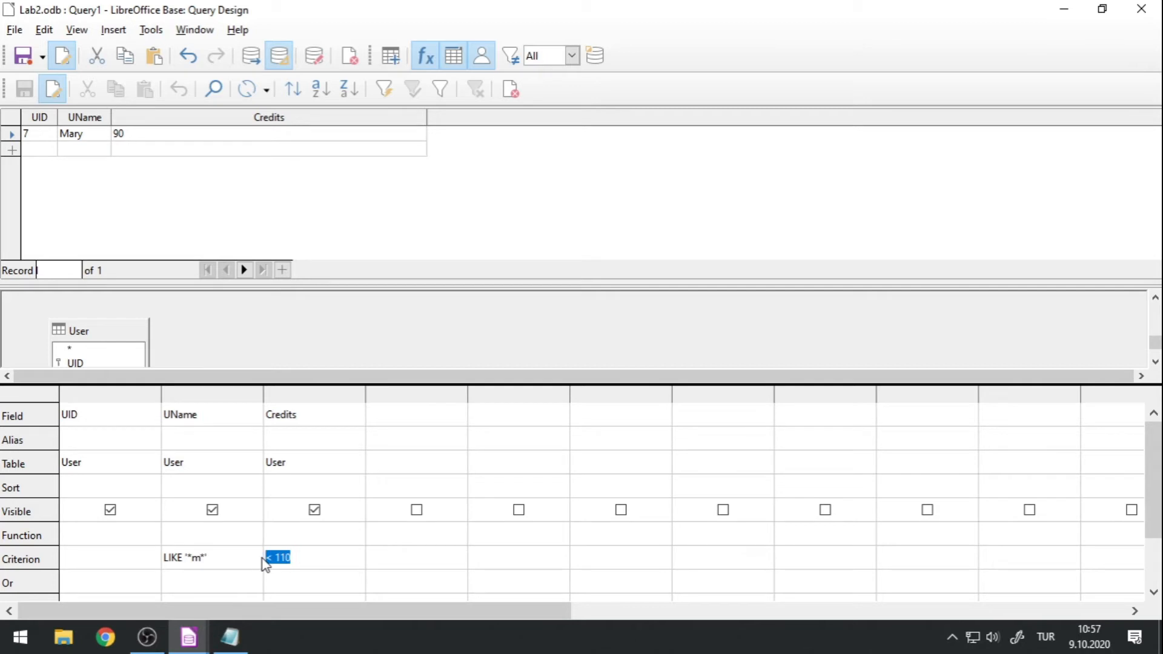
# Move the < 110 condition from the Criterion row to the first Or row of the Credits column and run the query.
pyautogui.press('Delete')
pyautogui.click(313, 585)
pyautogui.hotkey('ctrl', 'v')
pyautogui.click(247, 66)
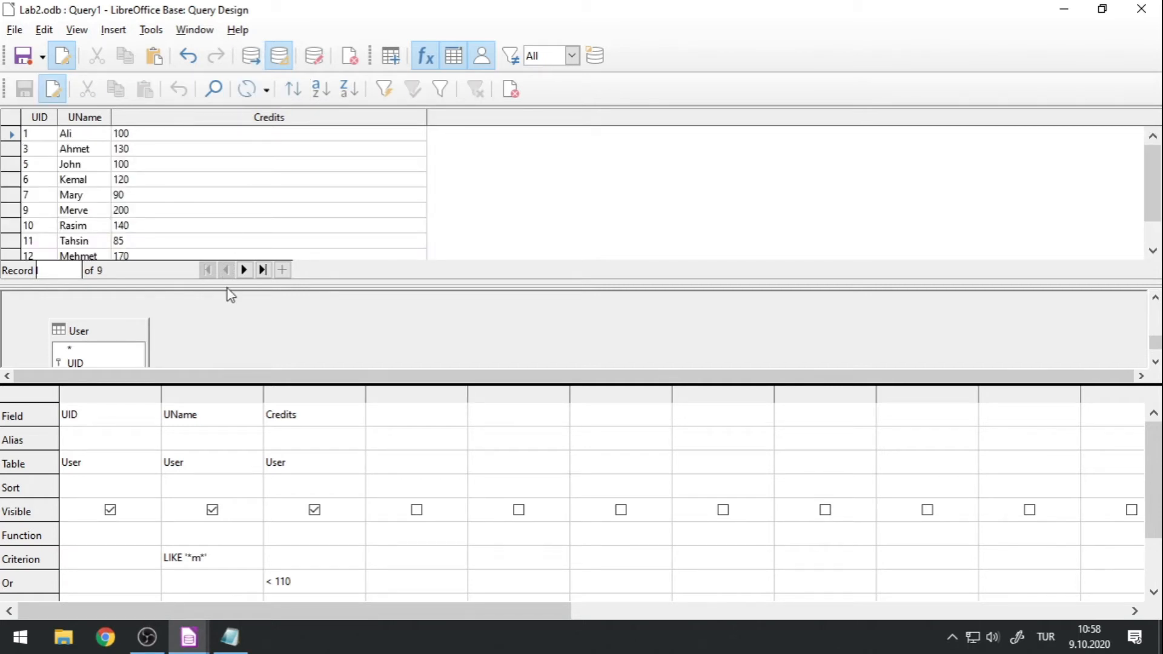
pyautogui.moveTo(228, 288); pyautogui.dragTo(232, 328)
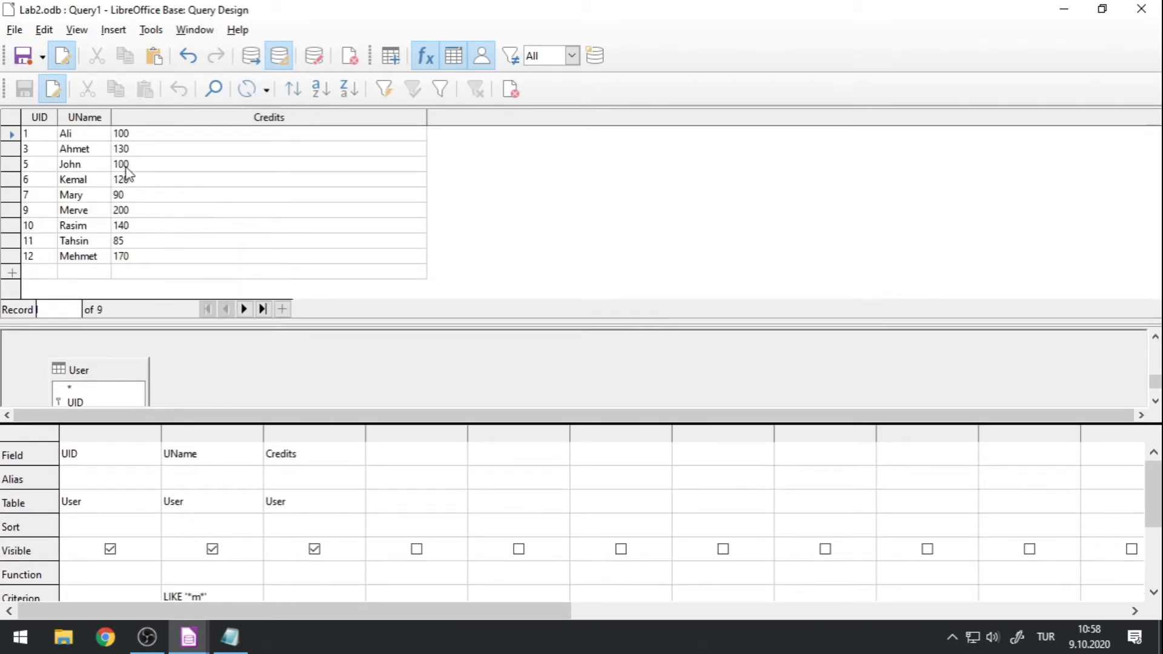
pyautogui.moveTo(186, 424); pyautogui.dragTo(187, 367)
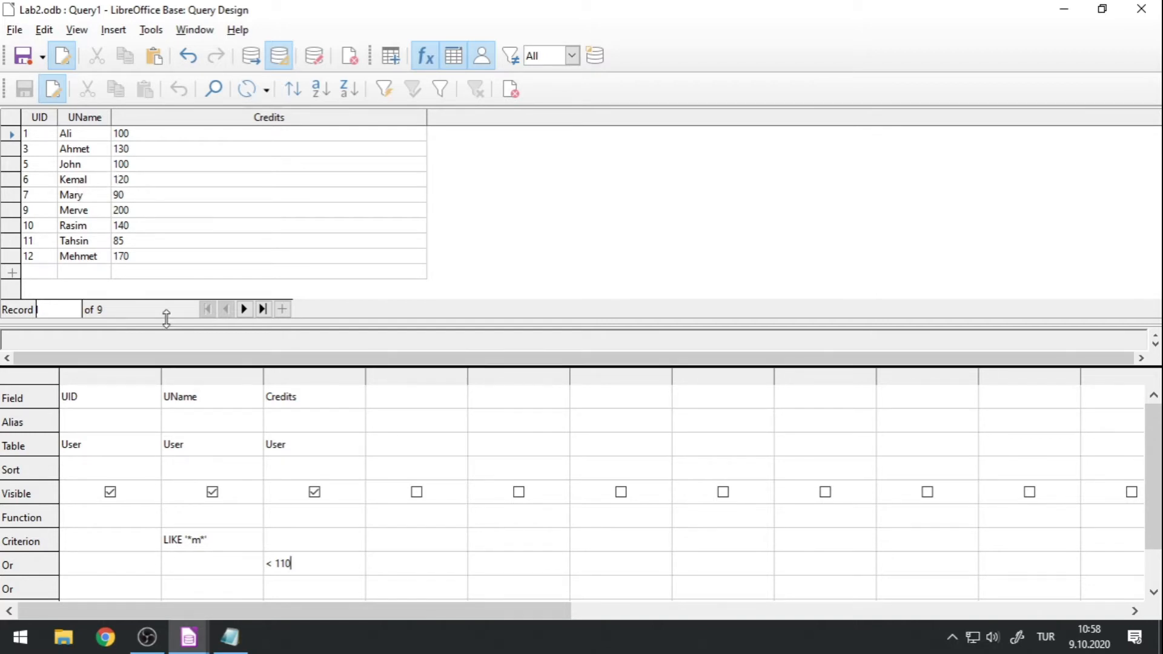
pyautogui.moveTo(167, 323); pyautogui.dragTo(178, 392)
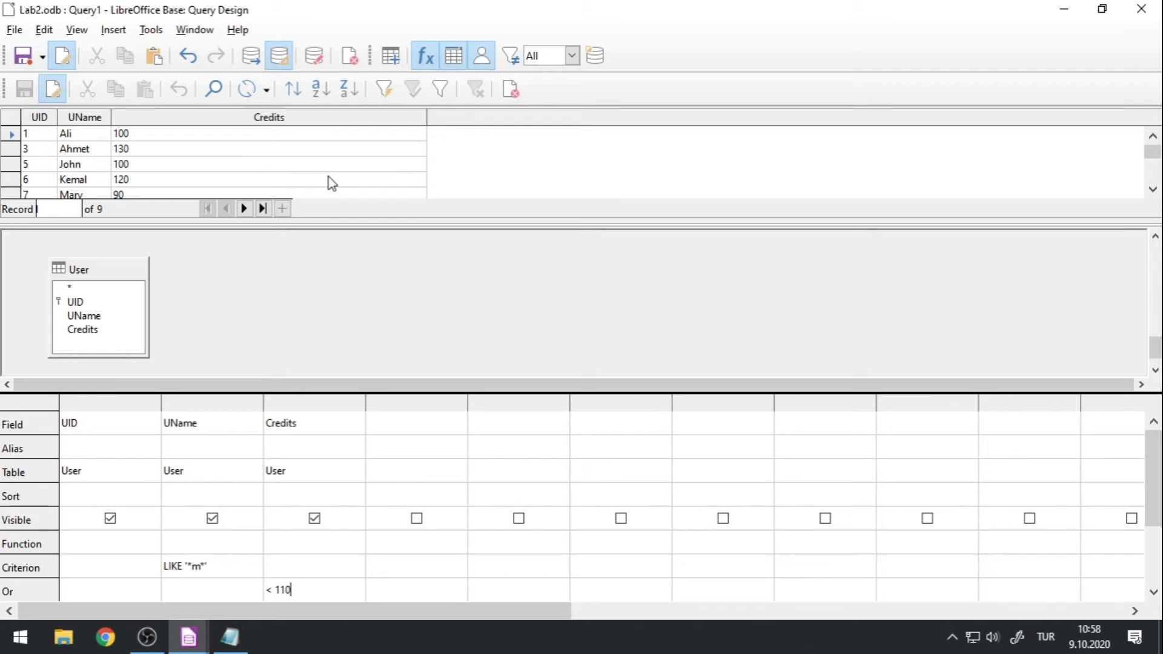
# Save the query under the name FindUserM.
pyautogui.click(15, 31)
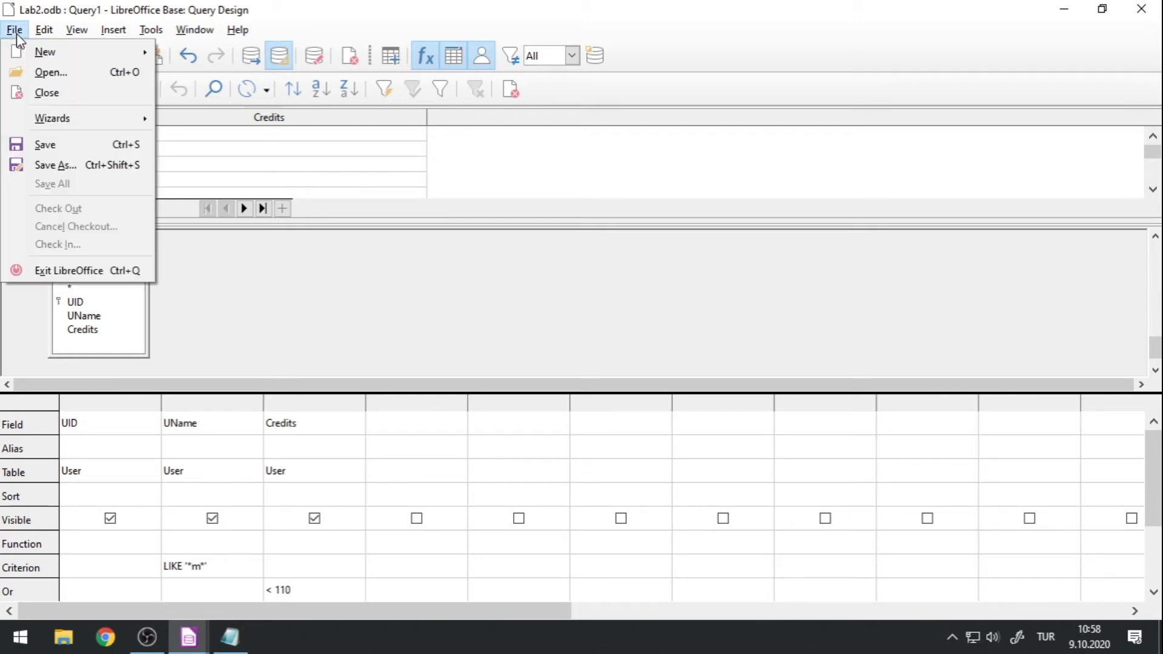
pyautogui.click(63, 164)
pyautogui.moveTo(581, 279); pyautogui.dragTo(416, 279)
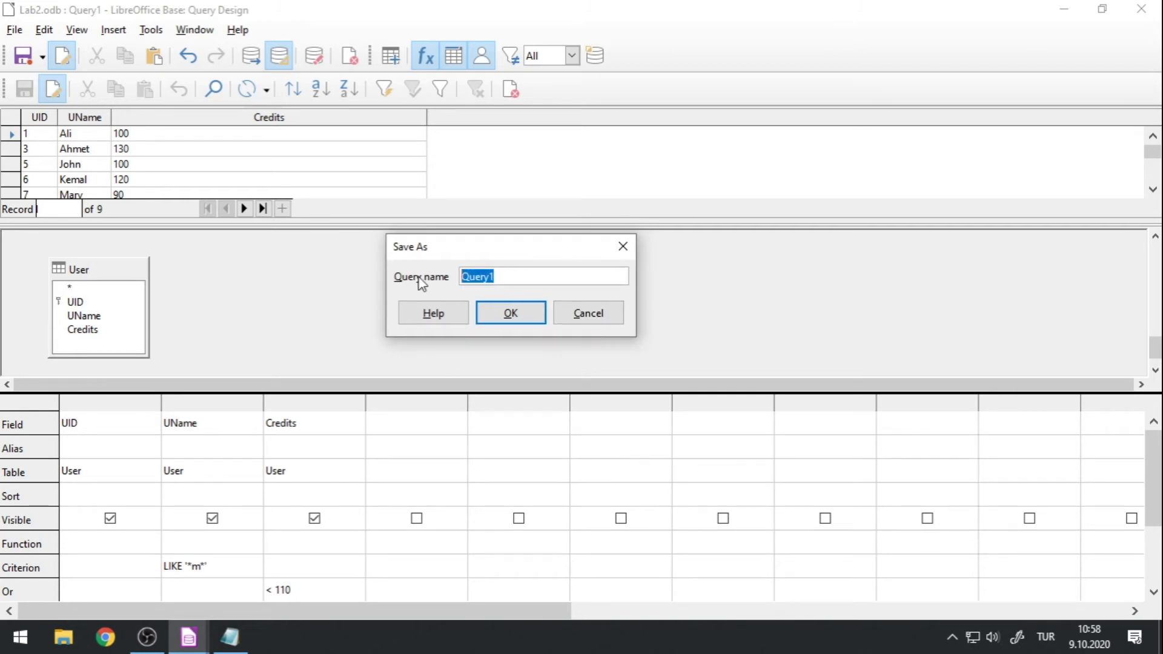
pyautogui.write('FindUSer')
pyautogui.press('BackSpace')
pyautogui.press('BackSpace')
pyautogui.press('BackSpace')
pyautogui.write('serM')
pyautogui.click(519, 312)
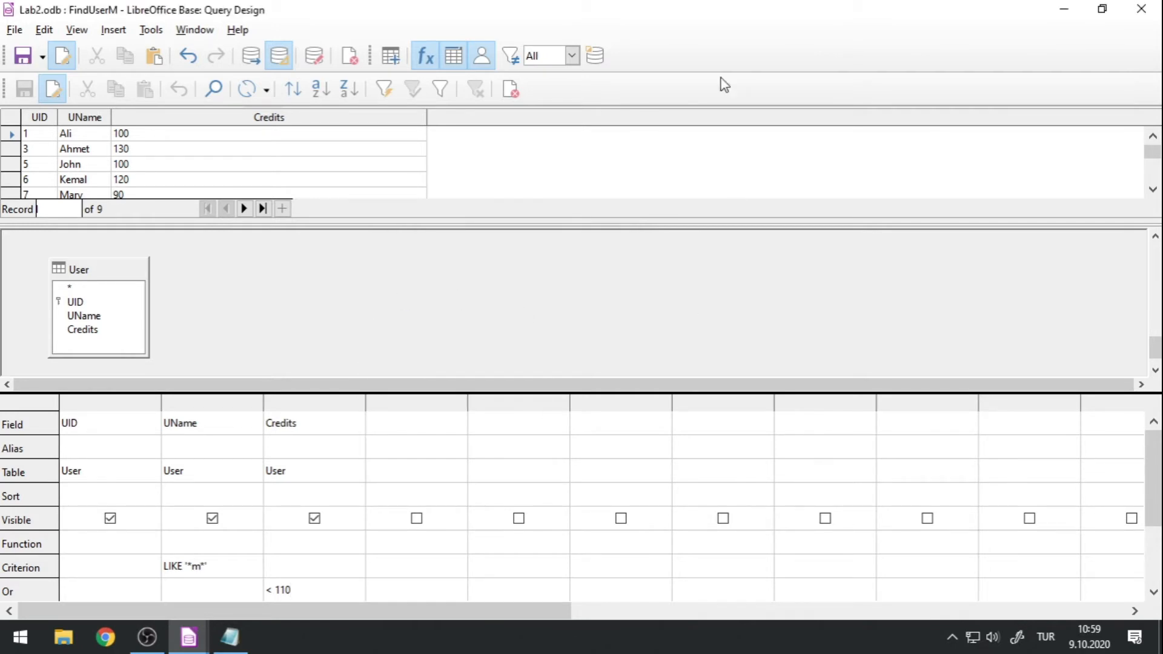
# Close the query design window and open the saved FindUserM query to view its records.
pyautogui.doubleClick(581, 15)
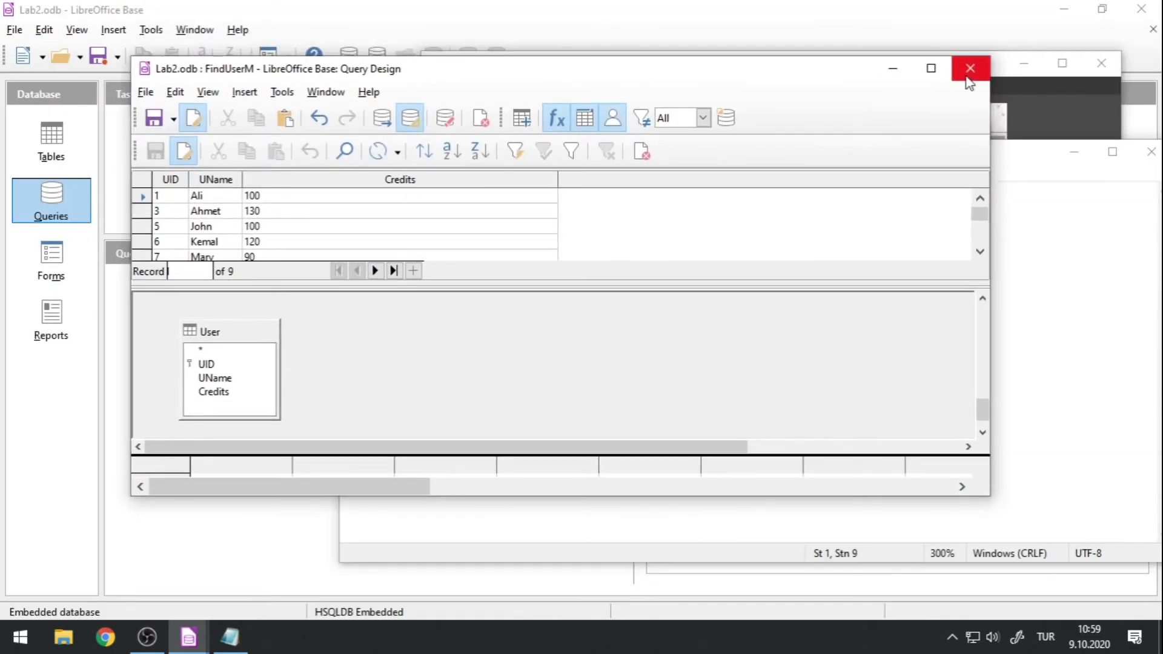
pyautogui.click(969, 68)
pyautogui.click(511, 14)
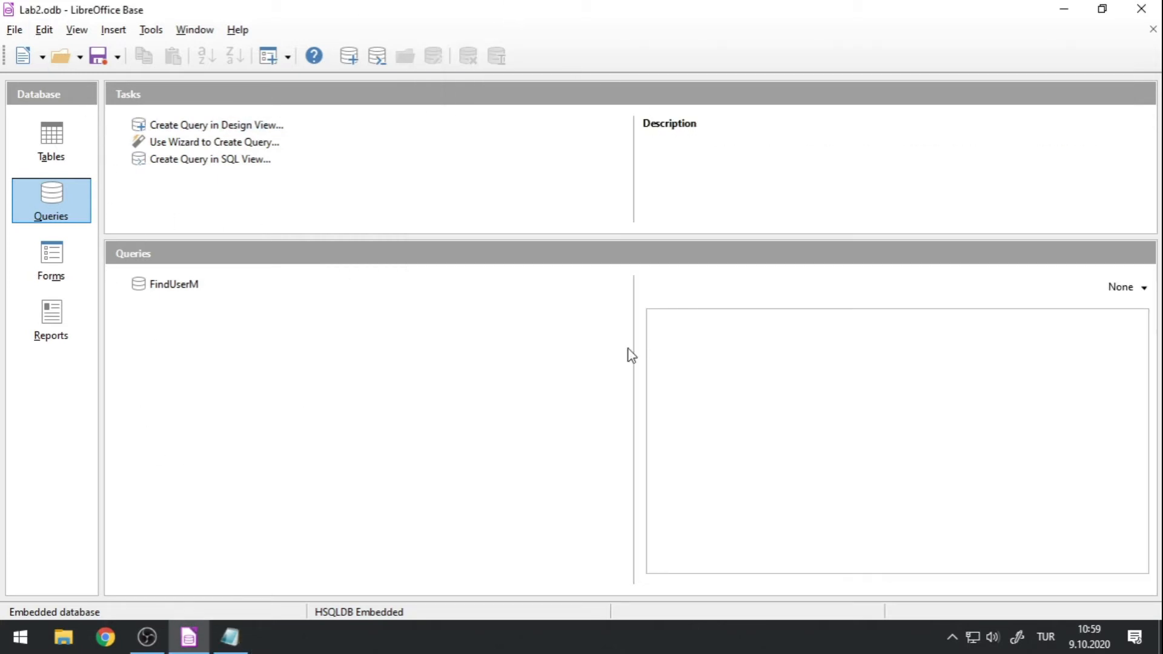
pyautogui.click(54, 132)
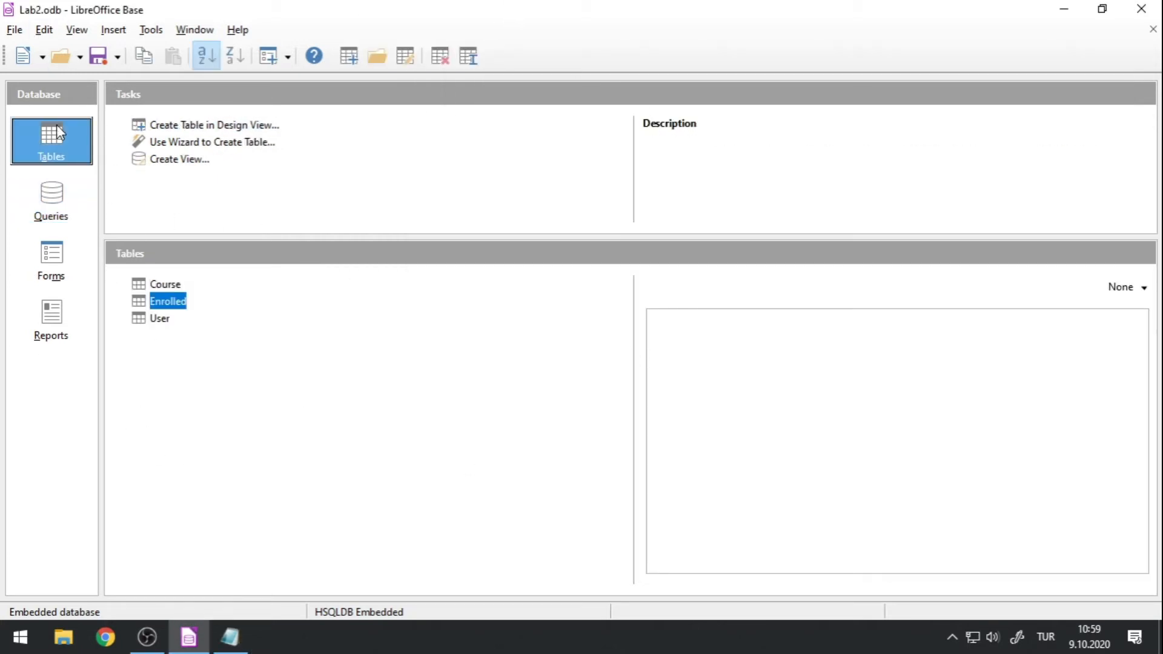
pyautogui.click(57, 200)
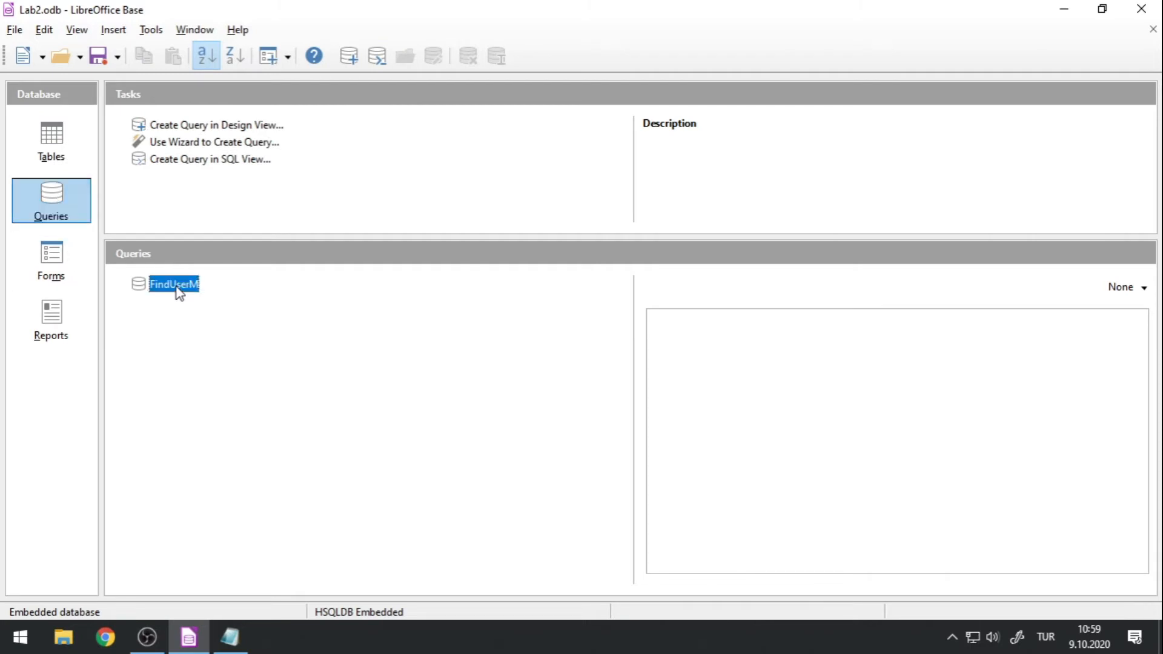
pyautogui.doubleClick(174, 284)
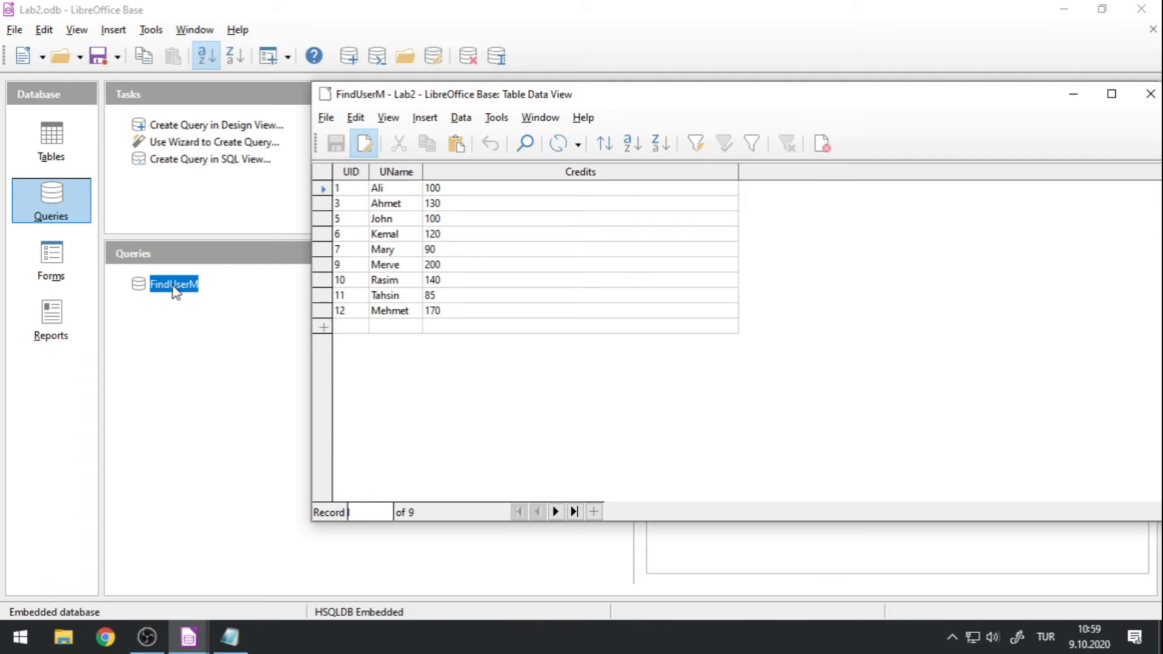
# Add a record to the User table with UID 13, a user name and 60 credits, then close the table.
pyautogui.click(61, 148)
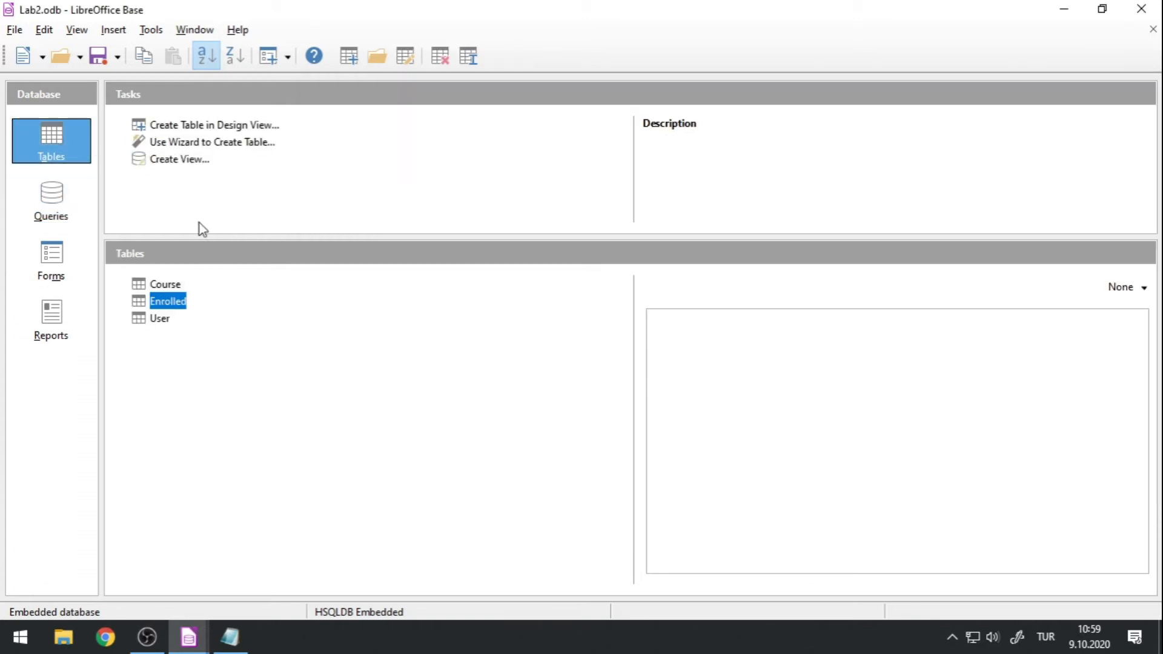
pyautogui.doubleClick(154, 319)
pyautogui.click(363, 373)
pyautogui.write('13')
pyautogui.click(394, 372)
pyautogui.write('Jakc')
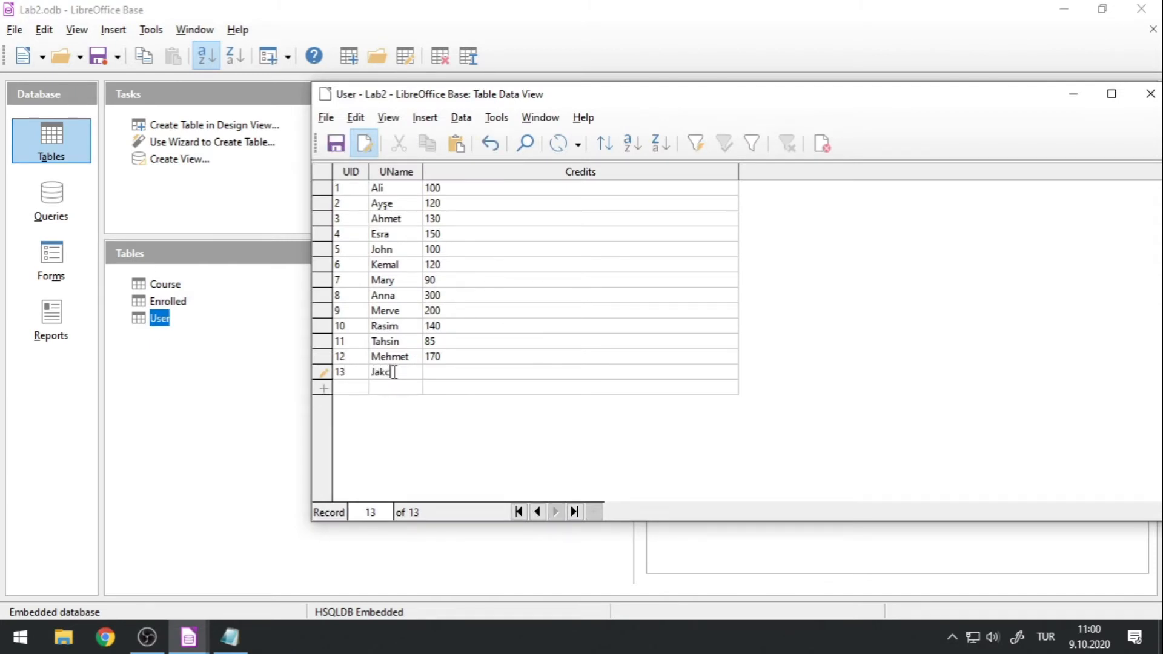
pyautogui.press('BackSpace')
pyautogui.press('BackSpace')
pyautogui.write('ck')
pyautogui.press('Tab')
pyautogui.click(401, 356)
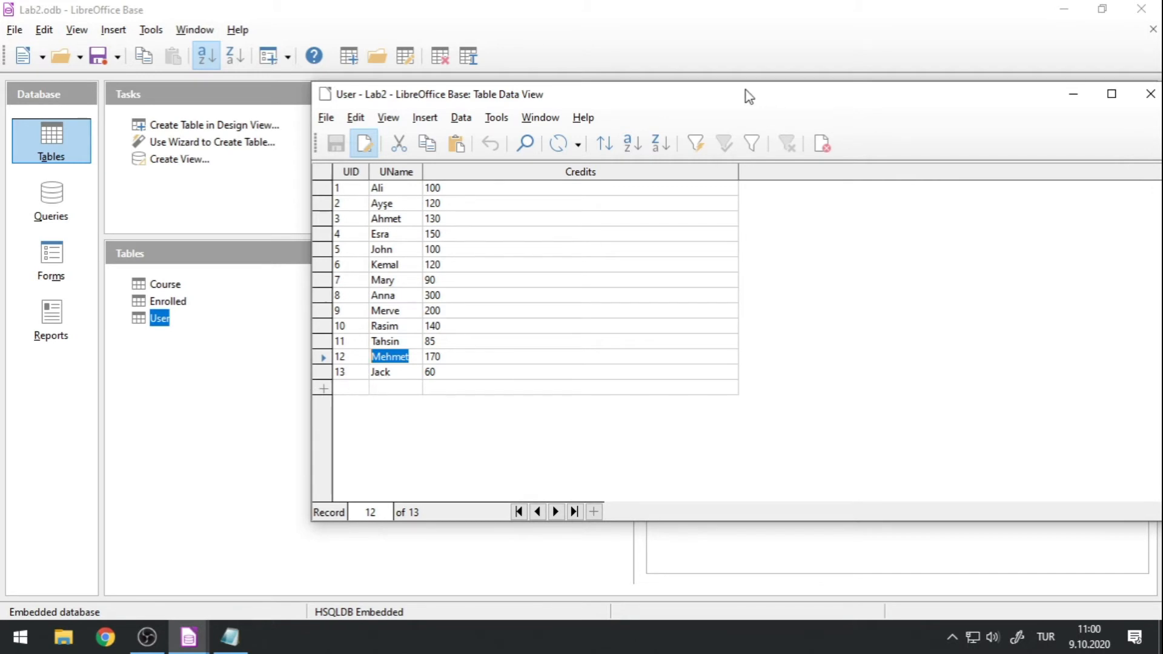
pyautogui.moveTo(746, 90); pyautogui.dragTo(622, 81)
pyautogui.click(1027, 85)
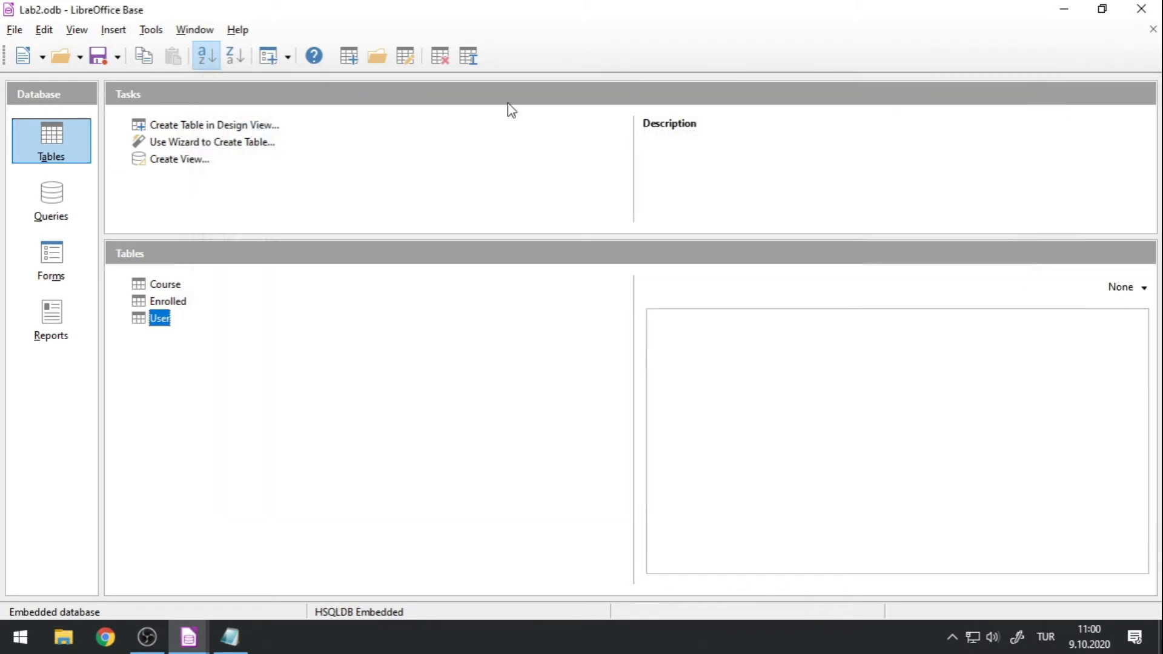
# Reopen the FindUserM query, refresh its records, and check the results again in a freshly opened view before closing it.
pyautogui.click(39, 194)
pyautogui.doubleClick(156, 290)
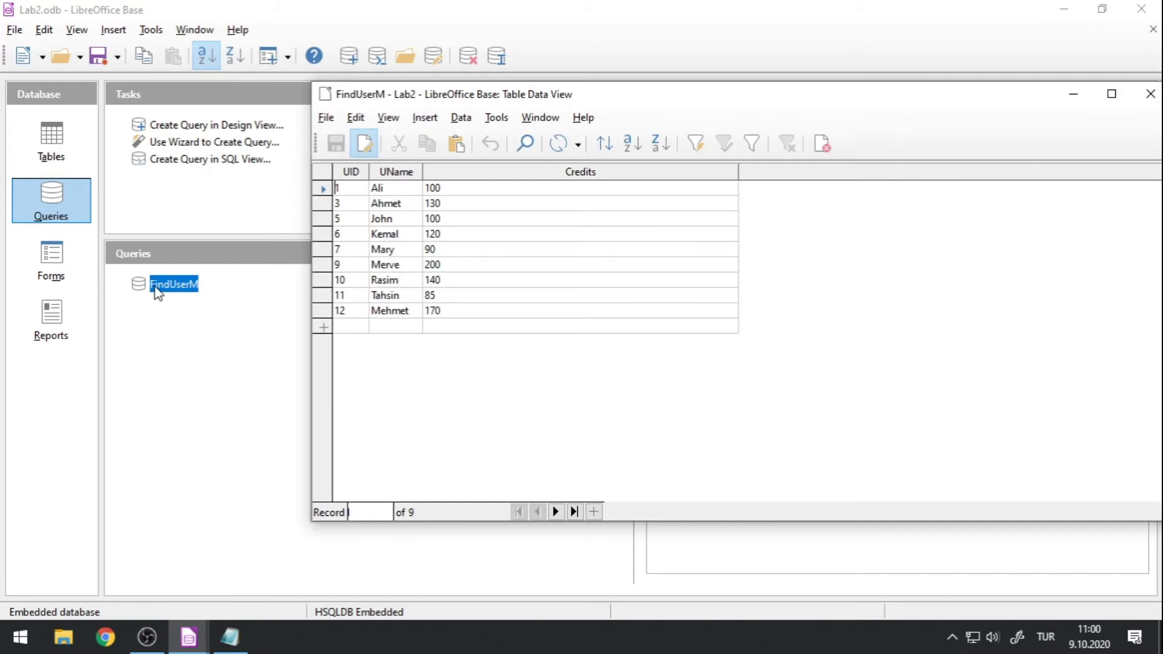
pyautogui.moveTo(1003, 95); pyautogui.dragTo(886, 97)
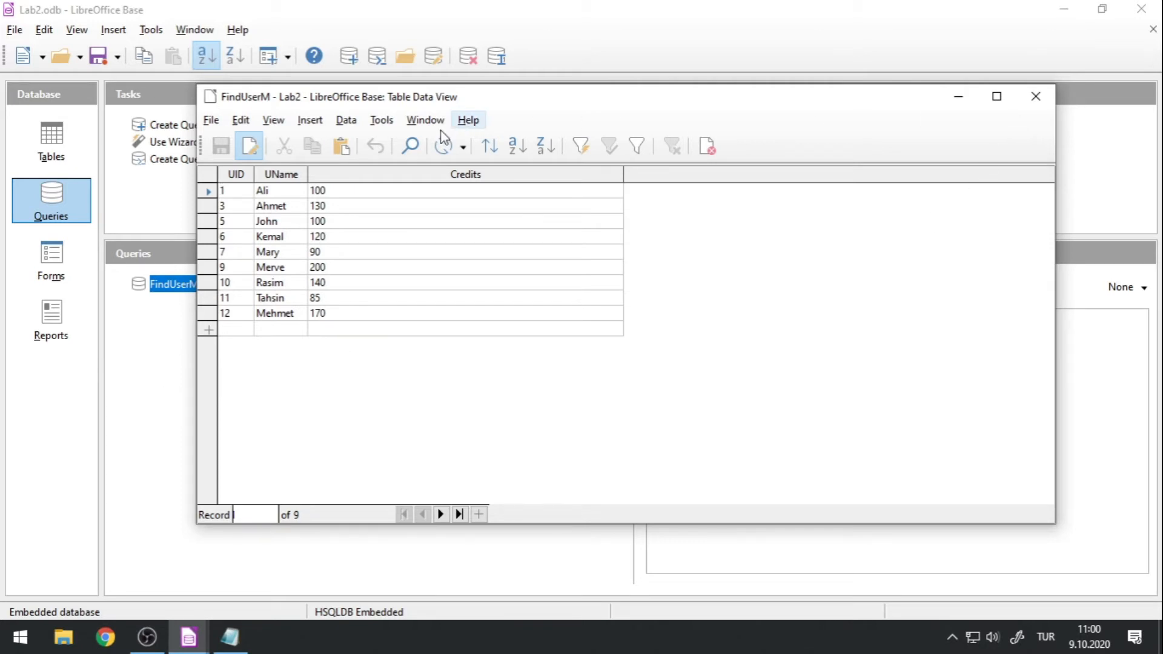
pyautogui.click(434, 155)
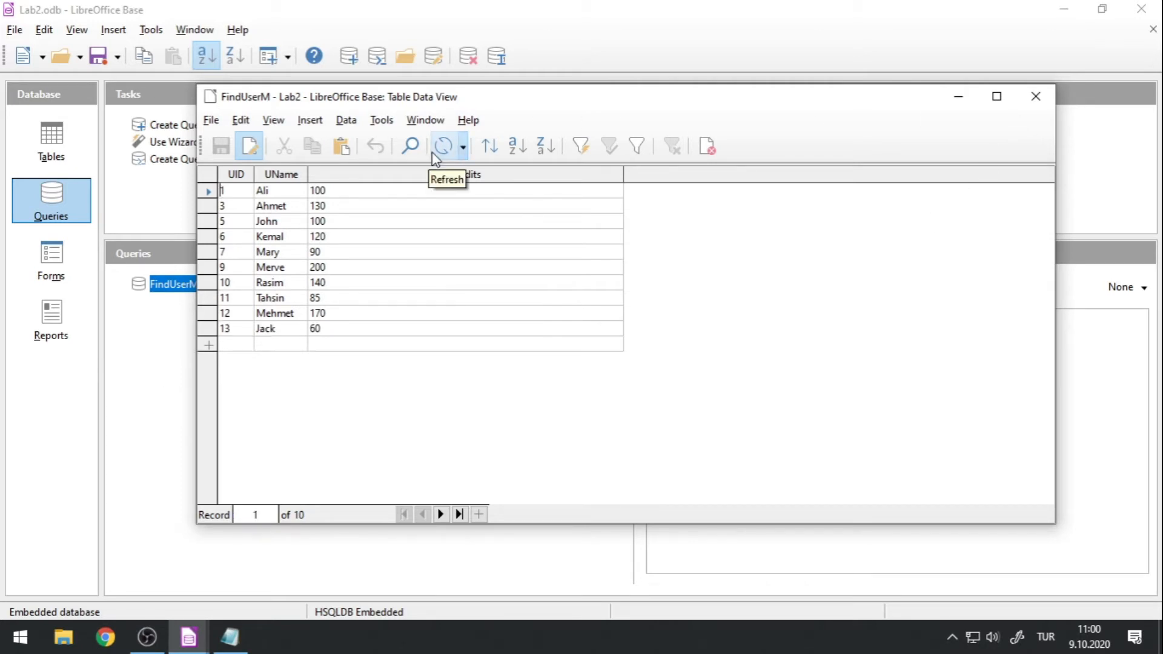
pyautogui.click(1036, 96)
pyautogui.doubleClick(150, 286)
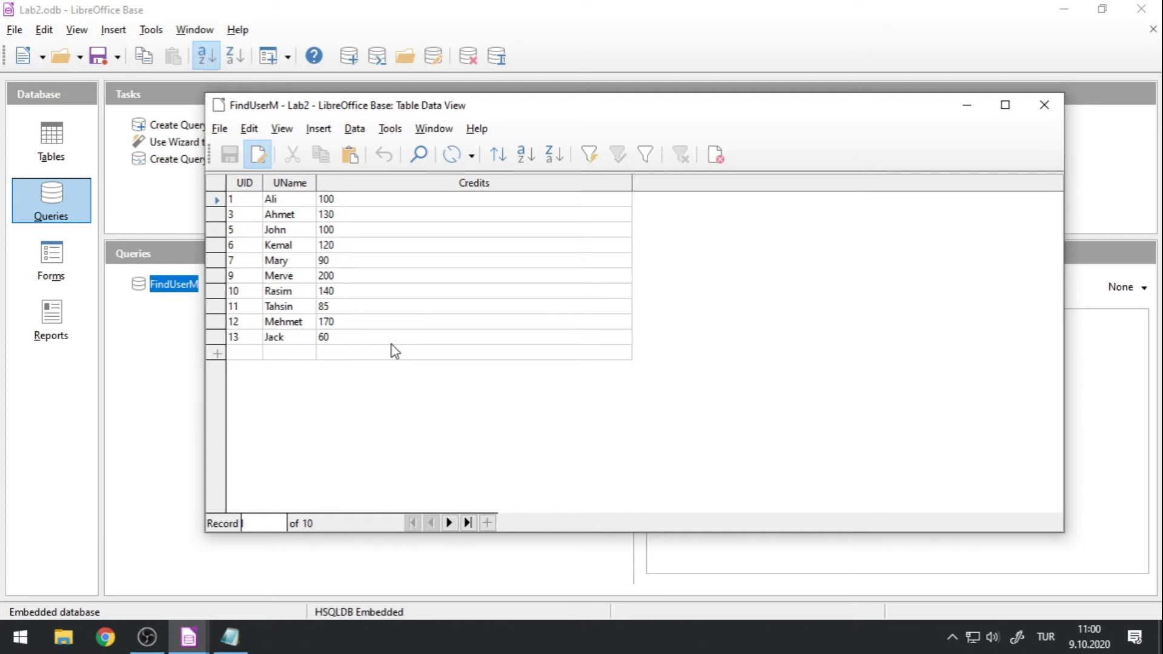
pyautogui.click(1042, 105)
# Open FindUserM for editing in Design View, review its criteria grid, and close it without saving changes.
pyautogui.rightClick(181, 286)
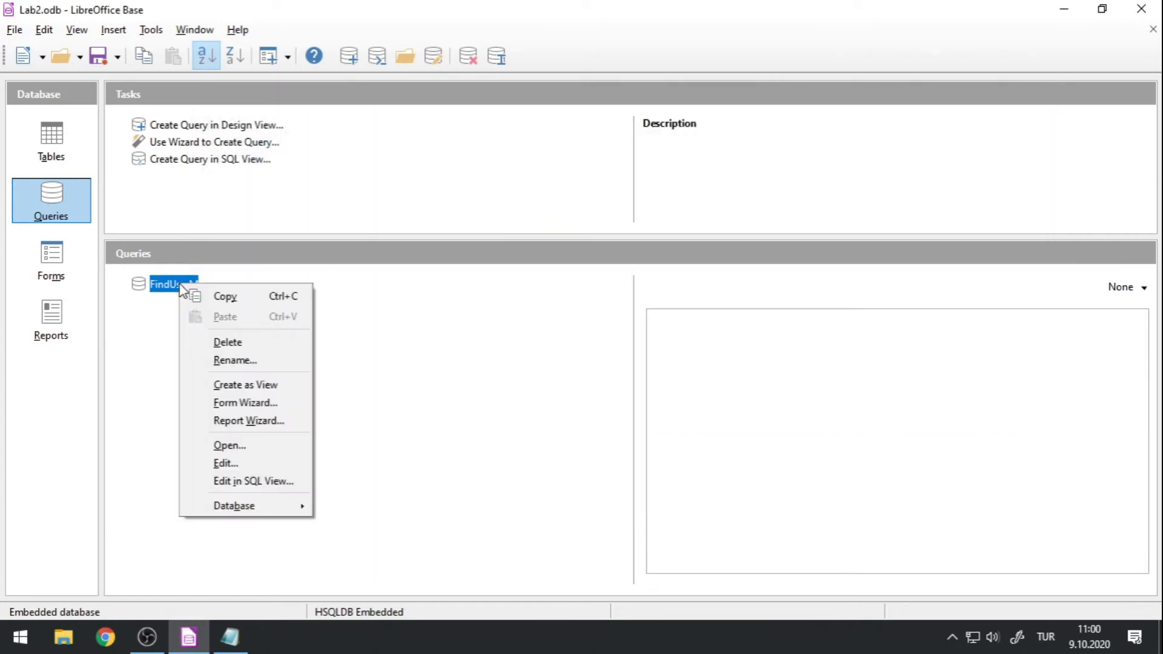
pyautogui.click(251, 466)
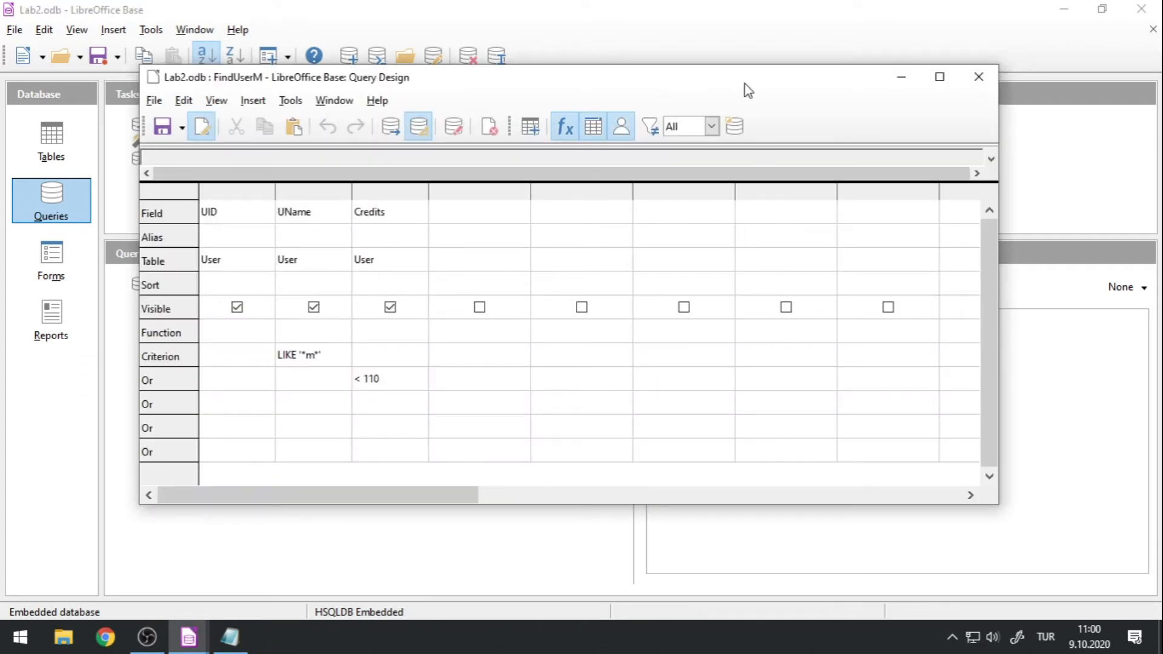
pyautogui.doubleClick(741, 86)
pyautogui.moveTo(156, 291); pyautogui.dragTo(174, 311)
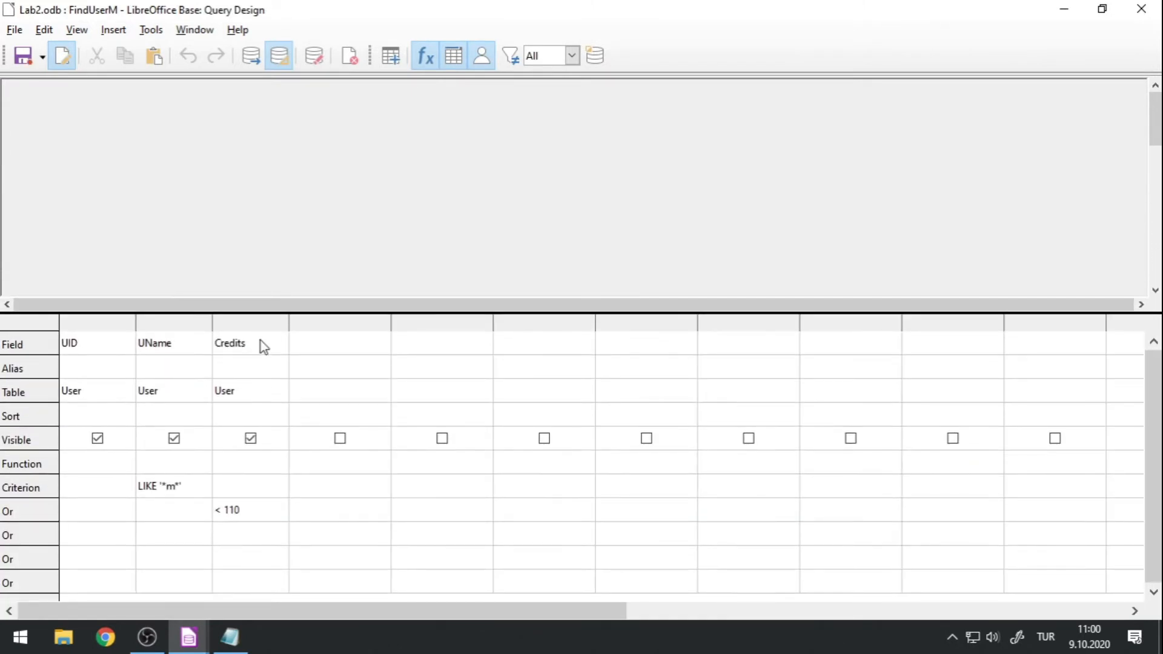
pyautogui.click(1141, 8)
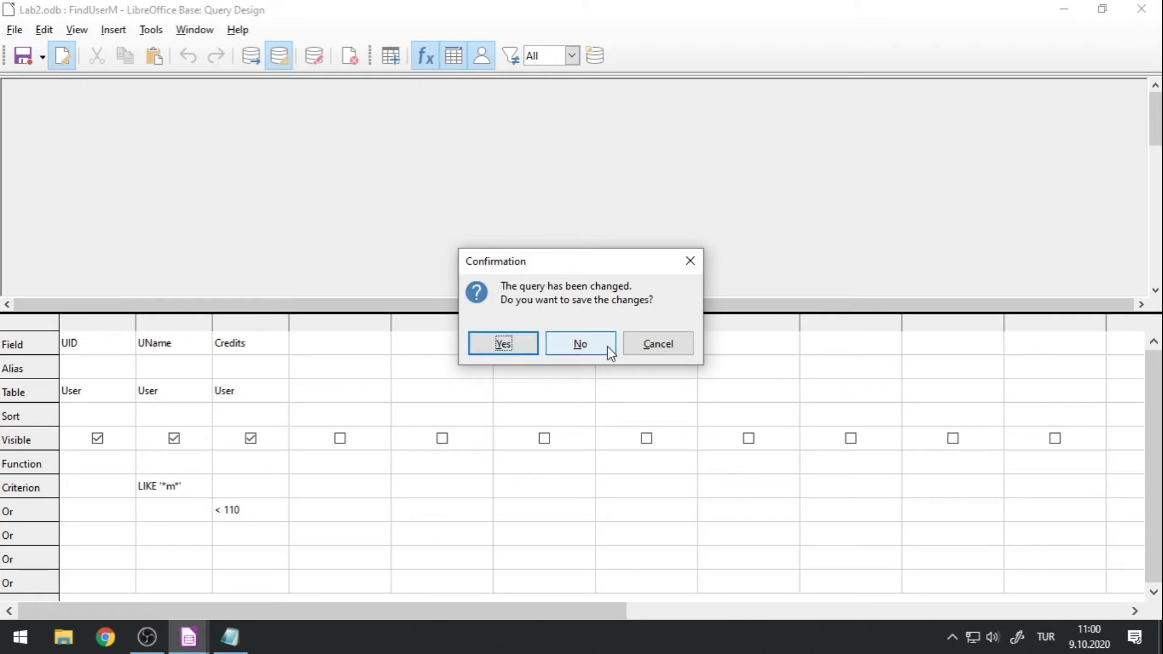
pyautogui.click(585, 350)
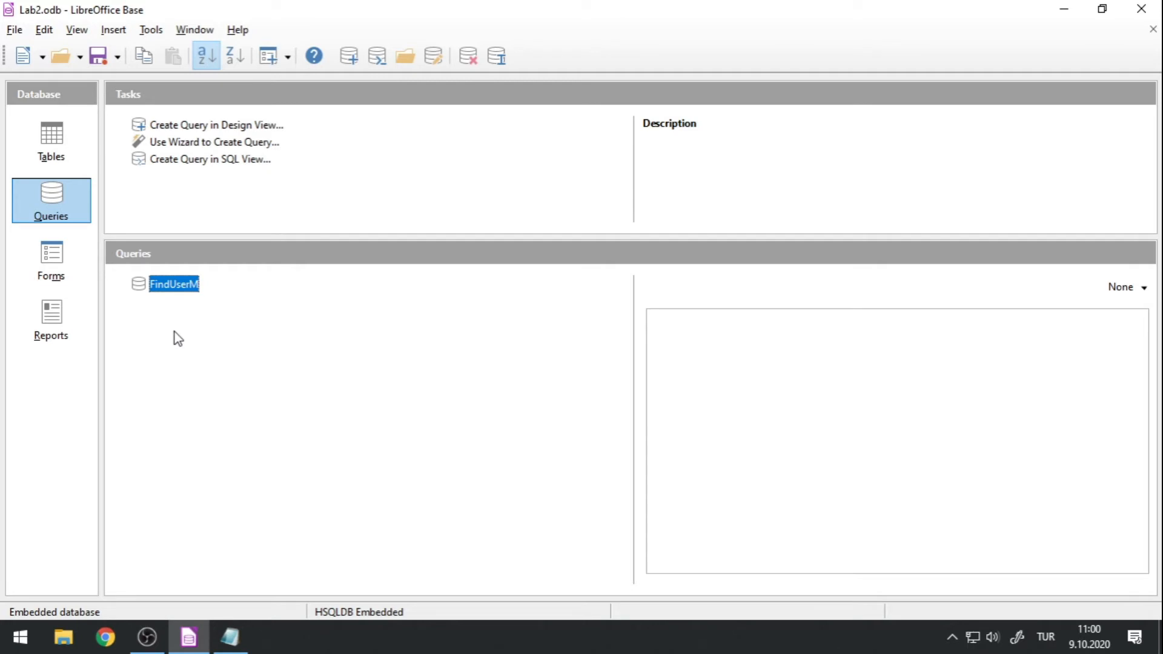
# Open FindUserM for editing in SQL View and shrink its window to fit the statement.
pyautogui.rightClick(172, 290)
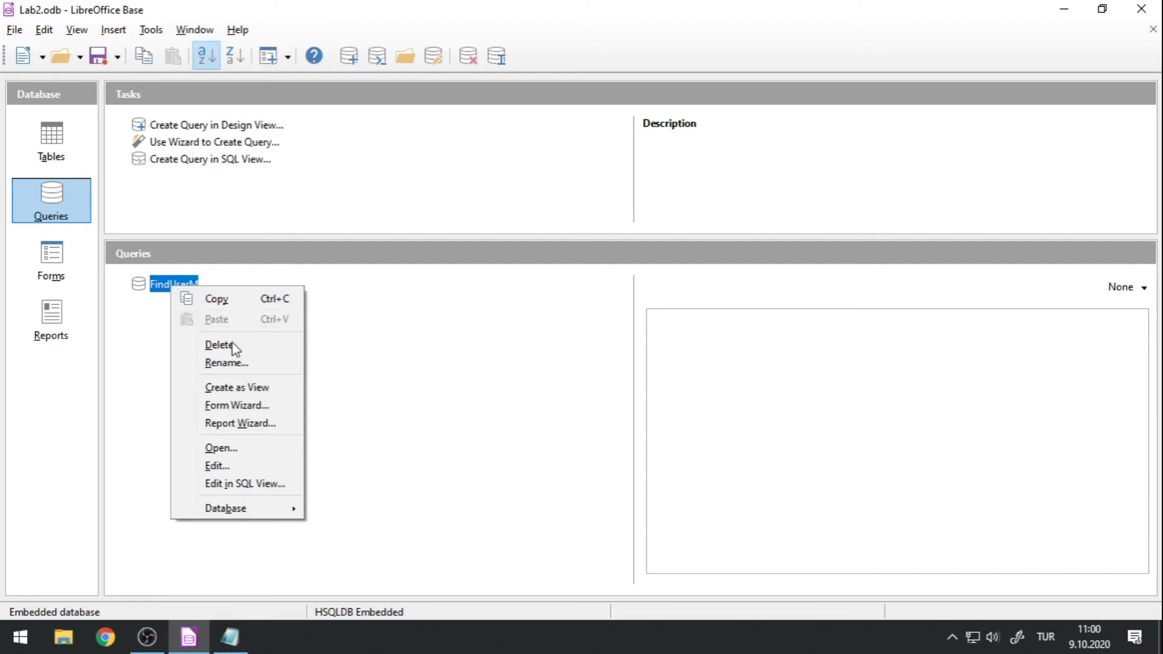
pyautogui.click(233, 491)
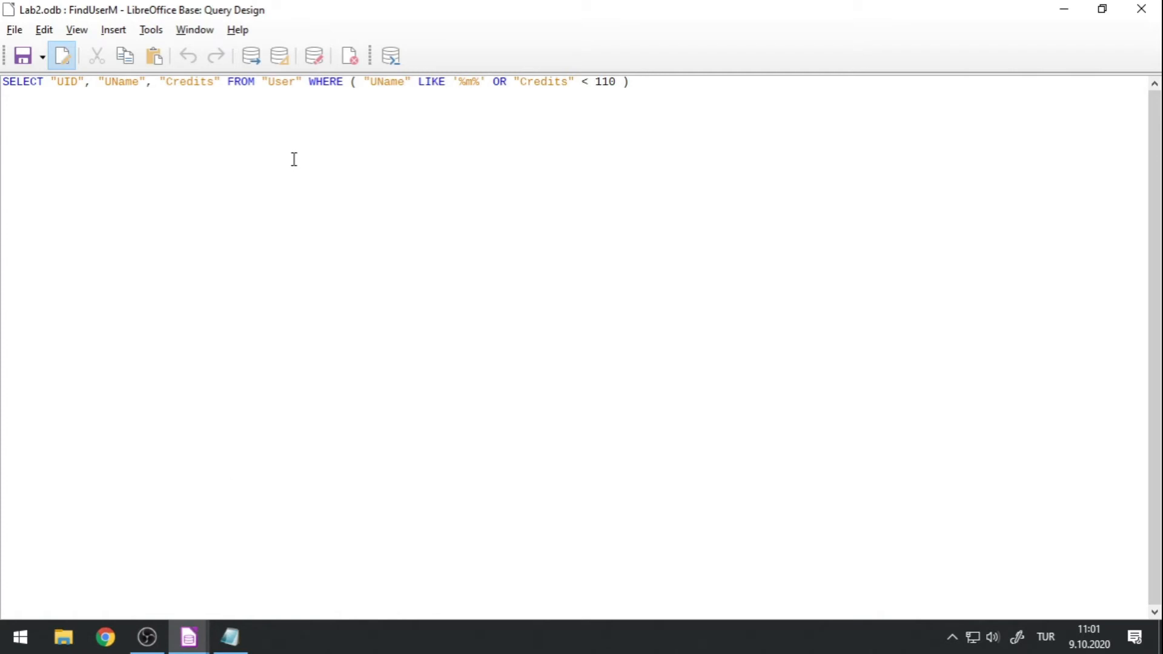
pyautogui.moveTo(324, 7); pyautogui.dragTo(475, 121)
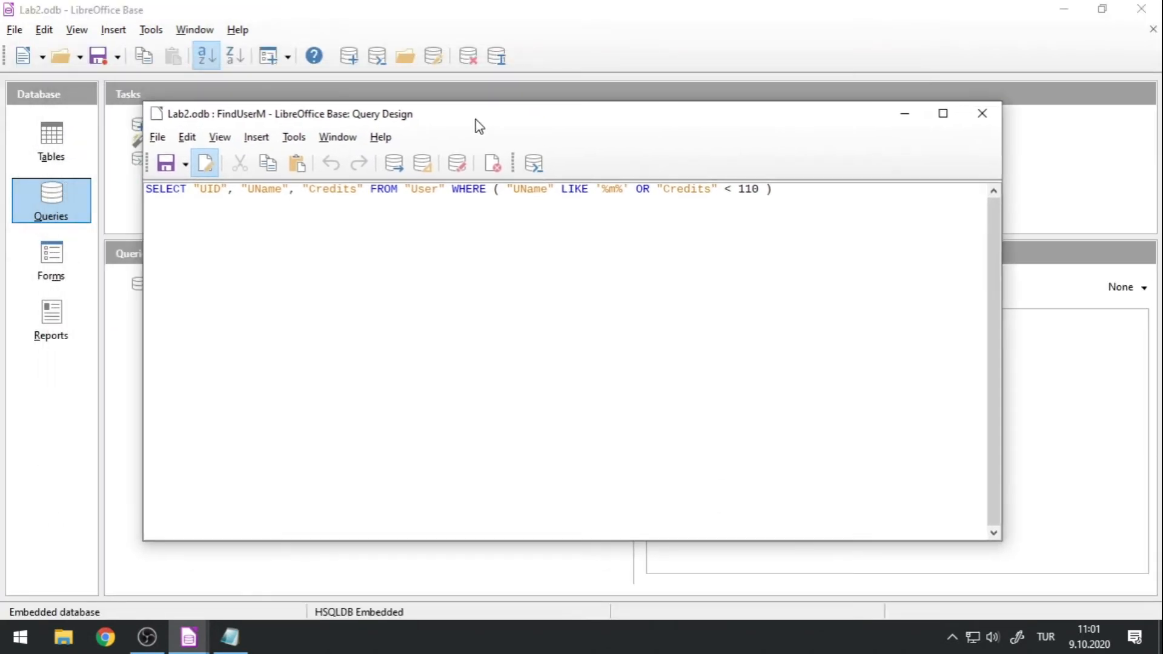
pyautogui.moveTo(1003, 364); pyautogui.dragTo(934, 376)
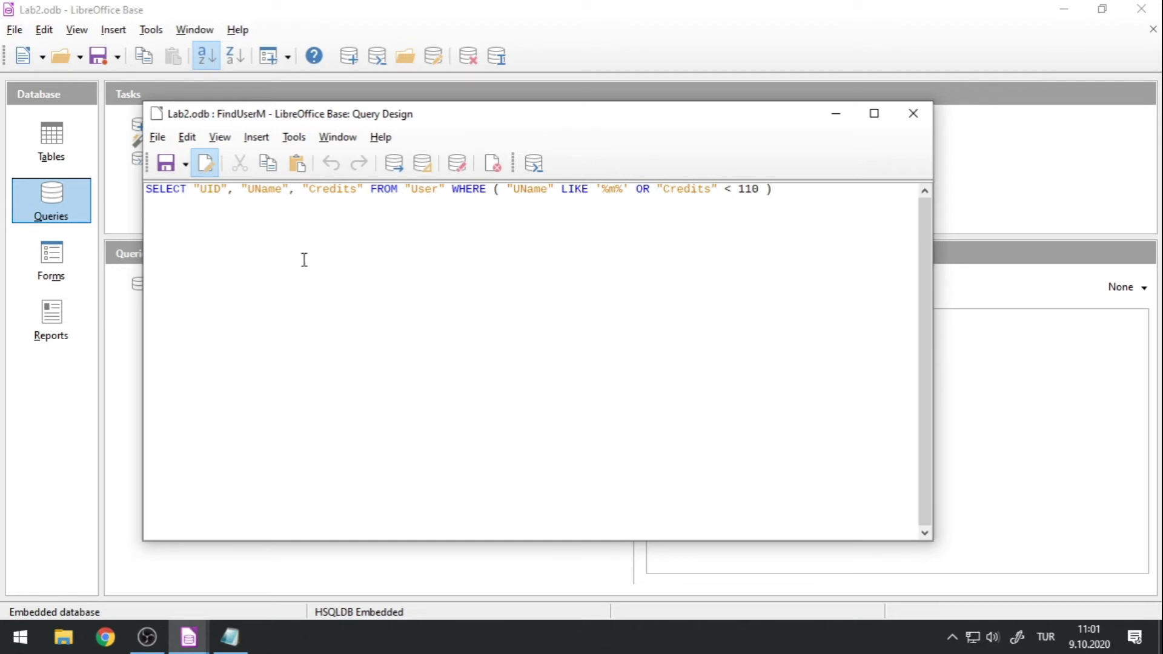
# Examine the SQL statement by highlighting the selected fields, the User table, the WHERE condition and the LIKE pattern '%m%'.
pyautogui.moveTo(188, 190); pyautogui.dragTo(357, 192)
pyautogui.click(389, 191)
pyautogui.moveTo(493, 190); pyautogui.dragTo(786, 204)
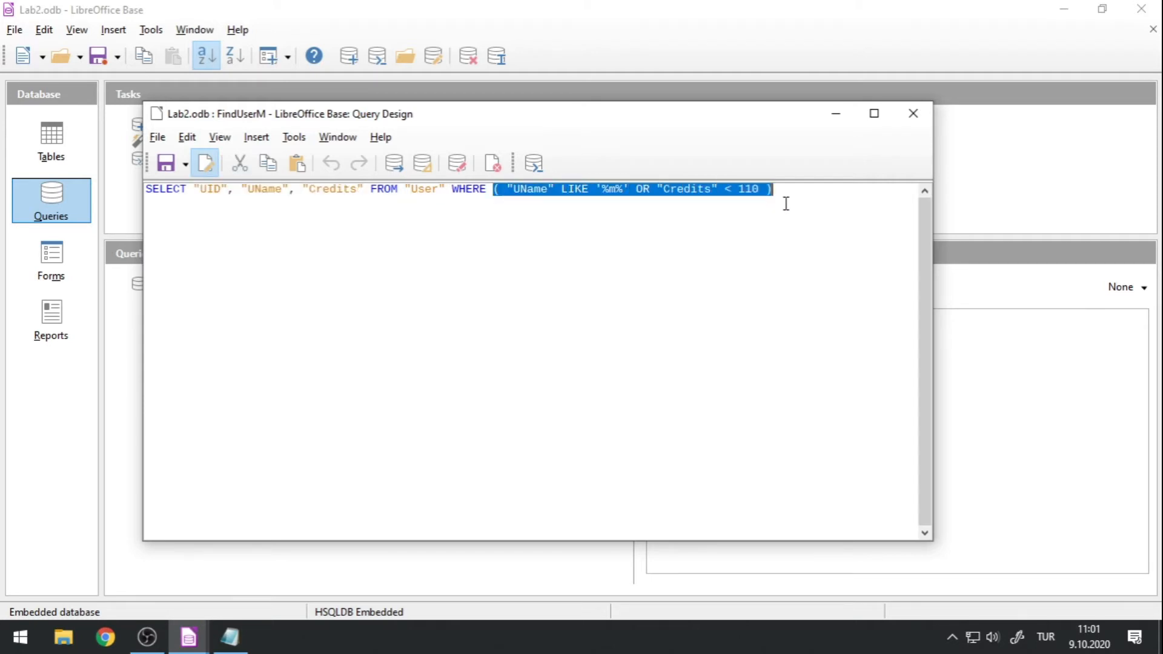
pyautogui.click(802, 244)
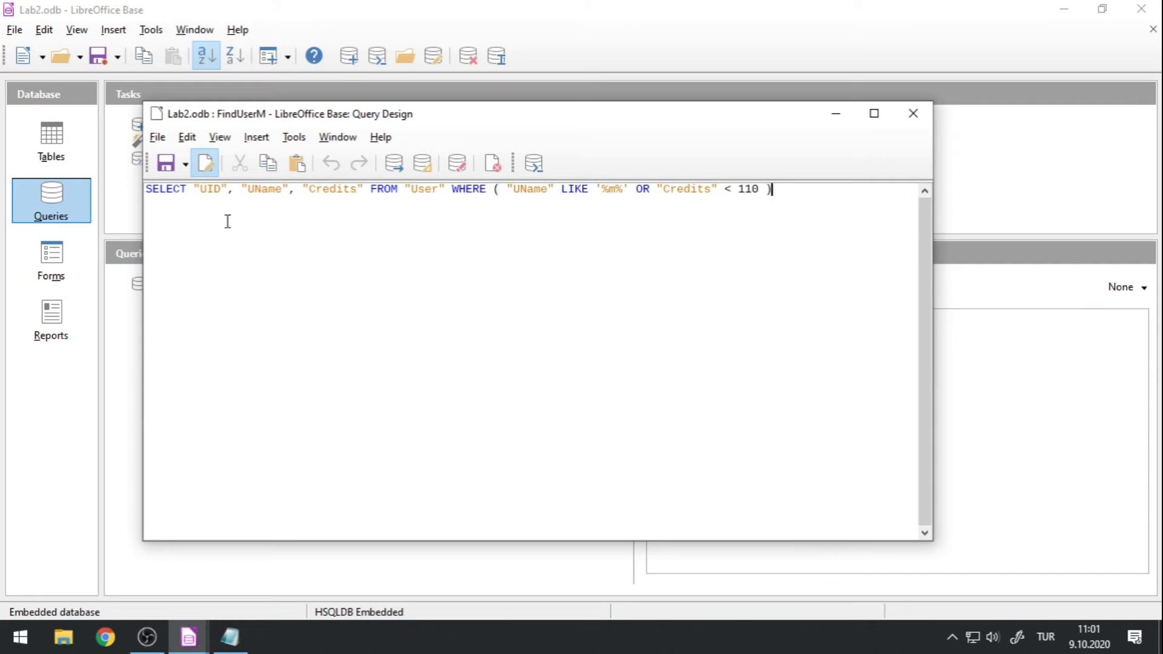
pyautogui.moveTo(193, 190); pyautogui.dragTo(230, 191)
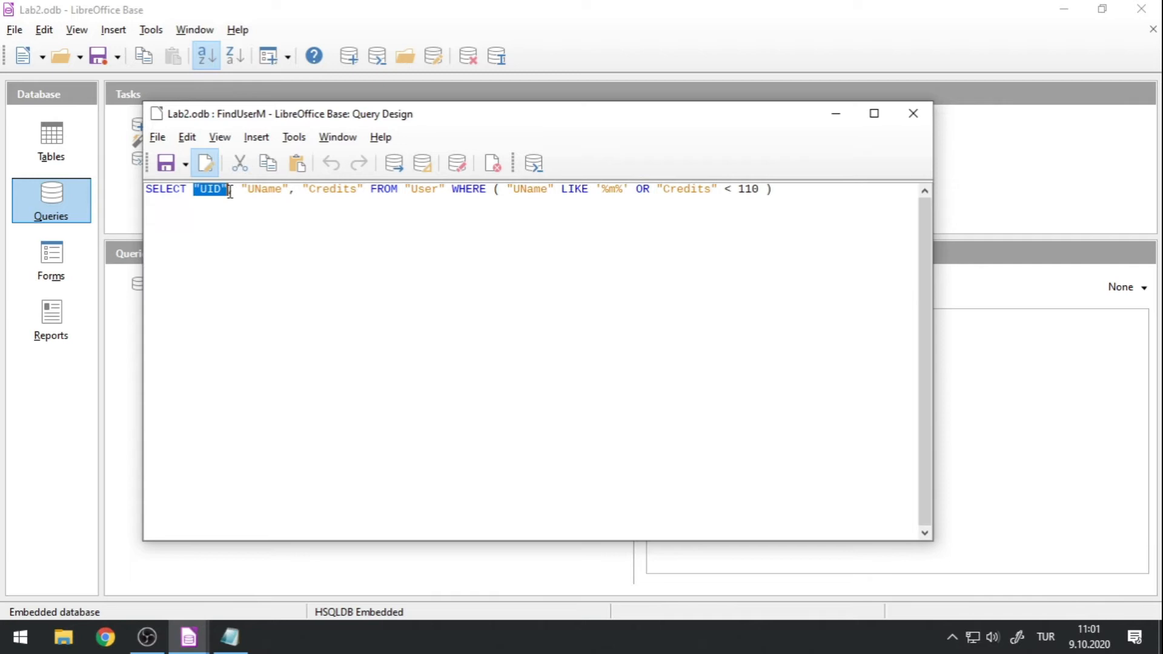
pyautogui.moveTo(404, 190); pyautogui.dragTo(449, 189)
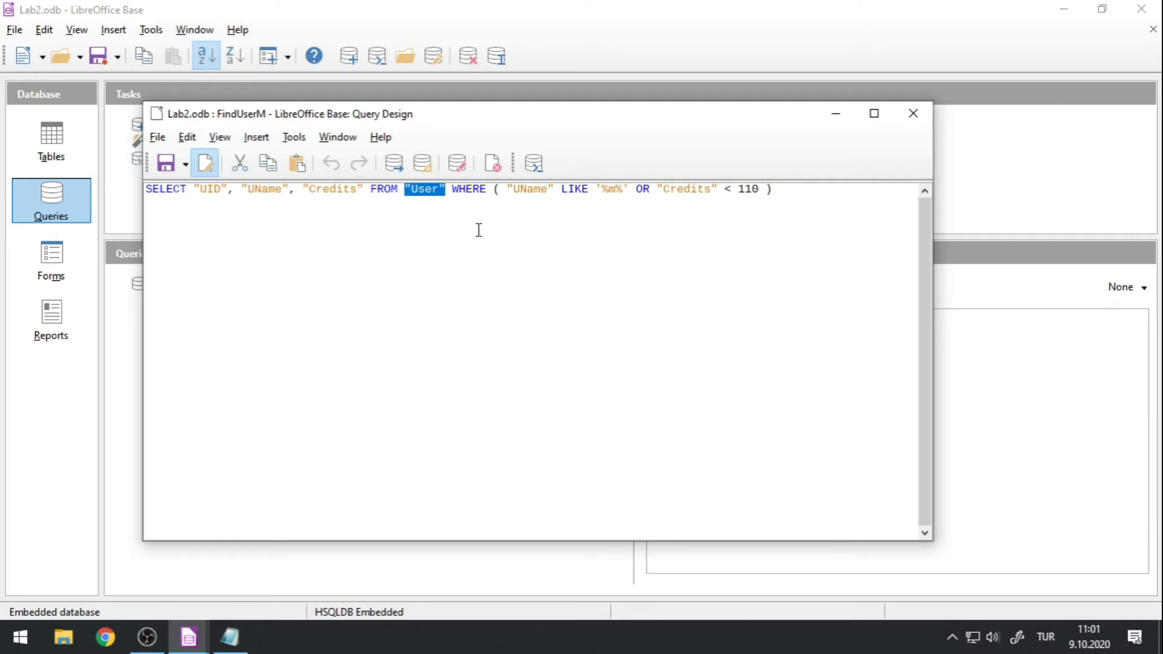
pyautogui.doubleClick(424, 190)
pyautogui.click(444, 221)
pyautogui.moveTo(440, 189); pyautogui.dragTo(448, 189)
pyautogui.click(509, 190)
pyautogui.moveTo(596, 189)
pyautogui.mouseDown()
pyautogui.moveTo(628, 190)
pyautogui.moveTo(595, 189)
pyautogui.mouseUp()
pyautogui.click(629, 190)
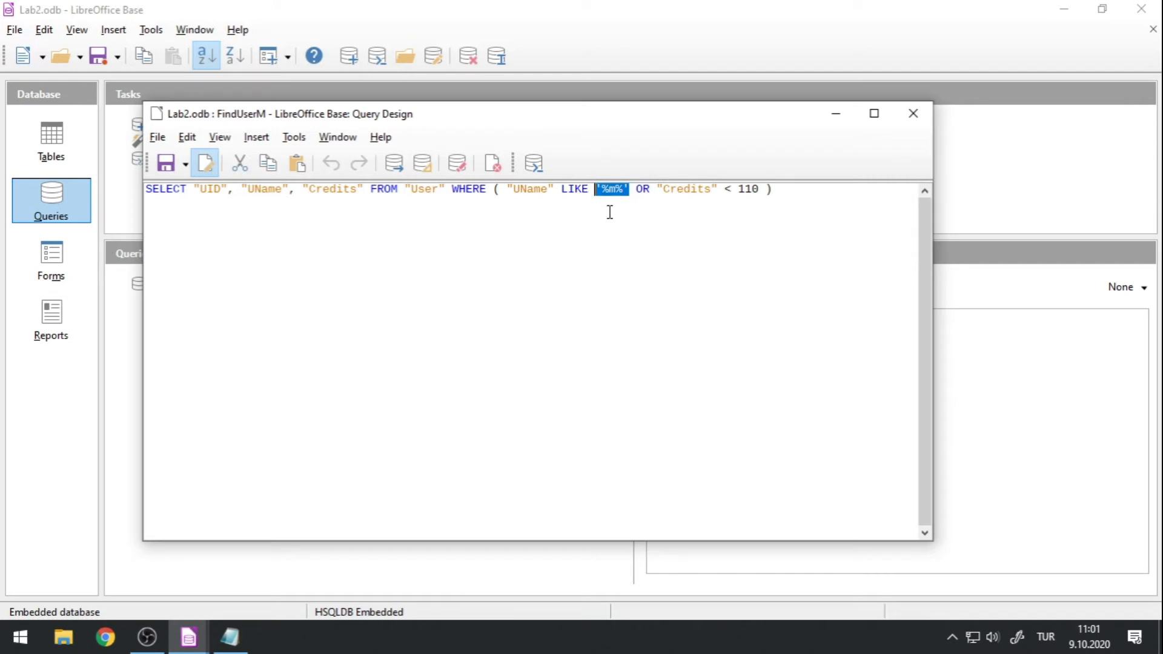
pyautogui.click(601, 189)
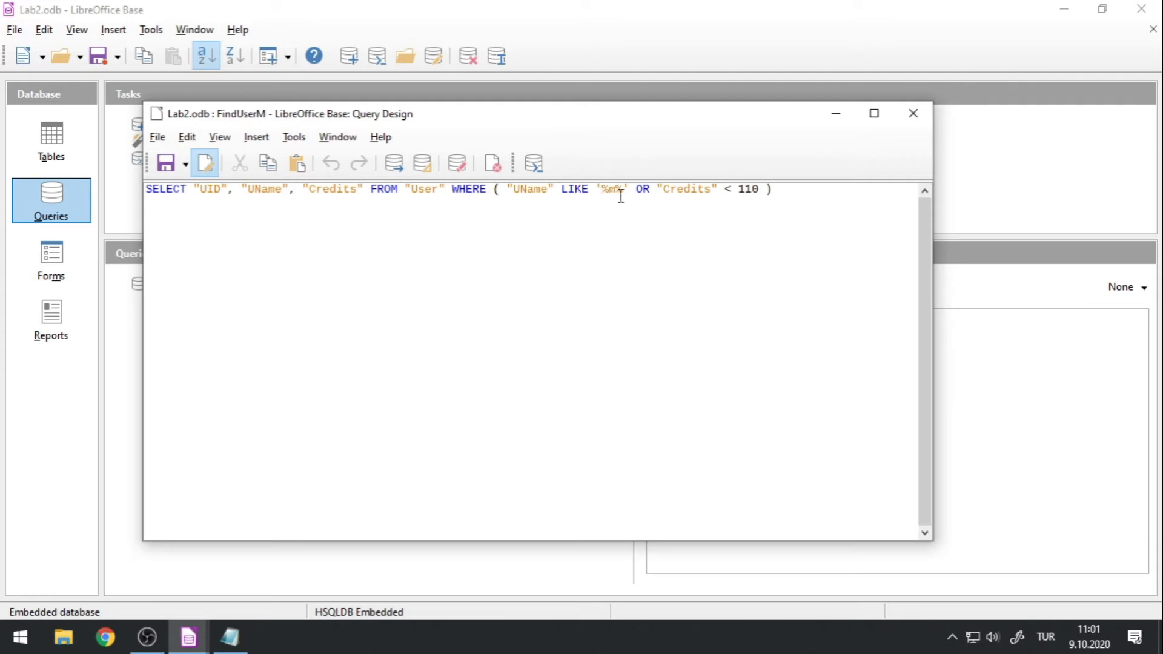
# Examine the '%m%' pattern in FindUserM's SQL statement and close the SQL window.
pyautogui.moveTo(608, 189); pyautogui.dragTo(602, 189)
pyautogui.rightClick(626, 190)
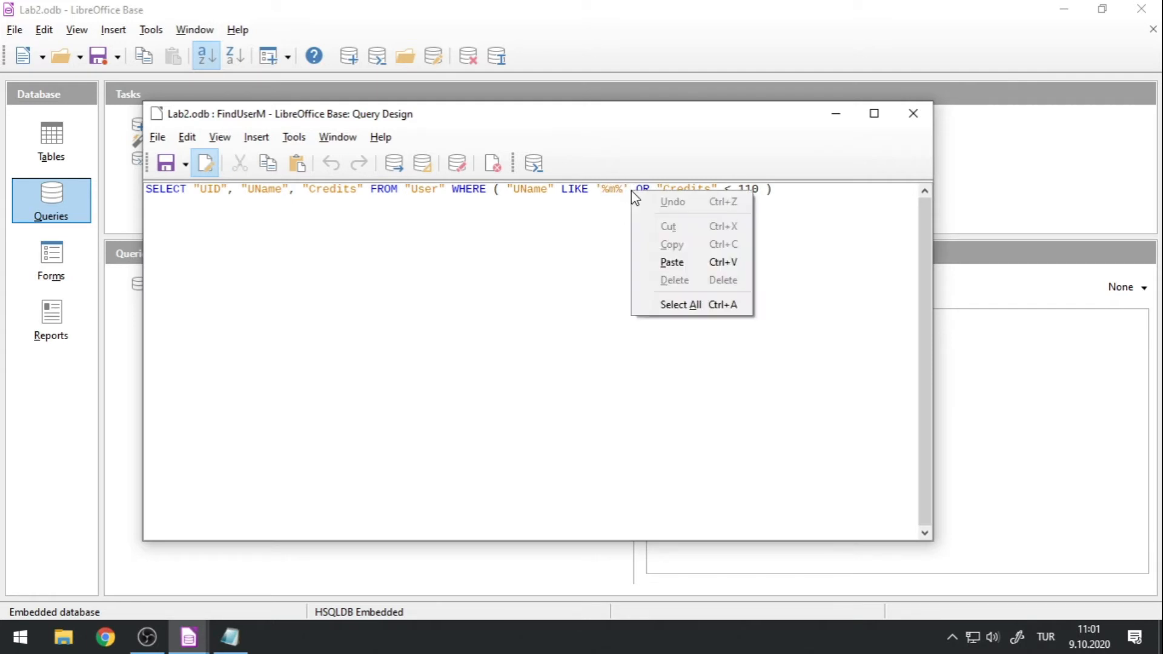
pyautogui.click(630, 190)
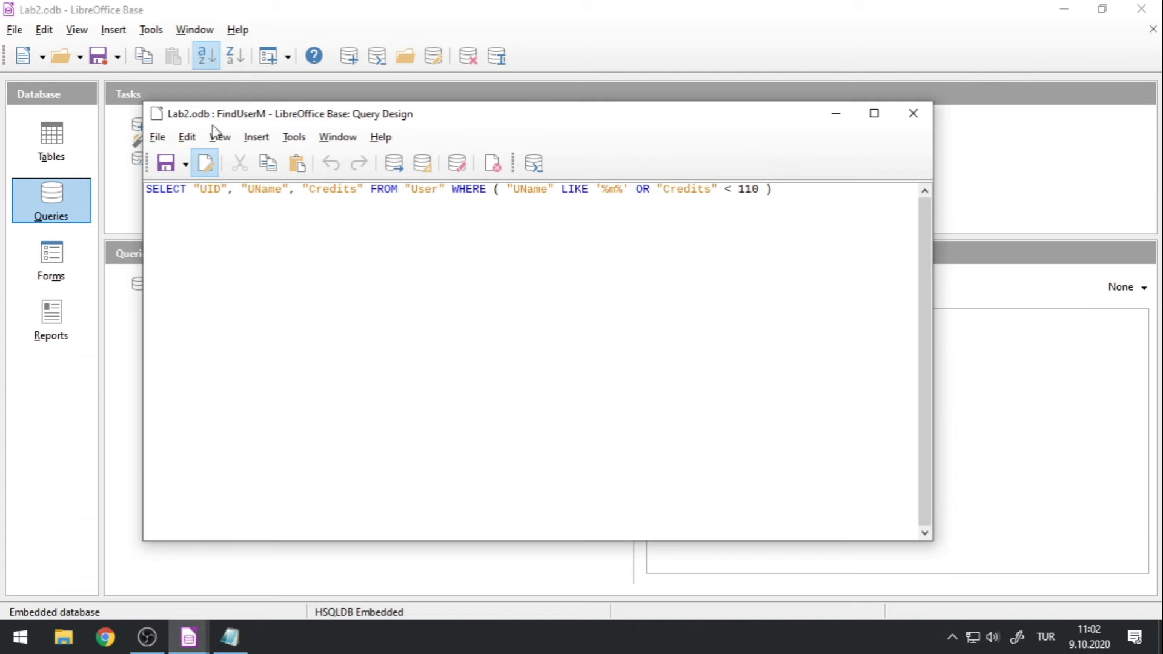
pyautogui.click(923, 113)
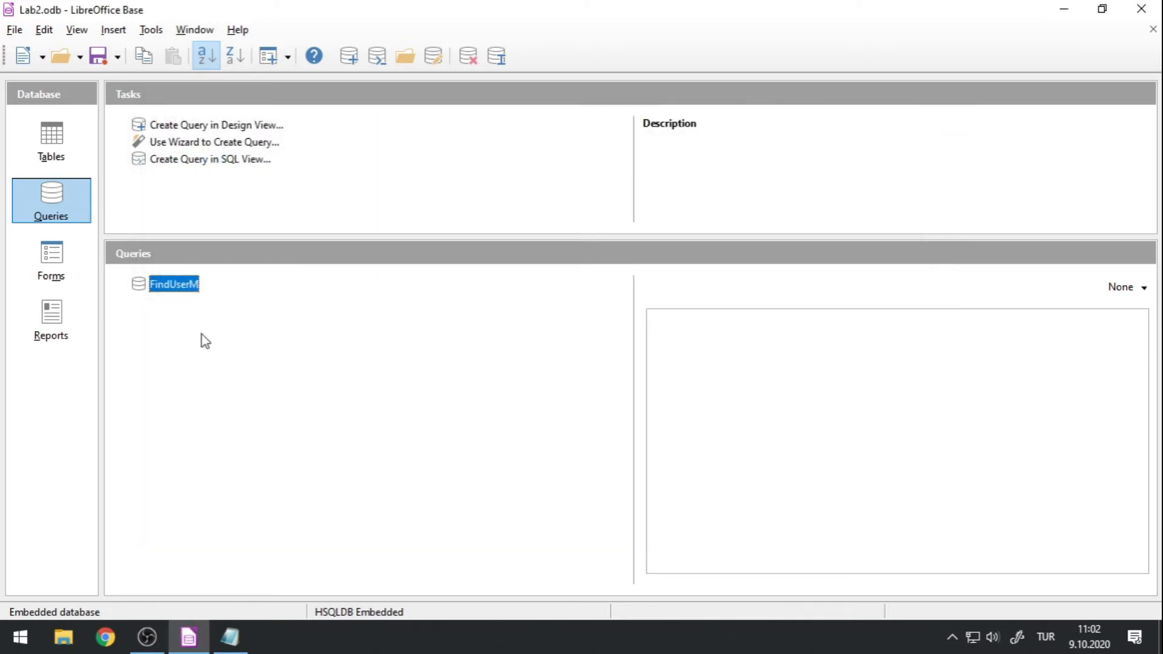
# Create a new query in Design View, maximize its window, and add the User, Enrolled and Course tables.
pyautogui.click(184, 129)
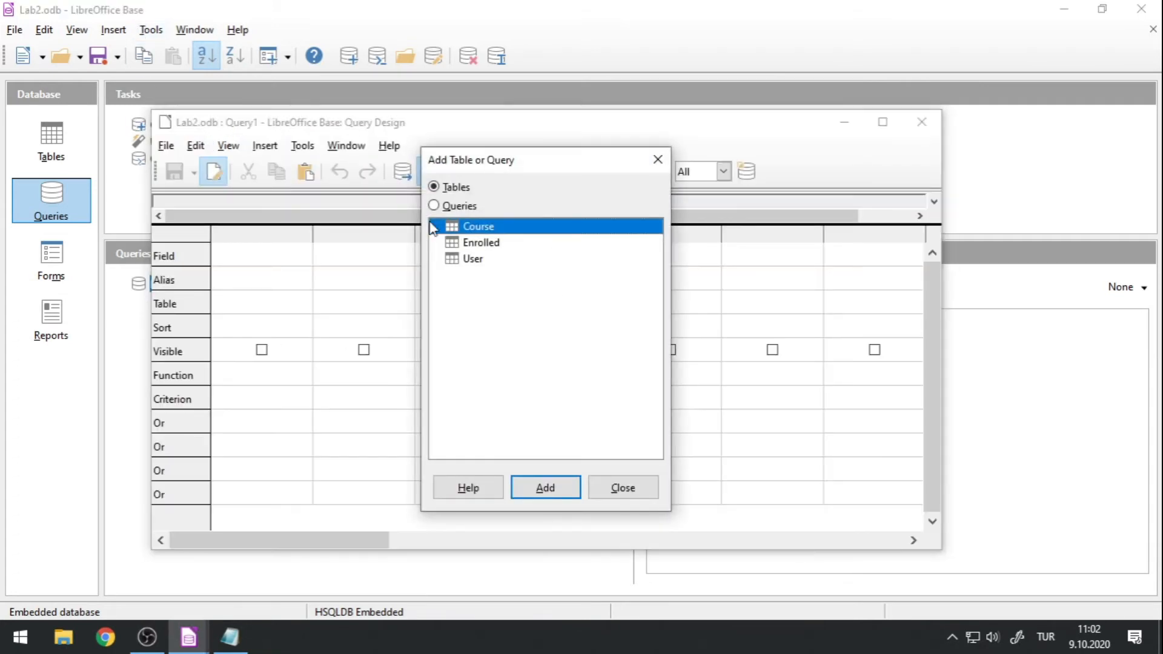
pyautogui.doubleClick(447, 117)
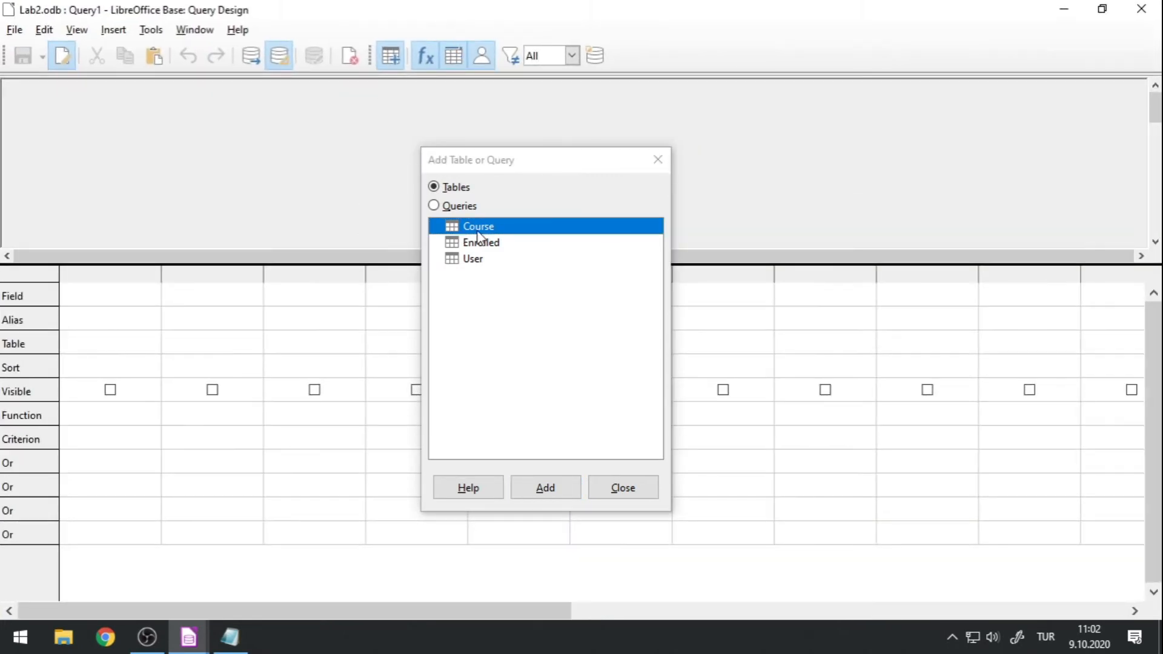
pyautogui.doubleClick(479, 260)
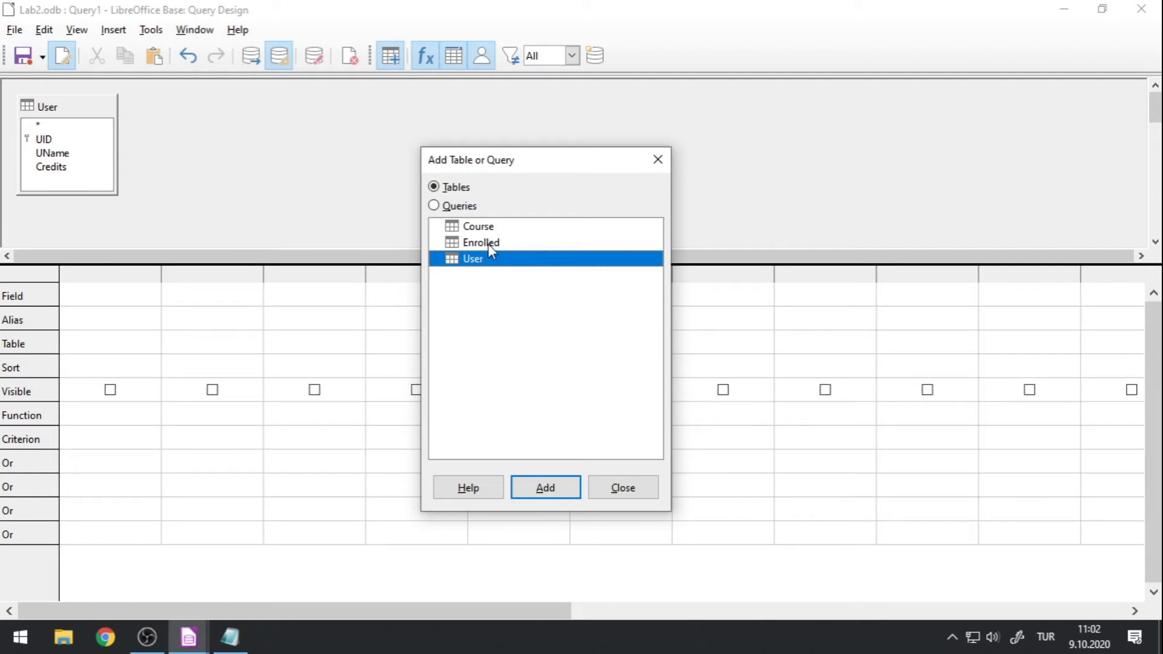
pyautogui.doubleClick(491, 247)
pyautogui.doubleClick(492, 229)
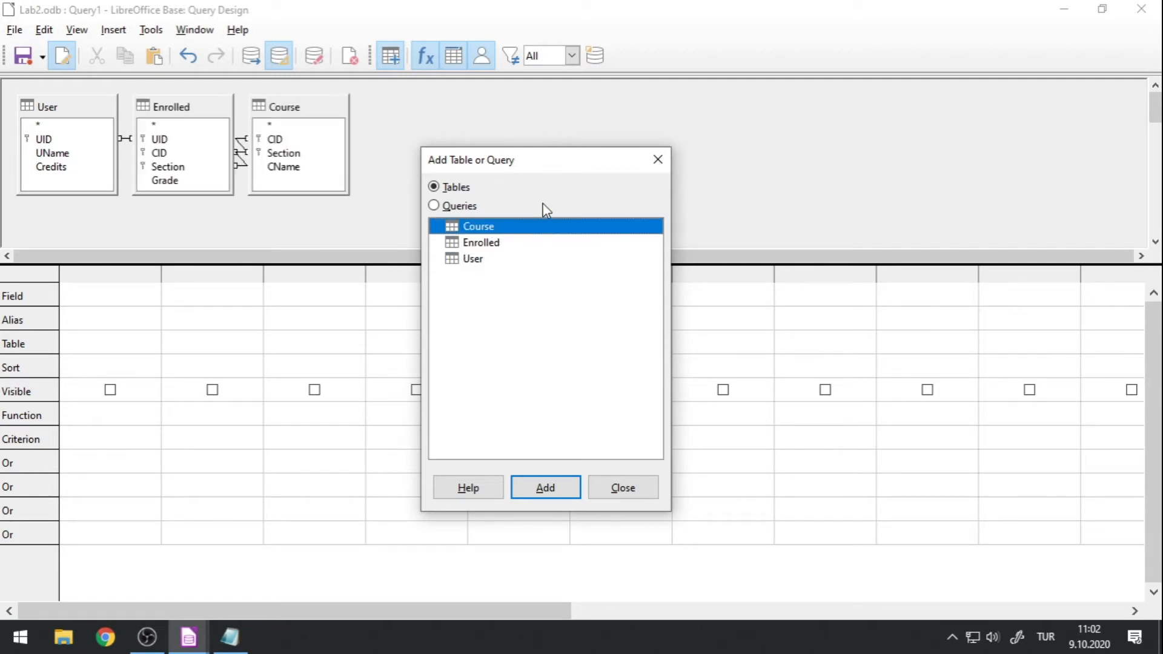
pyautogui.click(623, 487)
# Enlarge the query's table area and spread out the tables with User first, Enrolled in the middle and Course last.
pyautogui.moveTo(373, 265); pyautogui.dragTo(371, 390)
pyautogui.moveTo(308, 108); pyautogui.dragTo(470, 175)
pyautogui.moveTo(206, 107); pyautogui.dragTo(287, 215)
pyautogui.moveTo(106, 109); pyautogui.dragTo(141, 157)
pyautogui.click(461, 166)
pyautogui.moveTo(461, 167); pyautogui.dragTo(471, 143)
pyautogui.moveTo(301, 215); pyautogui.dragTo(317, 187)
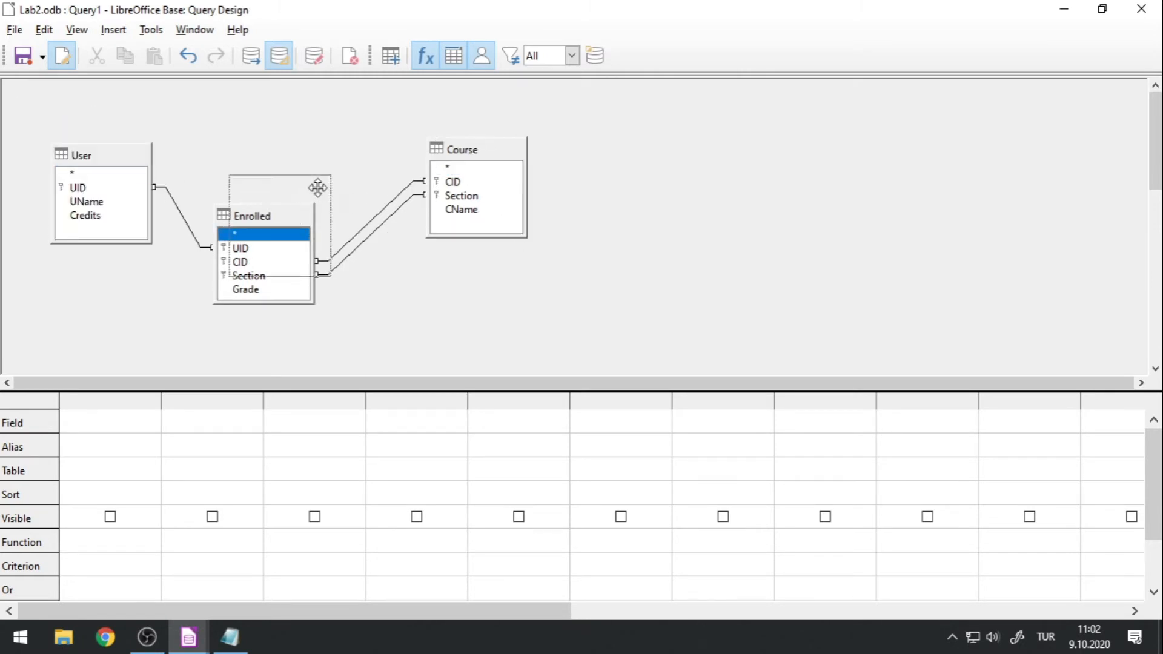
# Examine the join lines linking User to Enrolled and Enrolled to Course by selecting them in turn.
pyautogui.click(186, 205)
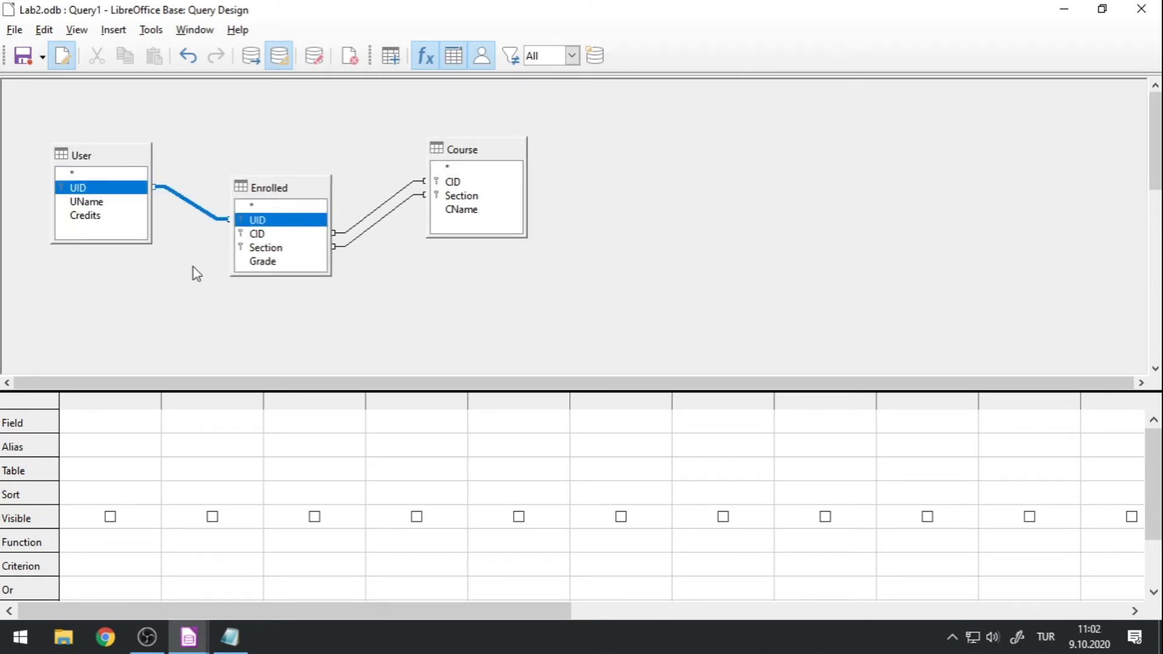
pyautogui.click(365, 217)
pyautogui.click(370, 228)
pyautogui.click(386, 271)
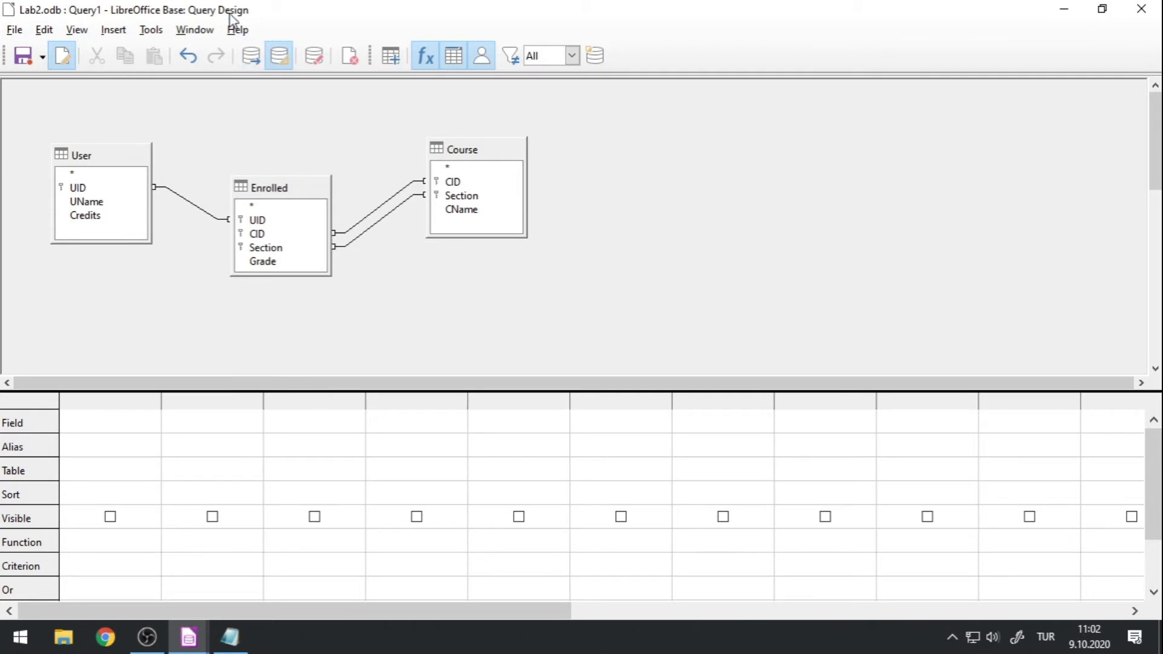
pyautogui.click(197, 208)
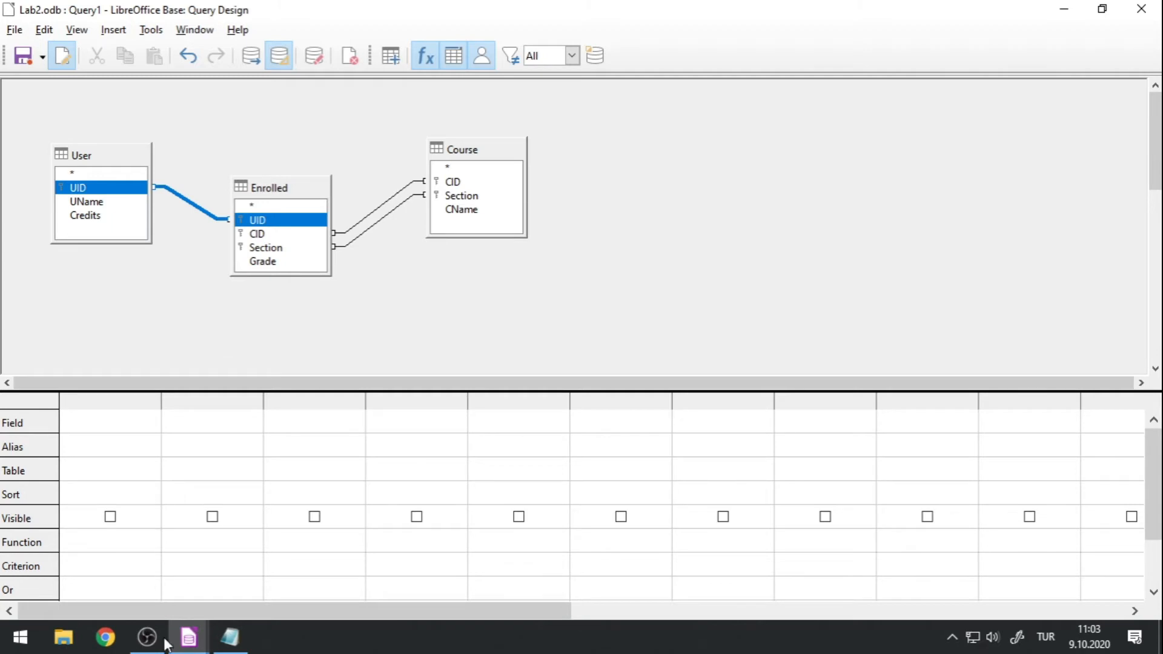
# Review the Course, Enrolled and User links in Lab2's relationship diagram, close the diagram, and return to the new query's design window.
pyautogui.moveTo(188, 637)
pyautogui.click(142, 577)
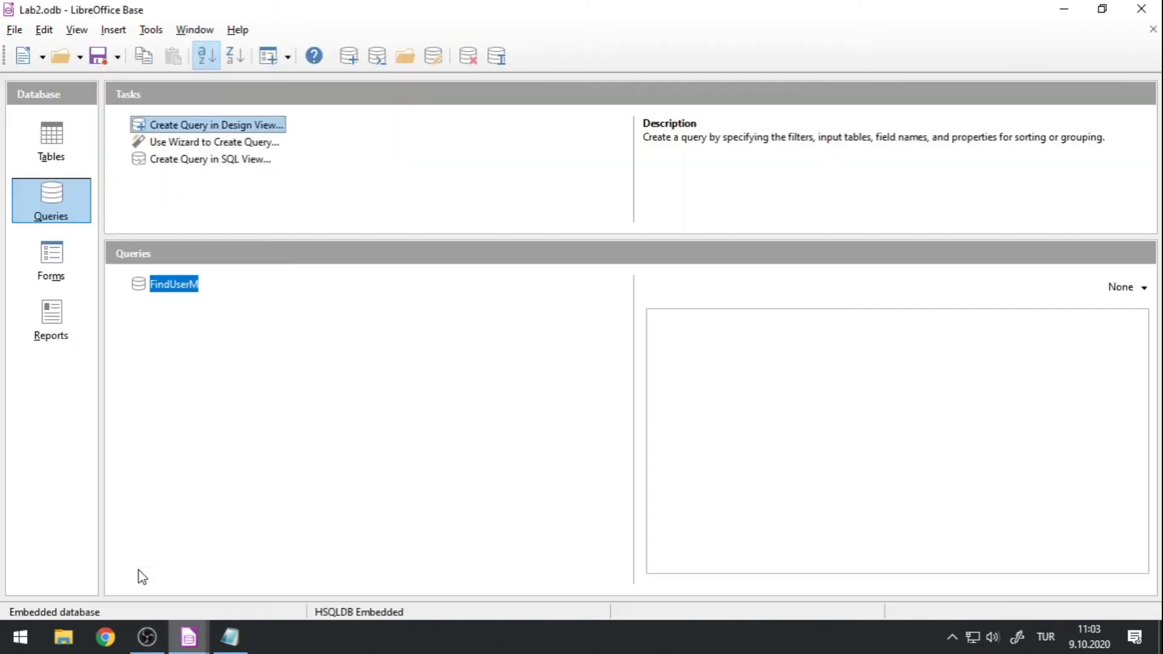
pyautogui.click(108, 31)
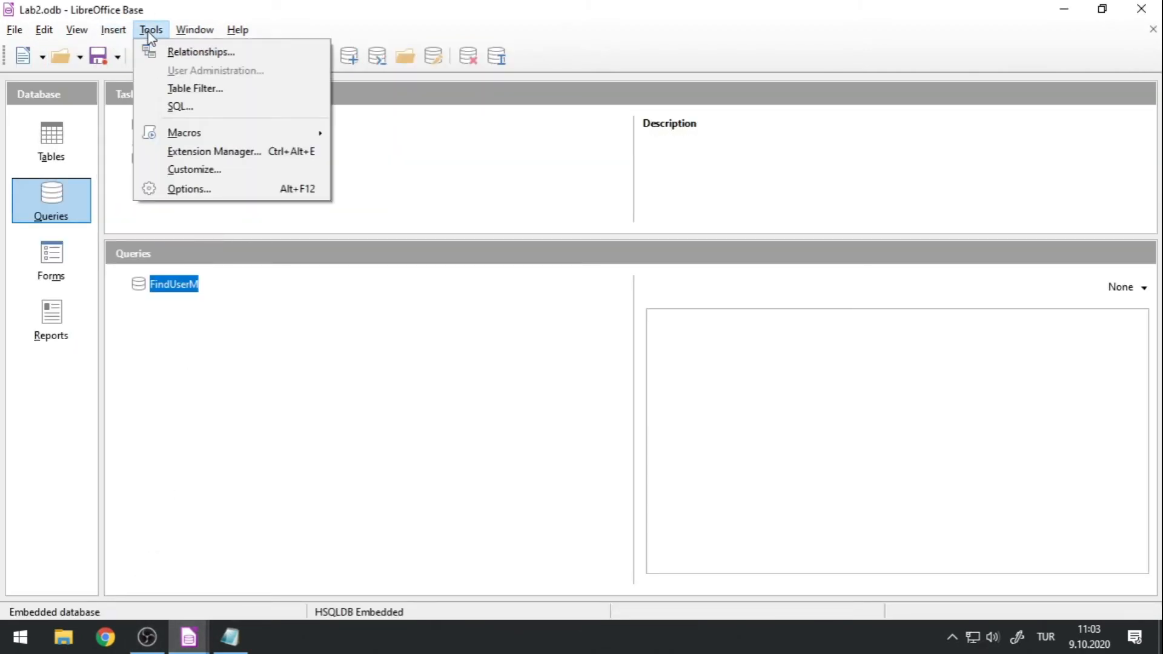
pyautogui.click(172, 51)
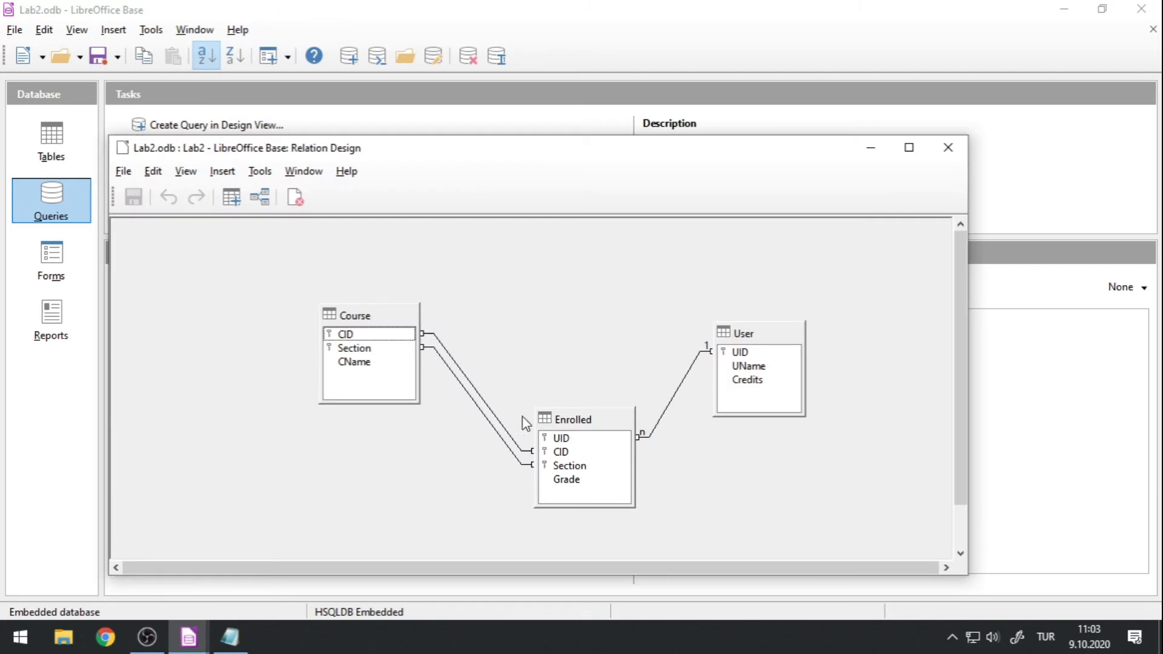
pyautogui.moveTo(609, 420); pyautogui.dragTo(588, 401)
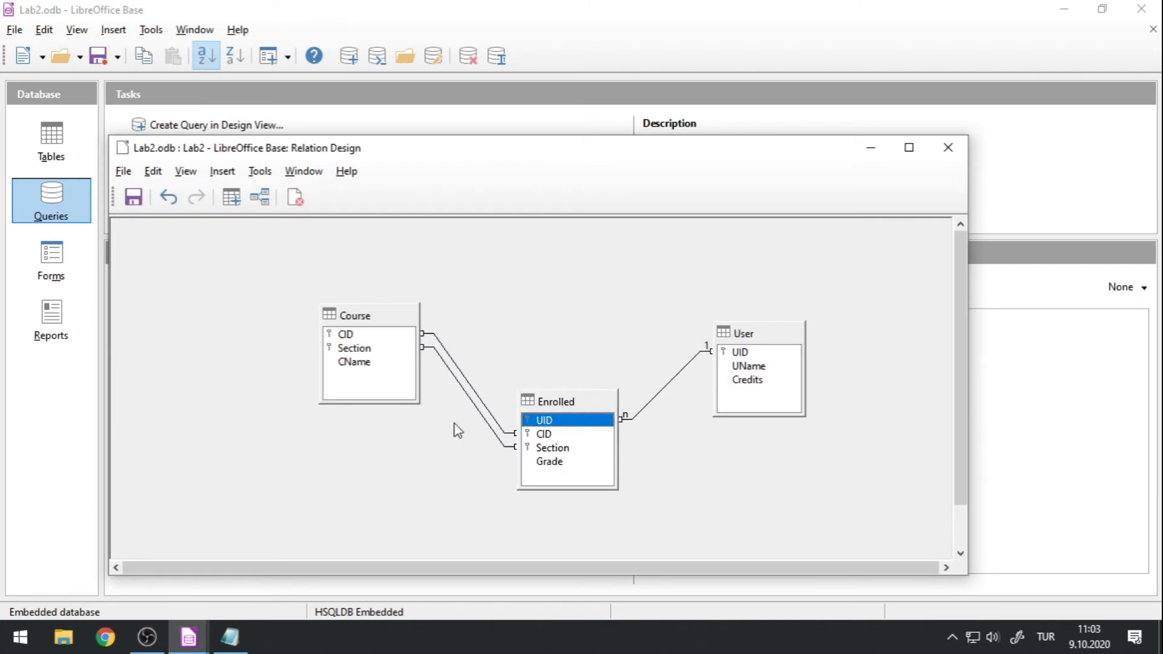
pyautogui.click(188, 638)
pyautogui.click(432, 578)
pyautogui.click(948, 147)
pyautogui.click(539, 394)
pyautogui.click(188, 637)
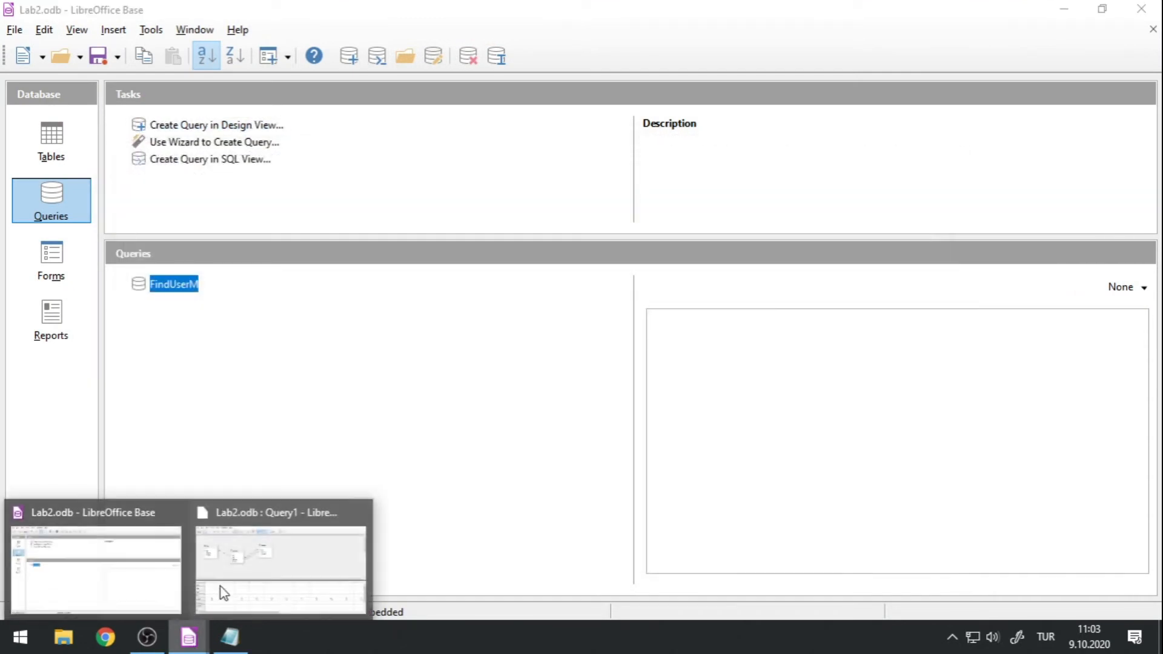
pyautogui.click(221, 592)
# Delete the join between User and Enrolled and link User's UID to Enrolled's CID.
pyautogui.click(177, 198)
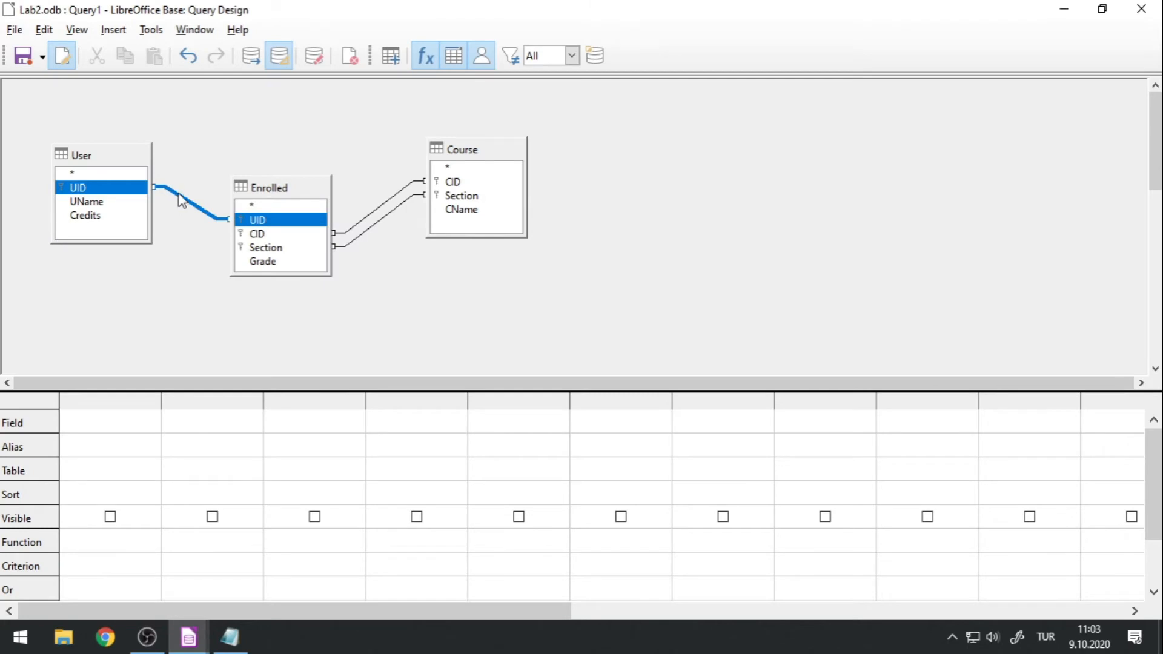
pyautogui.rightClick(179, 197)
pyautogui.click(209, 203)
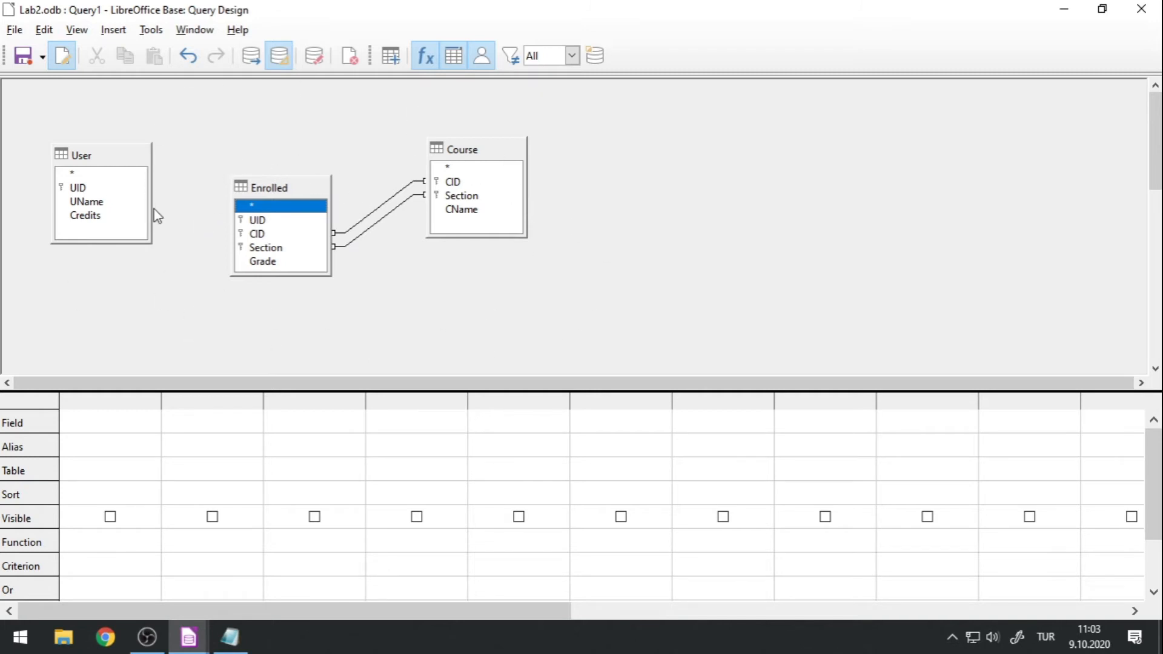
pyautogui.moveTo(77, 189); pyautogui.dragTo(256, 235)
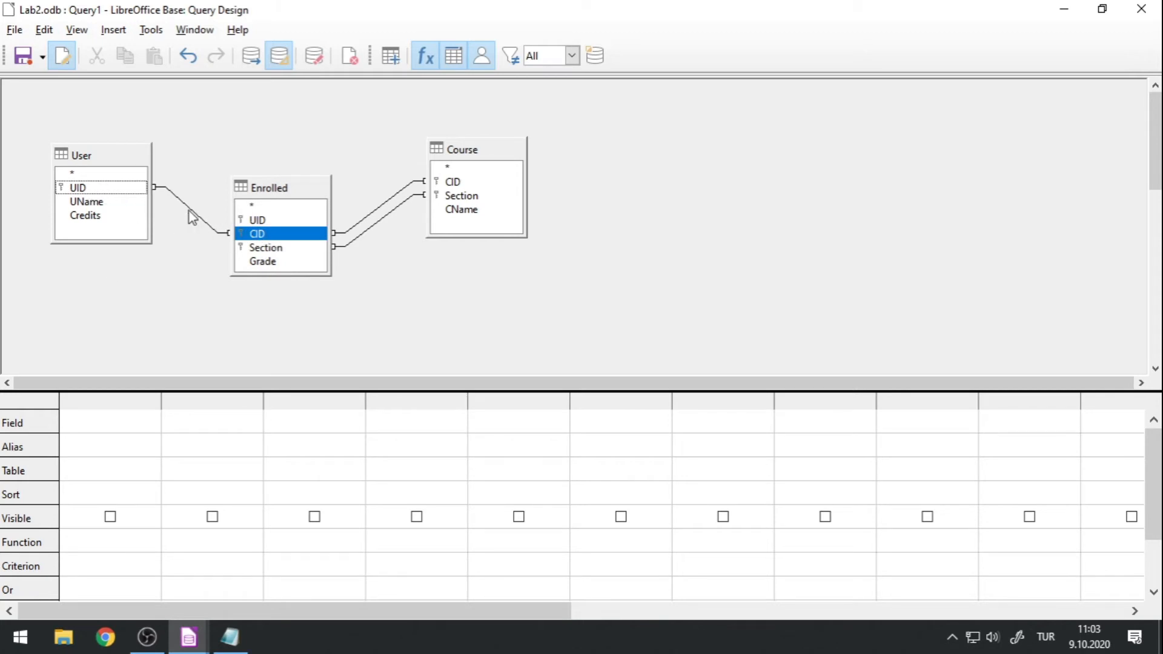
# Delete the UID-to-CID join and link User's UID to Enrolled's UID.
pyautogui.click(362, 227)
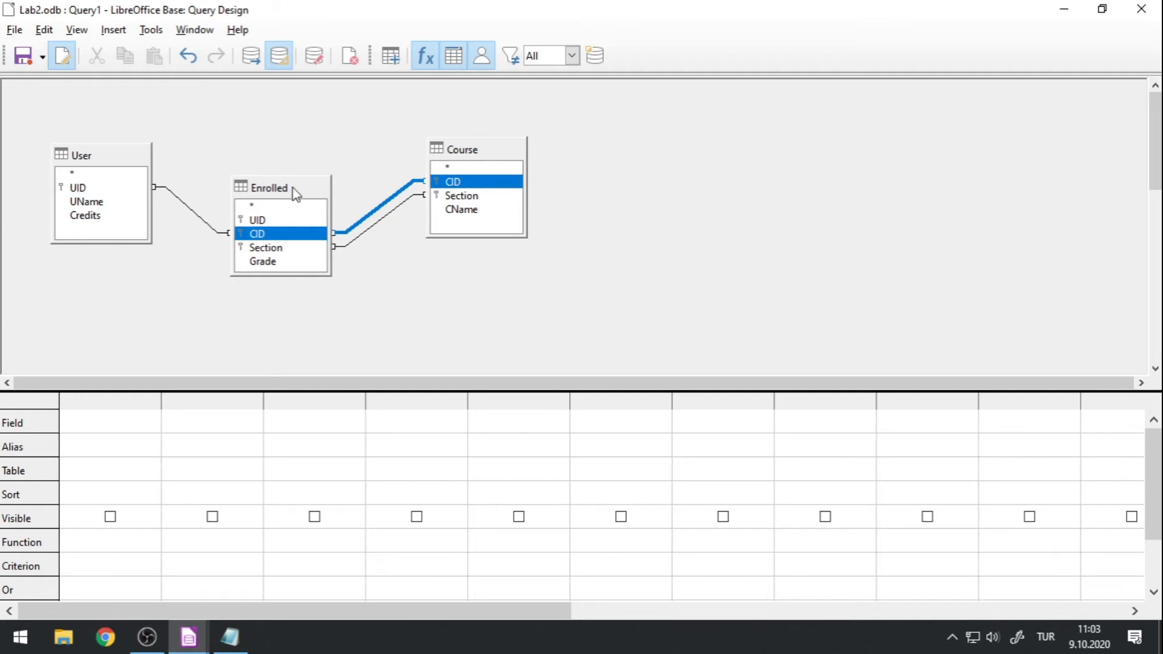
pyautogui.click(193, 217)
pyautogui.rightClick(188, 211)
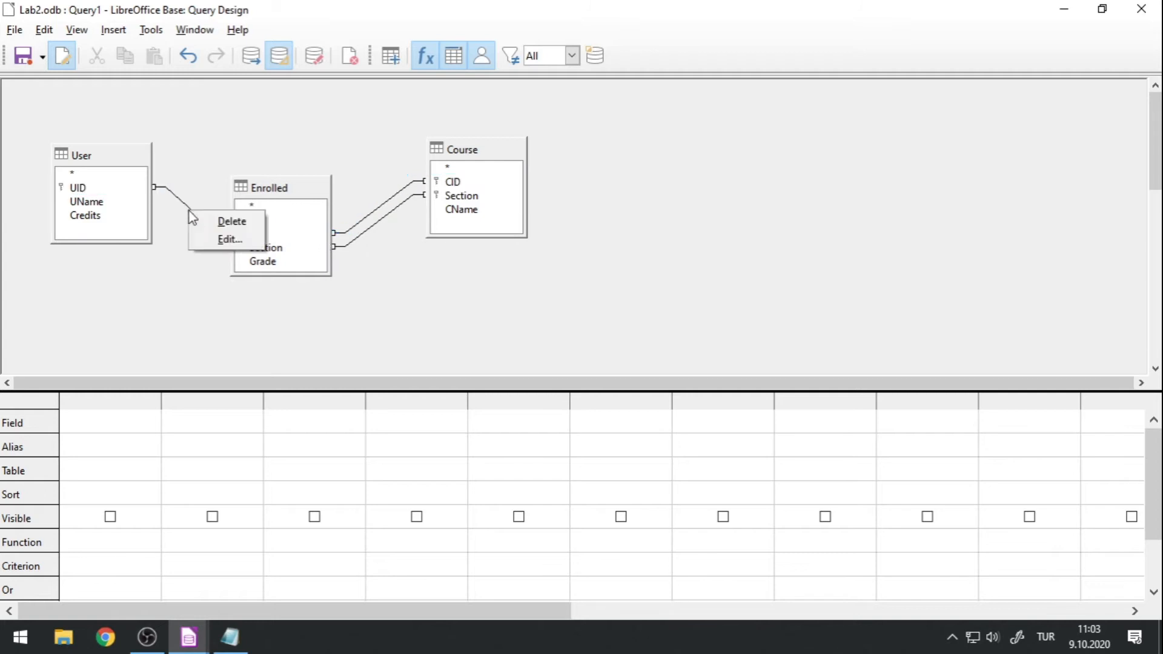
pyautogui.click(214, 222)
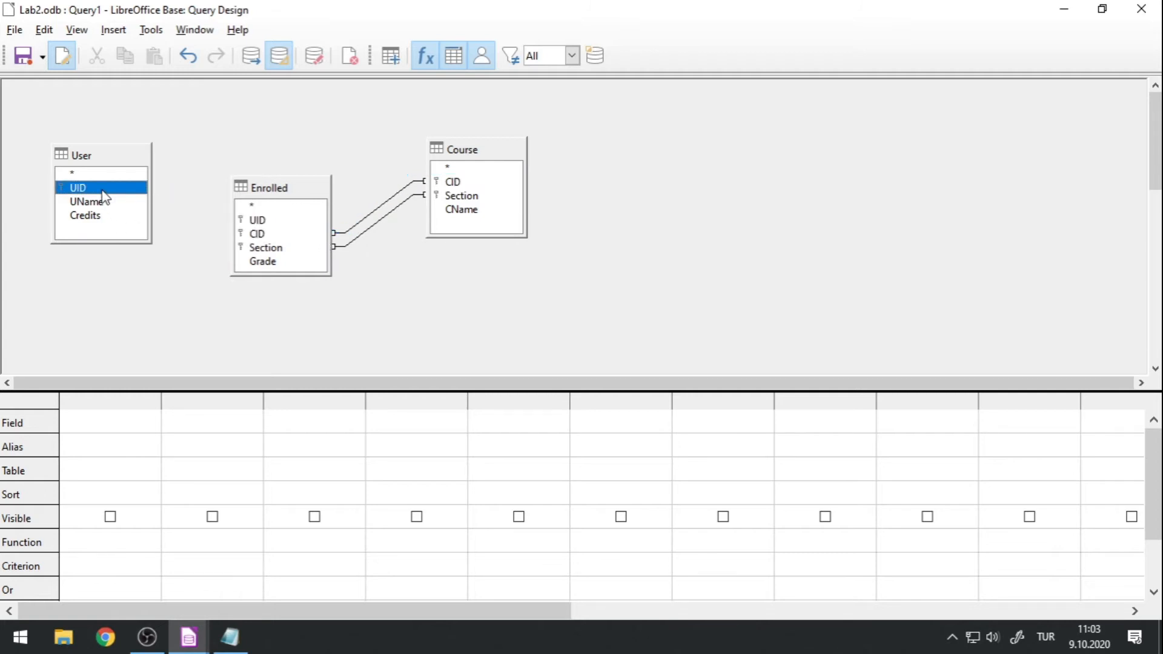
pyautogui.moveTo(127, 190); pyautogui.dragTo(271, 227)
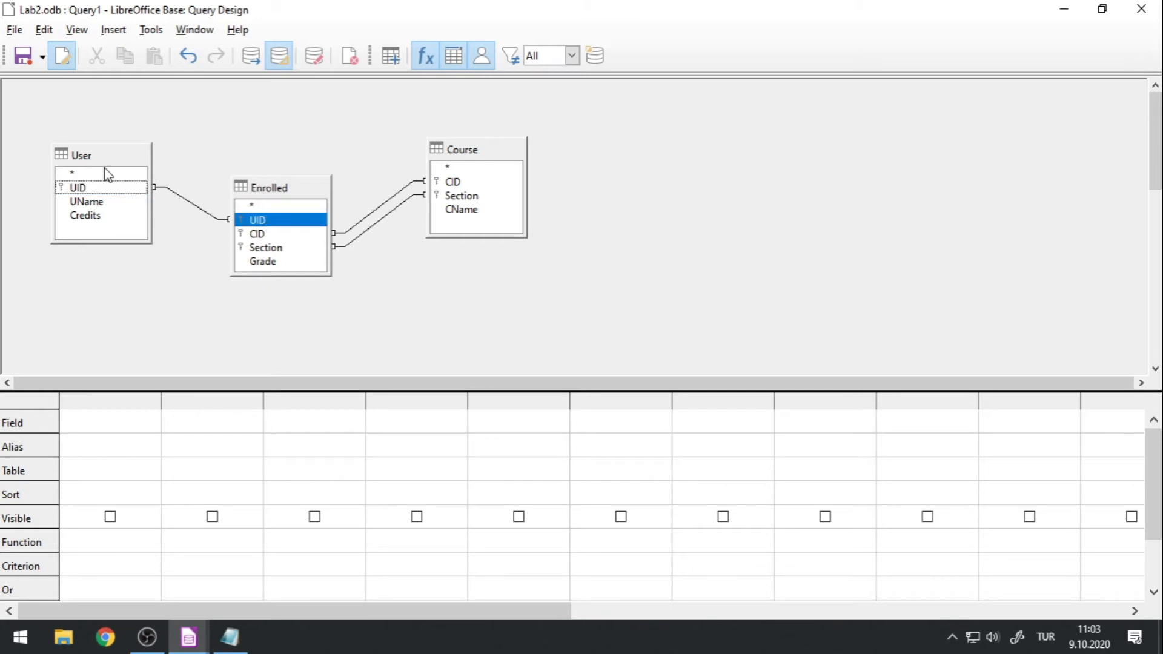
# Delete the User–Enrolled join and recreate it starting from Enrolled's UID to User's UID.
pyautogui.click(188, 202)
pyautogui.rightClick(192, 204)
pyautogui.click(212, 208)
pyautogui.moveTo(240, 220); pyautogui.dragTo(118, 190)
# Review the available join types in the User–Enrolled join's properties and close them without changes.
pyautogui.doubleClick(191, 208)
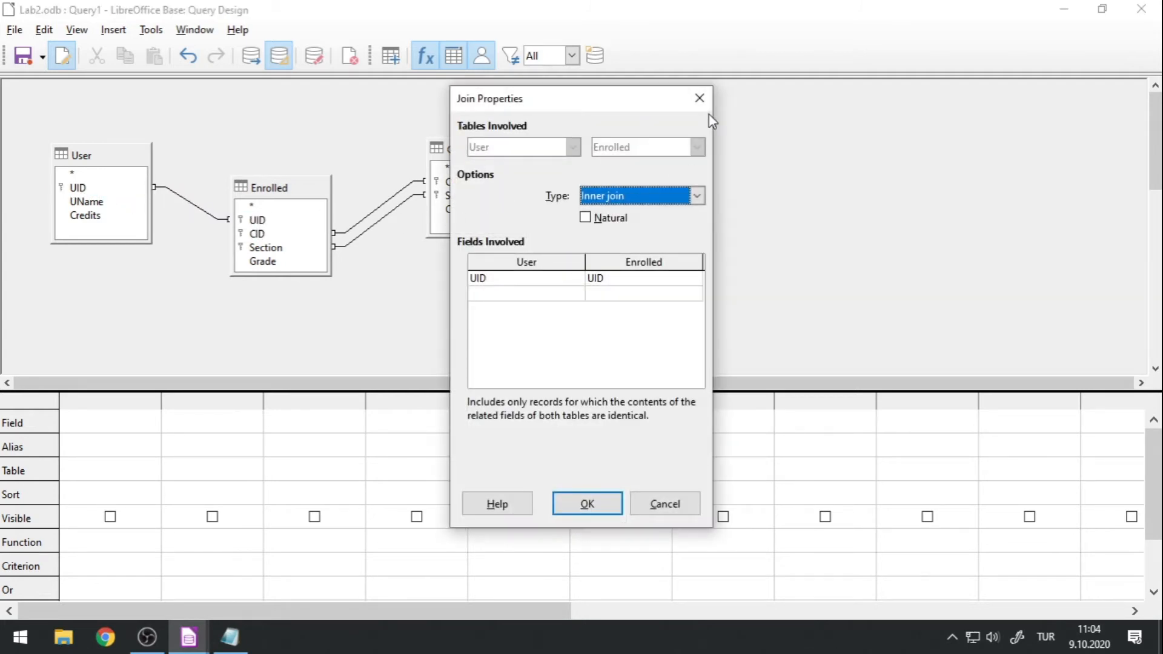
pyautogui.click(704, 195)
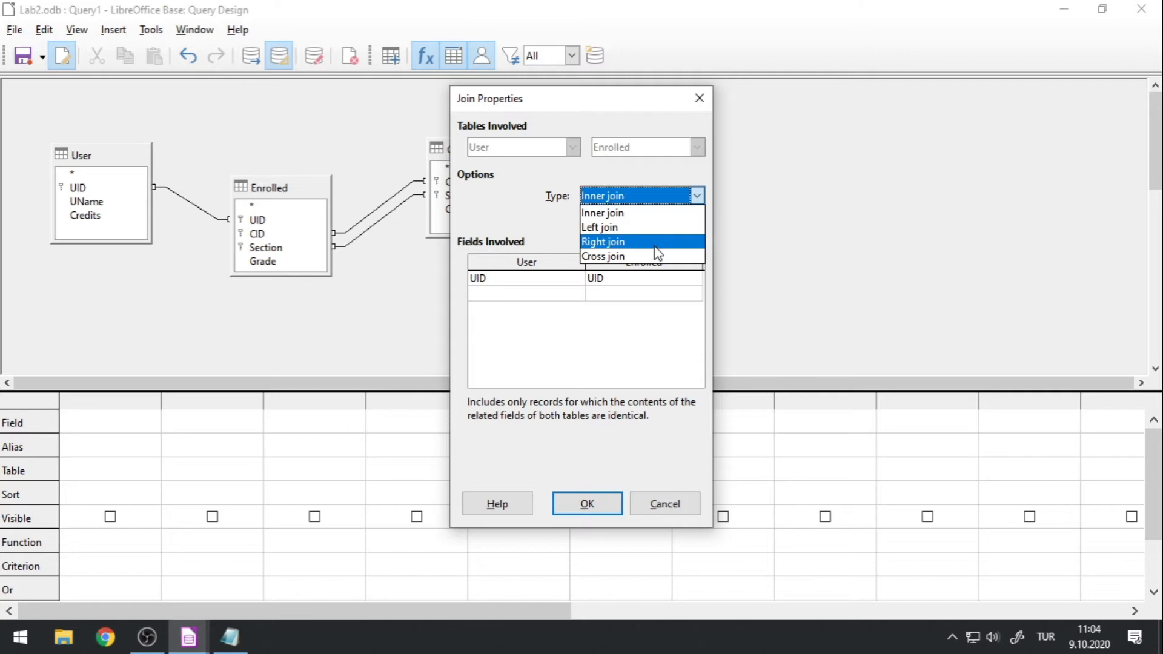
pyautogui.click(653, 203)
pyautogui.click(699, 98)
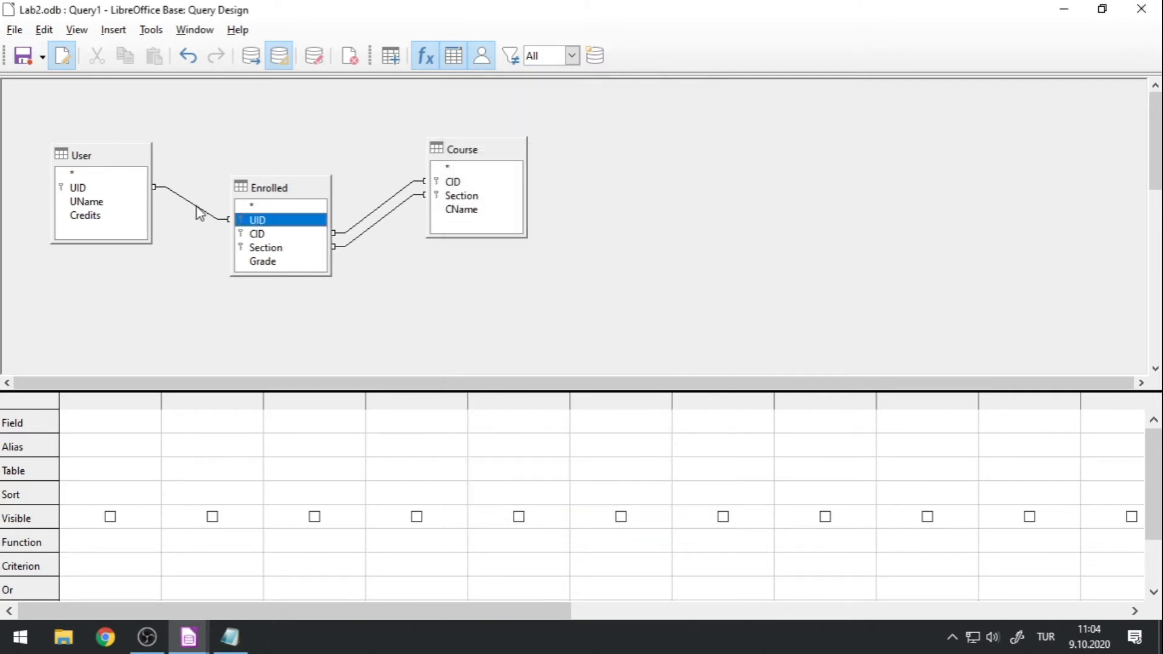
# Delete the User–Enrolled join once more and relink User's UID to Enrolled's UID.
pyautogui.click(200, 213)
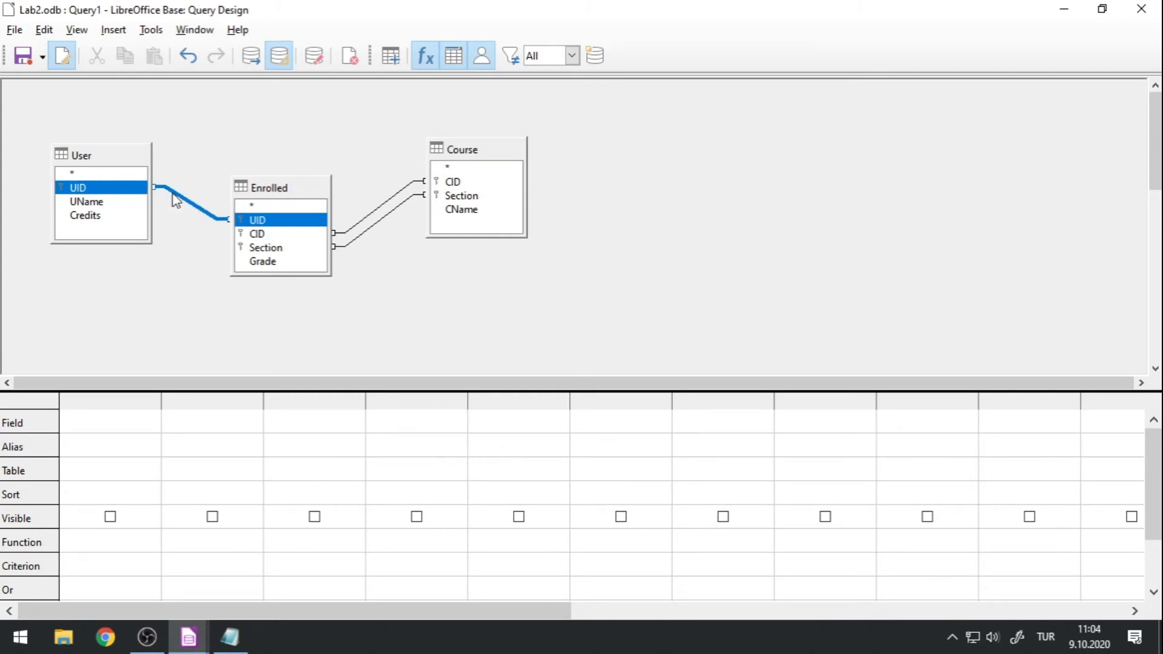
pyautogui.click(215, 189)
pyautogui.click(200, 207)
pyautogui.press('Delete')
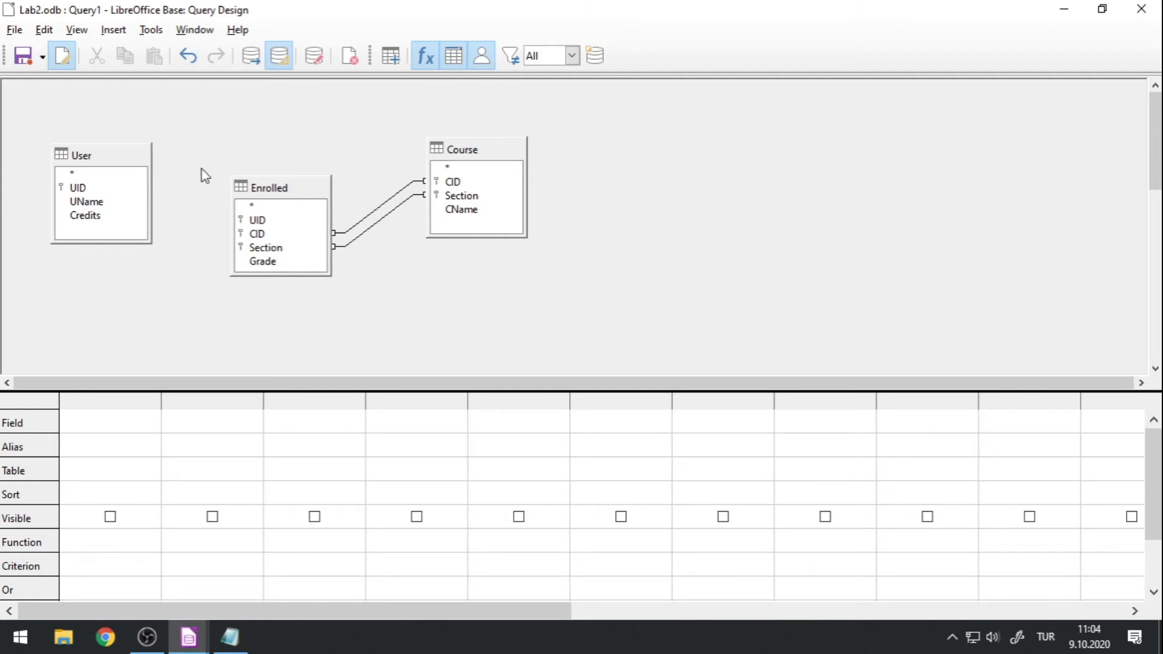
pyautogui.moveTo(86, 188); pyautogui.dragTo(270, 222)
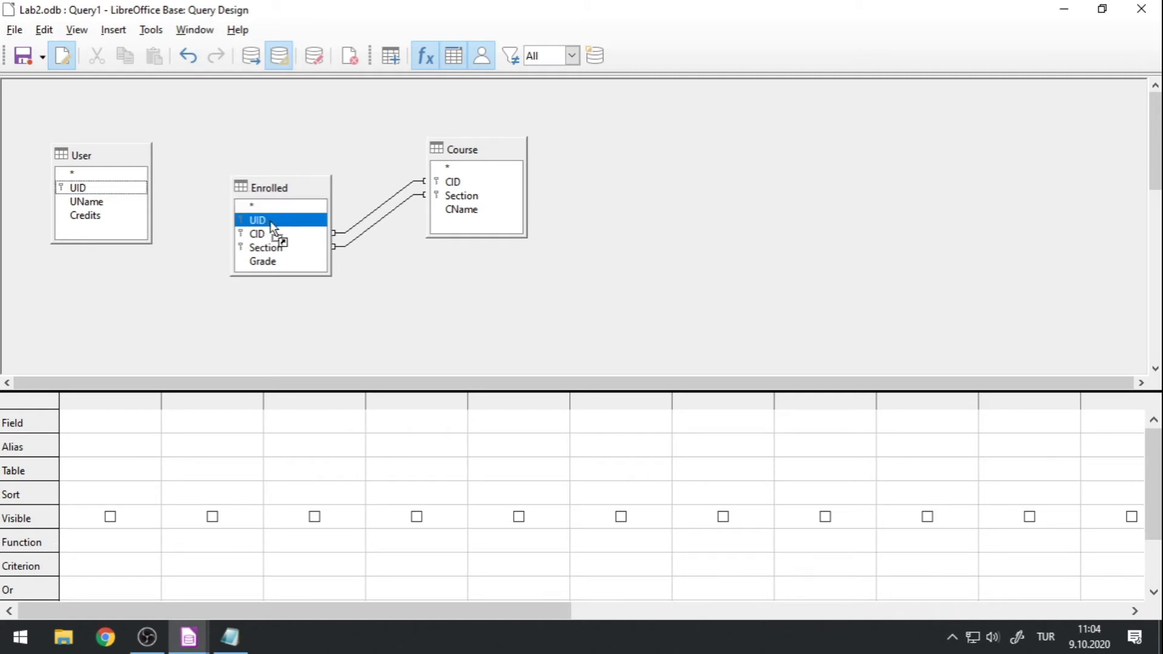
pyautogui.moveTo(270, 222); pyautogui.dragTo(270, 222)
pyautogui.click(305, 129)
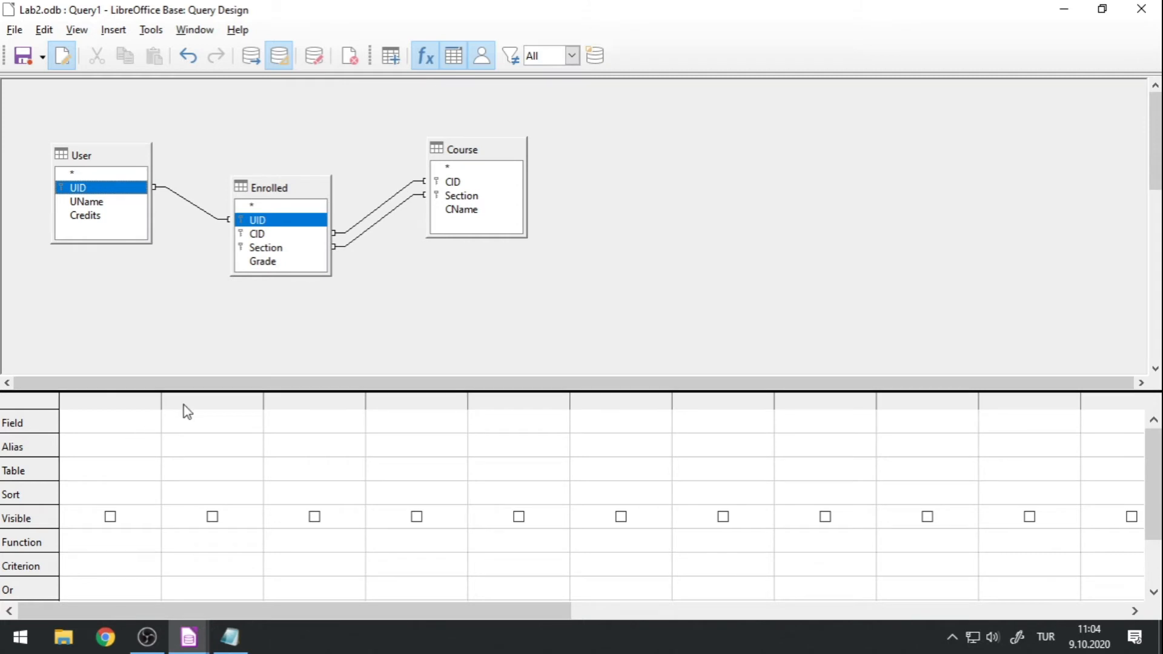
# Enlarge the query's criteria grid and set the first column's table to User.
pyautogui.moveTo(184, 390); pyautogui.dragTo(182, 324)
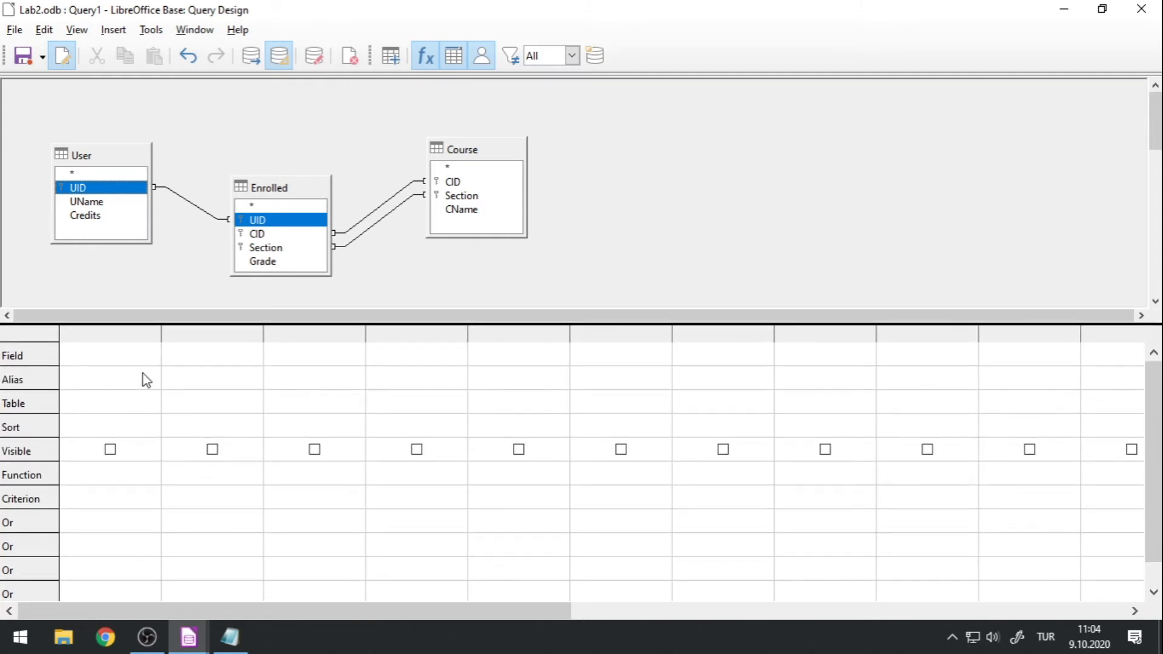
pyautogui.click(156, 365)
pyautogui.click(153, 356)
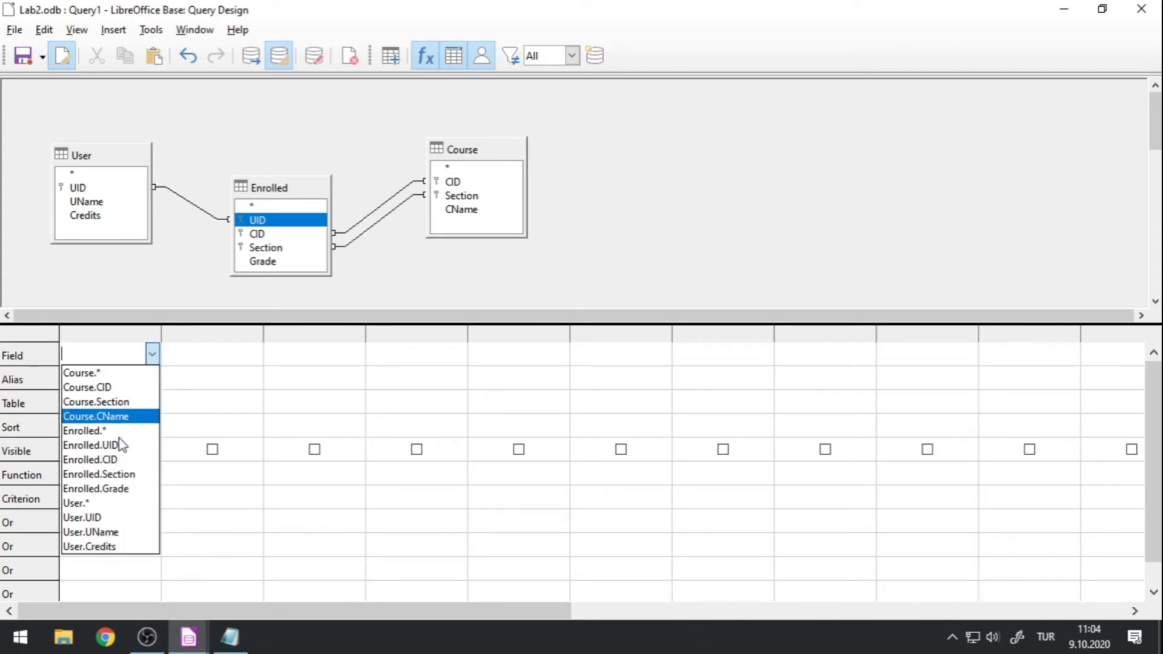
pyautogui.click(152, 351)
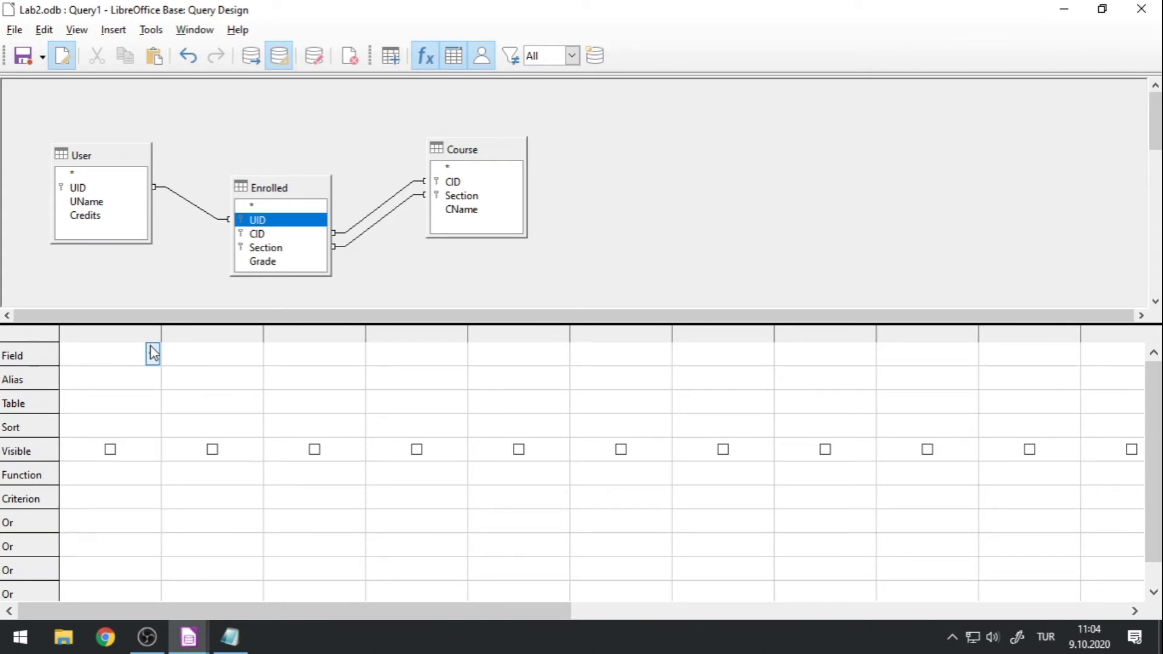
pyautogui.click(155, 405)
pyautogui.click(153, 403)
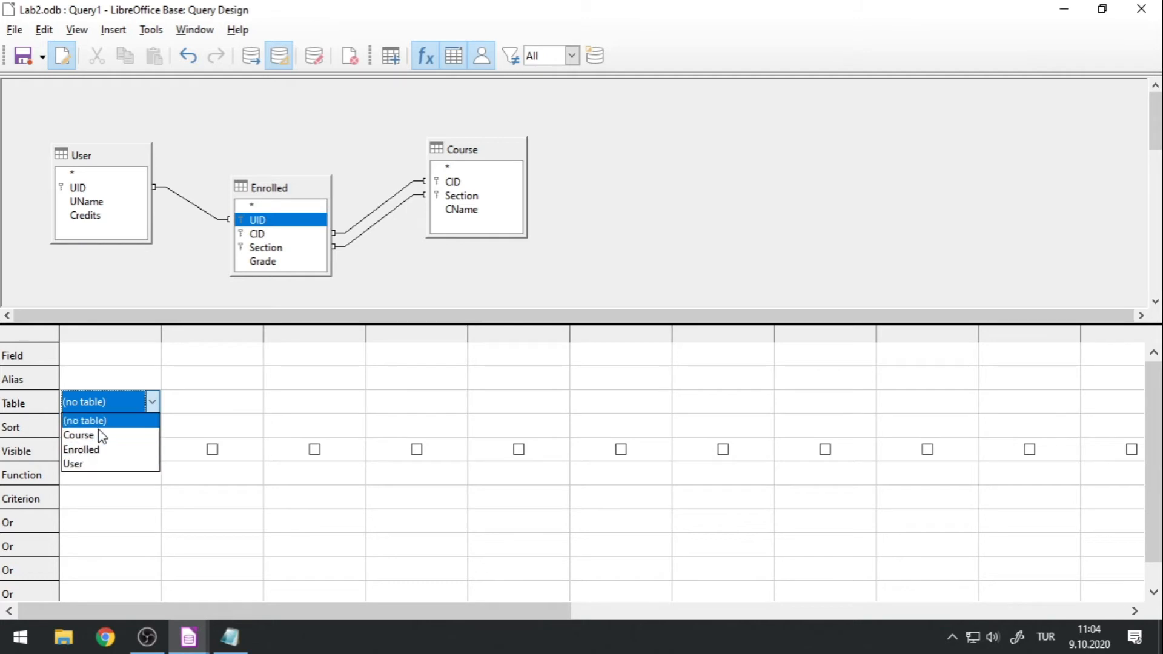
pyautogui.click(115, 464)
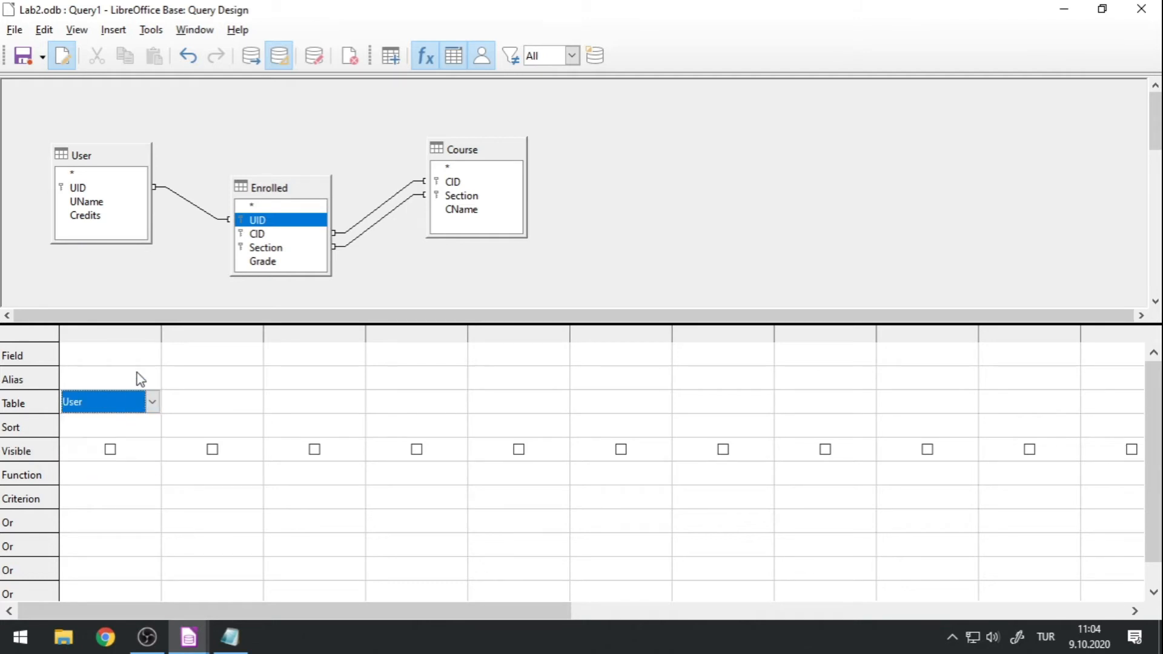
# Set the first column's field to UName.
pyautogui.click(150, 358)
pyautogui.click(152, 354)
pyautogui.click(121, 402)
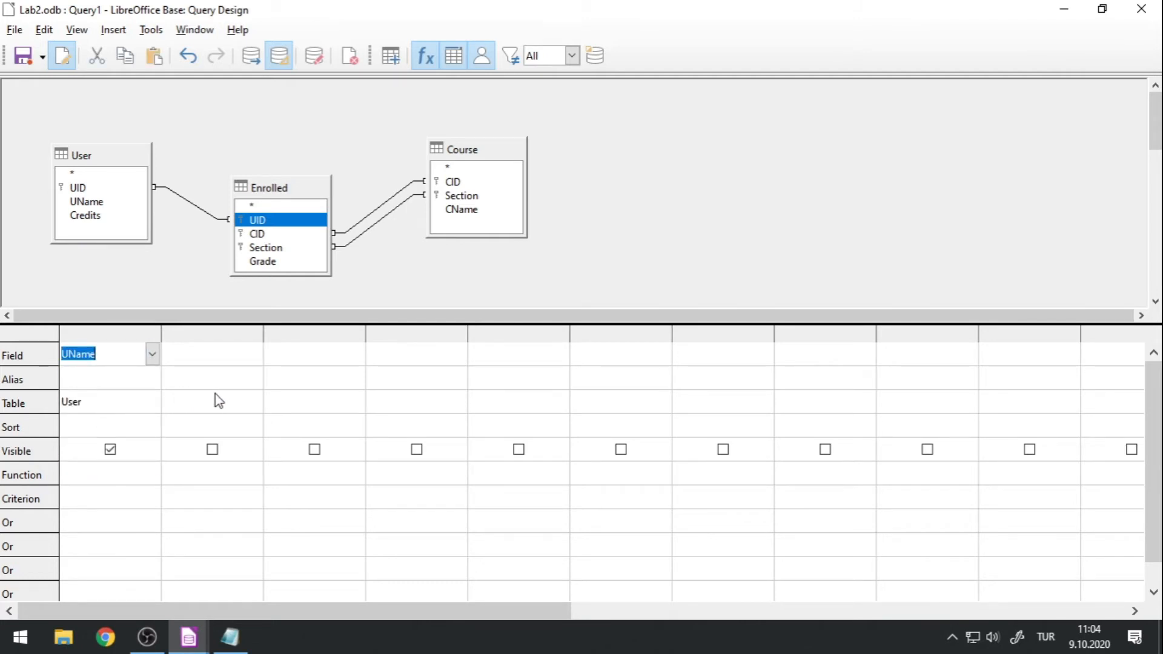
# Set the second column's table to User and its field to Credits.
pyautogui.click(253, 405)
pyautogui.click(253, 404)
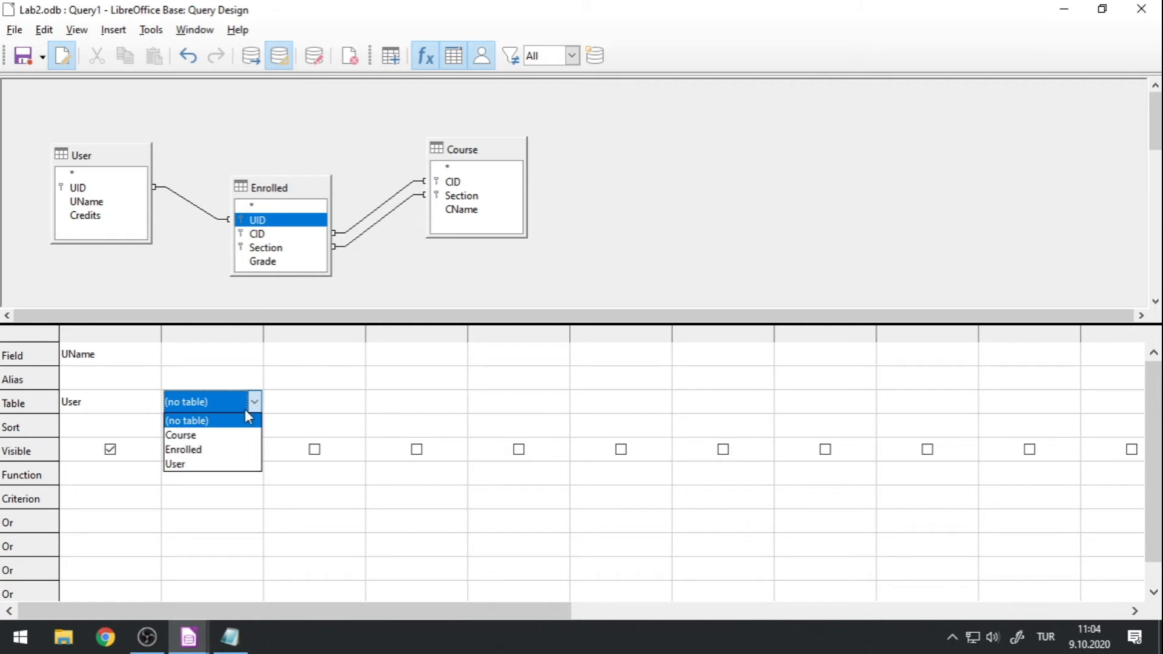
pyautogui.click(209, 464)
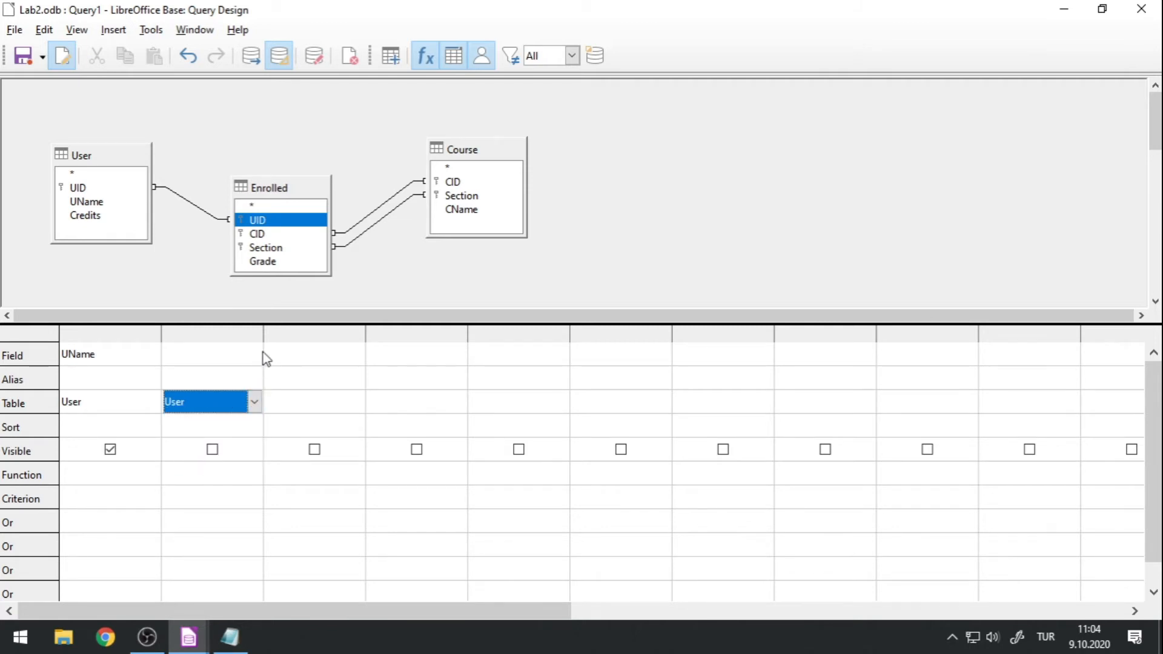
pyautogui.click(255, 354)
pyautogui.click(230, 415)
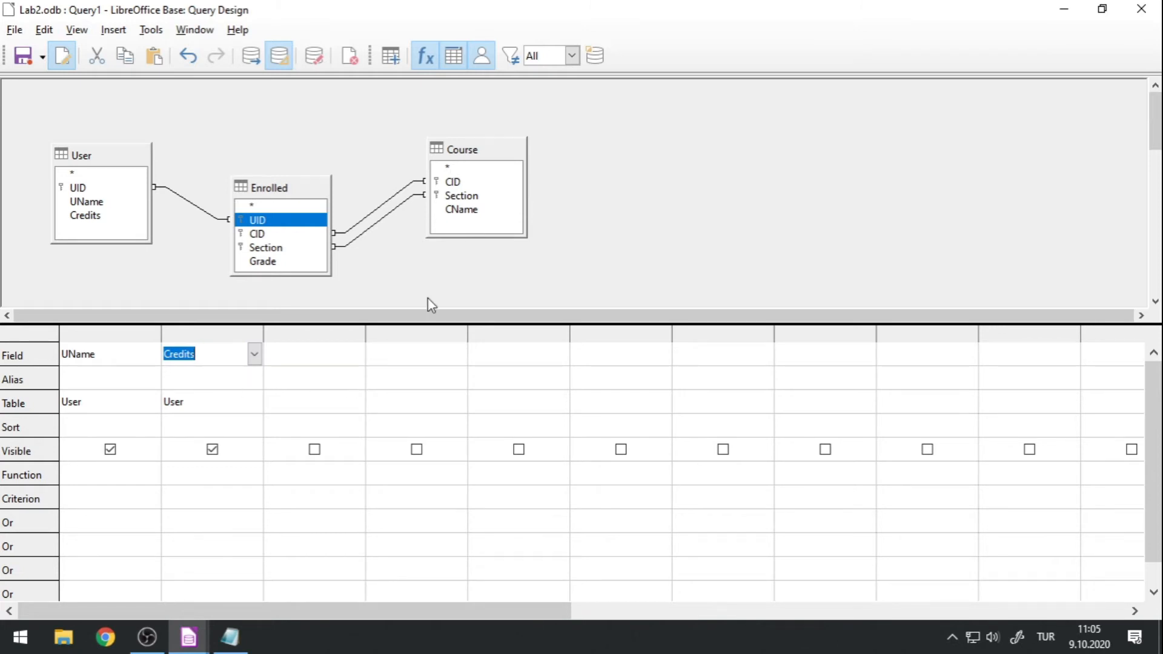
# Add the Course table's CName and Section fields as the third and fourth query columns.
pyautogui.click(355, 360)
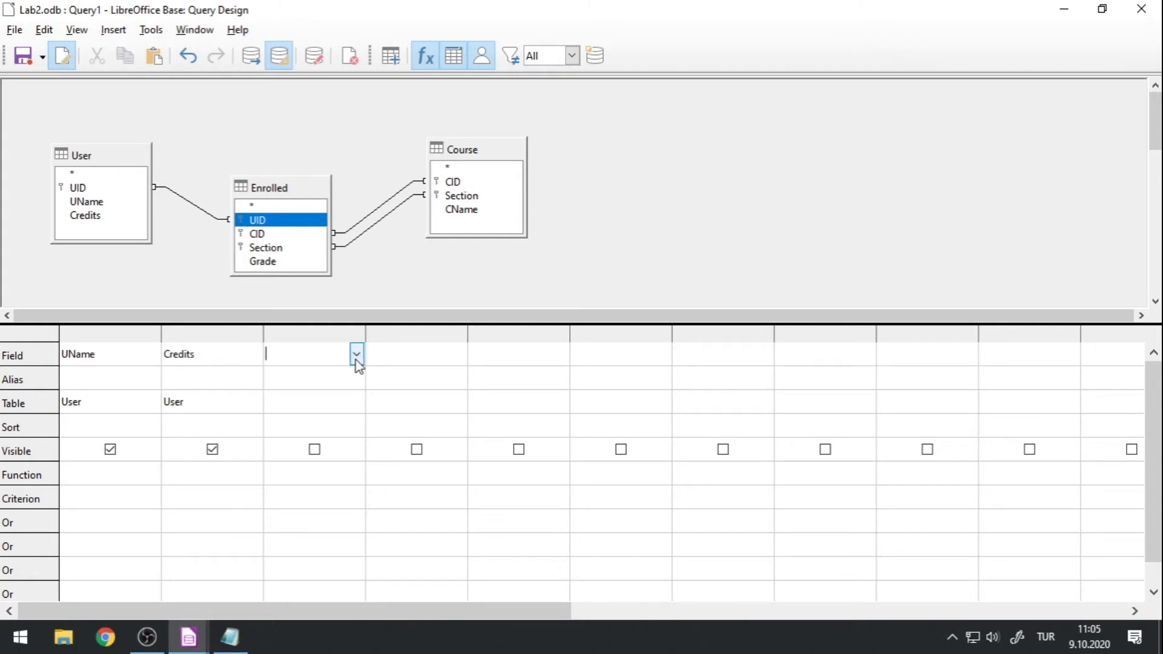
pyautogui.click(357, 353)
pyautogui.click(327, 416)
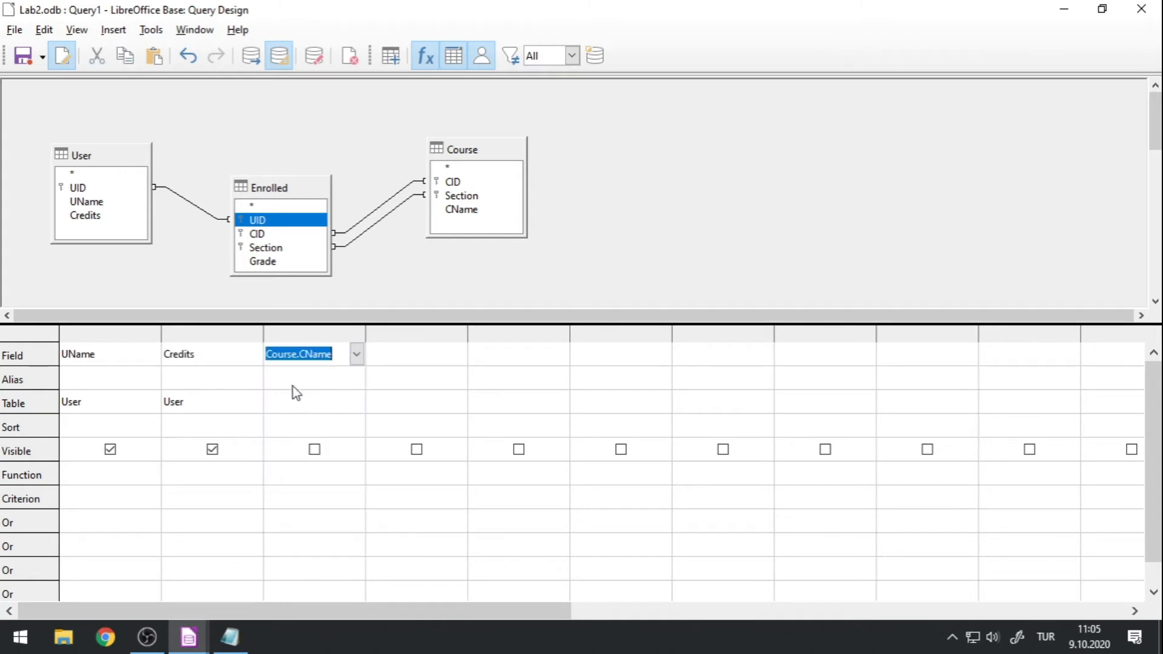
pyautogui.click(315, 401)
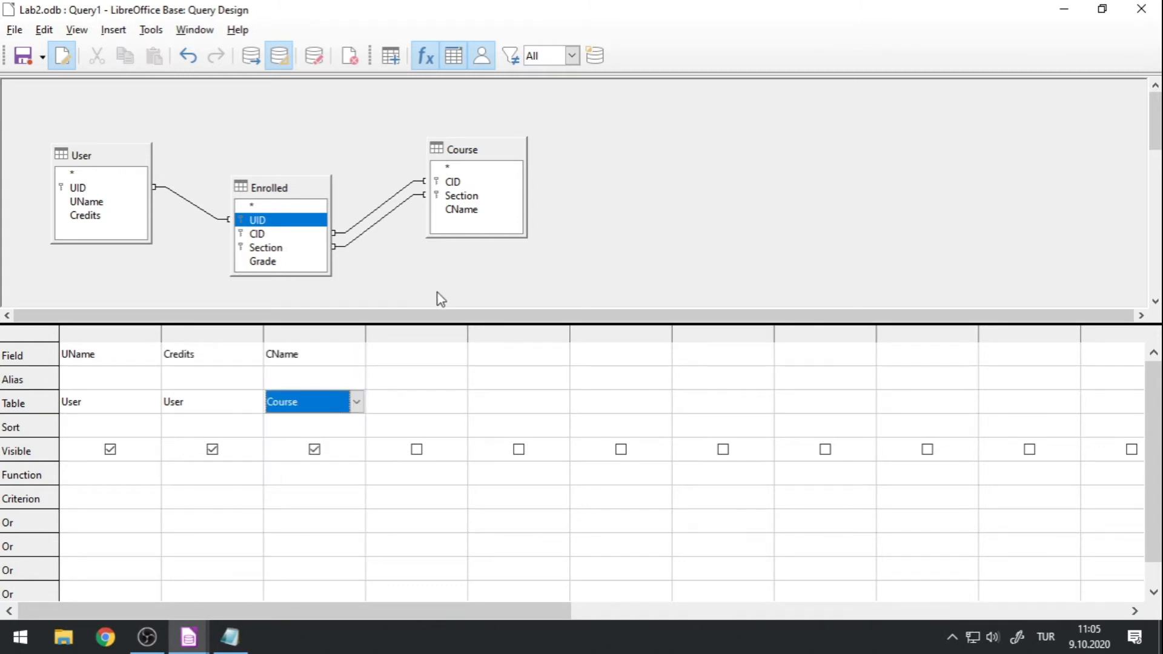
pyautogui.click(439, 357)
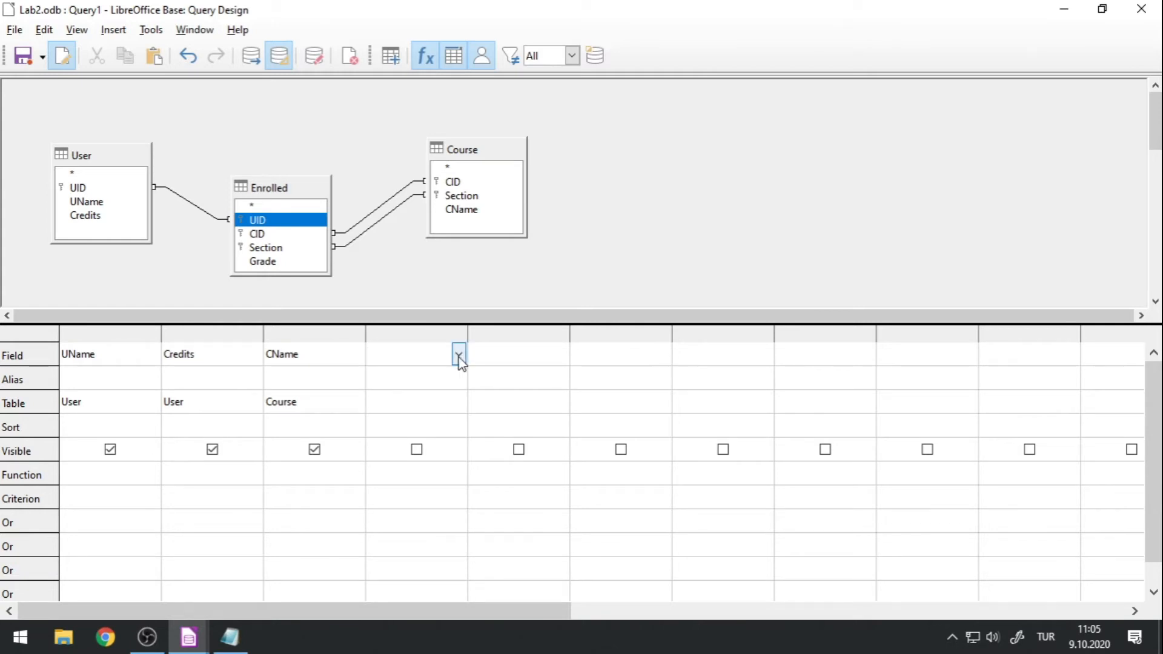
pyautogui.click(459, 355)
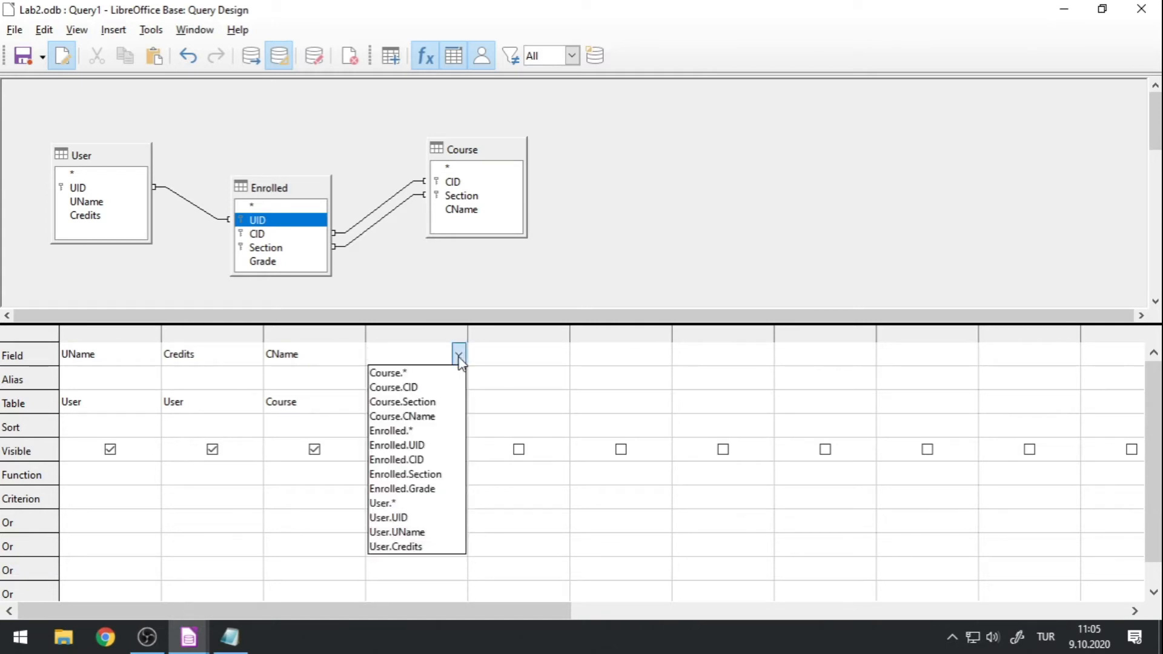
pyautogui.click(425, 401)
# Run the query, enlarge the results area and narrow the Credits column.
pyautogui.click(252, 56)
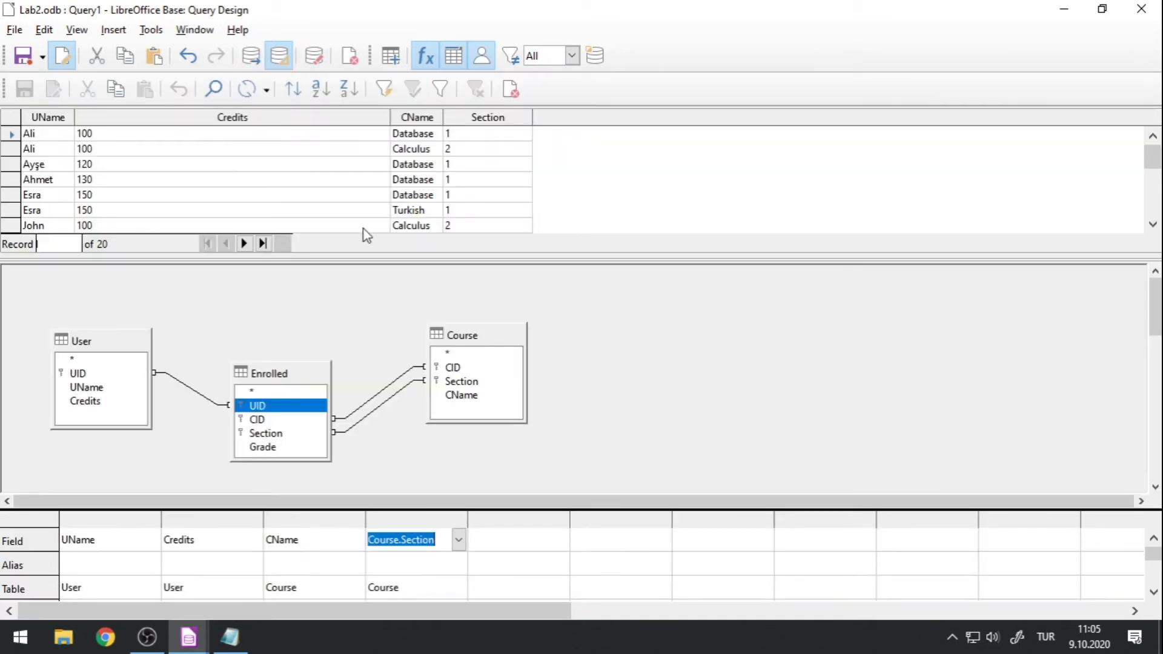
pyautogui.moveTo(384, 256); pyautogui.dragTo(381, 478)
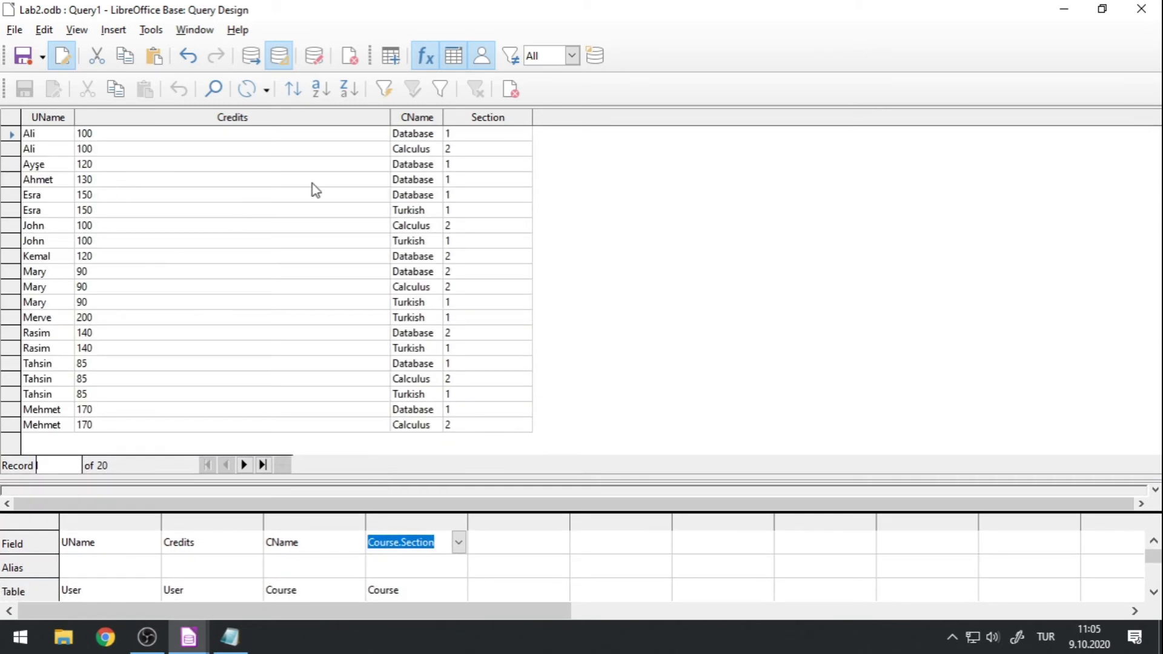
pyautogui.moveTo(391, 115); pyautogui.dragTo(219, 114)
# Shrink the results area and enlarge the table diagram area between the results and the criteria grid.
pyautogui.moveTo(285, 482); pyautogui.dragTo(317, 271)
pyautogui.click(304, 352)
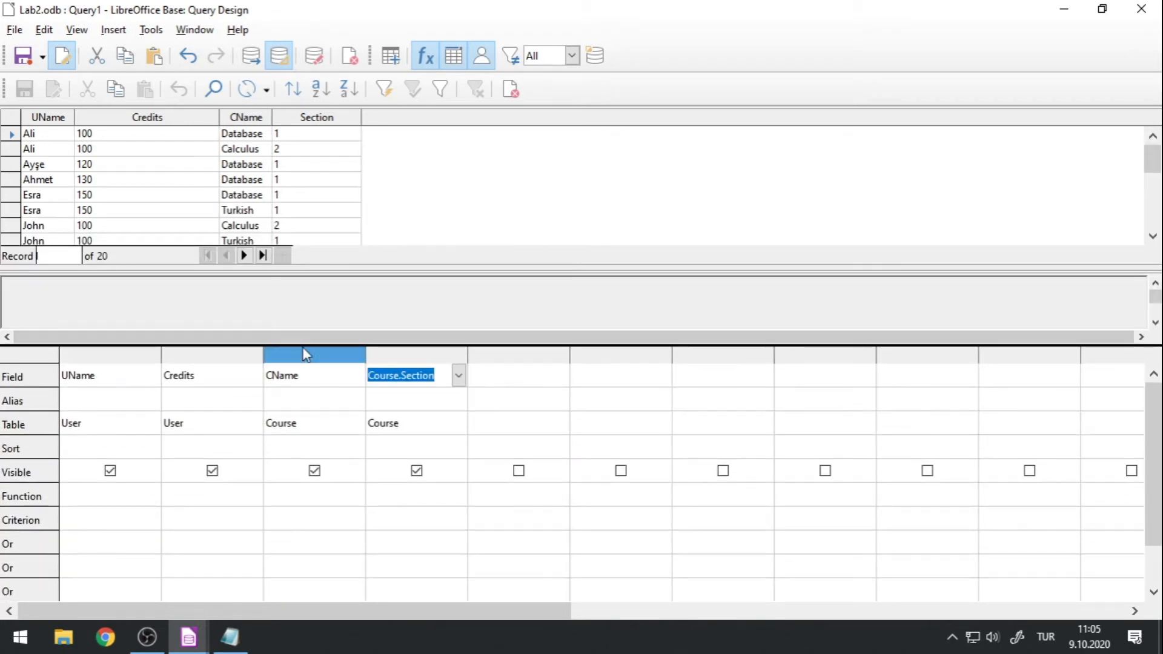
pyautogui.moveTo(329, 342); pyautogui.dragTo(340, 516)
# Move the User, Enrolled and Course tables slightly upward in the query diagram.
pyautogui.click(85, 384)
pyautogui.moveTo(74, 351); pyautogui.dragTo(68, 321)
pyautogui.moveTo(256, 397); pyautogui.dragTo(240, 365)
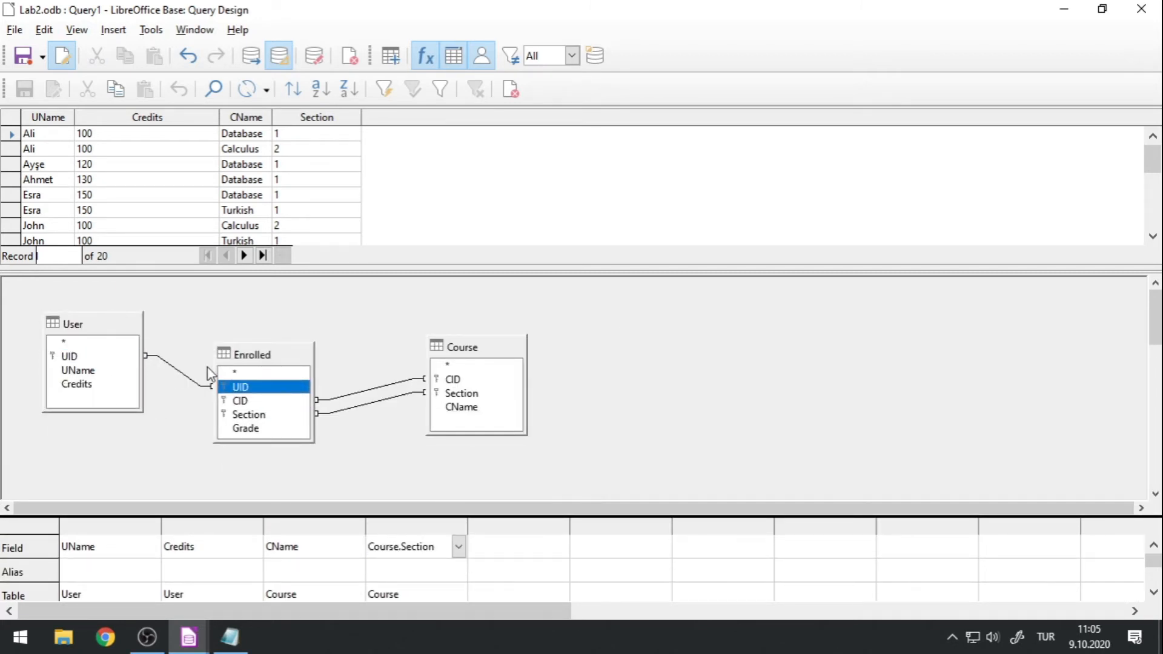
pyautogui.click(468, 332)
pyautogui.moveTo(468, 332); pyautogui.dragTo(468, 331)
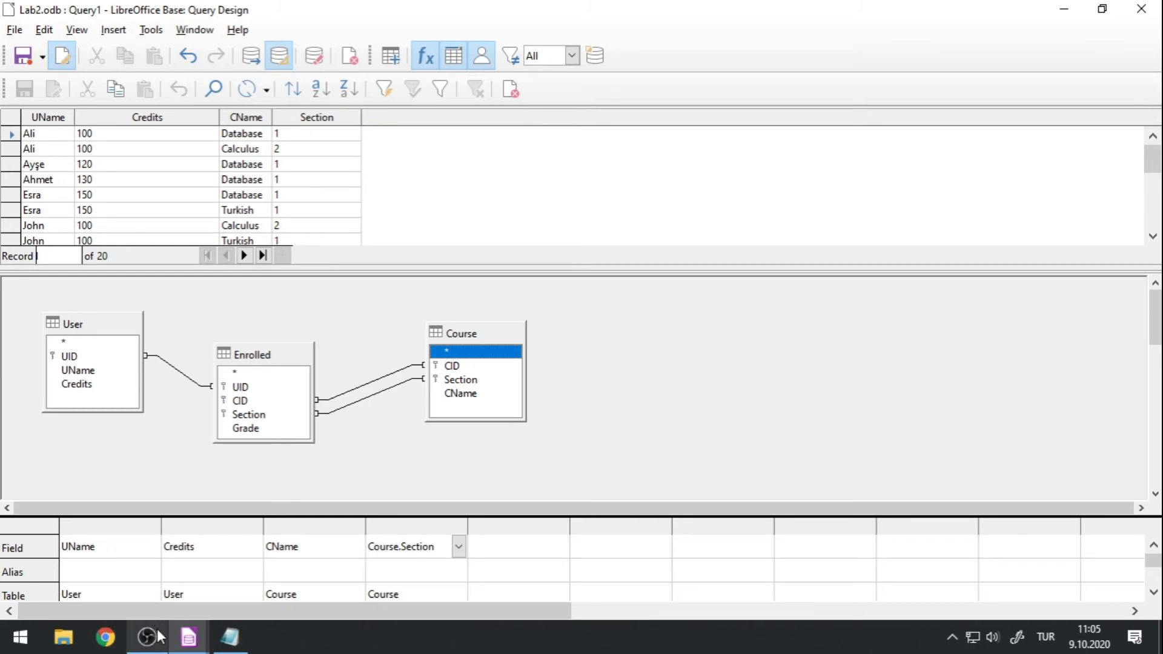
# Switch to the main Lab2 database window and open the Enrolled table's data.
pyautogui.moveTo(188, 636)
pyautogui.click(150, 598)
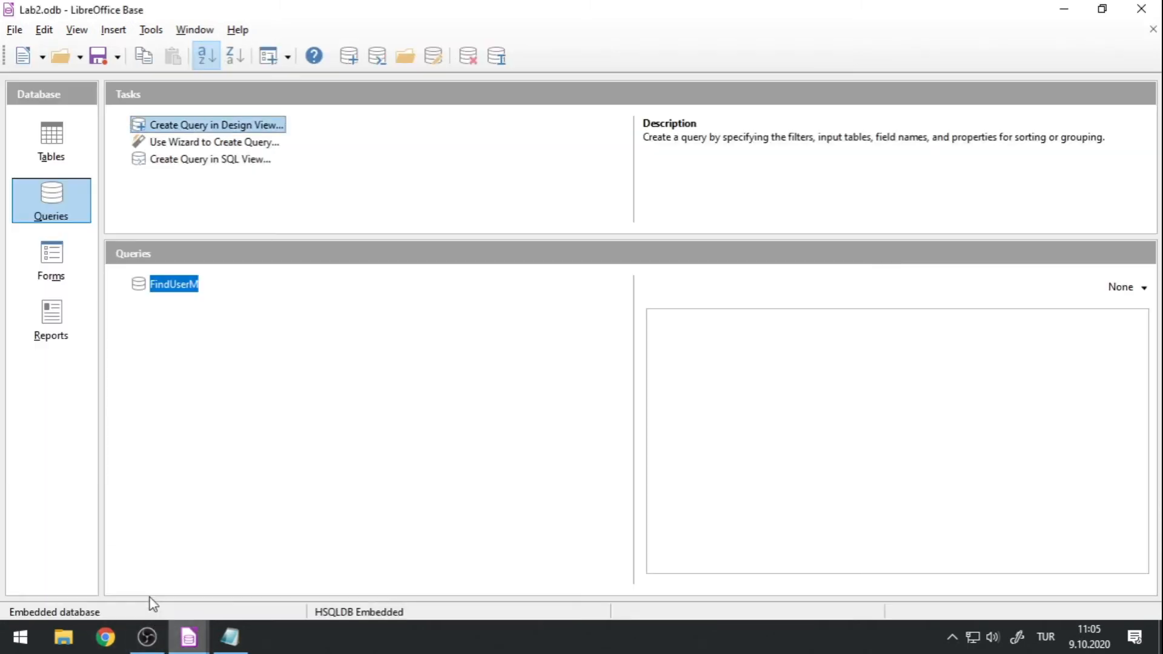
pyautogui.click(38, 140)
pyautogui.doubleClick(170, 301)
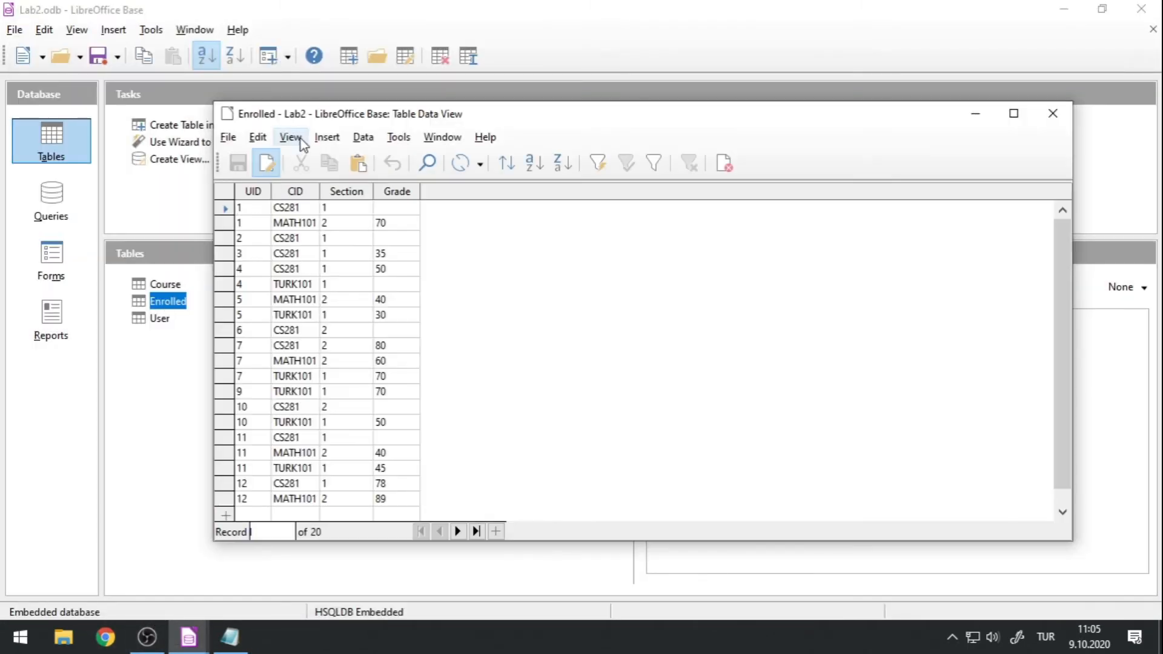
# Return to the query design and place the Enrolled data window over it, leaving the User and Enrolled tables in view.
pyautogui.moveTo(194, 633)
pyautogui.click(99, 582)
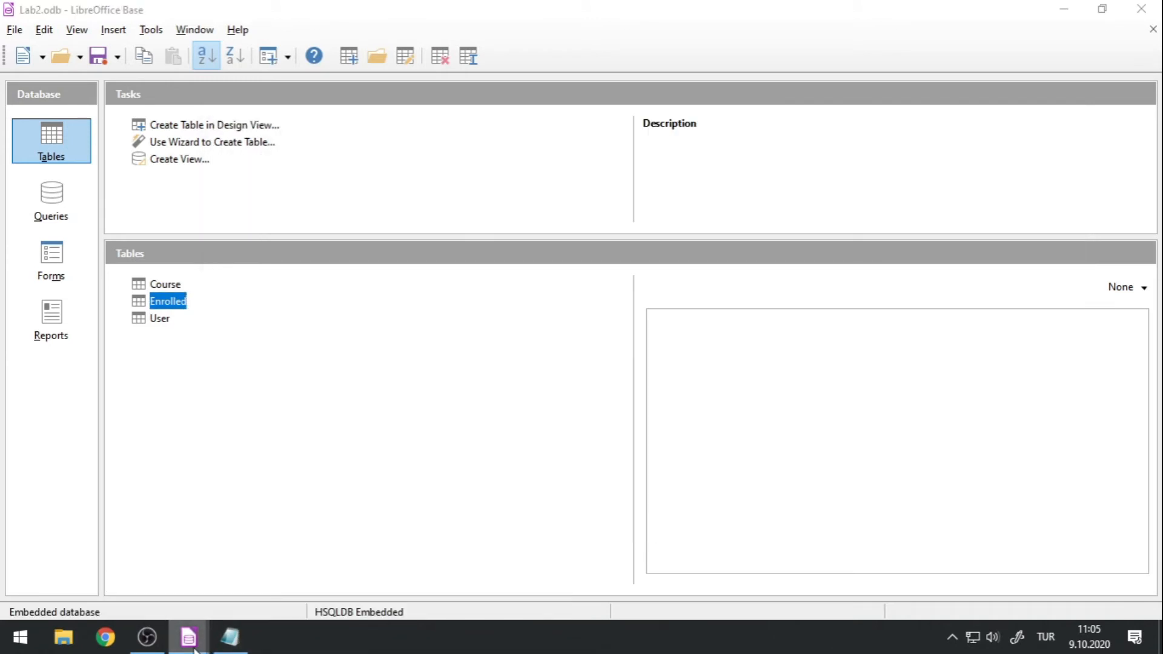
pyautogui.click(431, 572)
pyautogui.click(239, 587)
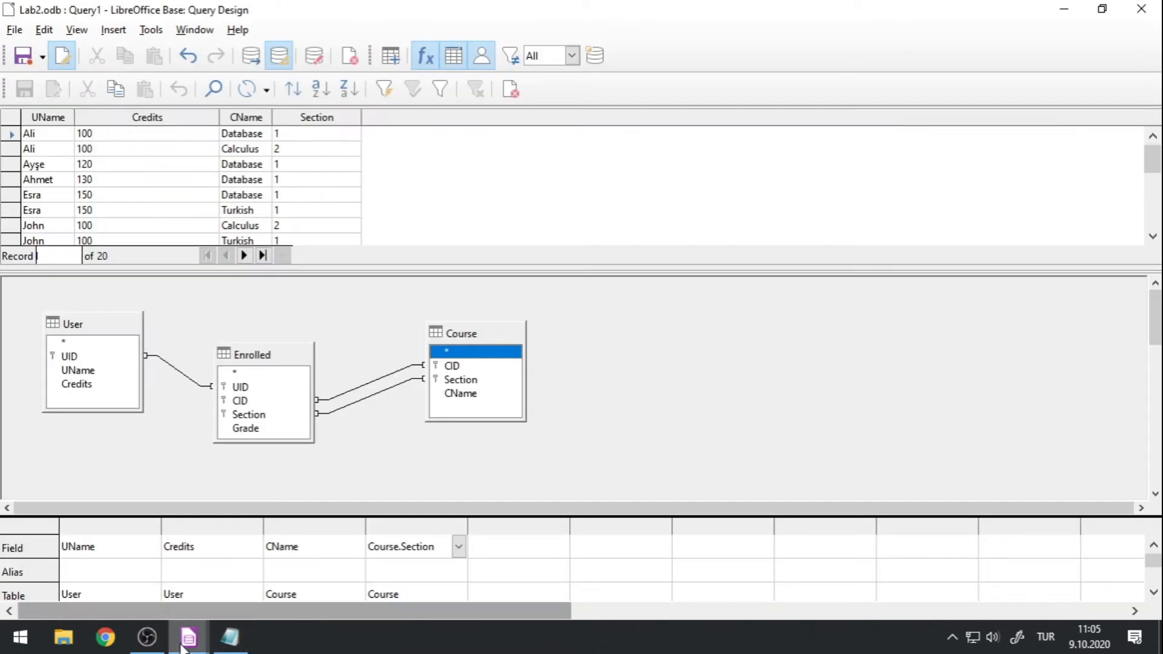
pyautogui.click(462, 558)
pyautogui.moveTo(300, 119); pyautogui.dragTo(483, 167)
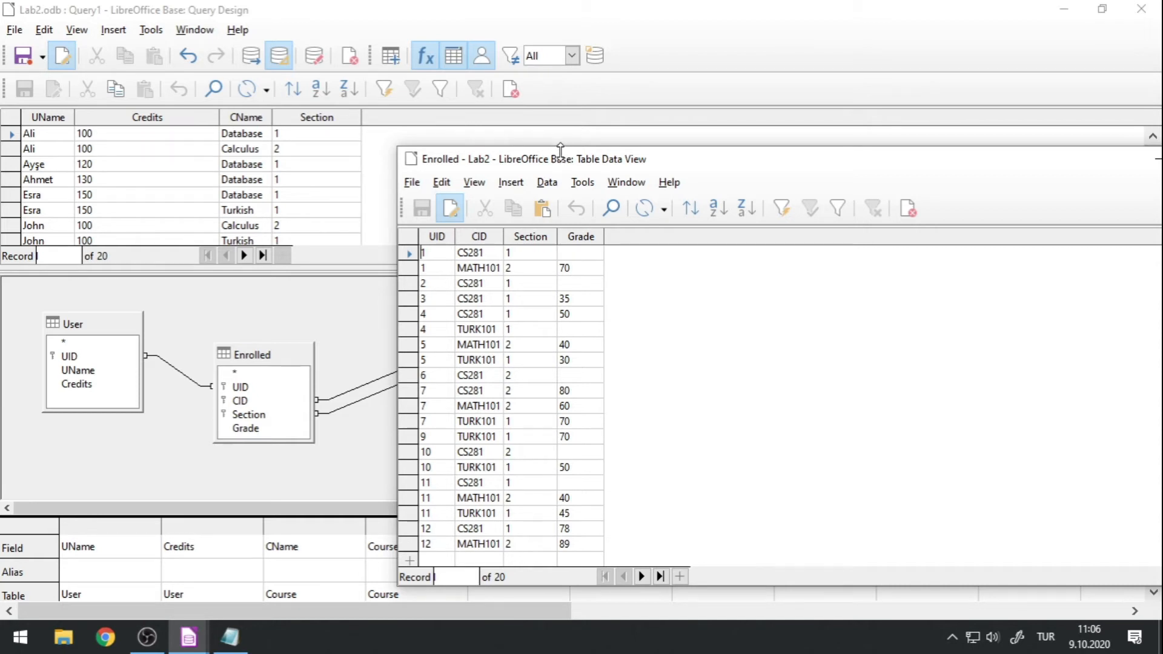
# Close the Enrolled table's data window and enlarge the query's criteria grid until its criterion rows show.
pyautogui.moveTo(556, 147); pyautogui.dragTo(378, 176)
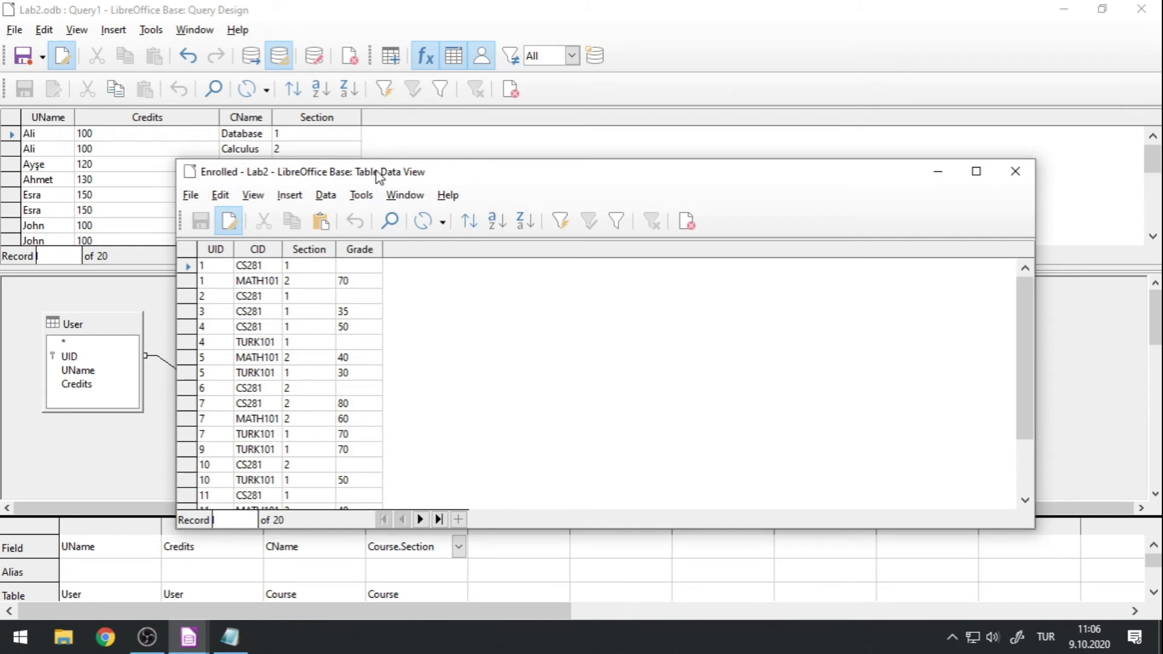
pyautogui.click(1015, 171)
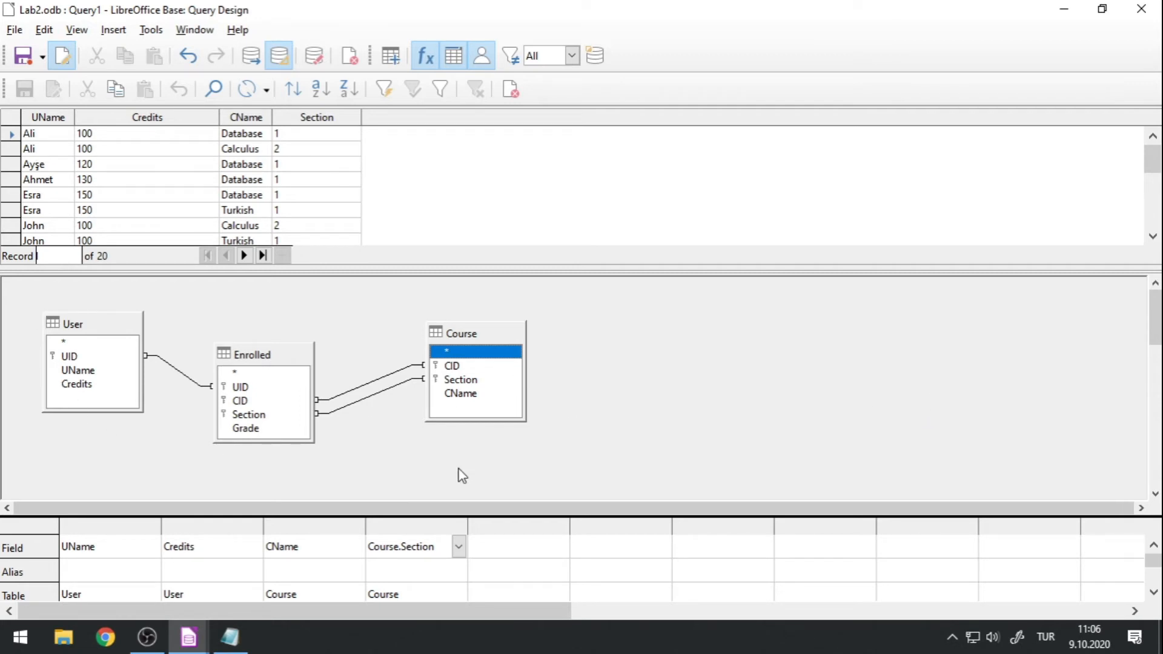
pyautogui.moveTo(462, 522); pyautogui.dragTo(457, 347)
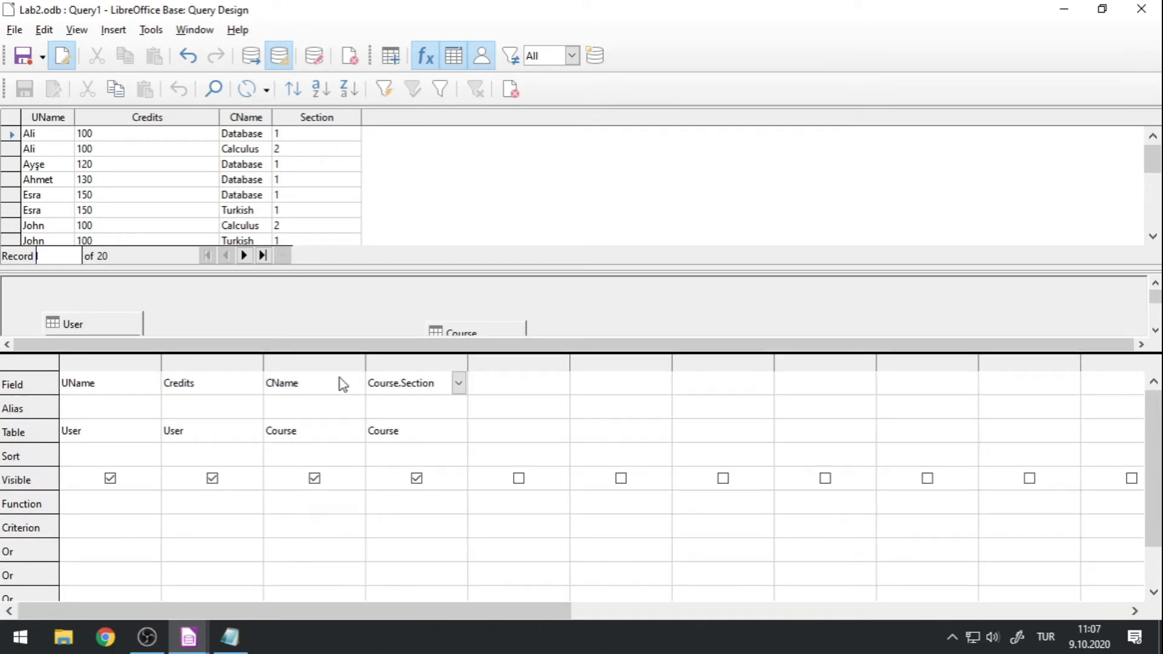
# Set the criterion of the Credits column to >130 and run the query.
pyautogui.click(202, 527)
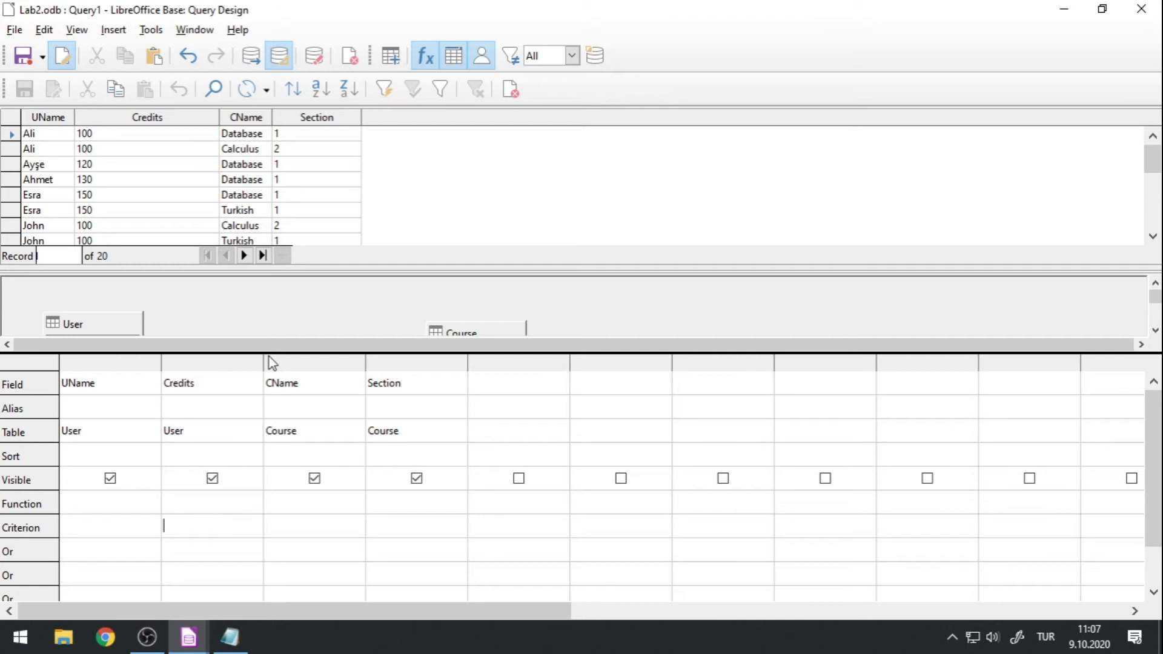
pyautogui.write('120')
pyautogui.press('BackSpace')
pyautogui.write('30')
pyautogui.click(253, 56)
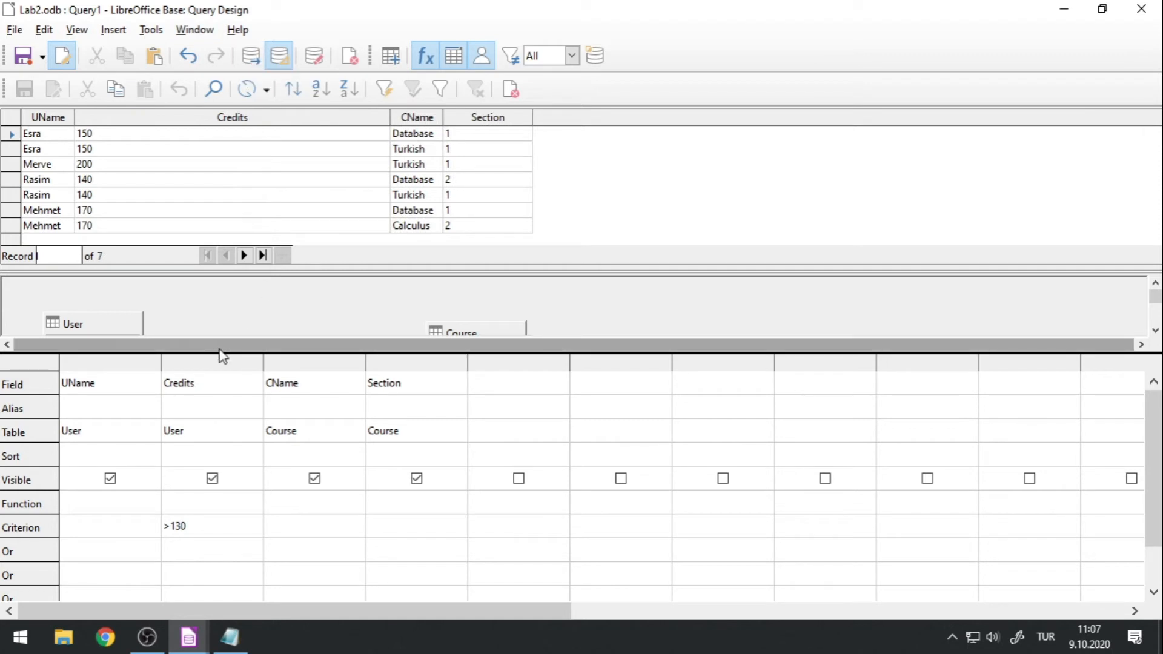
# Resize the query design areas so the full table diagram shows beneath the results, shrinking the criteria grid.
pyautogui.moveTo(217, 353); pyautogui.dragTo(215, 470)
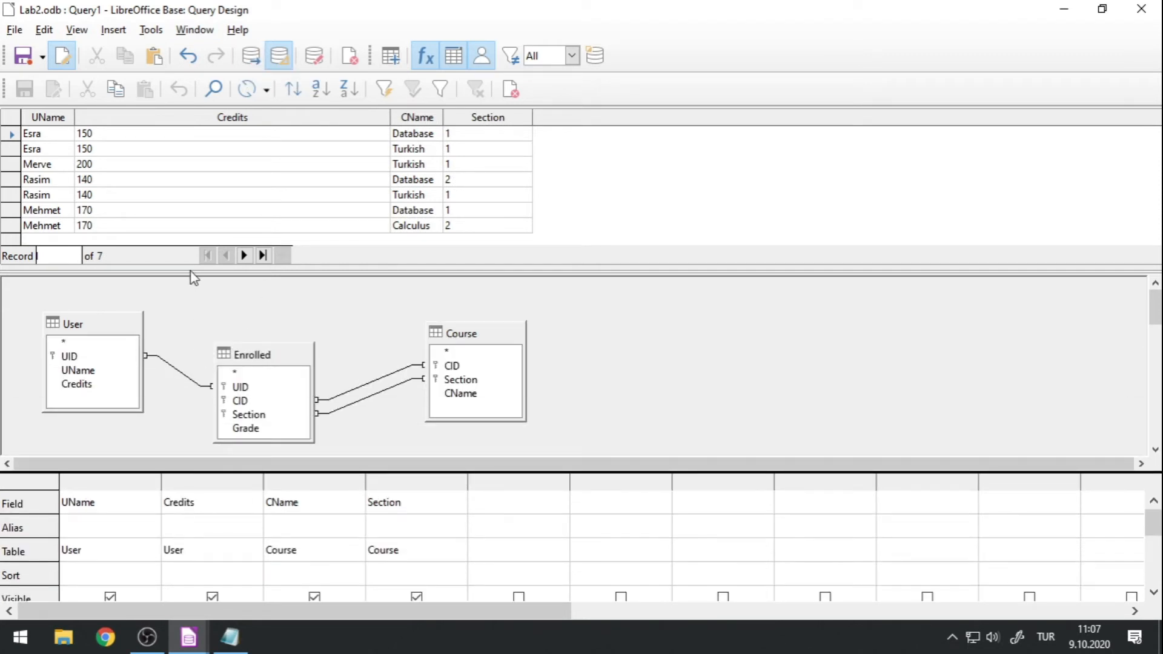
pyautogui.moveTo(191, 267); pyautogui.dragTo(191, 335)
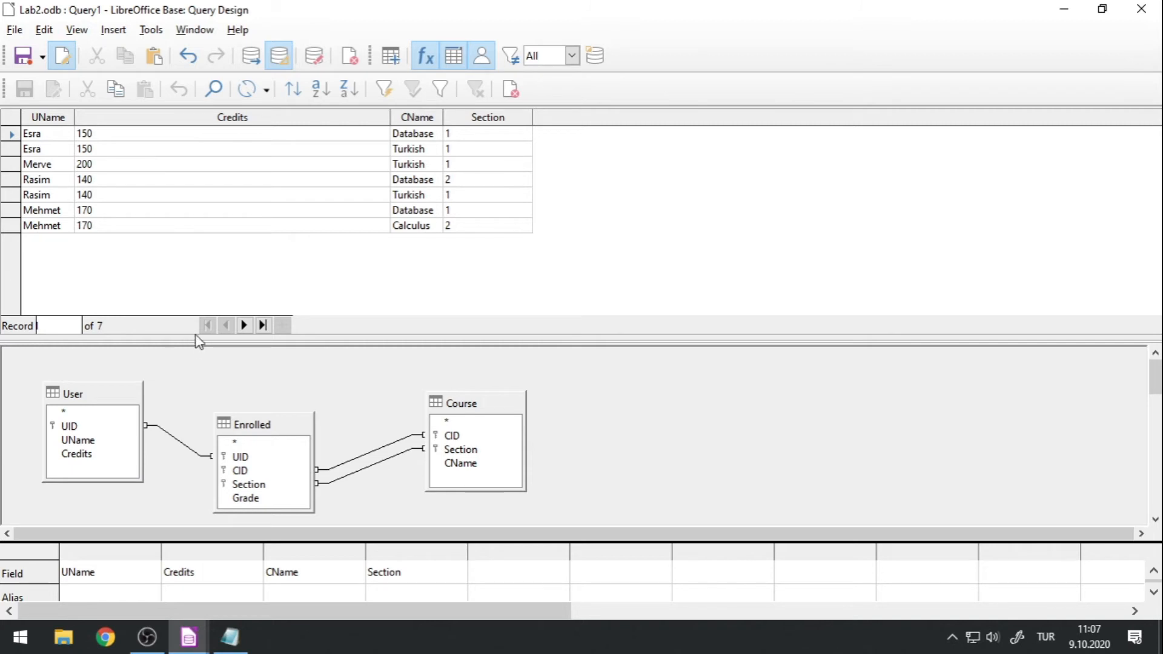
pyautogui.moveTo(195, 337); pyautogui.dragTo(195, 257)
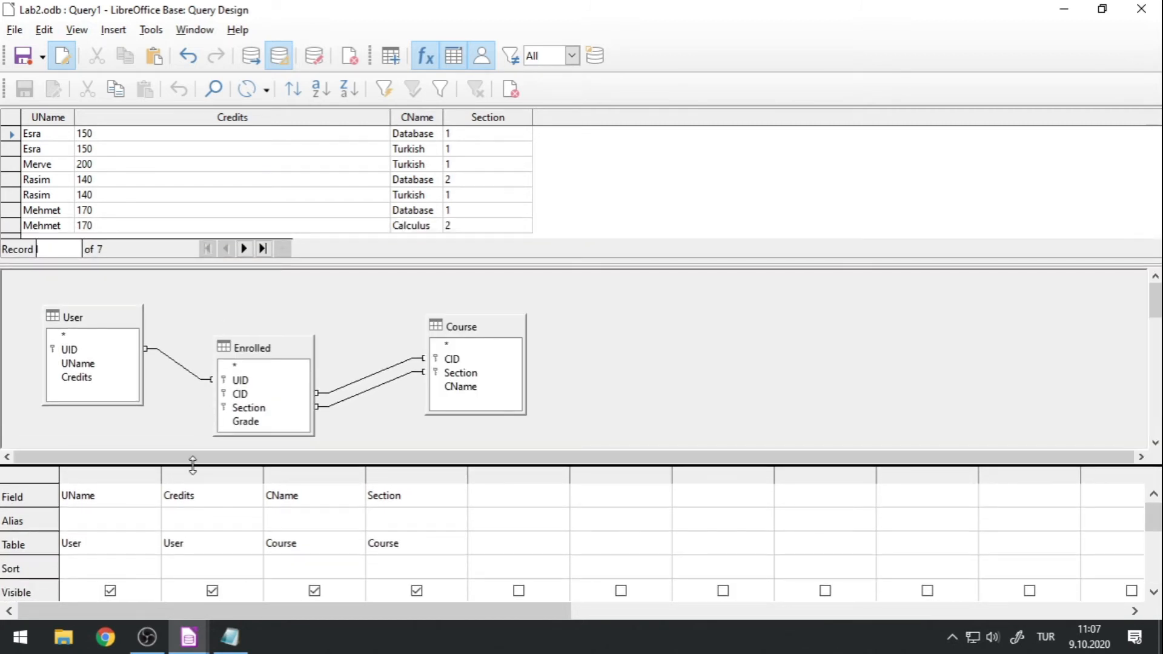
pyautogui.moveTo(193, 465); pyautogui.dragTo(190, 533)
# Open the properties of the join between User and Enrolled, review the available join types, and close them without changes.
pyautogui.click(179, 368)
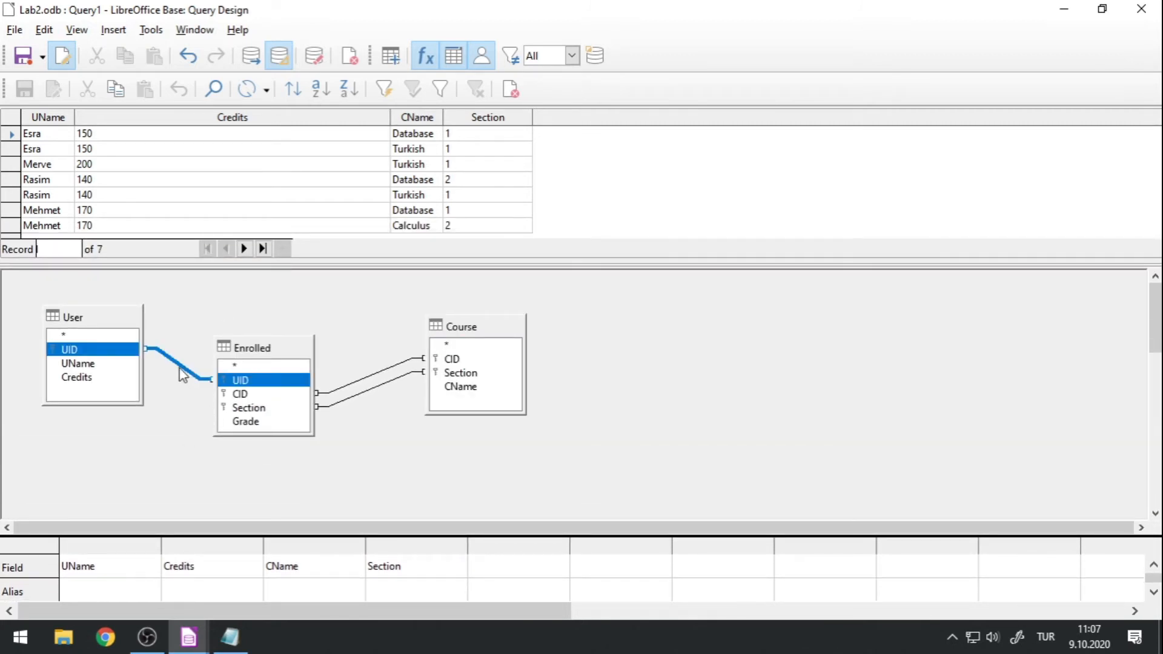
pyautogui.doubleClick(179, 370)
pyautogui.click(672, 195)
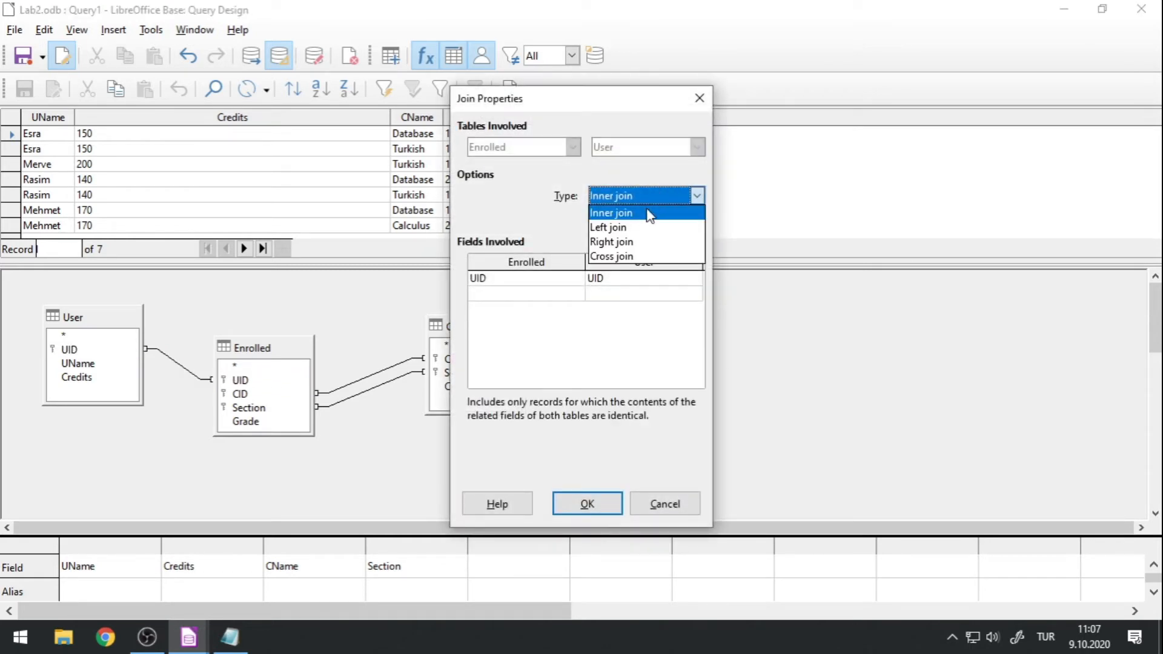
pyautogui.click(630, 177)
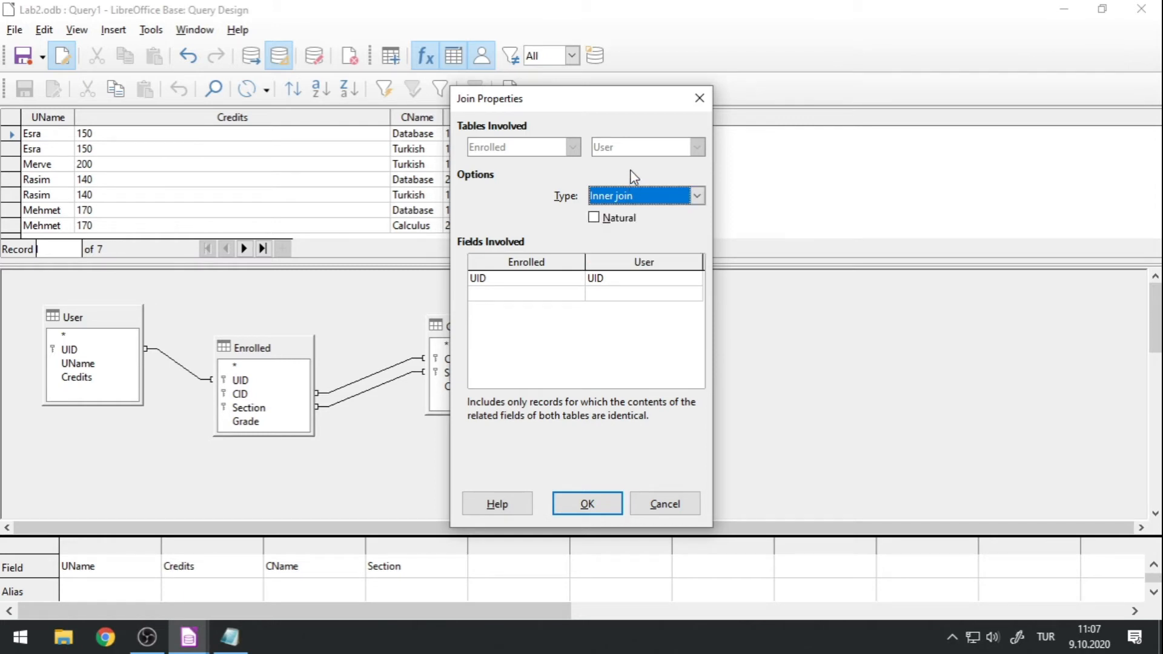
pyautogui.moveTo(632, 104); pyautogui.dragTo(635, 136)
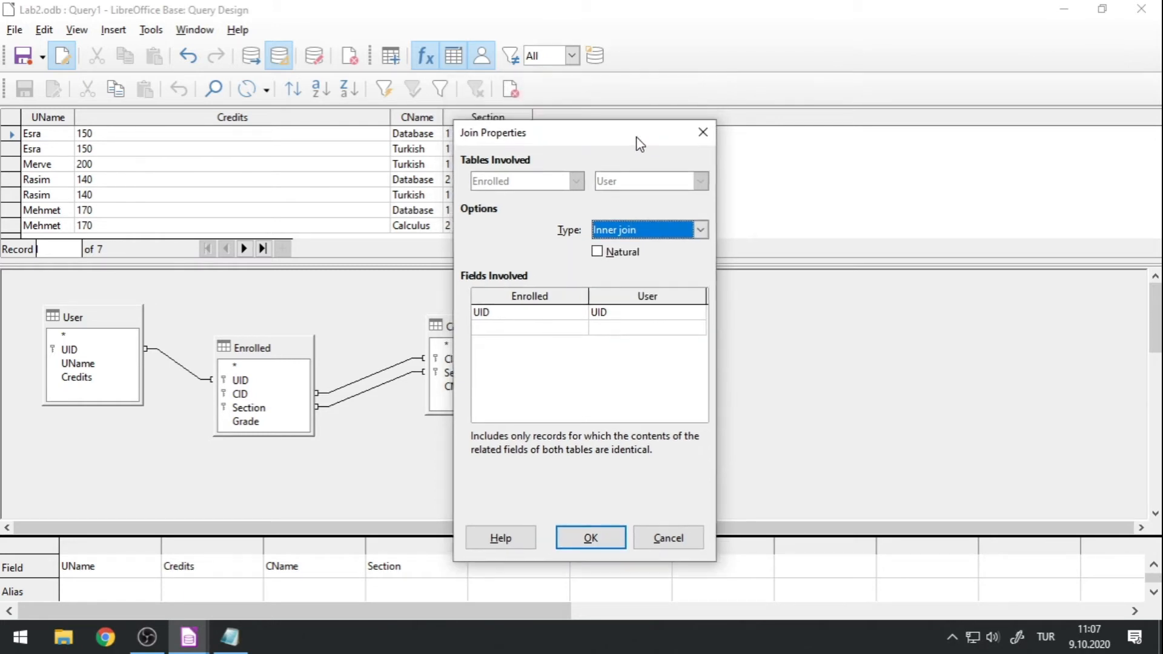
pyautogui.click(702, 136)
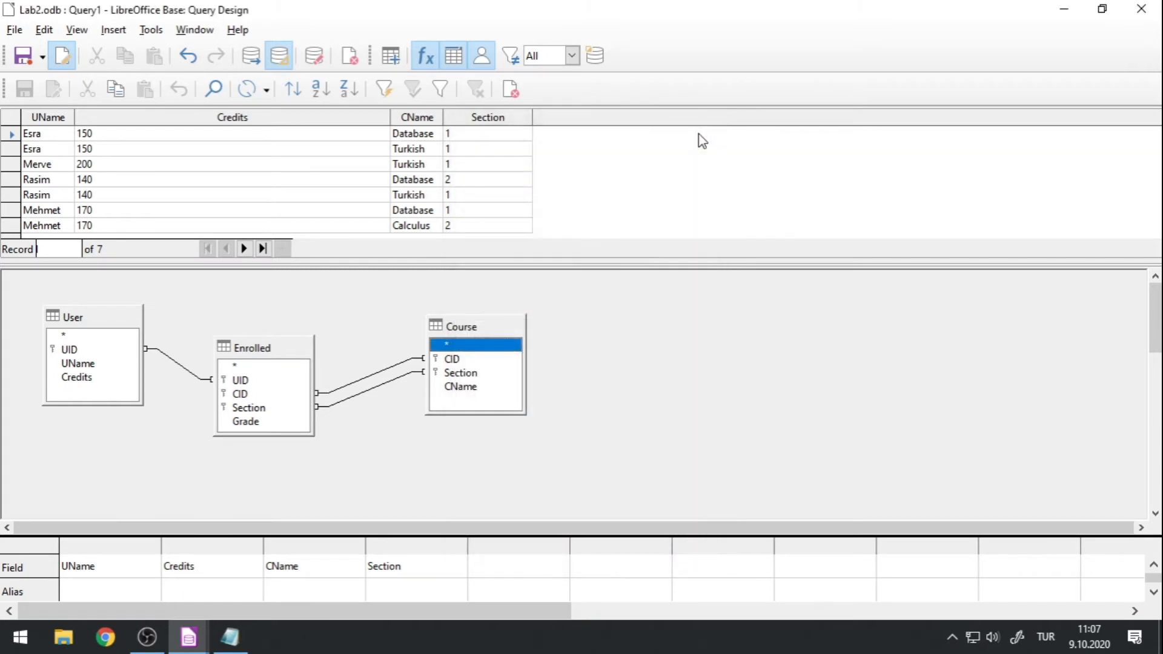
# Delete the join between the User and Enrolled tables, rerun the query and look through the enlarged results.
pyautogui.click(180, 371)
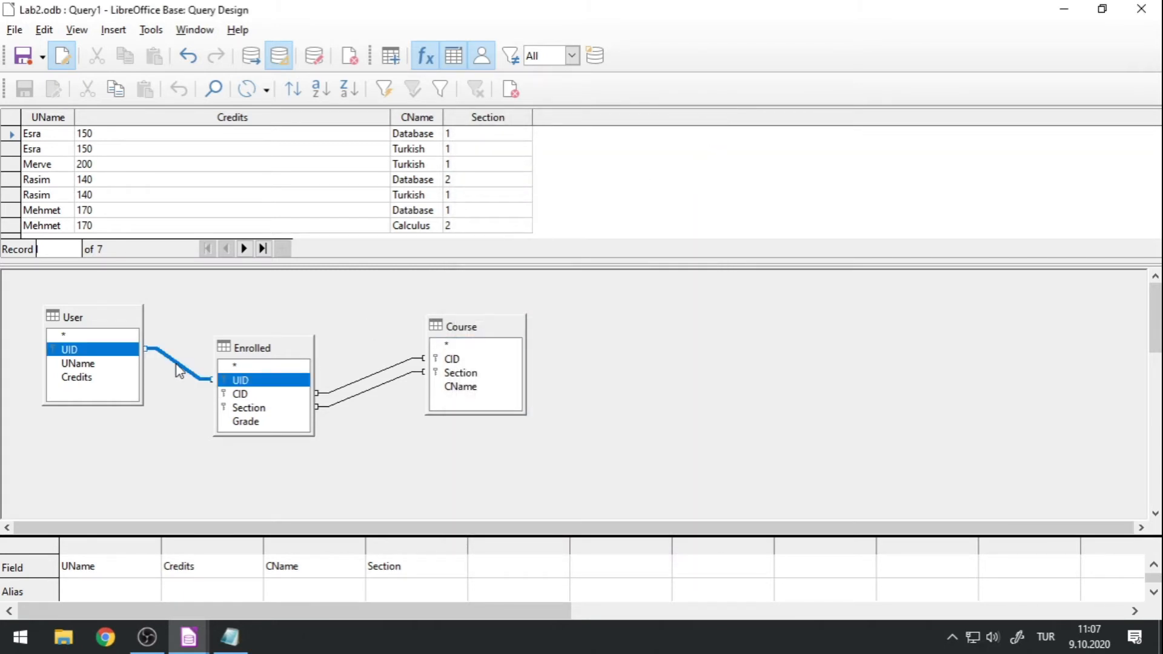
pyautogui.press('Delete')
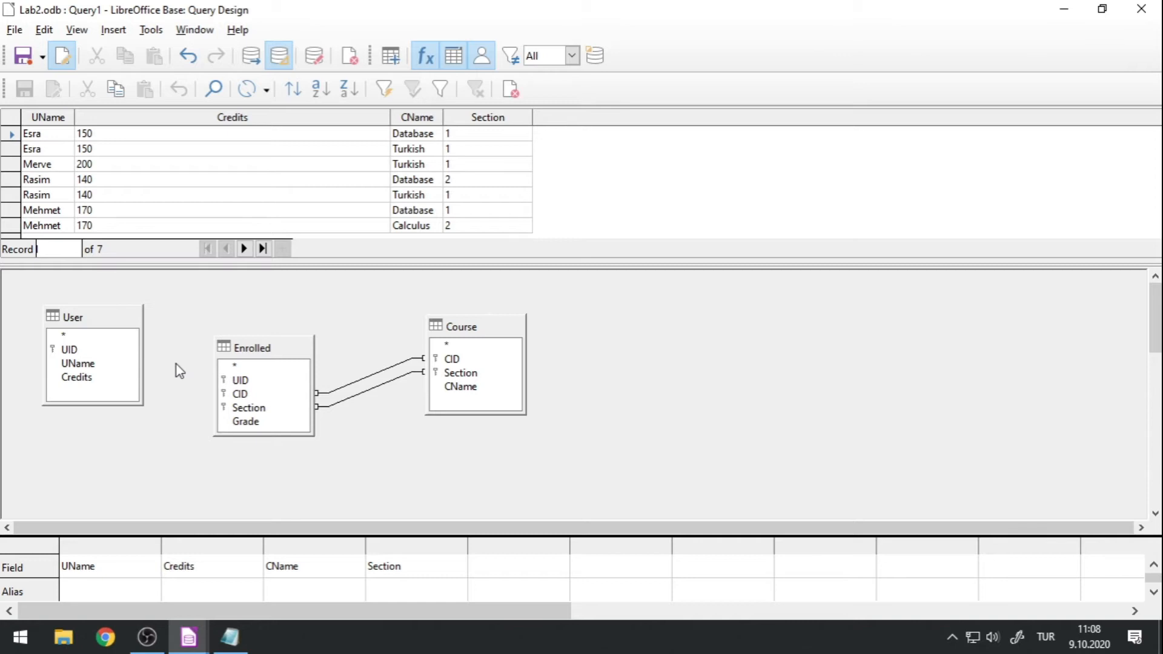
pyautogui.click(250, 56)
pyautogui.moveTo(257, 260); pyautogui.dragTo(228, 542)
pyautogui.moveTo(1152, 230)
pyautogui.mouseDown()
pyautogui.moveTo(1135, 521)
pyautogui.moveTo(1145, 176)
pyautogui.mouseUp()
# Delete the Course table from the query diagram and reposition the Enrolled and User tables side by side.
pyautogui.moveTo(498, 547); pyautogui.dragTo(506, 184)
pyautogui.moveTo(475, 277); pyautogui.dragTo(448, 412)
pyautogui.click(469, 262)
pyautogui.press('Delete')
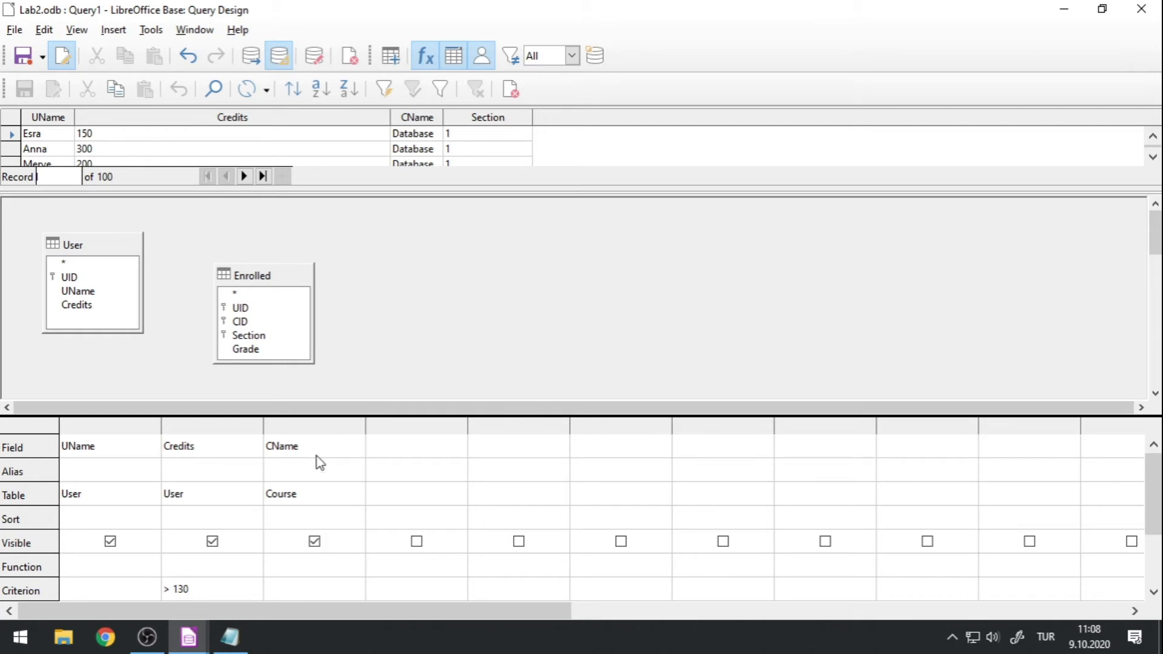
pyautogui.moveTo(246, 276); pyautogui.dragTo(393, 241)
pyautogui.moveTo(116, 242); pyautogui.dragTo(277, 245)
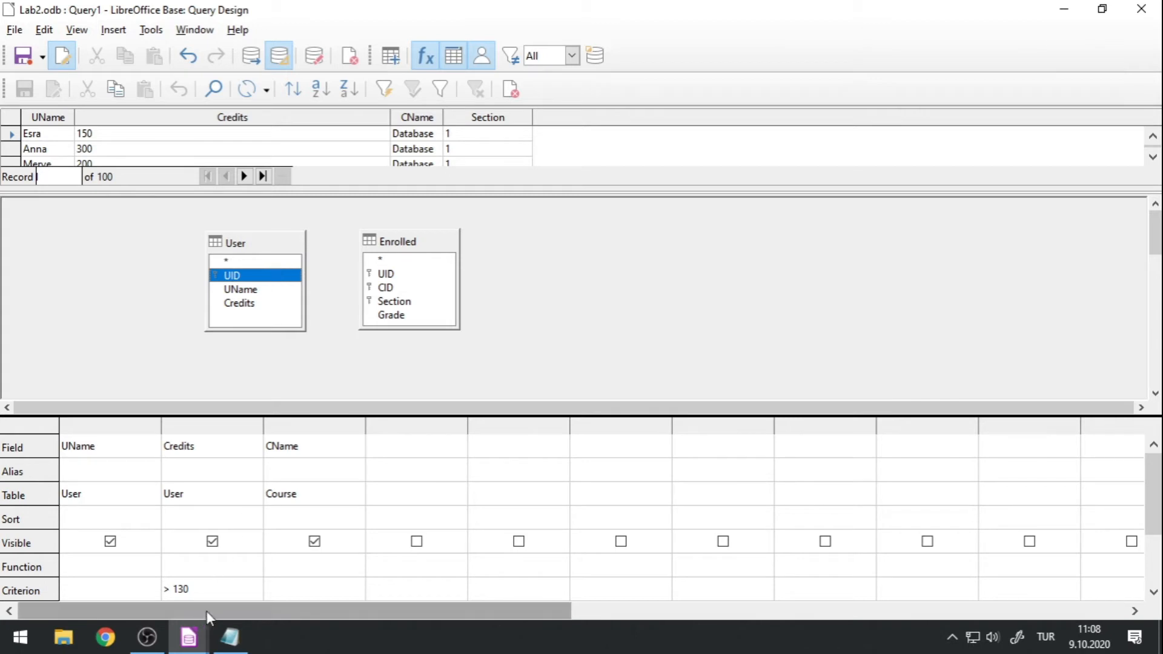
# Clear the criterion from the Credits column.
pyautogui.click(210, 591)
pyautogui.moveTo(210, 591); pyautogui.dragTo(159, 595)
pyautogui.press('Delete')
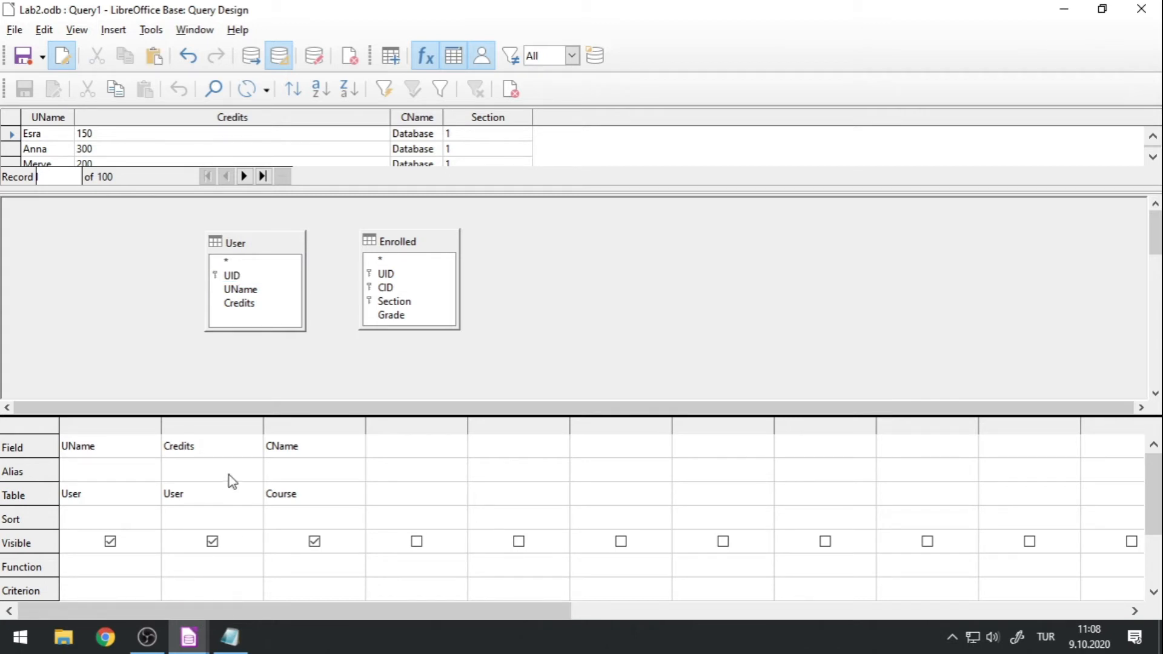
# Change the first two query columns to the UID and UName fields of the User table.
pyautogui.click(147, 496)
pyautogui.click(153, 448)
pyautogui.click(152, 447)
pyautogui.click(126, 484)
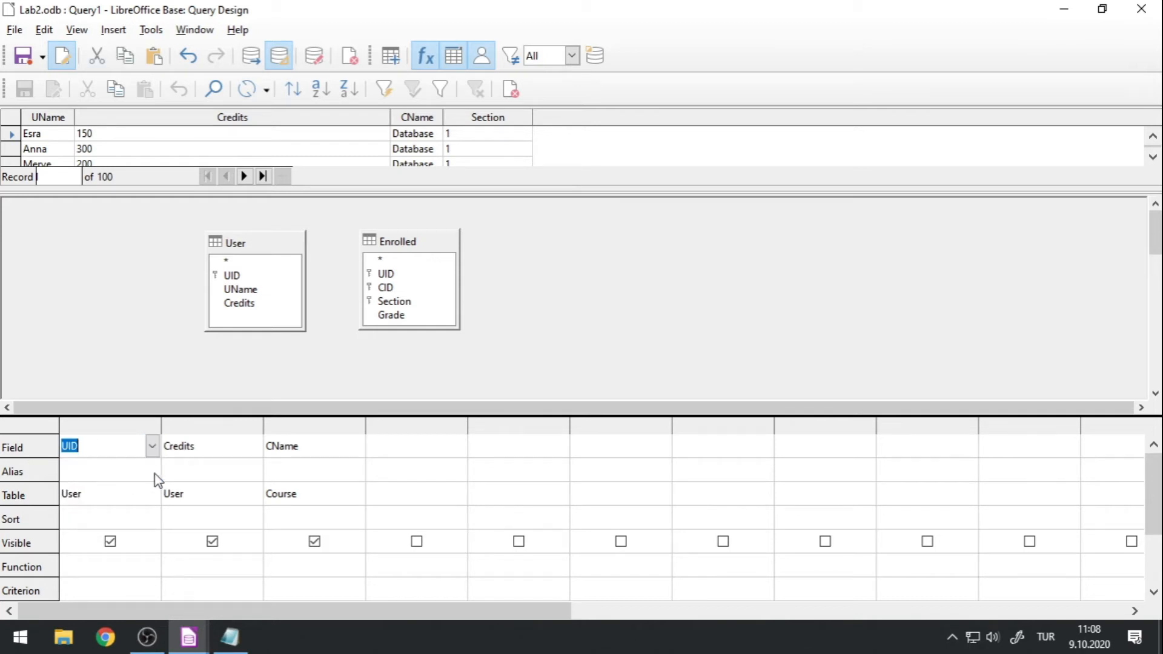
pyautogui.click(237, 498)
pyautogui.click(255, 447)
pyautogui.click(225, 491)
# Change the third query column to the UID field of the Enrolled table.
pyautogui.click(330, 496)
pyautogui.click(356, 493)
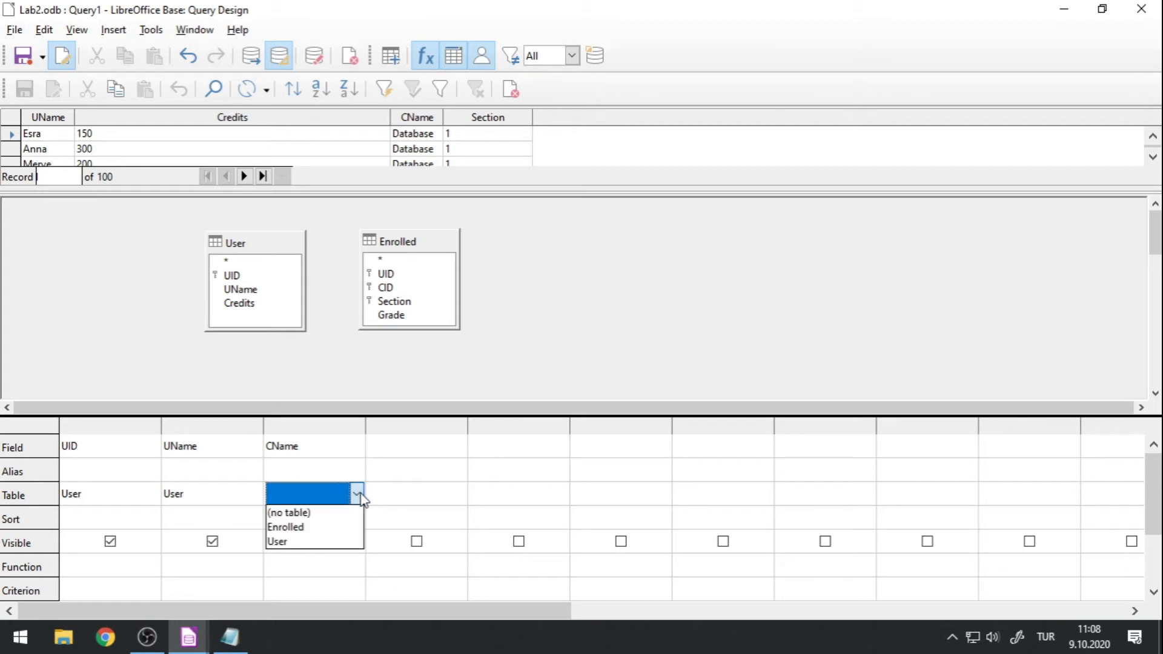
pyautogui.click(329, 527)
pyautogui.click(354, 446)
pyautogui.click(357, 446)
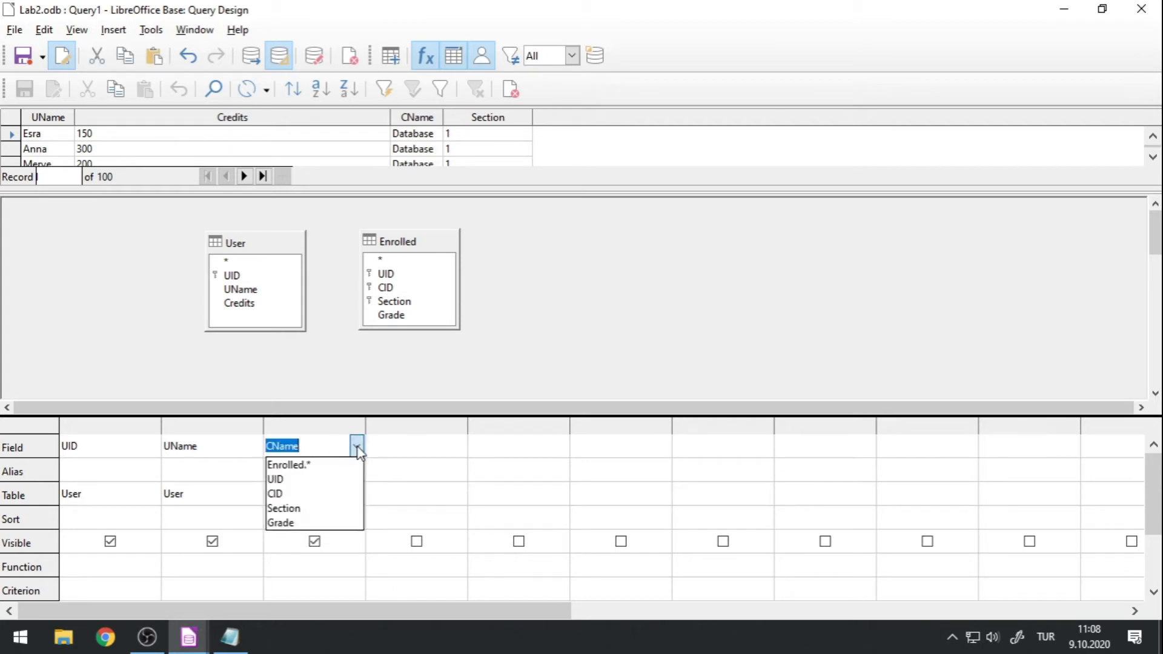
pyautogui.click(337, 480)
# Fill the fourth query column with the CID field of the Enrolled table.
pyautogui.click(433, 491)
pyautogui.click(458, 492)
pyautogui.click(436, 522)
pyautogui.click(459, 449)
pyautogui.click(459, 450)
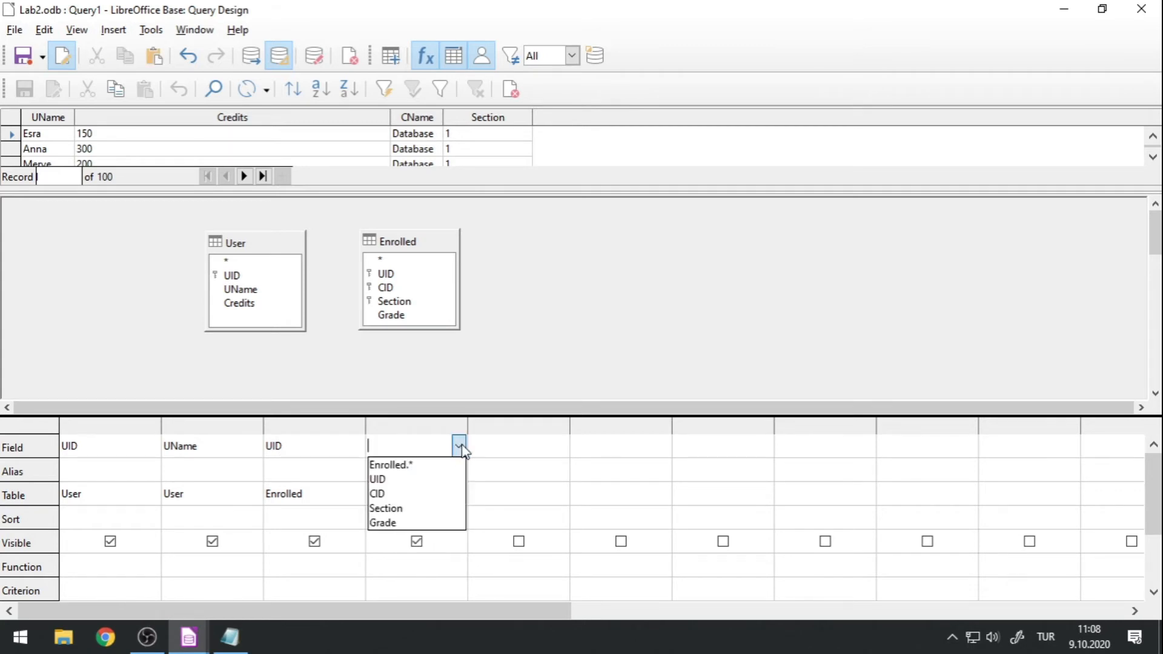
pyautogui.click(432, 493)
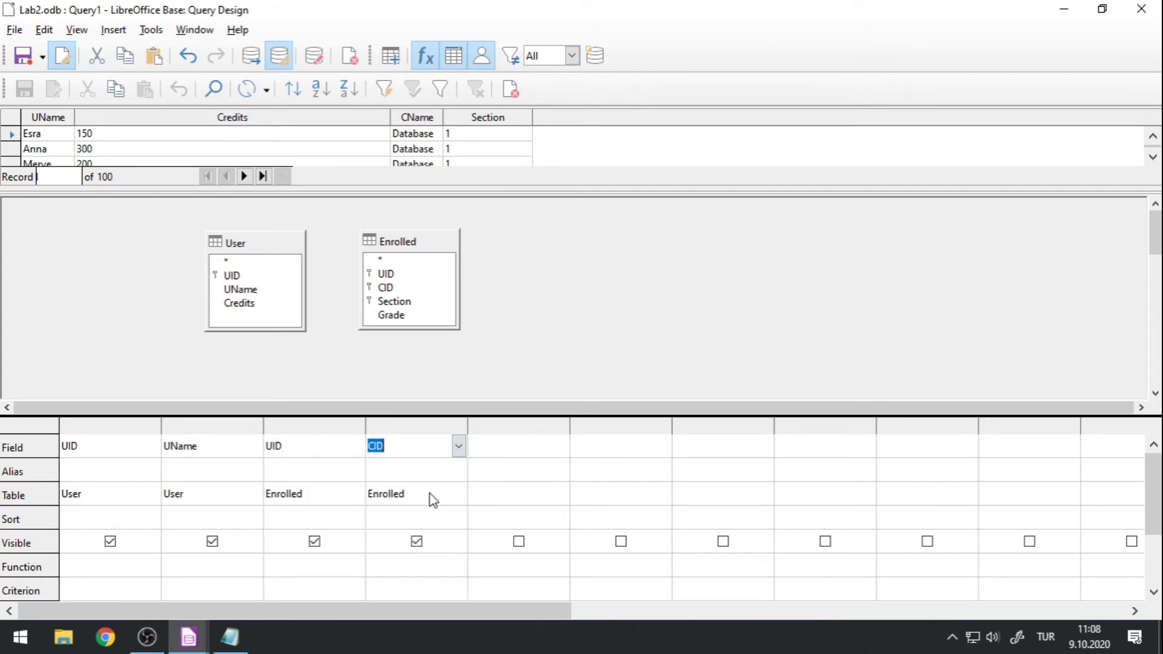
# Run the query and enlarge the results area down to the criteria grid.
pyautogui.click(251, 56)
pyautogui.moveTo(261, 192); pyautogui.dragTo(242, 519)
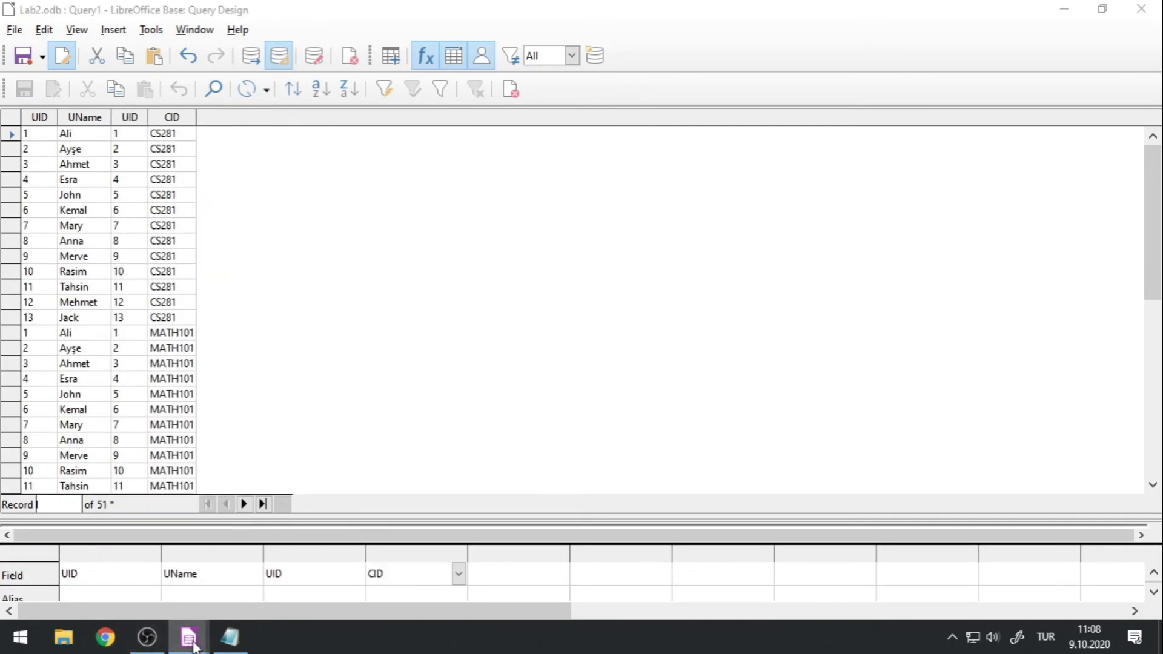
# Switch to the main Lab2 database window and open the data of the User and Enrolled tables.
pyautogui.moveTo(189, 637)
pyautogui.click(117, 596)
pyautogui.click(157, 316)
pyautogui.doubleClick(159, 303)
# Bring the query design back with the User and Enrolled data windows over it, moving Enrolled beside the User data.
pyautogui.moveTo(188, 637)
pyautogui.click(224, 555)
pyautogui.click(460, 569)
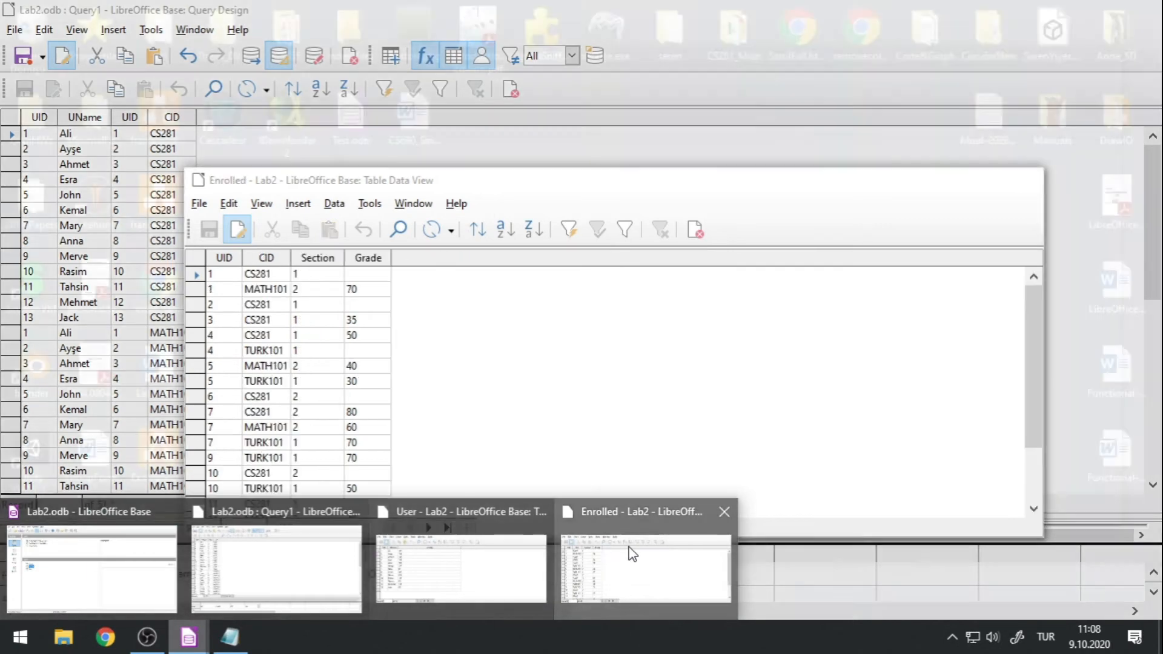
pyautogui.click(632, 555)
pyautogui.moveTo(367, 179); pyautogui.dragTo(666, 194)
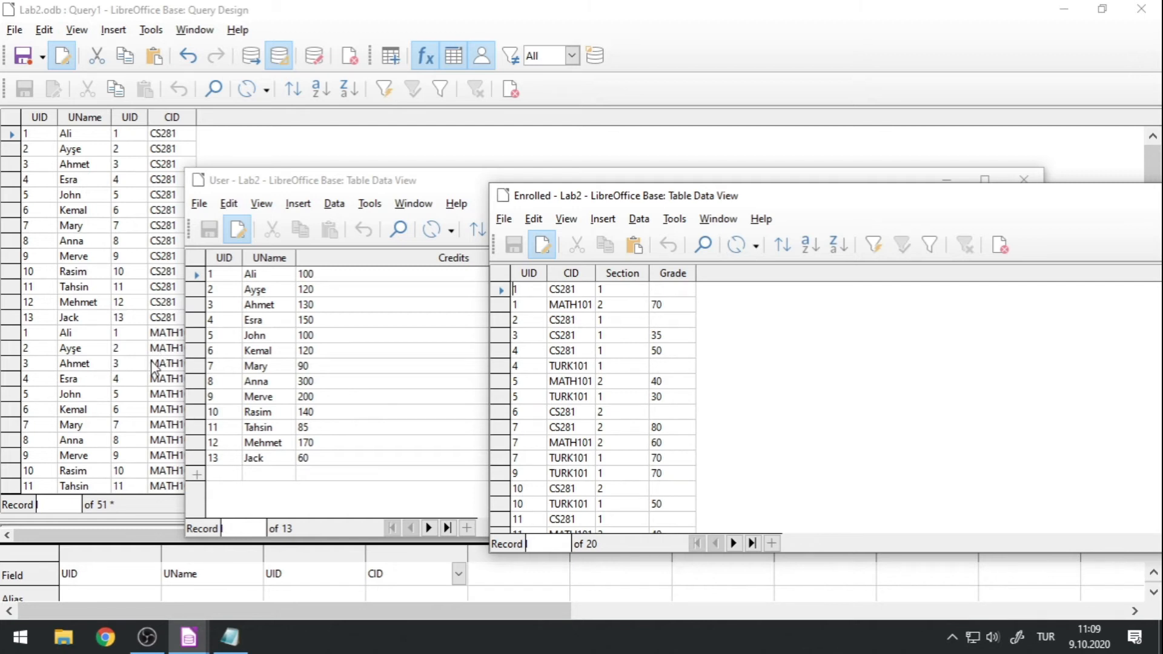
# Return to the query results and compare the two UID values in the second and third records.
pyautogui.click(333, 11)
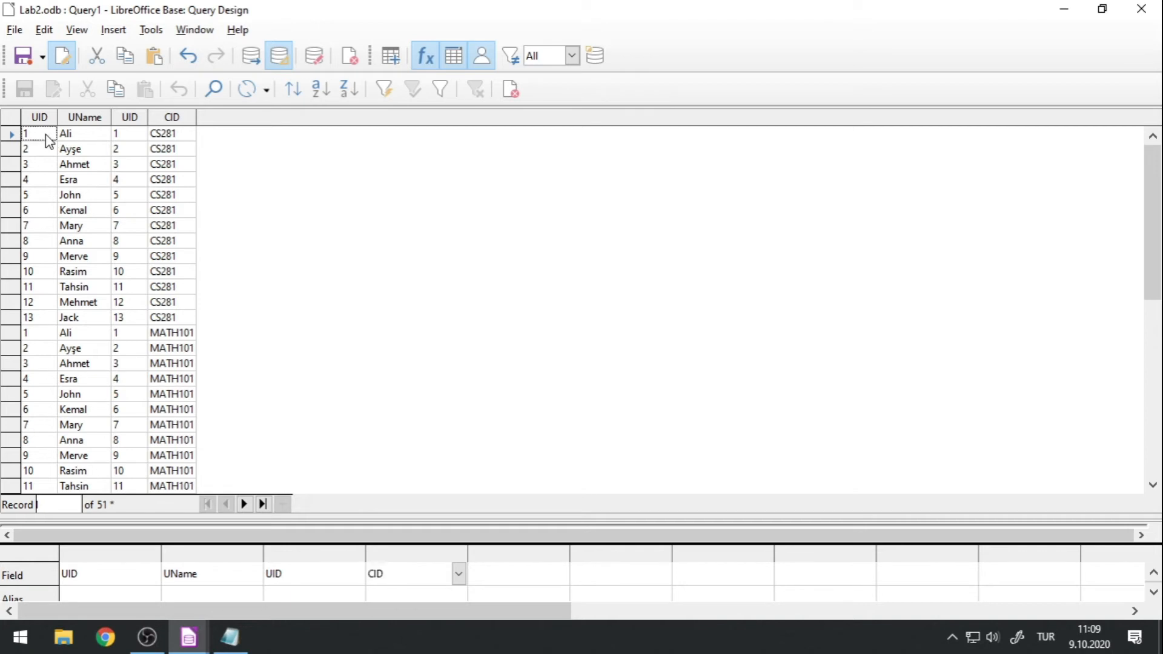
pyautogui.click(129, 152)
pyautogui.click(38, 151)
pyautogui.click(40, 165)
pyautogui.click(130, 166)
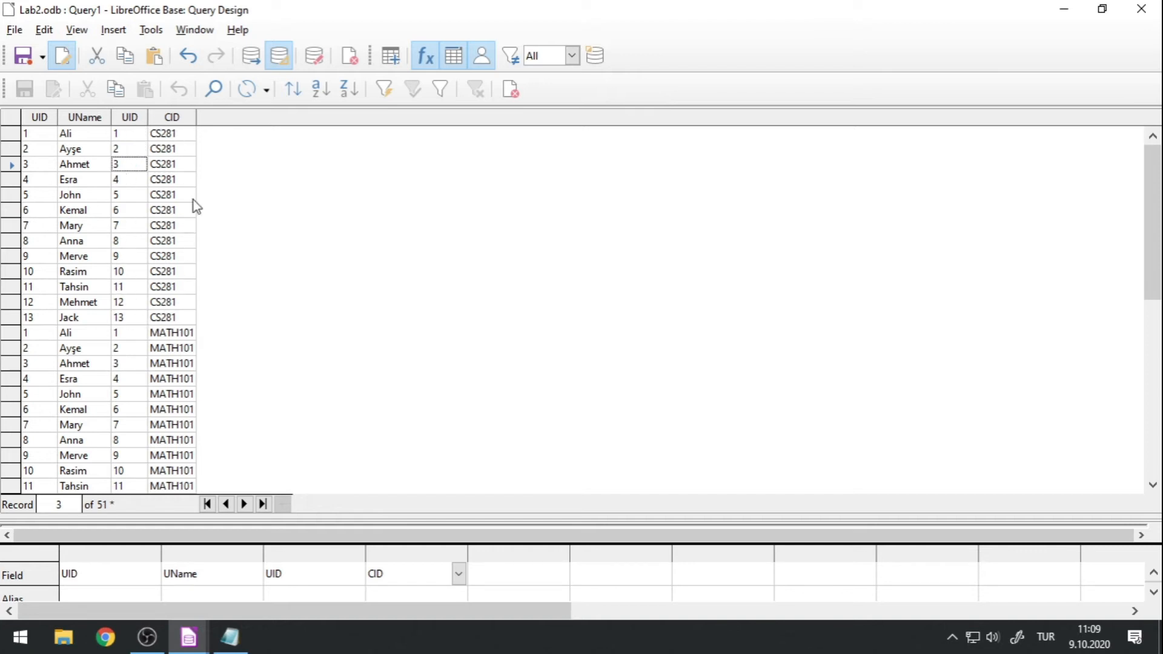
# Scroll through the query results to examine how every user is paired with each enrollment record.
pyautogui.click(188, 637)
pyautogui.click(286, 577)
pyautogui.scroll(-10, 251, 310)
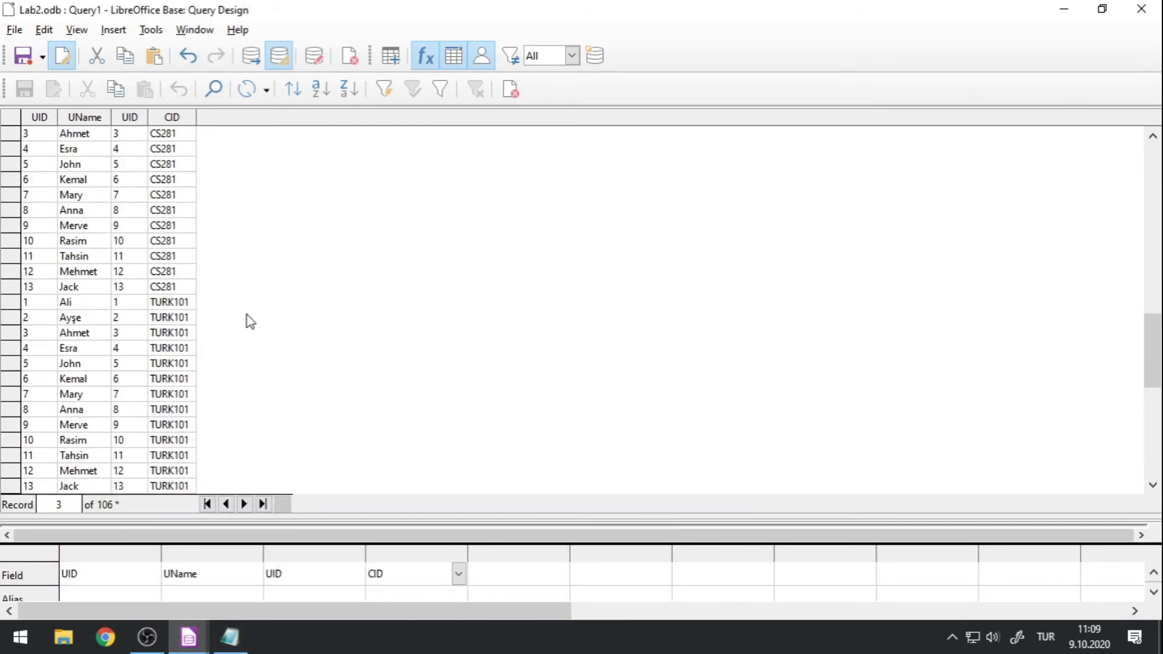
pyautogui.scroll(-20, 246, 315)
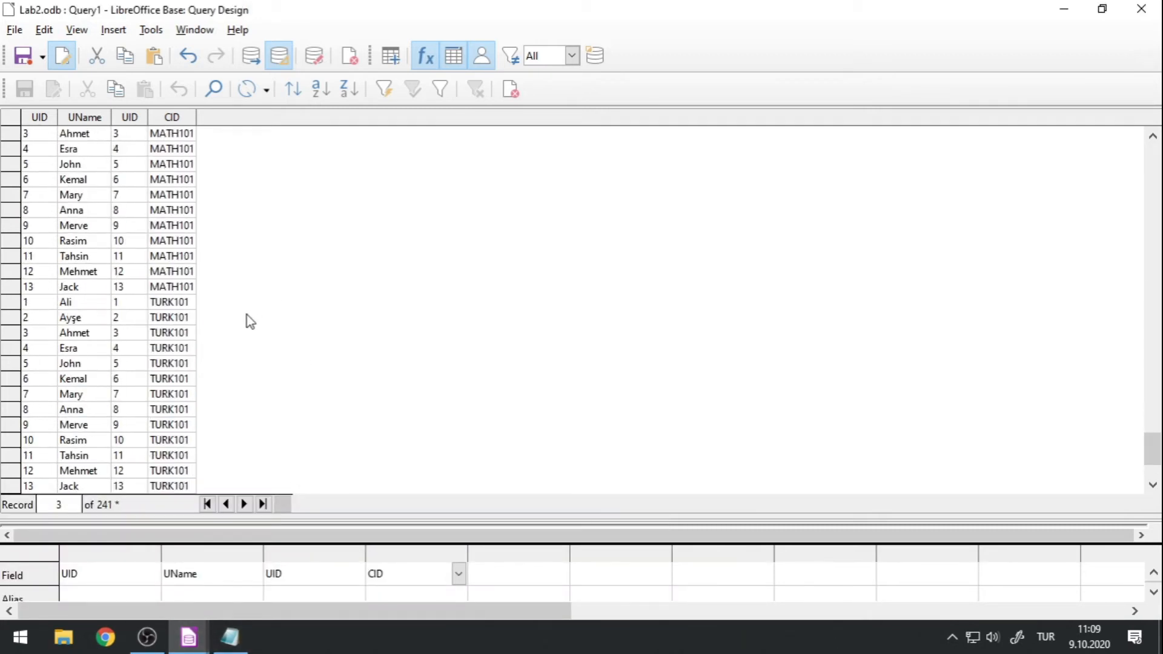
pyautogui.scroll(20, 248, 330)
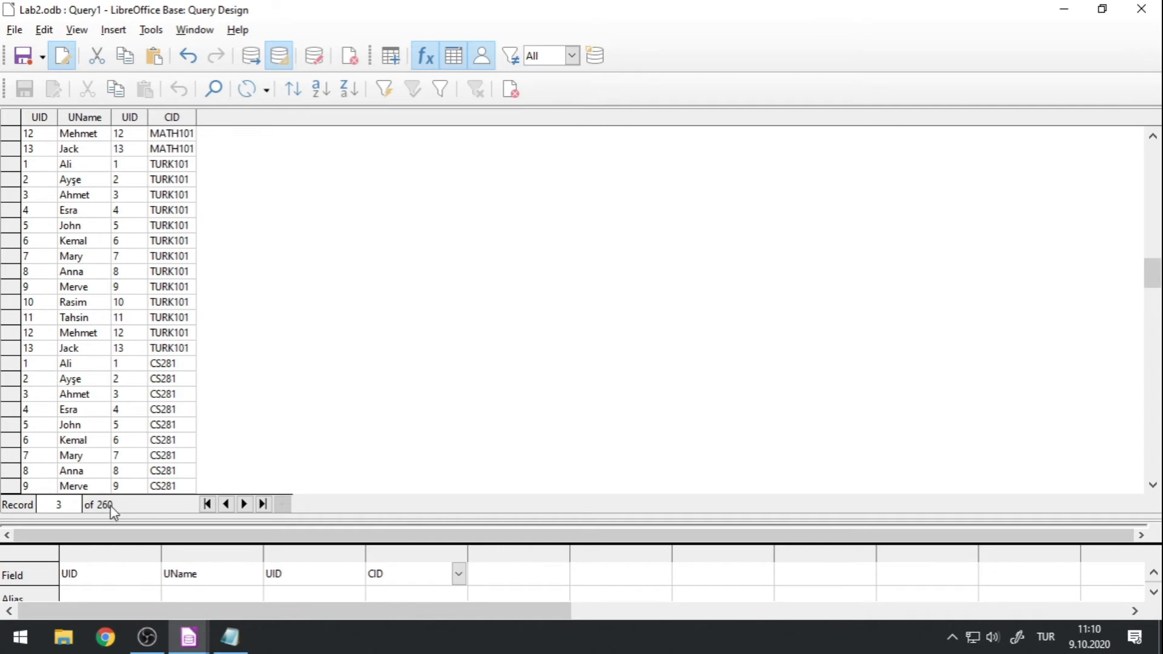
# Show the User and Enrolled data windows over the query results to compare their record counts.
pyautogui.moveTo(188, 637)
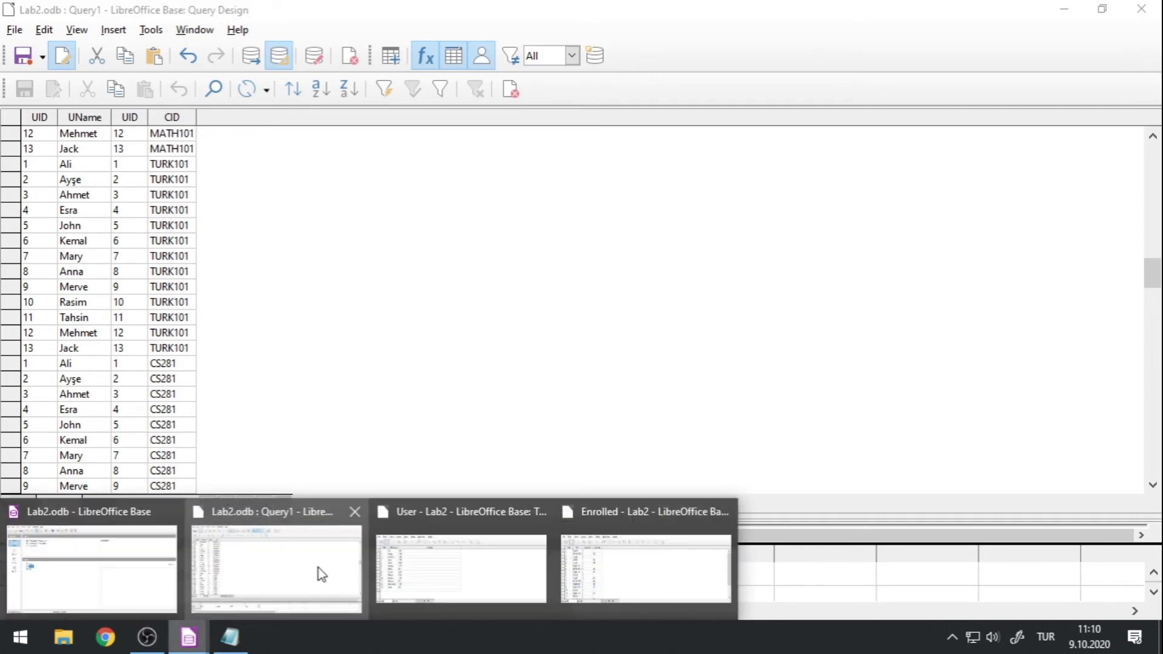
pyautogui.click(449, 566)
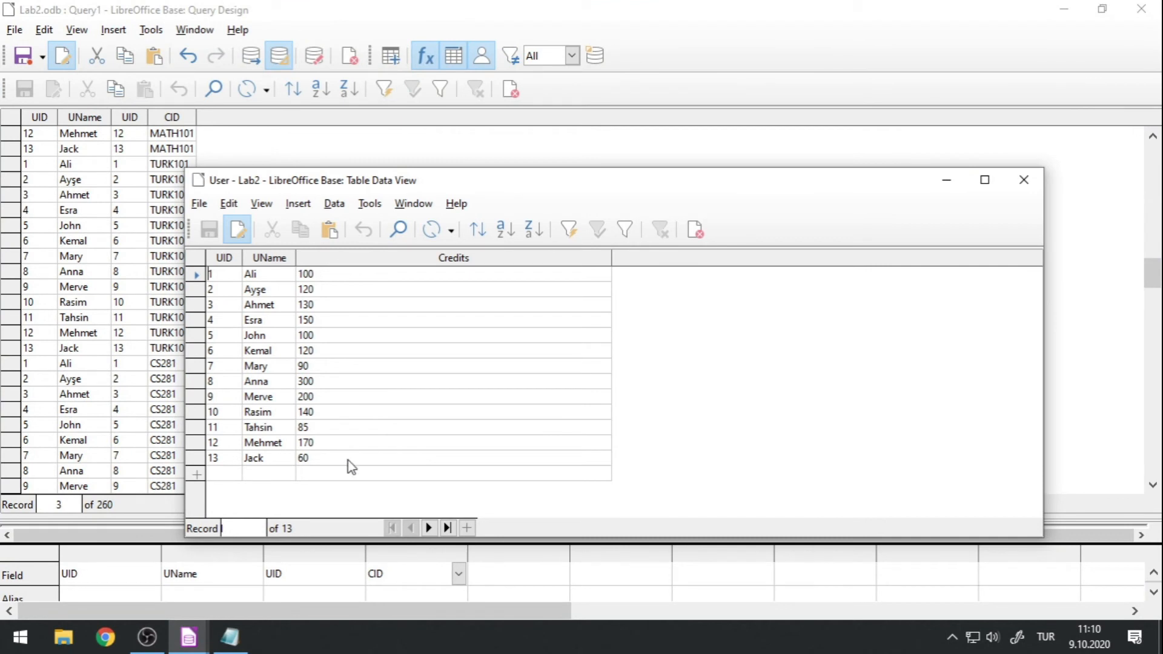
pyautogui.moveTo(189, 637)
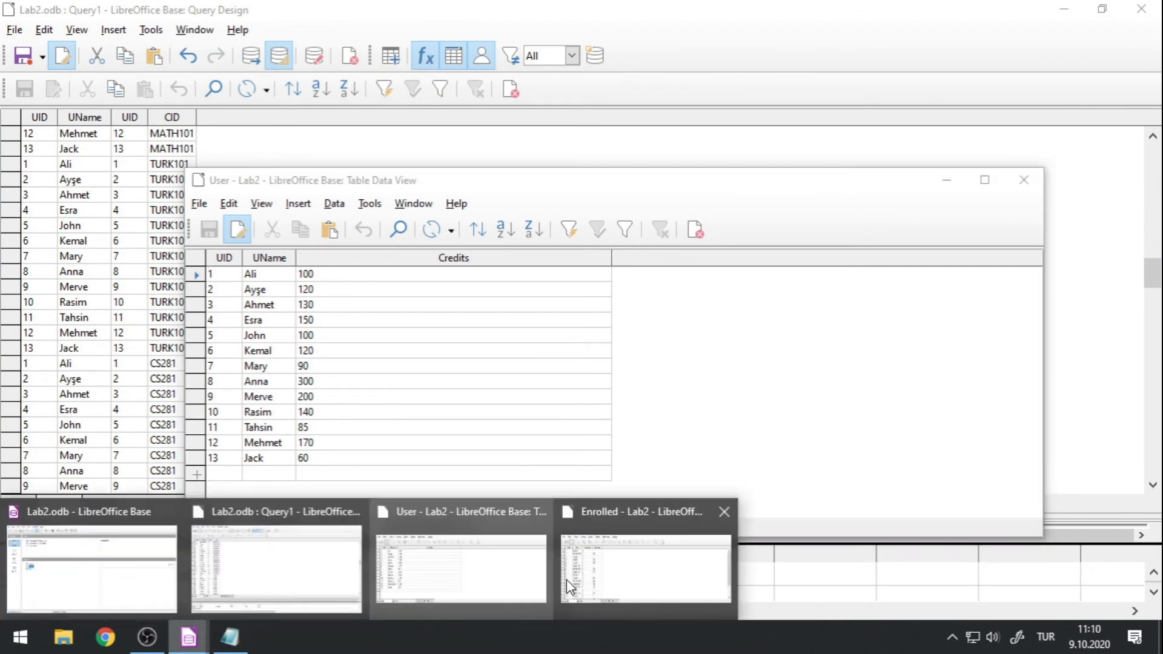
pyautogui.click(627, 554)
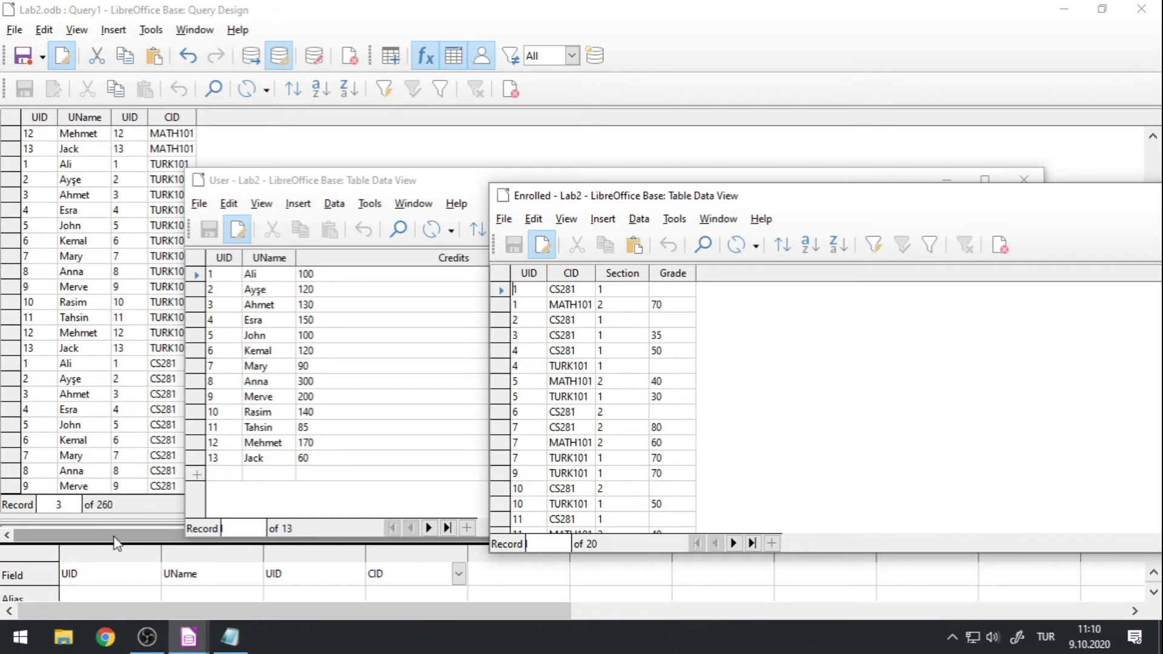
# Return to the query results and review how users are paired with the enrollment records.
pyautogui.click(475, 9)
pyautogui.scroll(-5, 183, 256)
pyautogui.scroll(5, 183, 256)
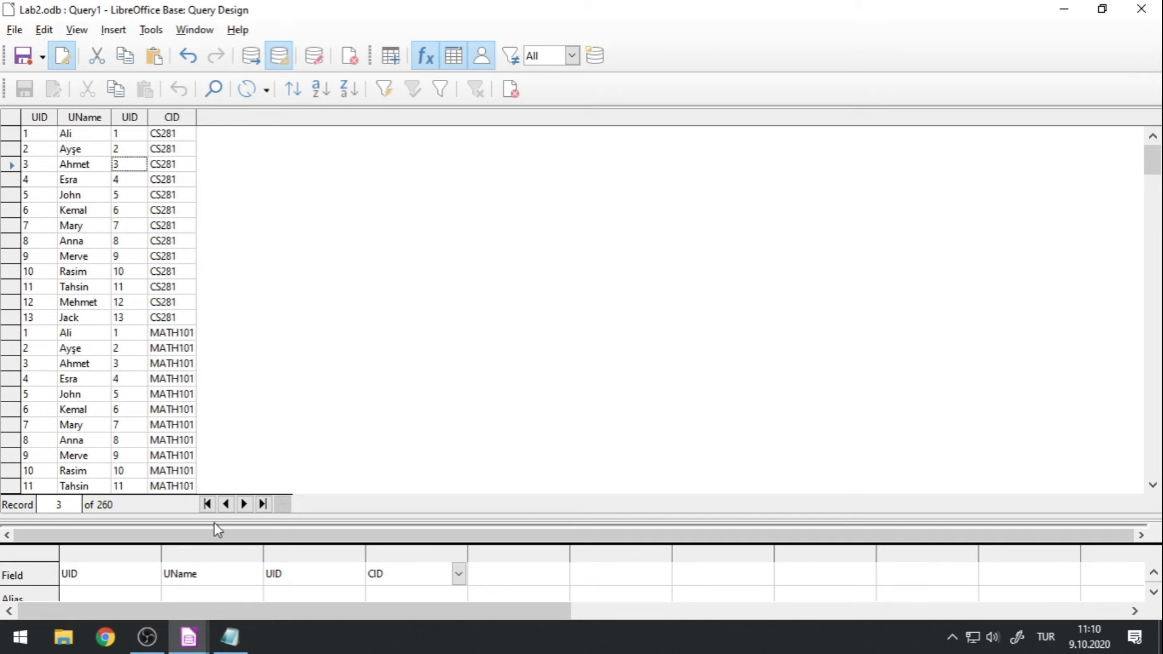
# Change the query's second column from the user name to the CID field of the Enrolled table.
pyautogui.moveTo(215, 516); pyautogui.dragTo(251, 272)
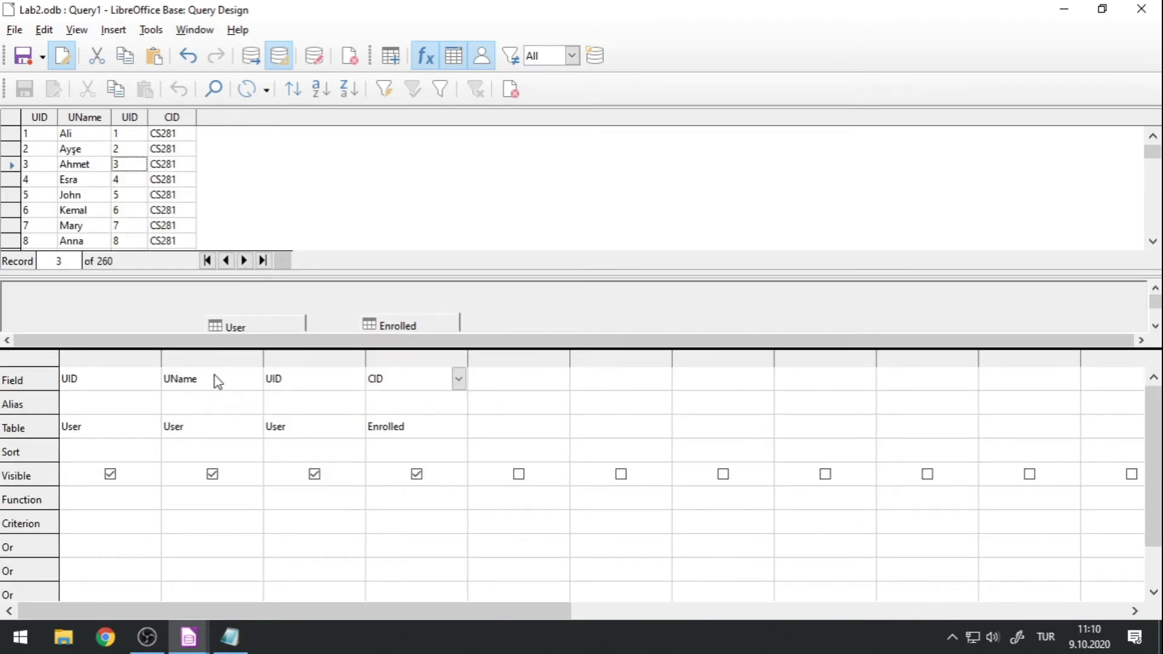
pyautogui.click(249, 426)
pyautogui.click(254, 426)
pyautogui.click(245, 455)
pyautogui.click(250, 378)
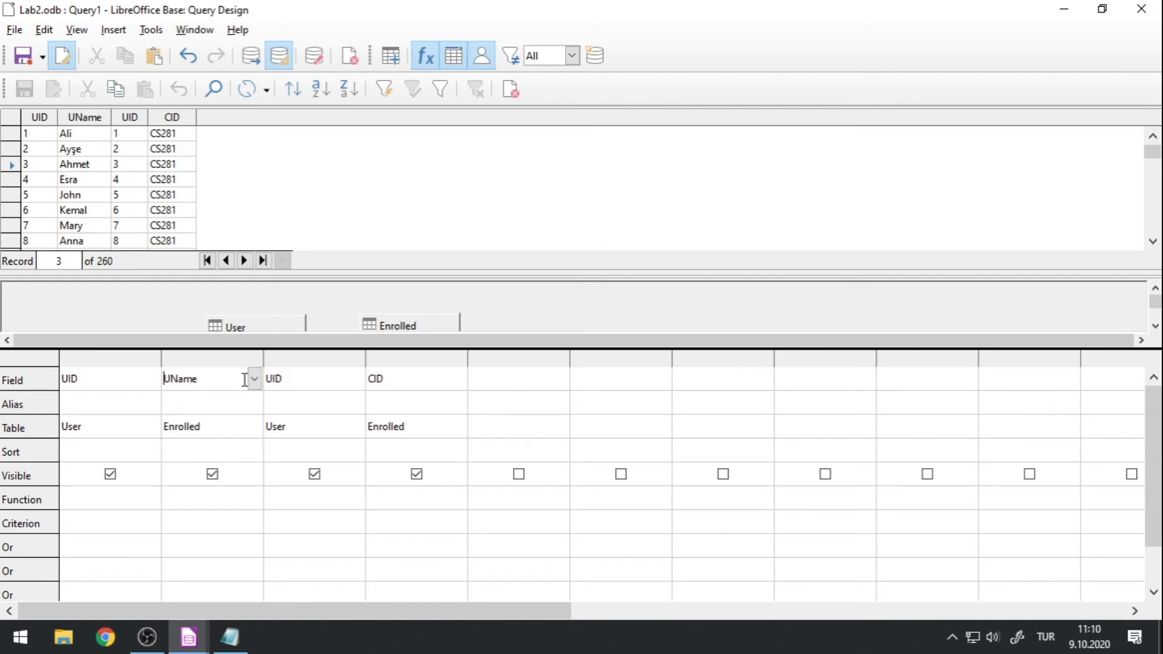
pyautogui.click(254, 378)
pyautogui.click(209, 426)
# Clear the third and fourth columns of the query grid, leaving only UID and CID.
pyautogui.click(350, 387)
pyautogui.click(356, 378)
pyautogui.click(356, 379)
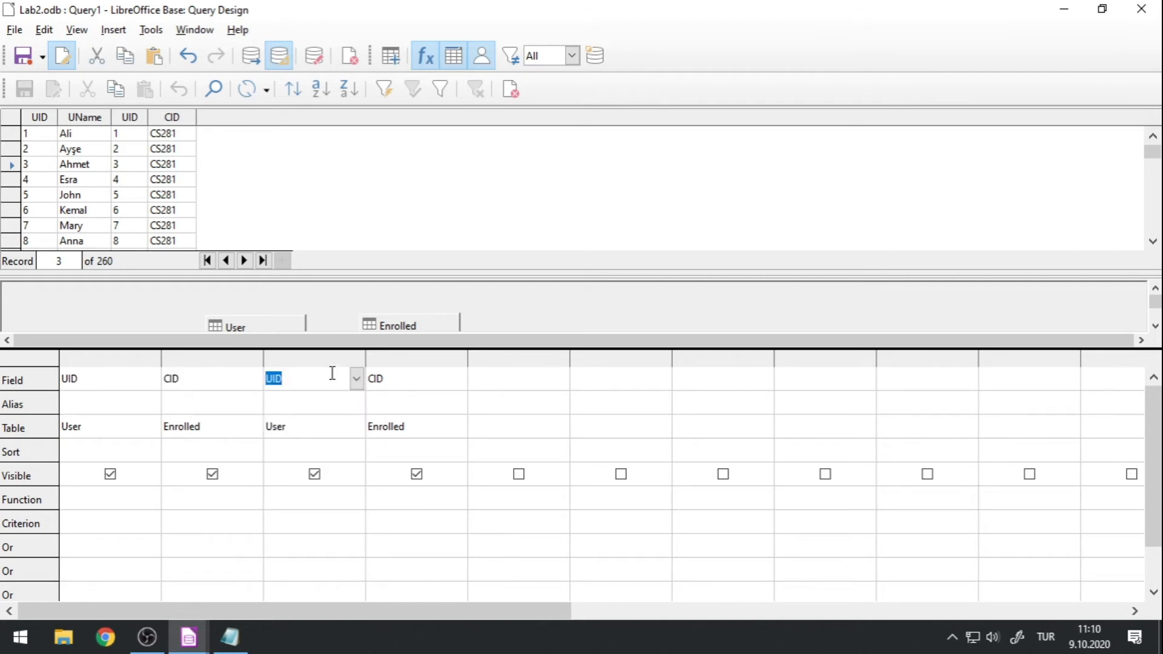
pyautogui.press('Delete')
pyautogui.click(421, 378)
pyautogui.doubleClick(422, 379)
pyautogui.press('Delete')
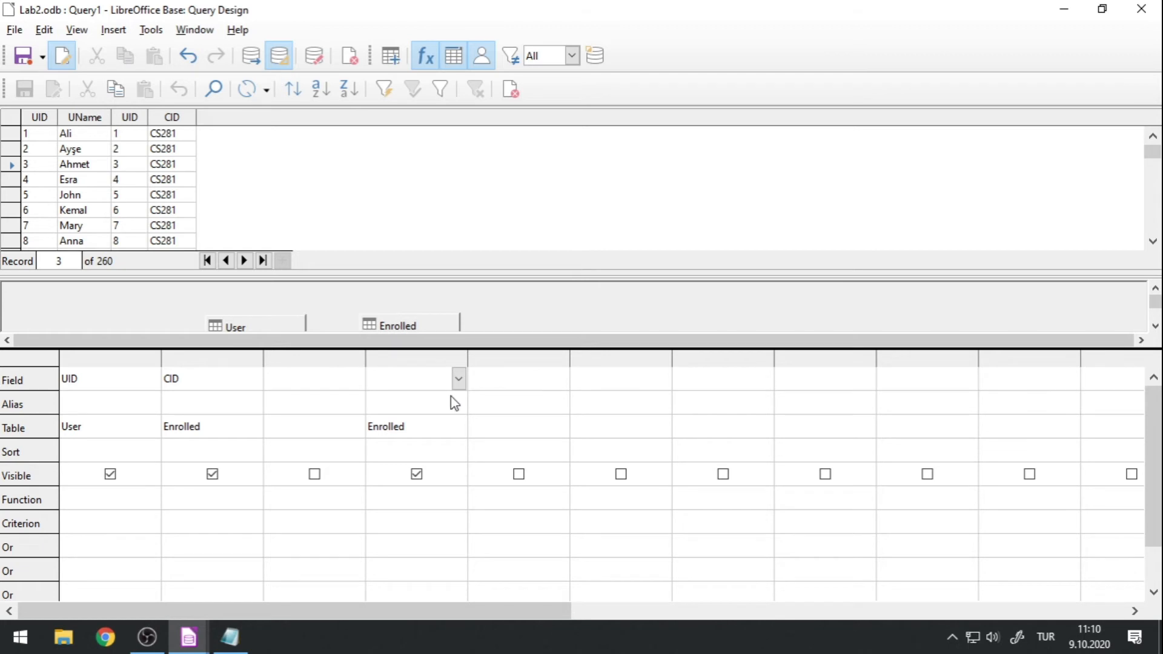
pyautogui.click(340, 381)
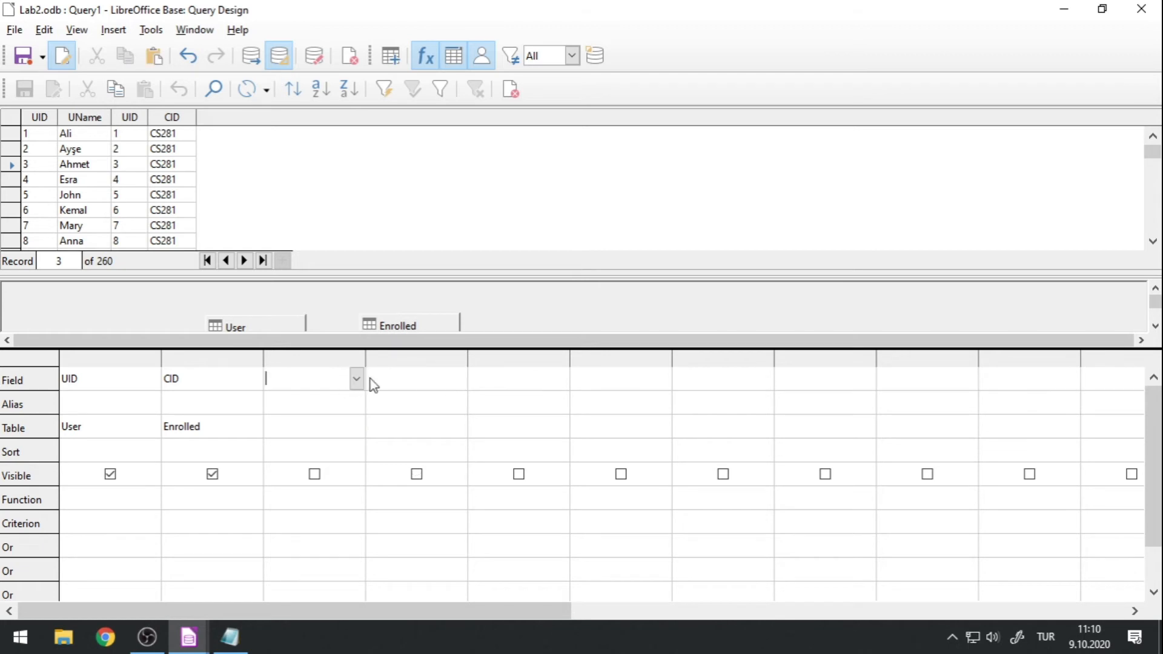
# Run the query and examine the UID and CID pairs in the enlarged results.
pyautogui.click(250, 56)
pyautogui.click(246, 353)
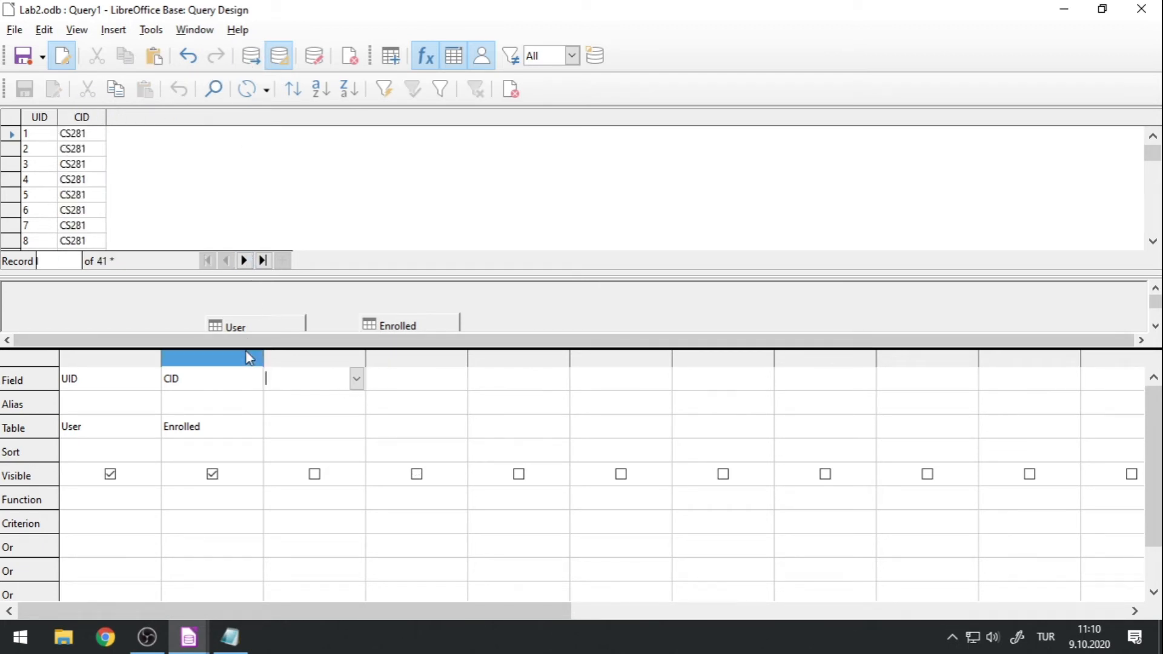
pyautogui.click(212, 357)
pyautogui.moveTo(210, 349); pyautogui.dragTo(206, 526)
pyautogui.moveTo(175, 272); pyautogui.dragTo(157, 524)
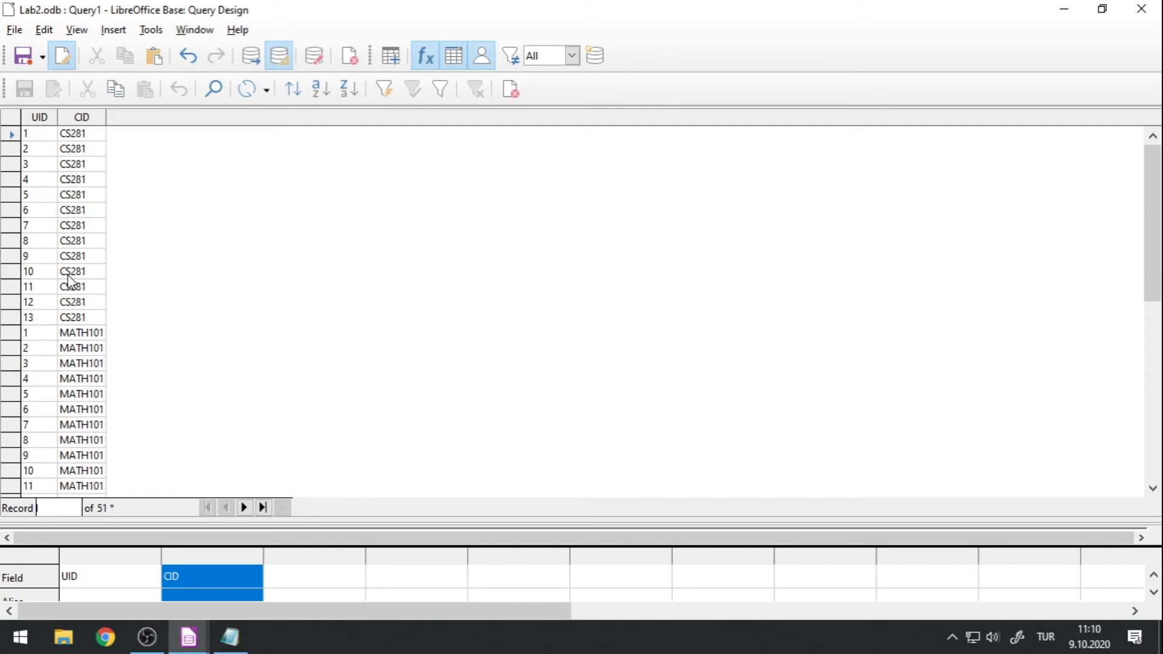
pyautogui.scroll(-2, 78, 288)
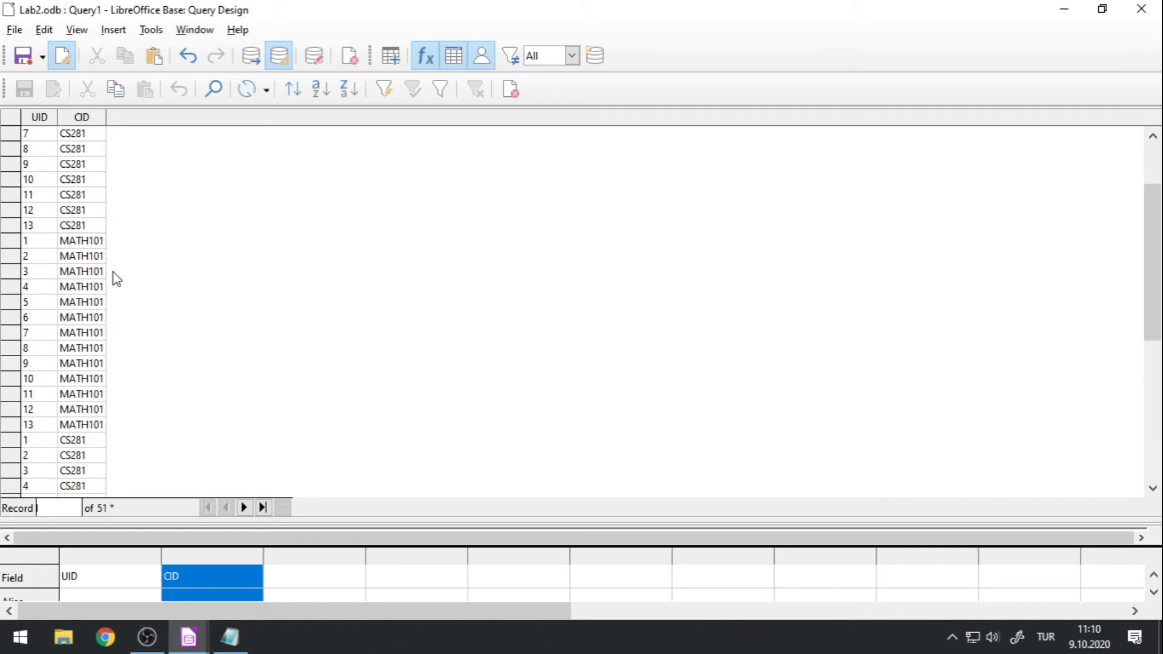
pyautogui.scroll(-2, 117, 278)
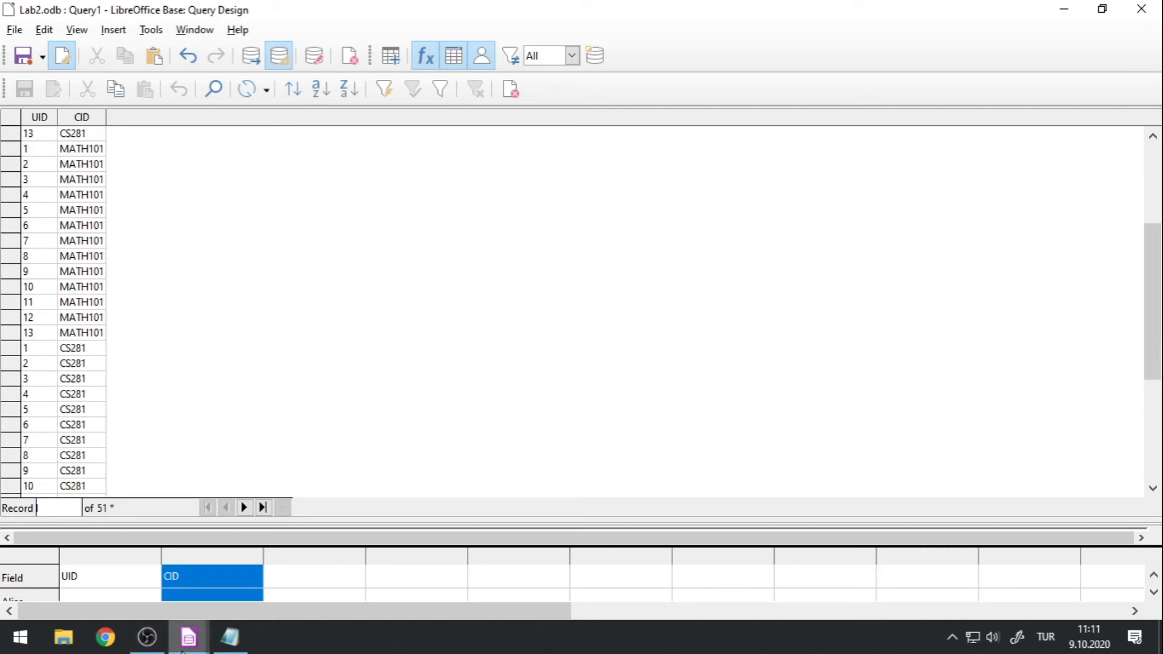
# Show the Enrolled data window over the results, check the CID of its first three records, and return to the query.
pyautogui.moveTo(184, 642)
pyautogui.click(693, 540)
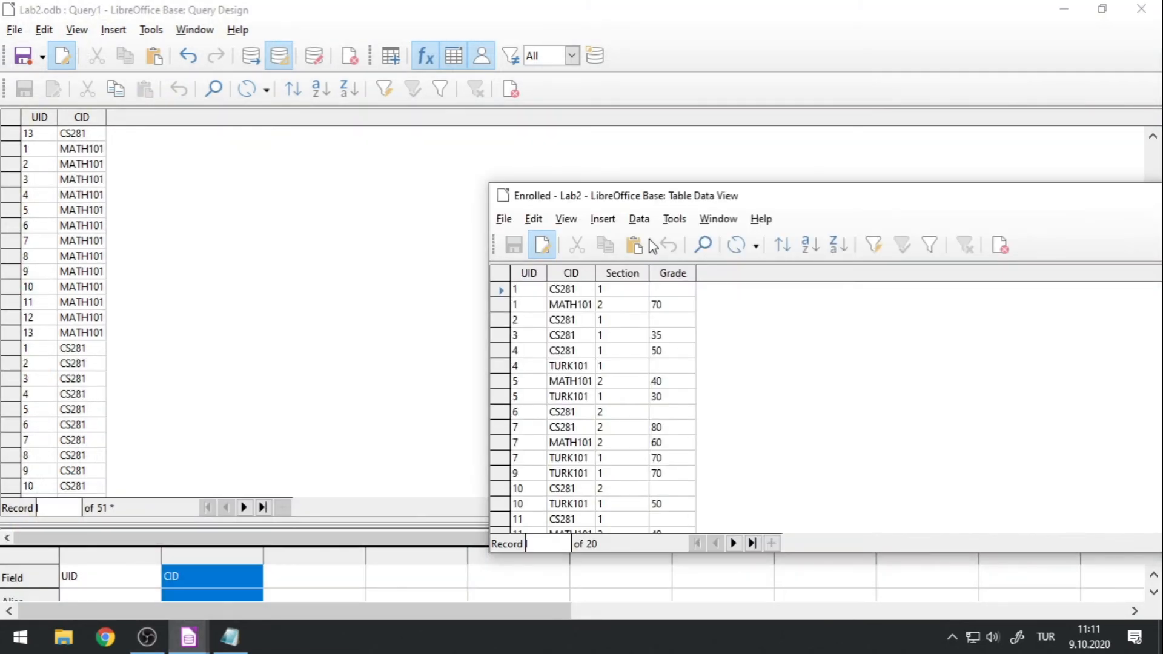
pyautogui.click(582, 292)
pyautogui.click(581, 308)
pyautogui.click(583, 320)
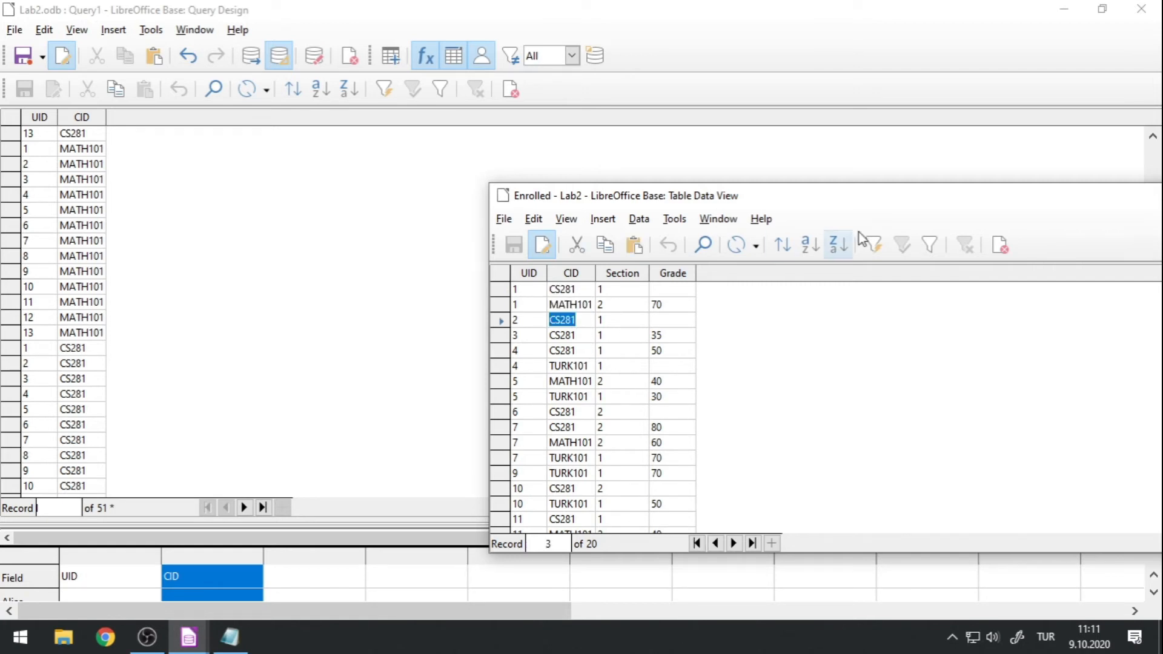
pyautogui.moveTo(871, 198); pyautogui.dragTo(657, 176)
pyautogui.click(1113, 175)
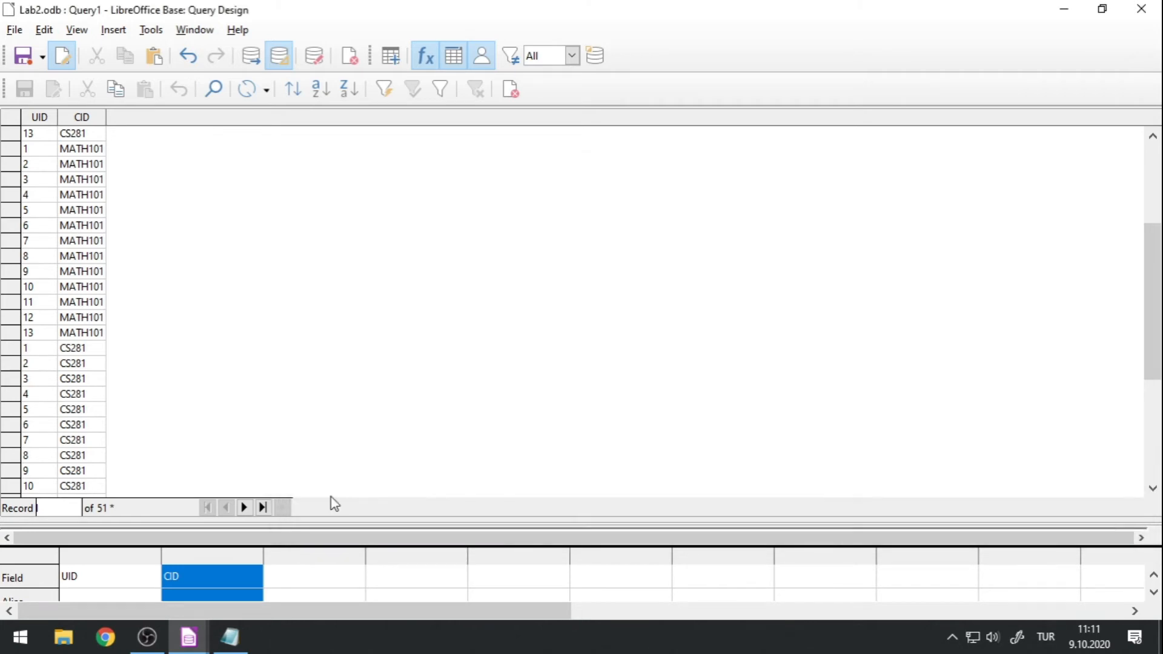
# Remove the Enrolled table from the query design and add the Course table in its place.
pyautogui.moveTo(299, 520); pyautogui.dragTo(298, 181)
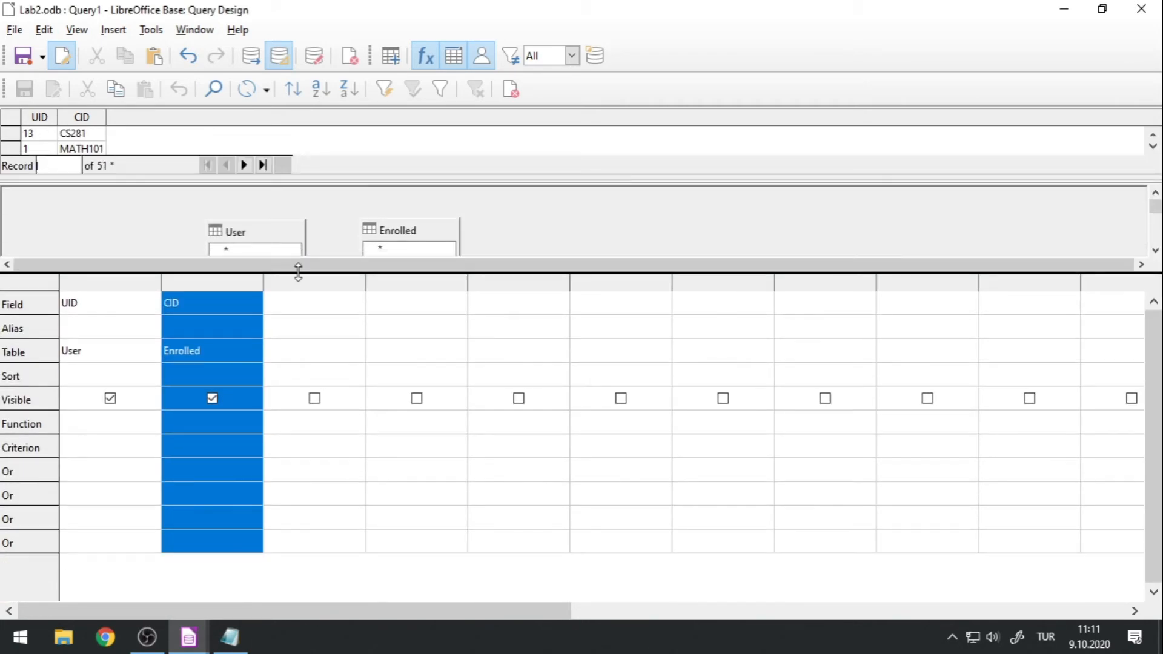
pyautogui.moveTo(298, 270); pyautogui.dragTo(324, 509)
pyautogui.click(385, 229)
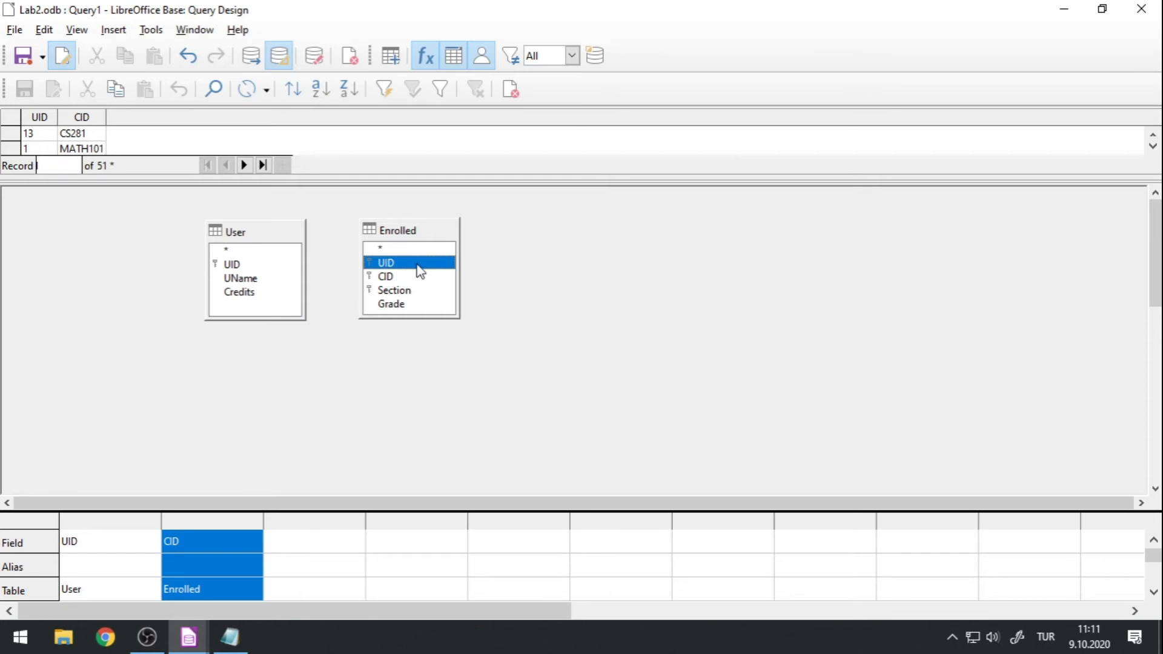
pyautogui.press('Delete')
pyautogui.click(115, 30)
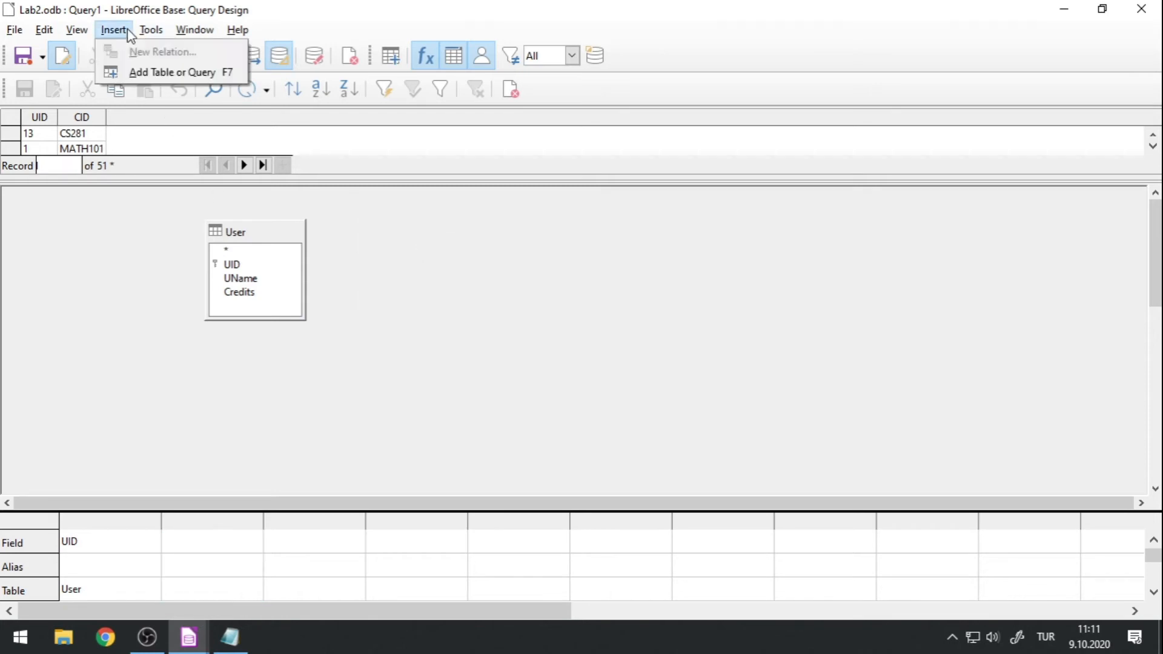
pyautogui.click(121, 71)
pyautogui.doubleClick(509, 213)
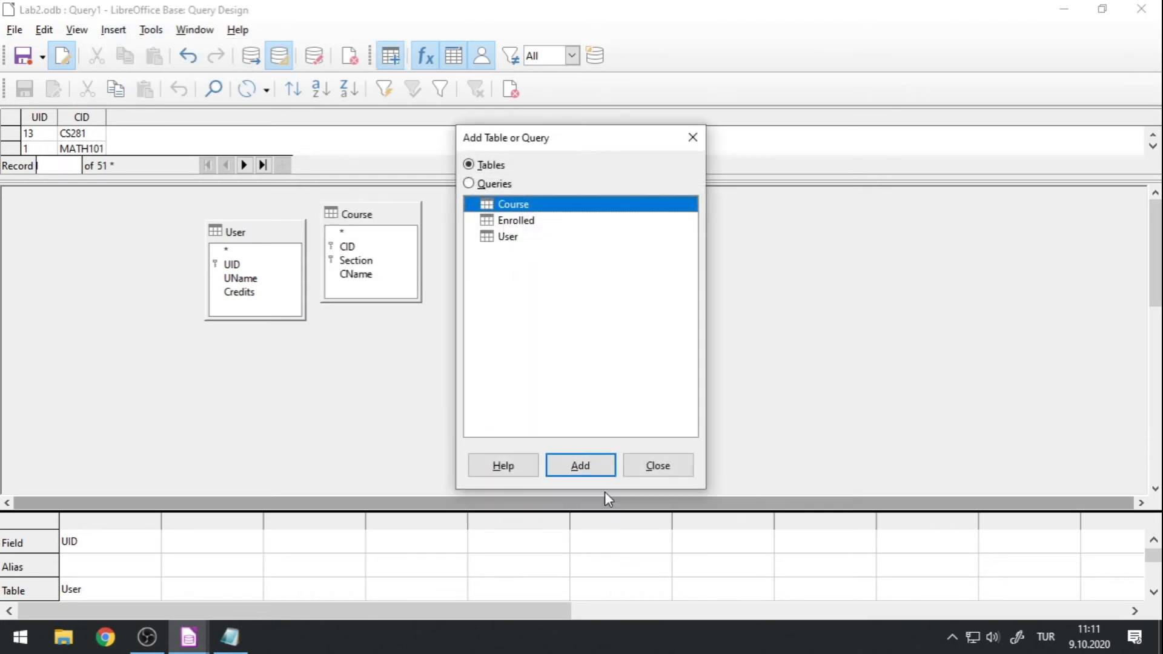
pyautogui.click(657, 466)
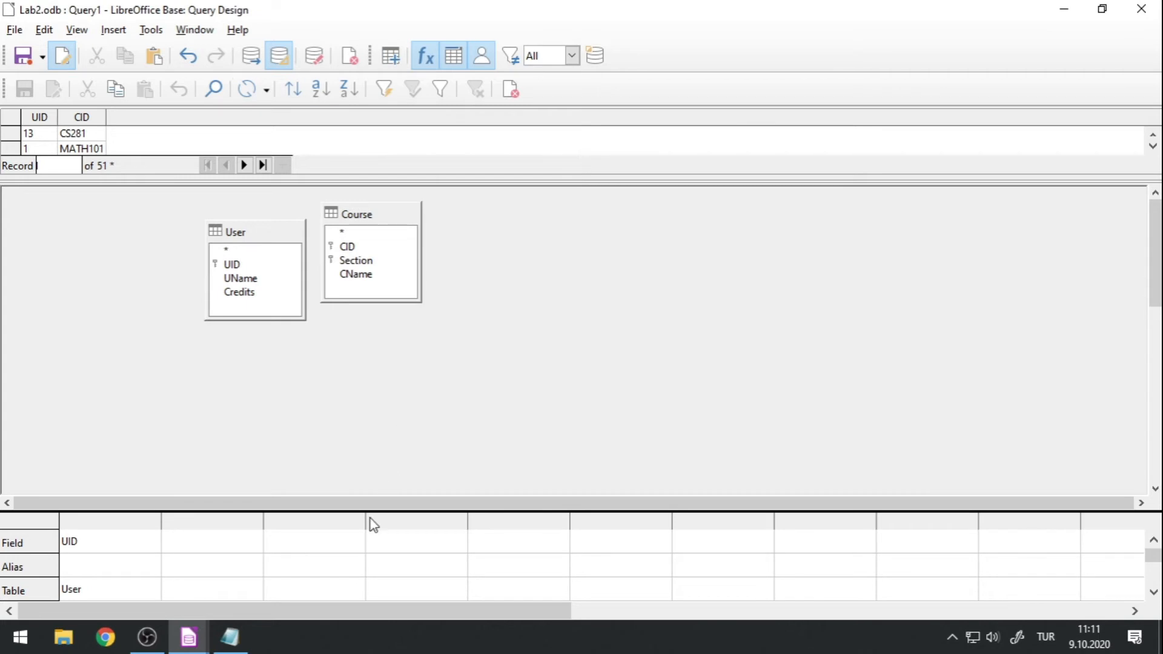
# Add the CID and Section fields of the Course table as the second and third query columns.
pyautogui.moveTo(366, 512); pyautogui.dragTo(379, 340)
pyautogui.click(253, 427)
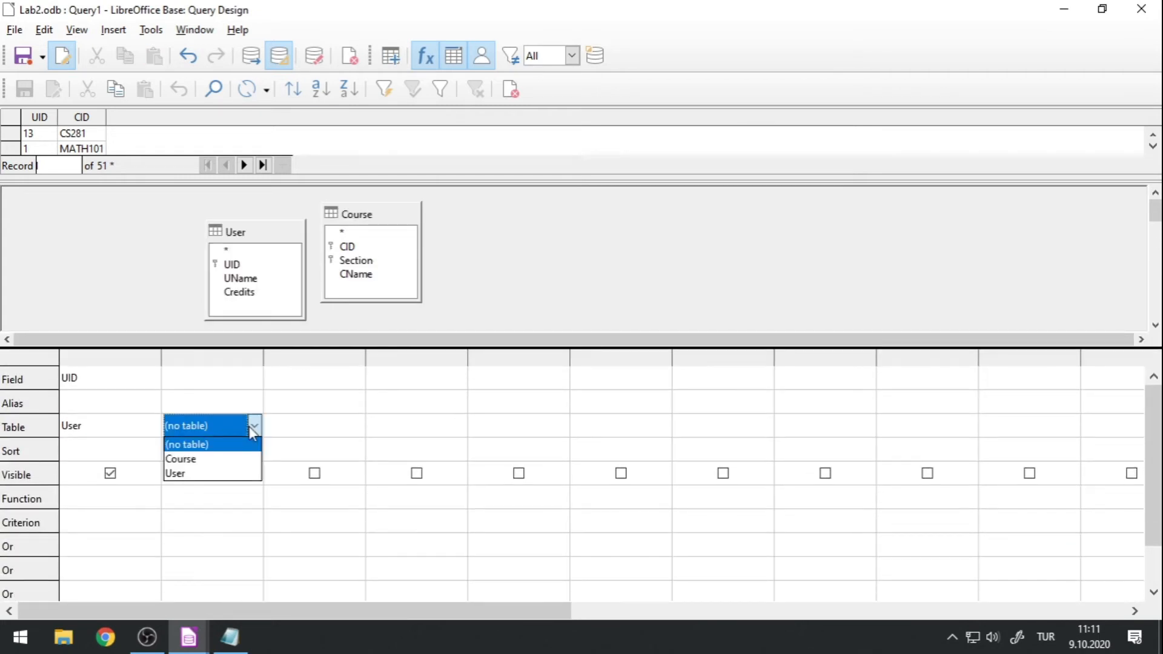
pyautogui.click(200, 458)
pyautogui.click(239, 384)
pyautogui.click(253, 377)
pyautogui.click(232, 416)
pyautogui.click(300, 426)
pyautogui.click(356, 426)
pyautogui.click(307, 455)
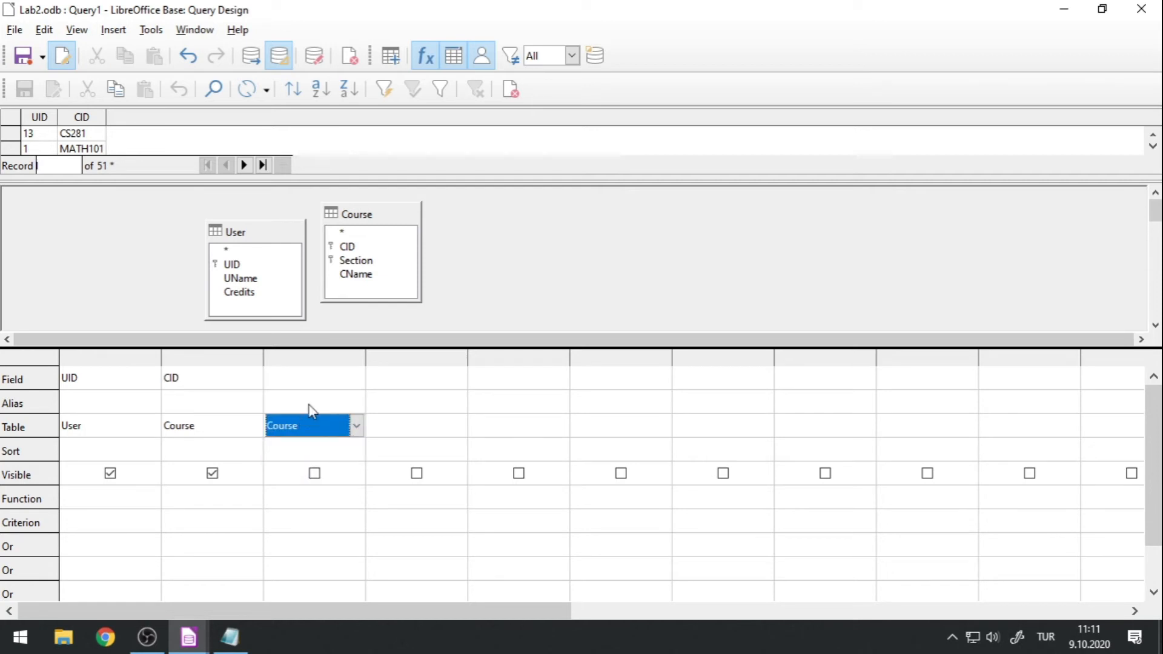
pyautogui.click(324, 377)
pyautogui.click(356, 377)
pyautogui.click(316, 428)
# Run the query and examine how every user is paired with each course section in the enlarged results.
pyautogui.click(251, 56)
pyautogui.moveTo(275, 179); pyautogui.dragTo(243, 566)
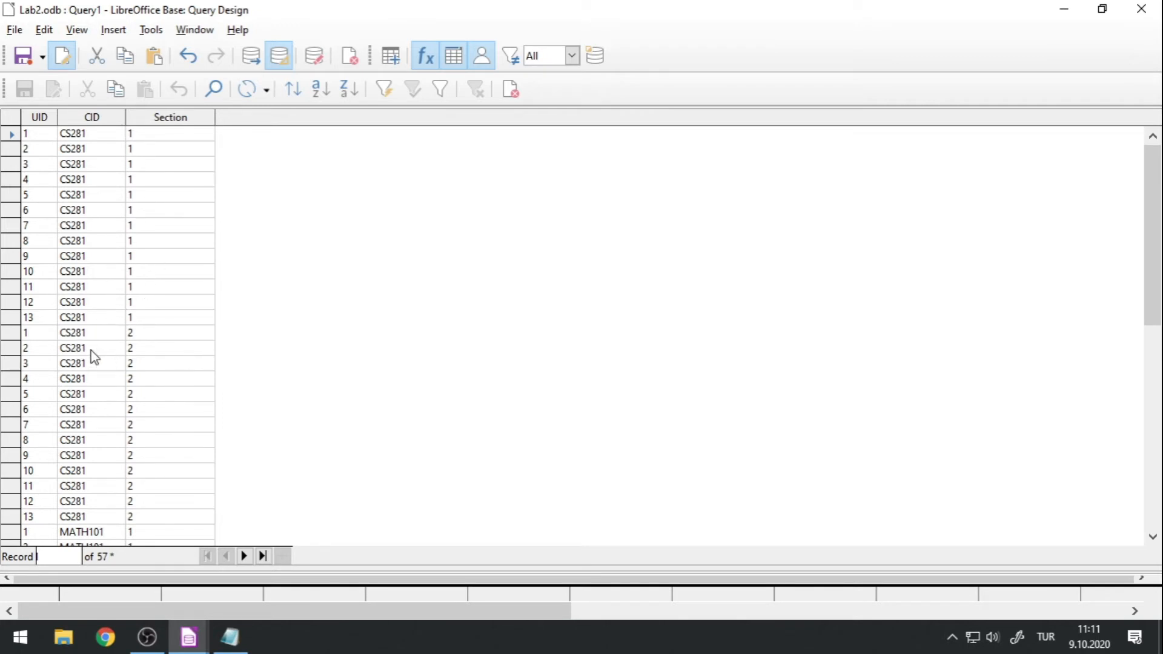
pyautogui.scroll(-4, 119, 355)
pyautogui.scroll(-5, 136, 382)
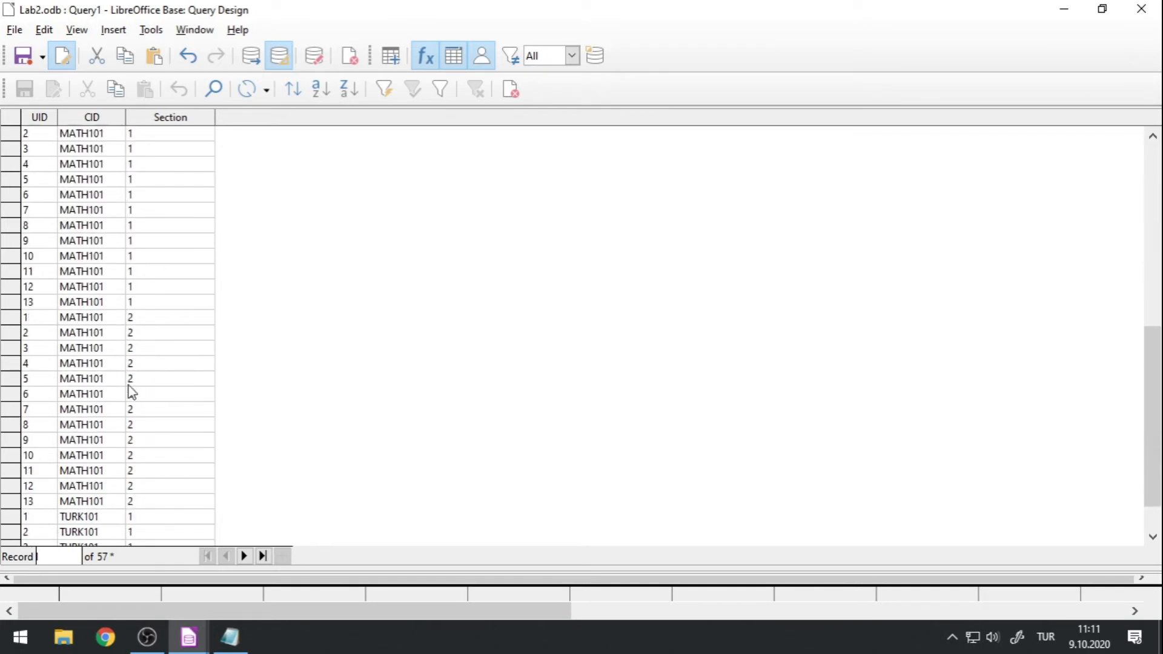
pyautogui.scroll(-4, 97, 375)
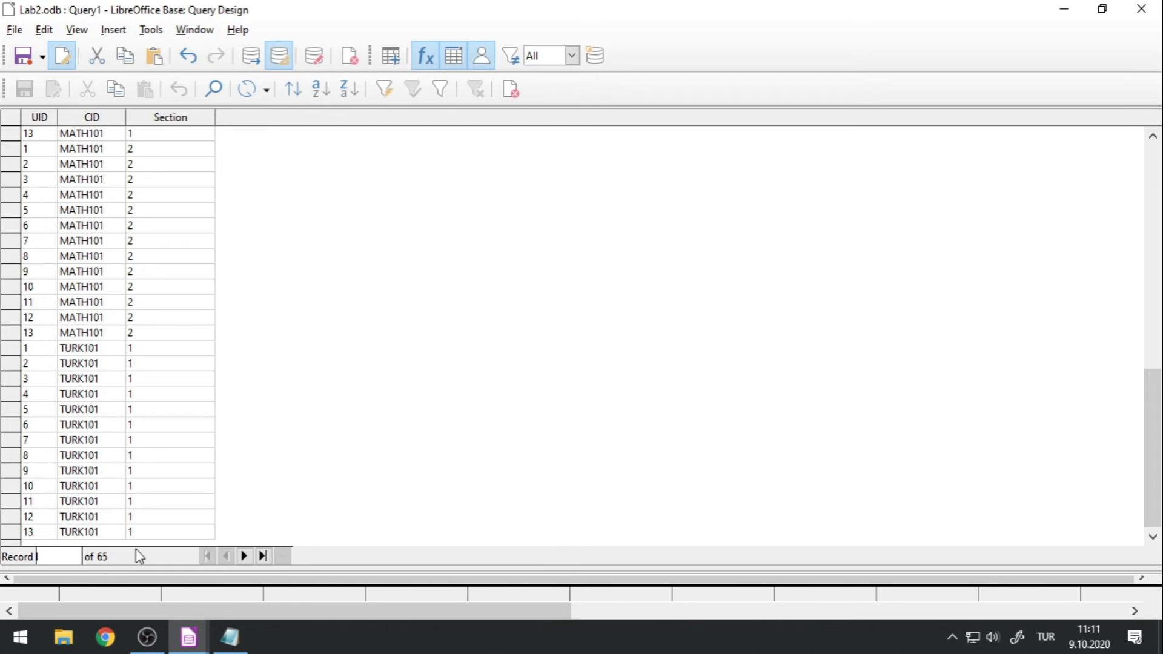
# Enlarge the table area of the query design and rearrange the User and Course tables with space between them.
pyautogui.moveTo(115, 569); pyautogui.dragTo(177, 278)
pyautogui.moveTo(153, 338); pyautogui.dragTo(149, 476)
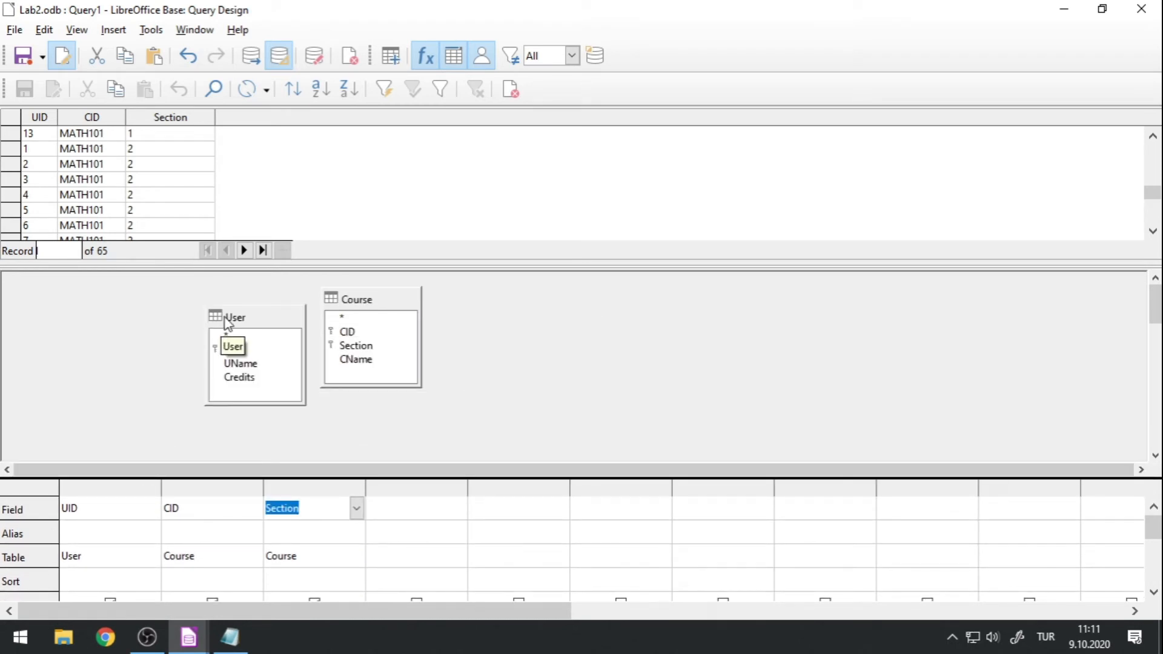
pyautogui.moveTo(269, 303); pyautogui.dragTo(121, 330)
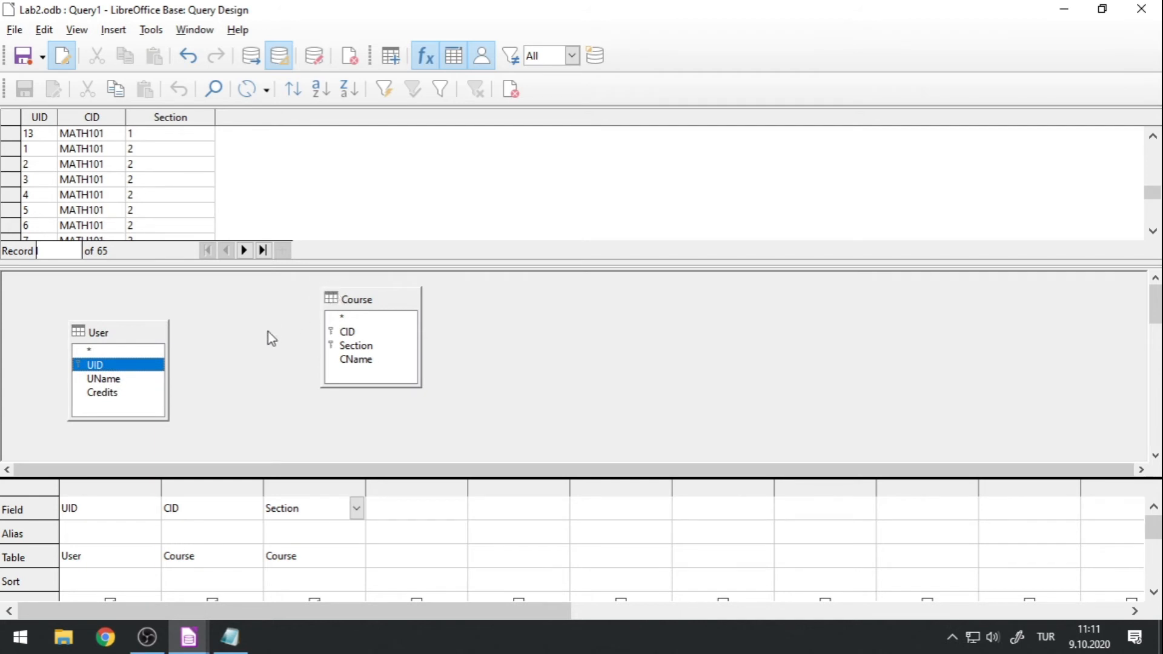
pyautogui.click(366, 300)
pyautogui.moveTo(368, 299); pyautogui.dragTo(317, 339)
# Join the User table's UID to the Course table's Section and rerun the query.
pyautogui.click(138, 365)
pyautogui.moveTo(99, 371); pyautogui.dragTo(317, 390)
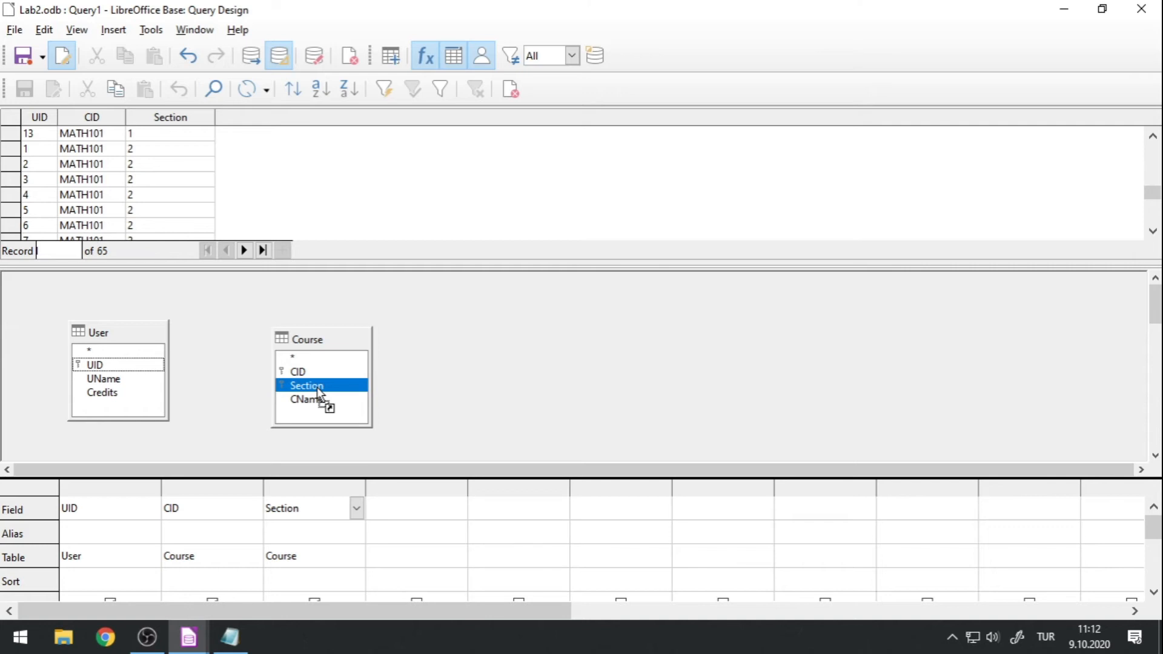
pyautogui.moveTo(317, 392); pyautogui.dragTo(319, 394)
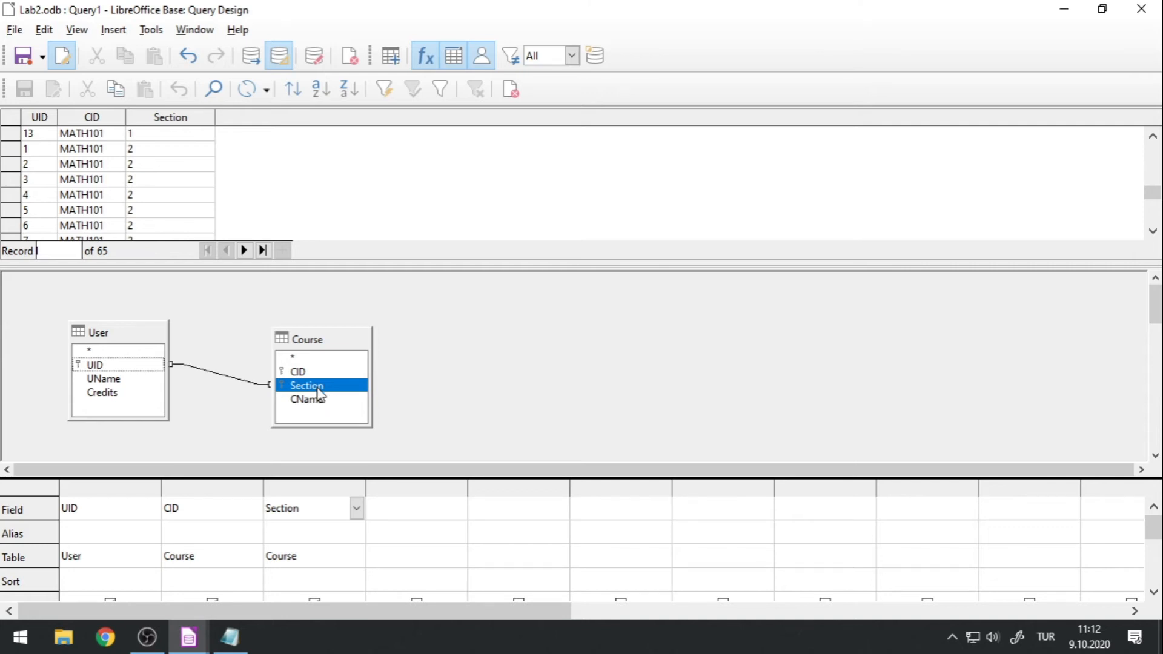
pyautogui.click(256, 56)
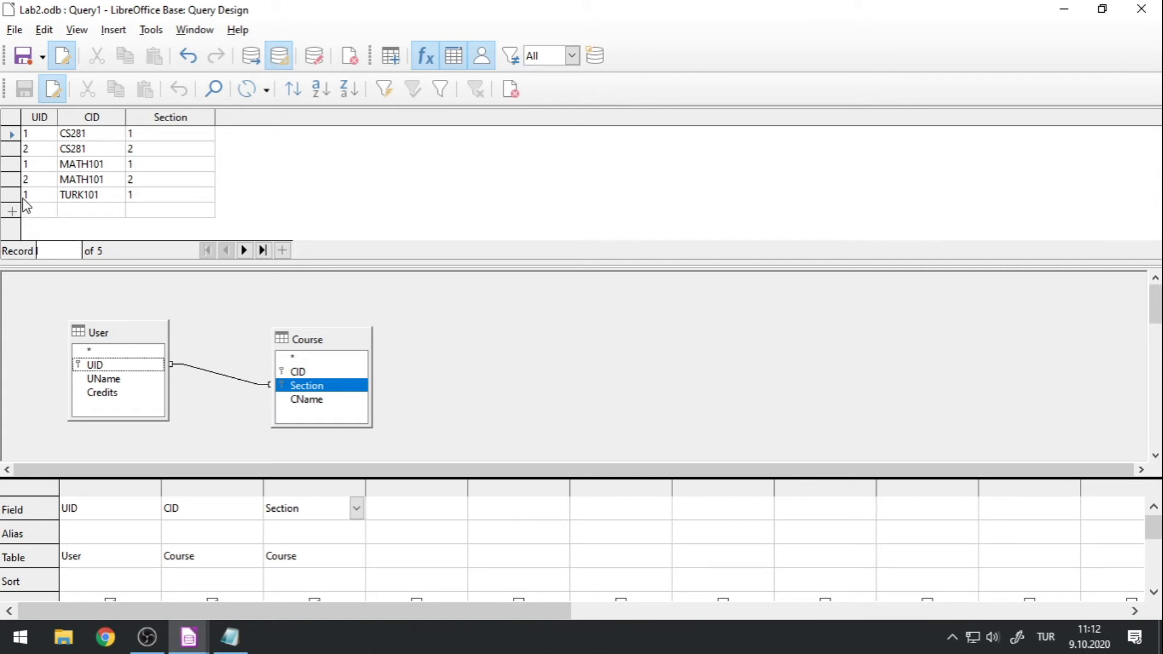
# Delete the join between UID and Section and remove the Course table from the query design.
pyautogui.click(203, 371)
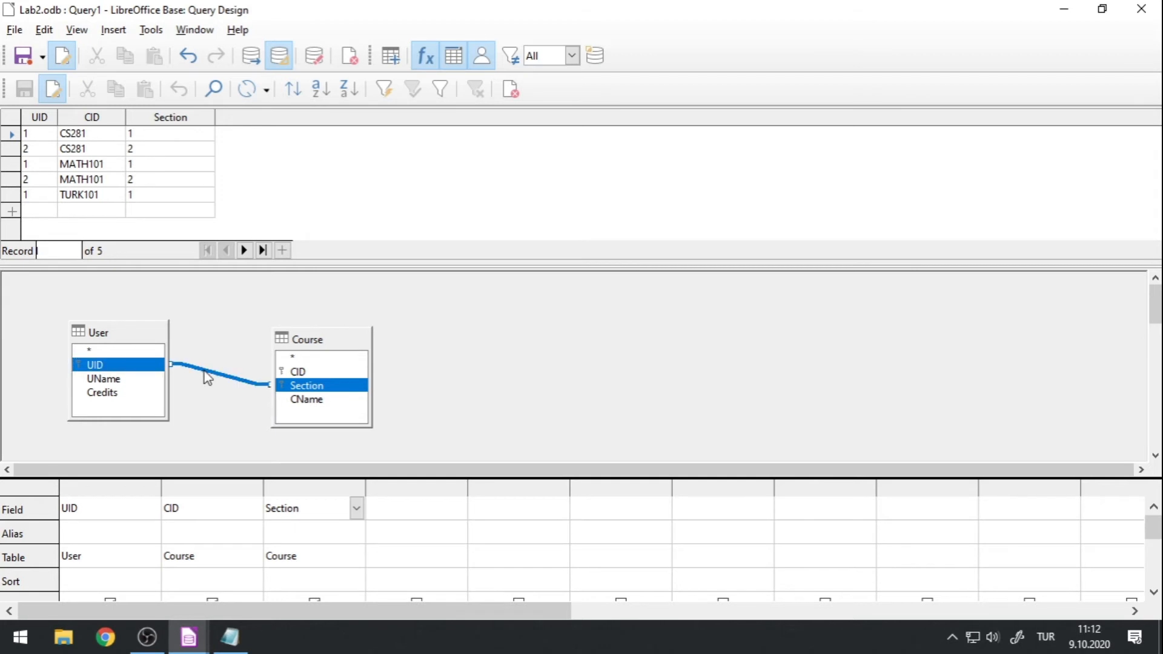
pyautogui.press('Delete')
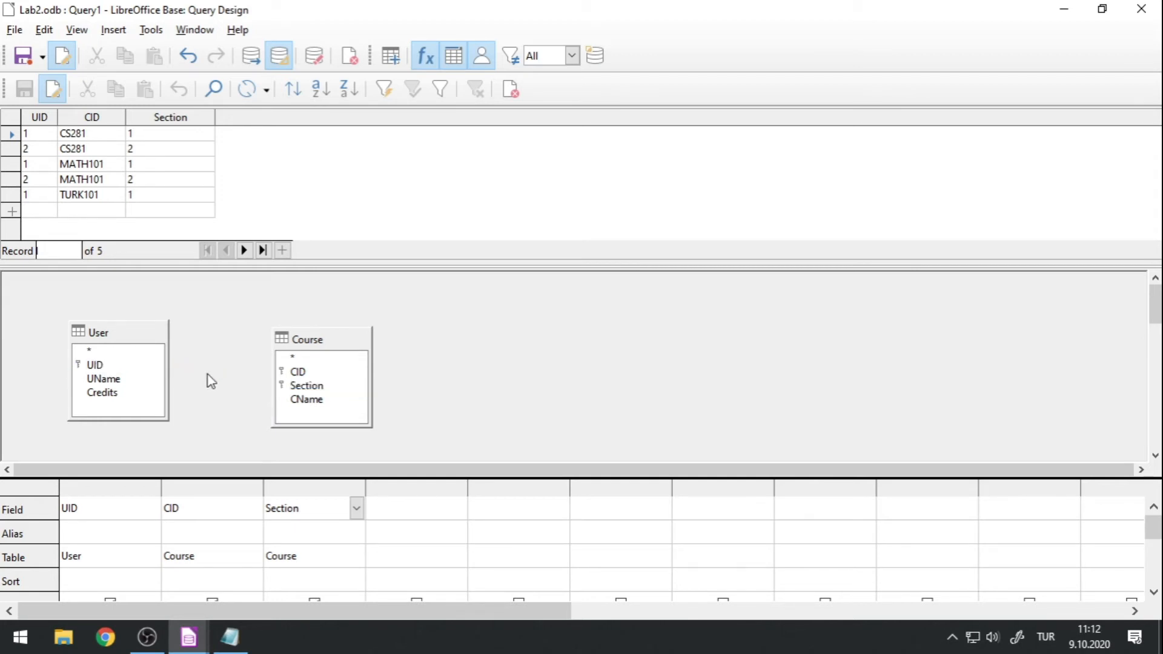
pyautogui.moveTo(309, 343); pyautogui.dragTo(278, 319)
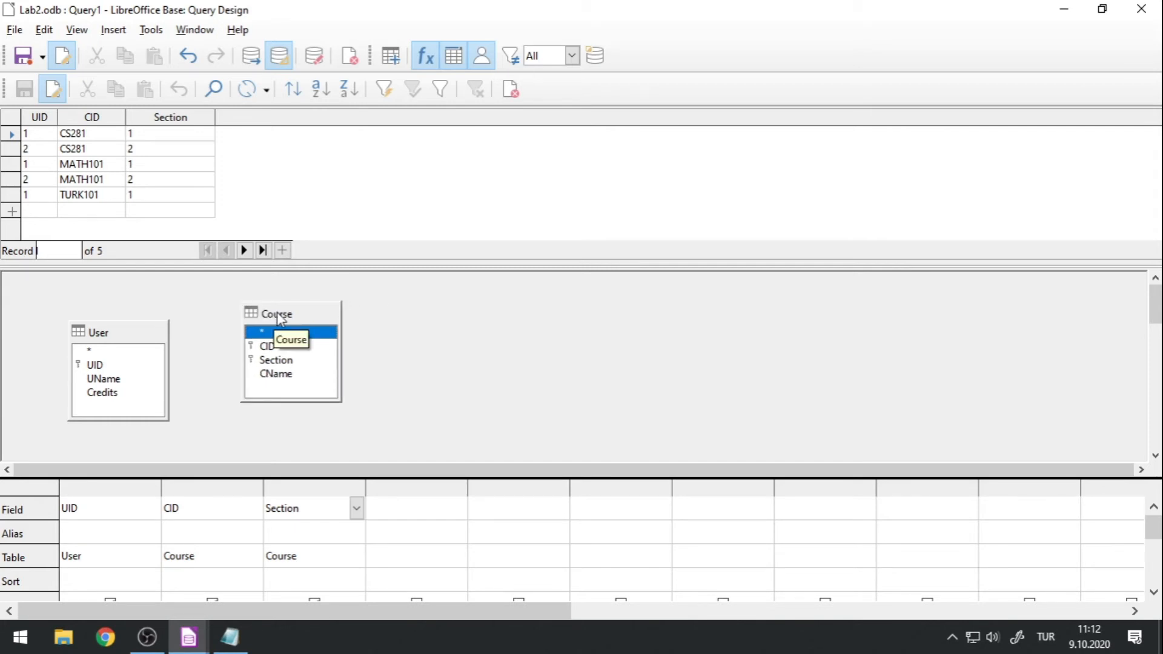
pyautogui.press('Delete')
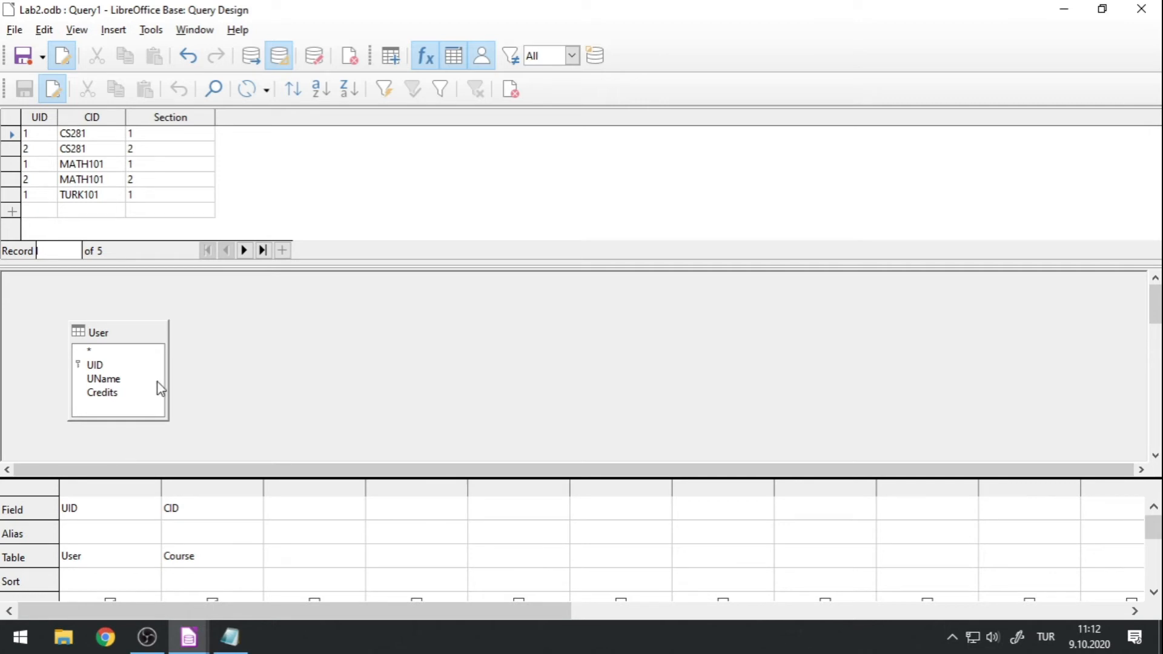
pyautogui.moveTo(116, 337); pyautogui.dragTo(130, 336)
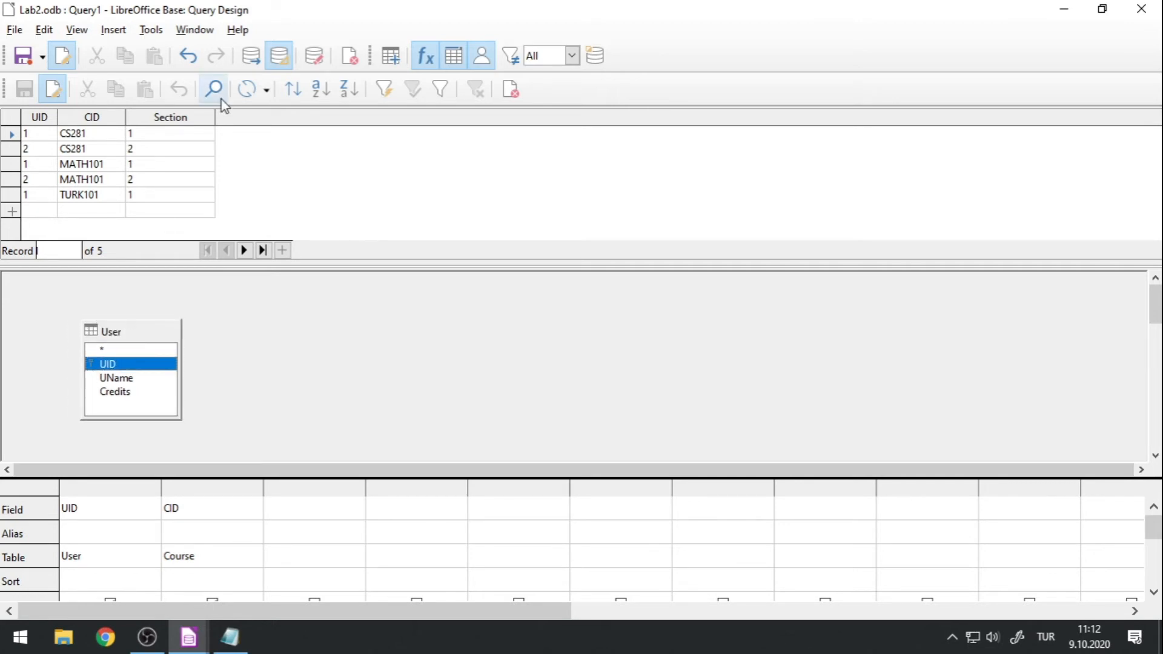
# Try to run the query with the CID column still assigned to the removed Course table.
pyautogui.click(278, 56)
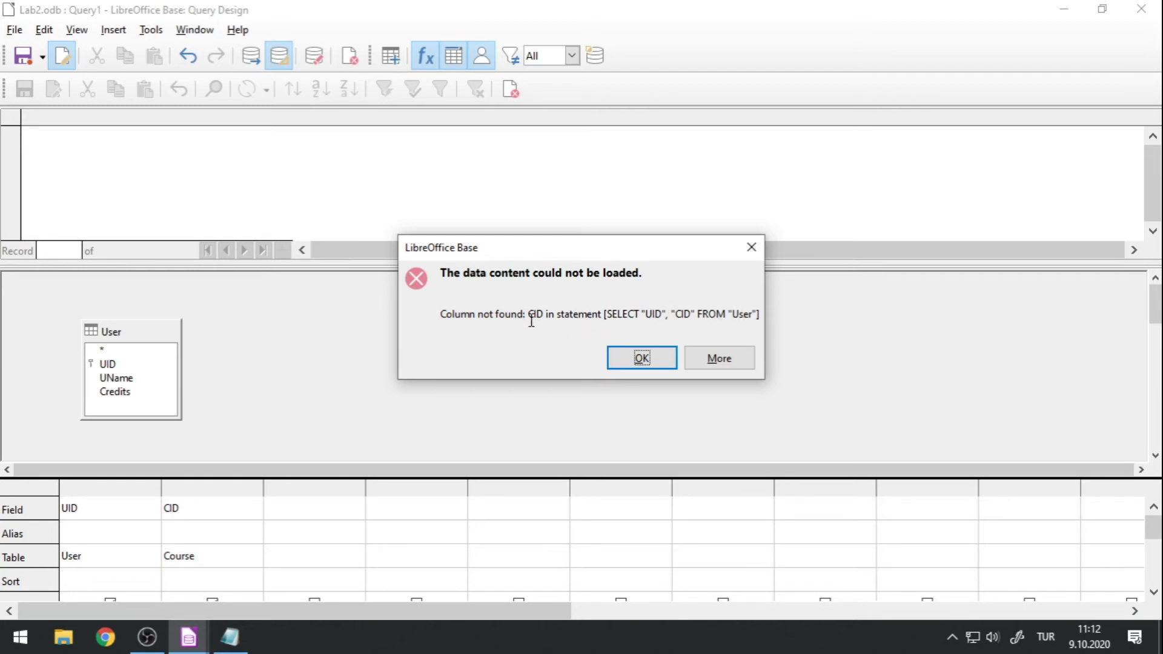
pyautogui.moveTo(530, 310); pyautogui.dragTo(540, 310)
pyautogui.click(612, 359)
# Clear the leftover CID column from the query grid so only the User table's UID is queried.
pyautogui.moveTo(212, 480); pyautogui.dragTo(101, 343)
pyautogui.click(234, 345)
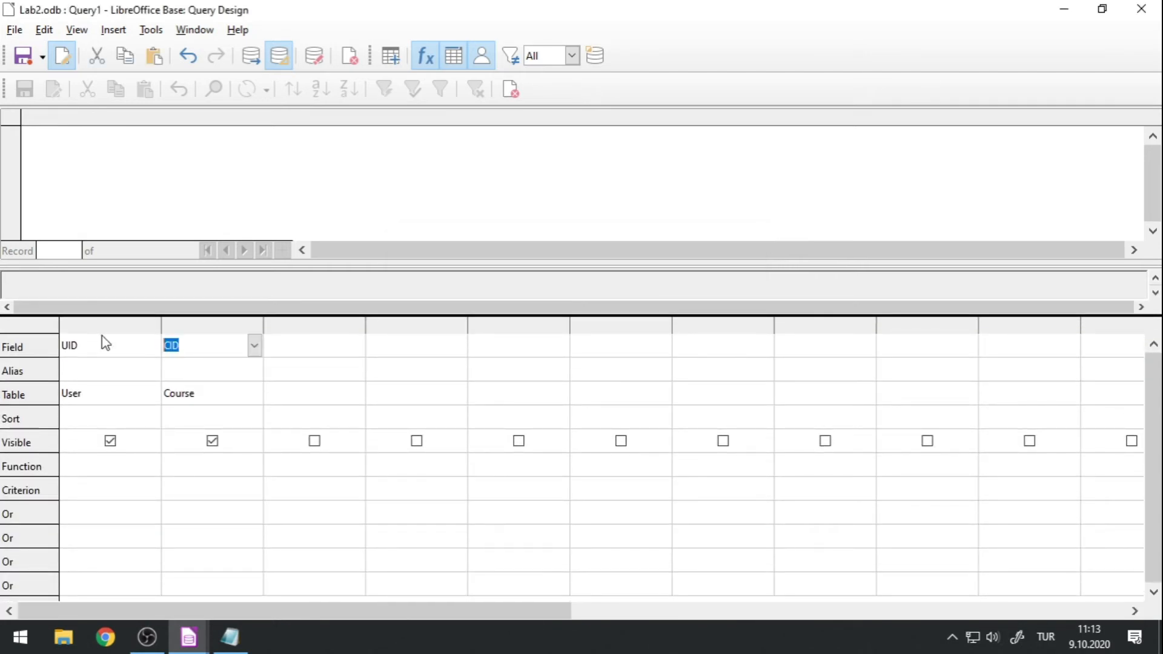
pyautogui.press('Delete')
pyautogui.click(298, 343)
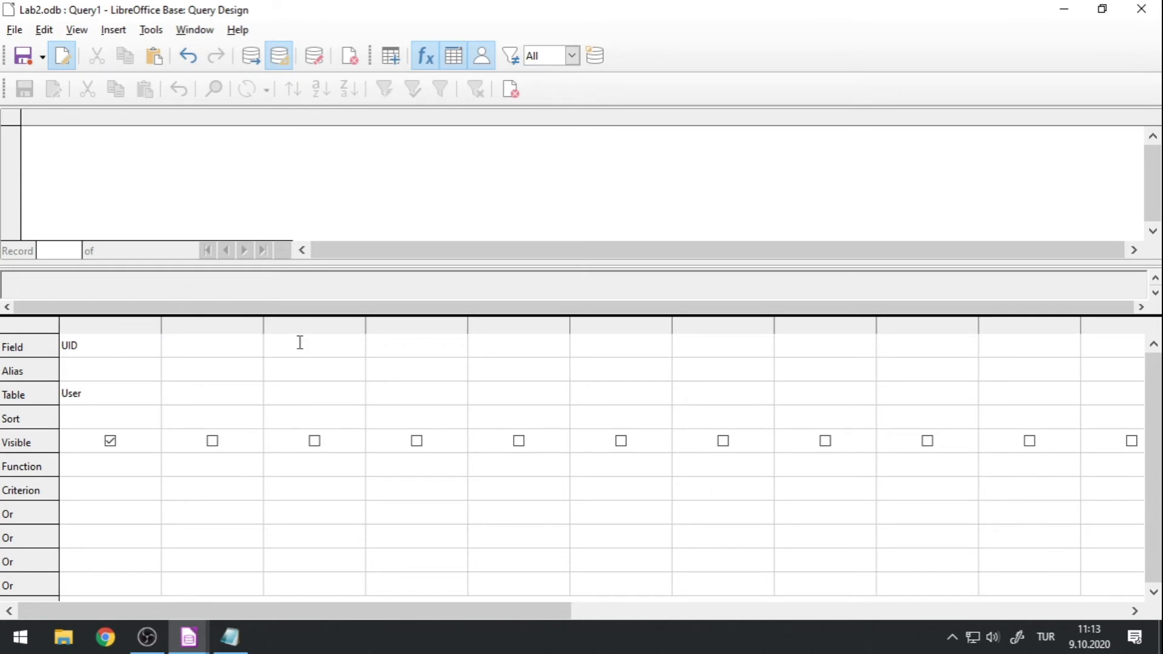
# Run the query with only the User table's UID and enlarge the design area to show the whole User table.
pyautogui.click(251, 56)
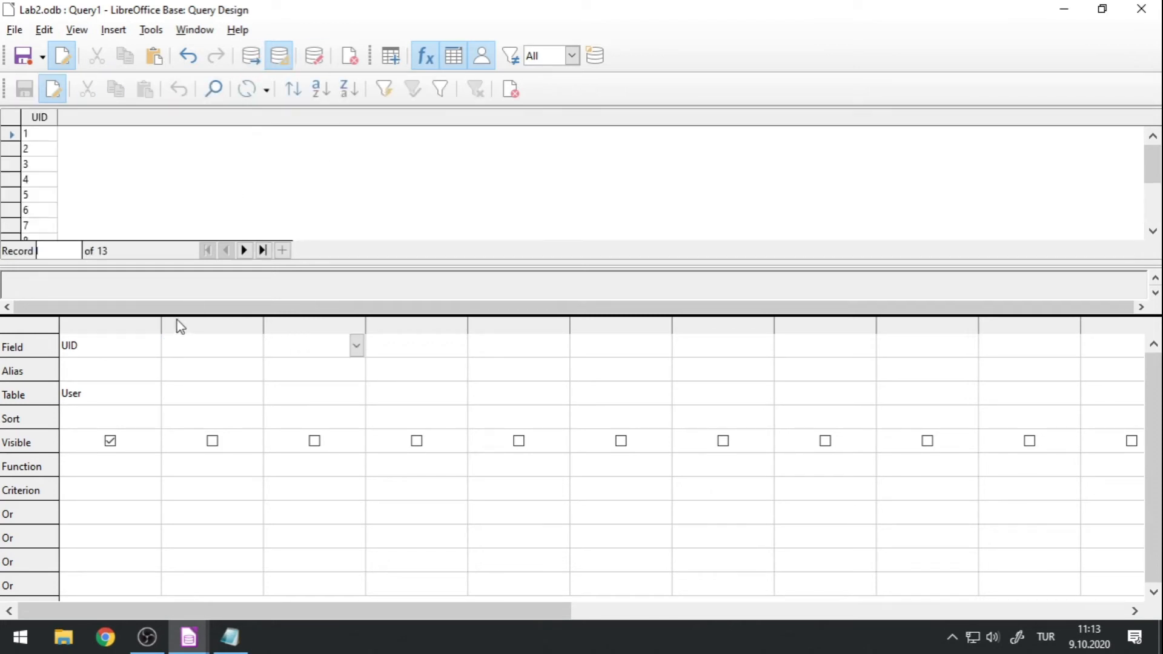
pyautogui.moveTo(177, 320); pyautogui.dragTo(180, 336)
pyautogui.moveTo(122, 259); pyautogui.dragTo(145, 223)
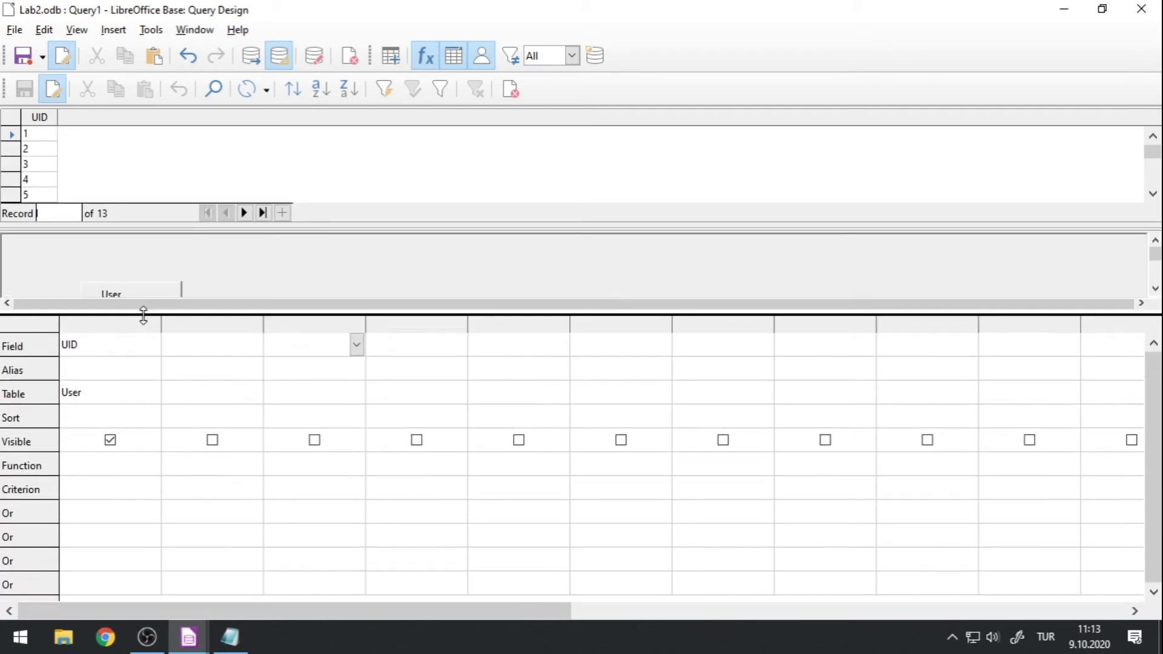
pyautogui.moveTo(143, 314); pyautogui.dragTo(118, 527)
pyautogui.moveTo(109, 326); pyautogui.dragTo(95, 315)
pyautogui.click(85, 375)
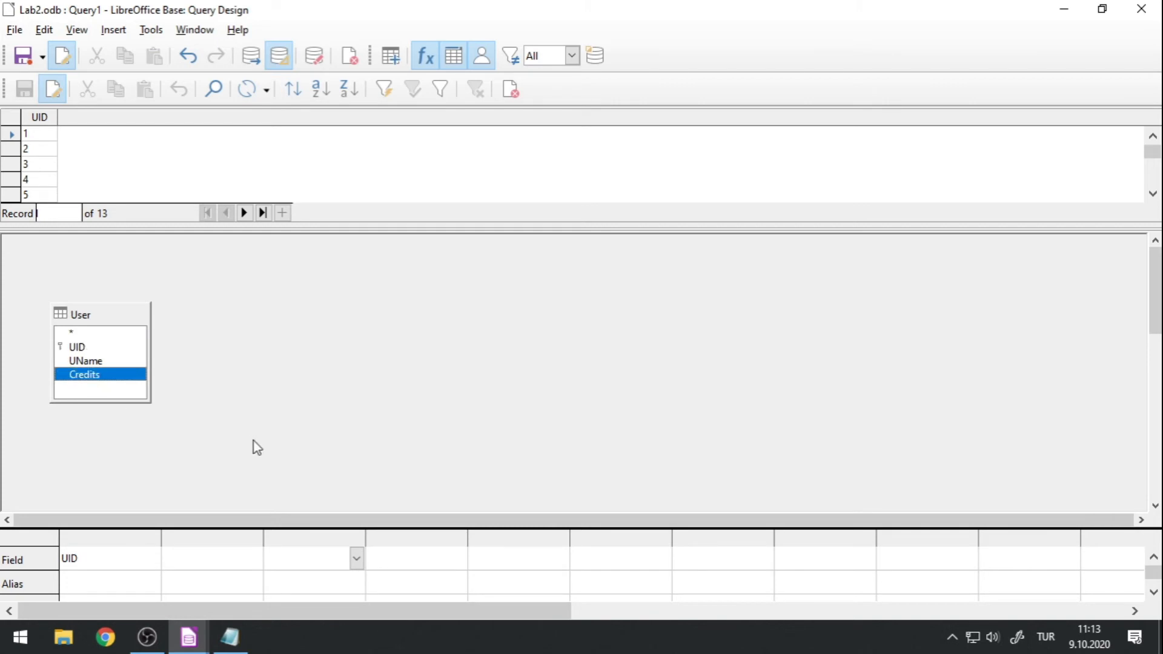
# Add the User table to the query design two more times.
pyautogui.click(109, 33)
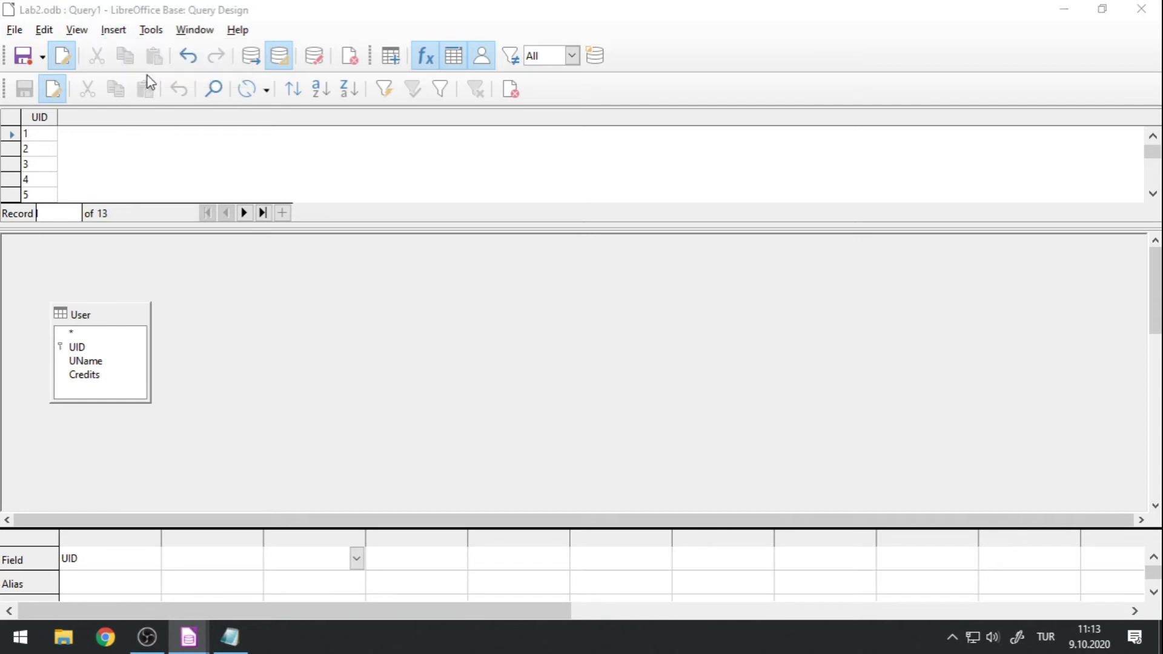
pyautogui.click(146, 74)
pyautogui.doubleClick(507, 238)
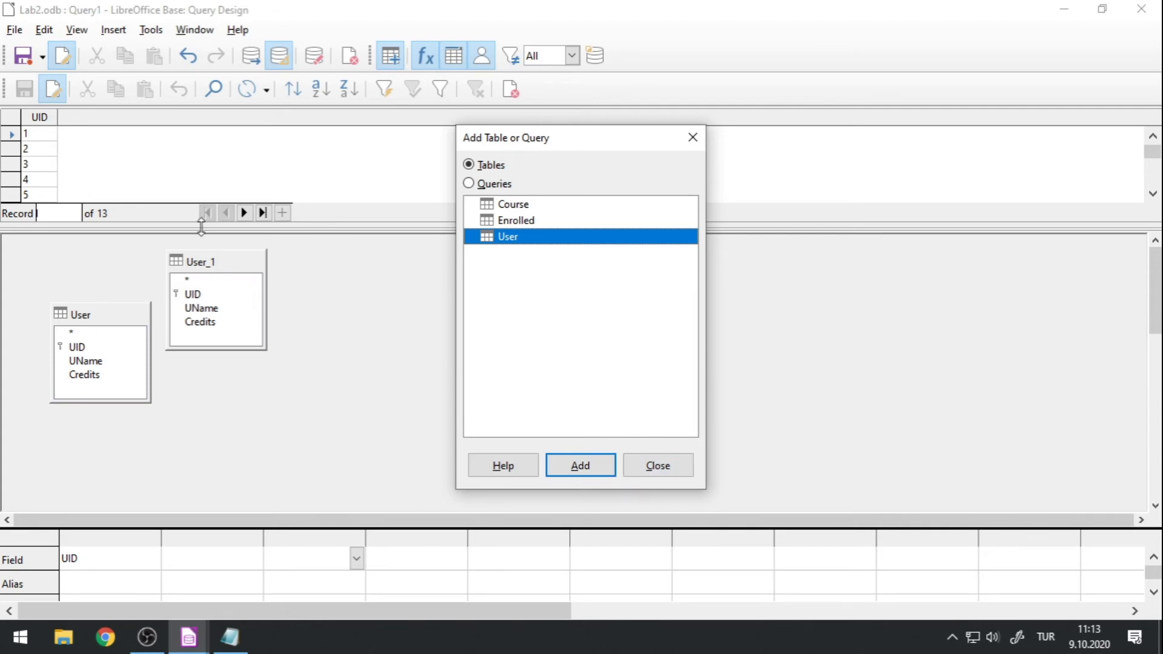
pyautogui.doubleClick(519, 238)
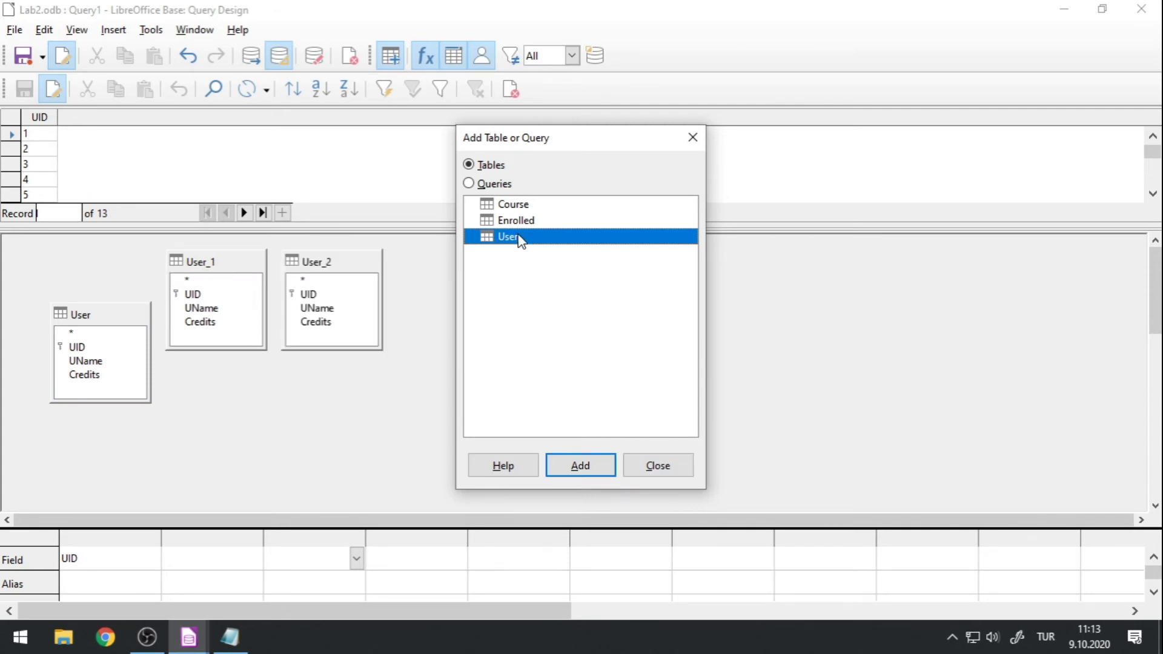
pyautogui.click(657, 465)
# Remove the surplus User_2 table and arrange User and User_1 side by side.
pyautogui.moveTo(353, 264); pyautogui.dragTo(414, 310)
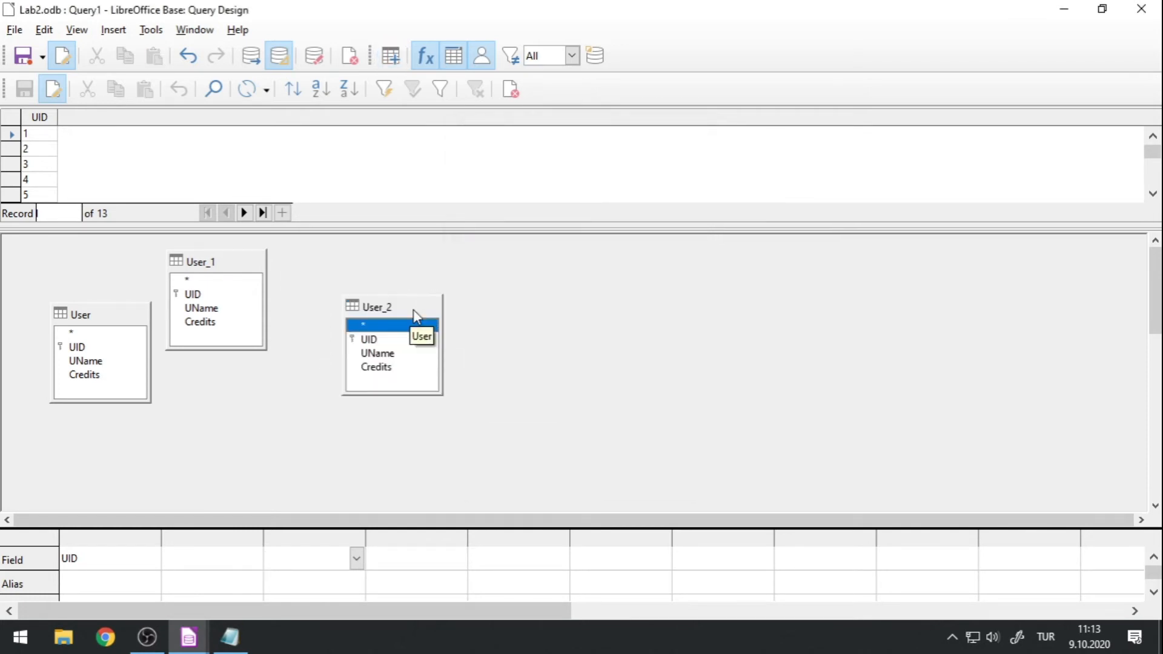
pyautogui.rightClick(379, 308)
pyautogui.click(418, 316)
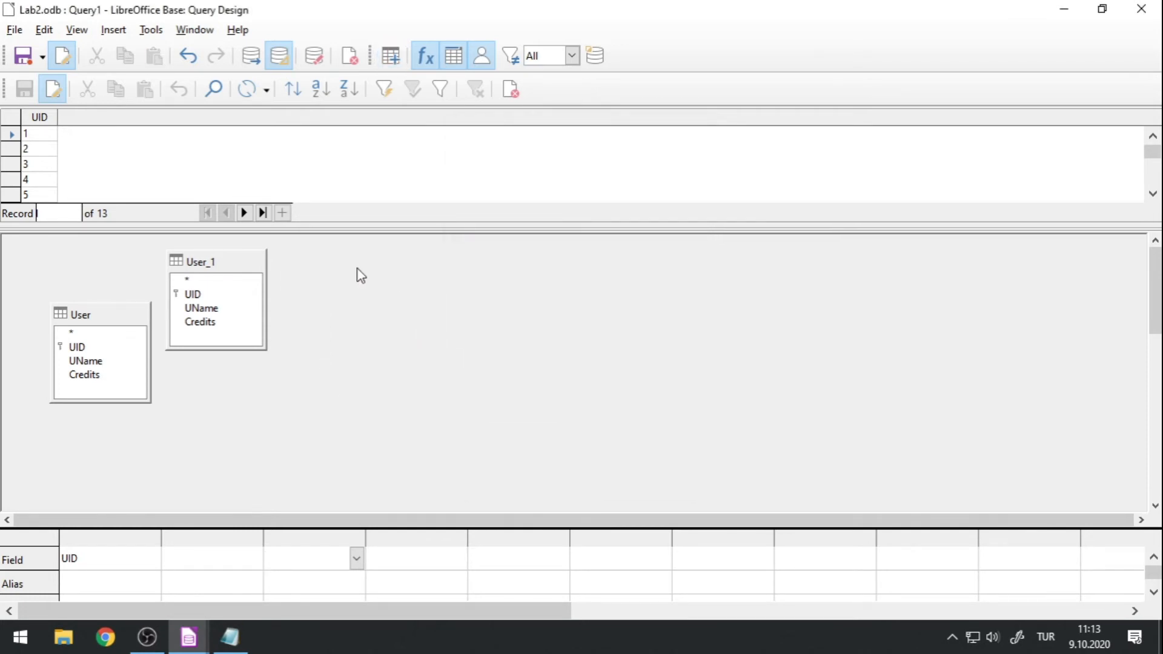
pyautogui.moveTo(229, 267); pyautogui.dragTo(366, 309)
pyautogui.moveTo(78, 314); pyautogui.dragTo(146, 282)
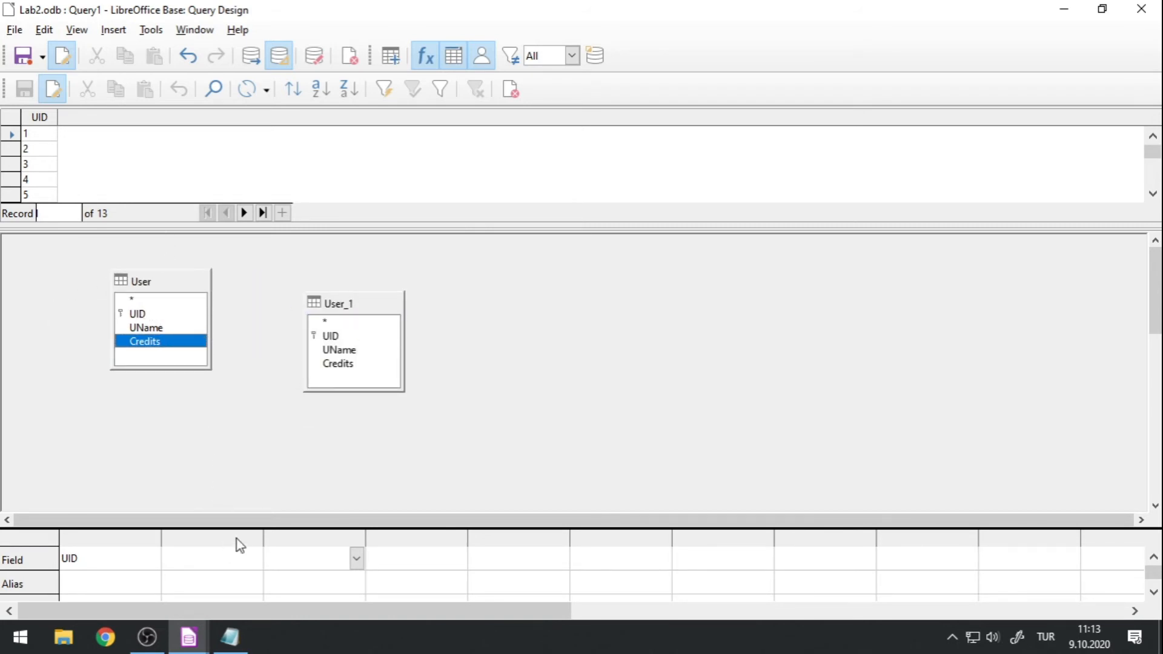
# Add the UID field from User_1 as the second column of the query grid.
pyautogui.moveTo(236, 527); pyautogui.dragTo(255, 309)
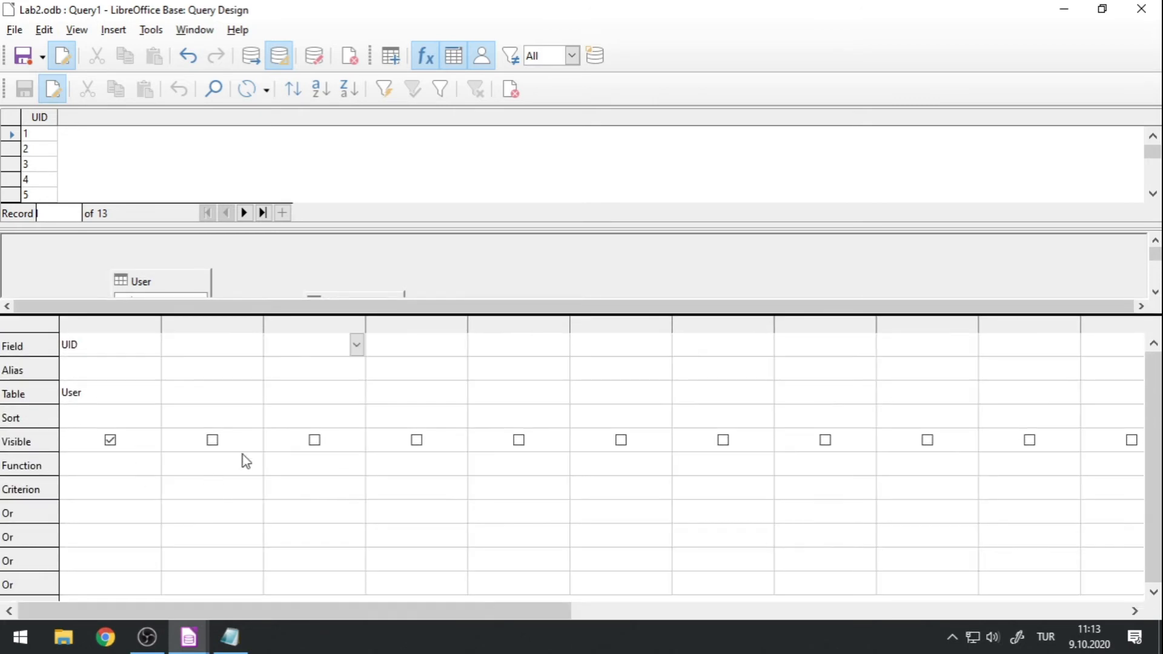
pyautogui.click(255, 392)
pyautogui.click(254, 393)
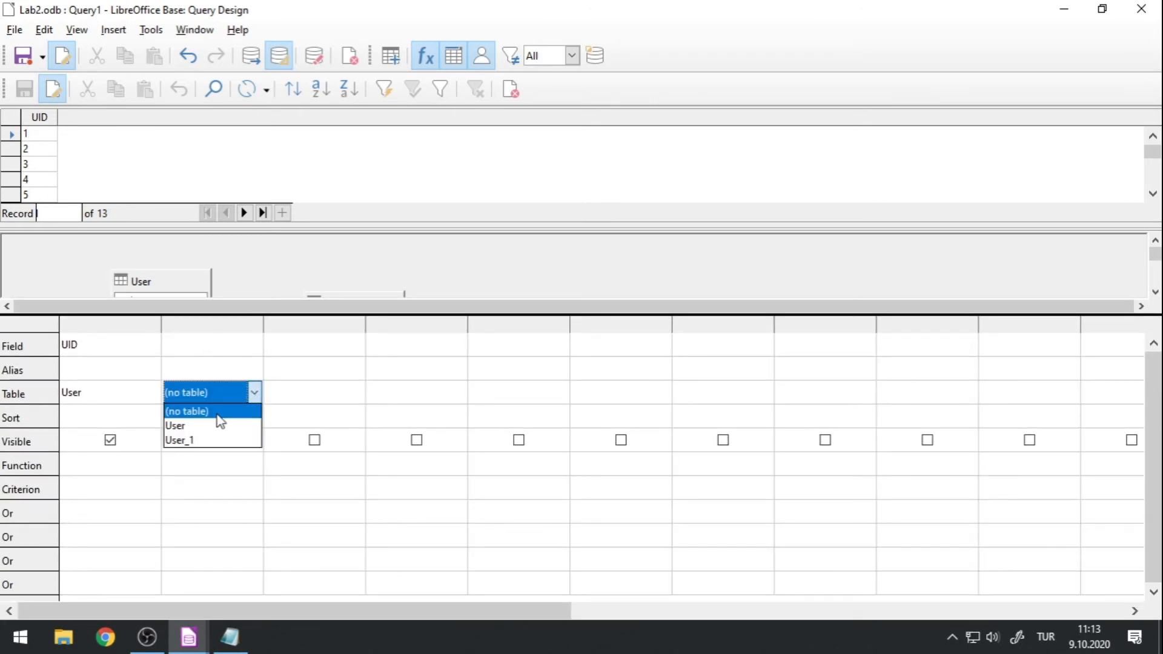
pyautogui.click(194, 441)
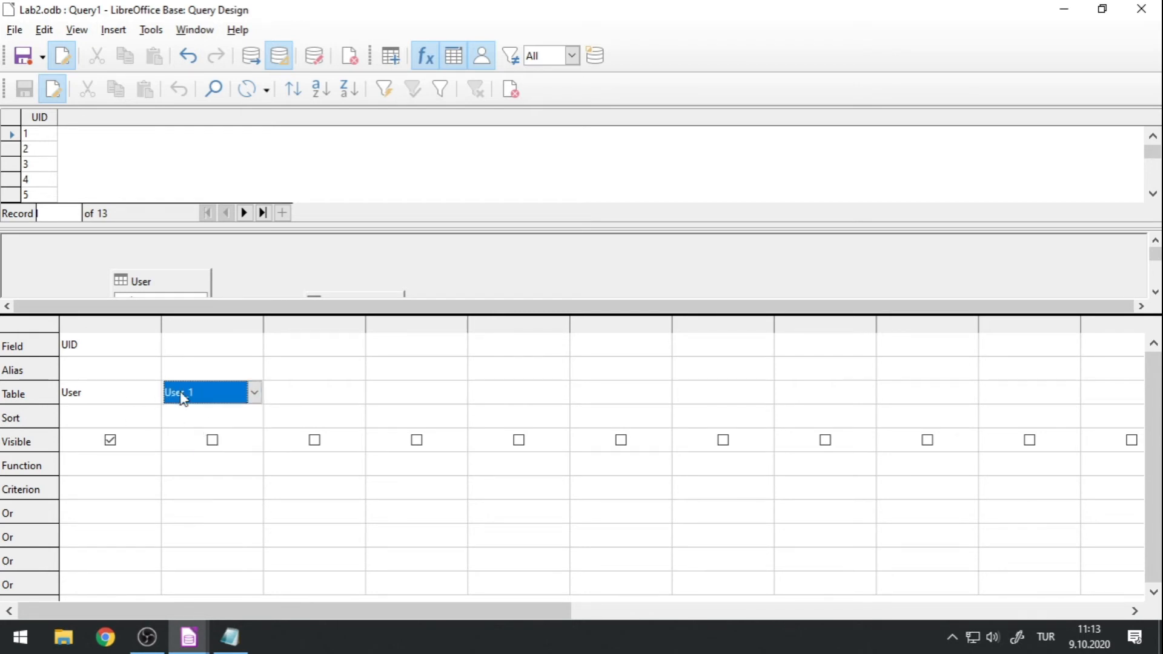
pyautogui.click(255, 345)
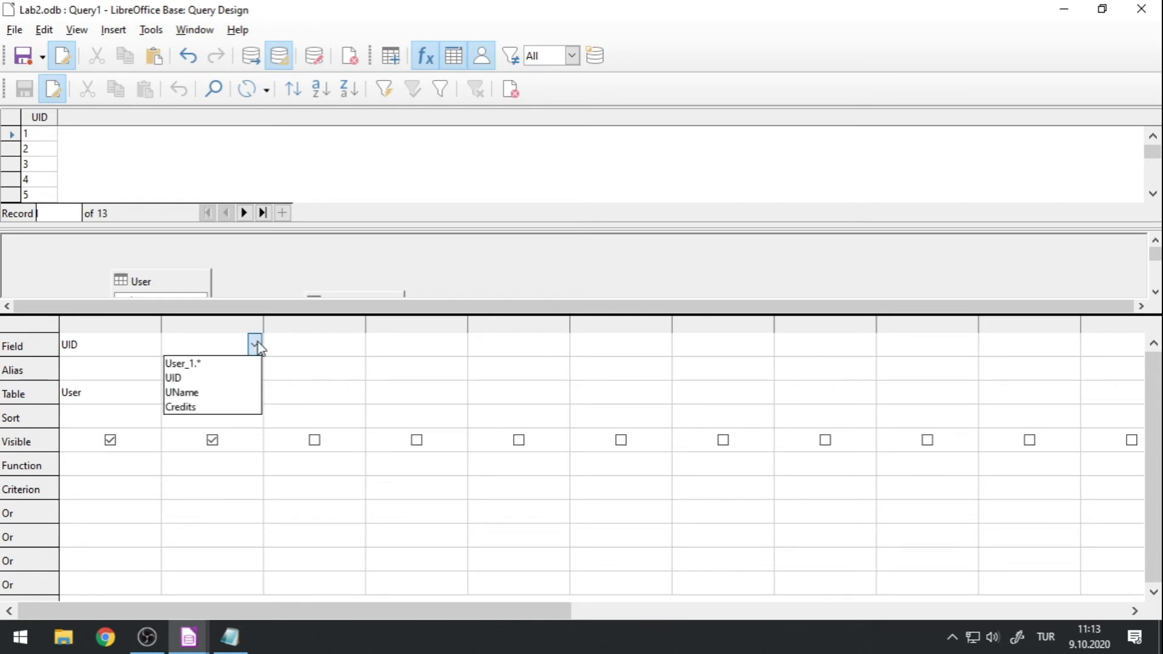
pyautogui.click(219, 378)
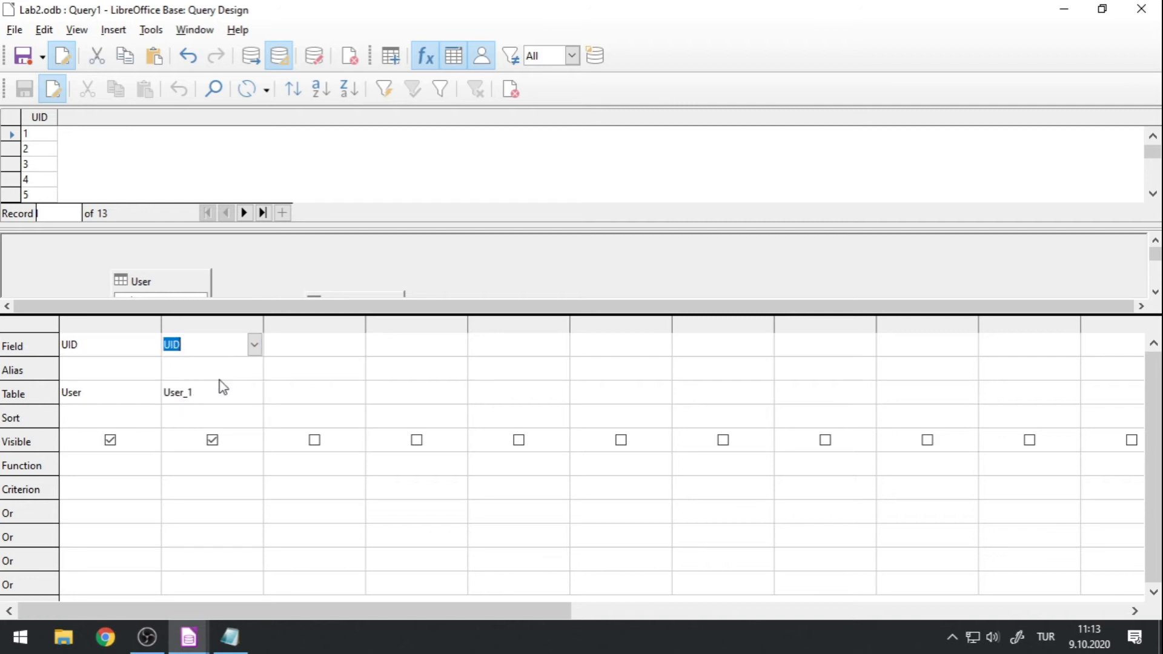
# Run the query on both UID columns and enlarge the results to show the unjoined User and User_1 combinations.
pyautogui.moveTo(199, 322); pyautogui.dragTo(217, 453)
pyautogui.click(260, 53)
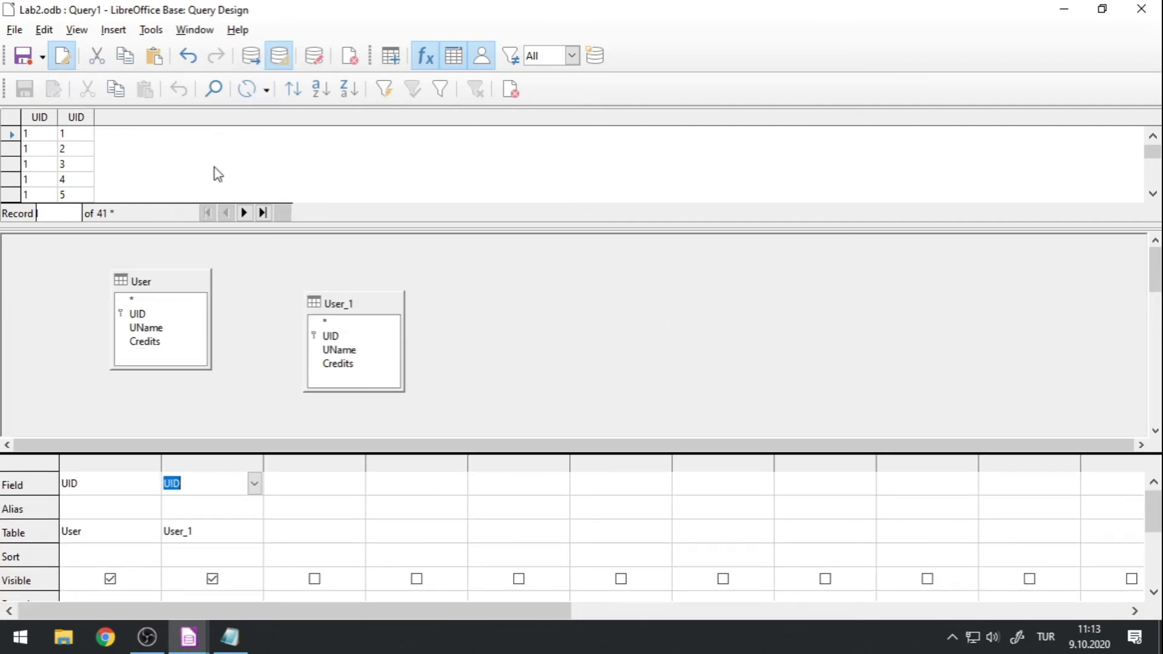
pyautogui.moveTo(181, 222); pyautogui.dragTo(168, 498)
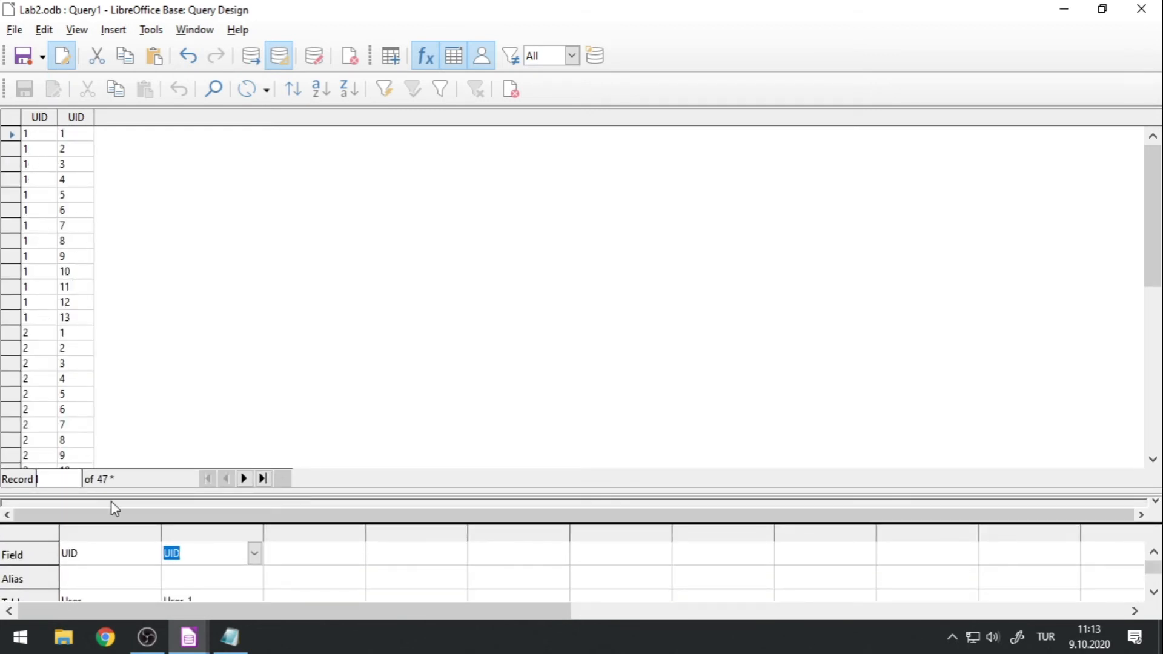
# Add the Credits field from the User table as the third column of the query grid.
pyautogui.moveTo(117, 493); pyautogui.dragTo(172, 174)
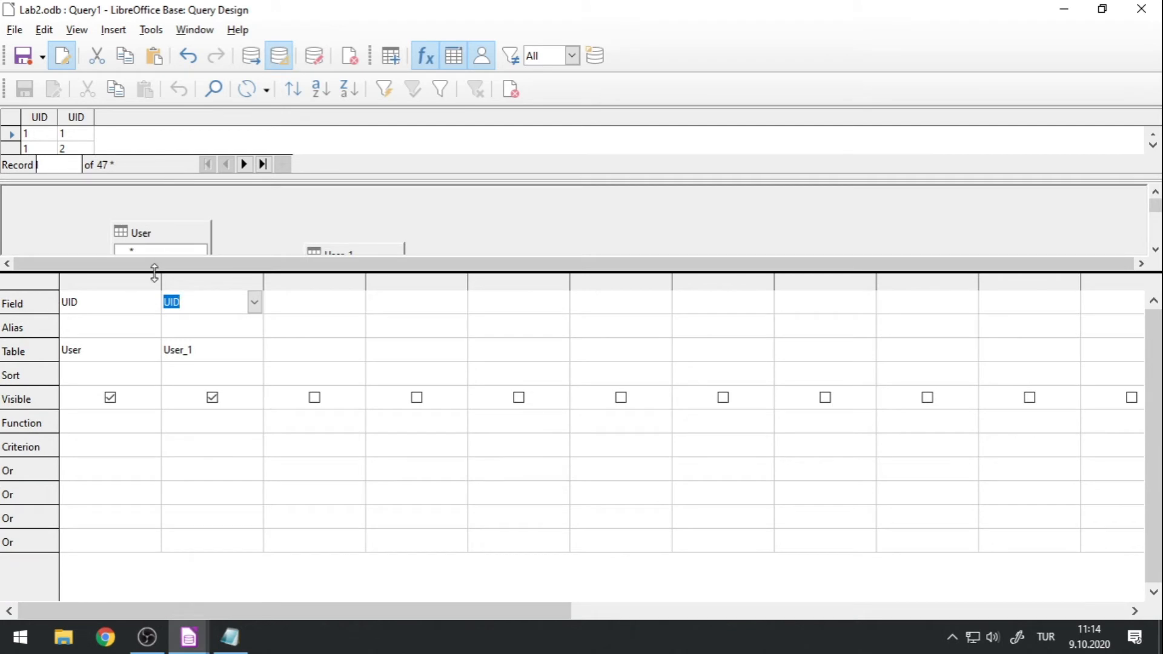
pyautogui.moveTo(153, 270); pyautogui.dragTo(152, 371)
pyautogui.click(341, 456)
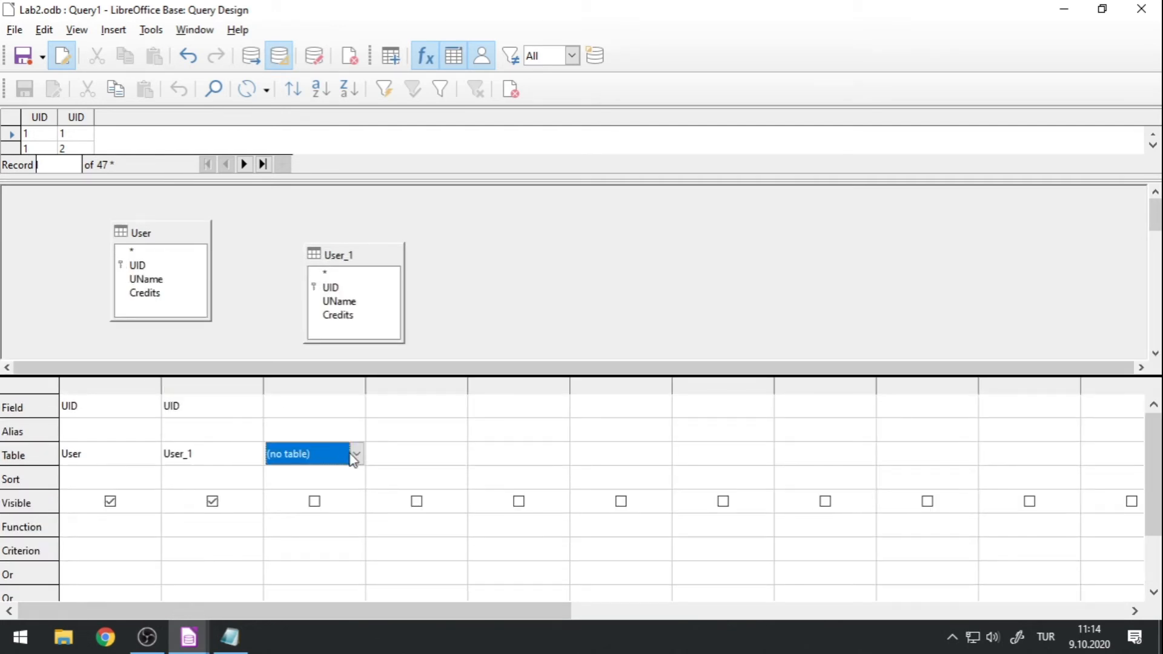
pyautogui.click(356, 453)
pyautogui.click(344, 489)
pyautogui.click(350, 408)
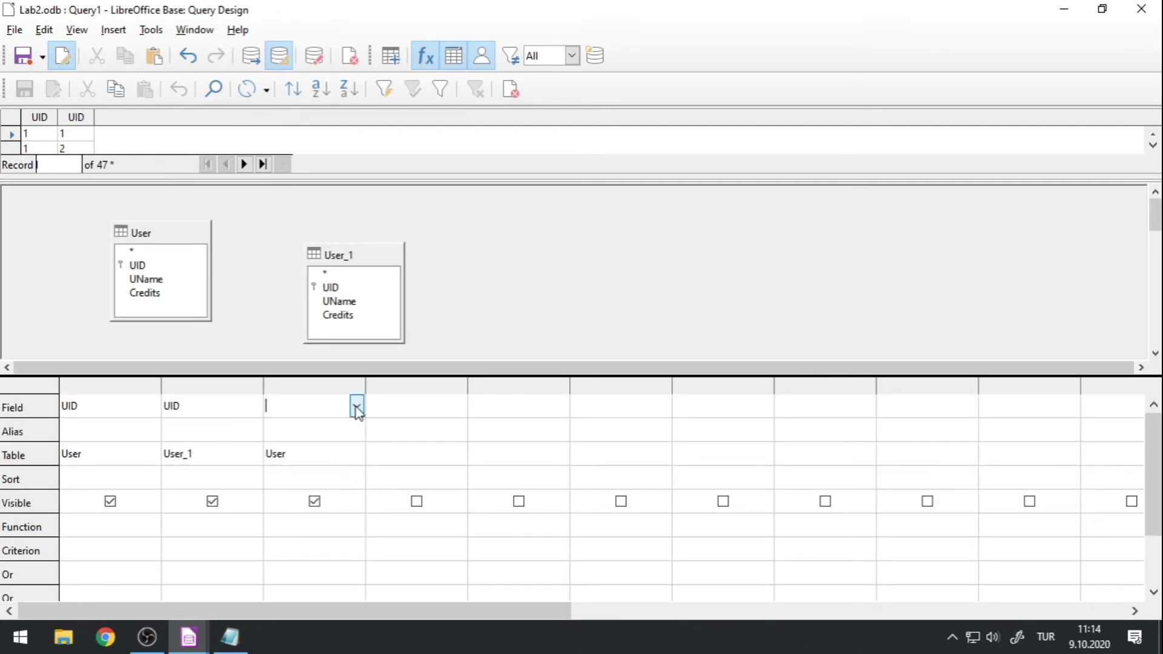
pyautogui.click(352, 406)
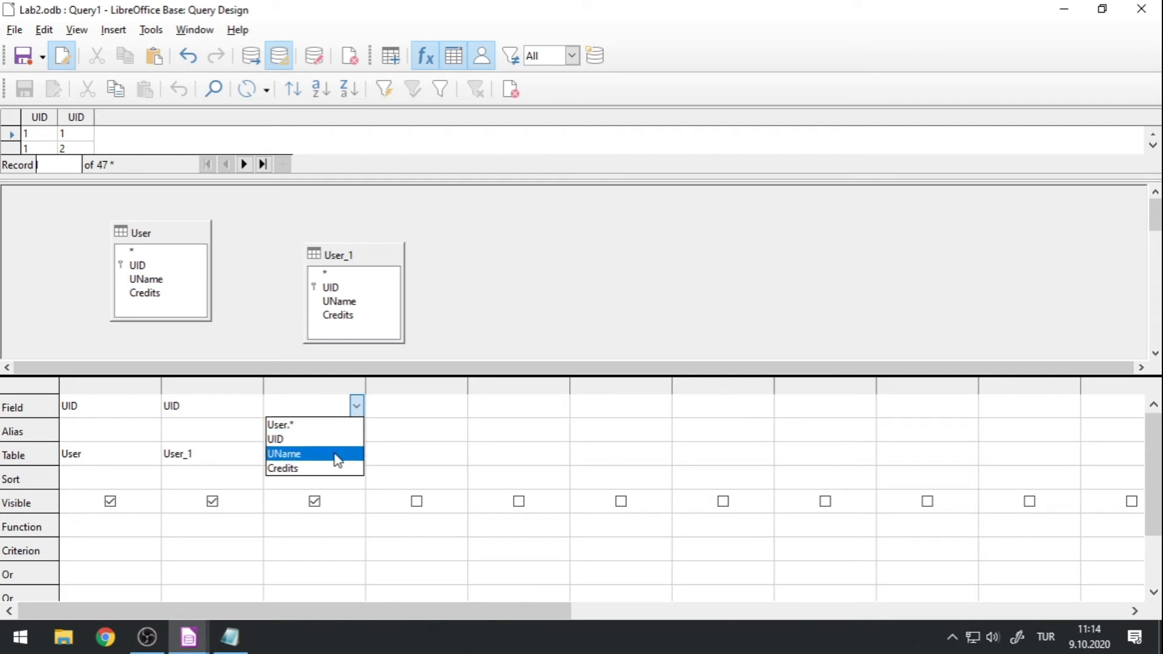
pyautogui.click(337, 460)
pyautogui.click(356, 405)
pyautogui.click(324, 470)
# Add the Credits field from User_1 as the fourth column of the query grid.
pyautogui.click(411, 457)
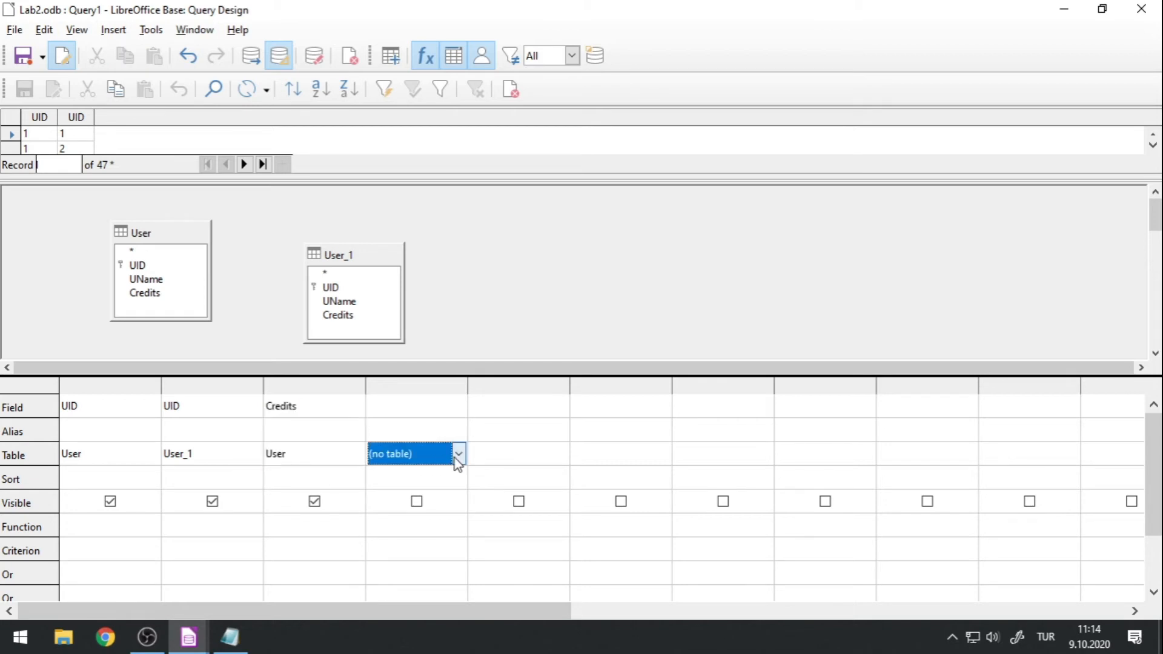
pyautogui.click(458, 454)
pyautogui.click(411, 502)
pyautogui.click(459, 407)
pyautogui.click(458, 406)
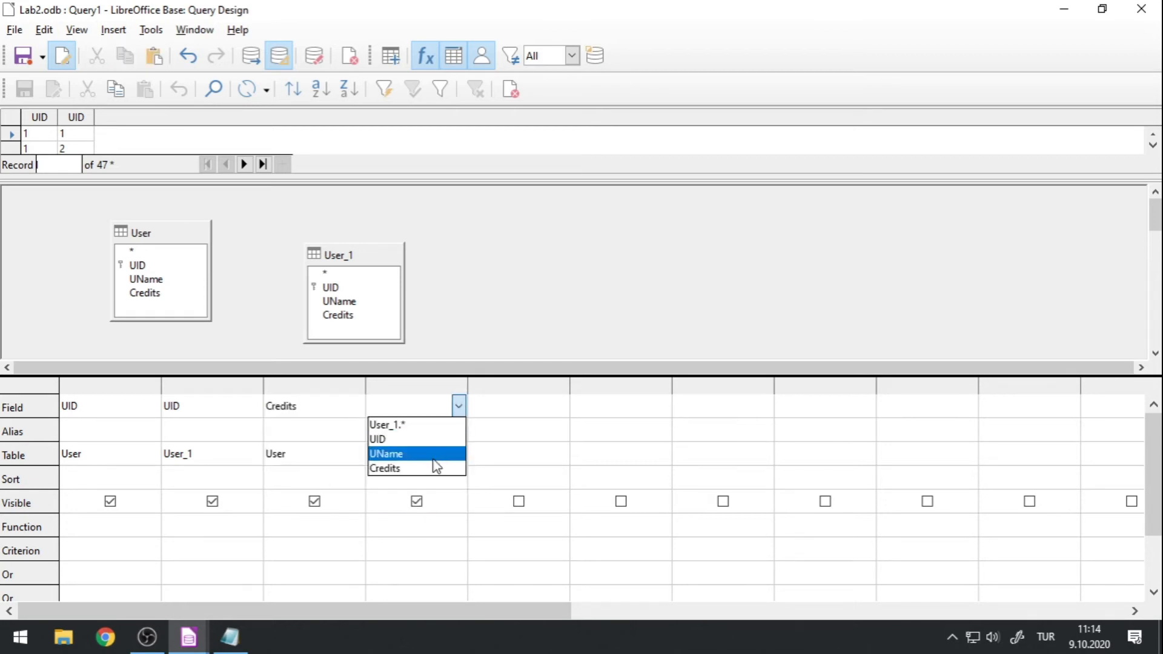
pyautogui.click(411, 470)
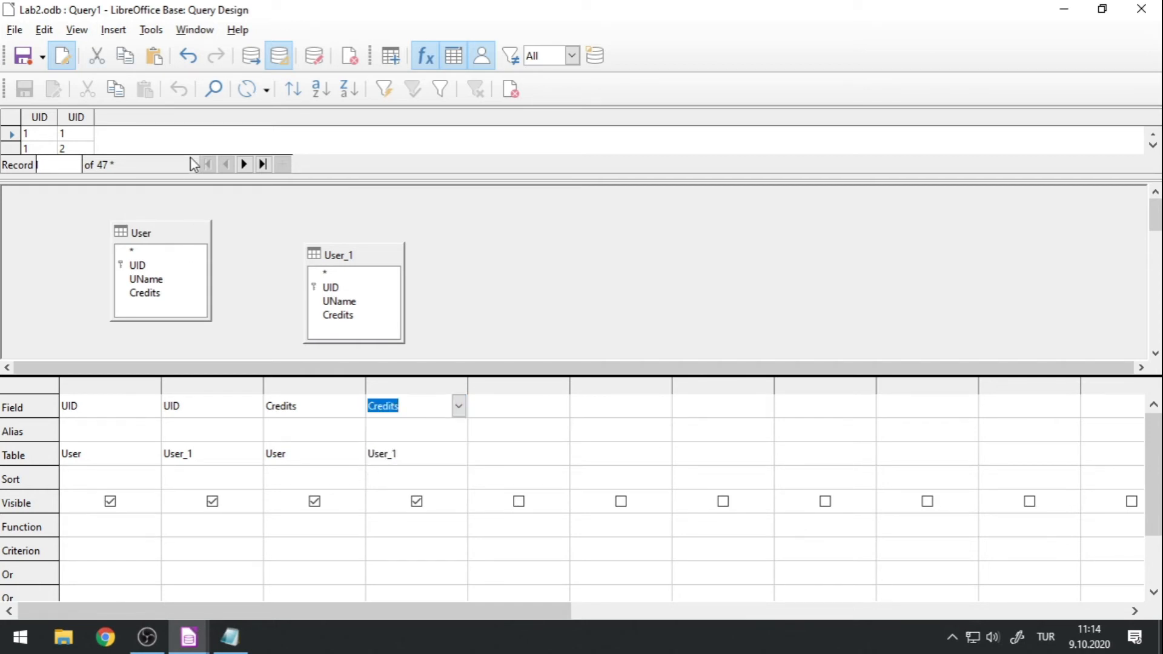
# Run the query and compare the two Credits columns in the results, keeping the query grid accessible.
pyautogui.click(253, 57)
pyautogui.moveTo(167, 174); pyautogui.dragTo(151, 377)
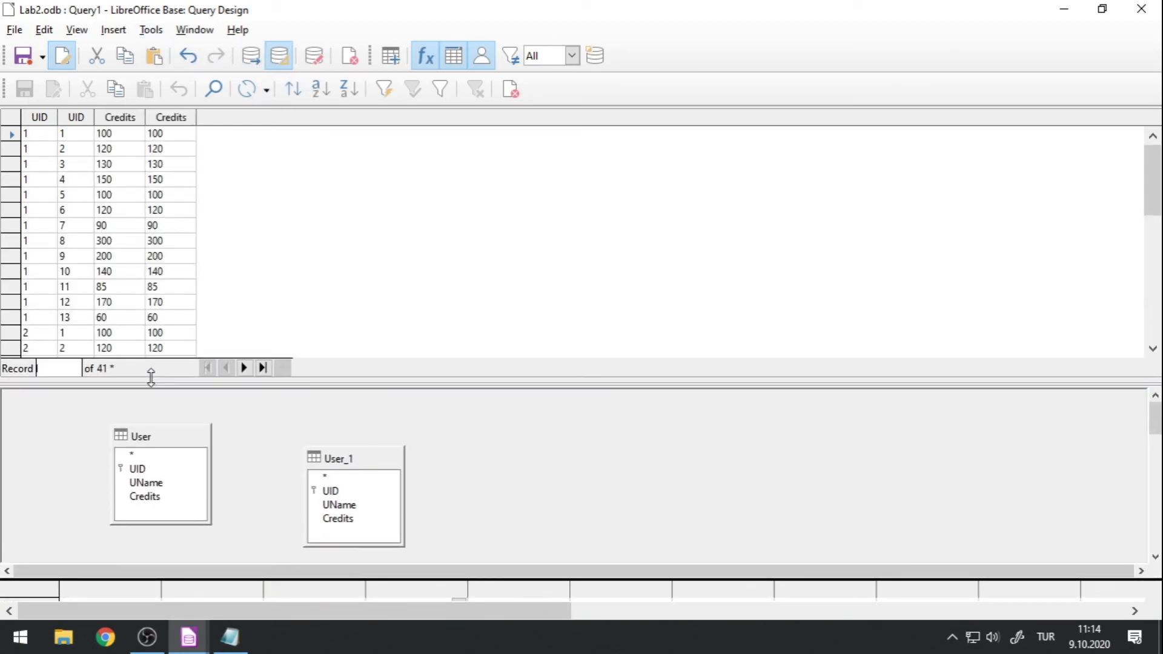
pyautogui.moveTo(150, 378); pyautogui.dragTo(188, 201)
pyautogui.moveTo(276, 412); pyautogui.dragTo(272, 351)
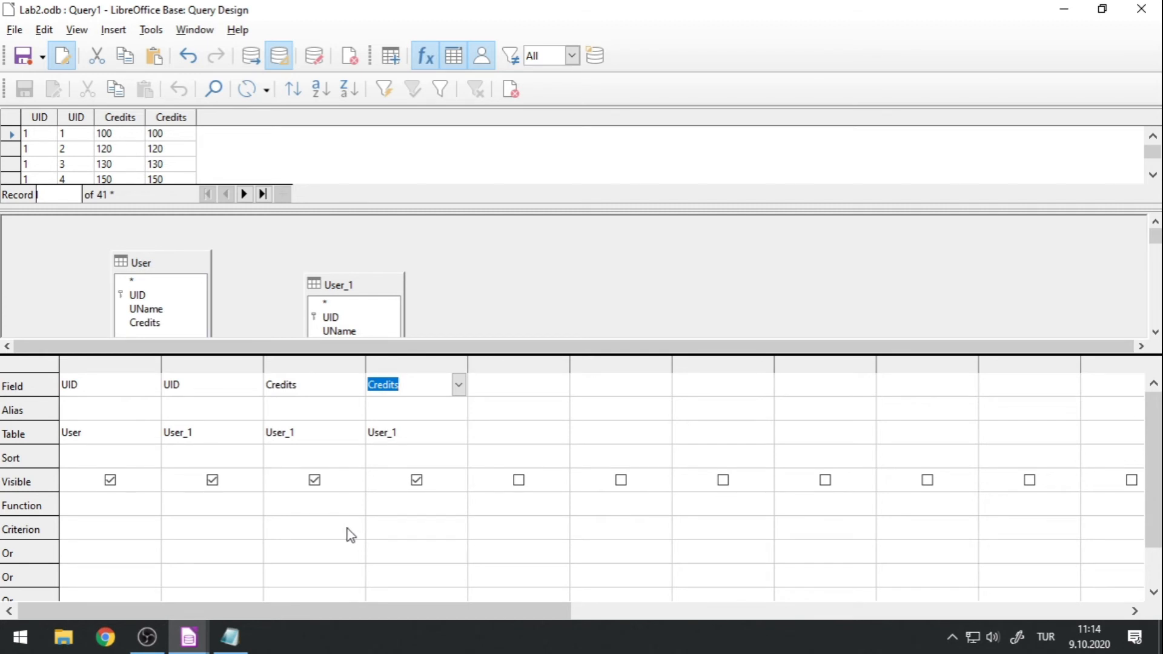
# Set the third column's Credits field back to the User table.
pyautogui.click(294, 538)
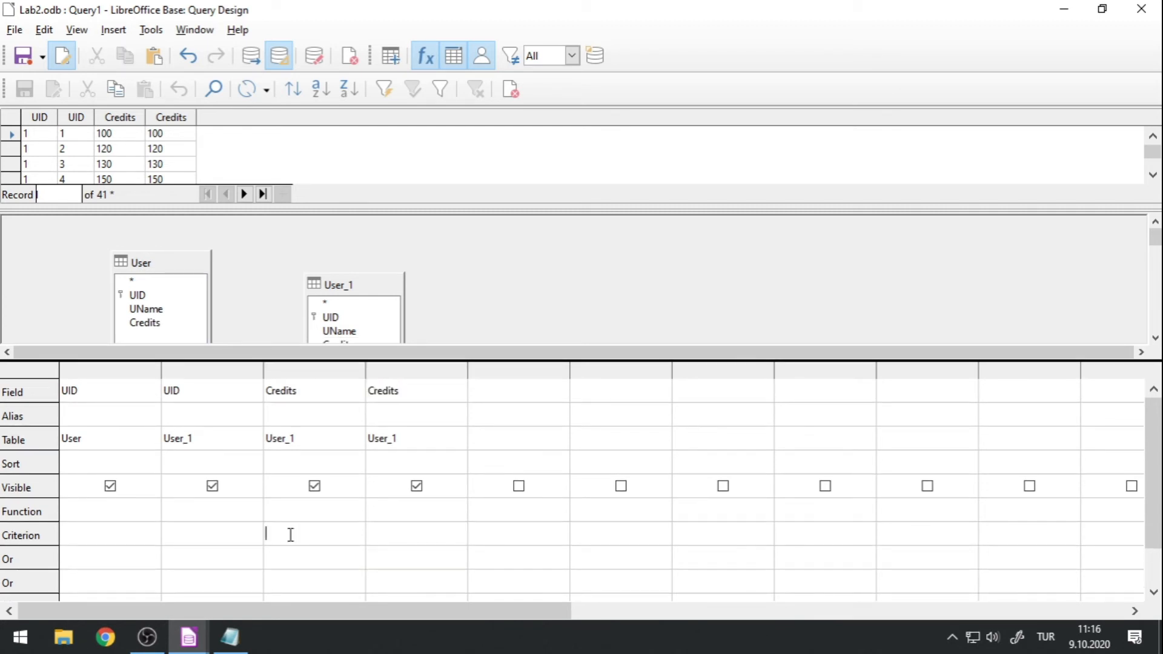
pyautogui.click(314, 438)
pyautogui.click(356, 438)
pyautogui.click(309, 472)
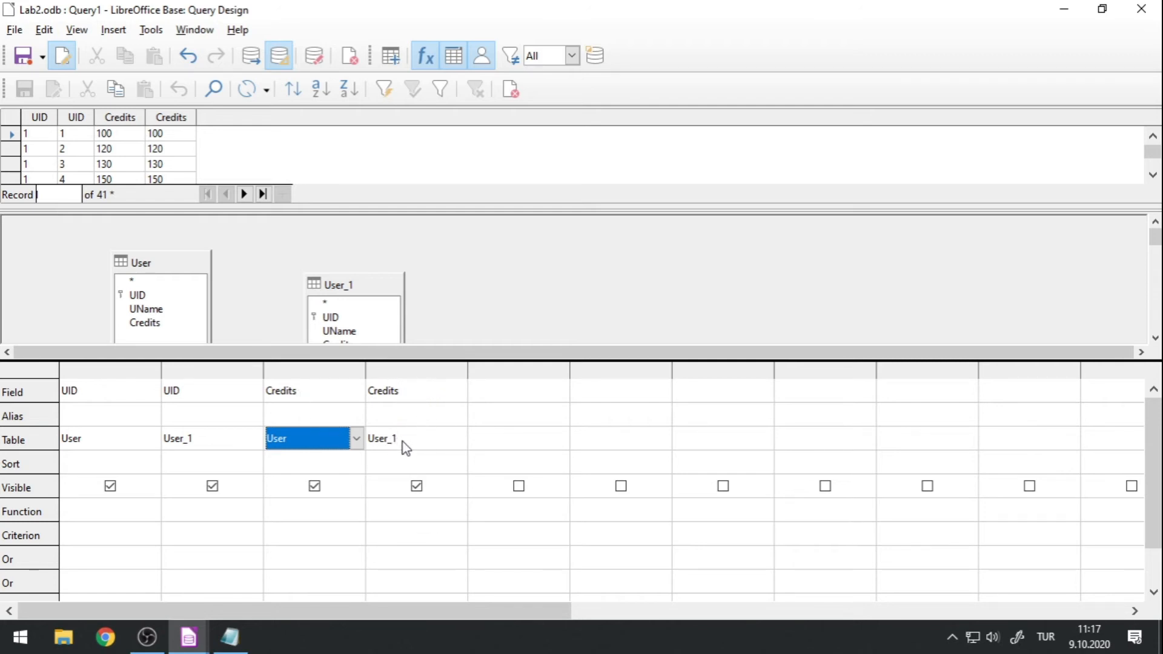
# Enter the criterion [User_1].[Credits] for the User table's Credits column.
pyautogui.click(322, 533)
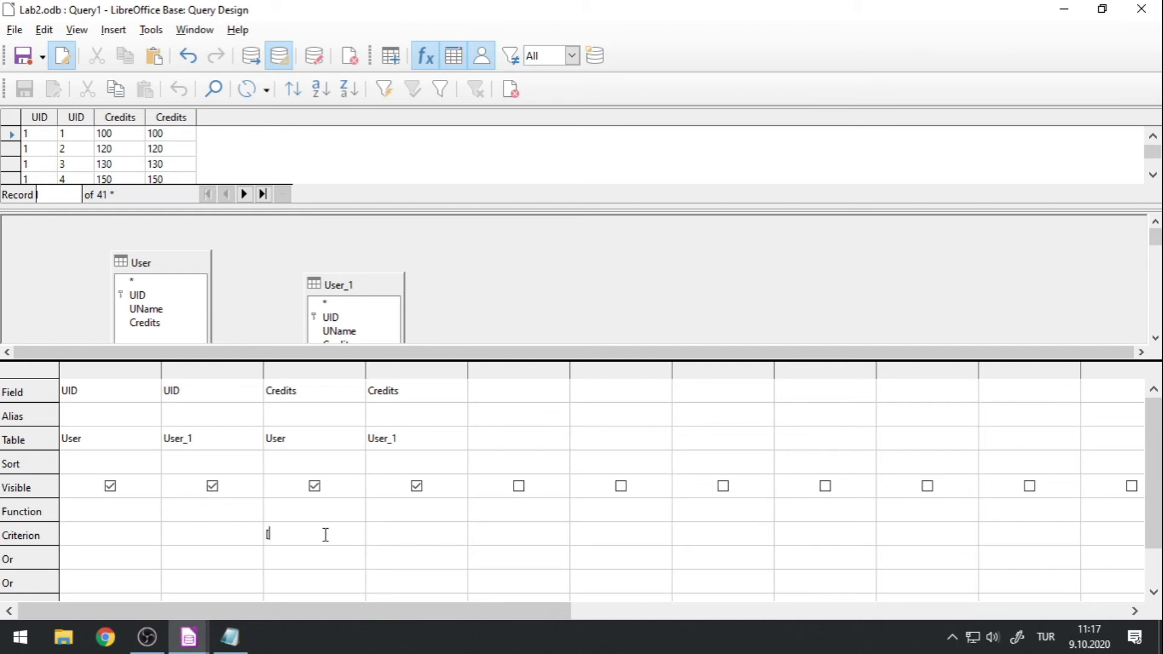
pyautogui.write('User_1]Credits]')
# Copy the [User_1].[Credits] criterion into the Notepad document, replacing all of its text.
pyautogui.moveTo(348, 534); pyautogui.dragTo(236, 542)
pyautogui.hotkey('ctrl', 'c')
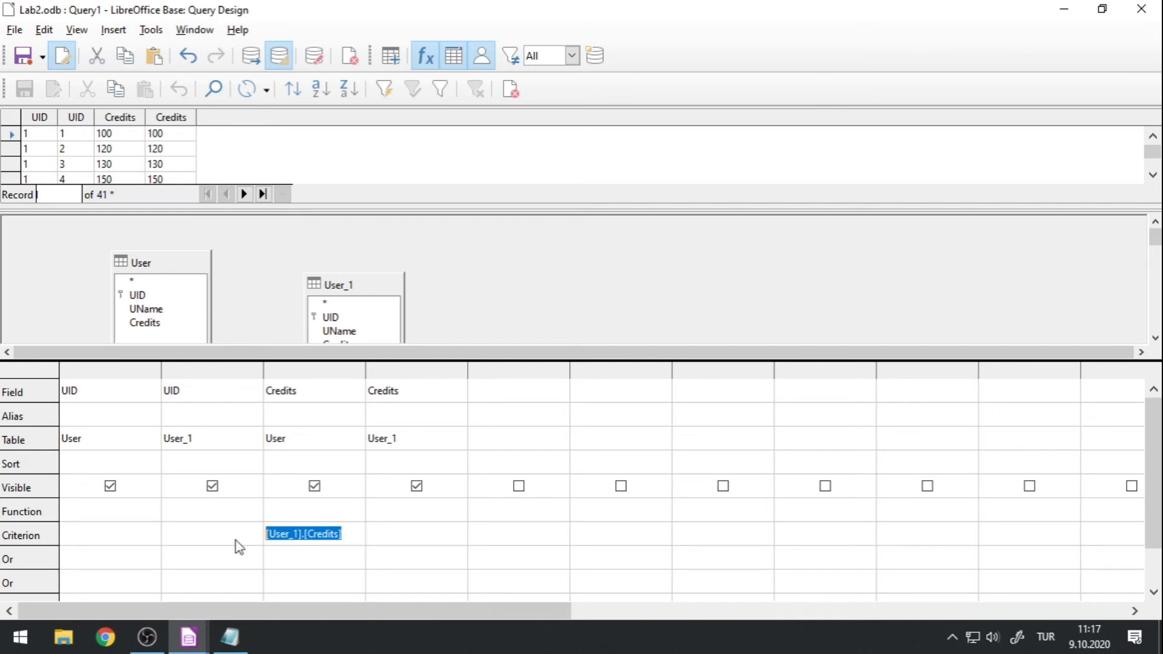
pyautogui.click(228, 638)
pyautogui.hotkey('ctrl', 'a')
pyautogui.hotkey('ctrl', 'v')
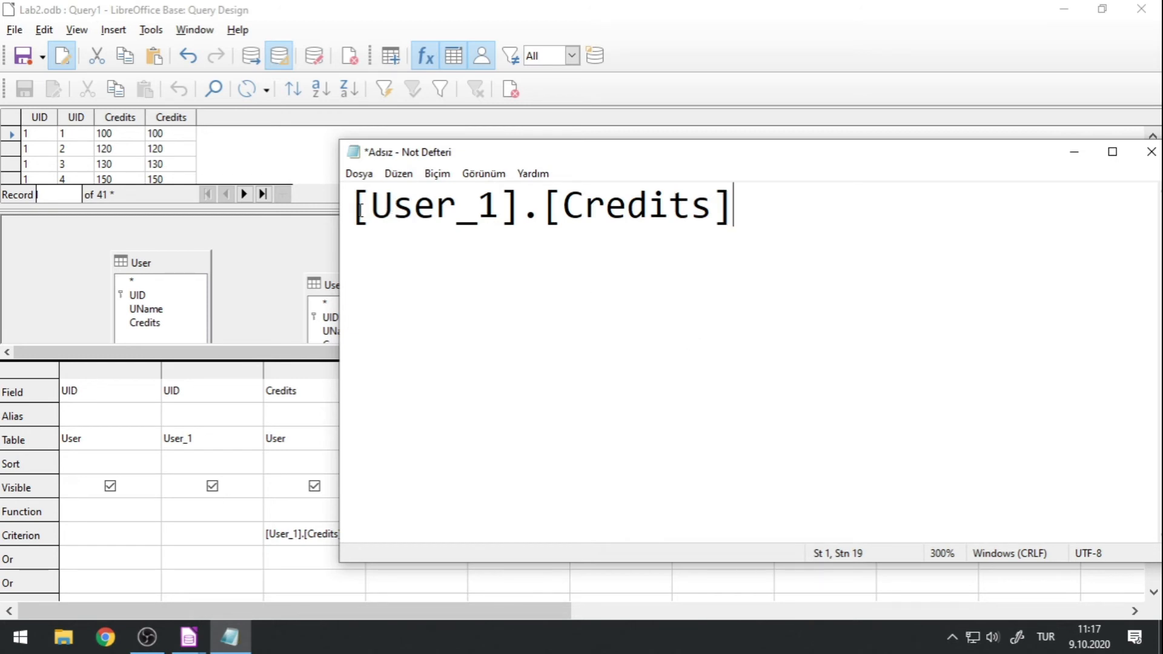
# Highlight the bracketed Credits field name in the pasted expression to examine its notation.
pyautogui.moveTo(356, 209); pyautogui.dragTo(792, 198)
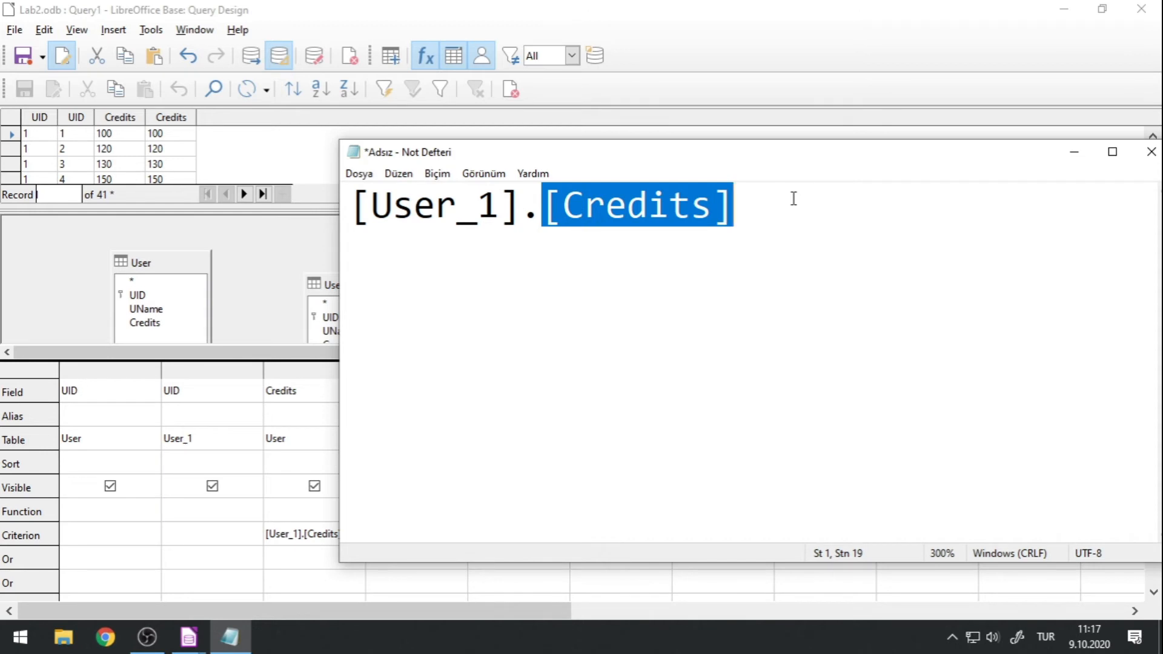
pyautogui.moveTo(558, 206); pyautogui.dragTo(710, 204)
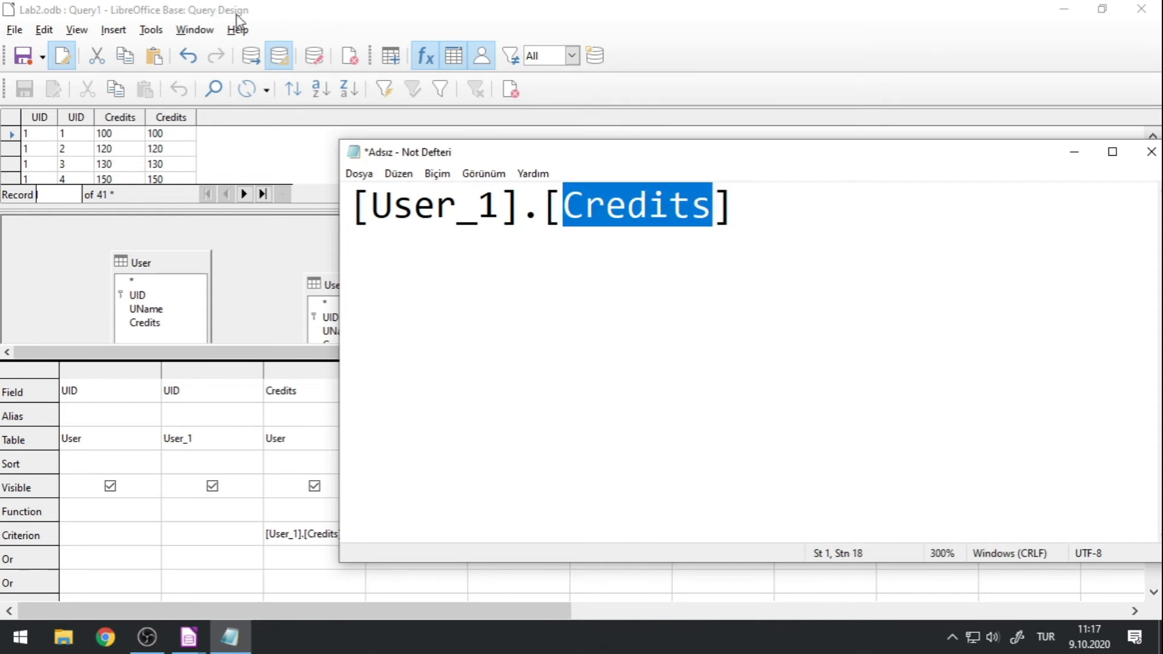
pyautogui.click(857, 262)
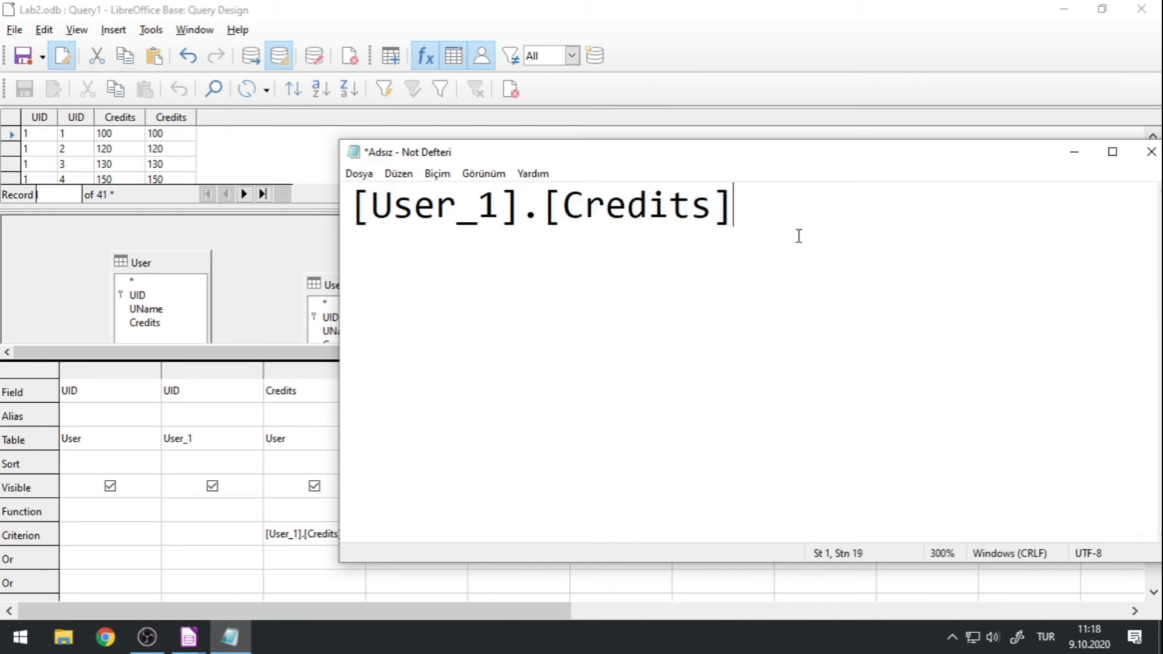
# Write SQL three lines below the expression in Notepad and paste a copy of [User_1].[Credits] beside it.
pyautogui.moveTo(799, 236); pyautogui.dragTo(275, 168)
pyautogui.hotkey('ctrl', 'c')
pyautogui.click(917, 257)
pyautogui.press('Return')
pyautogui.press('Return')
pyautogui.press('Return')
pyautogui.write('SQL')
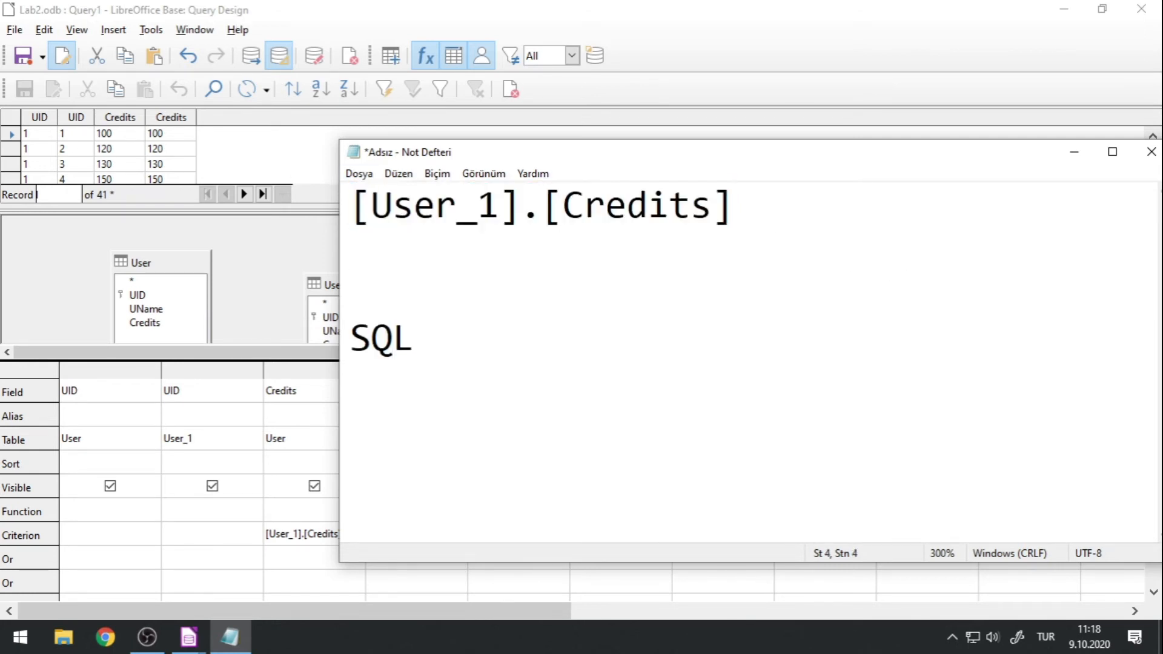
pyautogui.hotkey('ctrl', 'v')
# Replace the square brackets in the SQL line with double quotes so it reads SQL "User_1"."Credits".
pyautogui.press('BackSpace')
pyautogui.write('"')
pyautogui.press('Left')
pyautogui.press('Left')
pyautogui.press('Left')
pyautogui.press('Left')
pyautogui.press('Left')
pyautogui.press('Left')
pyautogui.press('Left')
pyautogui.press('Left')
pyautogui.press('BackSpace')
pyautogui.write('"')
pyautogui.press('Left')
pyautogui.press('Left')
pyautogui.press('BackSpace')
pyautogui.write('"')
pyautogui.press('Left')
pyautogui.press('Left')
pyautogui.press('Left')
pyautogui.press('Left')
pyautogui.press('Left')
pyautogui.press('Left')
pyautogui.press('Left')
pyautogui.press('BackSpace')
pyautogui.write('"')
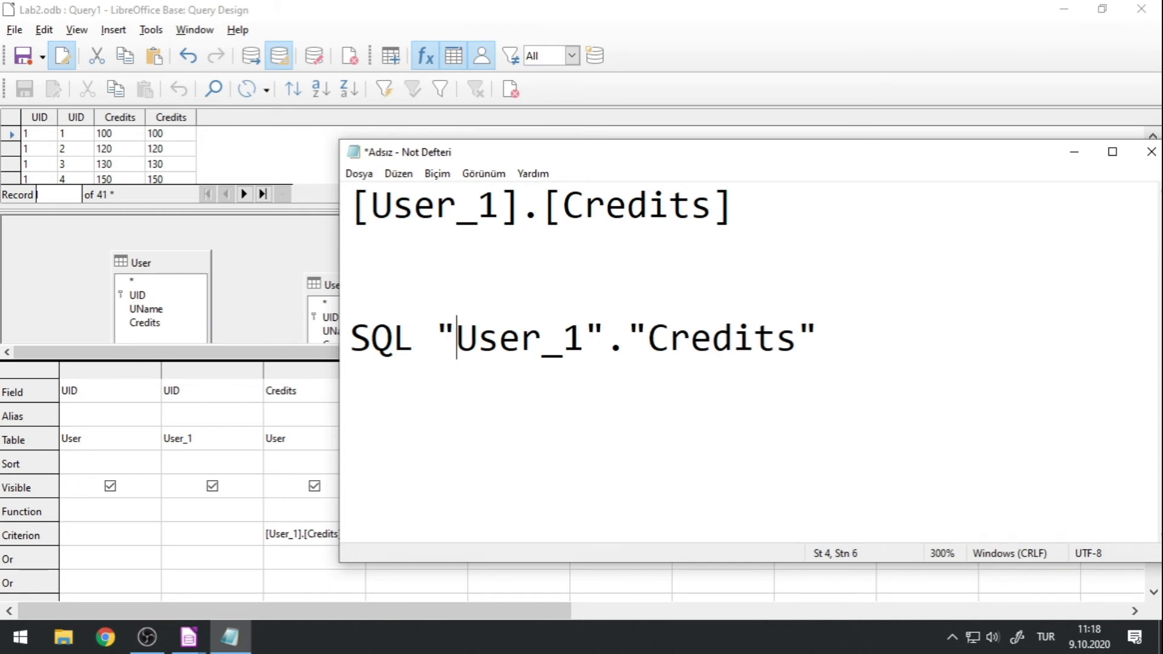
# Highlight the bracketed Credits name and the quoted SQL reference in Notepad to compare the two notations.
pyautogui.moveTo(543, 206); pyautogui.dragTo(875, 210)
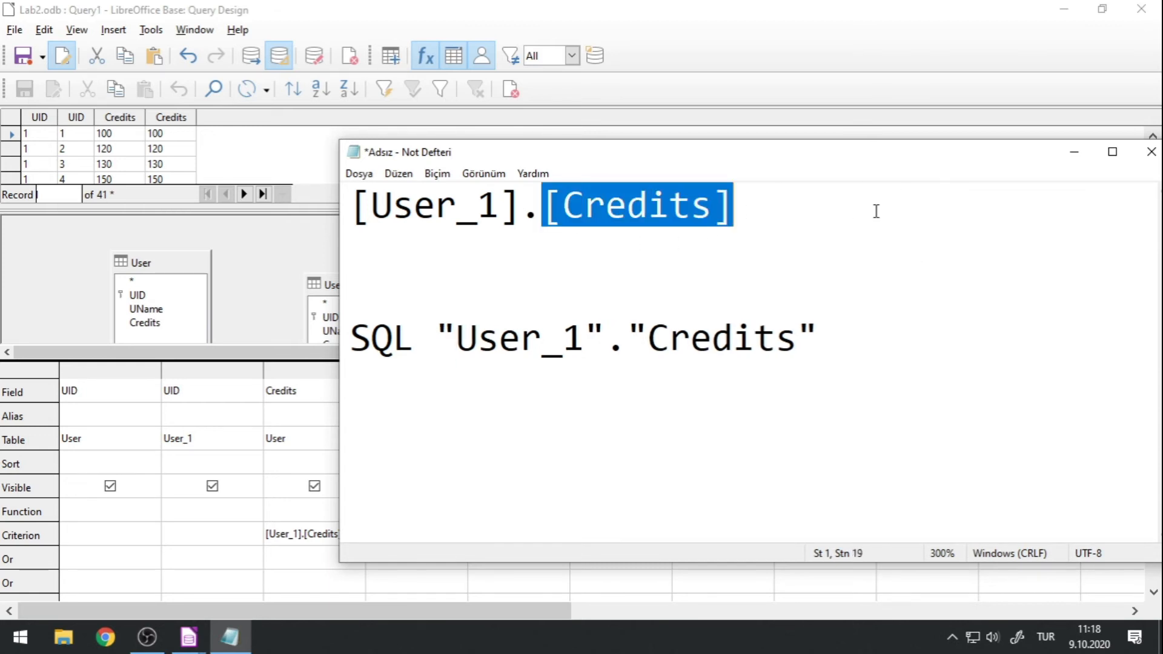
pyautogui.moveTo(855, 318); pyautogui.dragTo(348, 336)
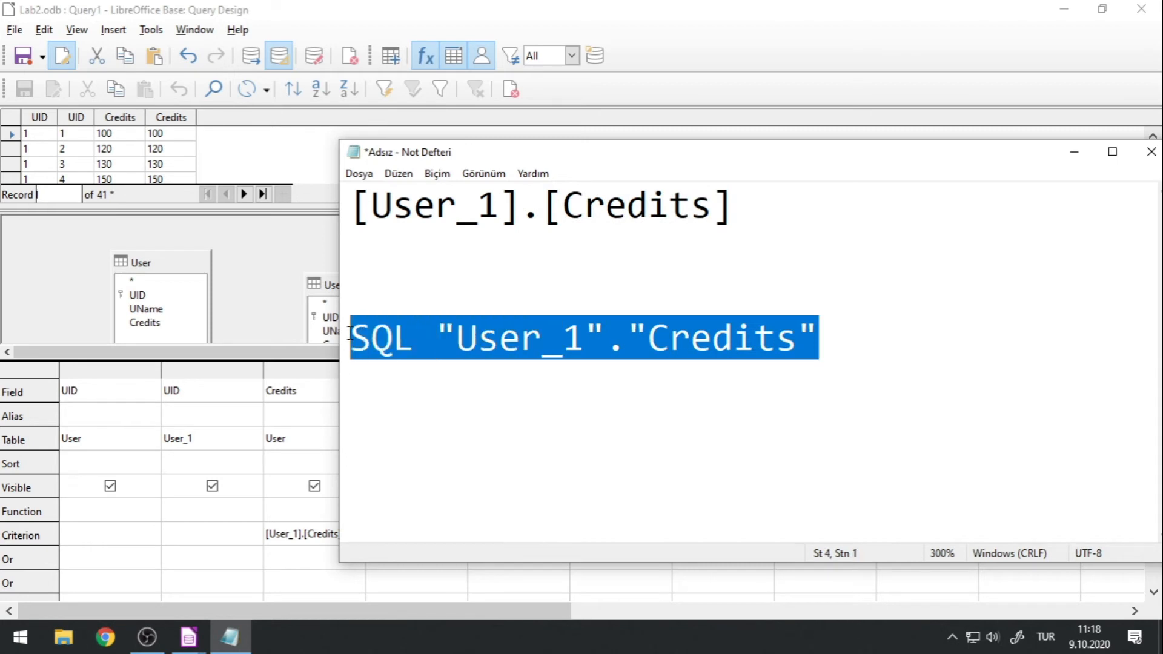
pyautogui.click(445, 336)
pyautogui.moveTo(445, 336); pyautogui.dragTo(860, 330)
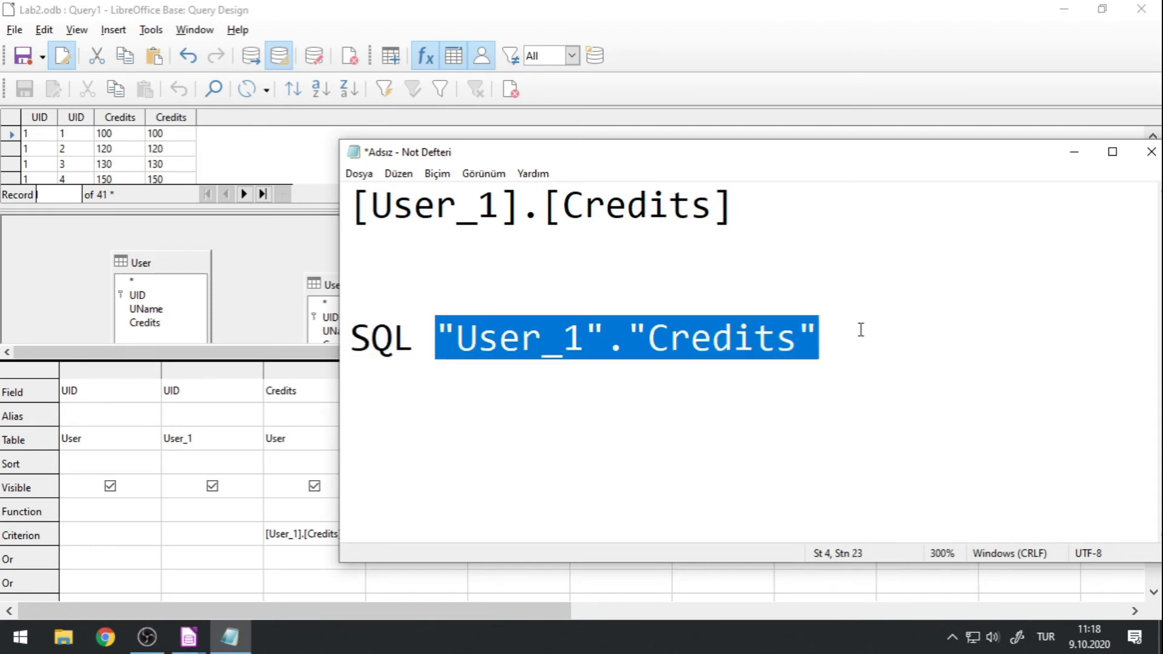
# Clear all text from the Notepad document and return to the Credits criterion in the Lab2 query design.
pyautogui.hotkey('ctrl', 'a')
pyautogui.press('Delete')
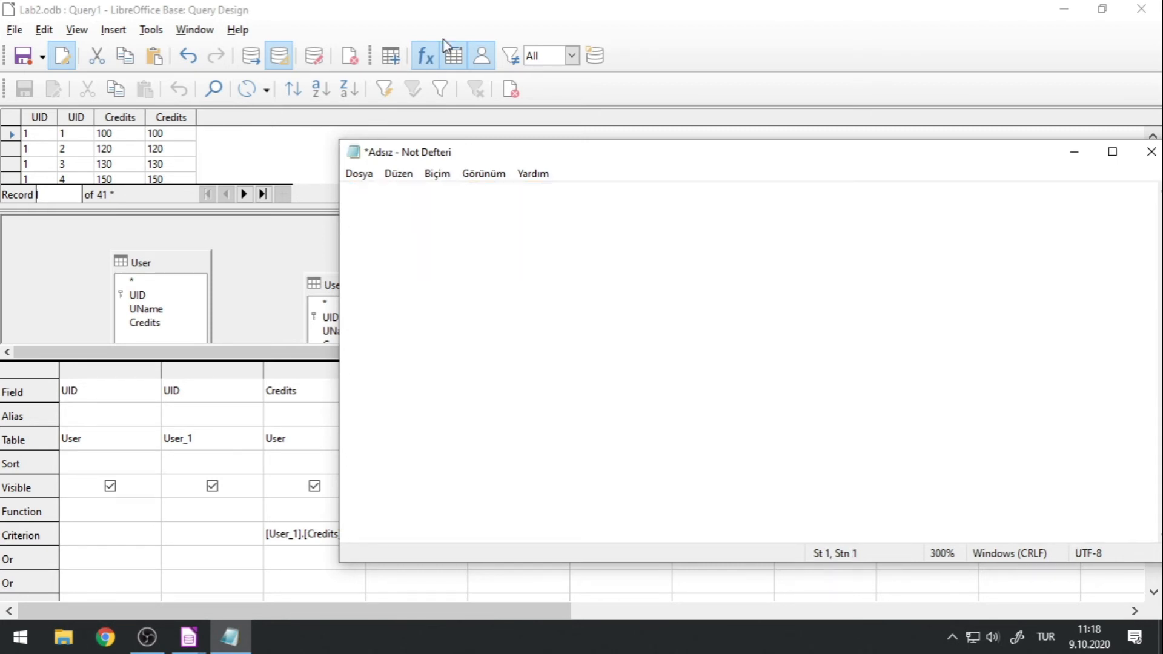
pyautogui.click(439, 20)
pyautogui.click(358, 534)
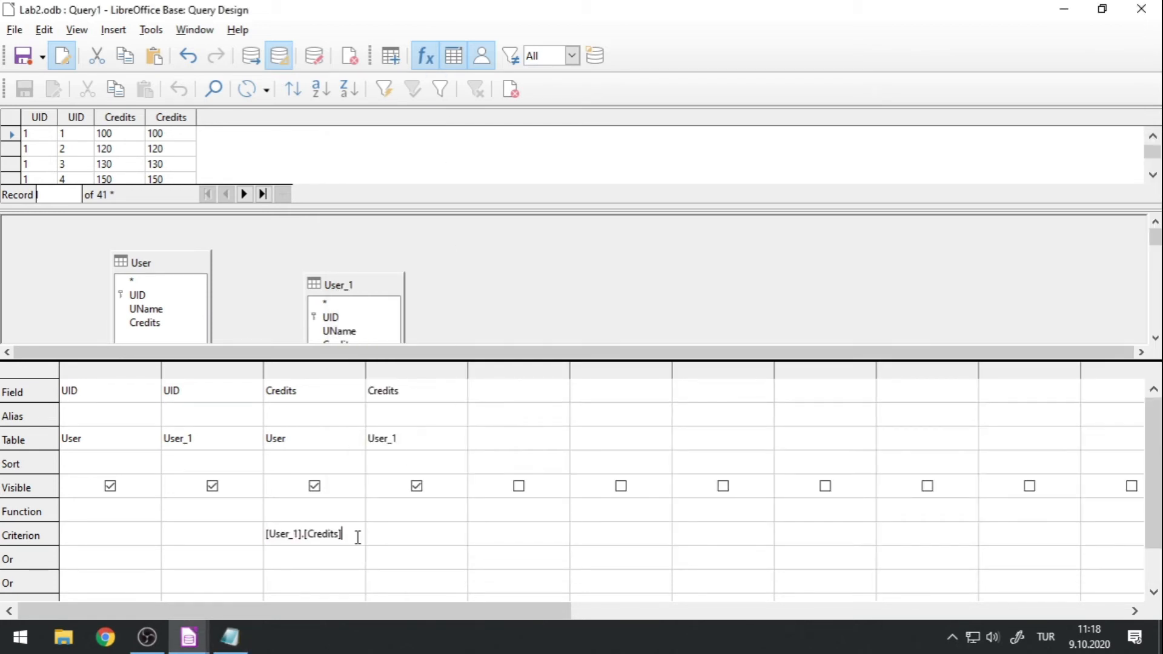
# Examine the query's columns and look through the result rows, comparing both UID and both Credits values.
pyautogui.click(103, 441)
pyautogui.click(107, 399)
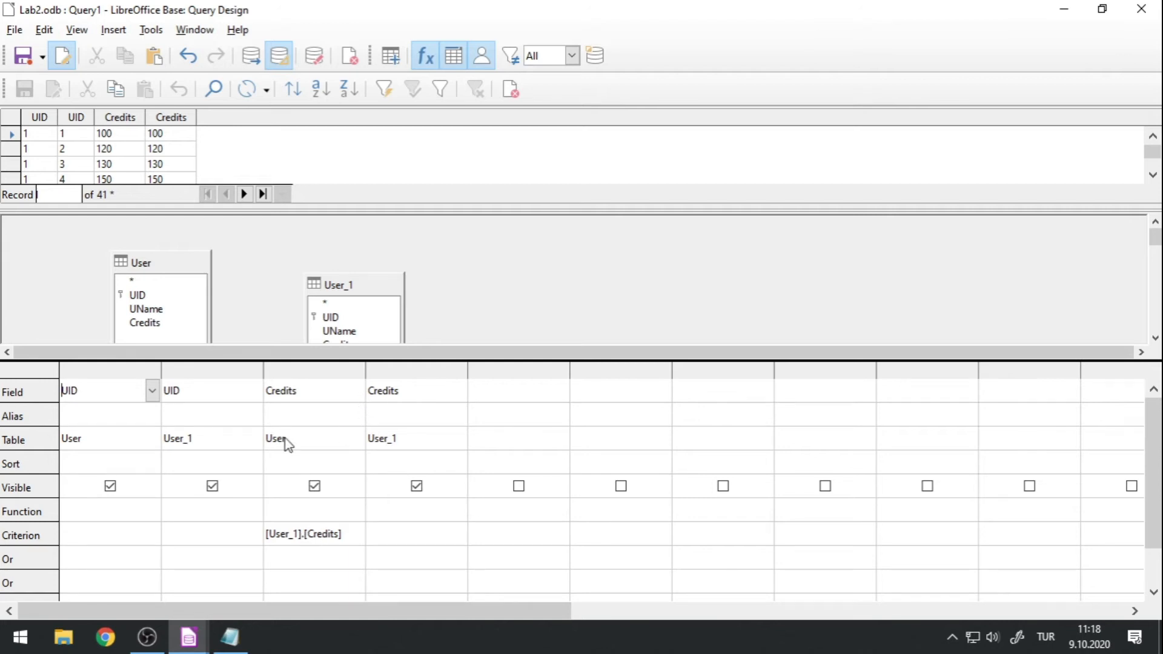
pyautogui.click(350, 539)
pyautogui.moveTo(187, 210); pyautogui.dragTo(184, 386)
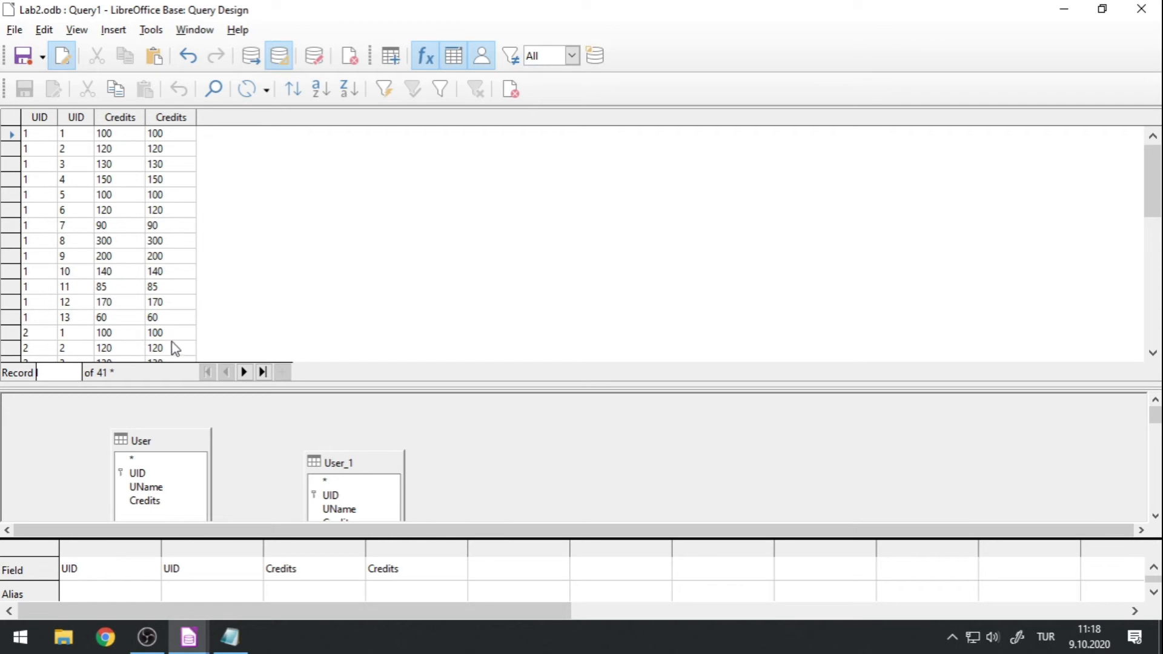
pyautogui.scroll(-3, 125, 290)
pyautogui.scroll(-7, 127, 278)
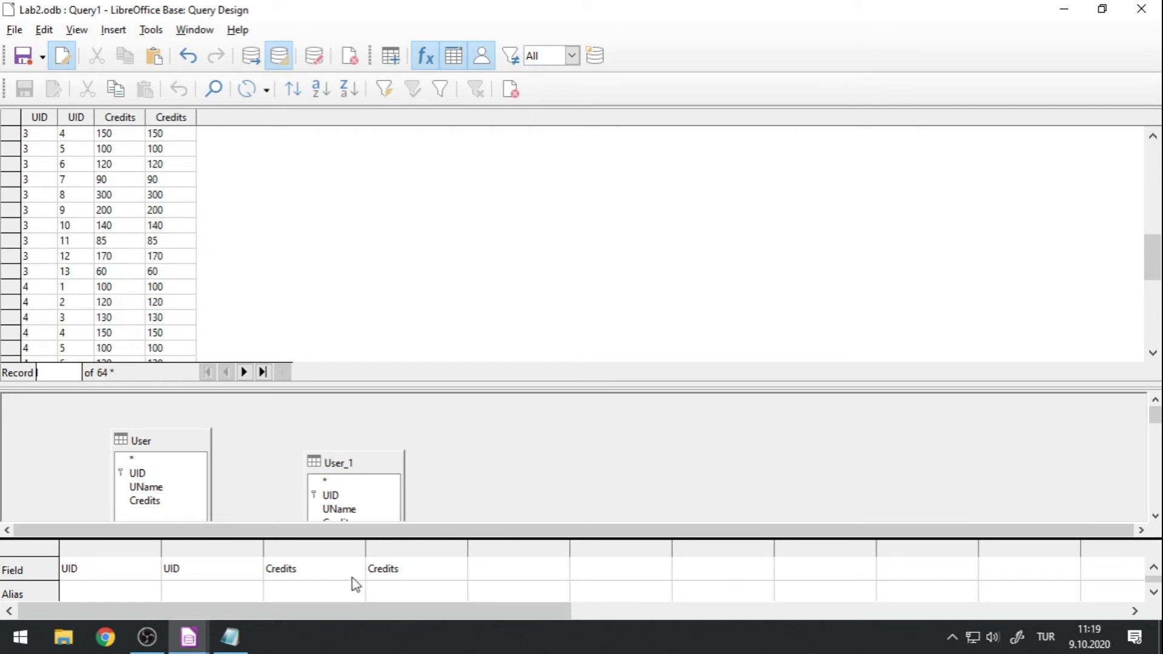
pyautogui.moveTo(200, 387); pyautogui.dragTo(199, 247)
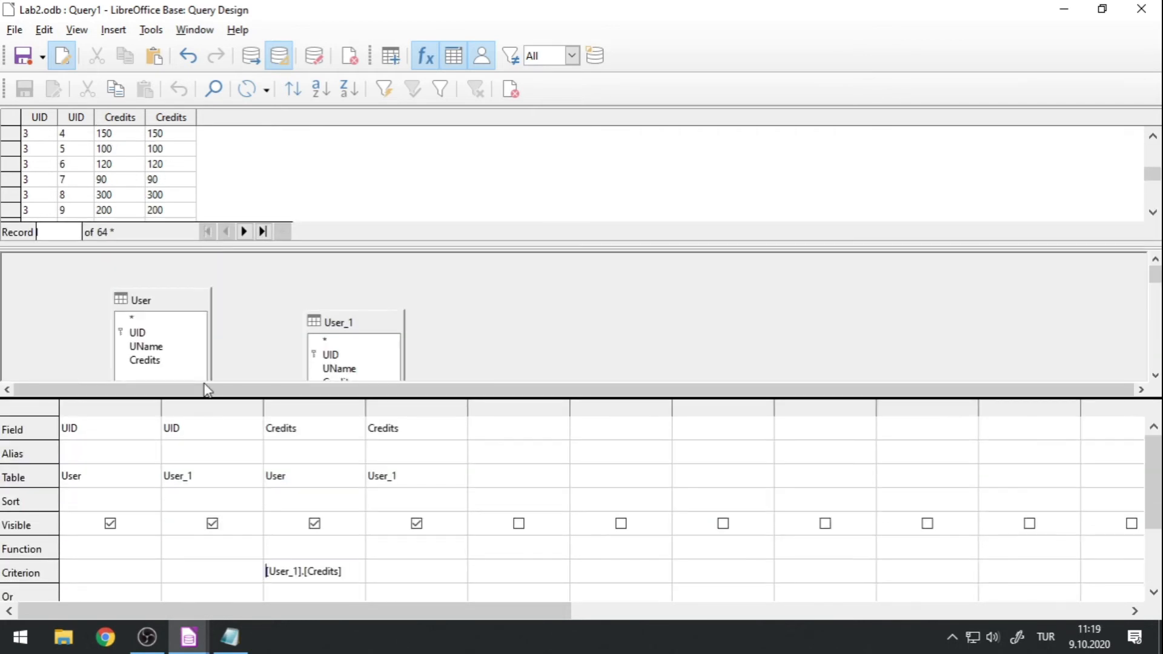
# Remove the [User_1].[Credits] criterion from User's Credits column and rerun the query.
pyautogui.click(349, 571)
pyautogui.moveTo(349, 571); pyautogui.dragTo(235, 567)
pyautogui.hotkey('ctrl', 'c')
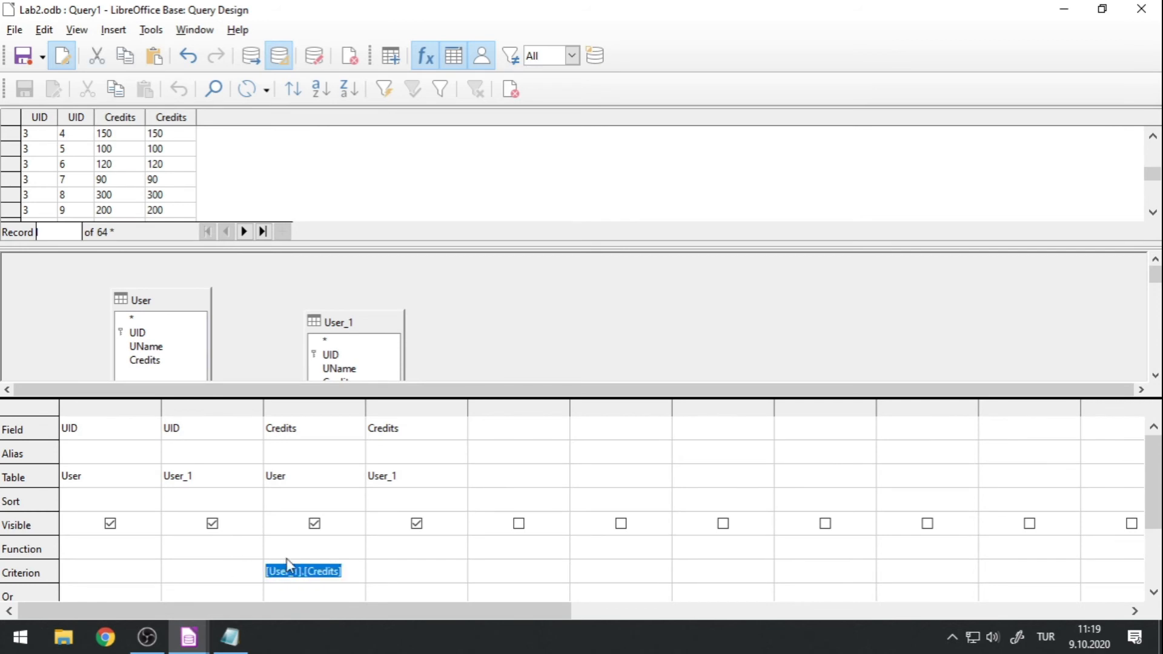
pyautogui.press('Delete')
pyautogui.click(257, 59)
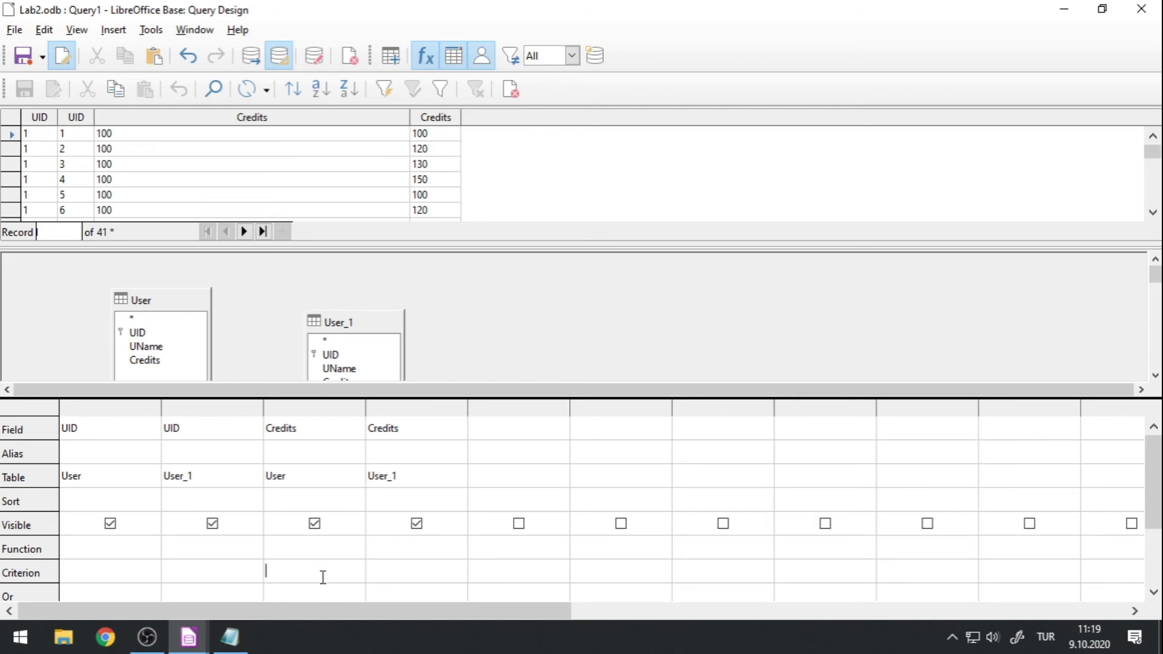
# Paste [User_1].[Credits] back as the criterion of User's Credits column and rerun the query.
pyautogui.hotkey('ctrl', 'v')
pyautogui.click(252, 55)
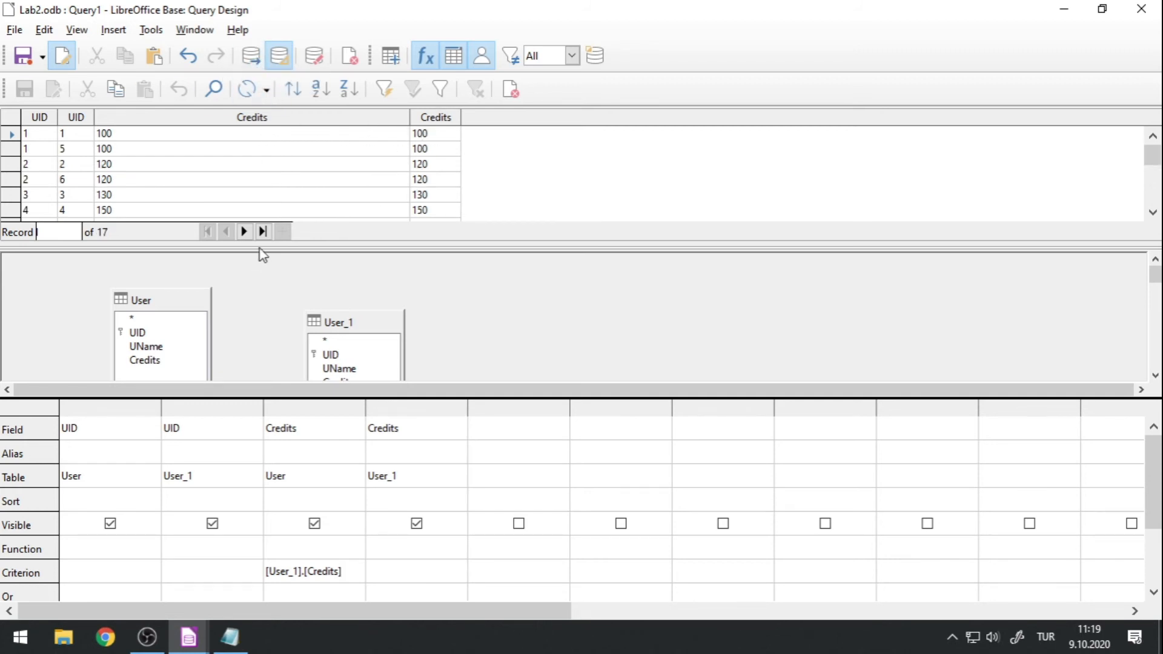
pyautogui.moveTo(260, 245); pyautogui.dragTo(258, 396)
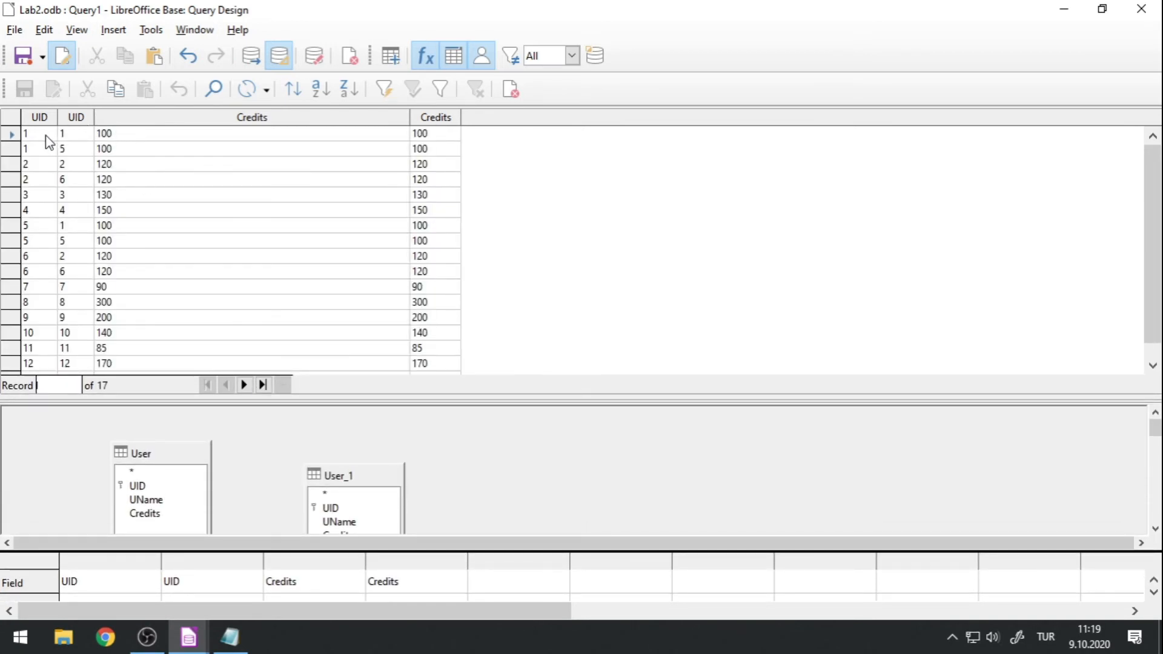
# Compare the UID and Credits values of both tables in the first two result rows.
pyautogui.click(80, 134)
pyautogui.click(262, 133)
pyautogui.click(431, 136)
pyautogui.moveTo(410, 114); pyautogui.dragTo(175, 124)
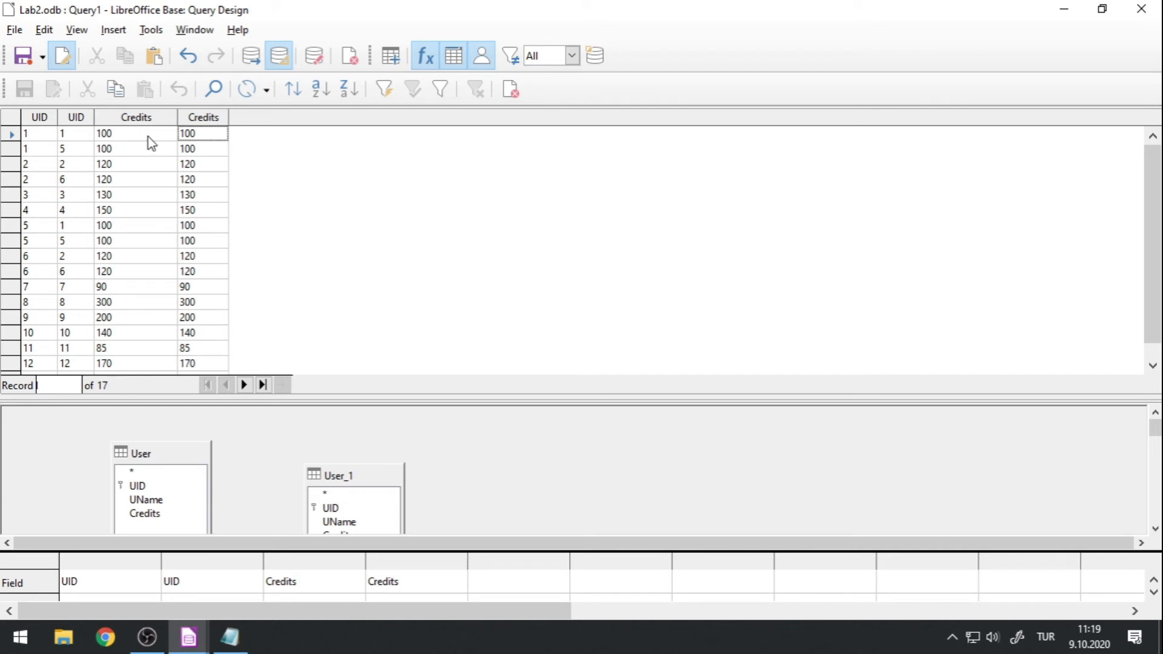
pyautogui.click(40, 152)
pyautogui.click(61, 150)
pyautogui.click(50, 148)
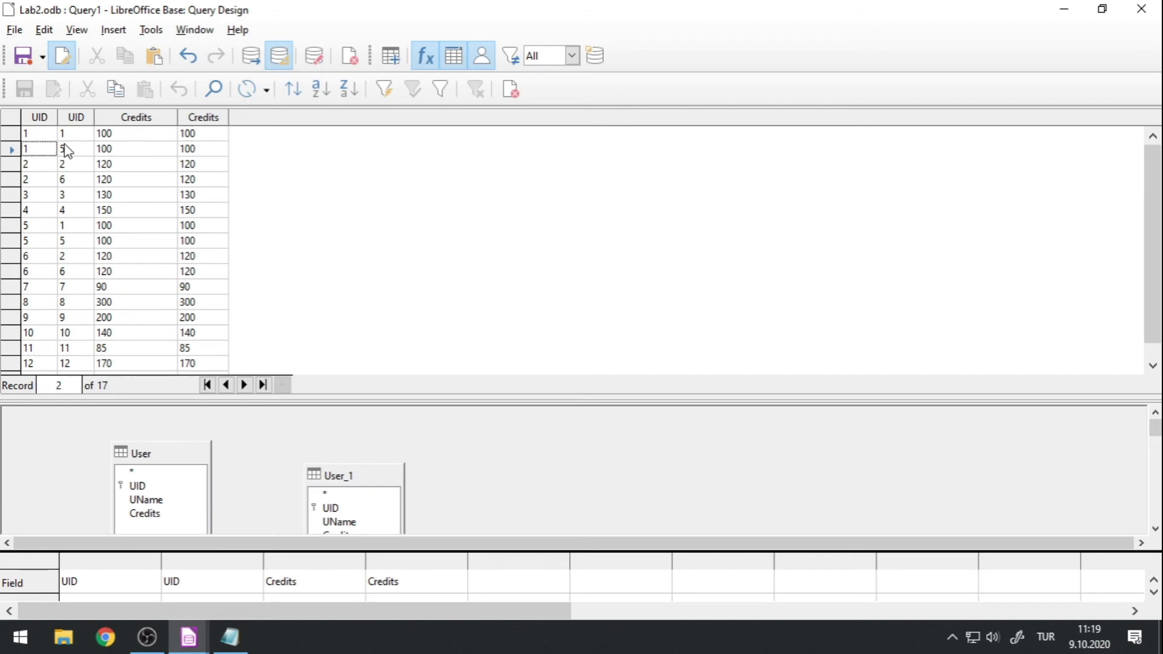
pyautogui.click(74, 149)
pyautogui.click(47, 151)
pyautogui.click(75, 157)
pyautogui.click(113, 155)
pyautogui.click(188, 154)
pyautogui.click(159, 155)
pyautogui.click(195, 153)
# Compare the UID and Credits values in the result rows where User's UID is 2.
pyautogui.click(66, 167)
pyautogui.click(42, 174)
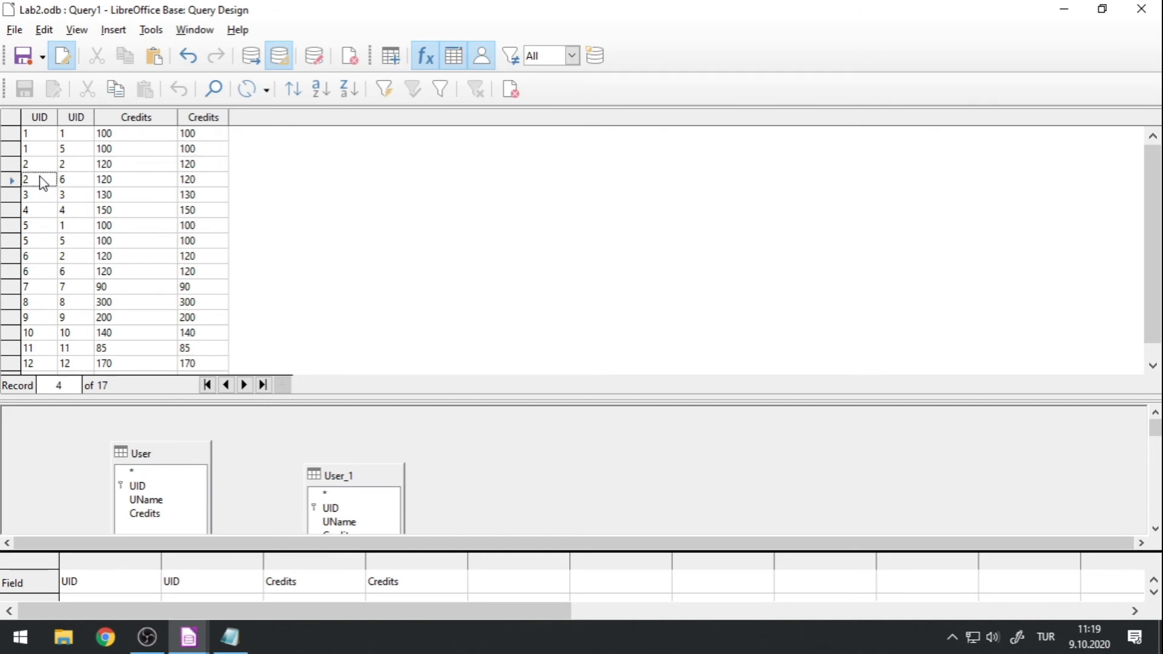
pyautogui.click(72, 185)
pyautogui.click(152, 185)
pyautogui.click(213, 185)
pyautogui.click(160, 178)
pyautogui.click(192, 179)
pyautogui.click(160, 180)
pyautogui.click(197, 180)
# Enter <>[User_1].[UID] as the criterion of User's UID column.
pyautogui.moveTo(289, 401); pyautogui.dragTo(318, 195)
pyautogui.moveTo(265, 335)
pyautogui.mouseDown()
pyautogui.moveTo(246, 402)
pyautogui.moveTo(256, 330)
pyautogui.mouseUp()
pyautogui.click(98, 505)
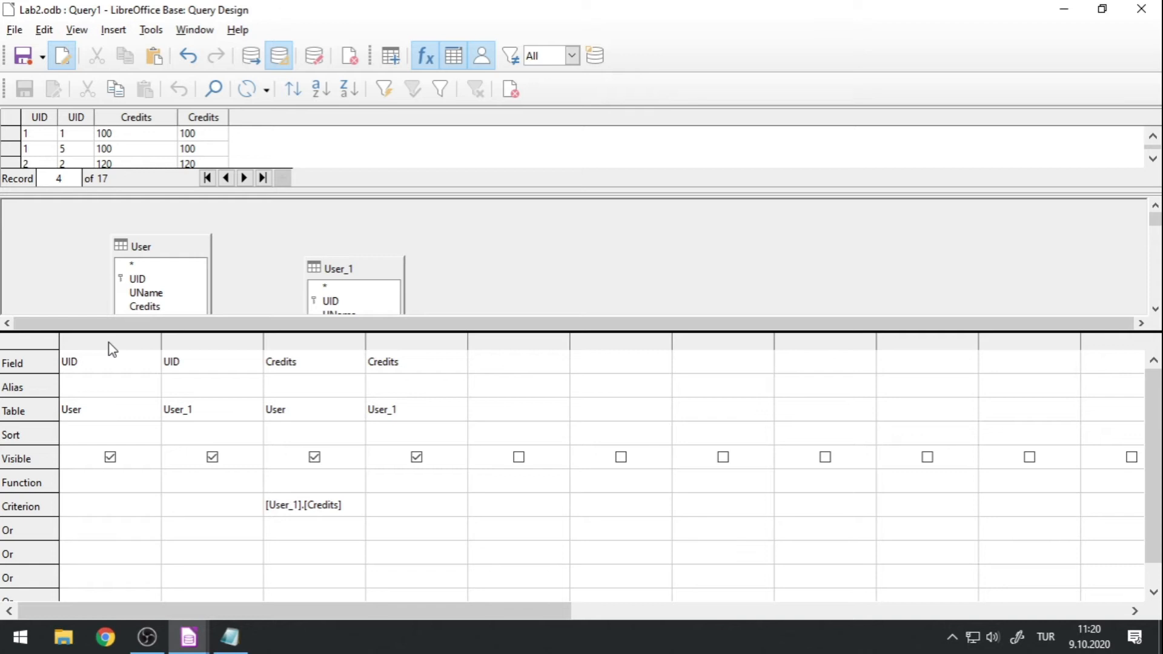
pyautogui.write('[User')
pyautogui.write('_1')
pyautogui.write('].[')
pyautogui.write('U')
pyautogui.write('ID')
pyautogui.write(']')
pyautogui.write('<>')
# Copy the <>[User_1].[UID] criterion and paste it into the empty Notepad document.
pyautogui.moveTo(147, 504); pyautogui.dragTo(28, 499)
pyautogui.hotkey('ctrl', 'c')
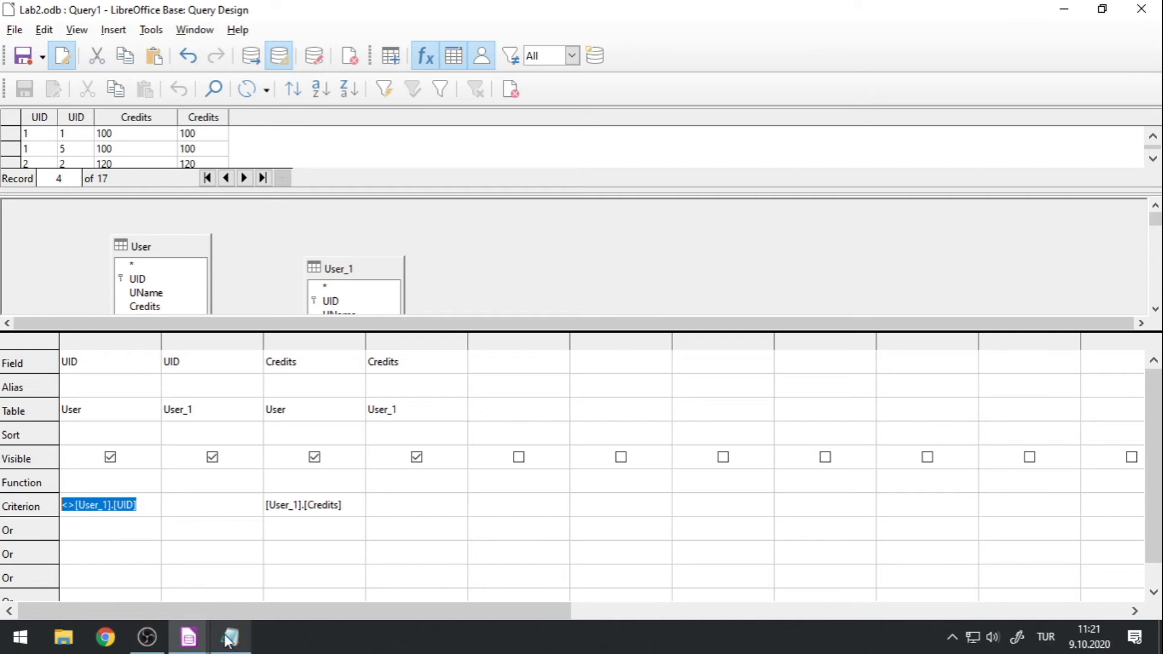
pyautogui.click(230, 637)
pyautogui.hotkey('ctrl', 'v')
# Highlight the <> operator in the Notepad expression and remove the space that follows it.
pyautogui.click(397, 213)
pyautogui.hotkey('shift', 'Left')
pyautogui.hotkey('shift', 'Left')
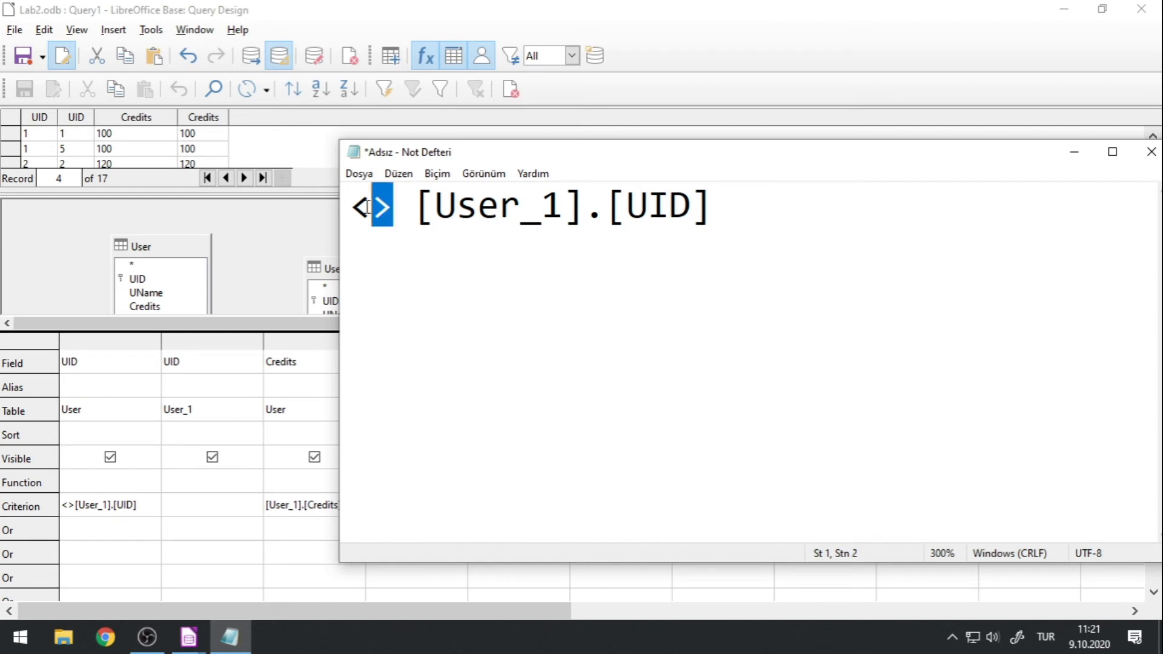
pyautogui.moveTo(397, 209); pyautogui.dragTo(351, 207)
pyautogui.click(416, 209)
pyautogui.press('BackSpace')
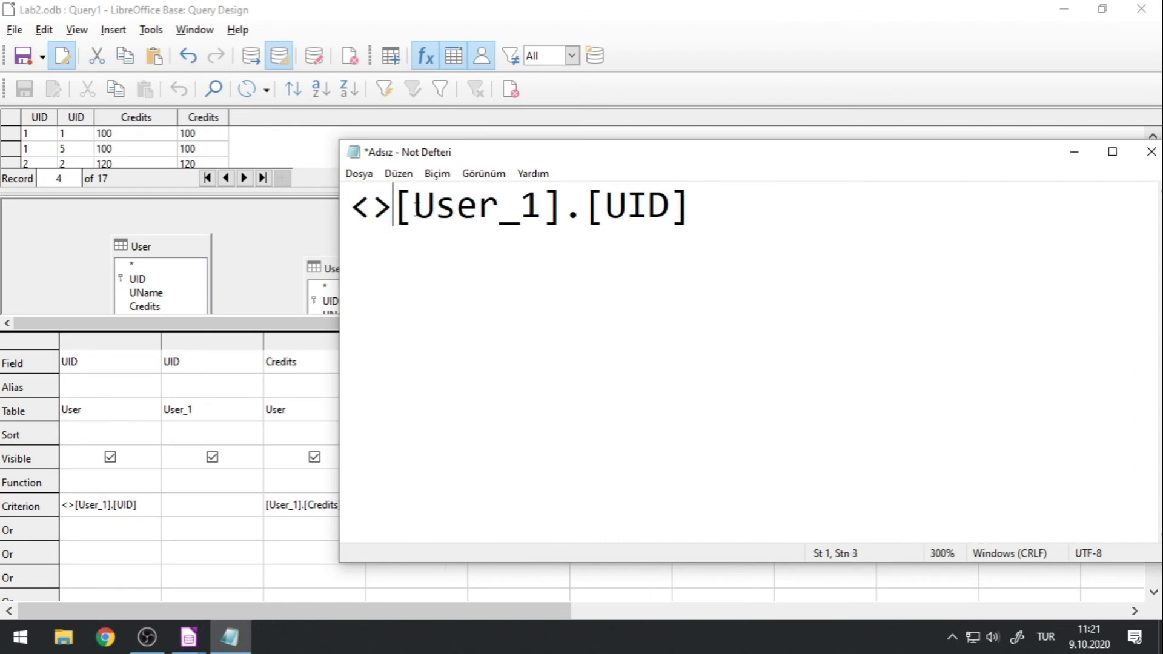
pyautogui.moveTo(392, 213); pyautogui.dragTo(350, 209)
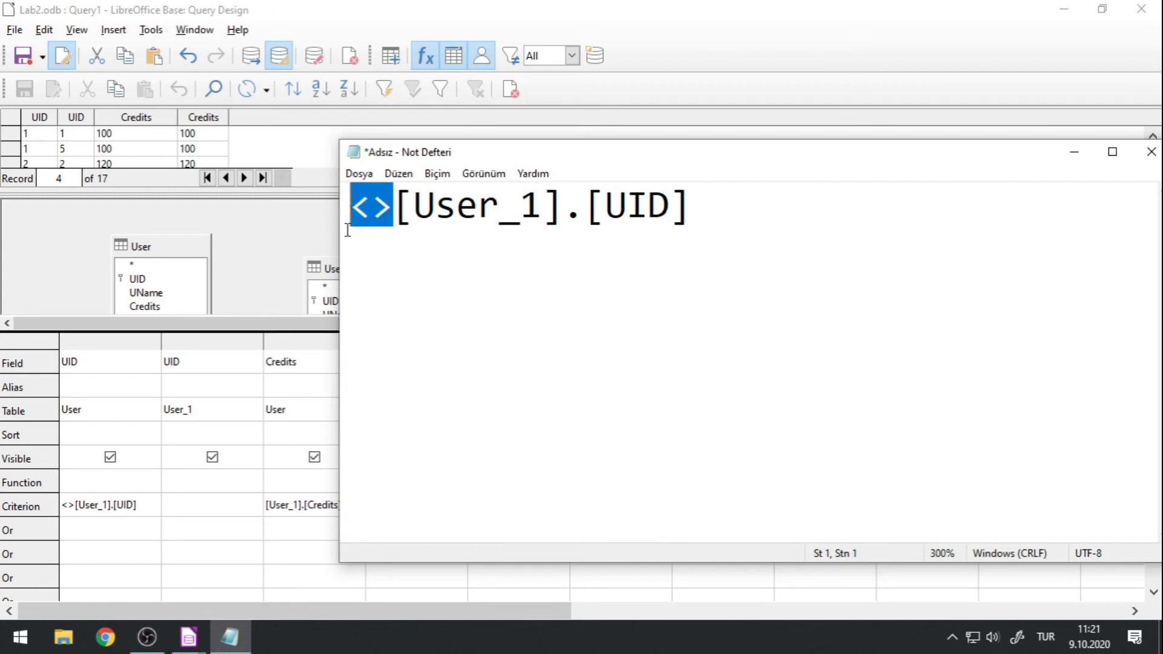
# Rerun the query with the <>[User_1].[UID] criterion and compare the two UID values row by row.
pyautogui.click(251, 55)
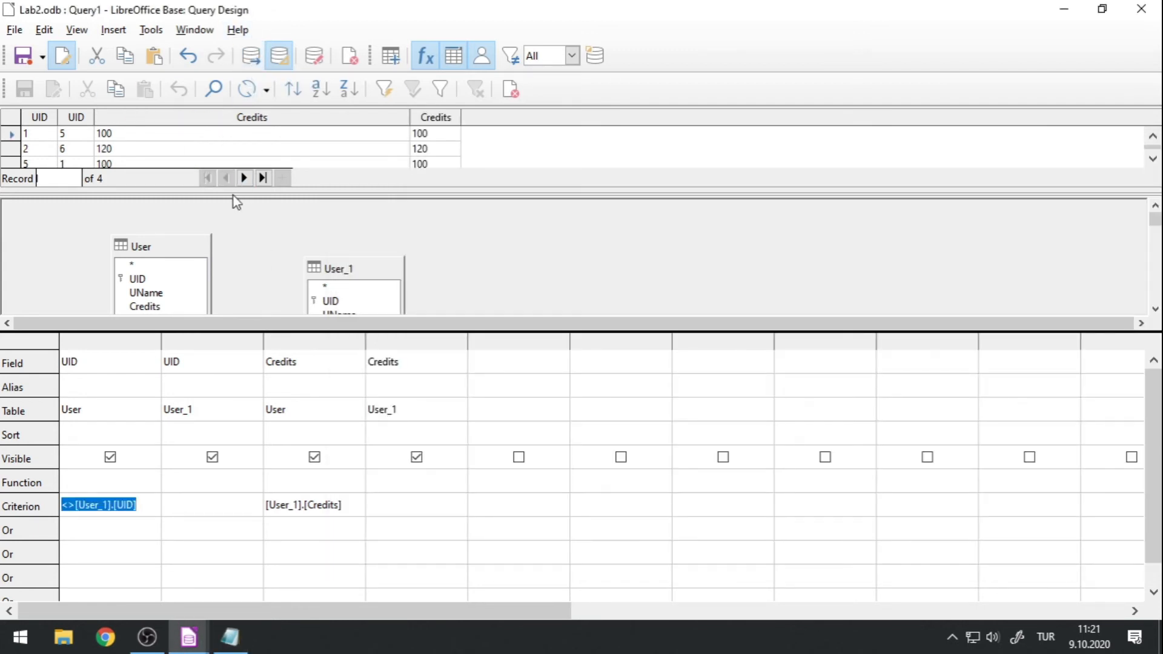
pyautogui.moveTo(232, 189); pyautogui.dragTo(232, 315)
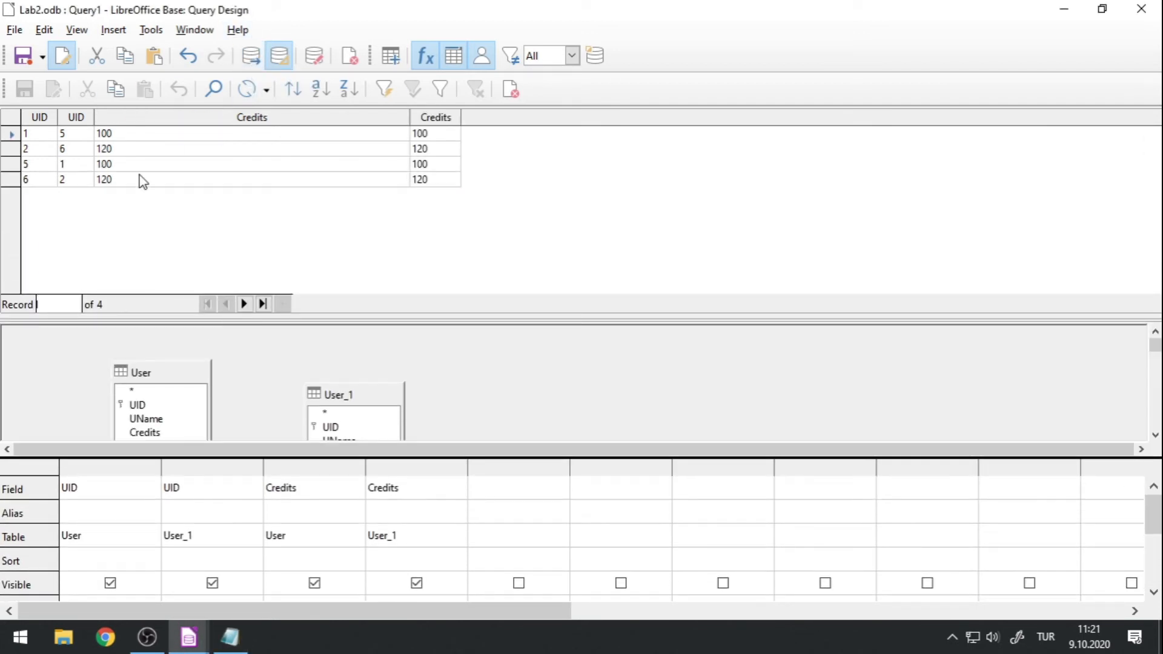
pyautogui.click(38, 135)
pyautogui.click(79, 139)
pyautogui.click(44, 164)
pyautogui.click(75, 165)
pyautogui.click(48, 175)
pyautogui.click(90, 186)
pyautogui.click(38, 163)
pyautogui.click(73, 166)
# Review the User and User_1 tables in the design and compare their Credits values in the result rows.
pyautogui.moveTo(257, 319); pyautogui.dragTo(268, 229)
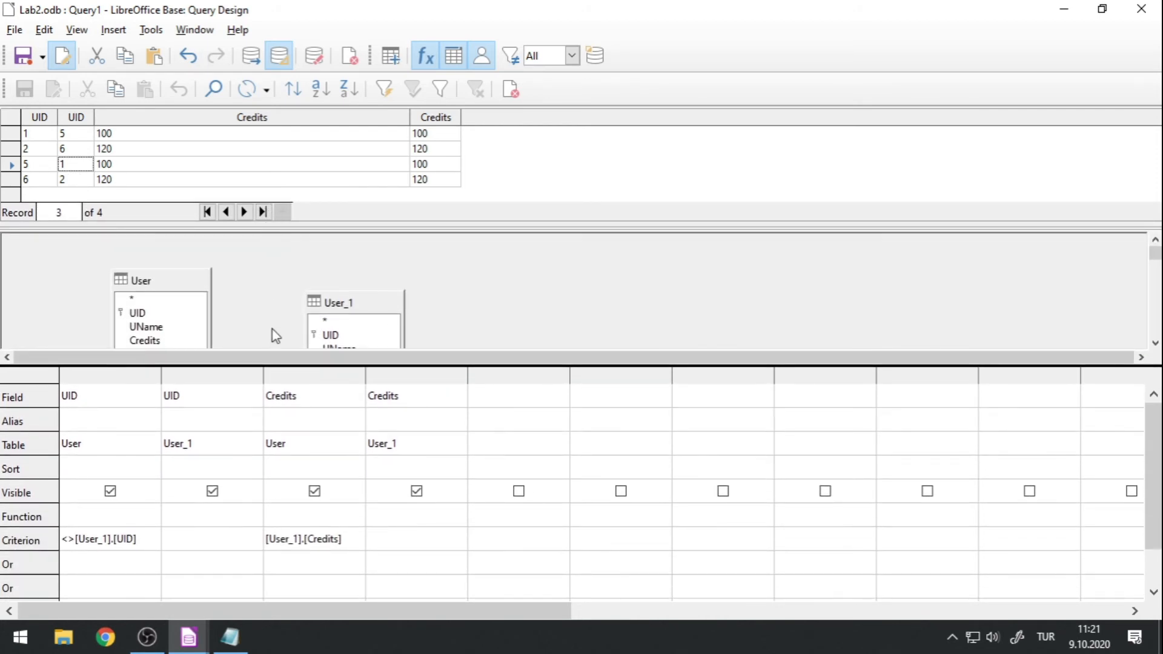
pyautogui.moveTo(257, 376); pyautogui.dragTo(249, 430)
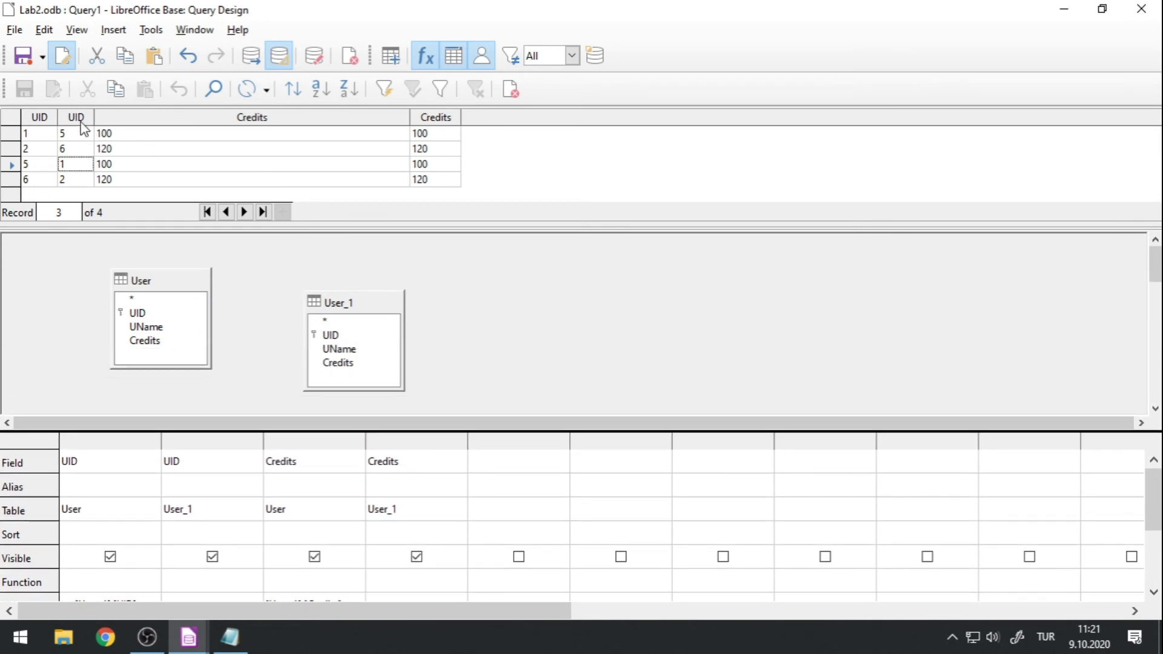
pyautogui.click(133, 164)
pyautogui.click(435, 165)
pyautogui.click(424, 134)
pyautogui.click(372, 132)
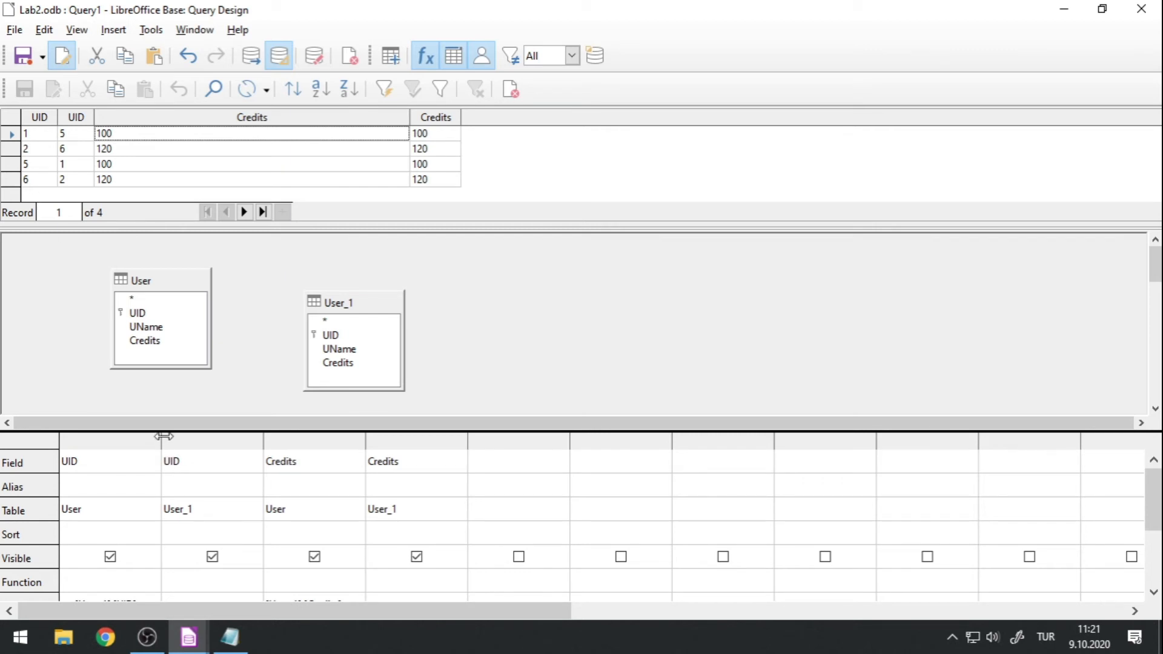
# Change the criterion of User's UID column to >[User_1].[UID] and rerun the query.
pyautogui.moveTo(168, 435); pyautogui.dragTo(175, 316)
pyautogui.click(74, 487)
pyautogui.press('BackSpace')
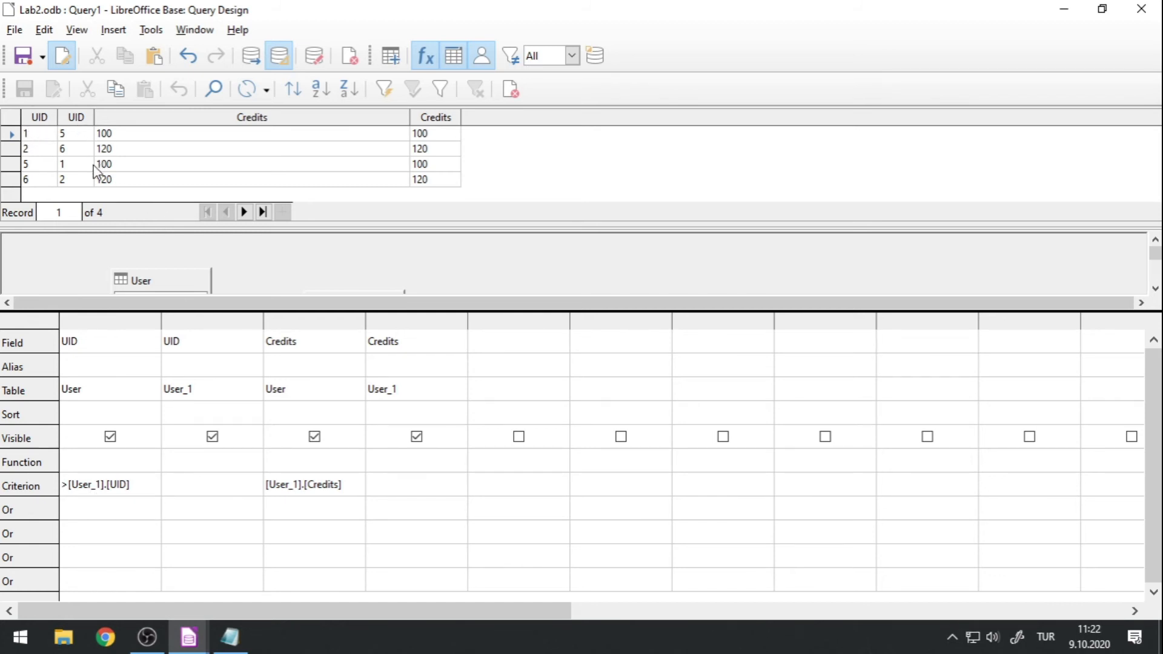
pyautogui.click(256, 63)
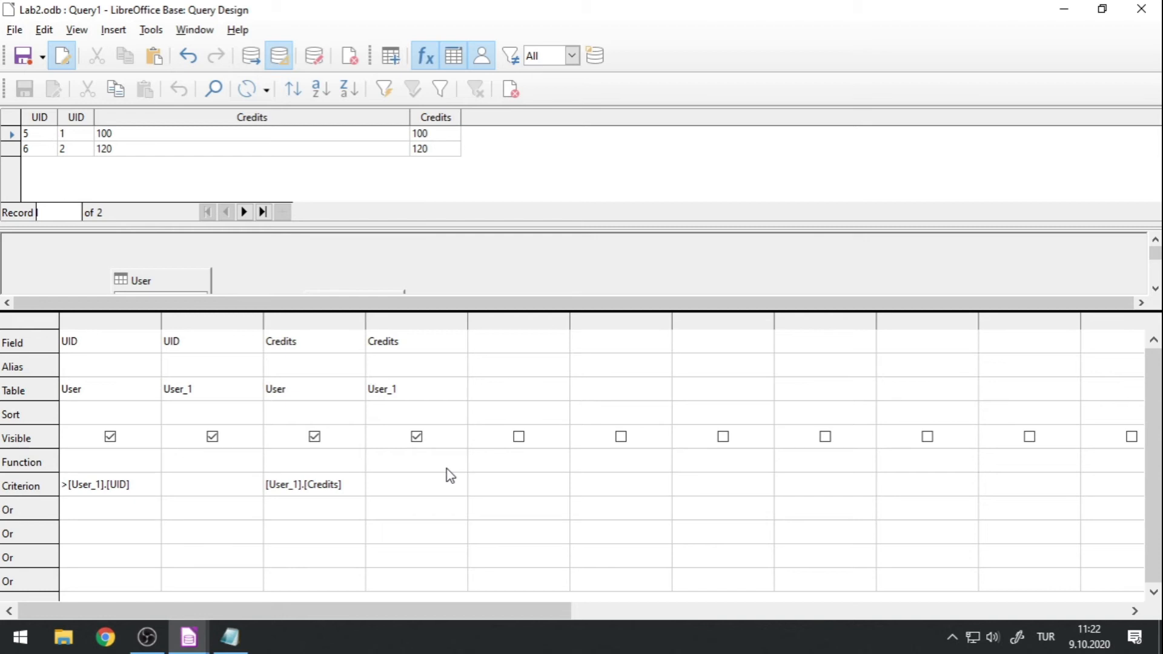
# Add the UName field from the User table as the fifth query column.
pyautogui.click(514, 395)
pyautogui.click(562, 393)
pyautogui.click(518, 421)
pyautogui.click(513, 346)
pyautogui.click(558, 341)
pyautogui.click(517, 390)
# Add the UName field from User_1 as the sixth query column and rerun the query.
pyautogui.click(615, 390)
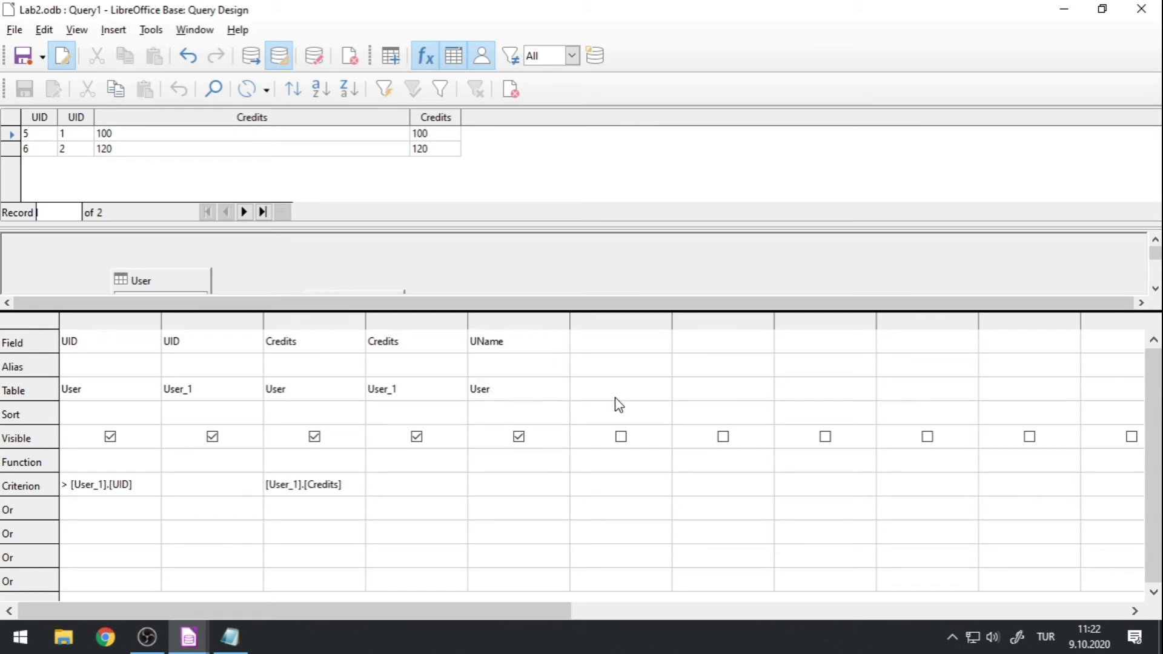
pyautogui.click(663, 390)
pyautogui.click(621, 440)
pyautogui.click(634, 339)
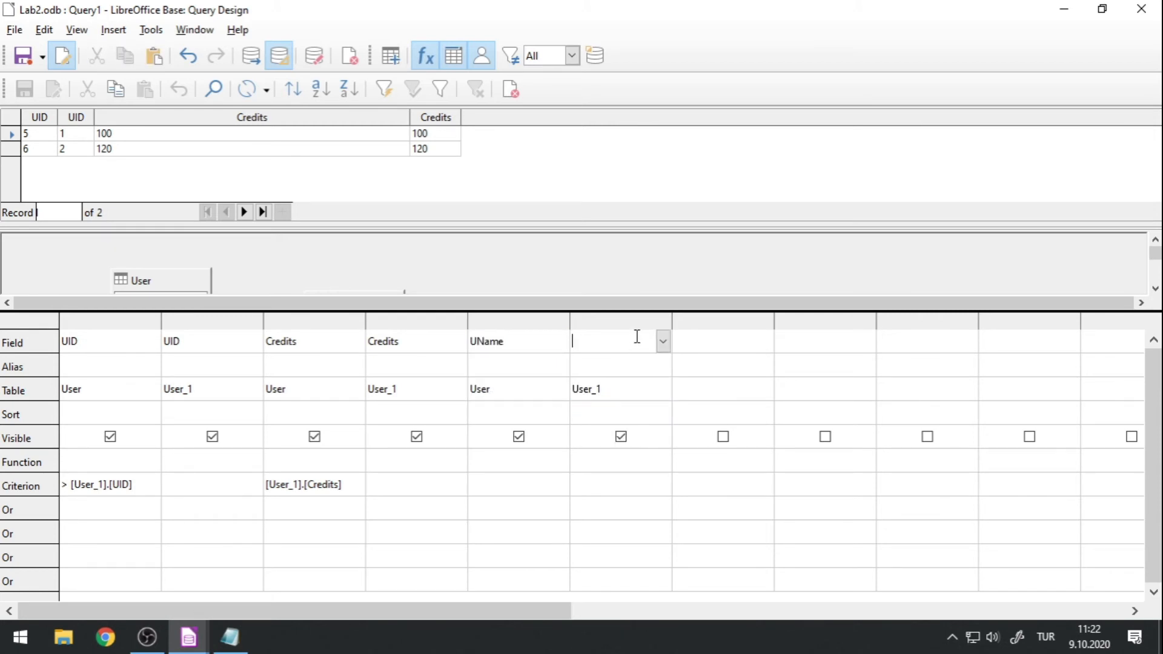
pyautogui.click(663, 340)
pyautogui.click(621, 391)
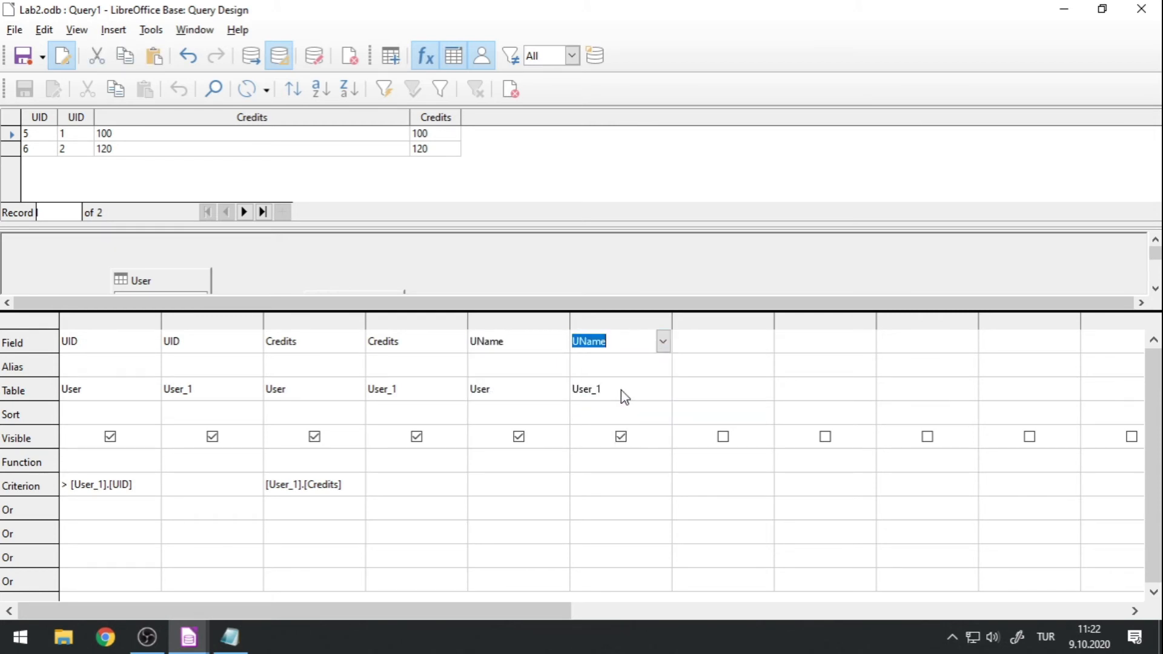
pyautogui.click(250, 57)
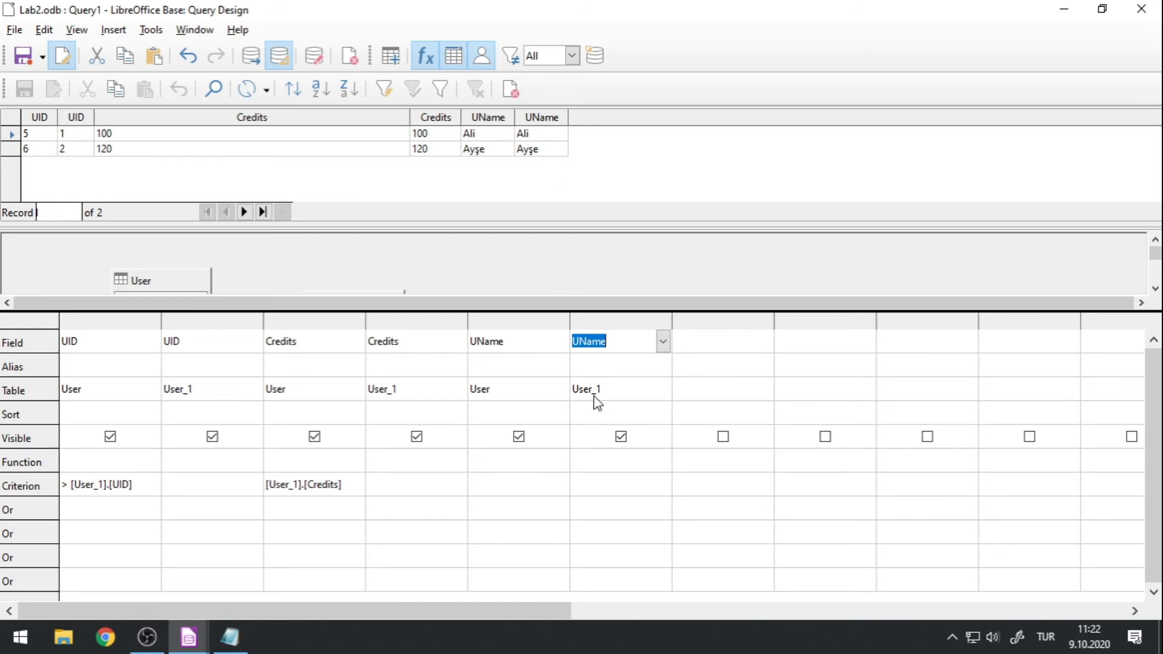
# Open the User table to check the names belonging to each UID, close it and return to the query design.
pyautogui.click(189, 636)
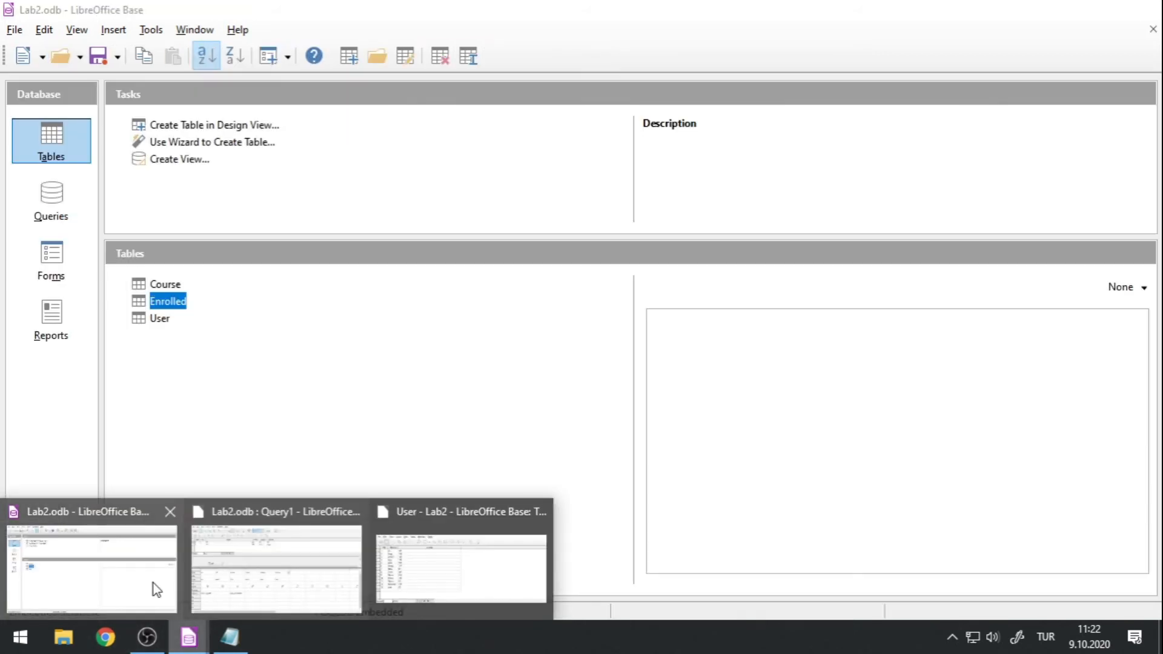
pyautogui.click(155, 588)
pyautogui.doubleClick(160, 319)
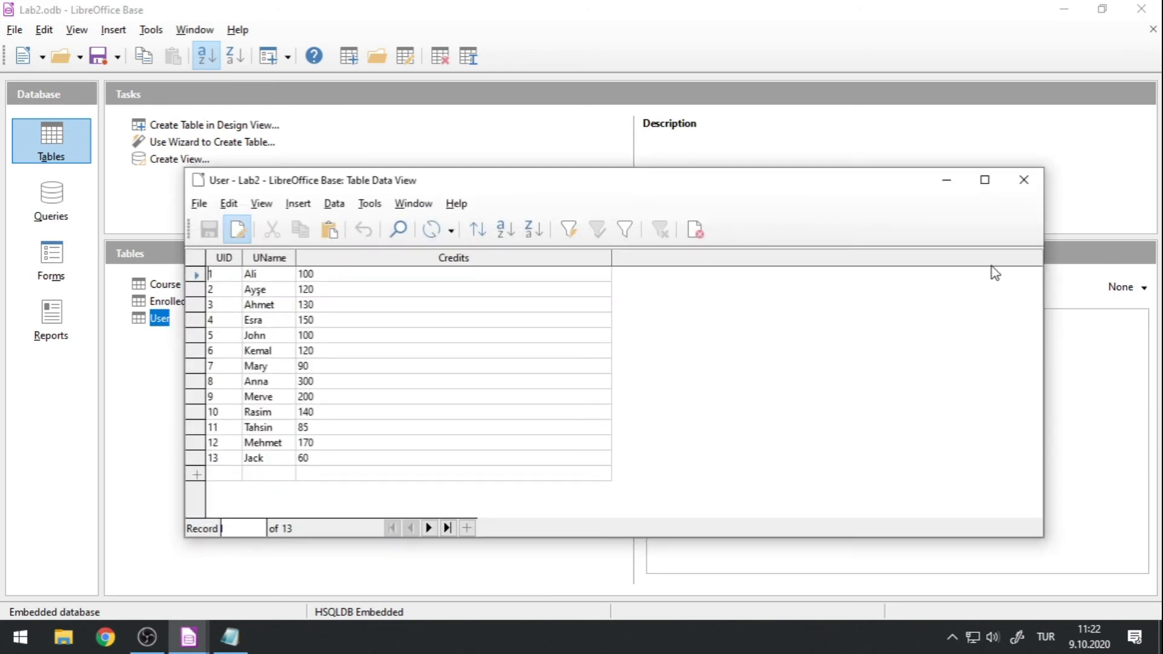
pyautogui.click(1023, 180)
pyautogui.moveTo(188, 636)
pyautogui.click(248, 561)
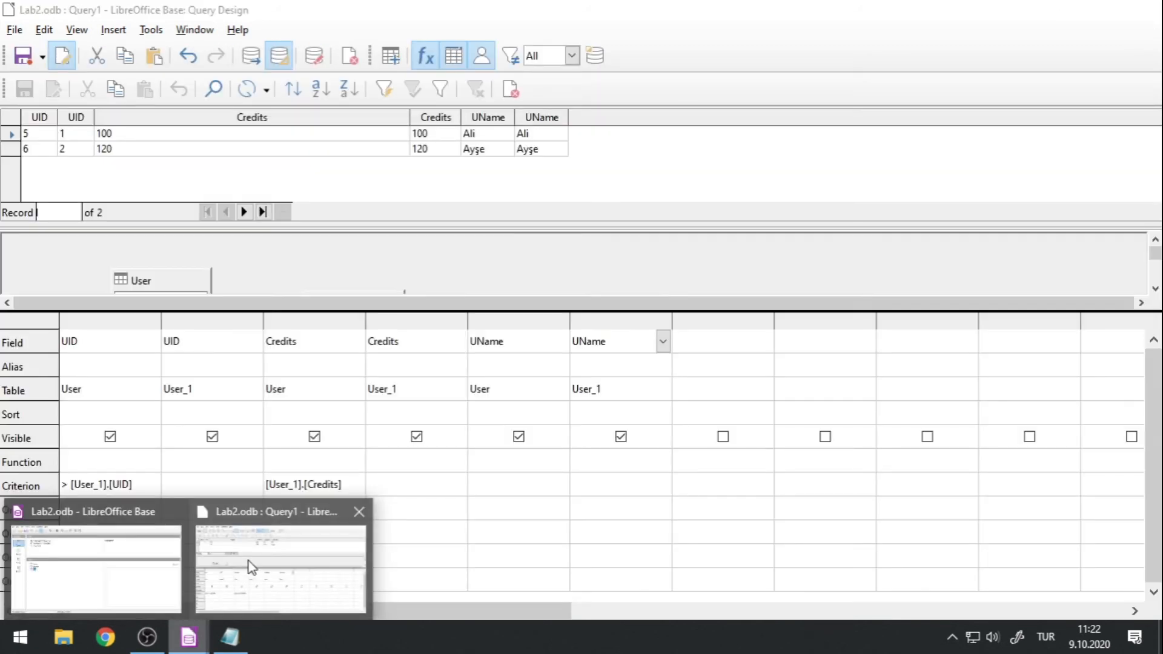
pyautogui.moveTo(303, 309)
pyautogui.mouseDown()
pyautogui.moveTo(292, 409)
pyautogui.moveTo(292, 290)
pyautogui.mouseUp()
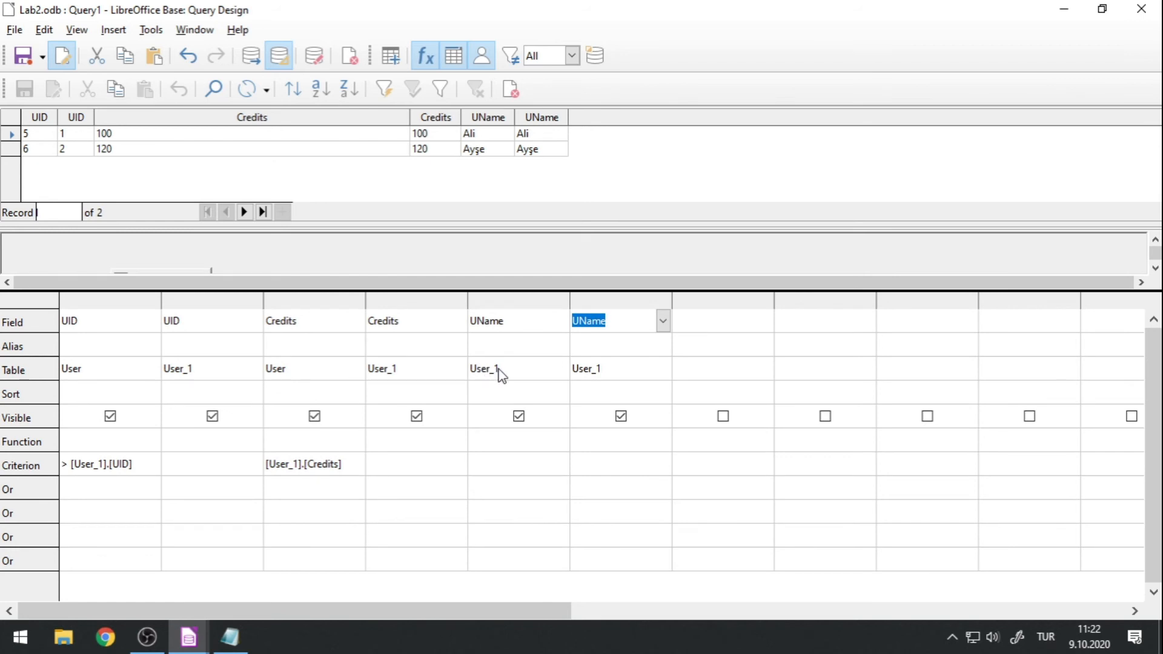
# Set the source table of the fifth column's UName field to User and rerun the query.
pyautogui.click(523, 376)
pyautogui.click(559, 369)
pyautogui.click(508, 402)
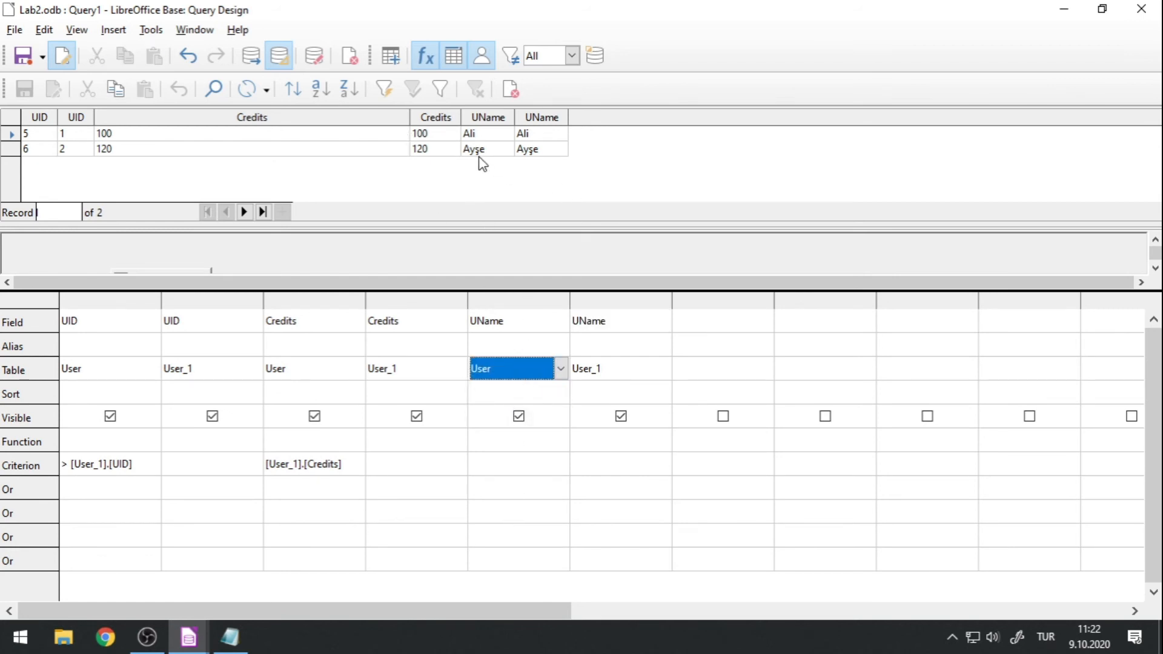
pyautogui.click(254, 57)
# Save the query under the name SameCredits and close its design.
pyautogui.click(13, 30)
pyautogui.click(71, 146)
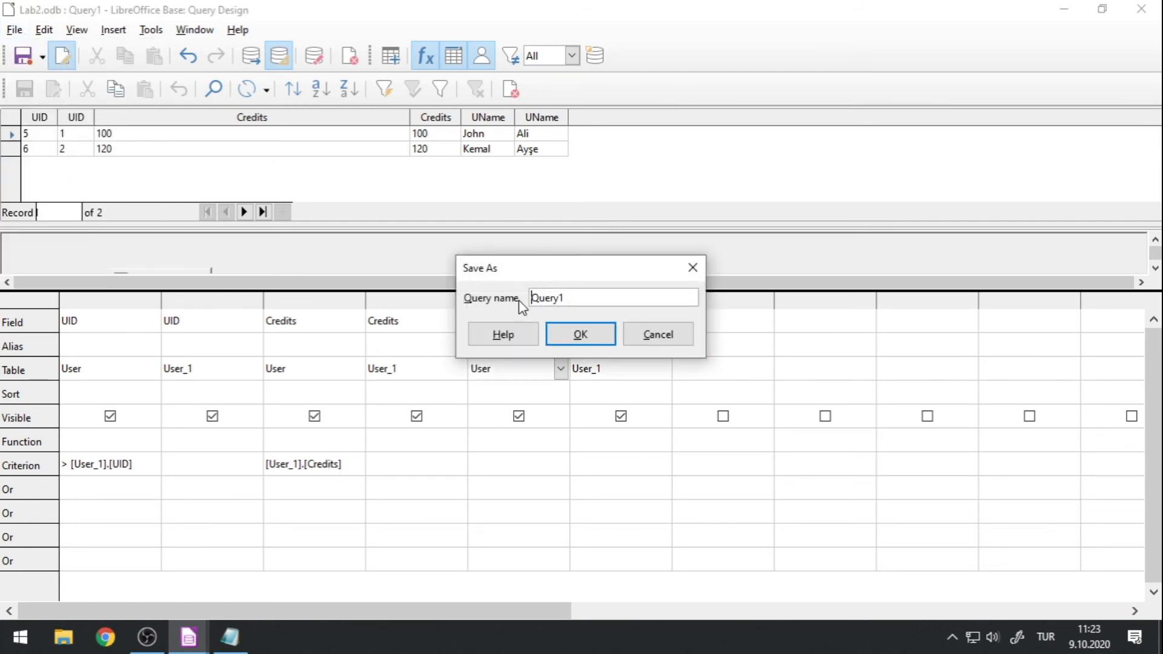
pyautogui.moveTo(593, 291); pyautogui.dragTo(489, 297)
pyautogui.write('SameCredits')
pyautogui.click(565, 329)
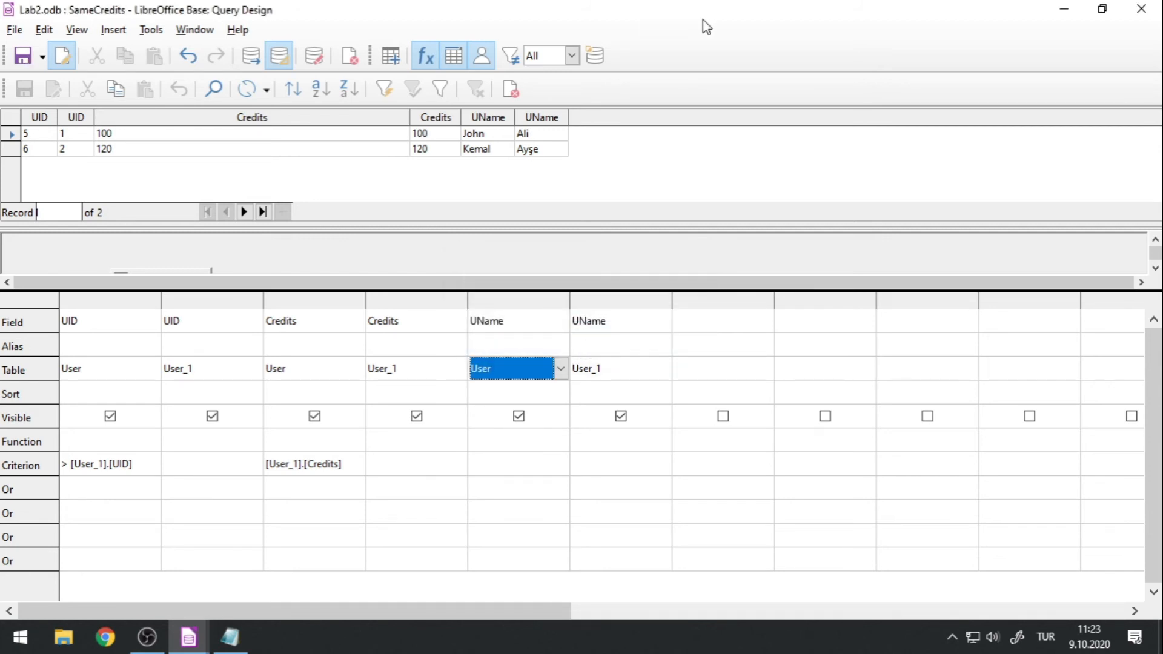
pyautogui.click(1141, 8)
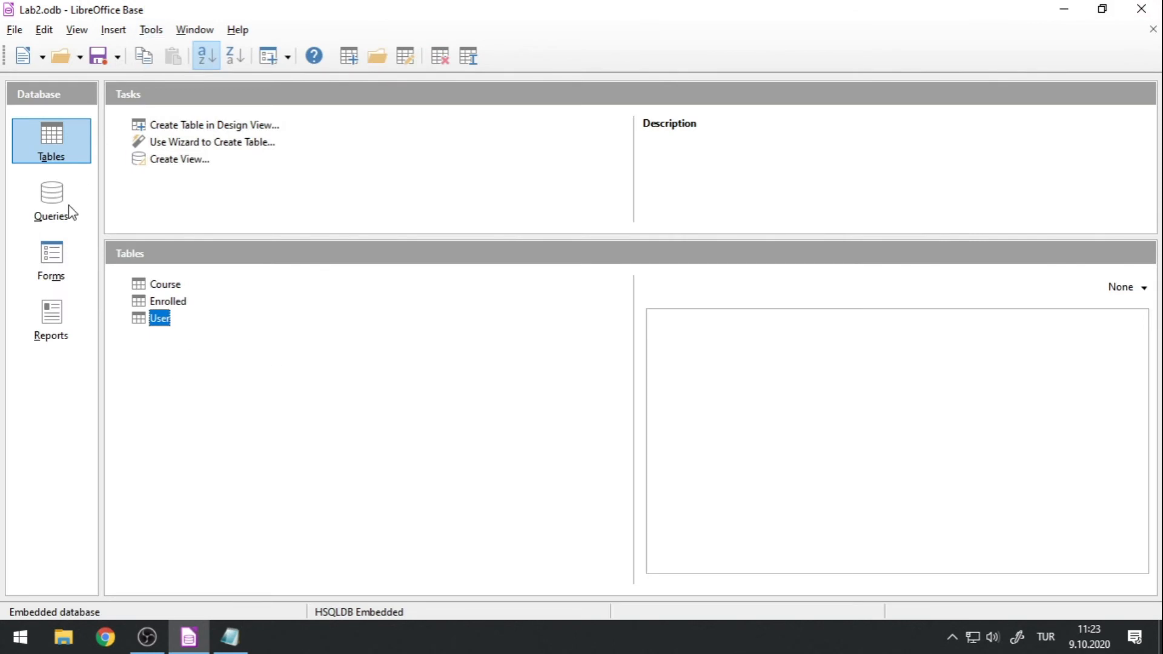
# Create a new query in design view containing the User, Enrolled and Course tables.
pyautogui.click(53, 203)
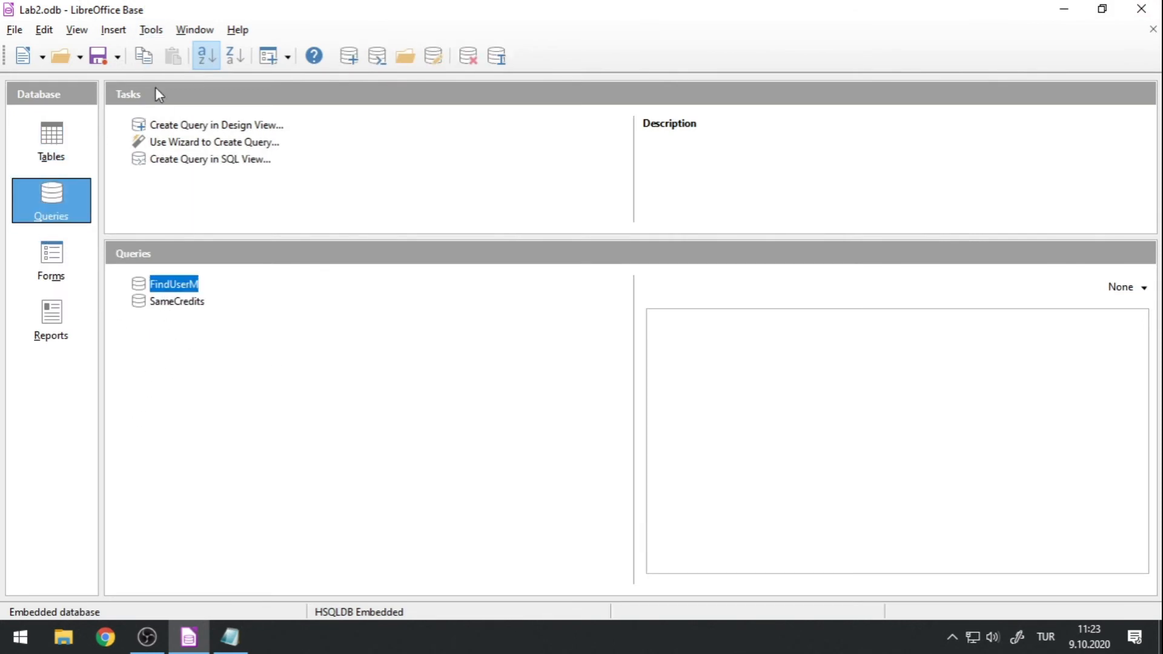
pyautogui.click(175, 120)
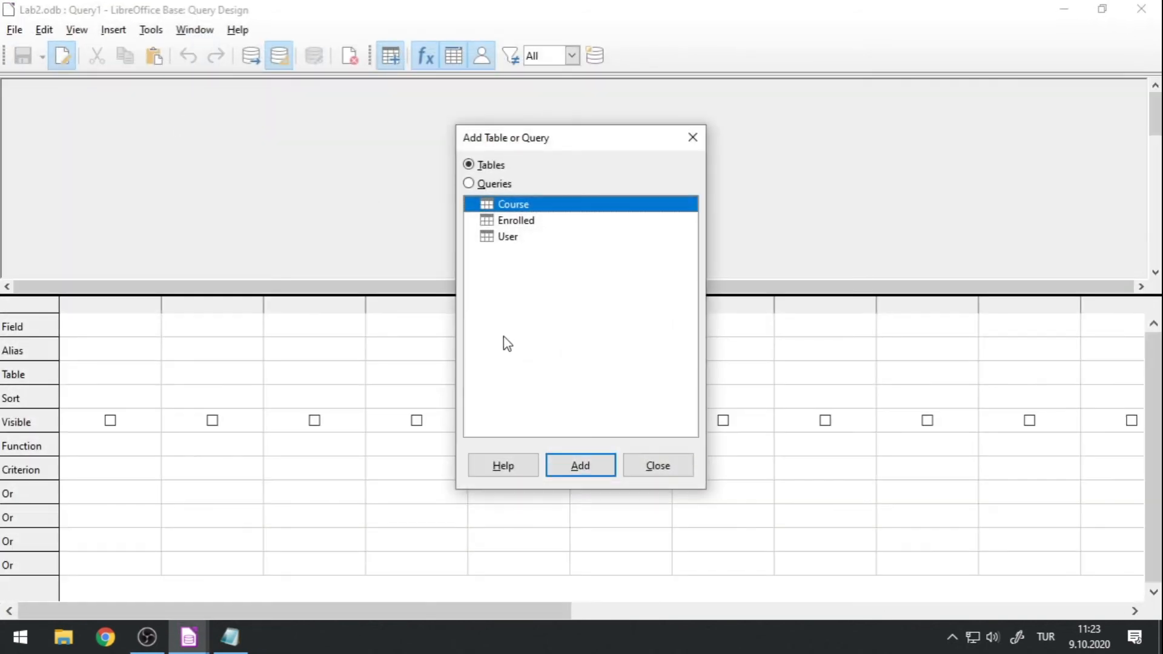
pyautogui.doubleClick(506, 236)
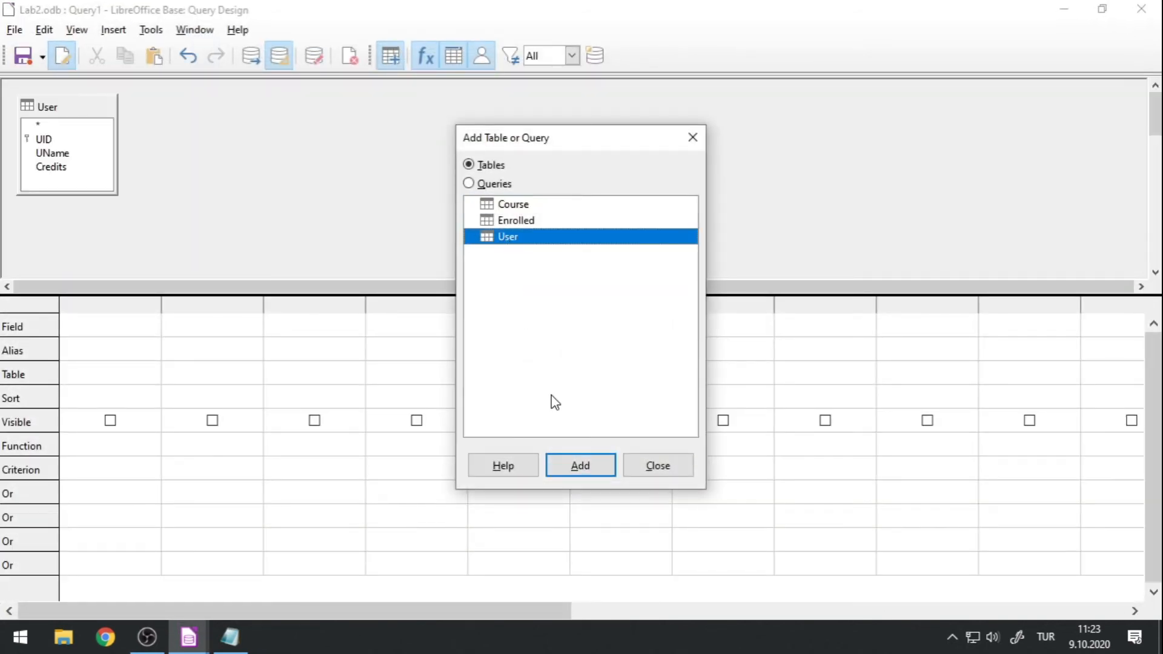
pyautogui.doubleClick(519, 222)
pyautogui.doubleClick(512, 204)
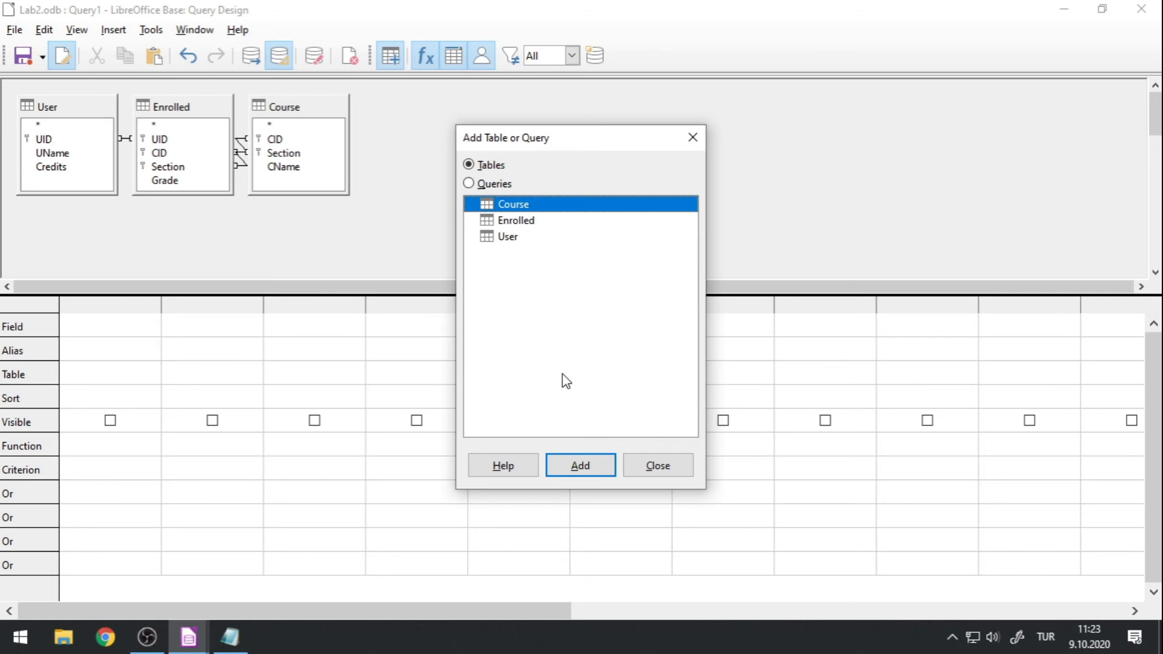
pyautogui.click(632, 467)
# Add UName from User and Grade from Enrolled as the first two query columns.
pyautogui.click(152, 328)
pyautogui.click(153, 327)
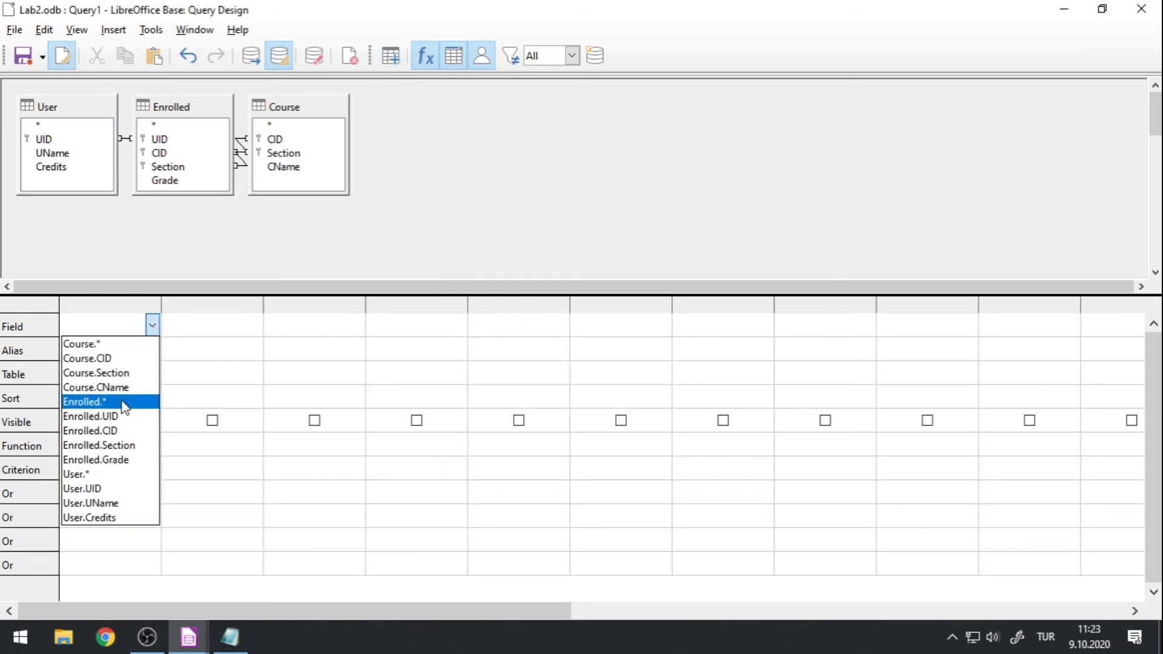
pyautogui.click(112, 504)
pyautogui.click(256, 324)
pyautogui.click(254, 325)
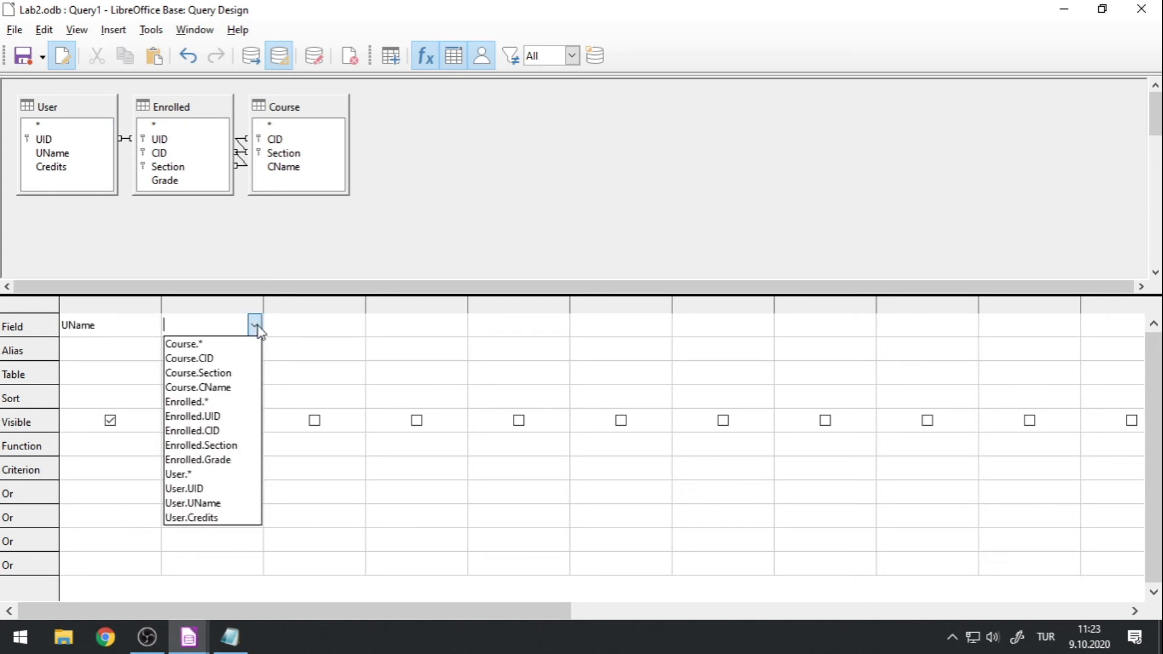
pyautogui.click(238, 461)
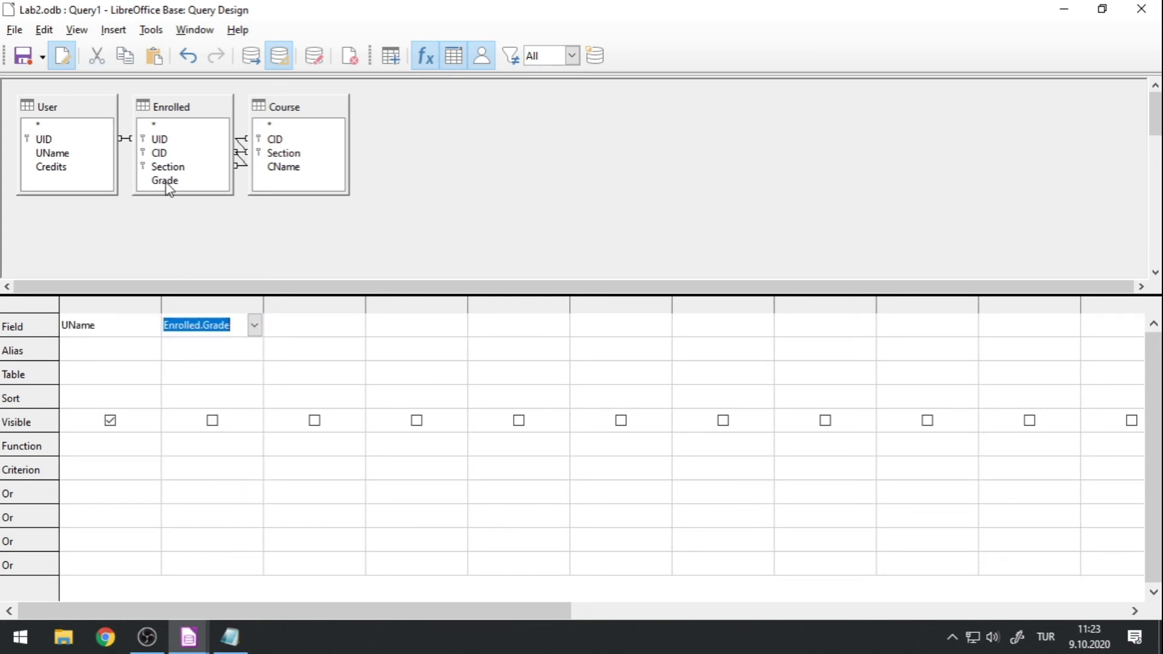
# Add CID and Section from Course as the third and fourth columns and run the query.
pyautogui.click(354, 329)
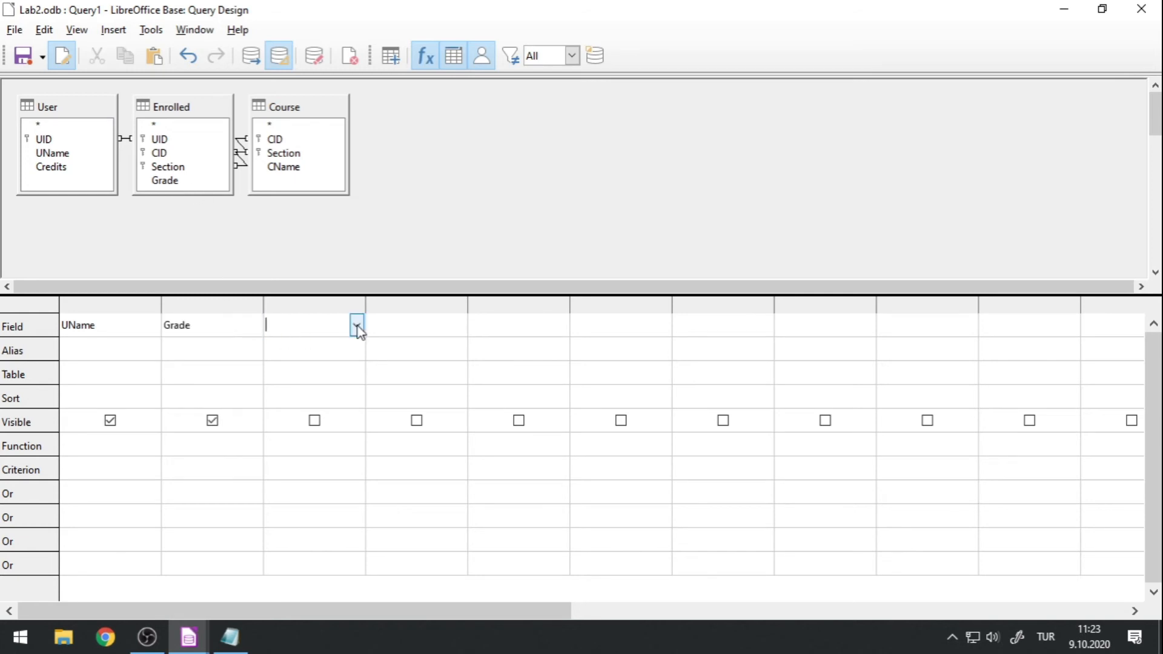
pyautogui.click(357, 327)
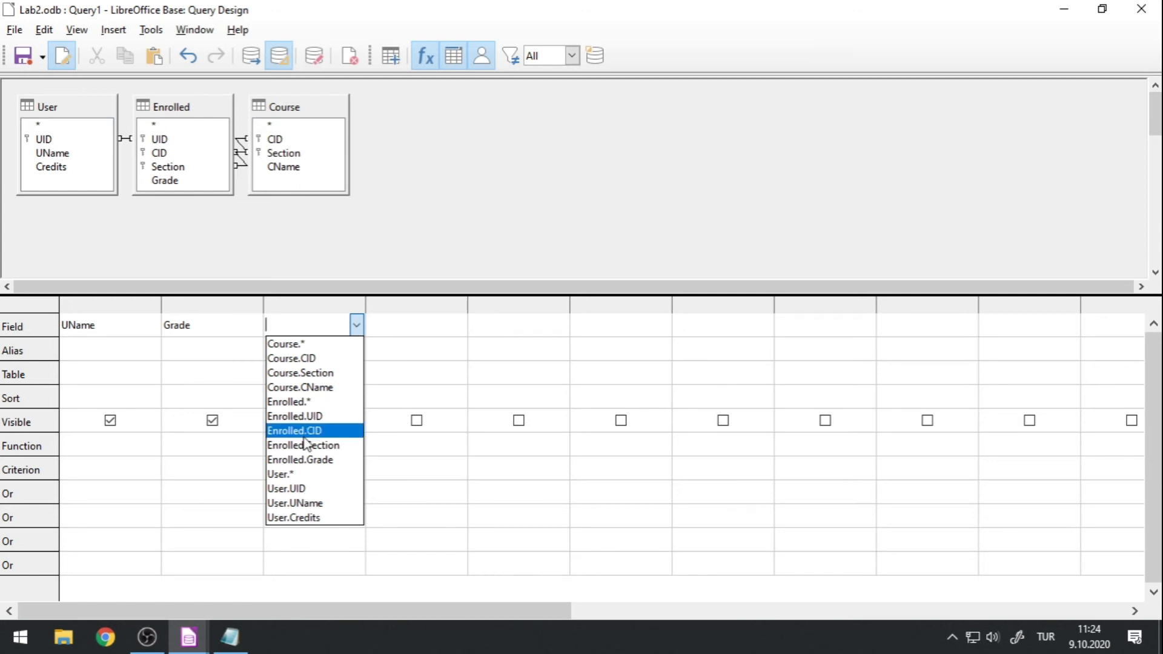
pyautogui.click(325, 361)
pyautogui.click(432, 333)
pyautogui.click(457, 324)
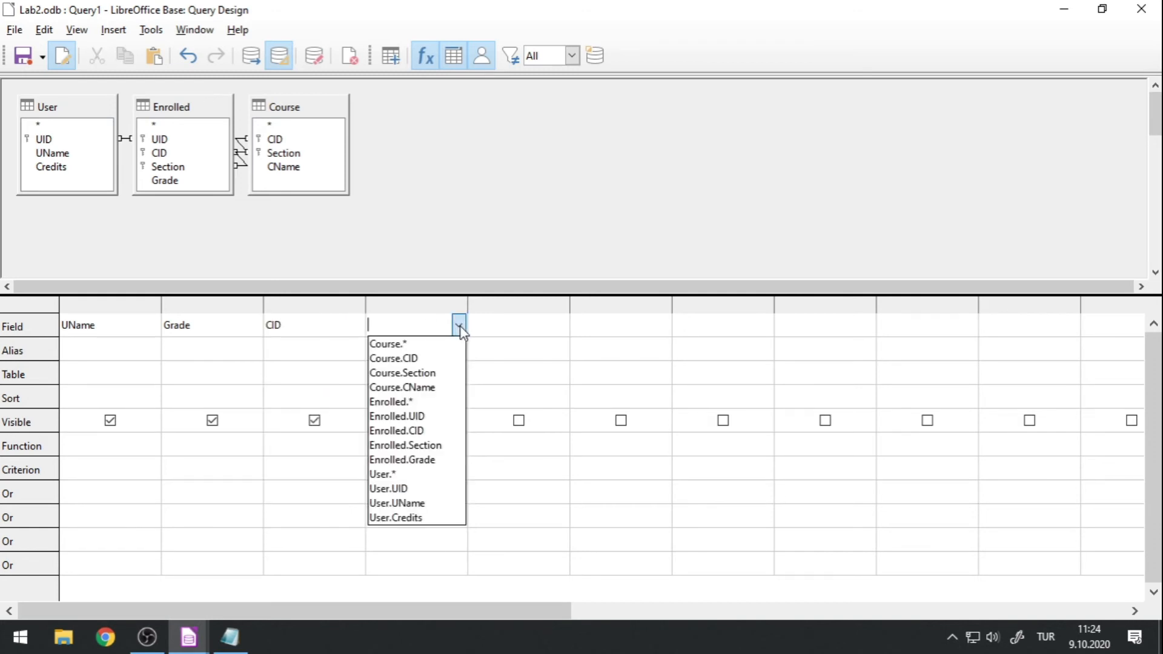
pyautogui.click(443, 379)
pyautogui.click(512, 323)
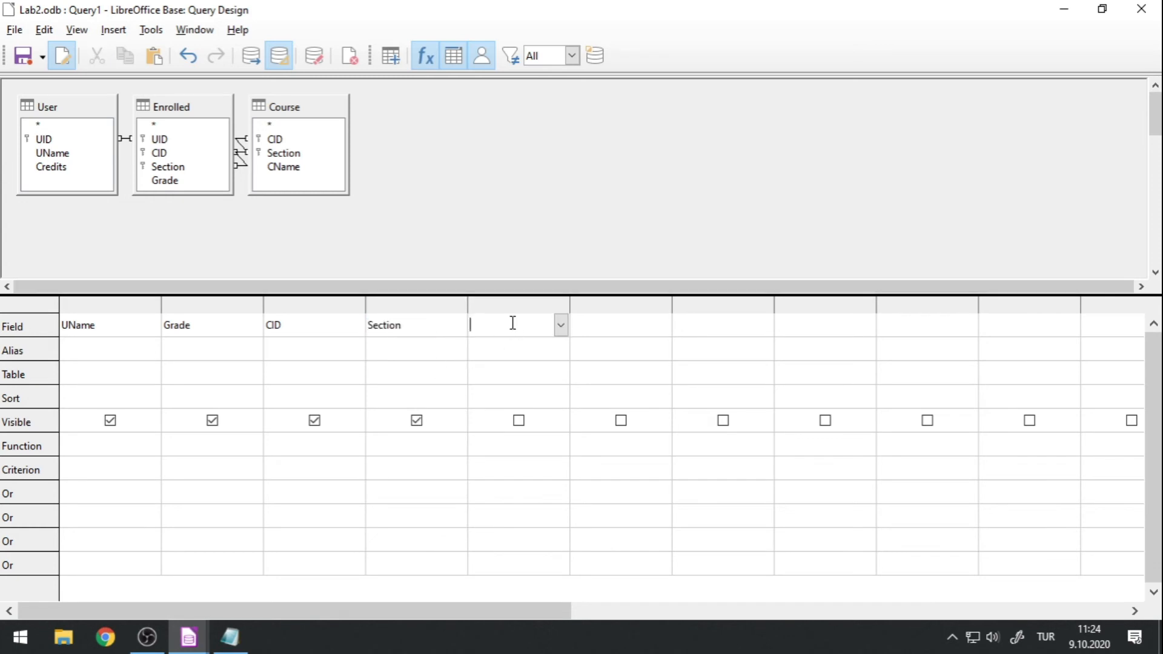
pyautogui.click(411, 243)
pyautogui.click(253, 56)
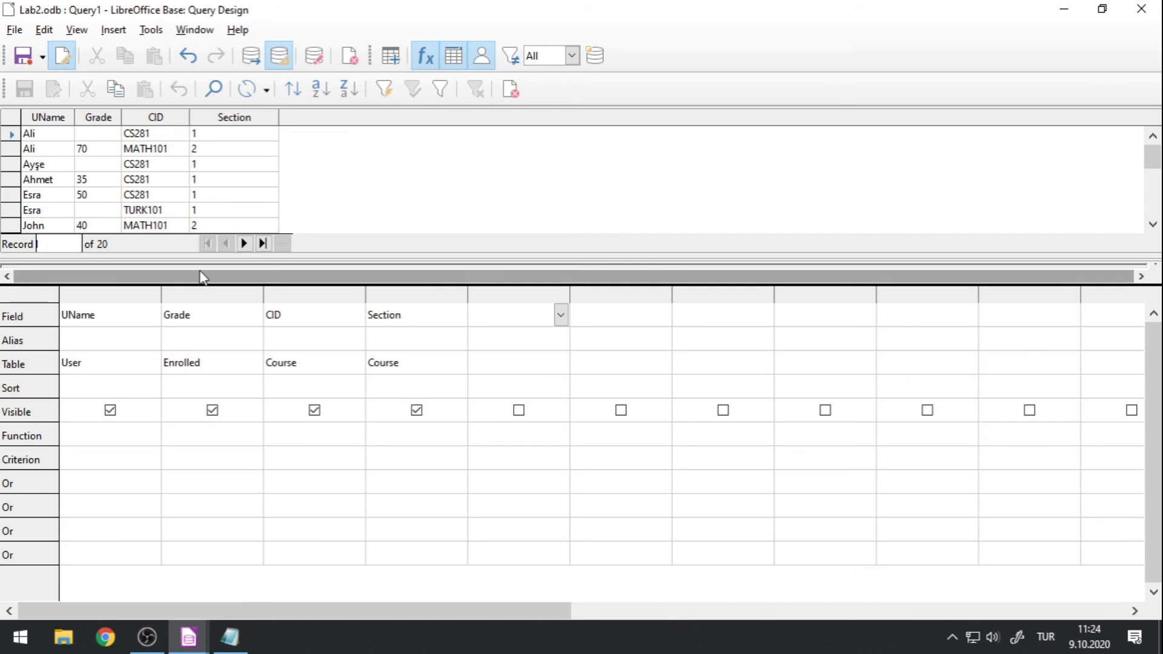
# Add the Credits field from the User table as the fifth query column and rerun the query.
pyautogui.moveTo(194, 256); pyautogui.dragTo(156, 364)
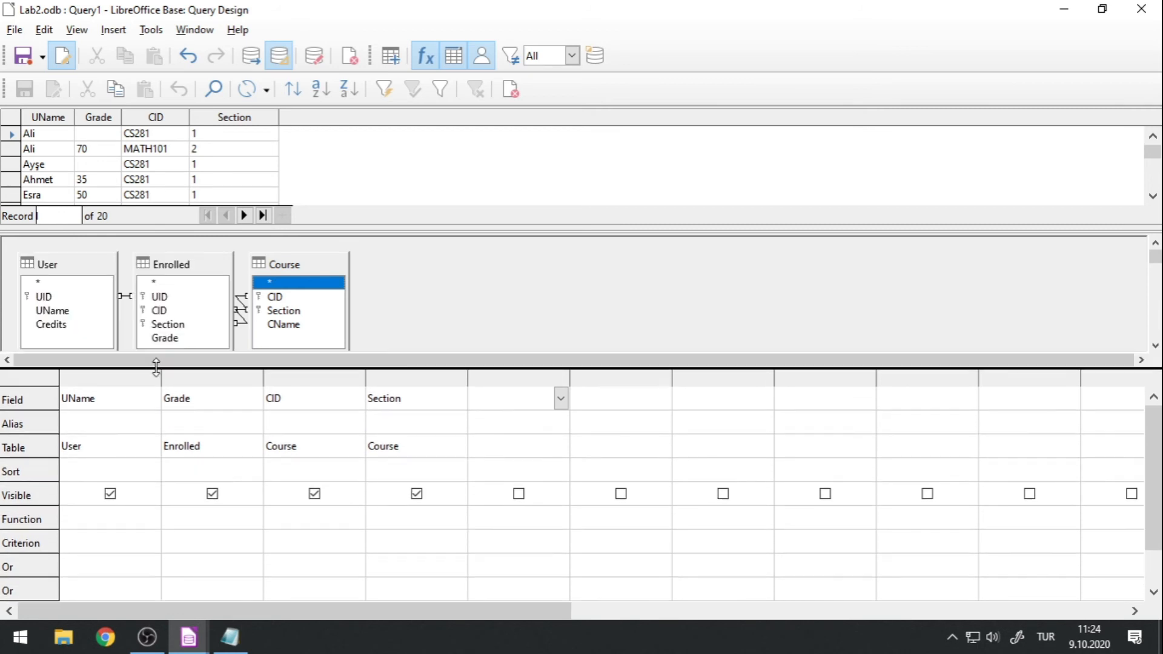
pyautogui.moveTo(154, 229); pyautogui.dragTo(162, 191)
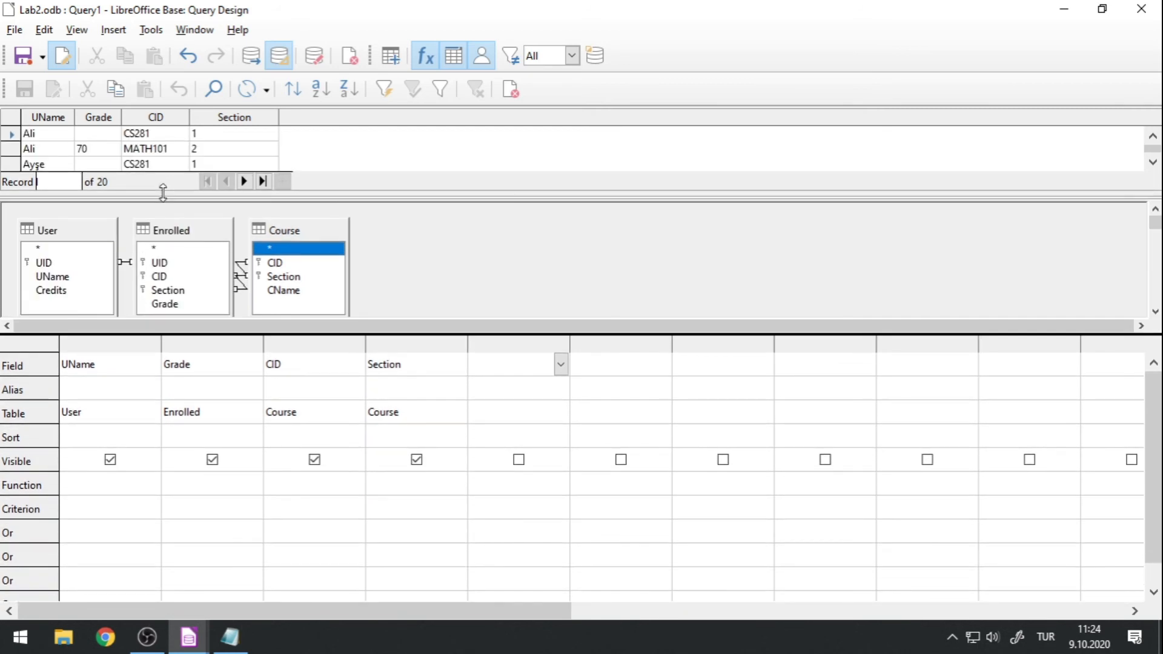
pyautogui.moveTo(160, 335); pyautogui.dragTo(161, 349)
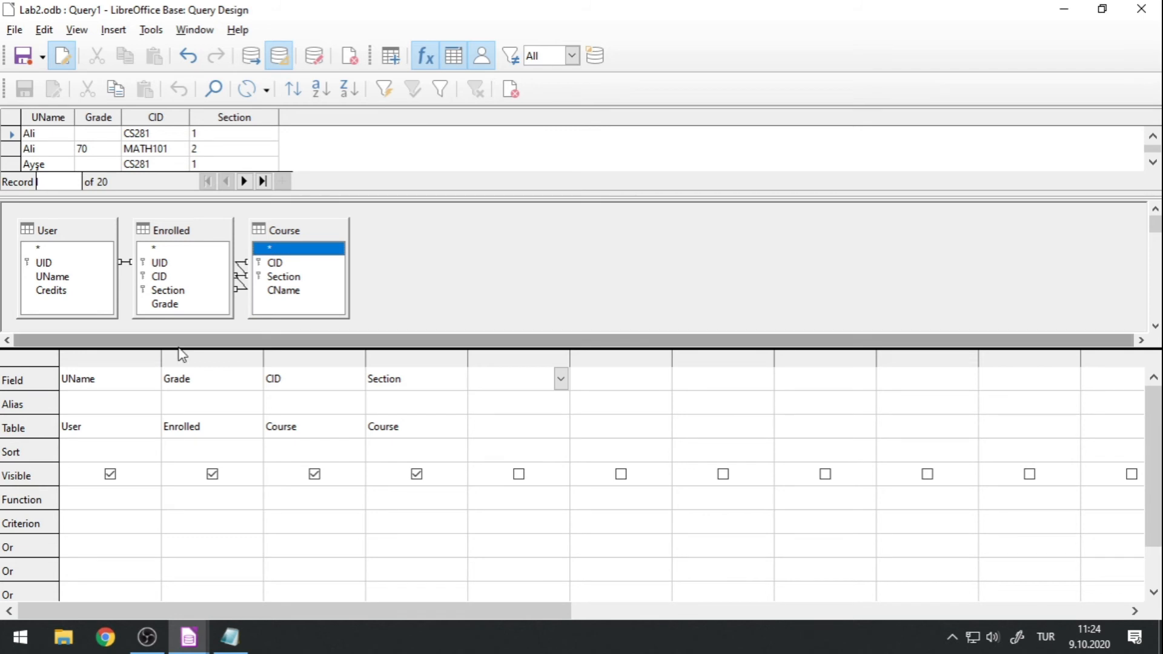
pyautogui.click(512, 433)
pyautogui.click(556, 431)
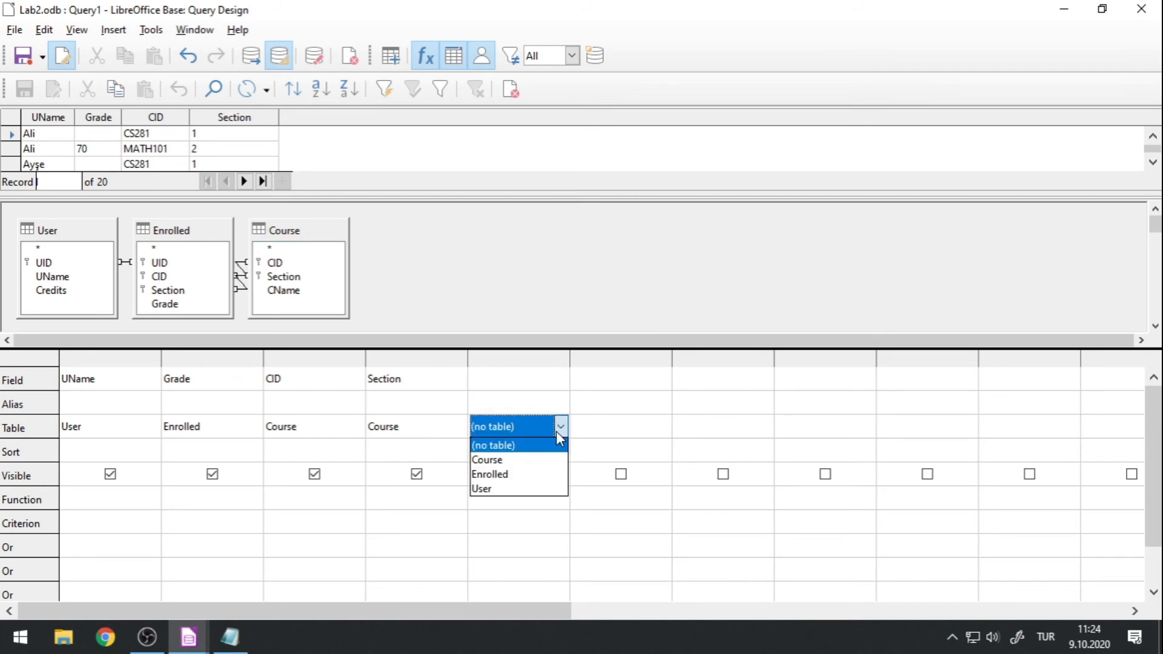
pyautogui.click(511, 488)
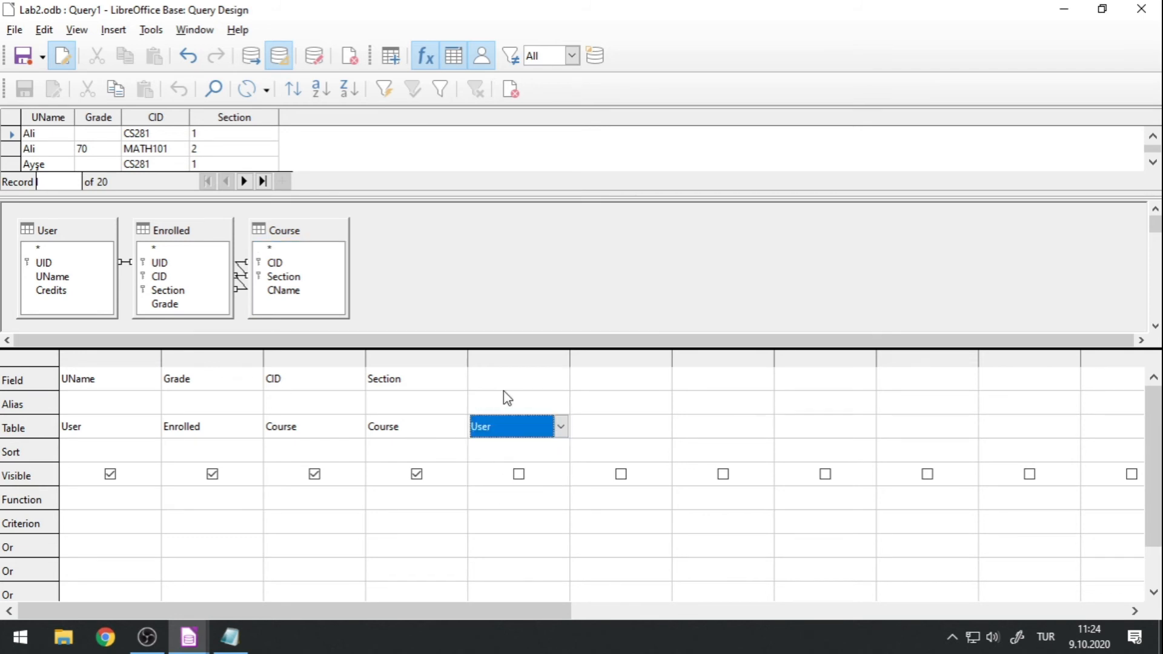
pyautogui.click(547, 382)
pyautogui.click(561, 379)
pyautogui.click(500, 441)
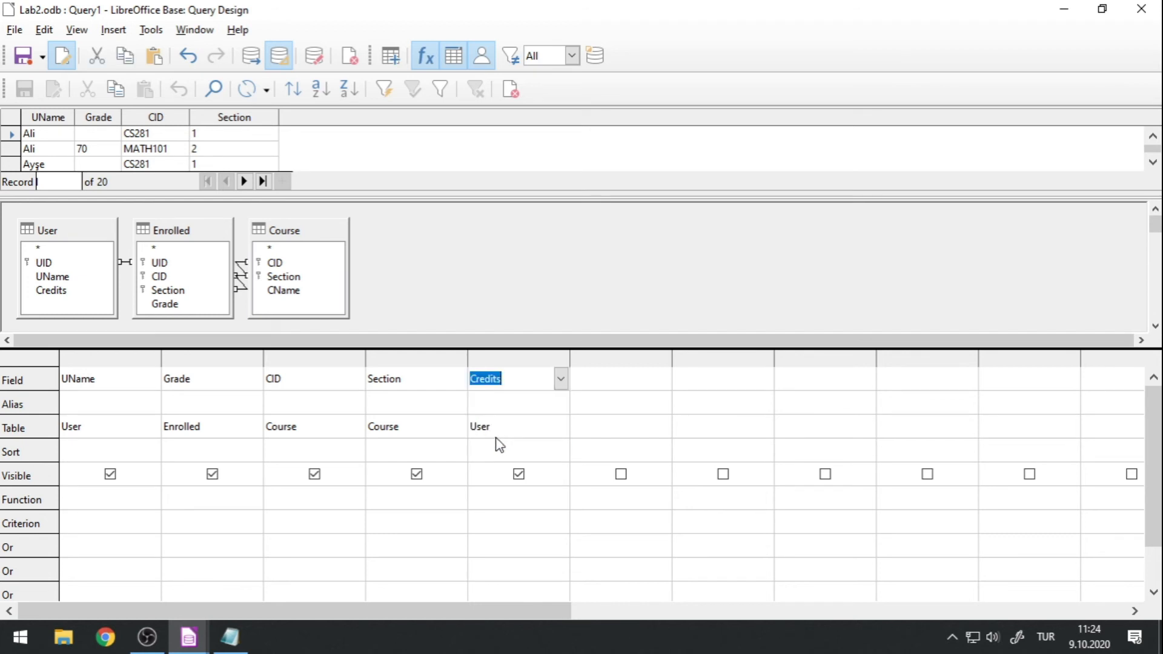
pyautogui.click(277, 58)
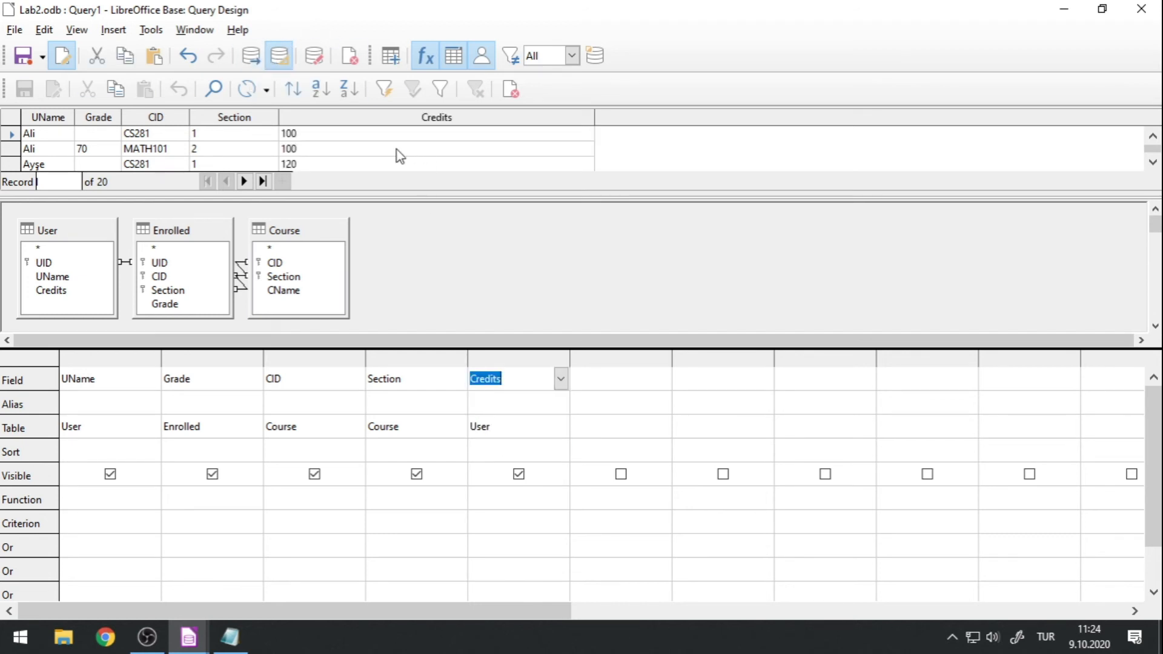
# Set the criterion of the Credits column to >120 and rerun the query.
pyautogui.click(491, 527)
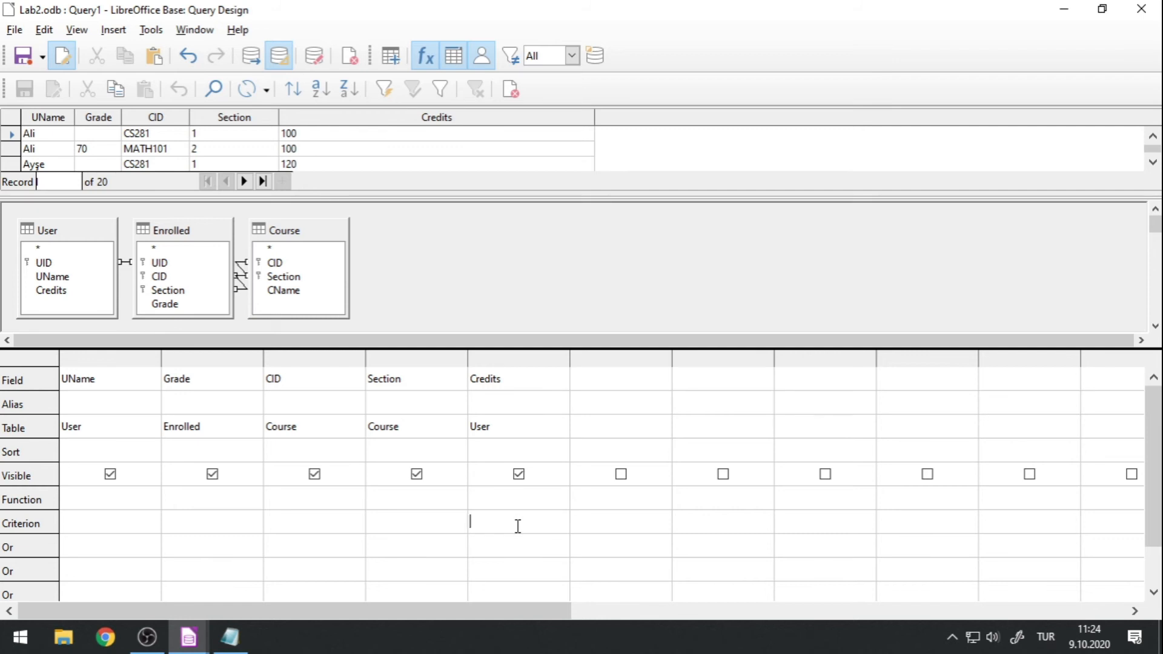
pyautogui.write('>120')
pyautogui.click(247, 58)
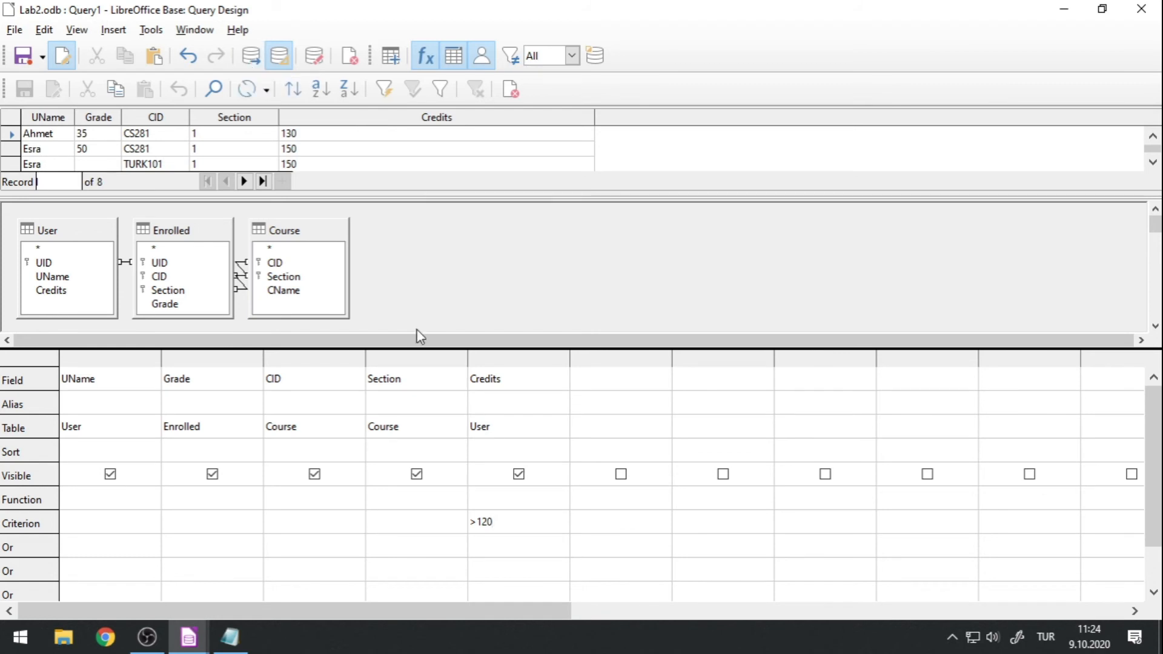
# Save the query under the name CreditLimit and close its design.
pyautogui.doubleClick(507, 521)
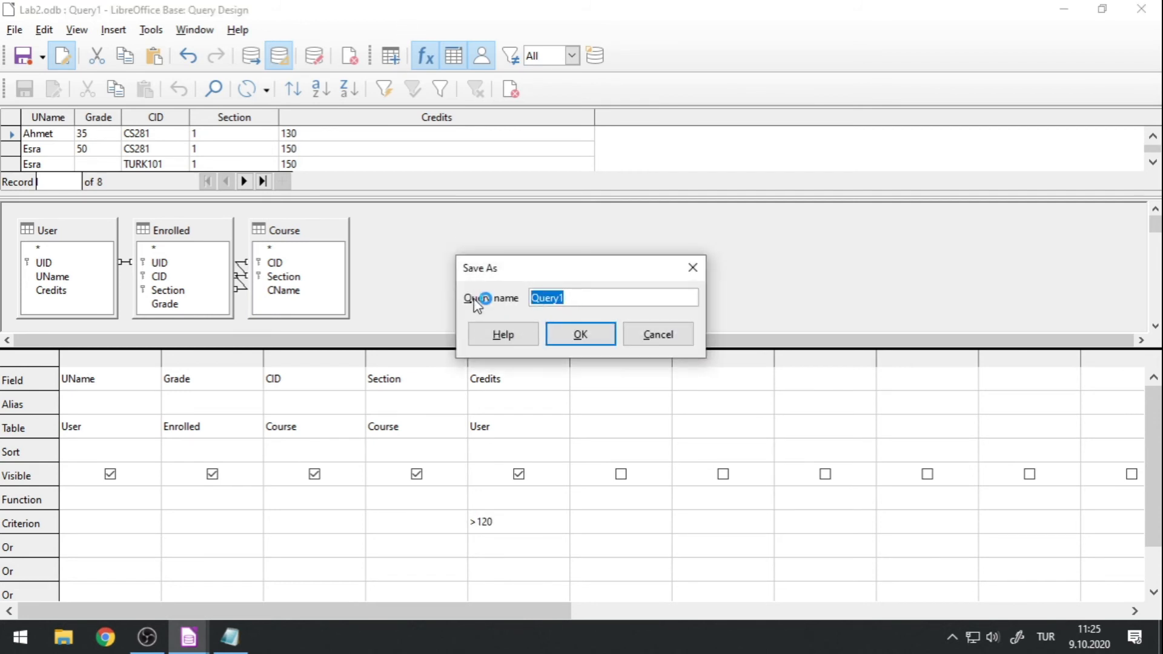
pyautogui.write('CreditLimit')
pyautogui.click(605, 333)
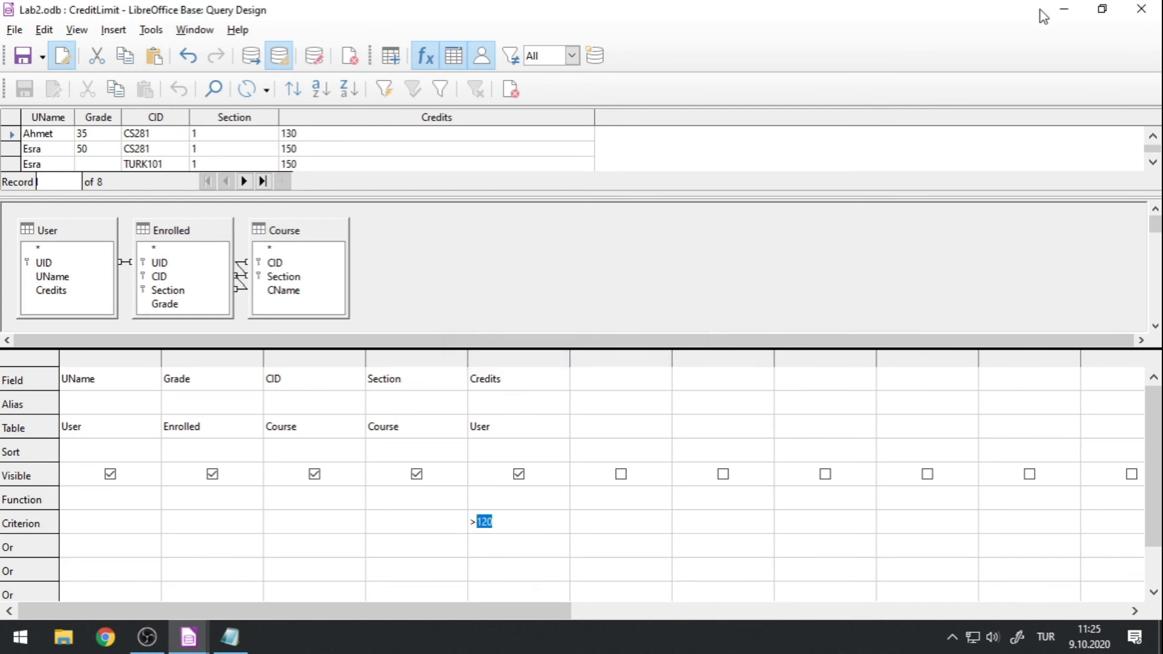
pyautogui.click(1141, 8)
# Open the CreditLimit query to check its result rows, and close it again.
pyautogui.click(34, 193)
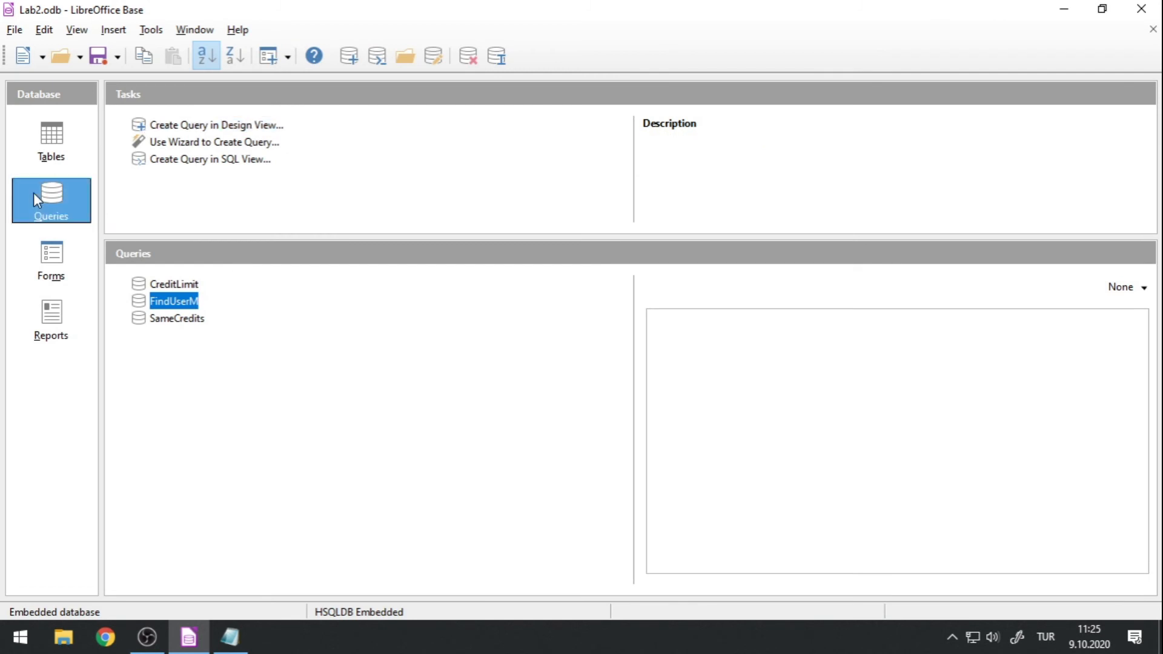
pyautogui.doubleClick(172, 282)
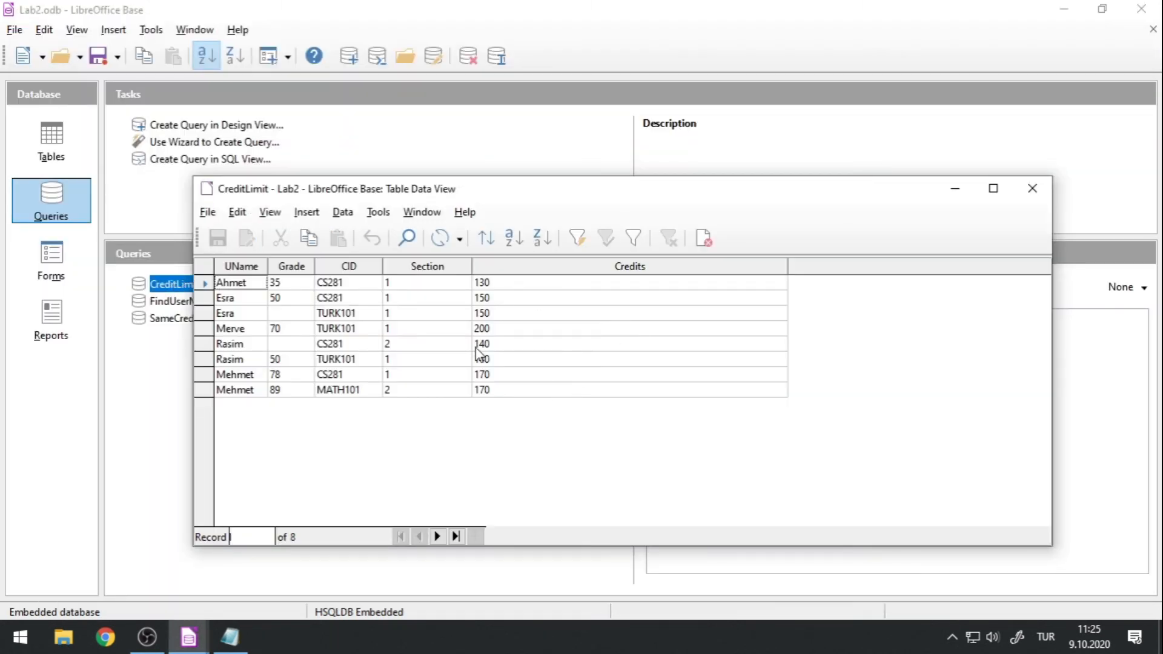
pyautogui.click(1032, 189)
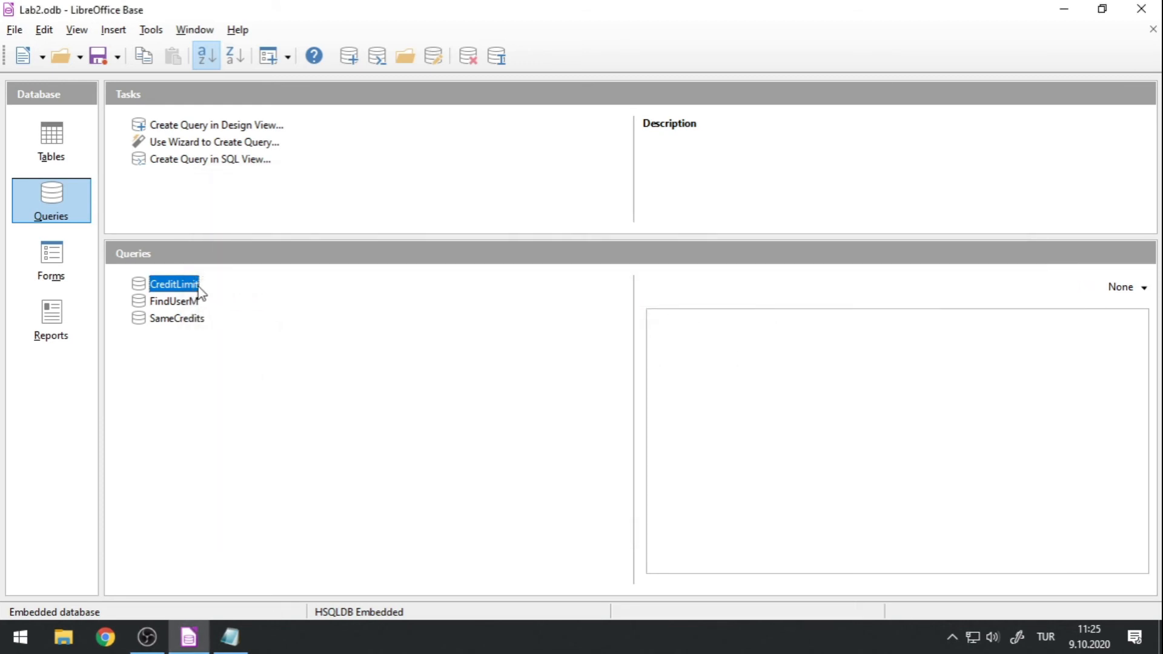
# Reopen the CreditLimit query for editing and replace 120 in the Credits criterion with the parameter :paramNAme.
pyautogui.rightClick(189, 286)
pyautogui.click(246, 491)
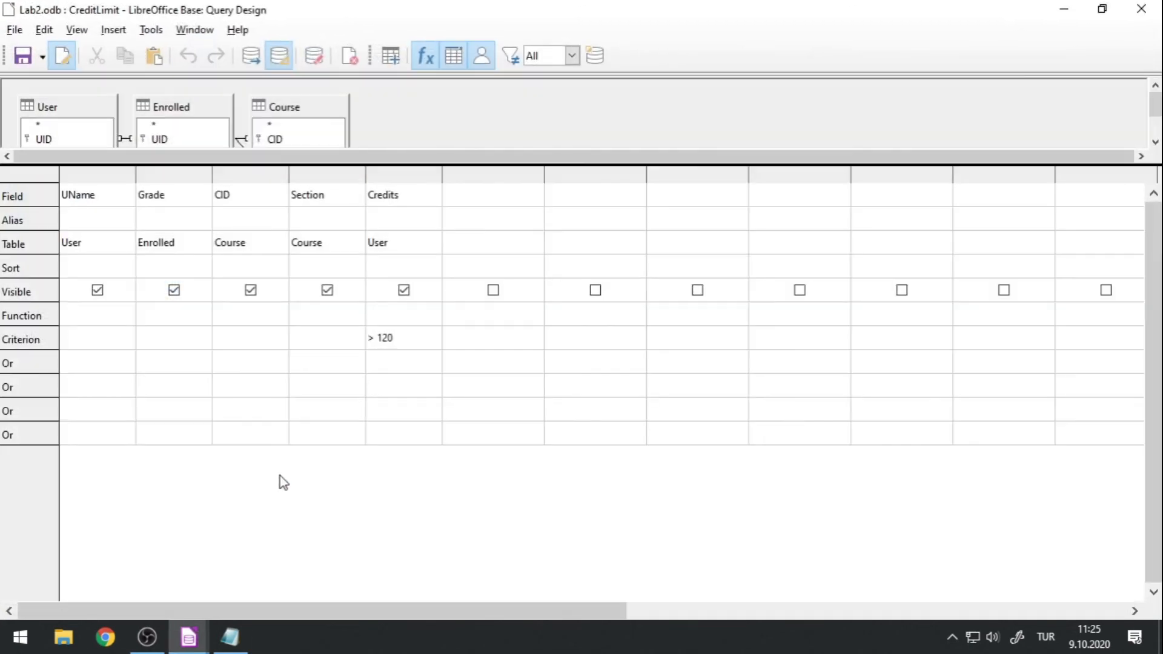
pyautogui.click(366, 337)
pyautogui.moveTo(359, 168); pyautogui.dragTo(358, 234)
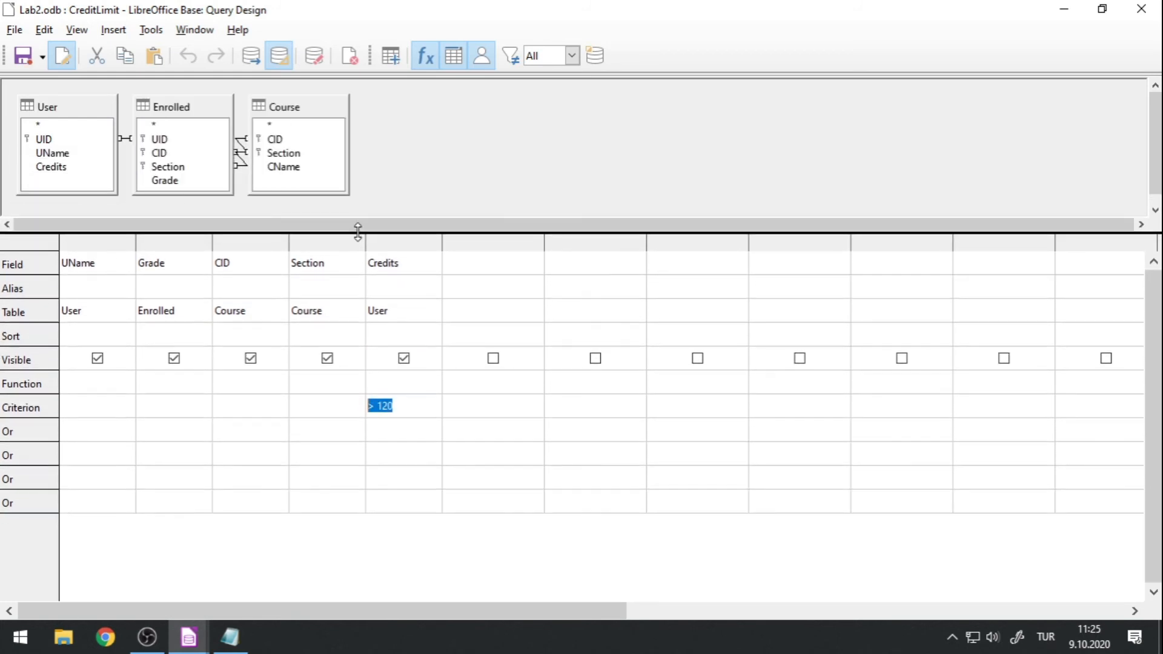
pyautogui.click(425, 405)
pyautogui.press('BackSpace')
pyautogui.press('BackSpace')
pyautogui.press('BackSpace')
pyautogui.press('BackSpace')
pyautogui.write(':')
pyautogui.write('param')
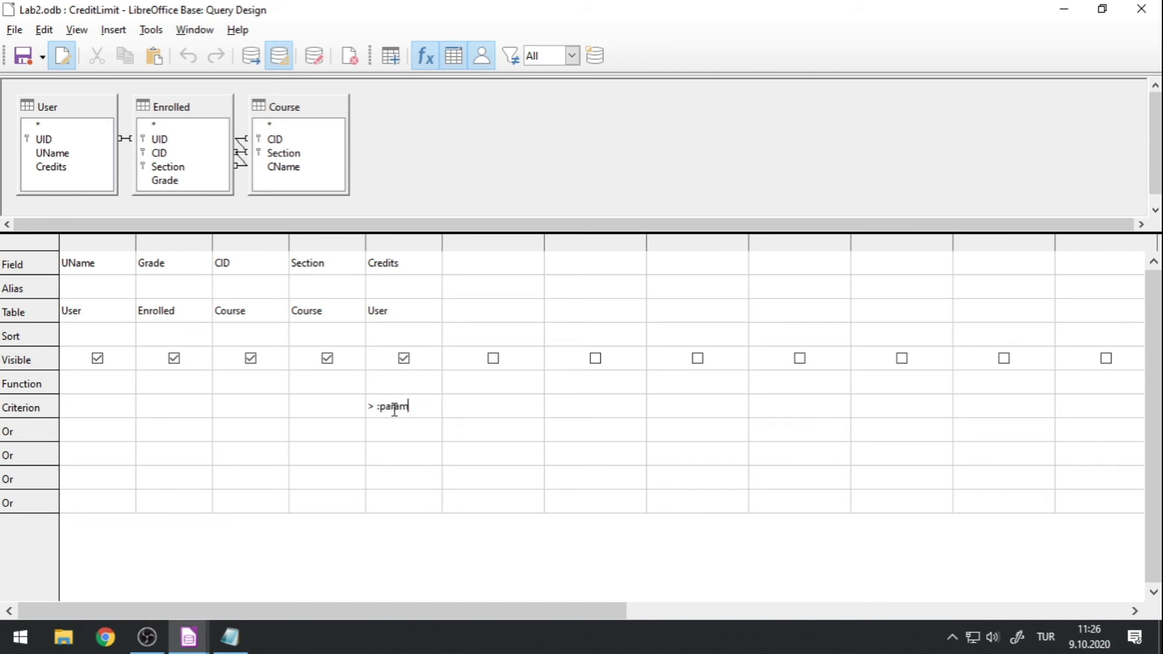
pyautogui.write('NAme')
# Rename the parameter in the Credits criterion so that it reads > :CreditLimit.
pyautogui.moveTo(385, 406); pyautogui.dragTo(454, 410)
pyautogui.press('BackSpace')
pyautogui.press('BackSpace')
pyautogui.write('c')
pyautogui.press('BackSpace')
pyautogui.write('CreditLimit')
# Copy the Credits criterion and paste it into Notepad in place of the existing text.
pyautogui.moveTo(442, 405); pyautogui.dragTo(358, 405)
pyautogui.hotkey('ctrl', 'c')
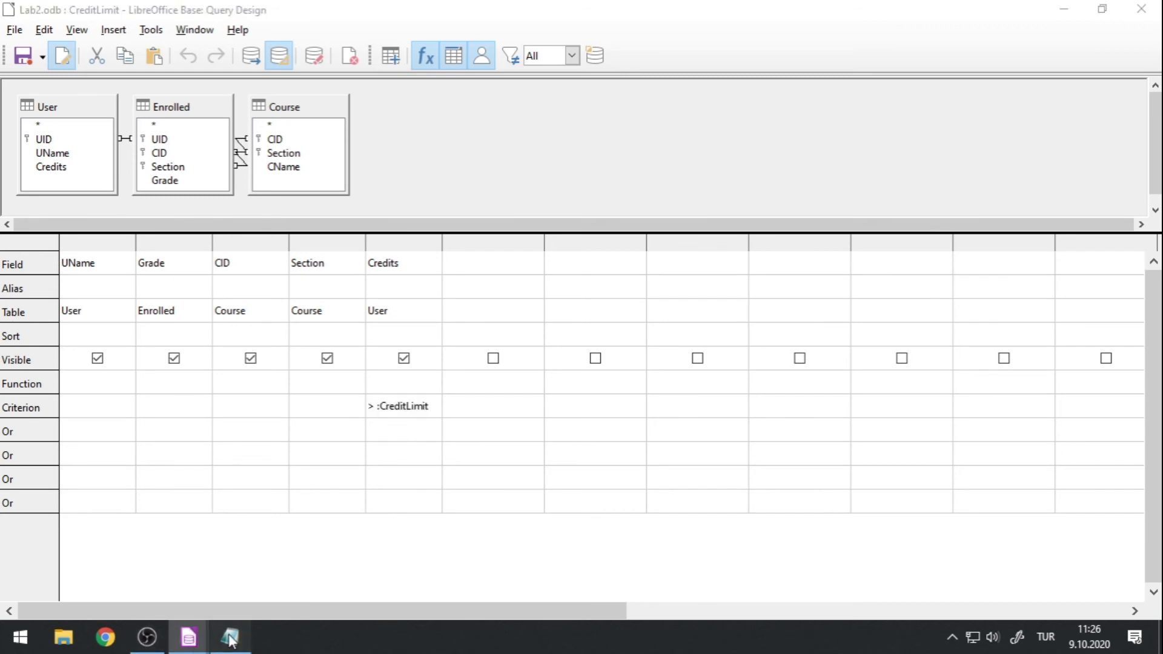
pyautogui.click(230, 636)
pyautogui.hotkey('ctrl', 'a')
pyautogui.hotkey('ctrl', 'v')
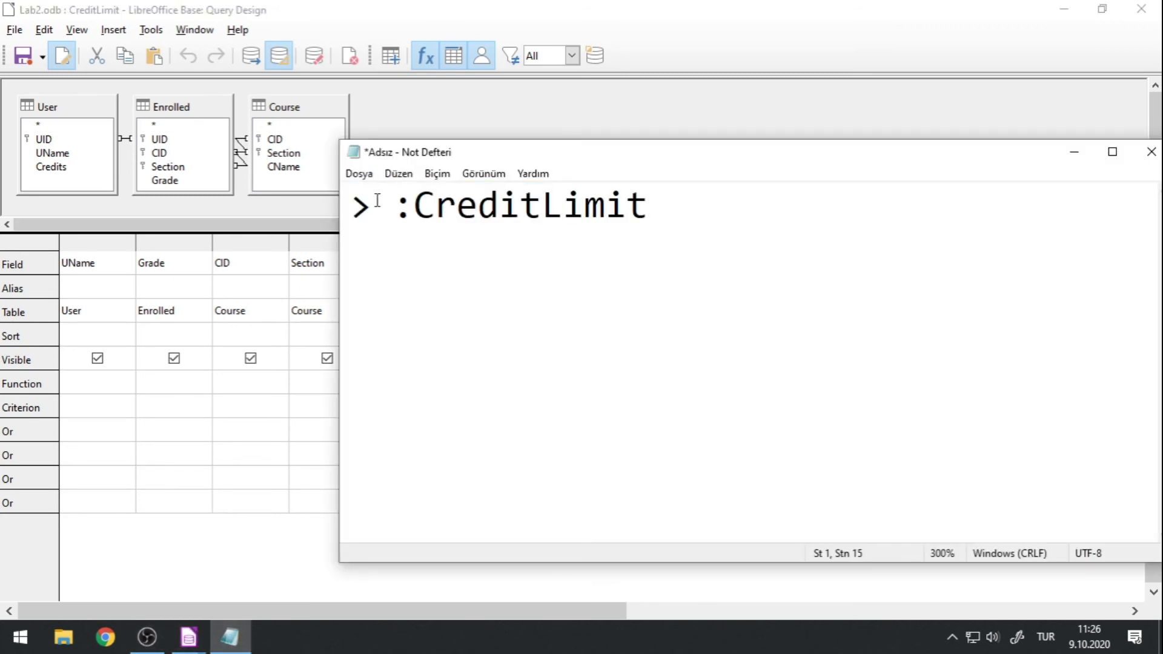
# Highlight the > operator and the :CreditLimit parameter in Notepad, and return to the query design in LibreOffice Base.
pyautogui.moveTo(374, 203); pyautogui.dragTo(347, 205)
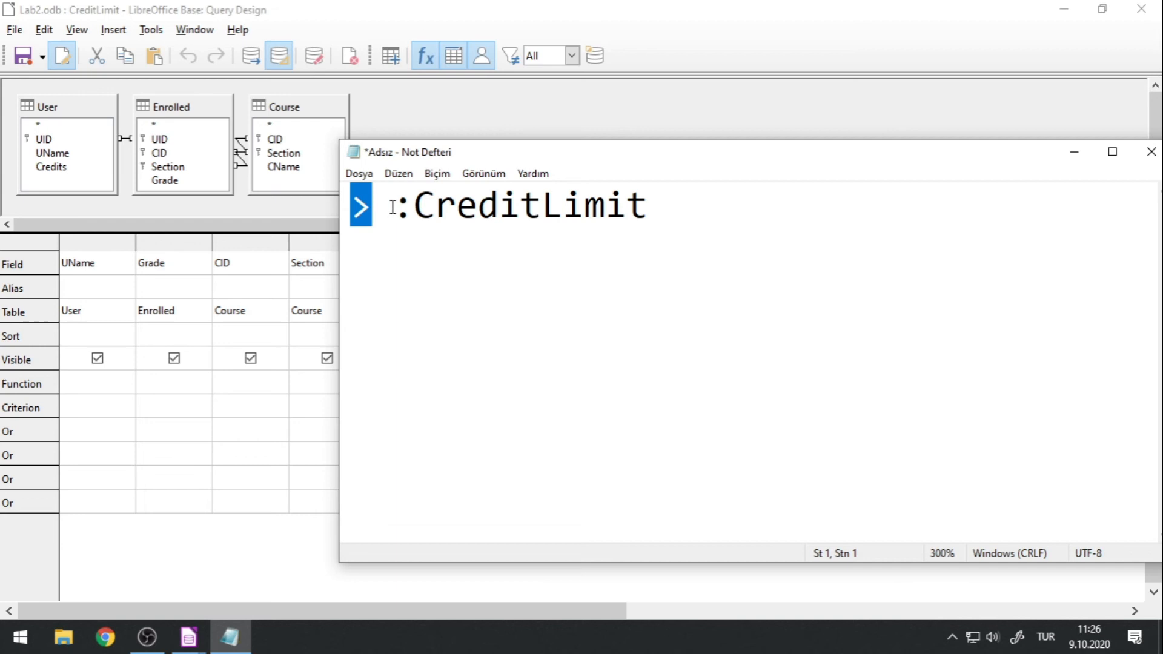
pyautogui.moveTo(394, 206); pyautogui.dragTo(692, 228)
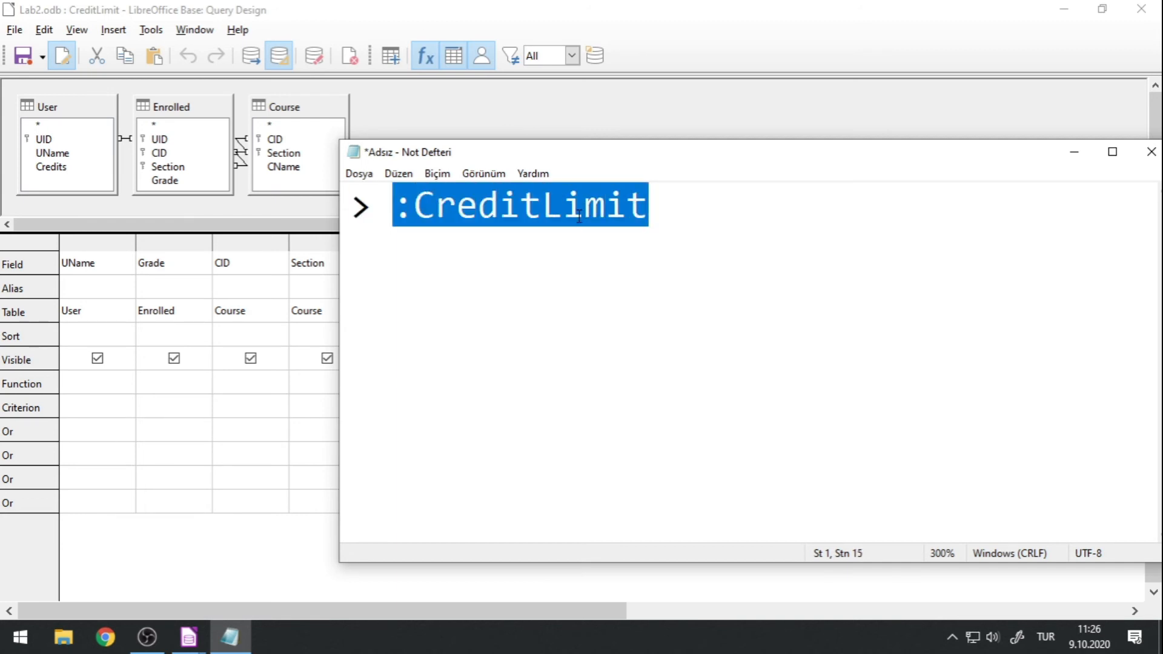
pyautogui.click(544, 12)
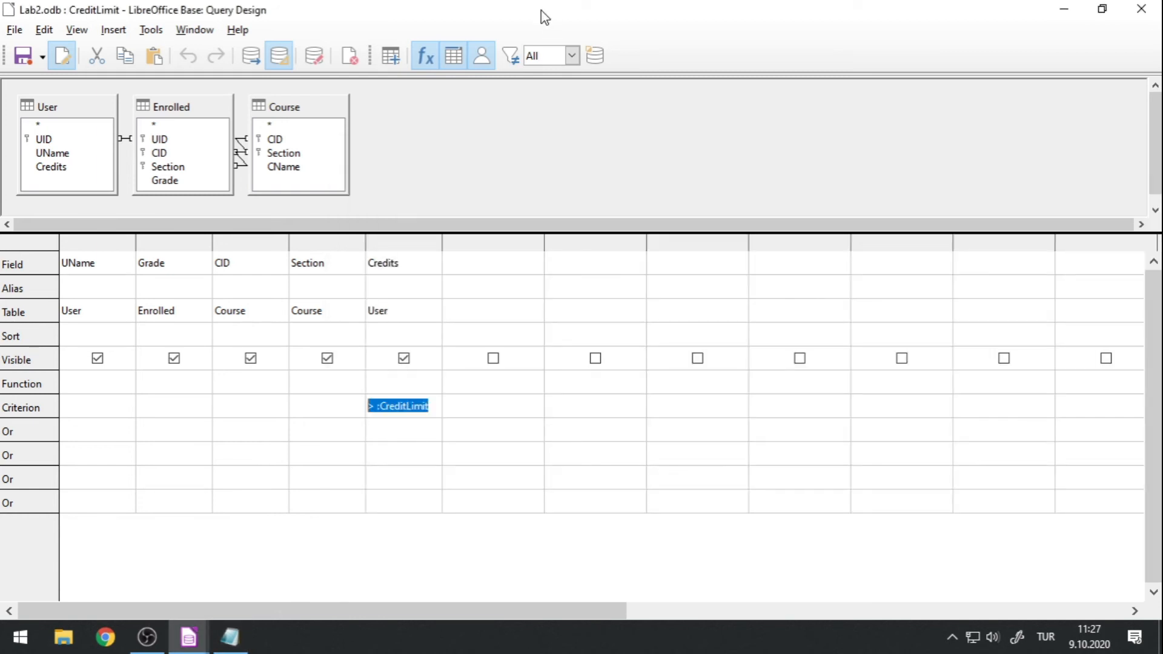
# Run the query with a CreditLimit value of 100, look through the result rows, and close the query design.
pyautogui.click(257, 61)
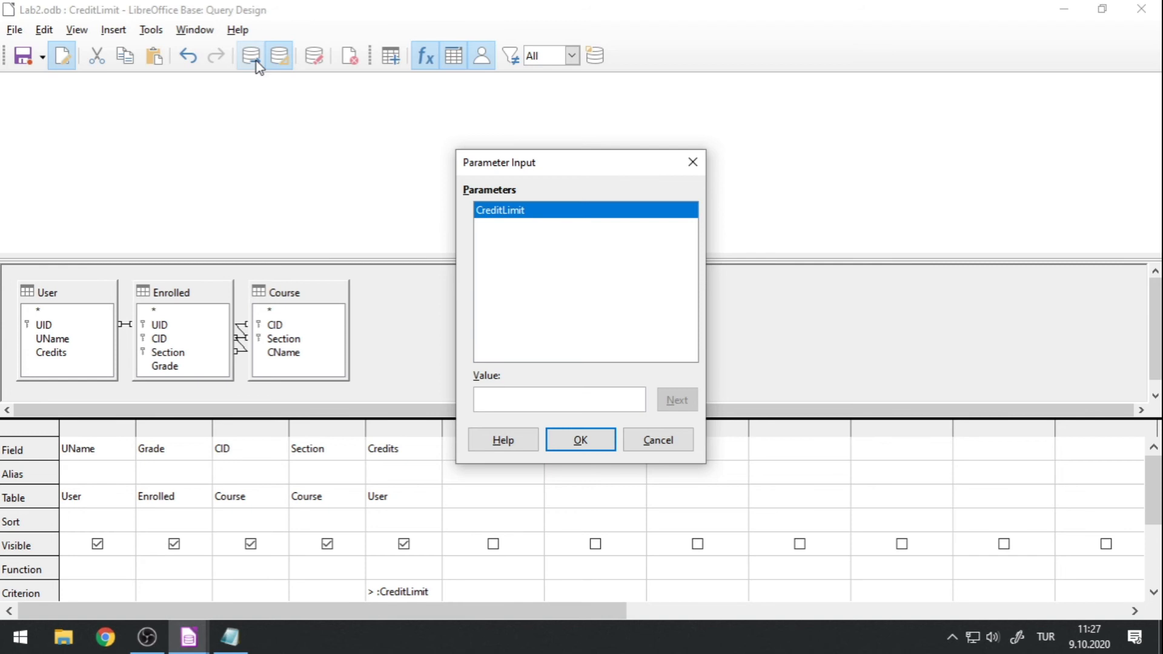
pyautogui.write('100')
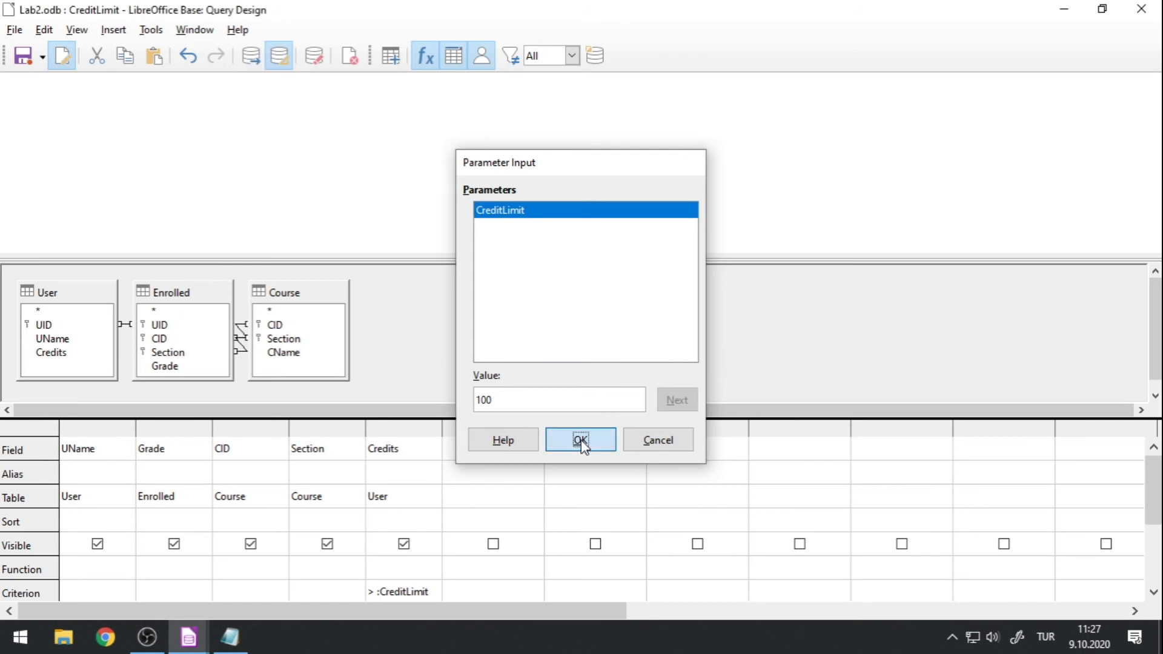
pyautogui.click(581, 440)
pyautogui.scroll(-1, 267, 203)
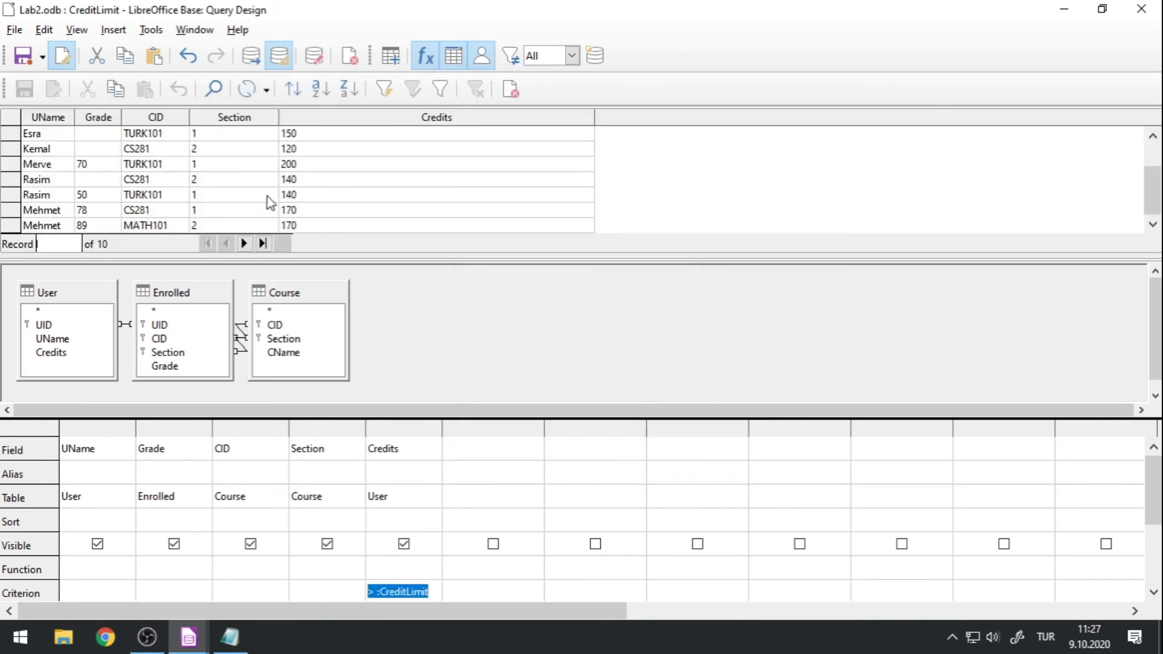
pyautogui.scroll(1, 250, 198)
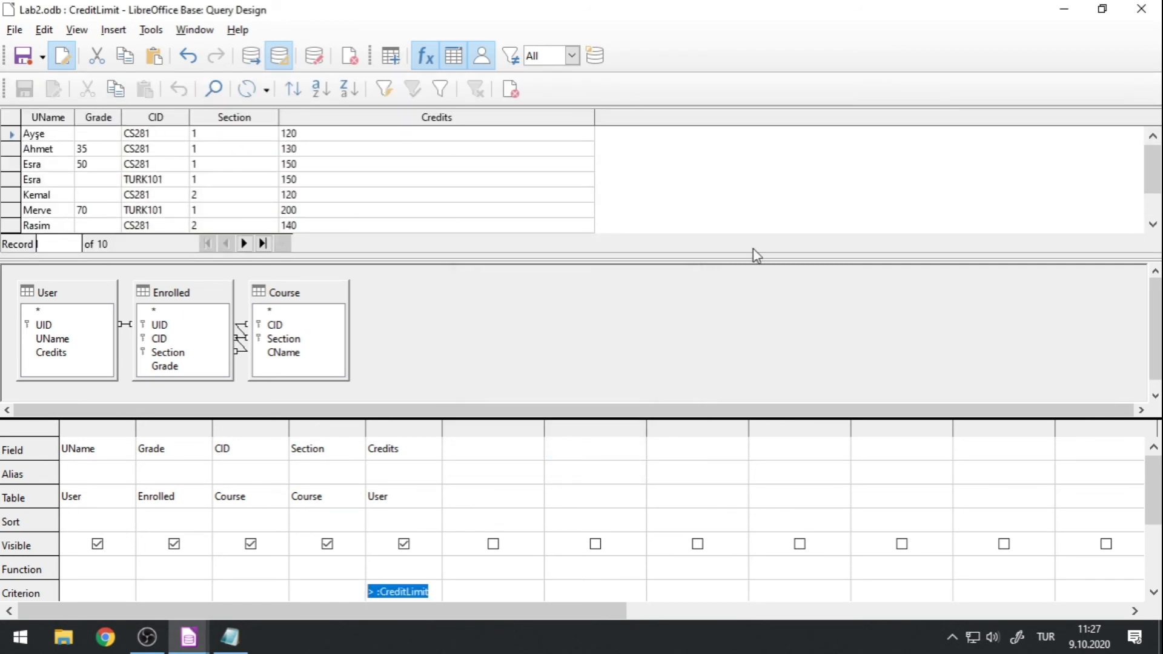
pyautogui.click(1141, 9)
pyautogui.click(216, 438)
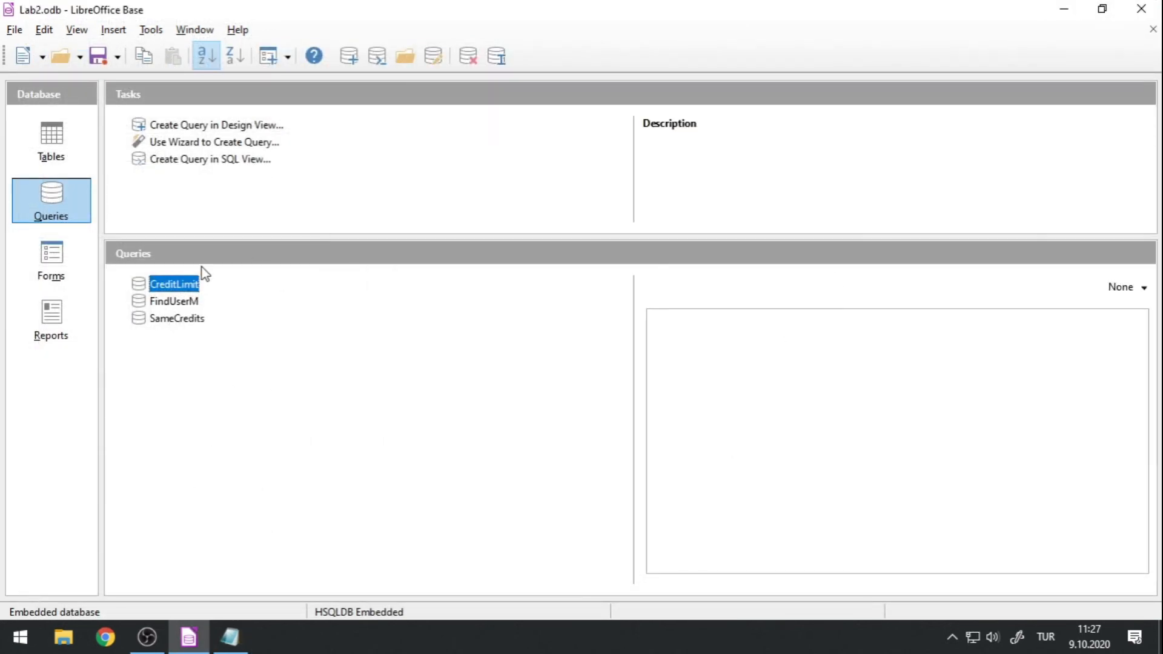
# Open the saved CreditLimit query with a CreditLimit value of 140, narrow and move its result window, and close it.
pyautogui.doubleClick(175, 285)
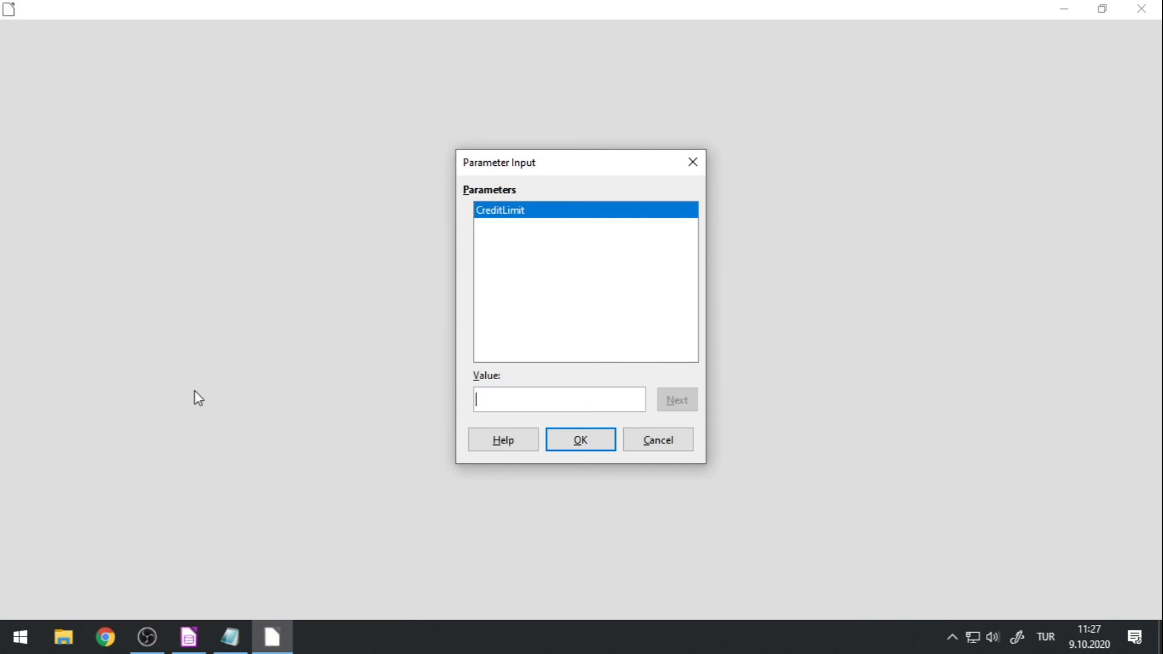
pyautogui.write('140')
pyautogui.click(602, 444)
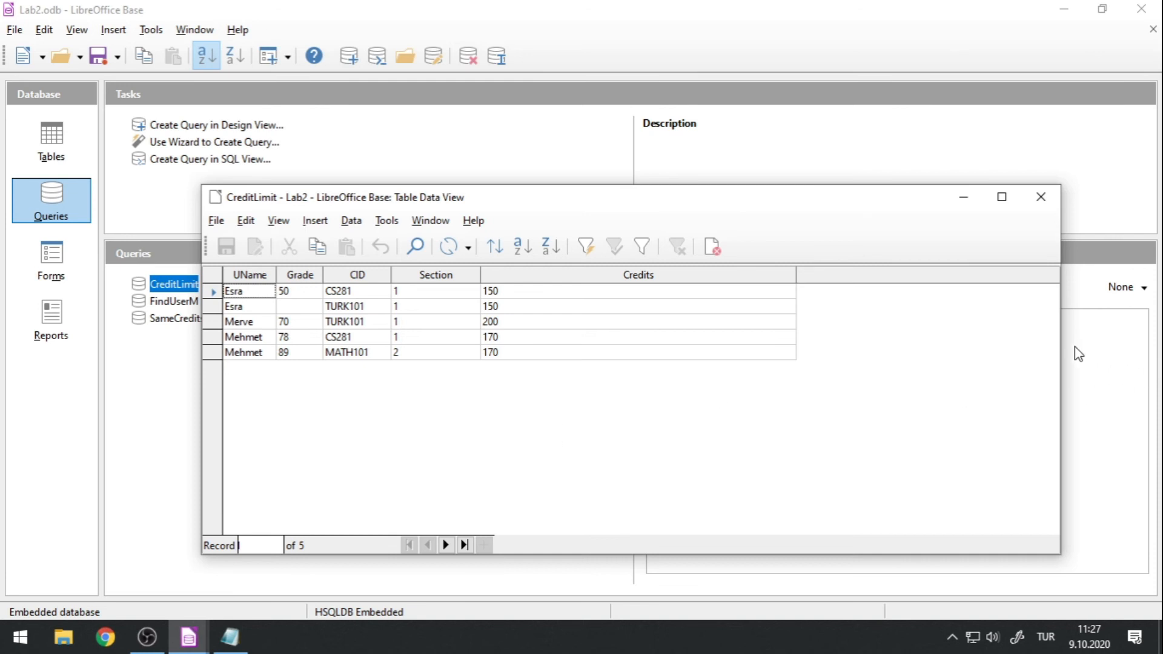
pyautogui.moveTo(1060, 337); pyautogui.dragTo(704, 348)
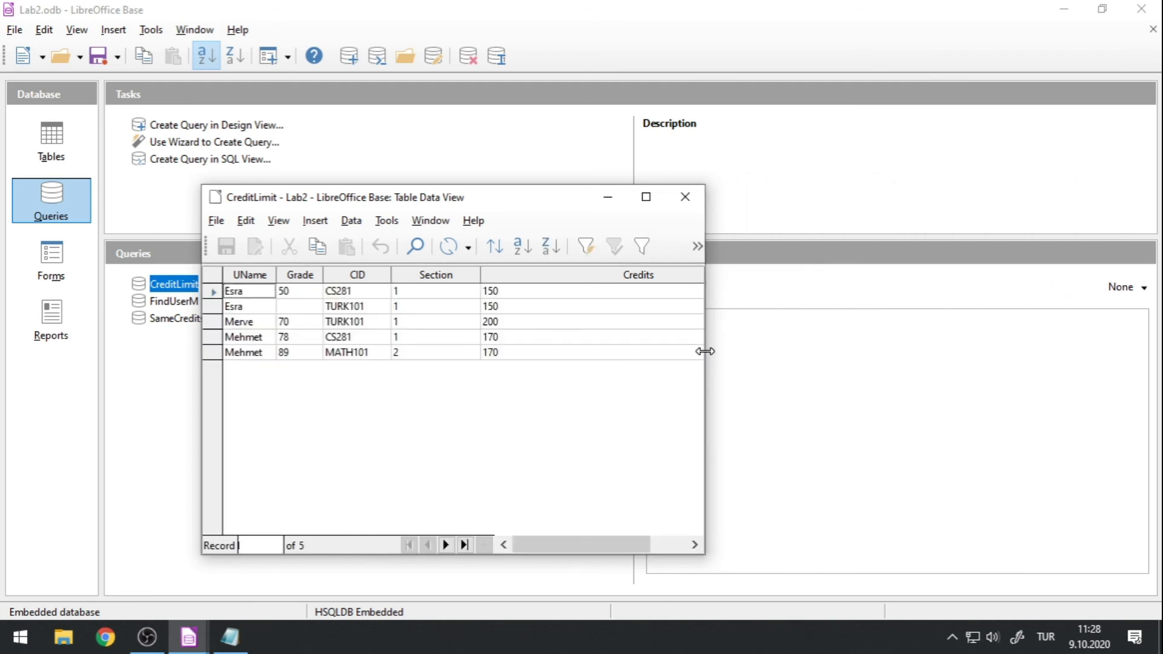
pyautogui.moveTo(476, 201); pyautogui.dragTo(645, 180)
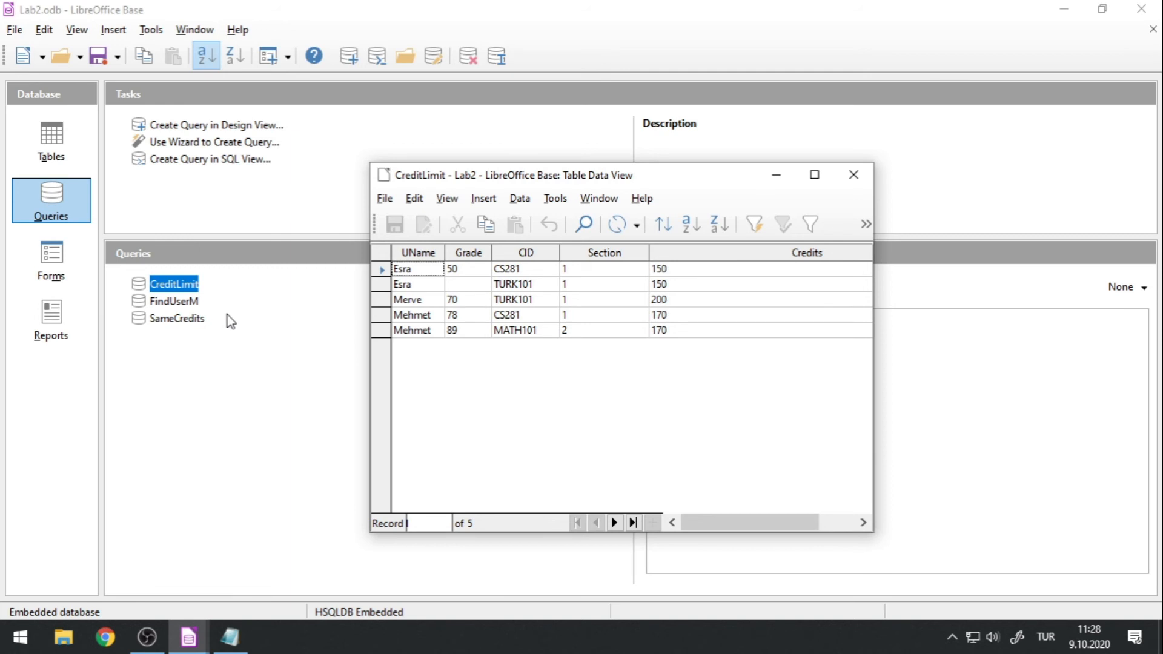
pyautogui.click(854, 175)
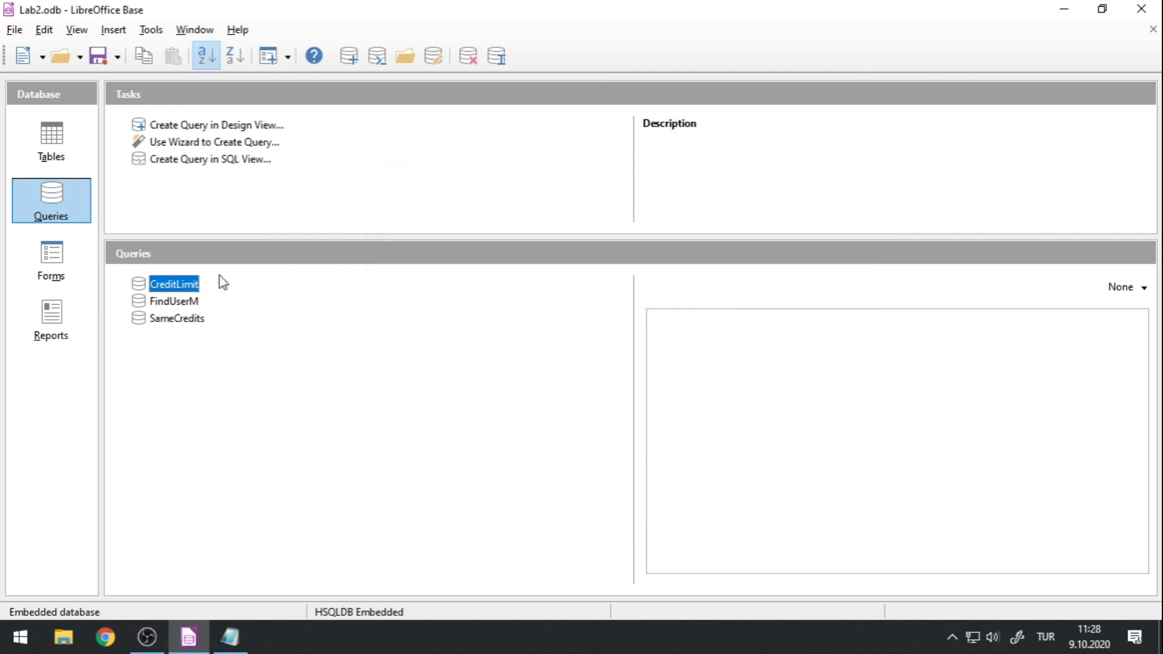
# Reopen the CreditLimit query for editing and add the criterion > :GradeLimit to the Grade column.
pyautogui.rightClick(189, 288)
pyautogui.click(248, 489)
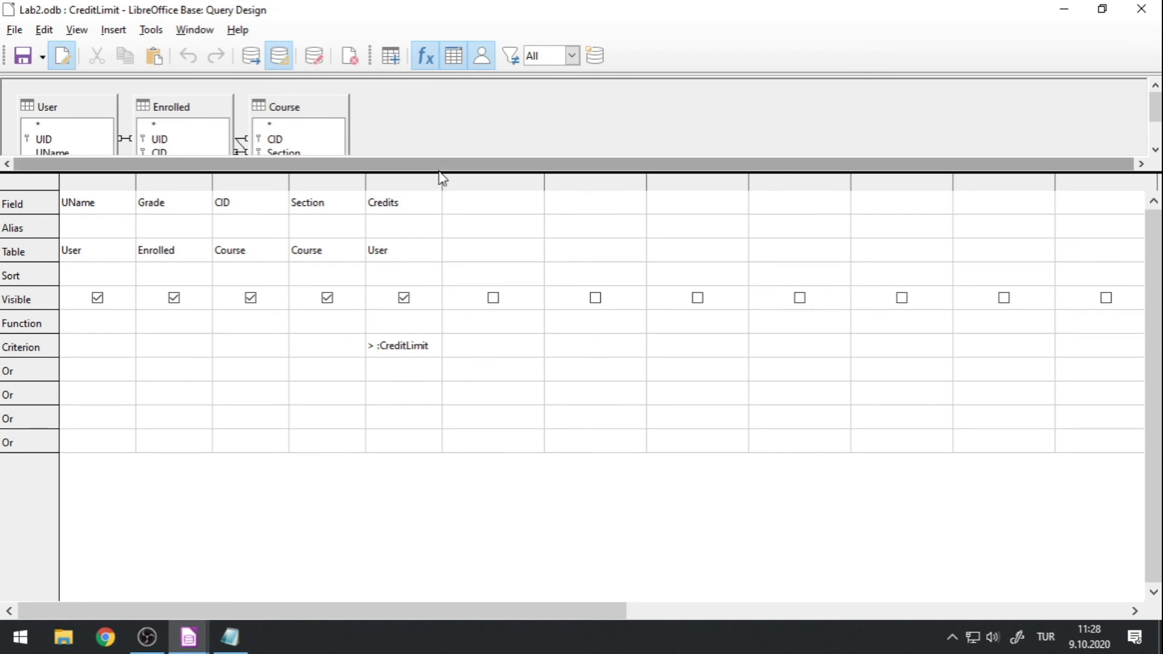
pyautogui.moveTo(442, 174); pyautogui.dragTo(438, 252)
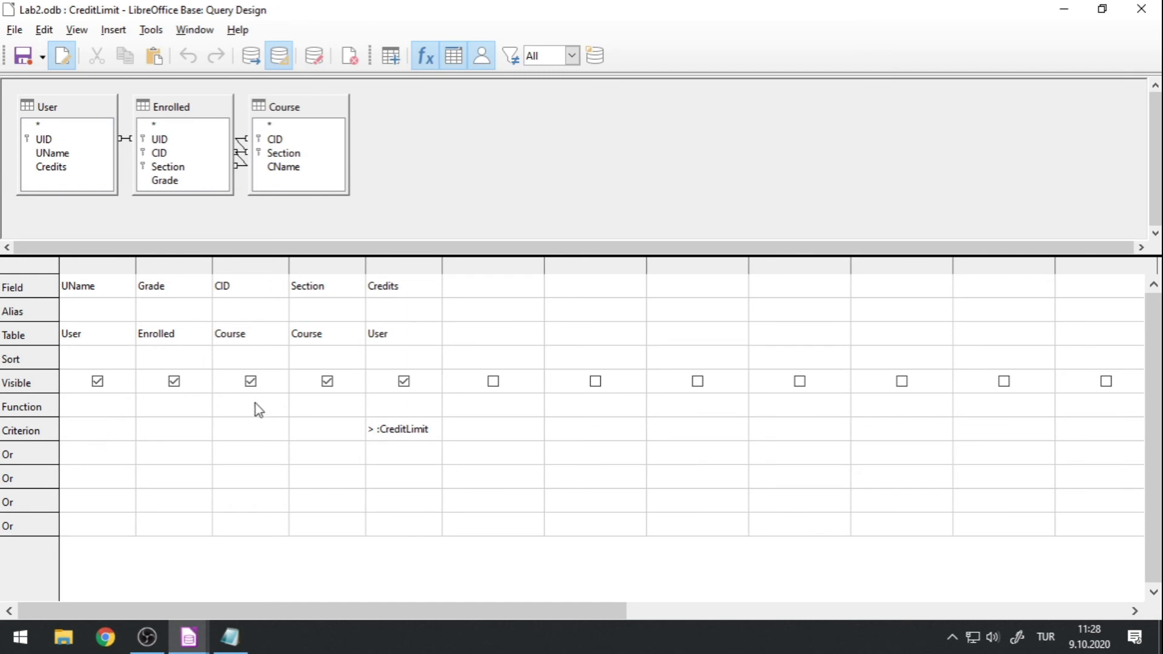
pyautogui.click(251, 430)
pyautogui.click(171, 435)
pyautogui.press('BackSpace')
pyautogui.write('> :GradeLime')
# Start the query run and enter 10 for the CreditLimit parameter and 50 for the GradeLimit parameter.
pyautogui.click(252, 58)
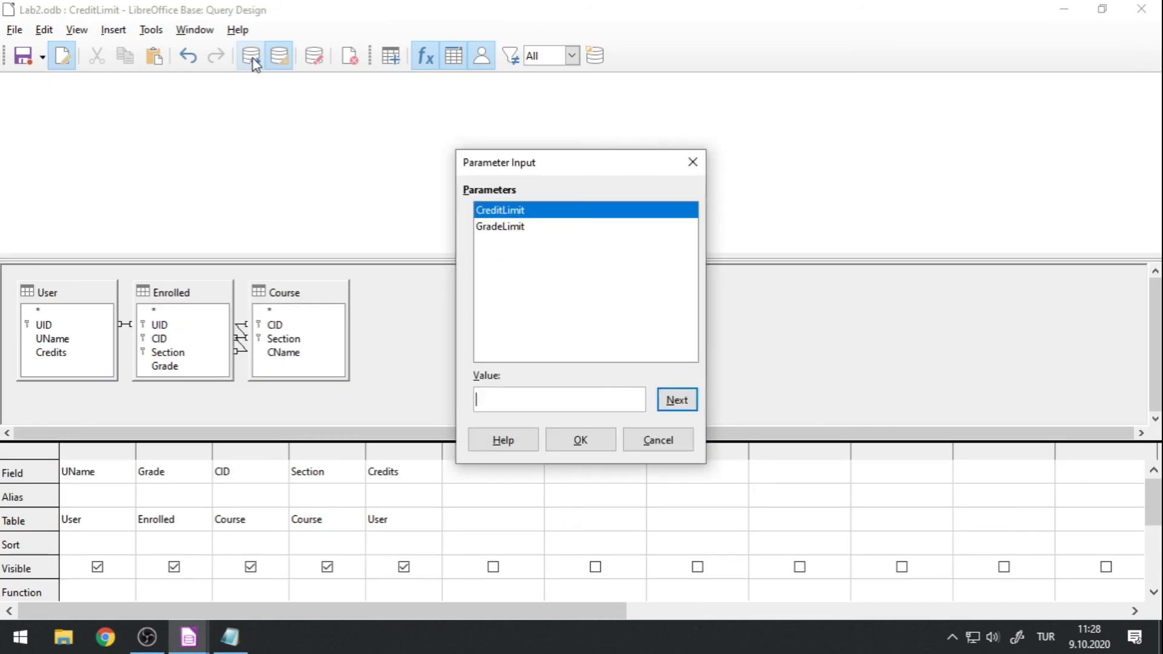
pyautogui.click(494, 221)
pyautogui.click(494, 215)
pyautogui.click(495, 232)
pyautogui.click(499, 216)
pyautogui.click(508, 400)
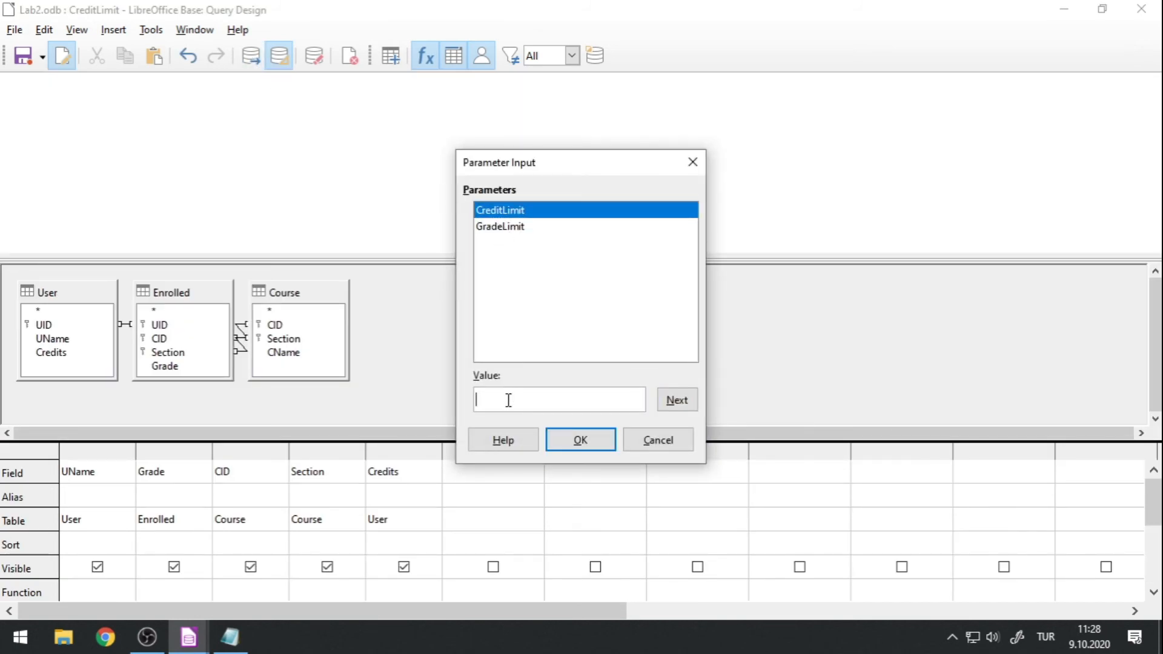
pyautogui.write('100')
pyautogui.click(494, 227)
pyautogui.click(531, 398)
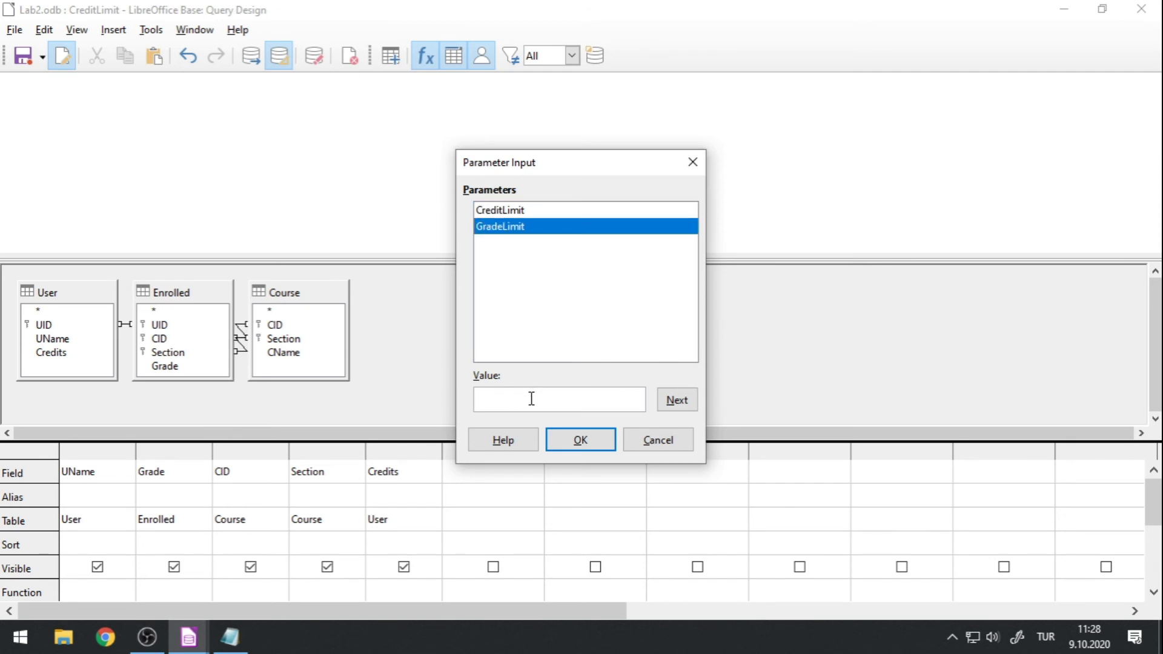
pyautogui.write('50')
# Switch between the CreditLimit and GradeLimit parameters to review their entered values, and submit them to get the query result.
pyautogui.click(506, 210)
pyautogui.click(509, 227)
pyautogui.click(506, 209)
pyautogui.click(506, 227)
pyautogui.click(507, 209)
pyautogui.click(508, 227)
pyautogui.click(506, 211)
pyautogui.click(509, 228)
pyautogui.click(507, 209)
pyautogui.click(508, 227)
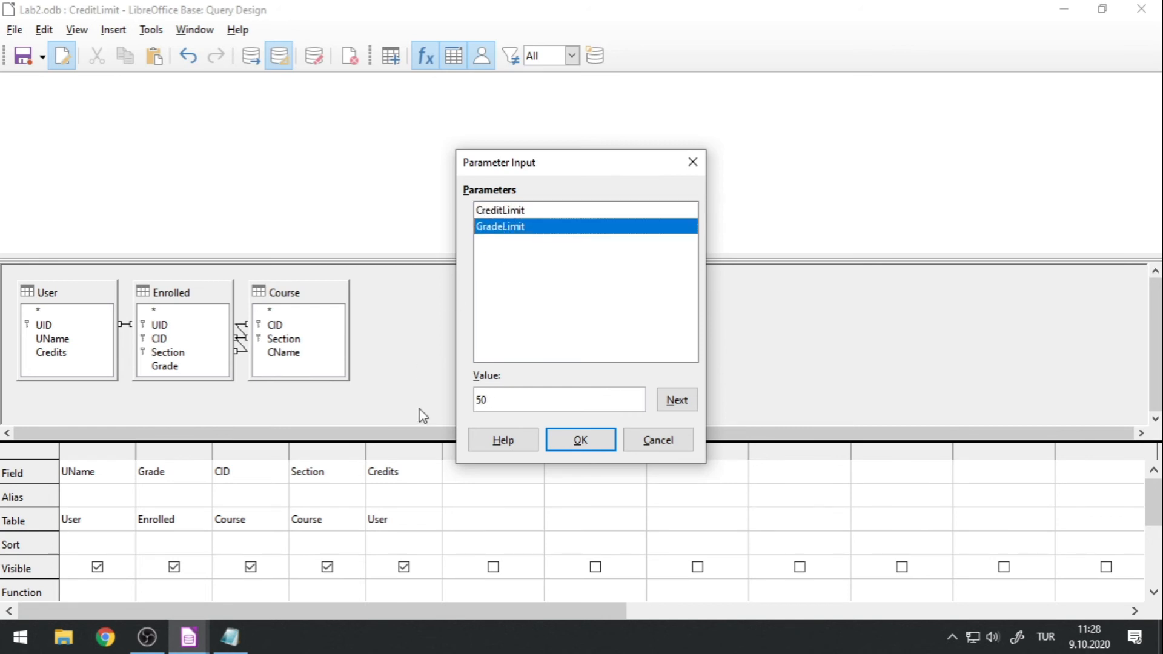
pyautogui.click(570, 442)
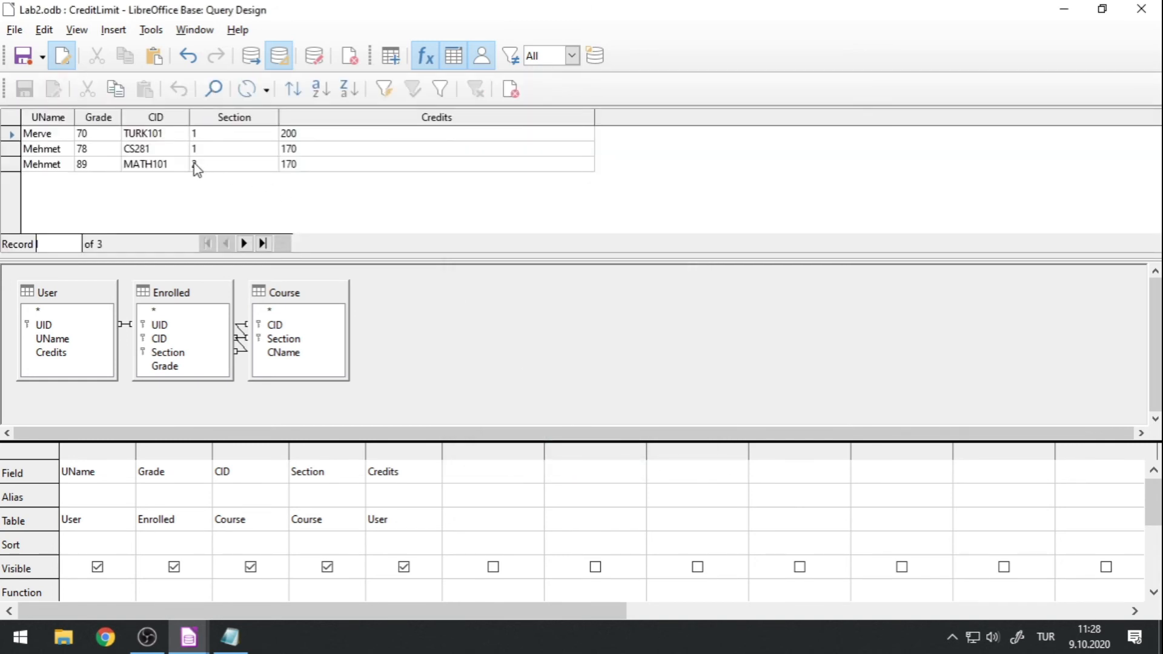
# Run the query again with both parameter values left empty, and look at the criteria in the design grid.
pyautogui.click(254, 56)
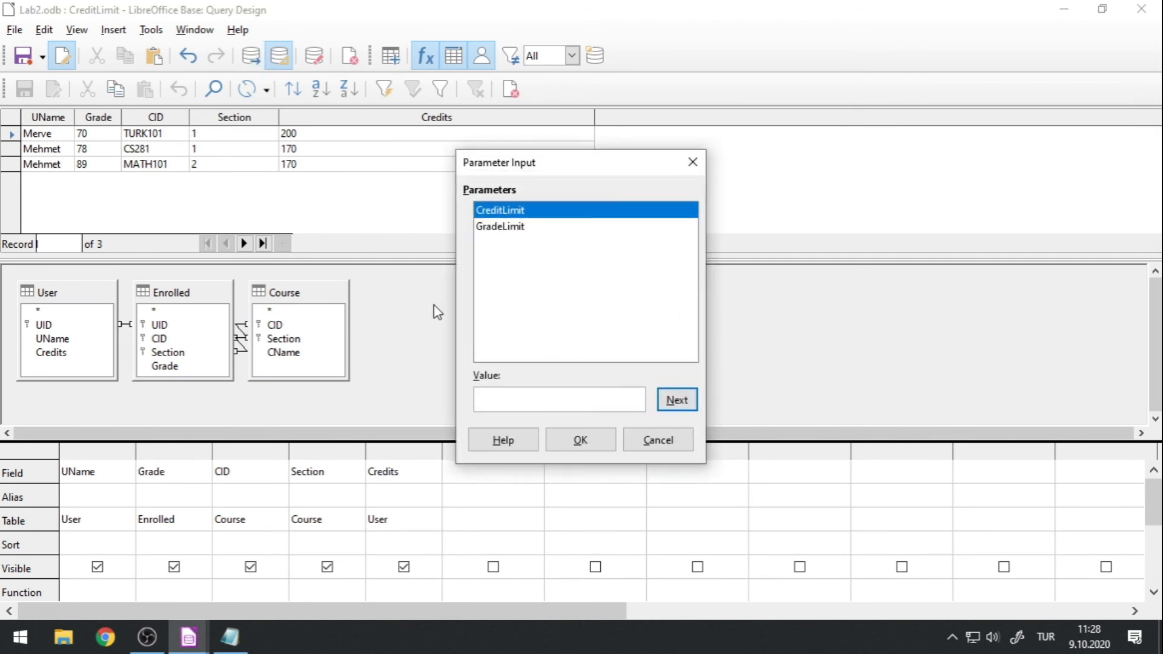
pyautogui.click(580, 440)
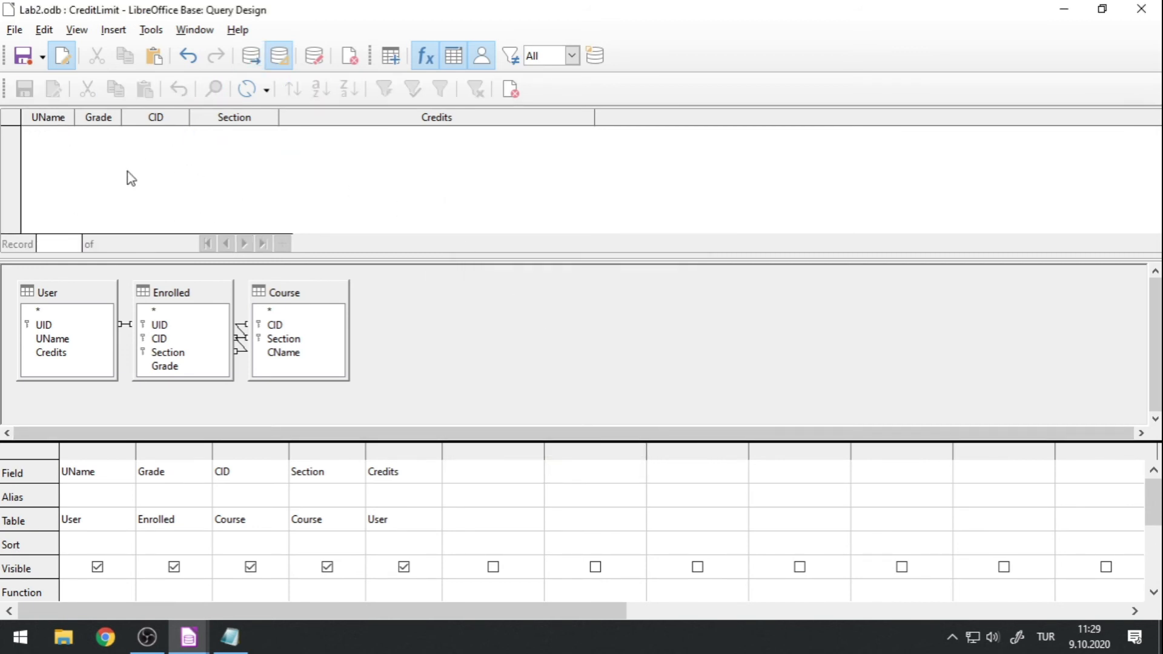
pyautogui.scroll(-1, 372, 481)
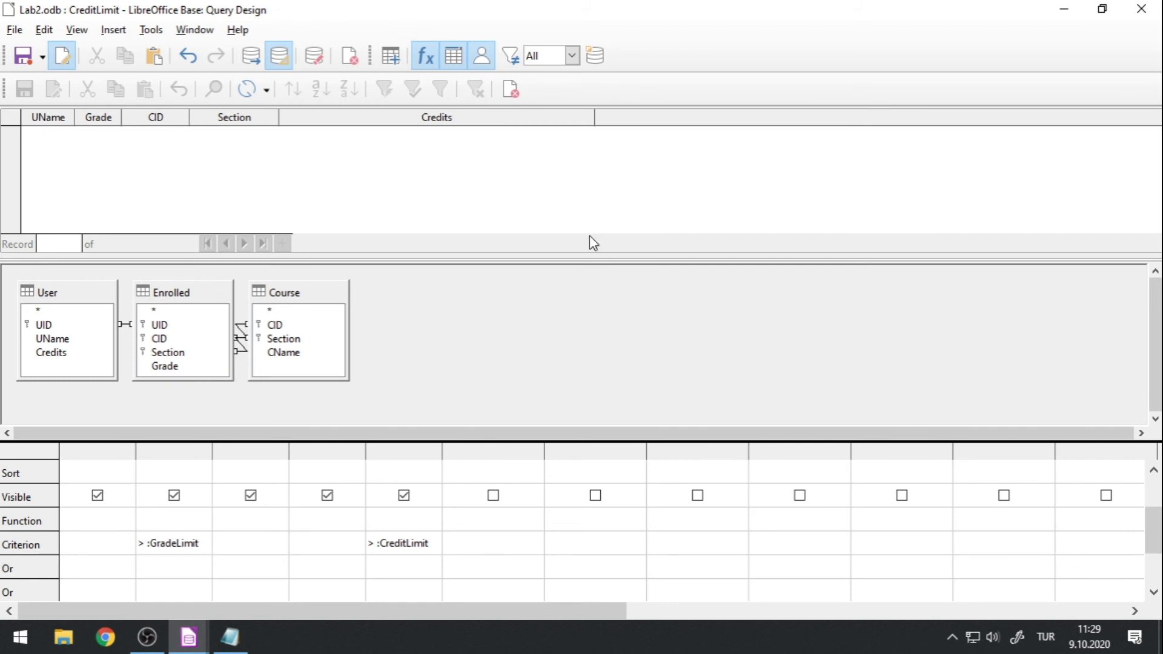
# Close the CreditLimit query design and save its changes.
pyautogui.moveTo(188, 638)
pyautogui.click(129, 576)
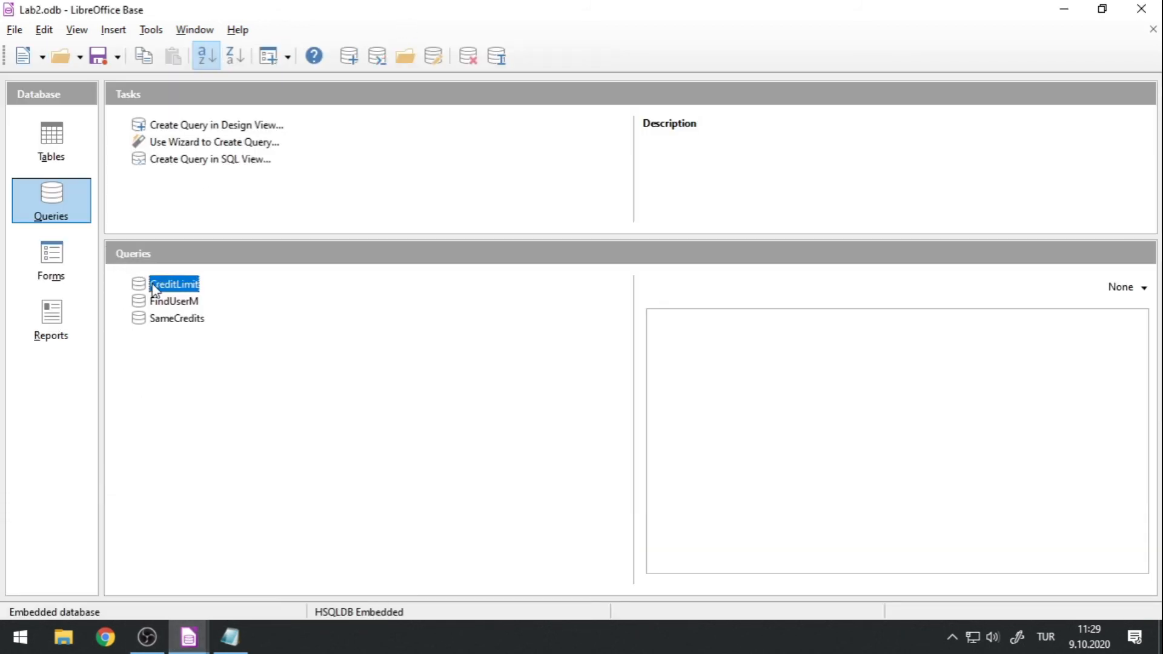
pyautogui.moveTo(188, 637)
pyautogui.click(292, 576)
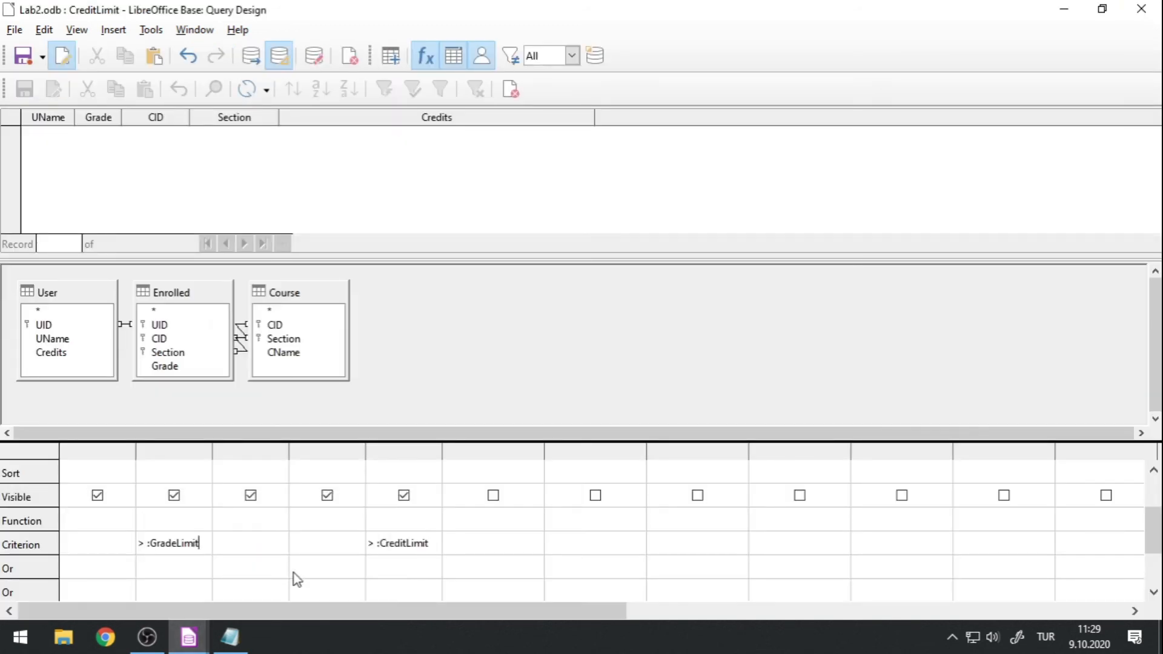
pyautogui.click(1154, 10)
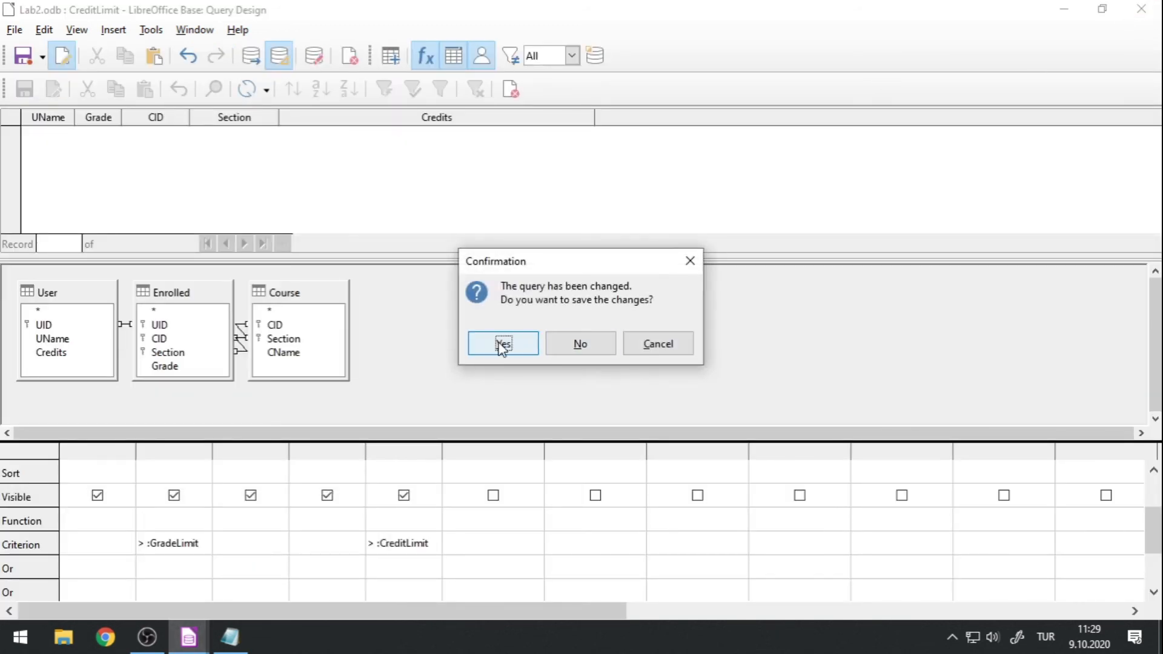
pyautogui.click(500, 343)
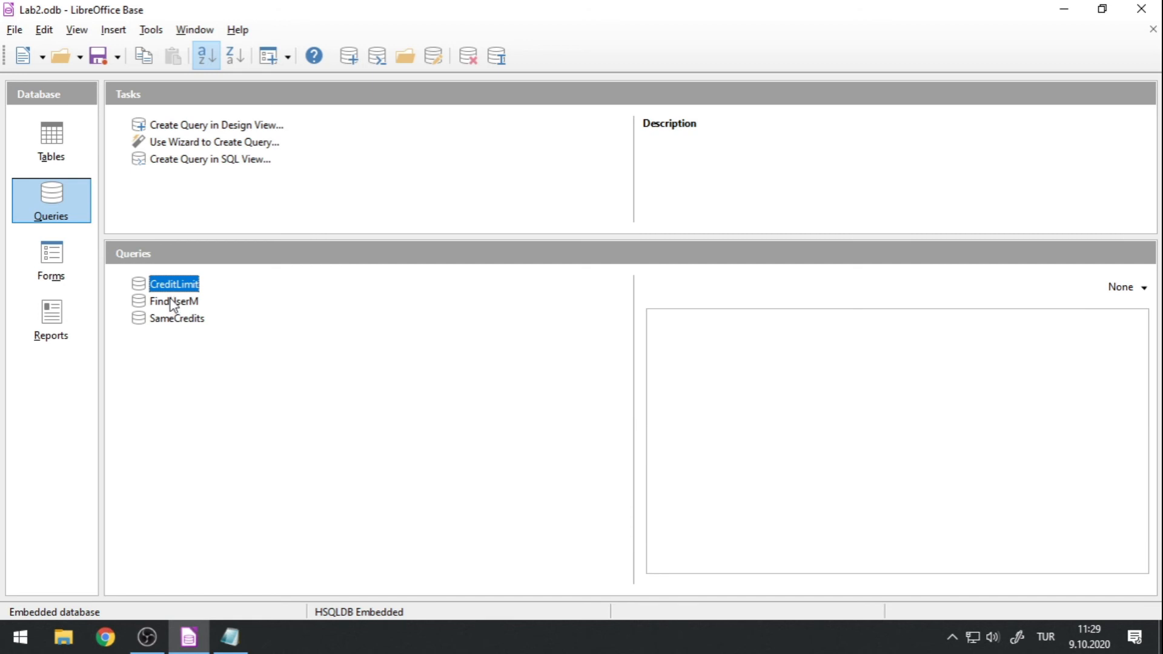
# Open the relationship design to examine how Course, Enrolled and User are linked, shifting Course and Enrolled, and close it without saving.
pyautogui.click(152, 30)
pyautogui.click(195, 51)
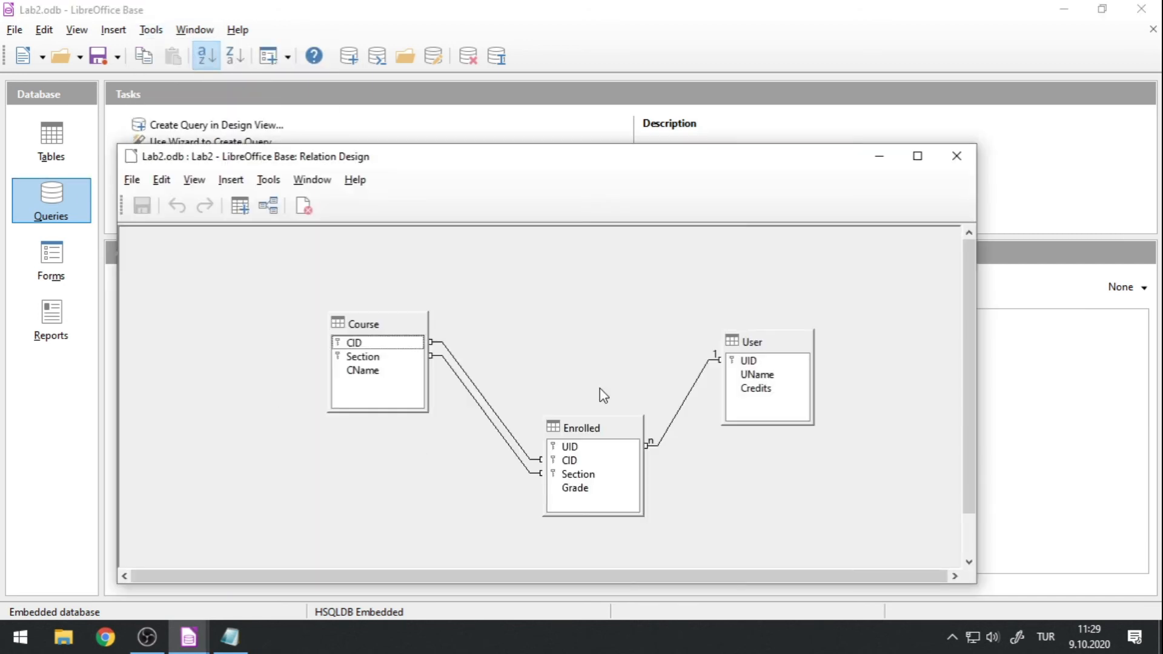
pyautogui.moveTo(363, 322); pyautogui.dragTo(250, 301)
pyautogui.moveTo(554, 425); pyautogui.dragTo(470, 395)
pyautogui.click(640, 388)
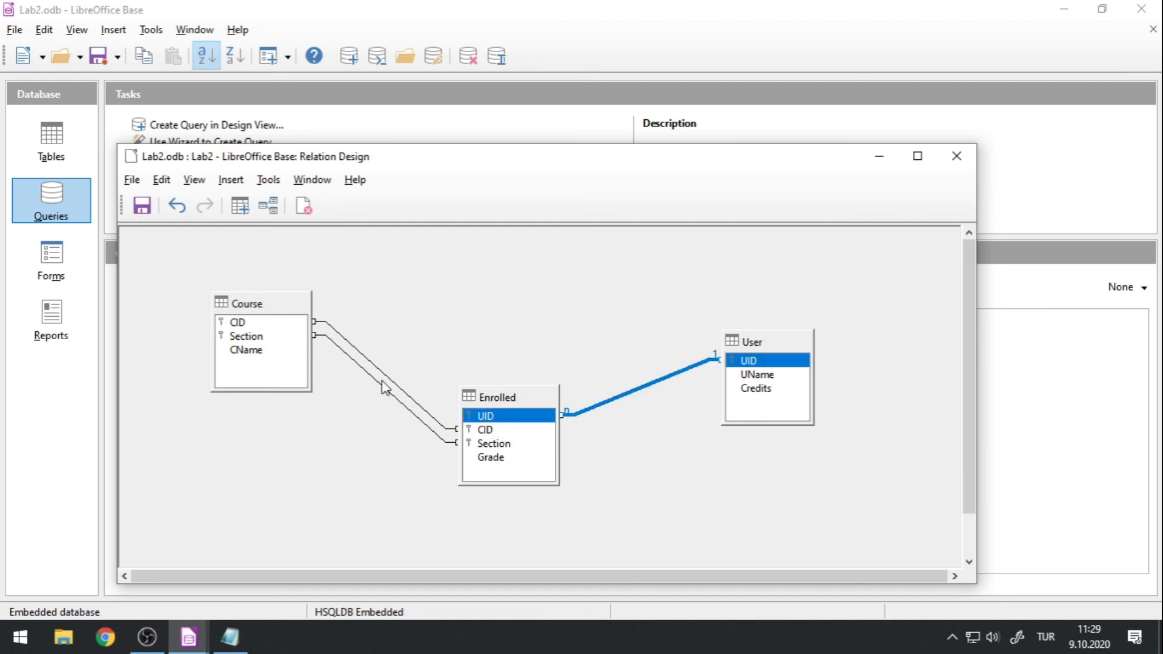
pyautogui.click(956, 157)
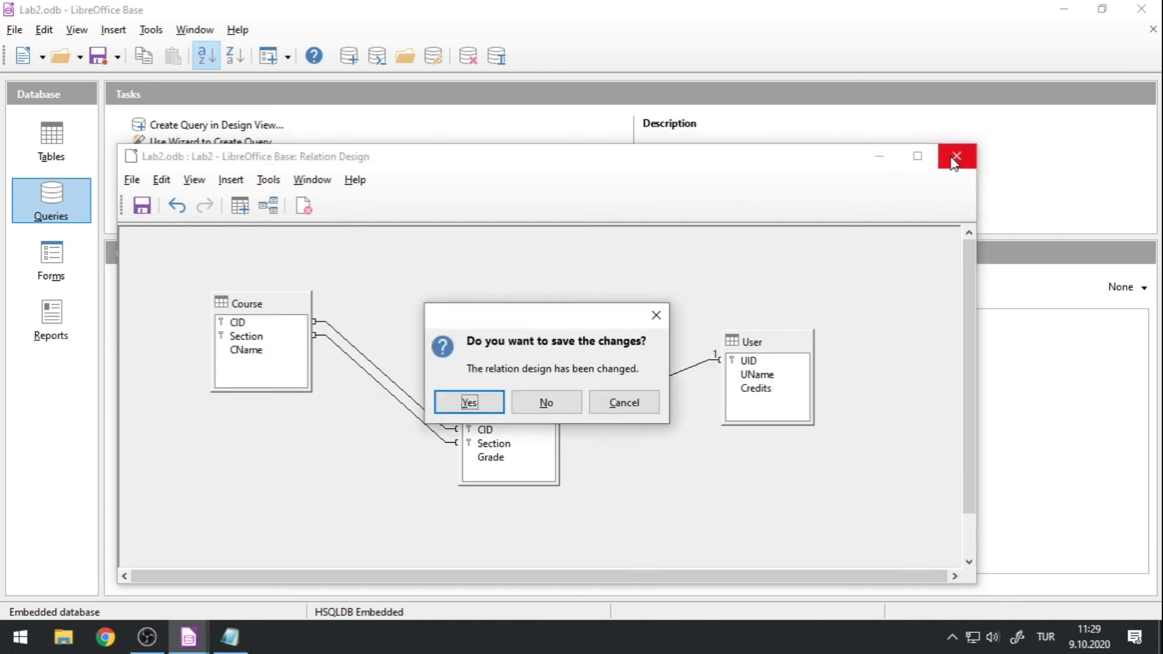
pyautogui.click(569, 404)
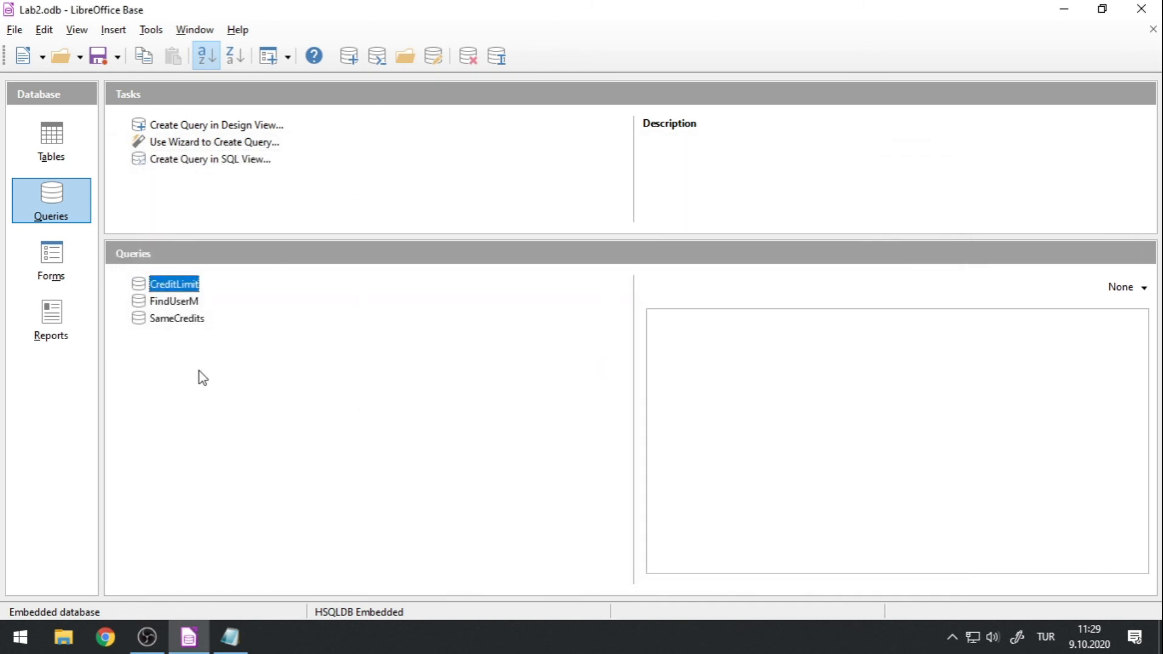
# Open the CreditLimit query in SQL view and shrink its window to examine the SELECT statement with its joins and parameters.
pyautogui.rightClick(177, 286)
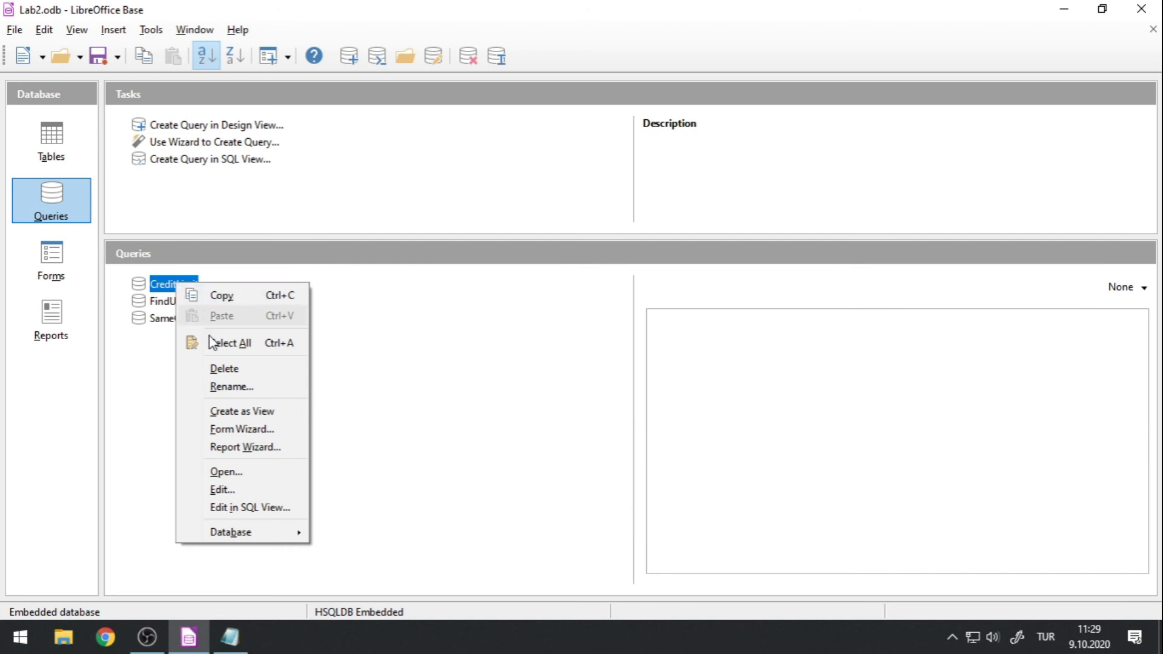
pyautogui.click(230, 514)
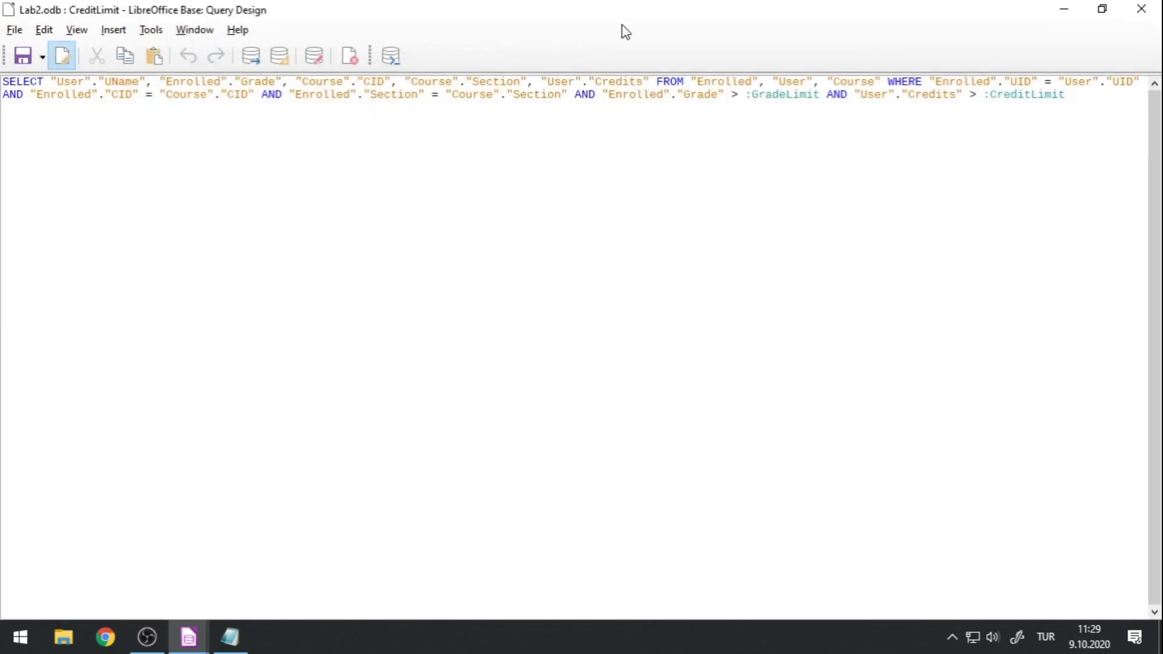
pyautogui.moveTo(581, 11); pyautogui.dragTo(571, 113)
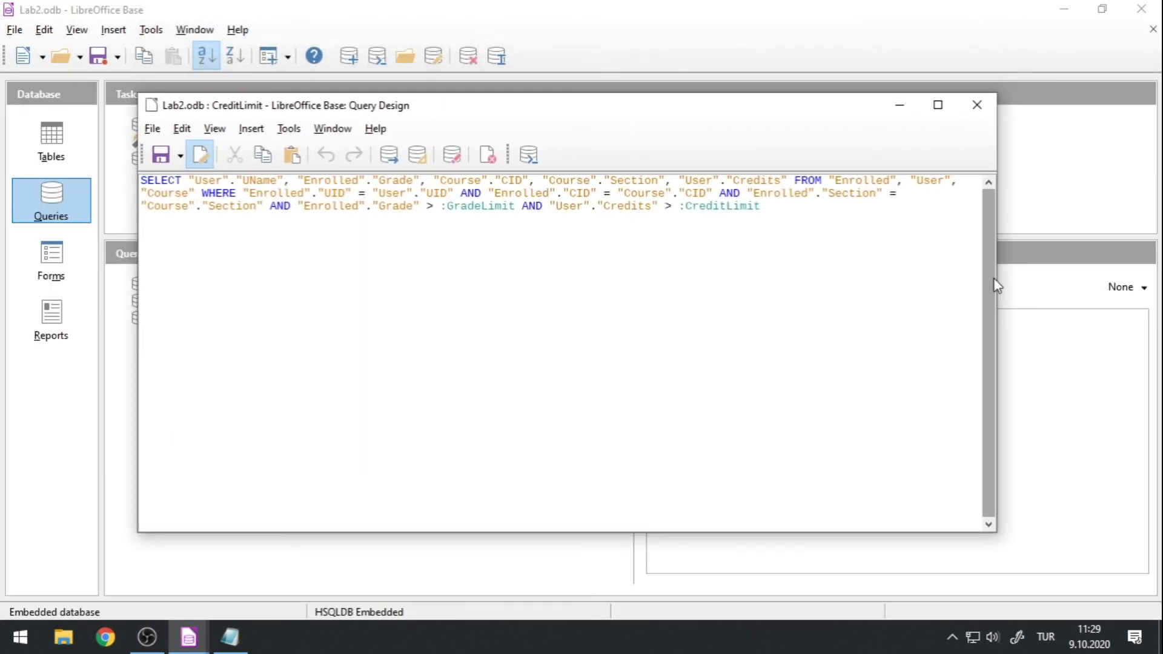
pyautogui.moveTo(996, 284); pyautogui.dragTo(909, 302)
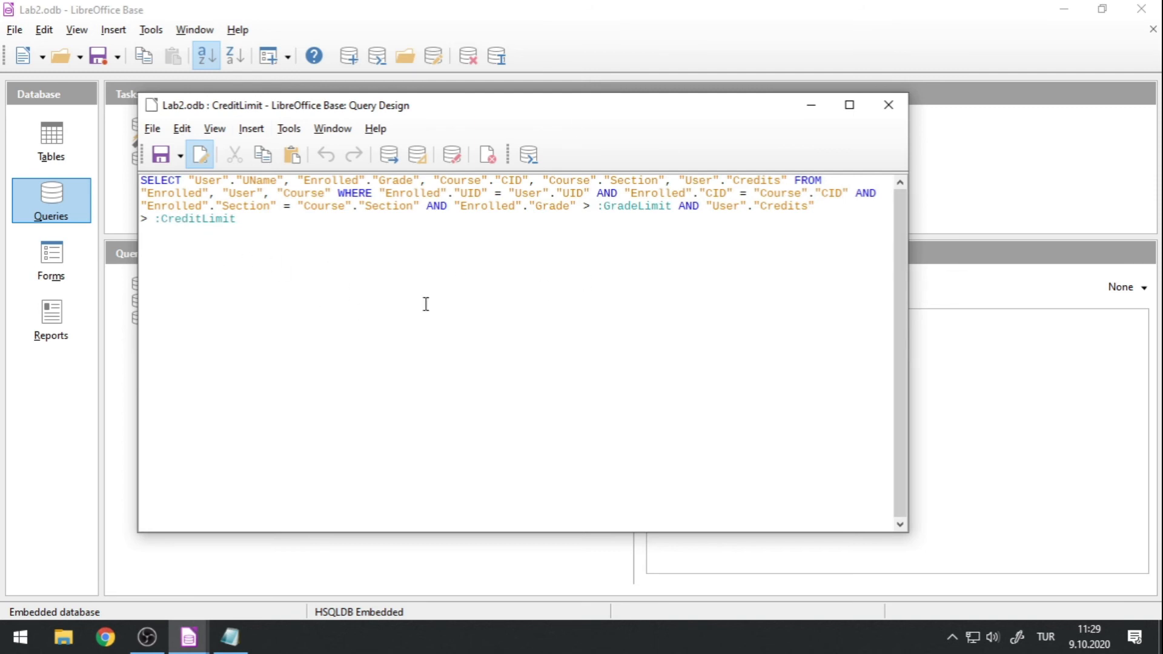
# Examine the GradeLimit criterion and the Enrolled-User UID join condition in the CreditLimit SQL statement, and close the query.
pyautogui.moveTo(308, 109); pyautogui.dragTo(433, 145)
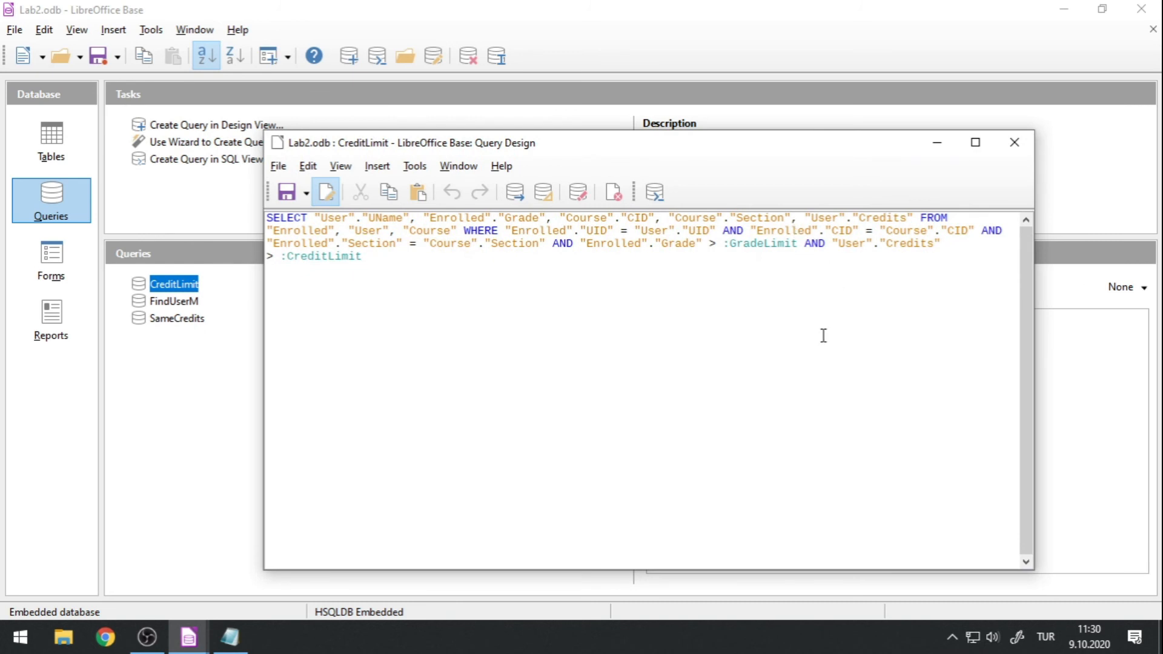
pyautogui.moveTo(719, 243); pyautogui.dragTo(800, 245)
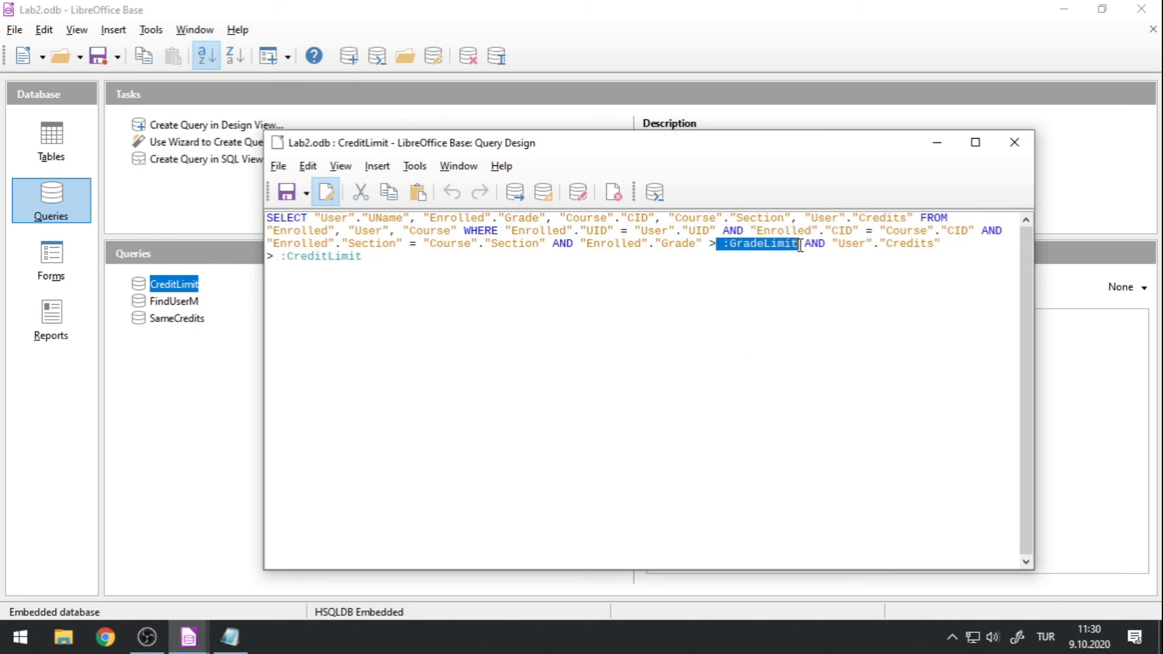
pyautogui.moveTo(580, 244); pyautogui.dragTo(798, 244)
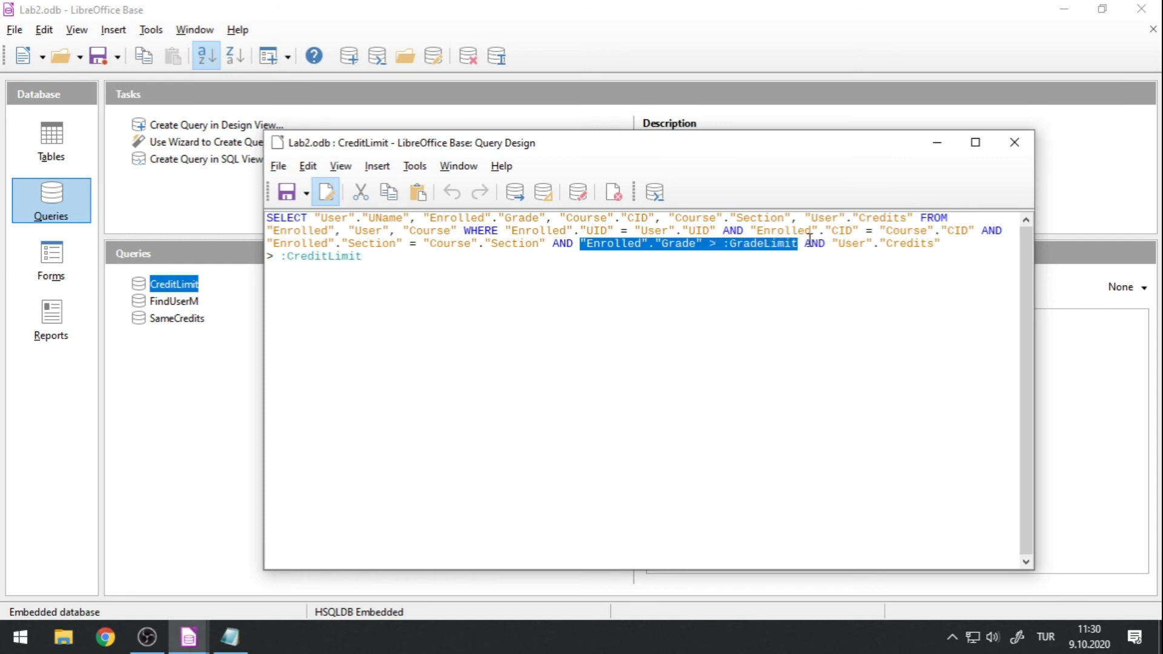
pyautogui.click(809, 240)
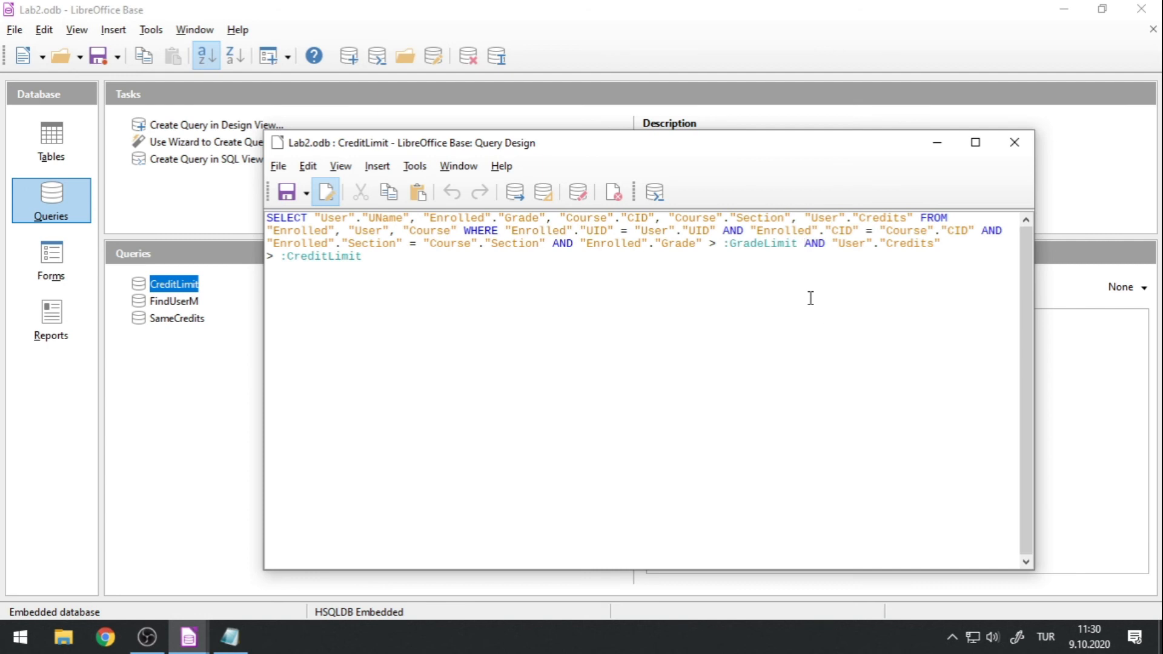
pyautogui.moveTo(507, 230); pyautogui.dragTo(718, 233)
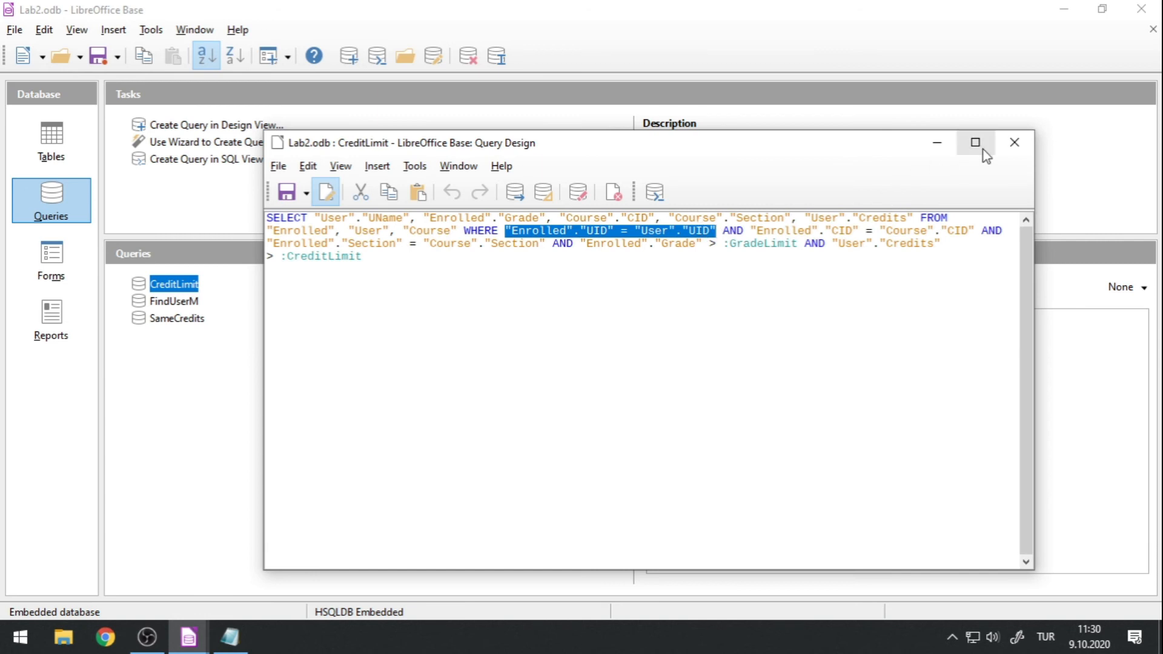
pyautogui.click(1013, 144)
pyautogui.doubleClick(177, 285)
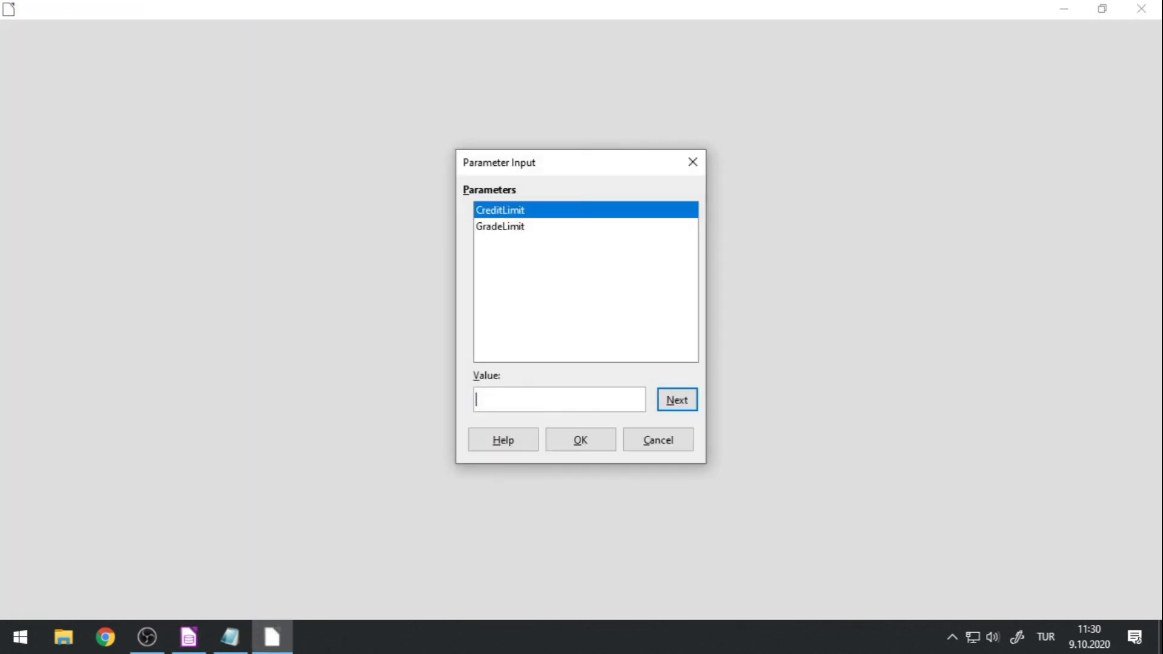
pyautogui.click(690, 442)
pyautogui.click(866, 179)
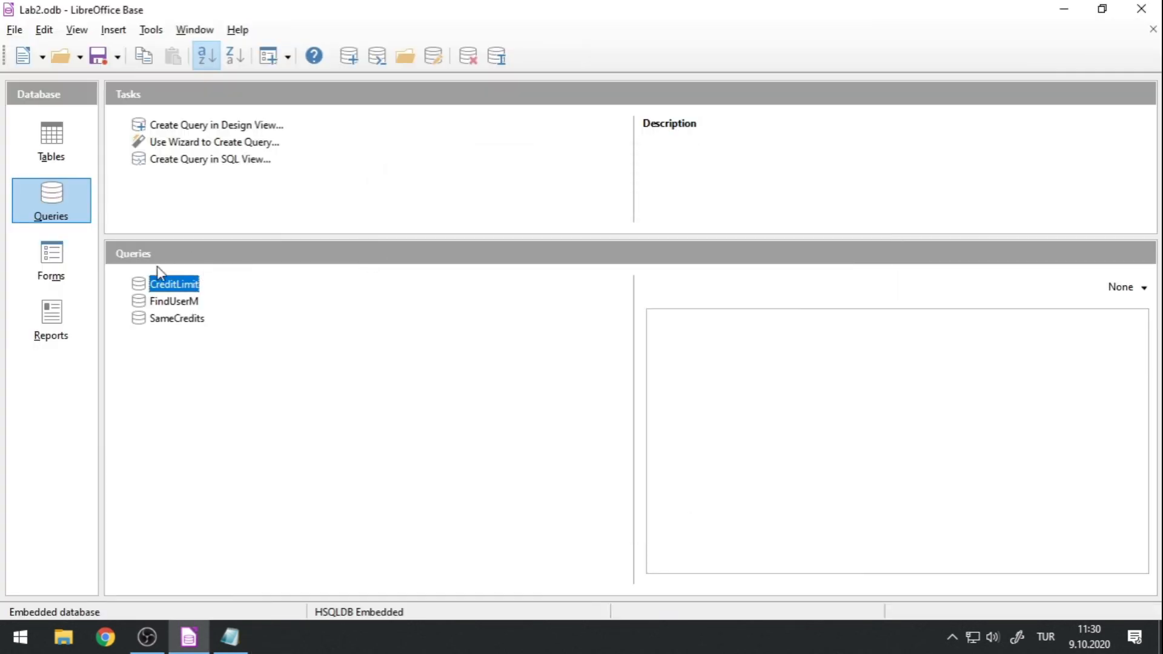
# Open the CreditLimit query design, spread out the User, Enrolled and Course tables, and examine the UID link between User and Enrolled.
pyautogui.rightClick(153, 285)
pyautogui.click(190, 488)
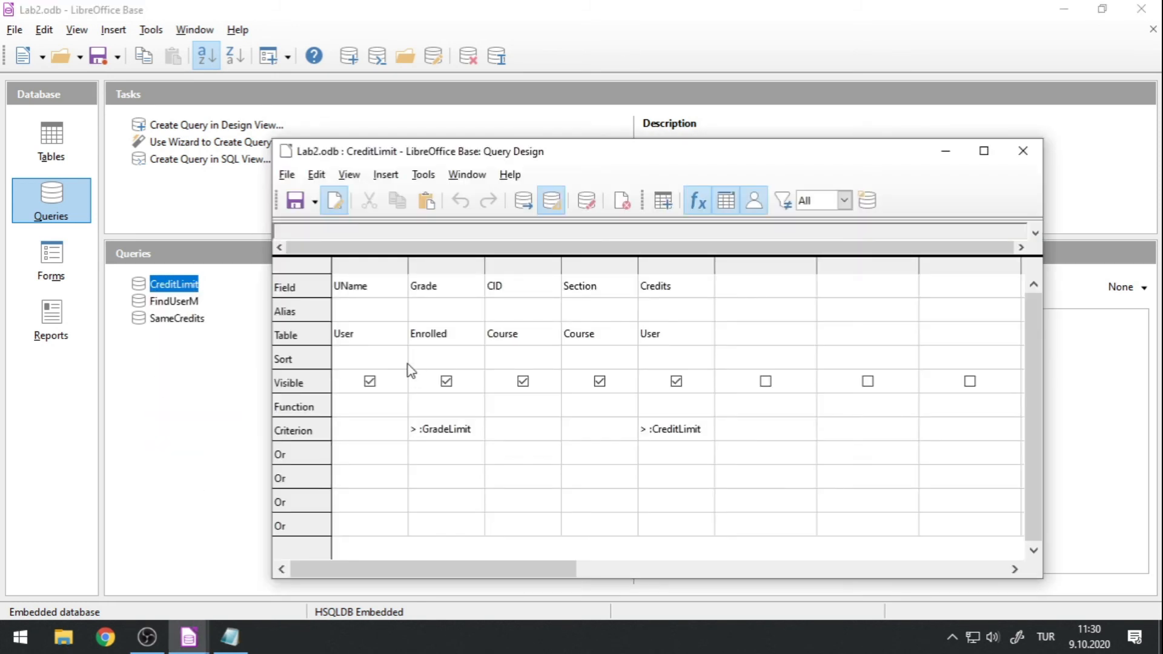
pyautogui.moveTo(449, 256); pyautogui.dragTo(410, 399)
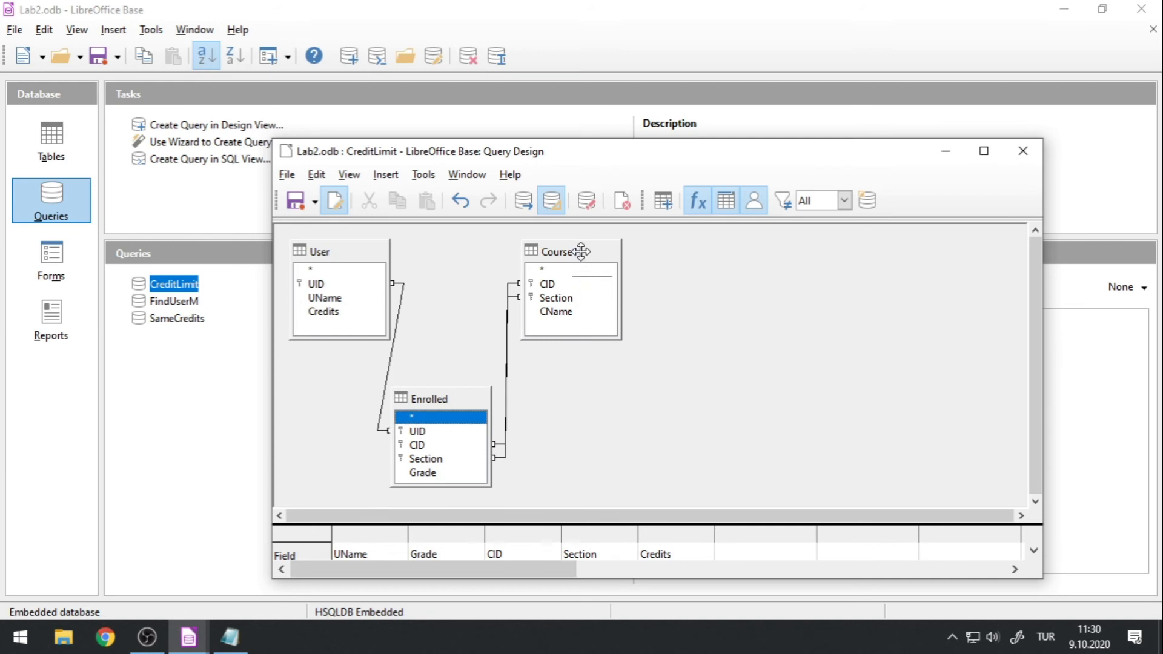
pyautogui.moveTo(581, 251); pyautogui.dragTo(695, 249)
pyautogui.moveTo(428, 399); pyautogui.dragTo(515, 373)
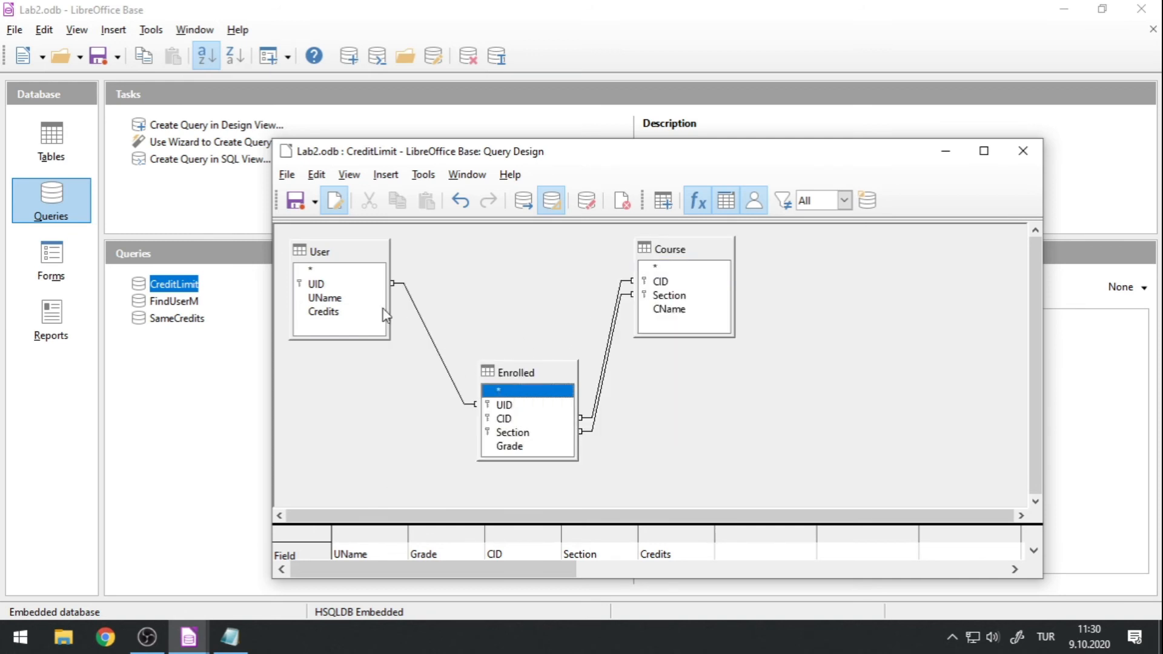
pyautogui.click(351, 286)
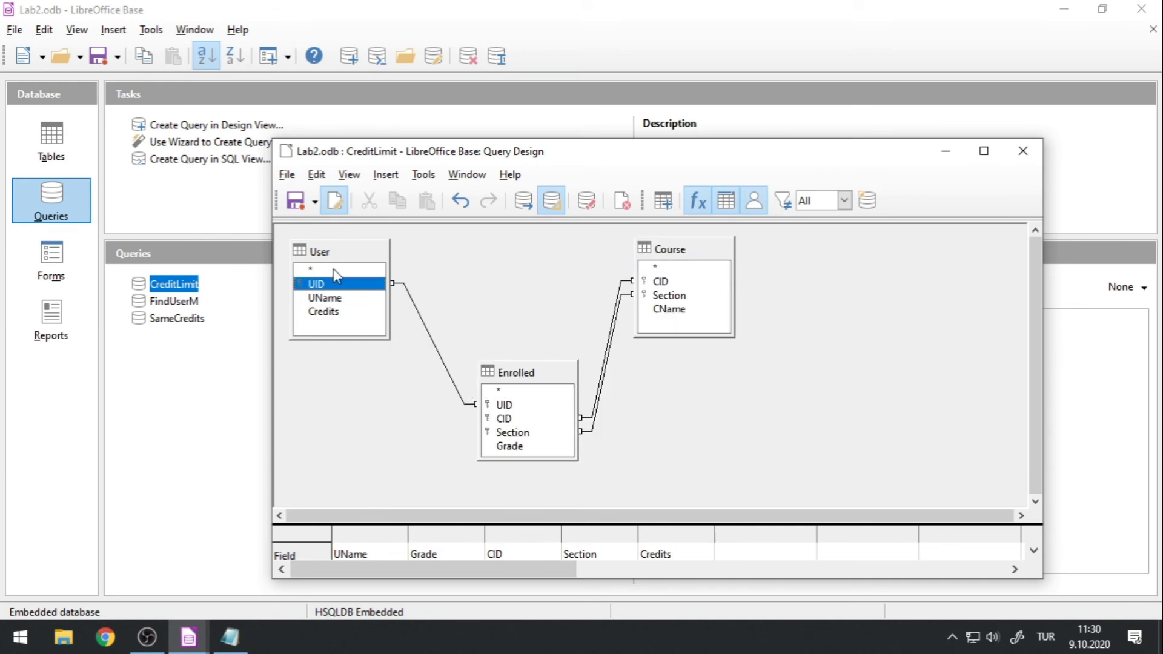
pyautogui.click(515, 406)
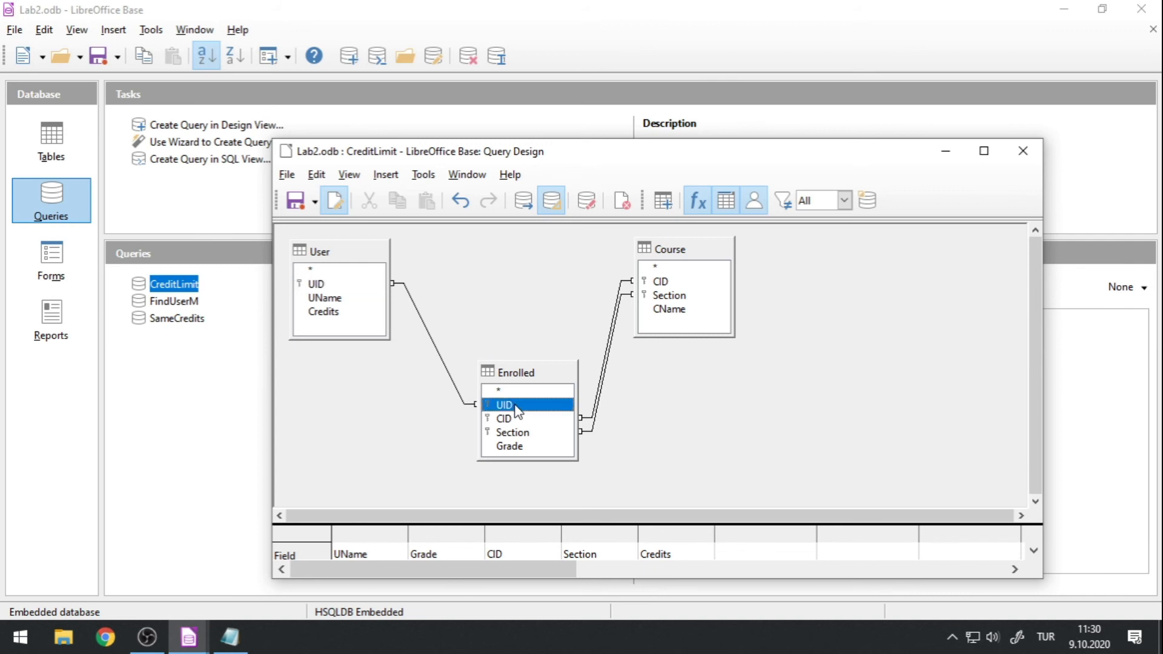
# Close the CreditLimit query design without saving the rearranged tables.
pyautogui.click(182, 337)
pyautogui.rightClick(167, 283)
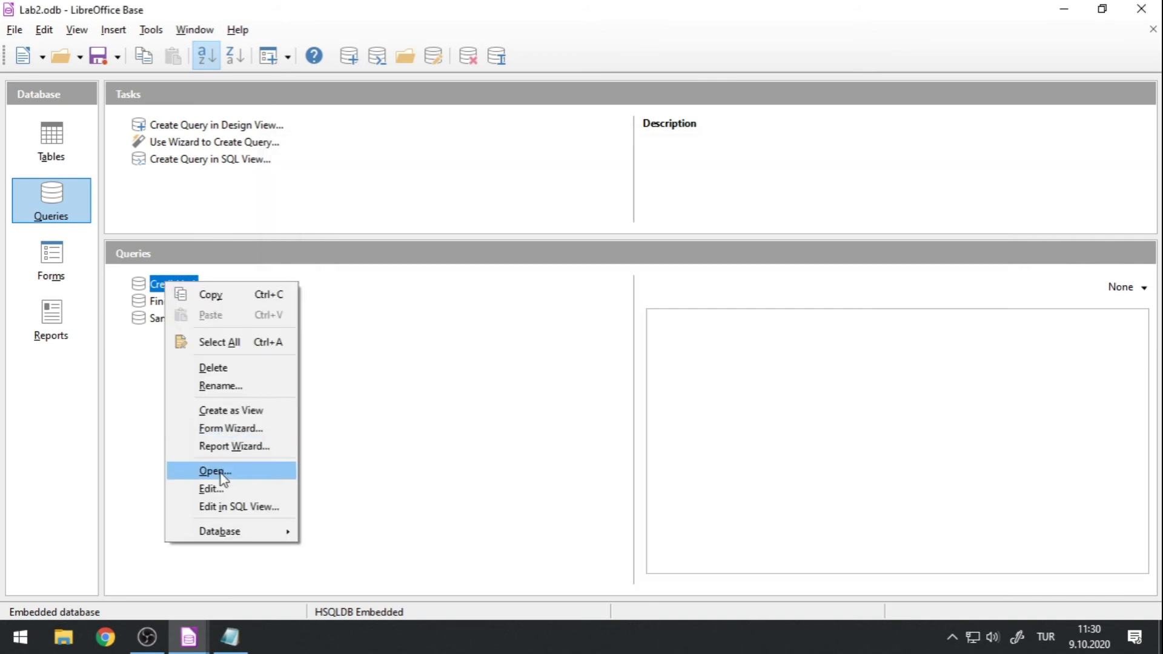
pyautogui.click(222, 507)
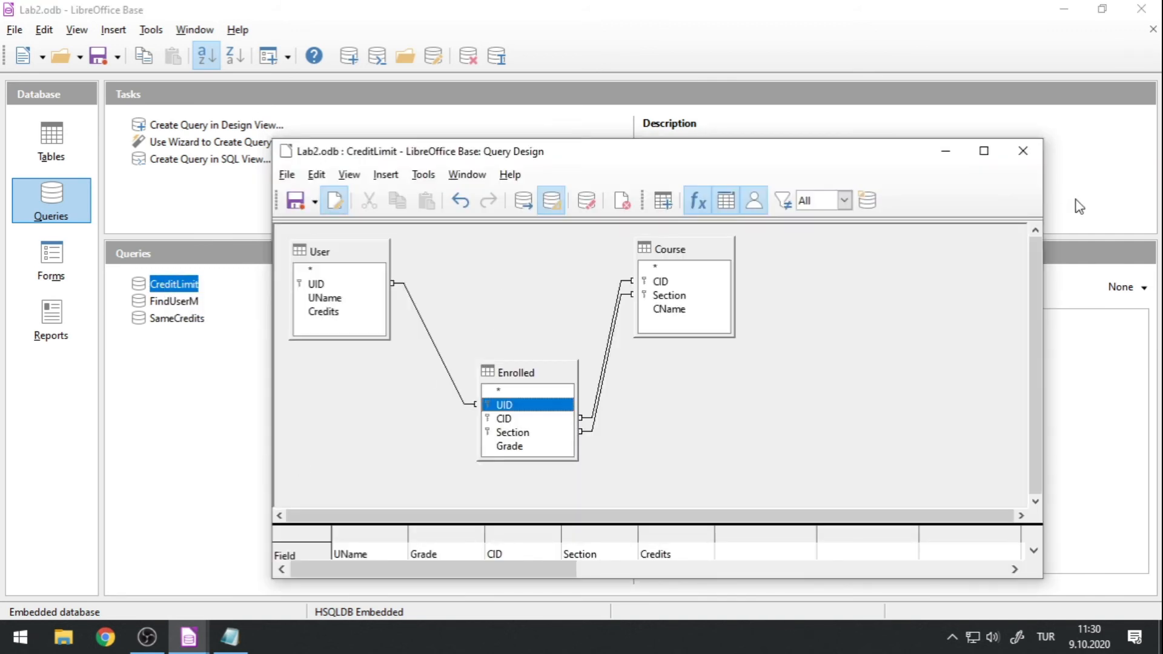
pyautogui.click(1022, 150)
pyautogui.click(657, 395)
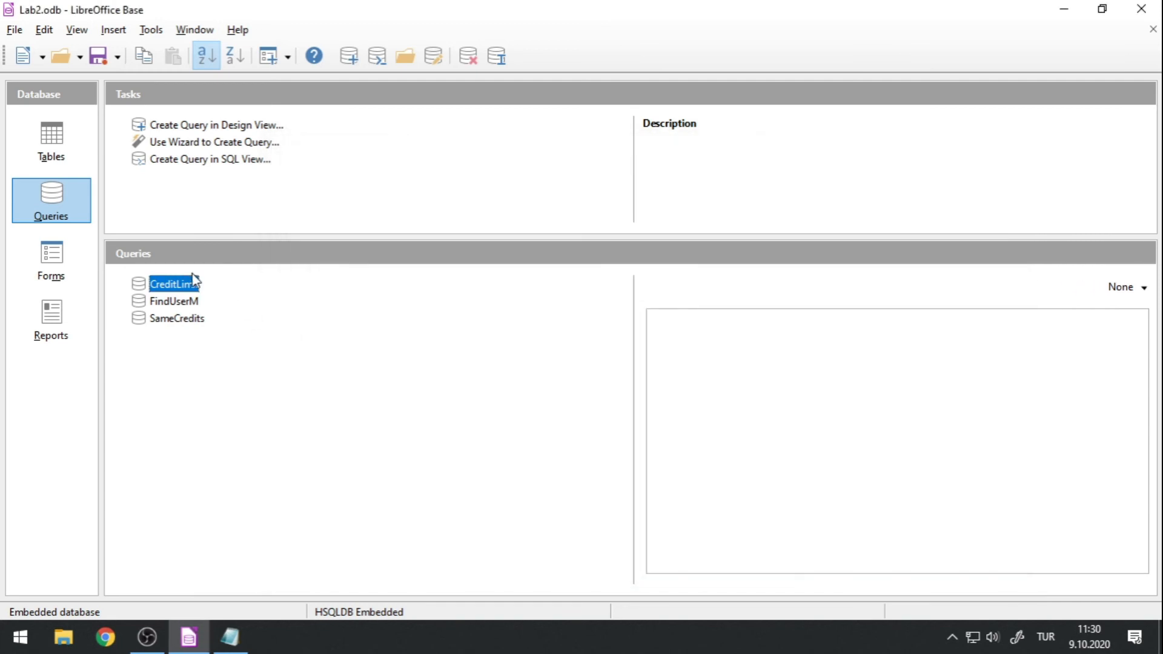
# Open CreditLimit in SQL view, examine the CID and Section join conditions between Enrolled and Course, and close it.
pyautogui.rightClick(197, 282)
pyautogui.click(230, 486)
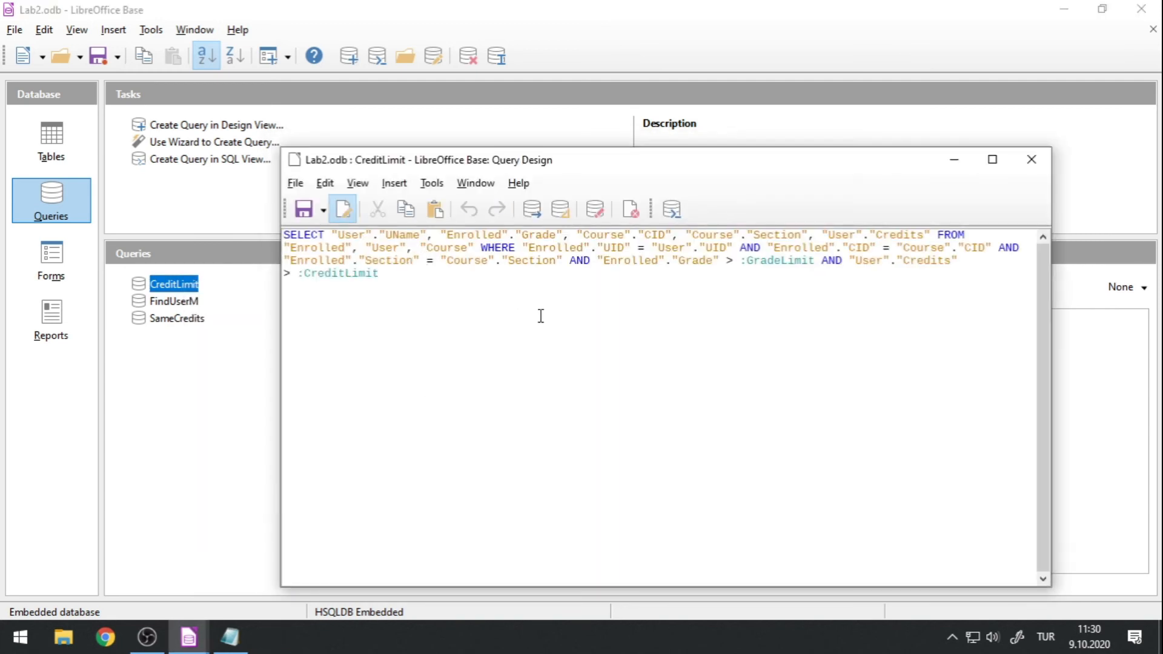
pyautogui.moveTo(523, 247); pyautogui.dragTo(991, 252)
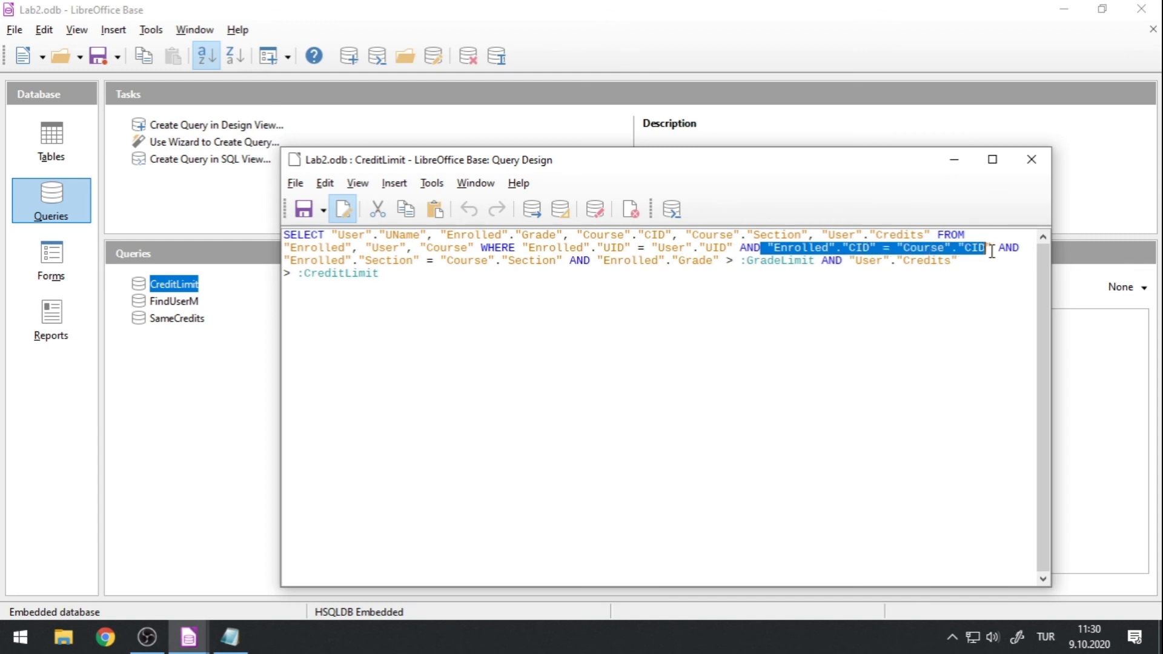
pyautogui.moveTo(284, 263); pyautogui.dragTo(554, 261)
pyautogui.click(626, 305)
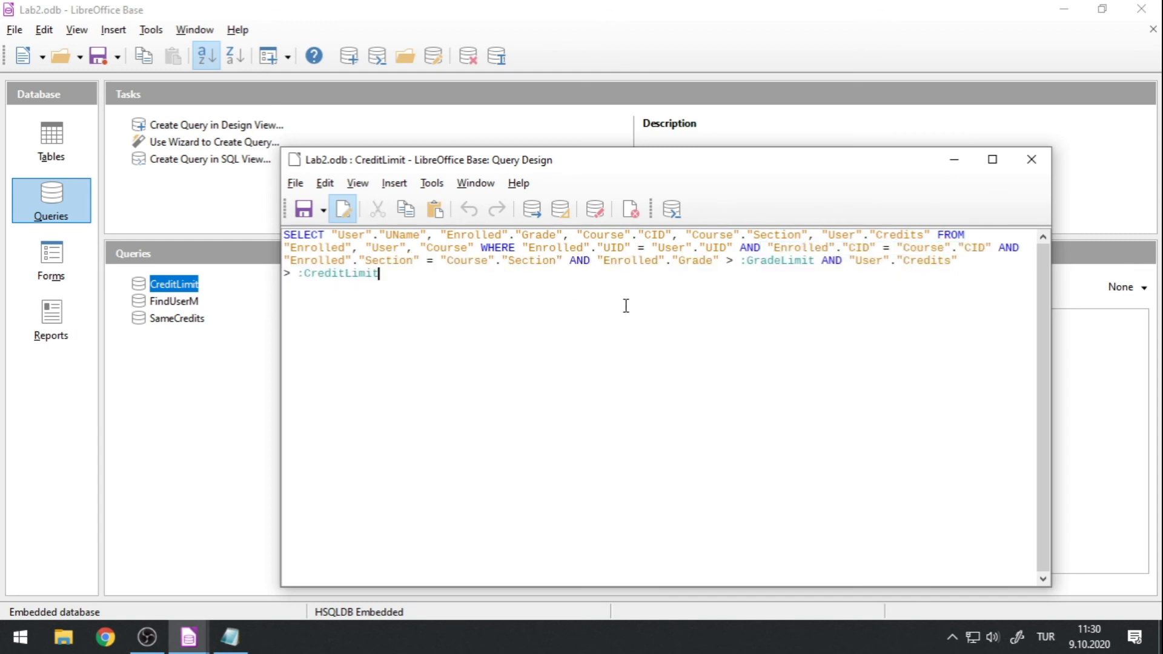
pyautogui.click(1031, 160)
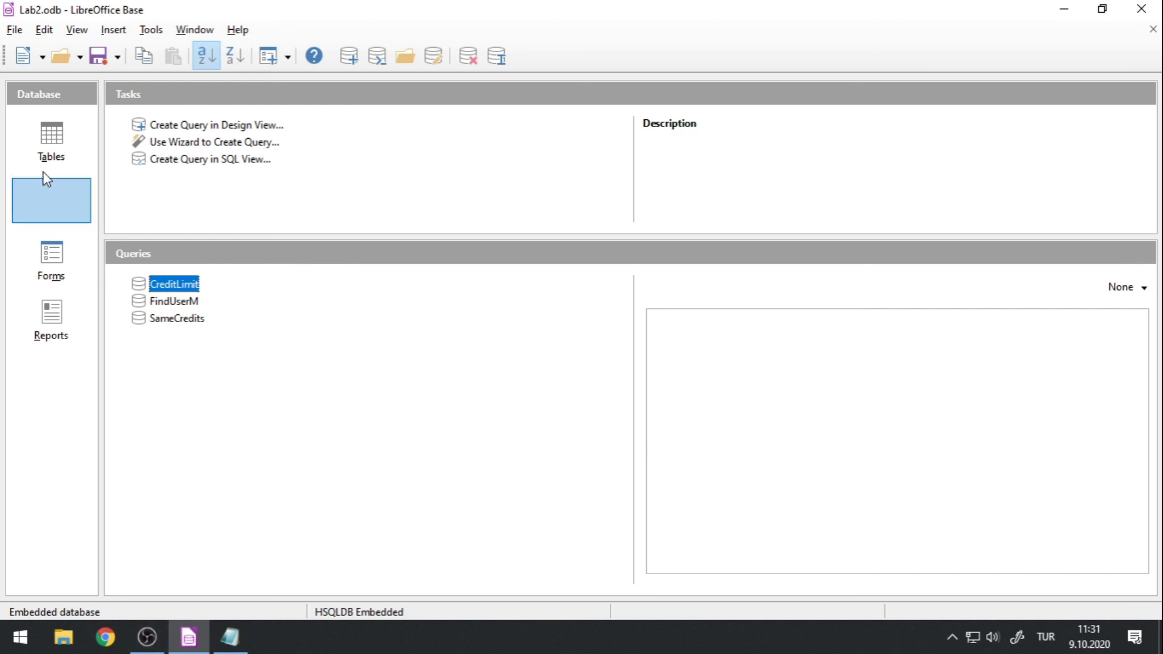
pyautogui.click(50, 146)
pyautogui.click(58, 267)
pyautogui.click(53, 222)
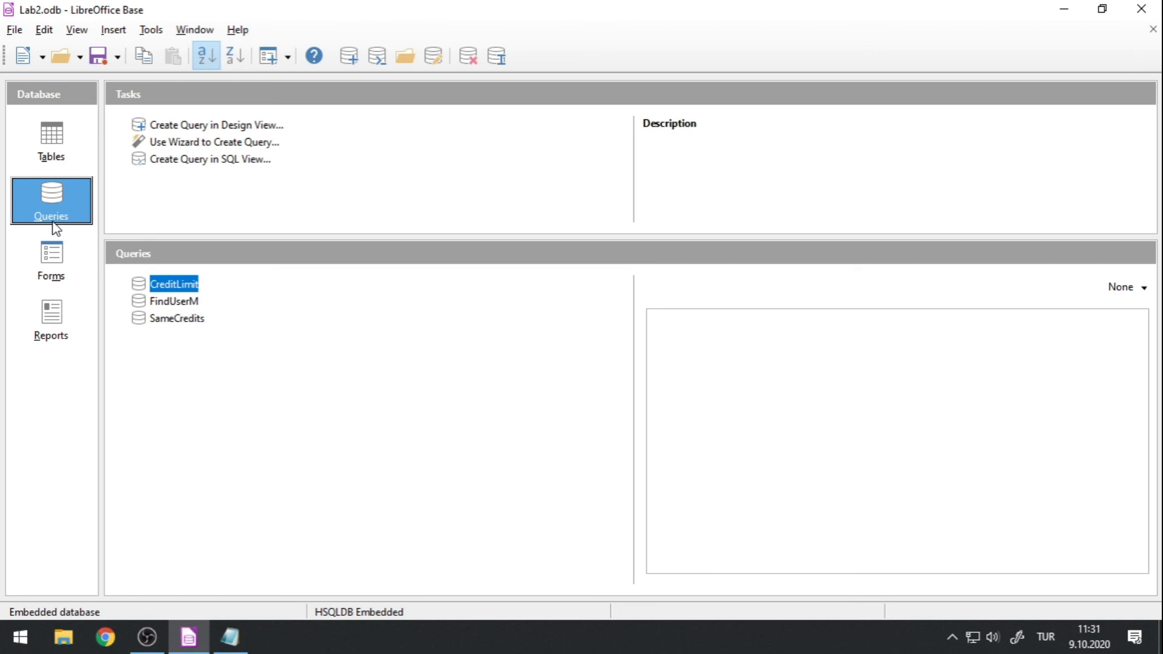
# Open the Enrolled table in design mode to examine its fields, field types and primary key.
pyautogui.click(54, 147)
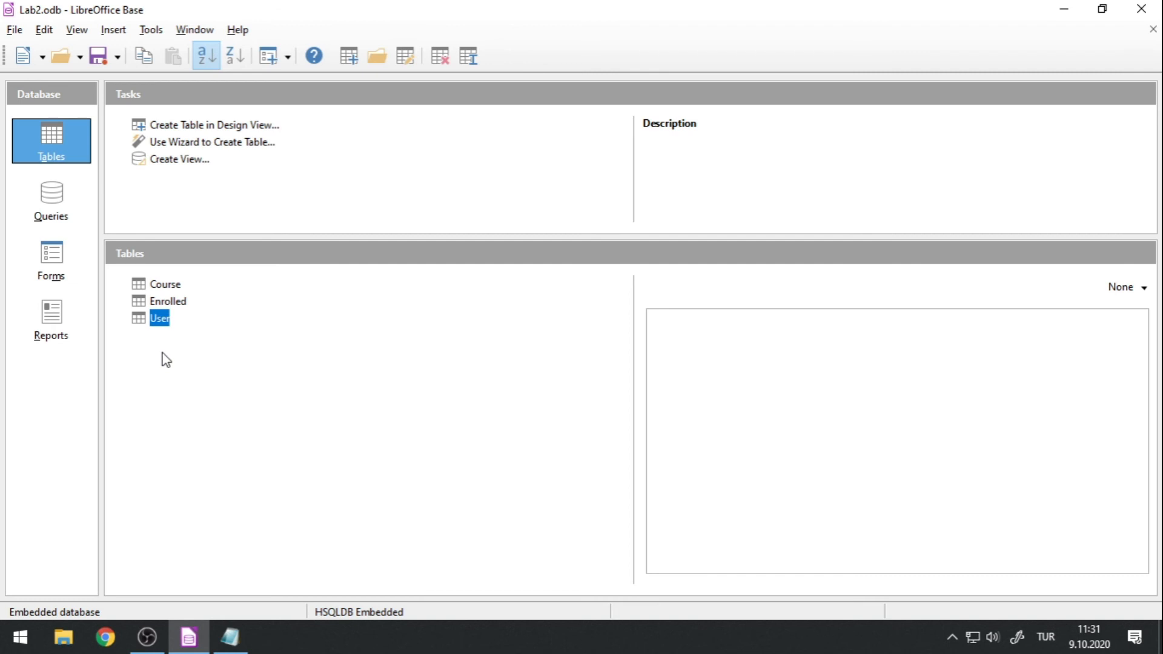
pyautogui.rightClick(172, 307)
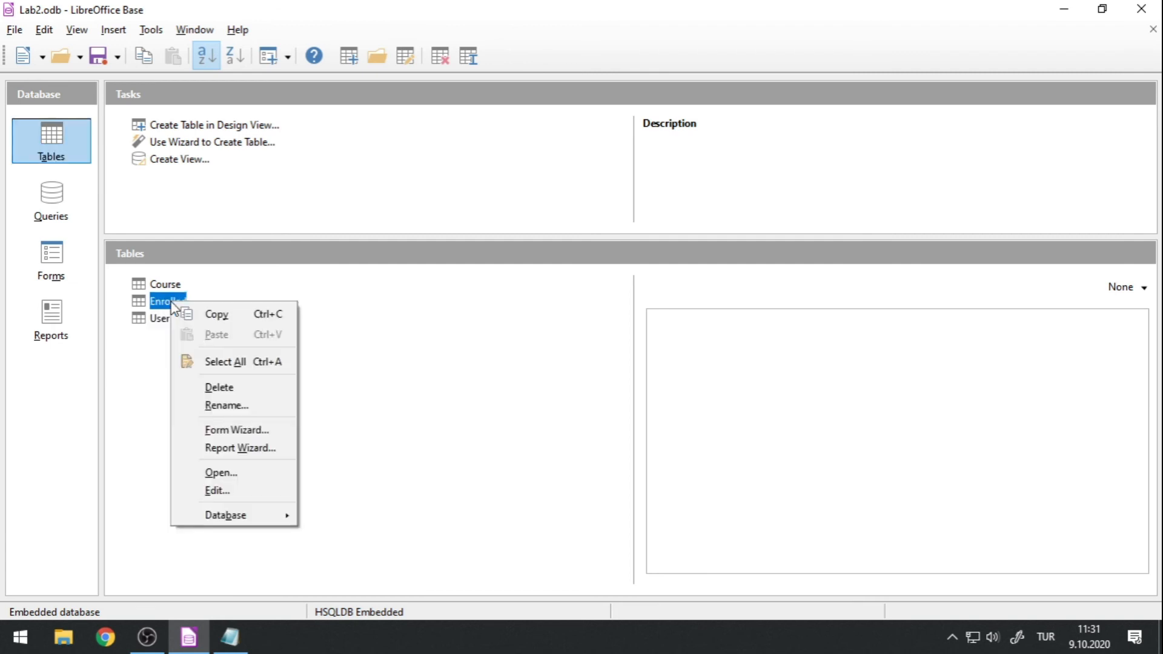
pyautogui.click(225, 492)
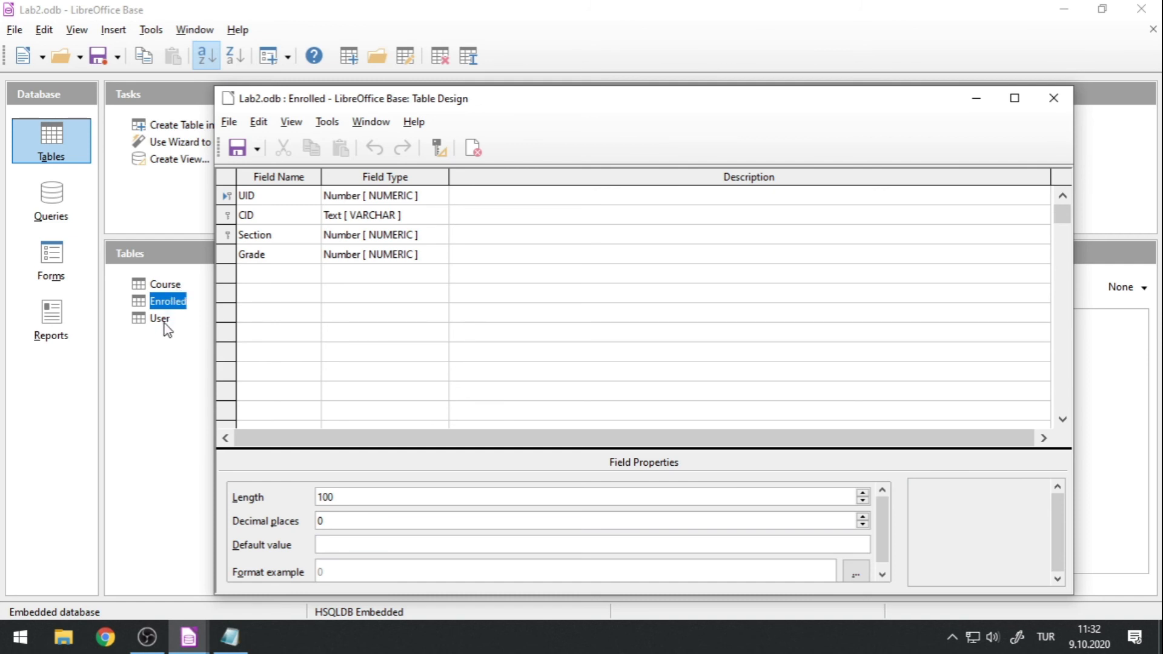
# Close the Enrolled table's design and open its data in a window tall enough to show all records.
pyautogui.click(1049, 100)
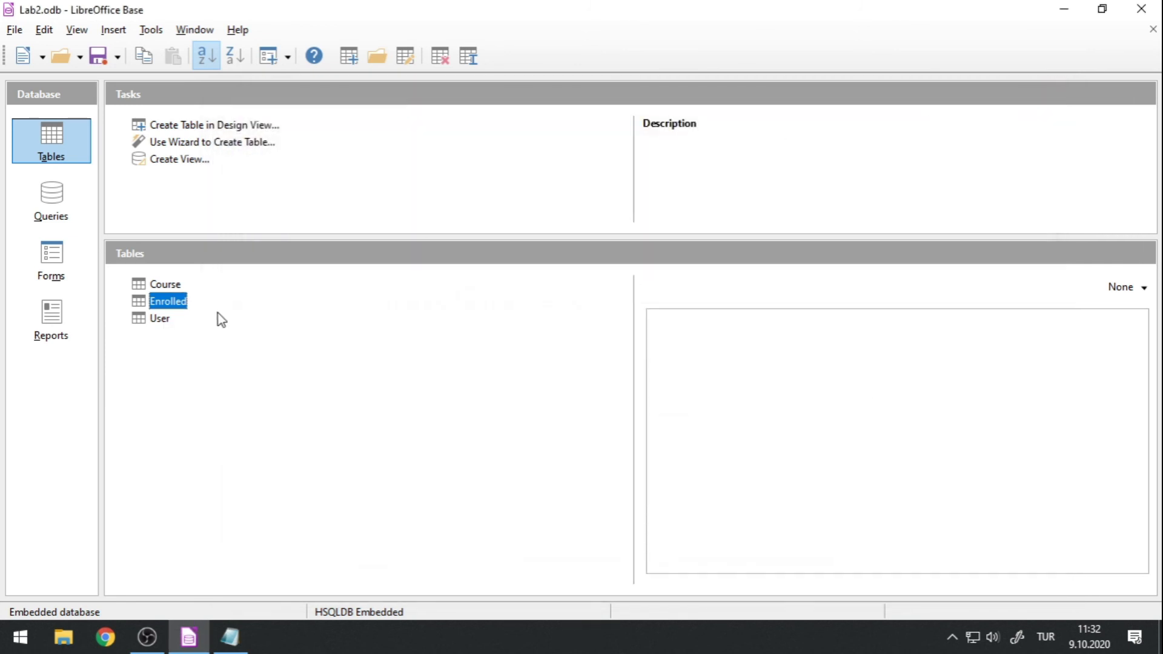
pyautogui.rightClick(175, 305)
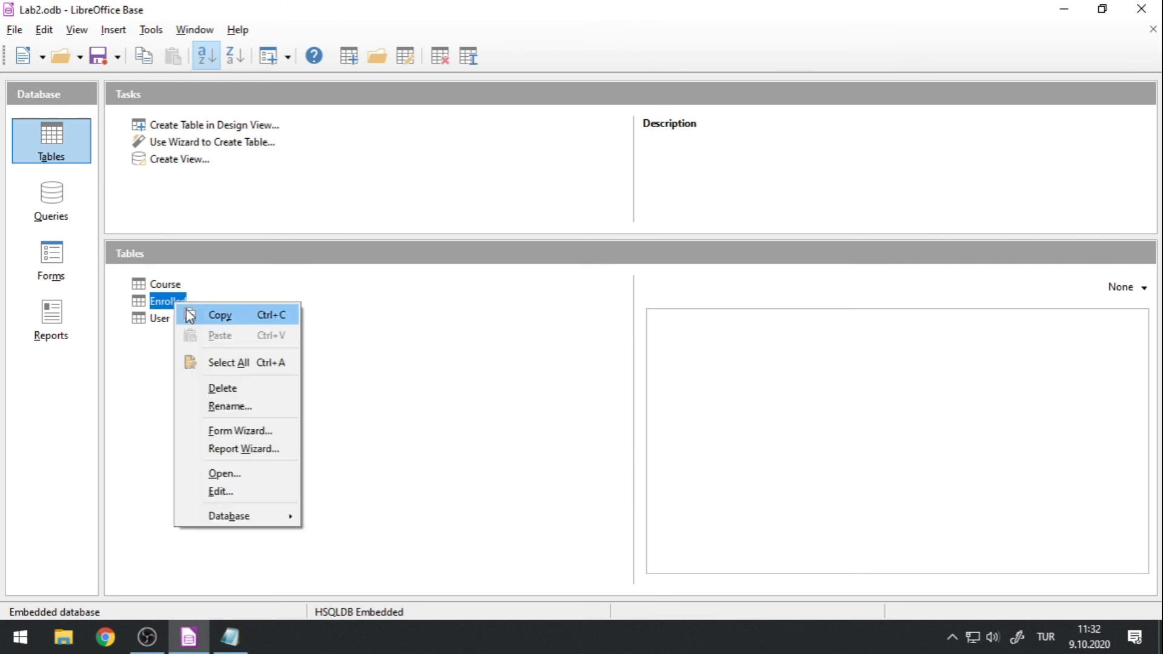
pyautogui.click(154, 305)
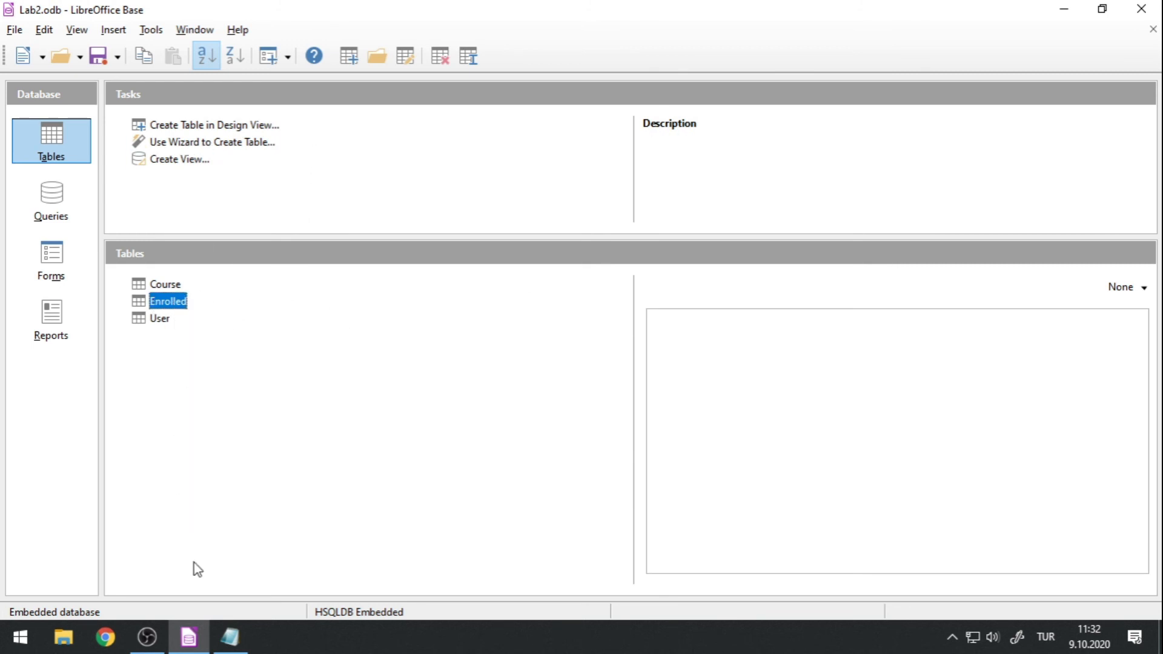
pyautogui.click(189, 637)
pyautogui.click(197, 633)
pyautogui.doubleClick(179, 305)
pyautogui.moveTo(532, 194); pyautogui.dragTo(417, 96)
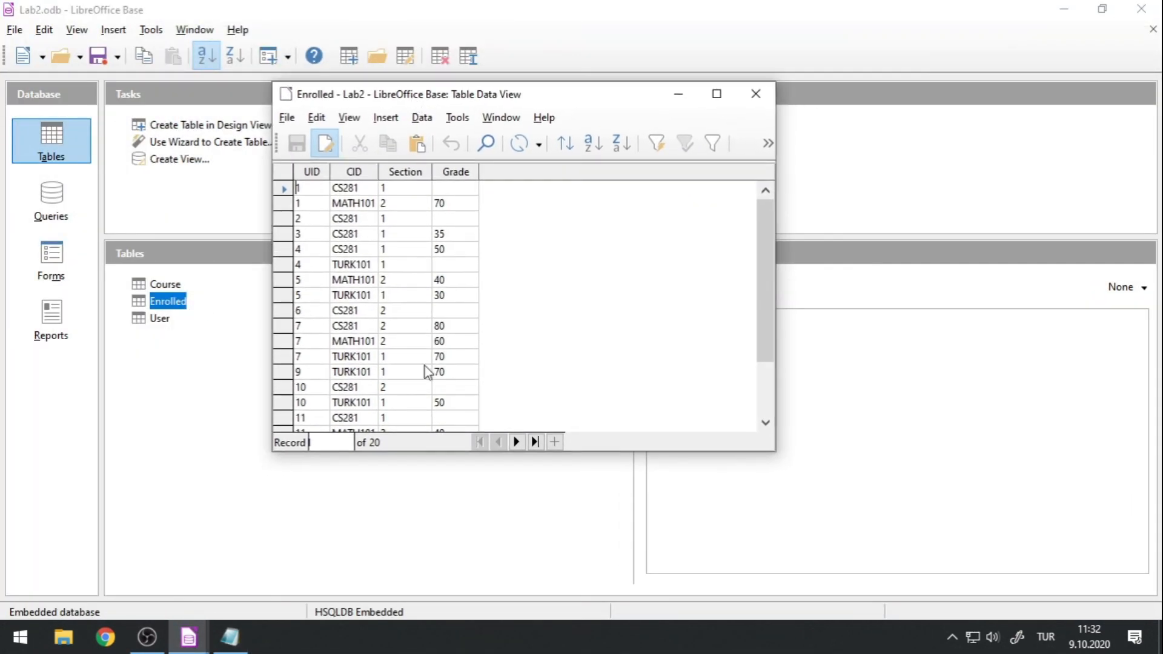
pyautogui.moveTo(424, 454); pyautogui.dragTo(421, 581)
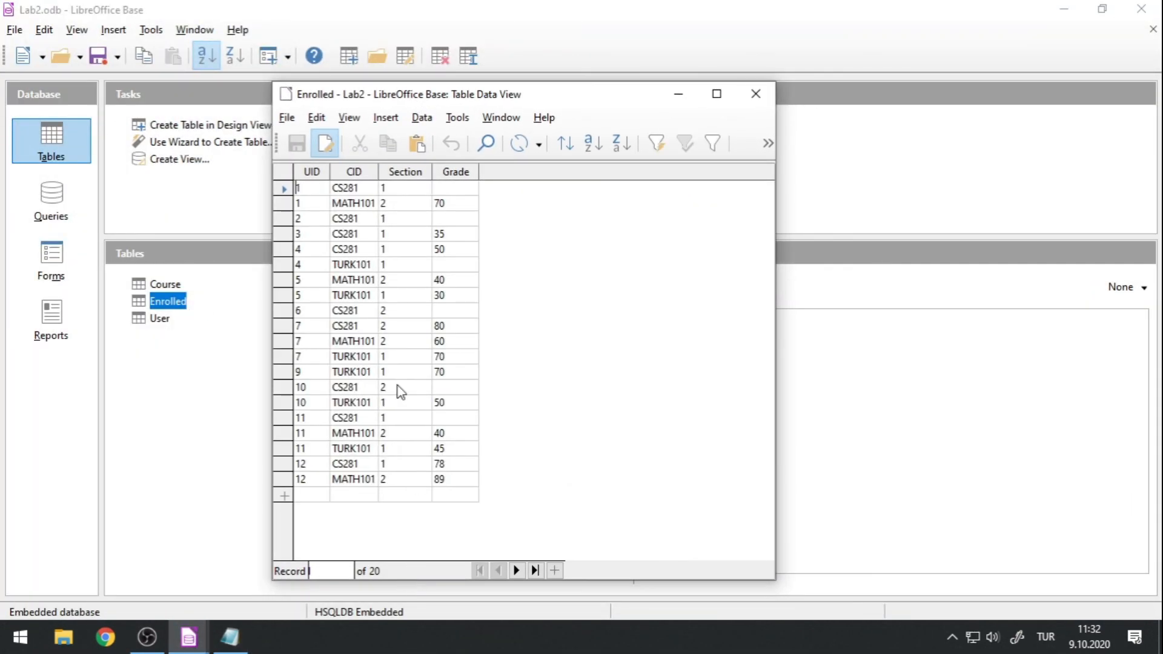
# Examine how the UID, CID and Section values combine in the Enrolled records, comparing the rows for UID 1 and UID 3.
pyautogui.click(303, 204)
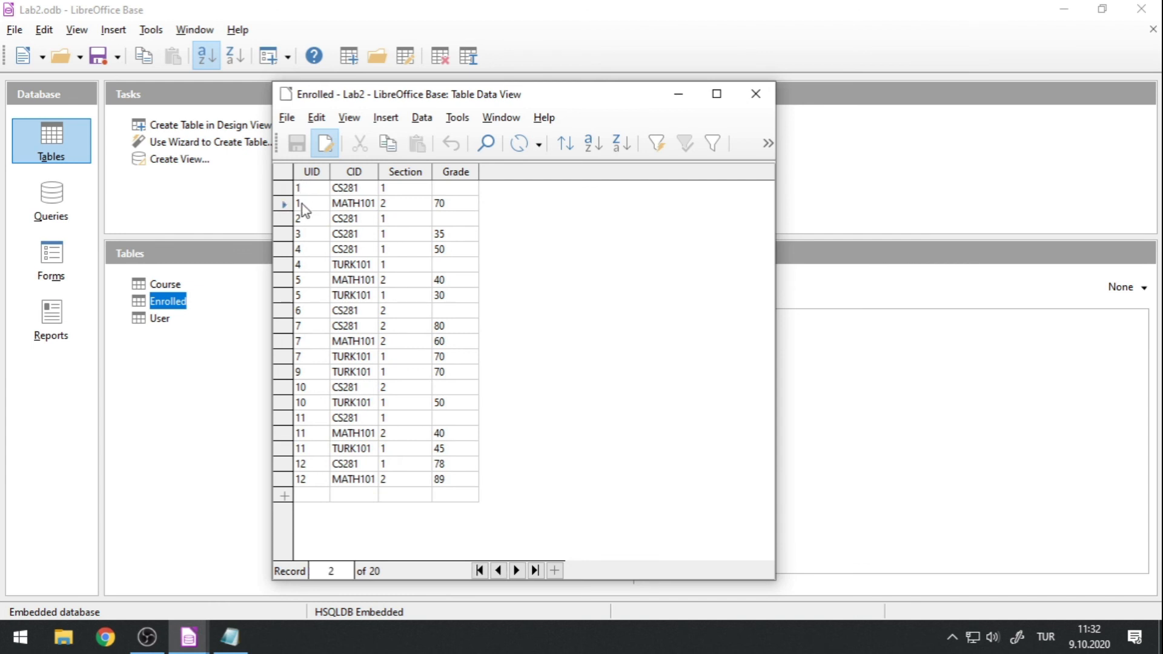
pyautogui.moveTo(302, 205); pyautogui.dragTo(306, 206)
pyautogui.click(306, 190)
pyautogui.click(309, 203)
pyautogui.click(311, 189)
pyautogui.click(313, 206)
pyautogui.click(371, 189)
pyautogui.click(398, 188)
pyautogui.click(358, 189)
pyautogui.click(389, 189)
pyautogui.click(356, 189)
pyautogui.click(393, 191)
pyautogui.click(356, 235)
pyautogui.click(397, 233)
pyautogui.click(313, 185)
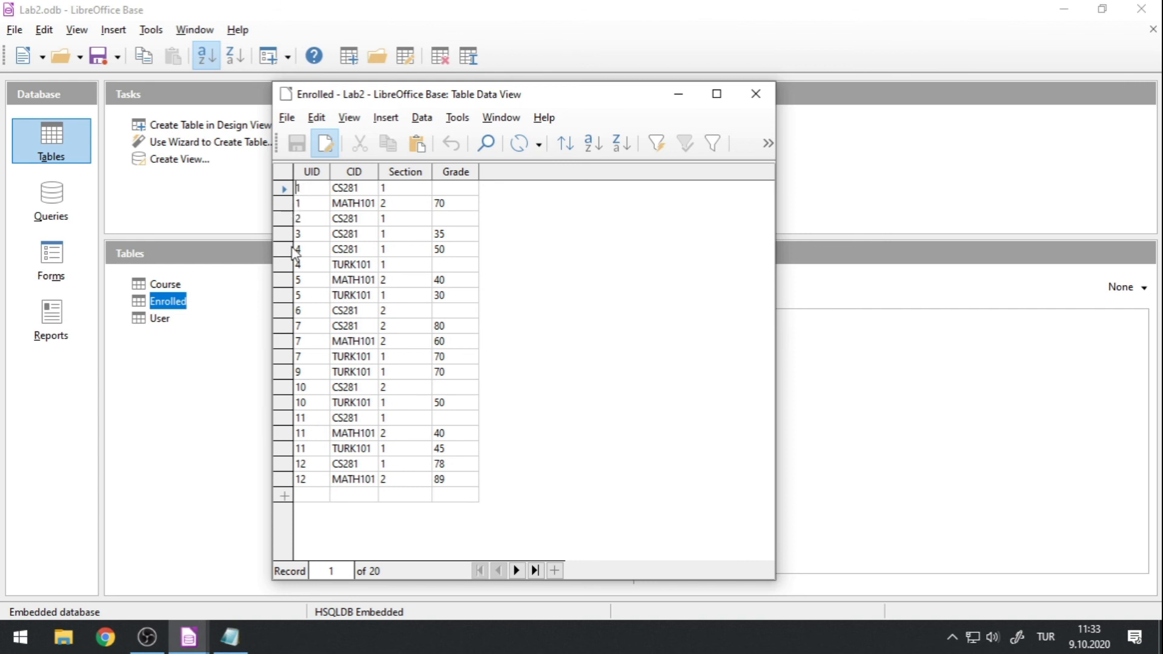
# Delete all records from the Enrolled table and close its data view.
pyautogui.keyDown('shift'); pyautogui.click(285, 479); pyautogui.keyUp('shift')
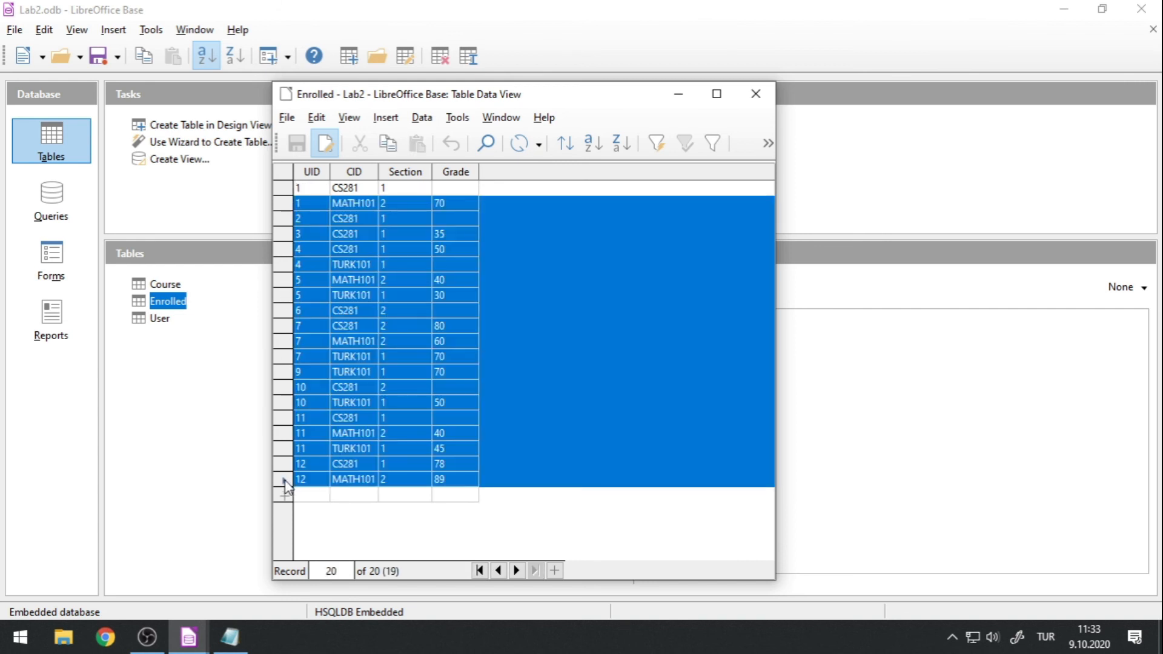
pyautogui.rightClick(285, 480)
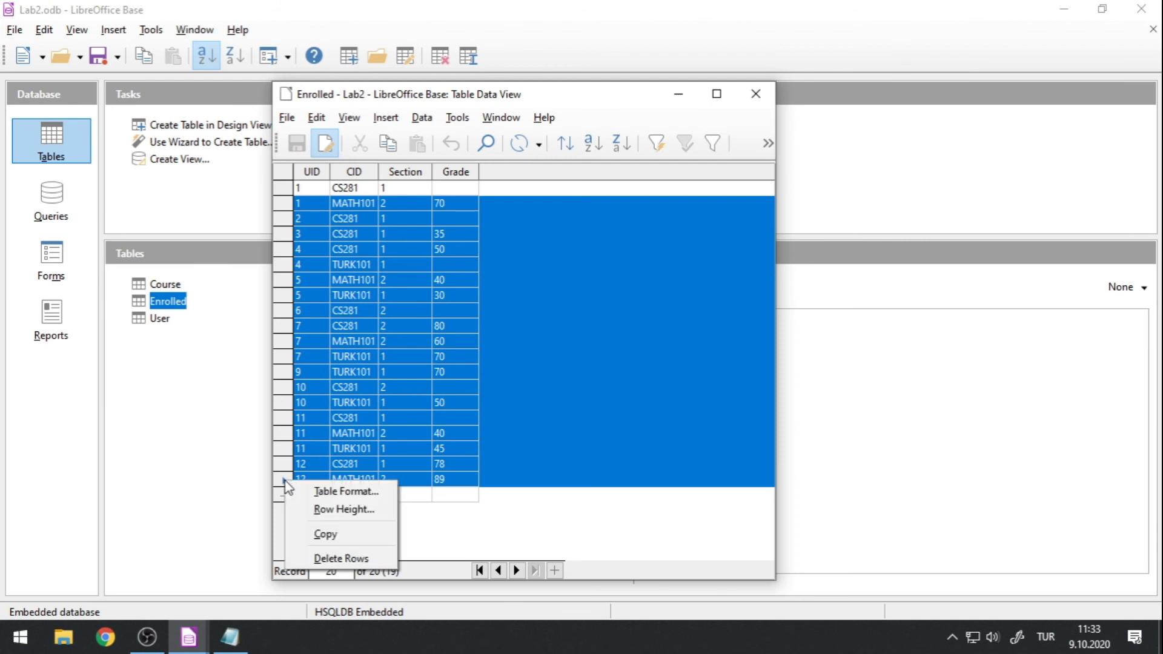
pyautogui.click(330, 556)
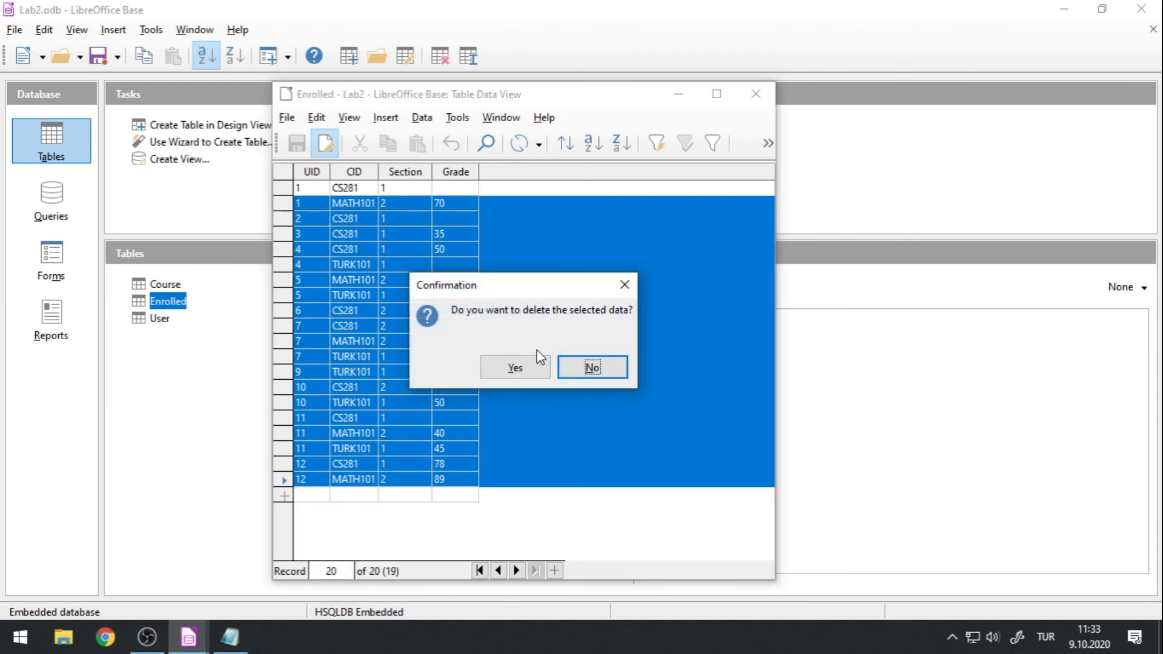
pyautogui.click(515, 366)
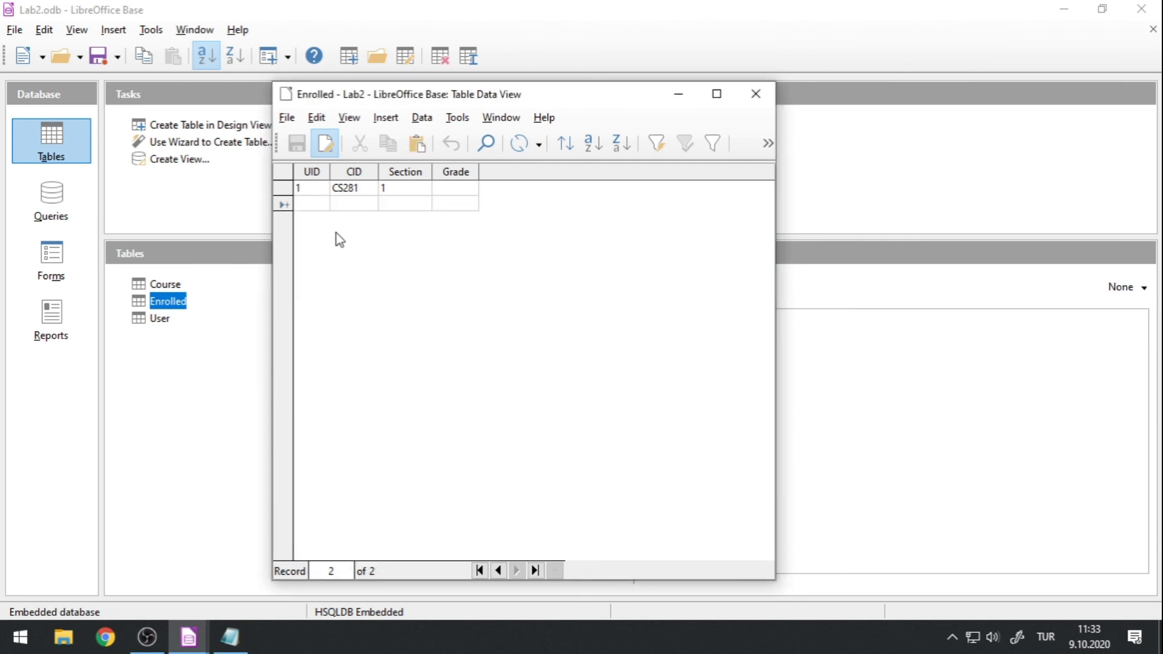
pyautogui.rightClick(284, 188)
pyautogui.click(331, 268)
pyautogui.click(514, 366)
pyautogui.click(754, 94)
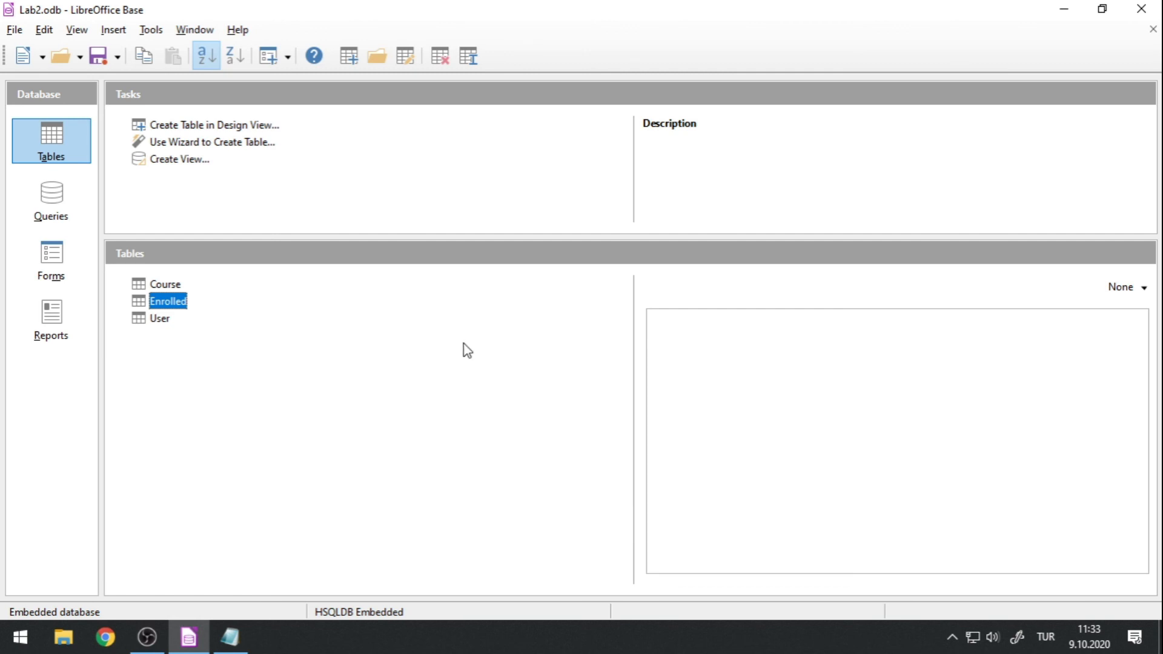
# Make UID the only primary key field in the Enrolled table's design, keep the change and close it.
pyautogui.rightClick(172, 306)
pyautogui.click(226, 490)
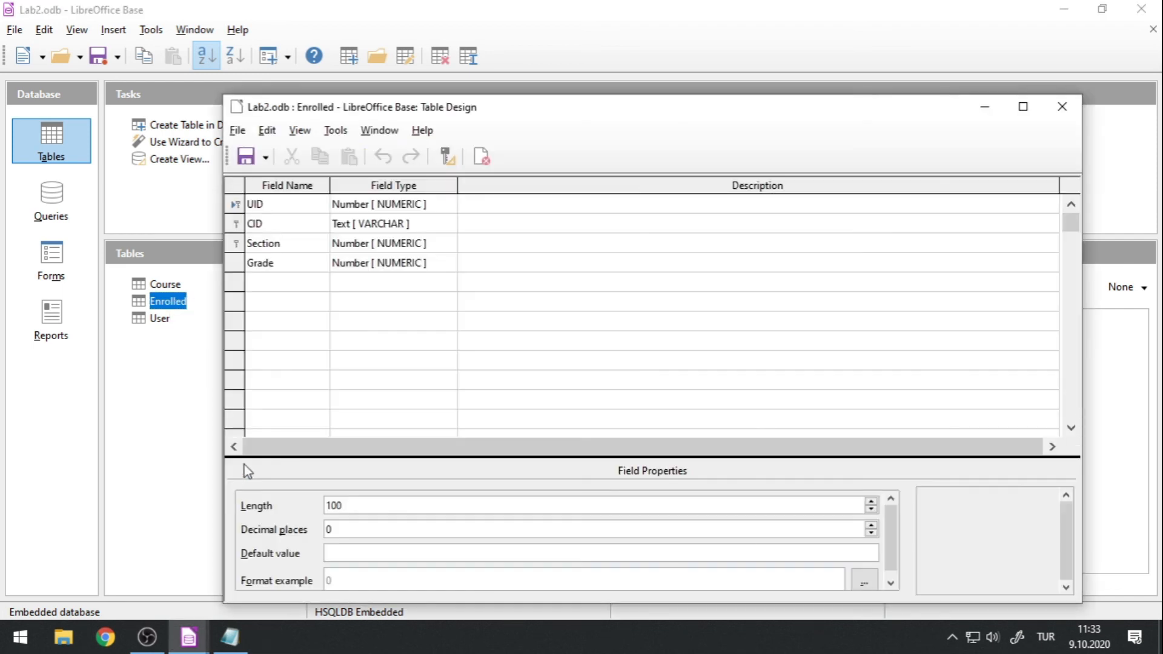
pyautogui.moveTo(373, 109); pyautogui.dragTo(379, 207)
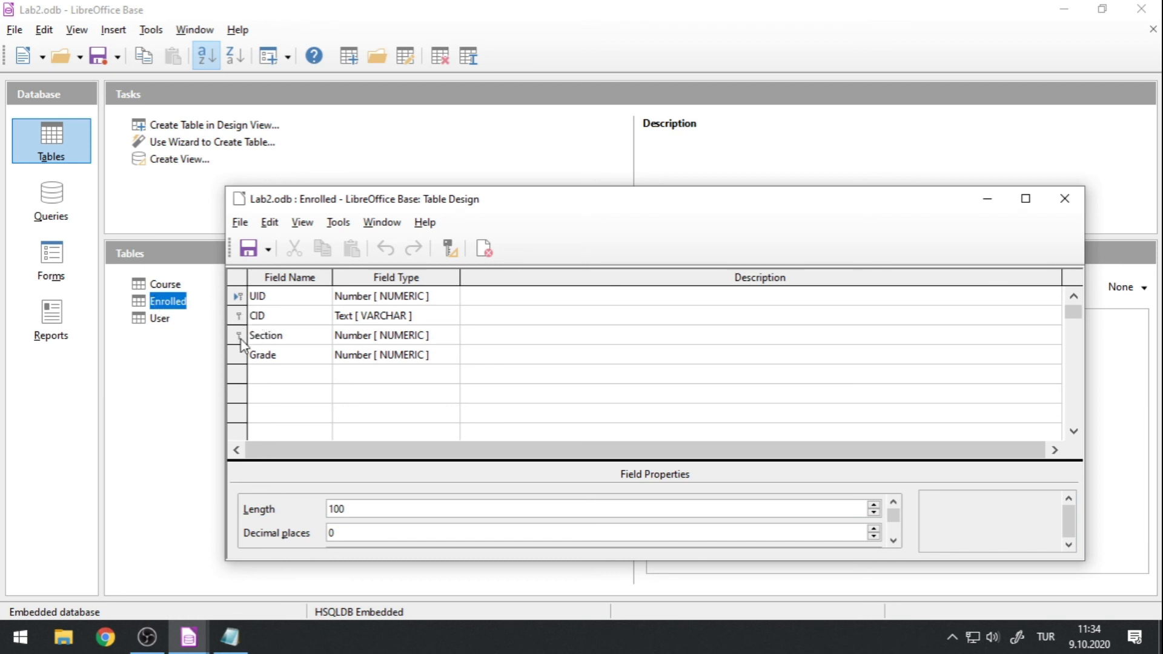
pyautogui.rightClick(236, 296)
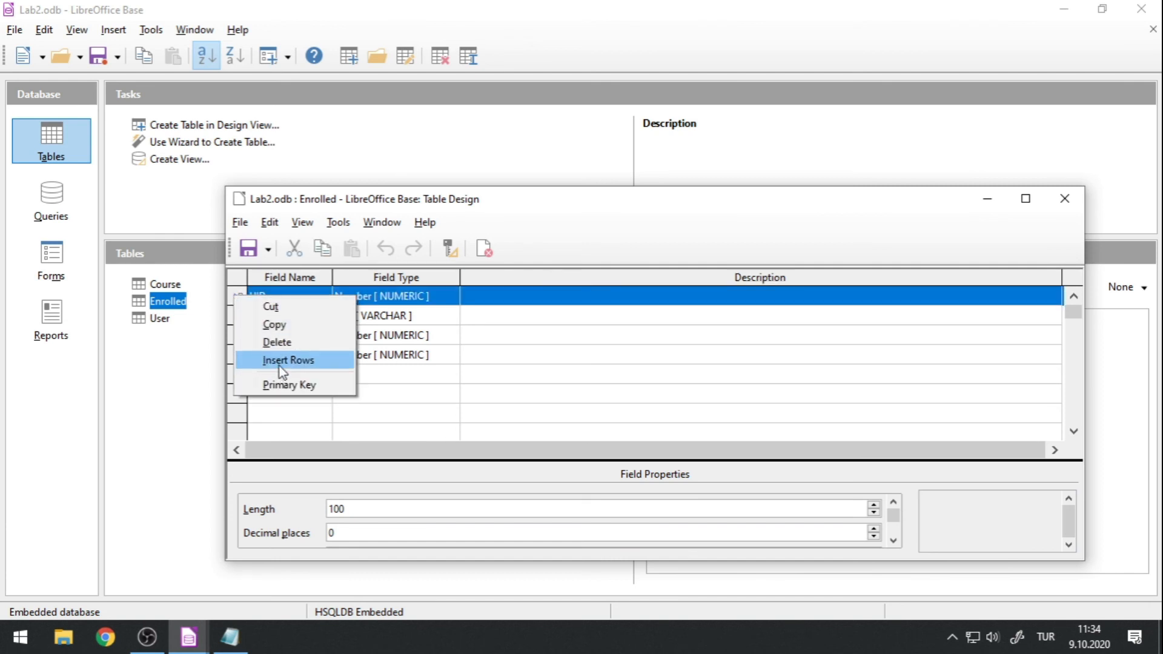
pyautogui.click(282, 385)
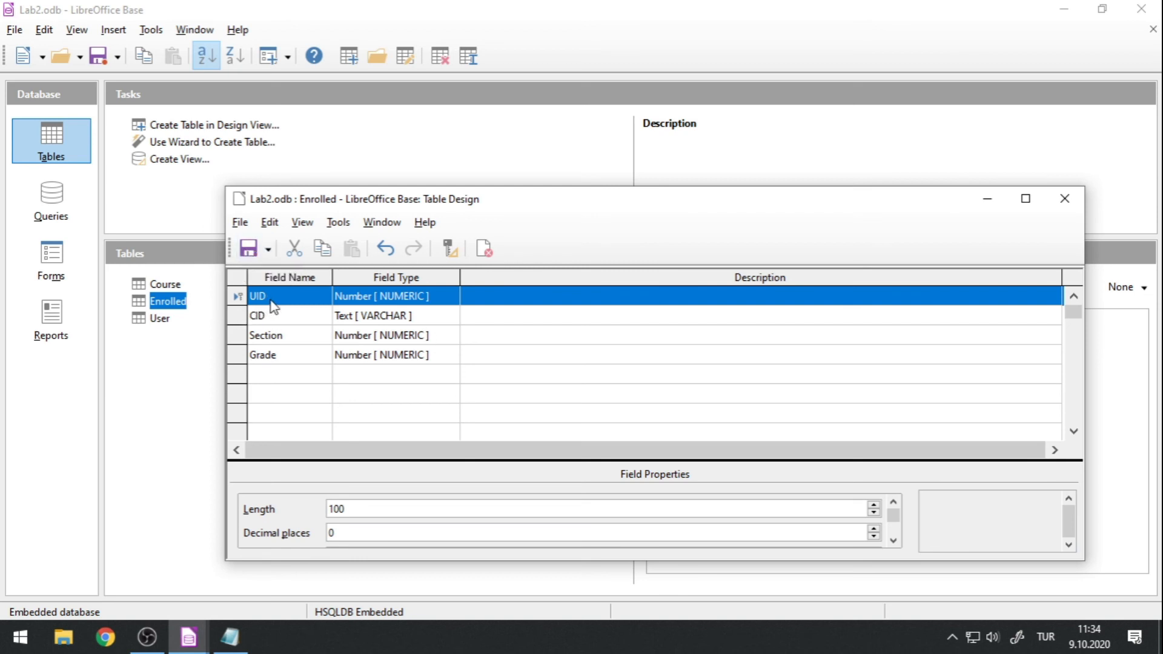
pyautogui.click(1064, 200)
# Open the Enrolled table's data and add a record with UID 1, CID CS281, Section 1 and Grade 10.
pyautogui.rightClick(179, 302)
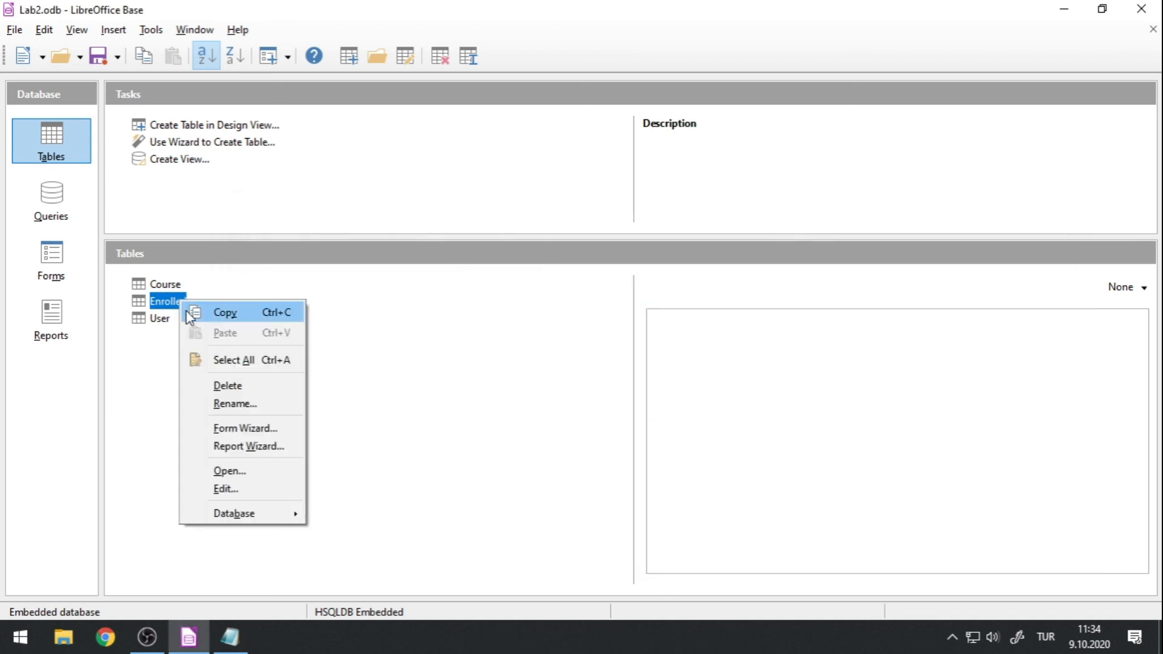
pyautogui.click(157, 309)
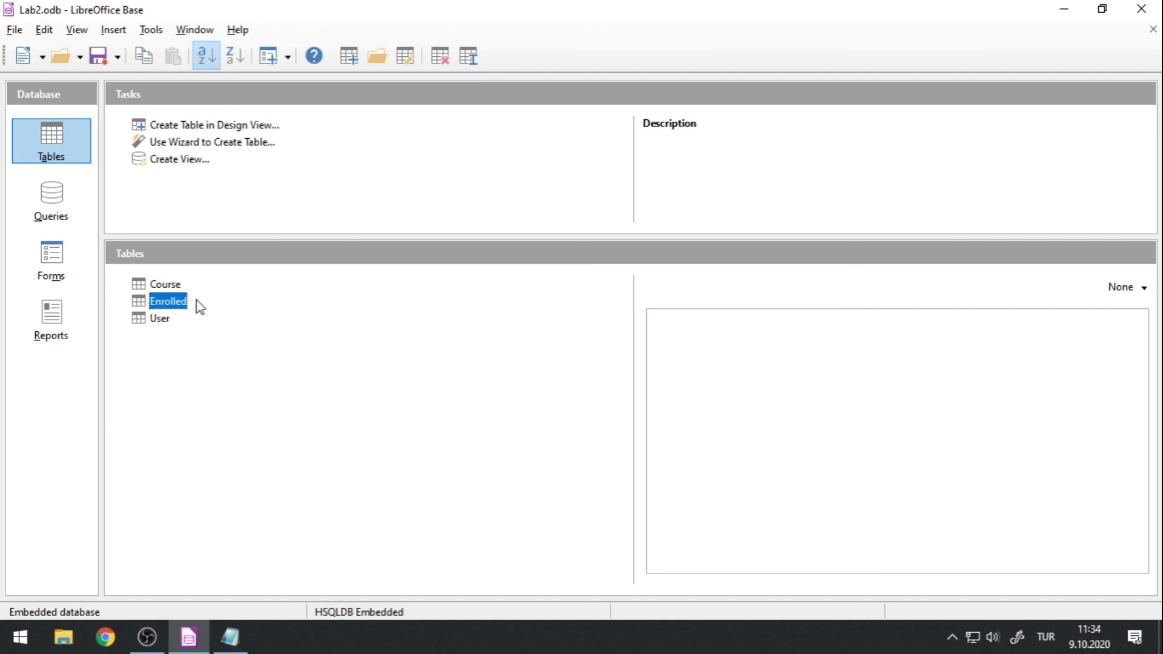
pyautogui.doubleClick(179, 304)
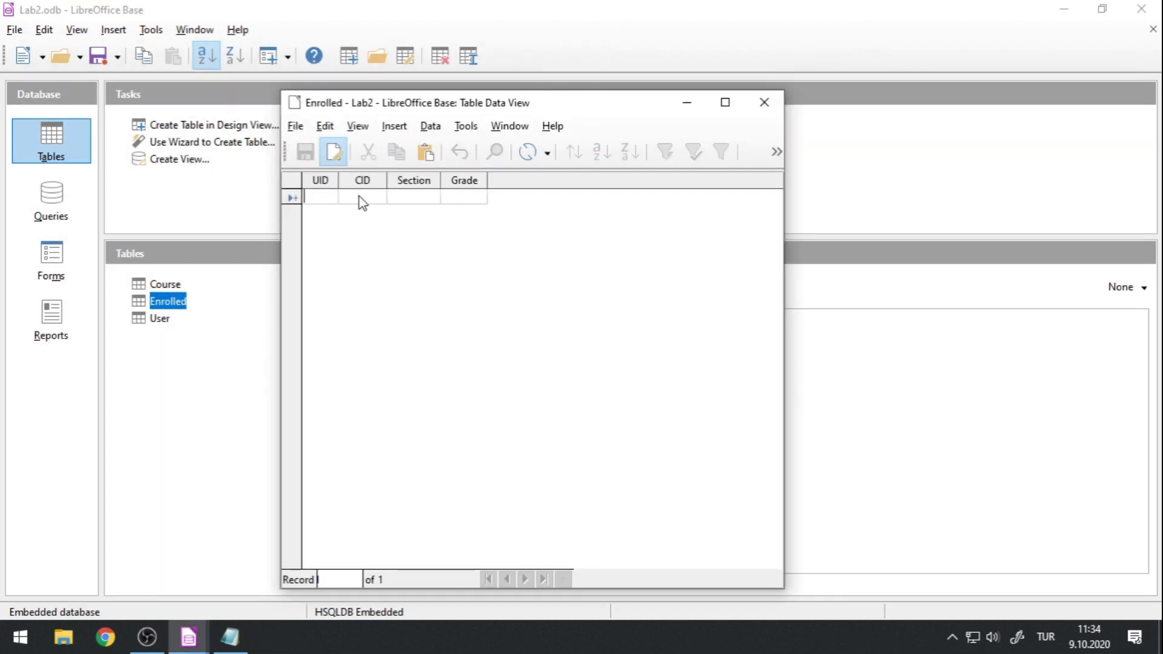
pyautogui.write('1')
pyautogui.press('Tab')
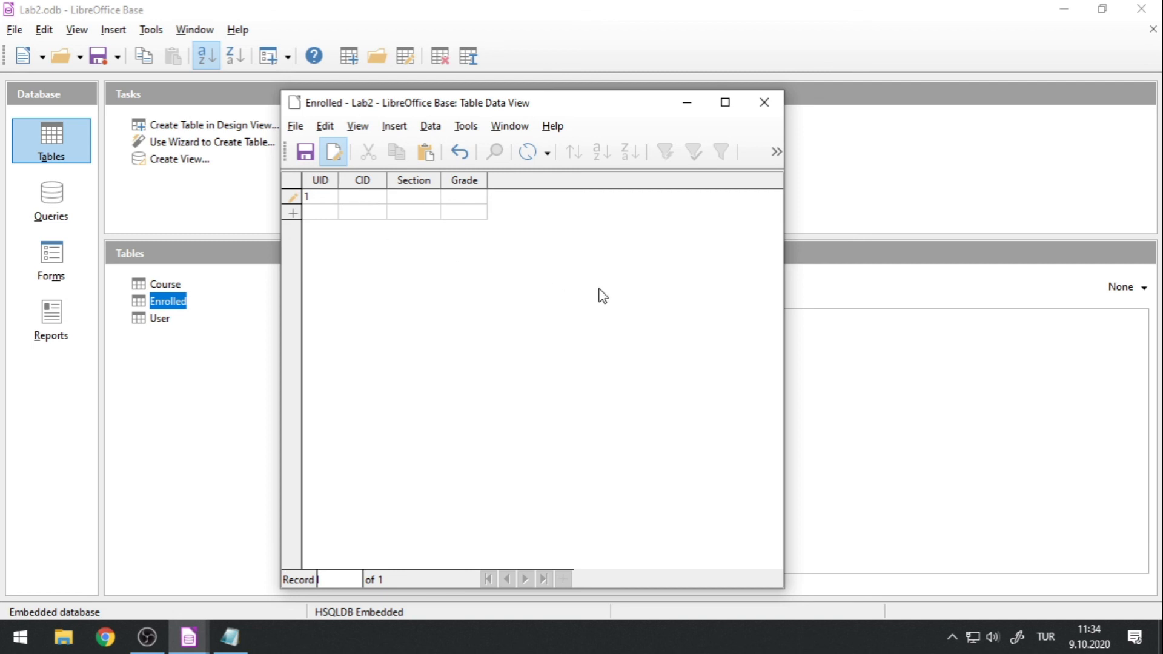
pyautogui.write('CS281')
pyautogui.press('Tab')
pyautogui.write('1')
pyautogui.press('Tab')
pyautogui.write('10')
pyautogui.press('Tab')
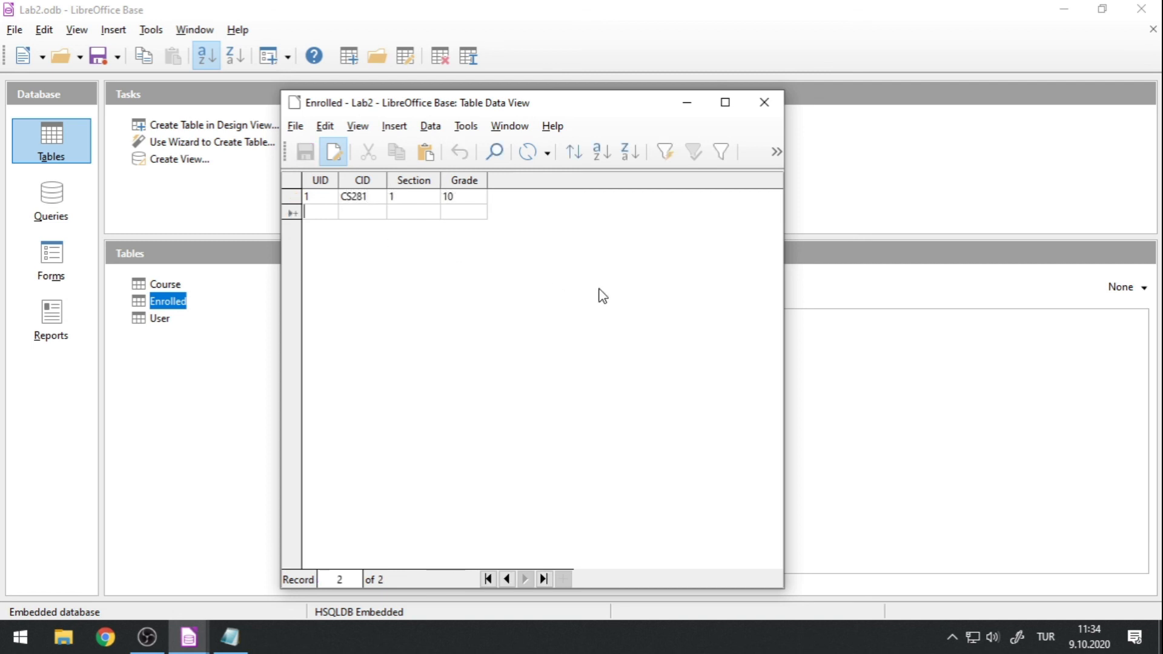
# Add a second record with UID 2, CID CS281, Section 1, and set its Grade to 12.
pyautogui.write('2')
pyautogui.press('Tab')
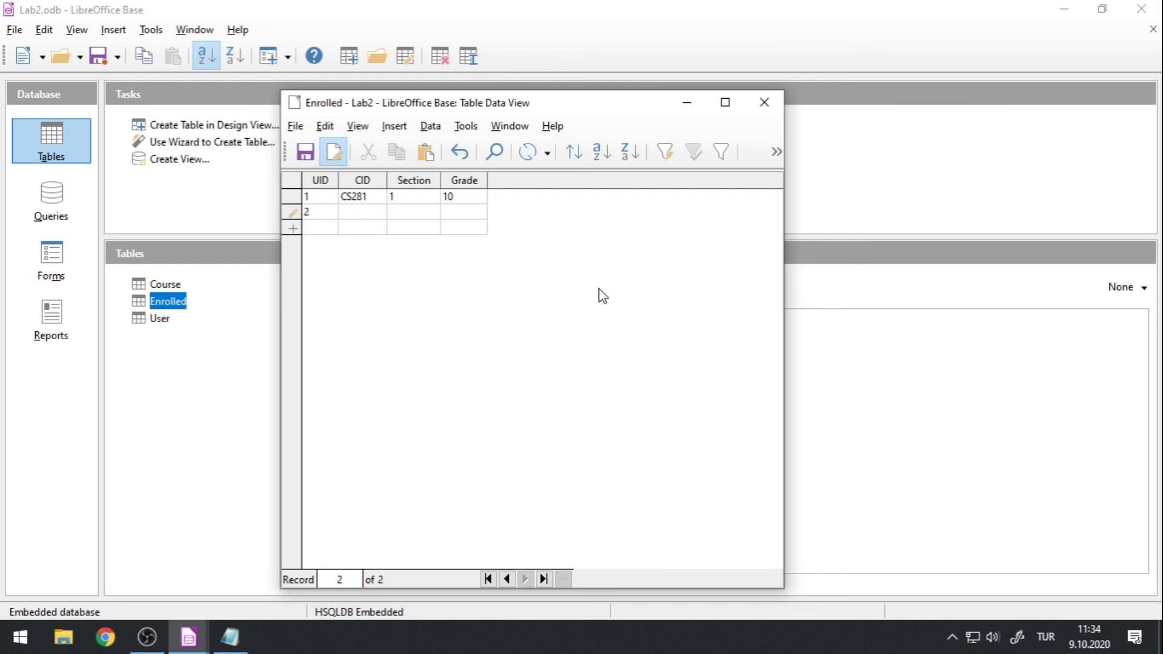
pyautogui.write('CS281')
pyautogui.press('Tab')
pyautogui.write('1')
pyautogui.press('Tab')
pyautogui.write('0')
pyautogui.press('Tab')
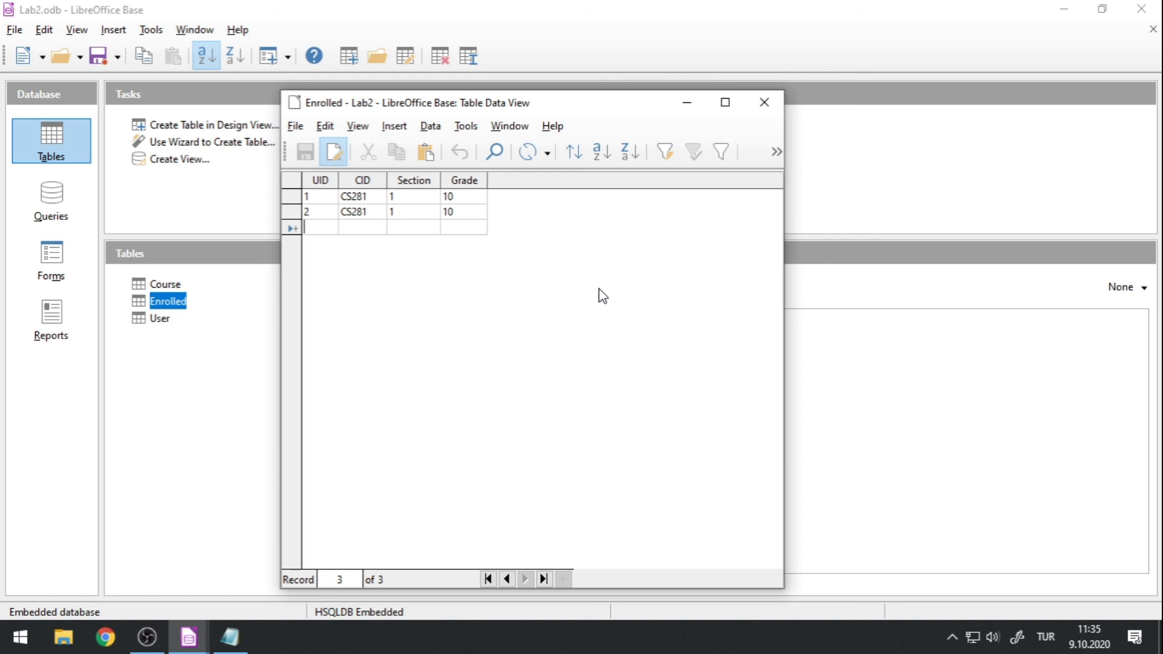
pyautogui.click(478, 209)
pyautogui.press('BackSpace')
pyautogui.write('2')
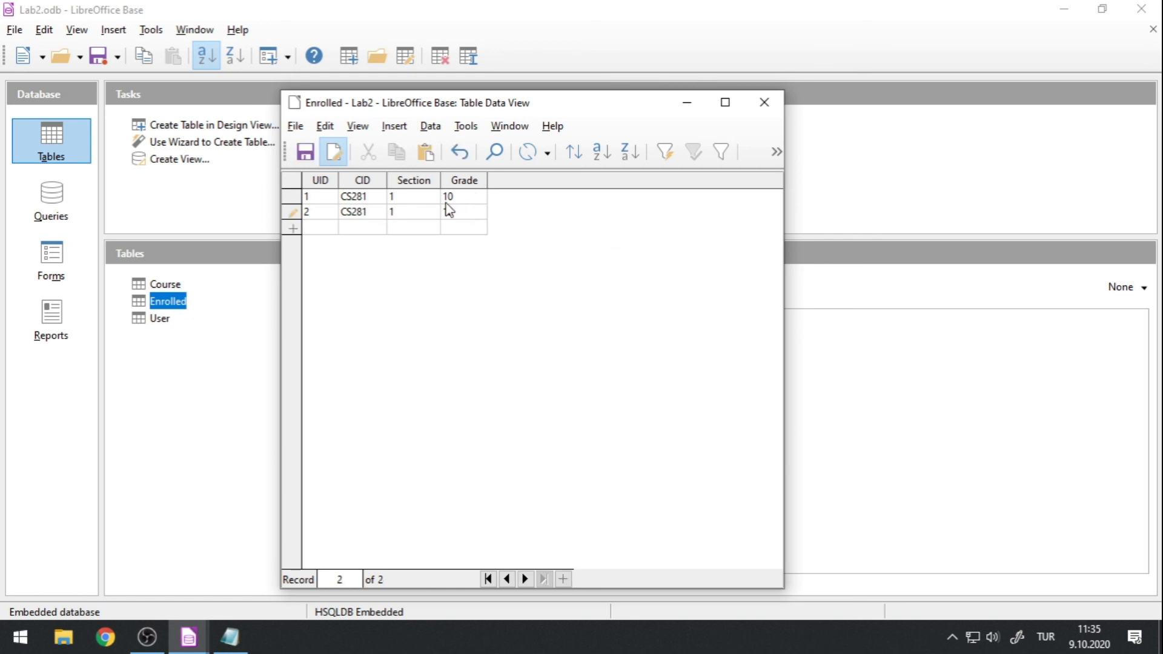
# Add a third record with UID 3, CID MATH101, Section 1 and Grade 22.
pyautogui.press('Tab')
pyautogui.write('MATH101')
pyautogui.write('1')
pyautogui.press('Tab')
pyautogui.write('22')
pyautogui.click(322, 226)
# Try to add a record reusing UID 1 with CID TURK101, Section 1 and Grade 22, and discard the entry.
pyautogui.click(325, 244)
pyautogui.write('1')
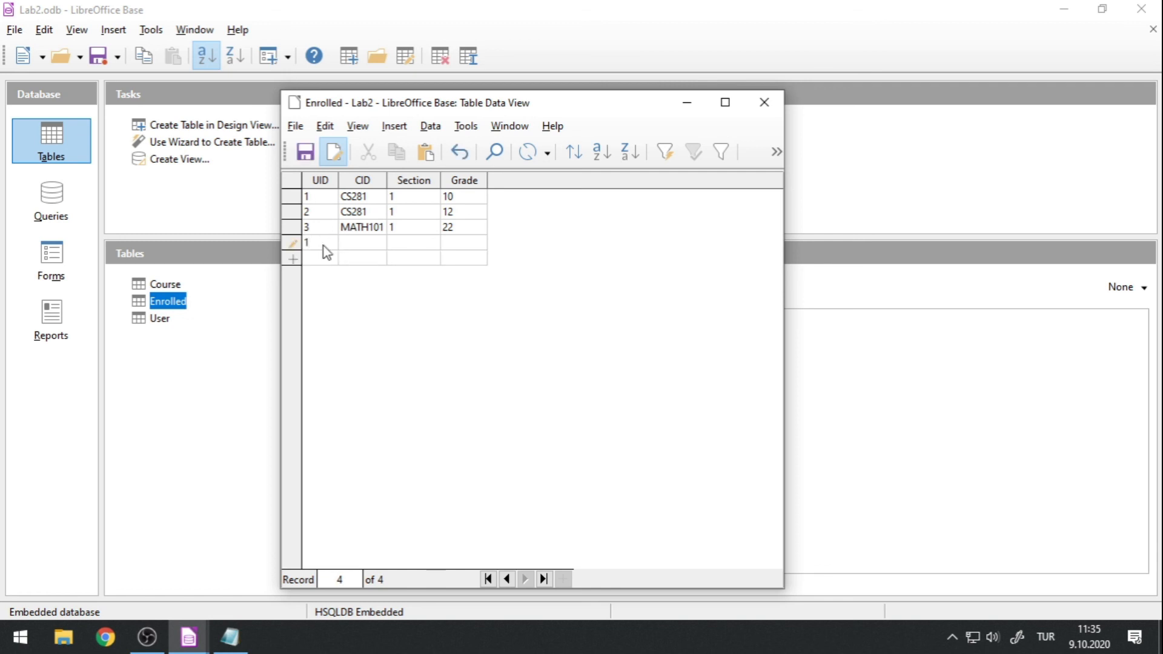
pyautogui.press('Tab')
pyautogui.write('CS')
pyautogui.write('URK101')
pyautogui.press('Tab')
pyautogui.write('1')
pyautogui.press('Tab')
pyautogui.write('22')
pyautogui.press('Tab')
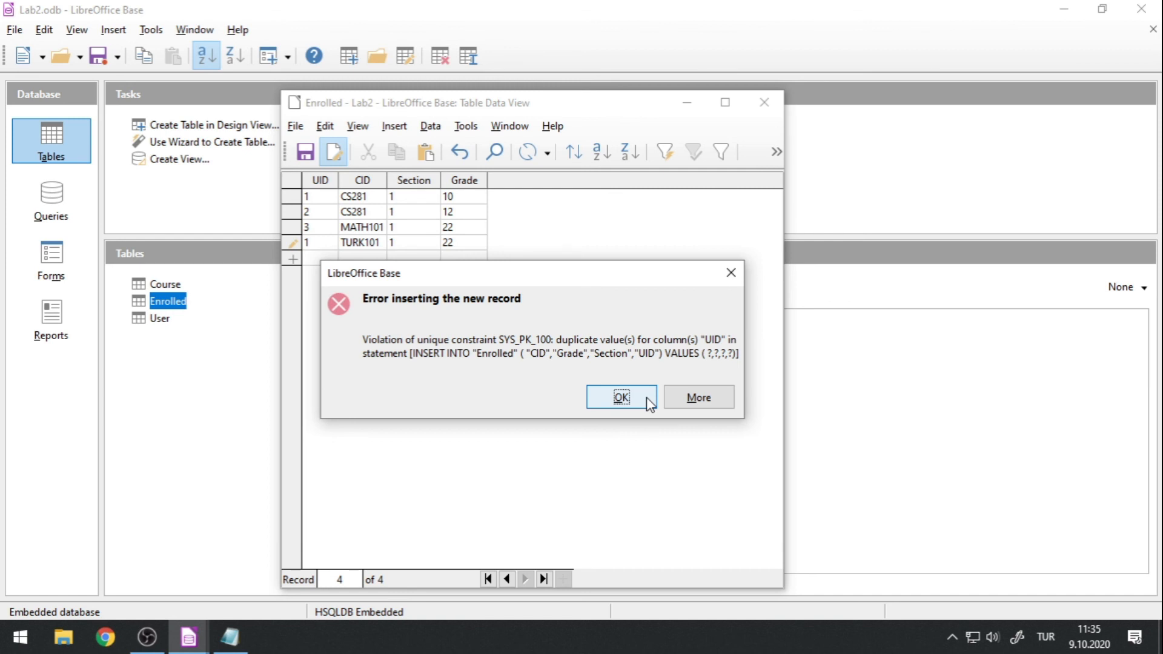
pyautogui.click(621, 397)
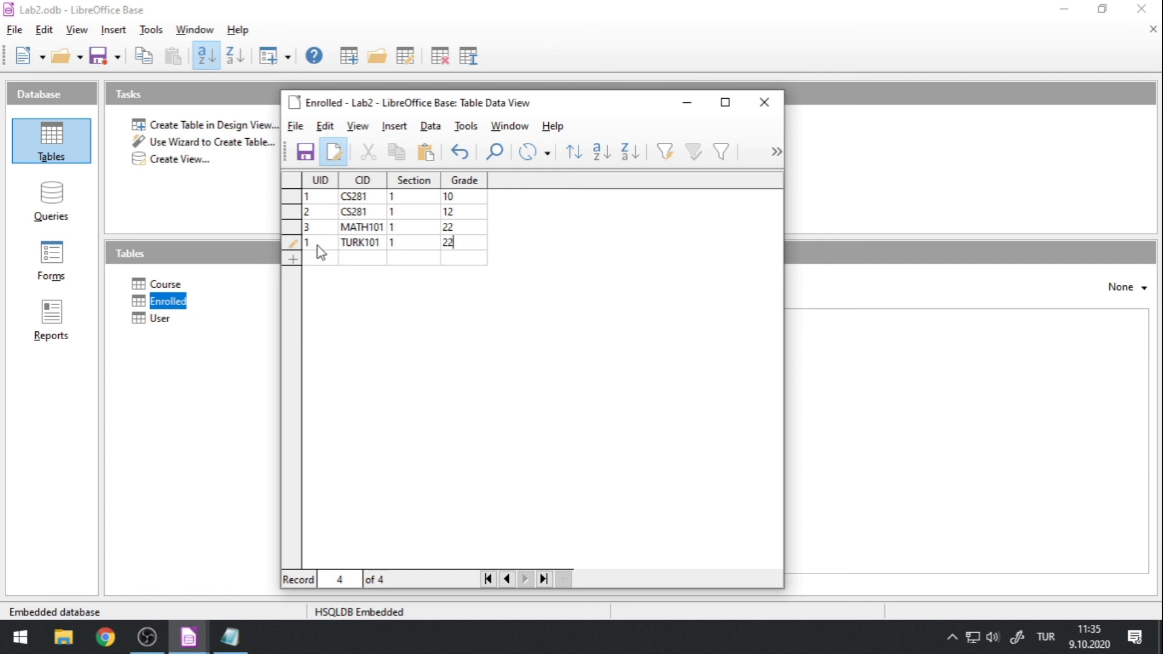
pyautogui.press('Escape')
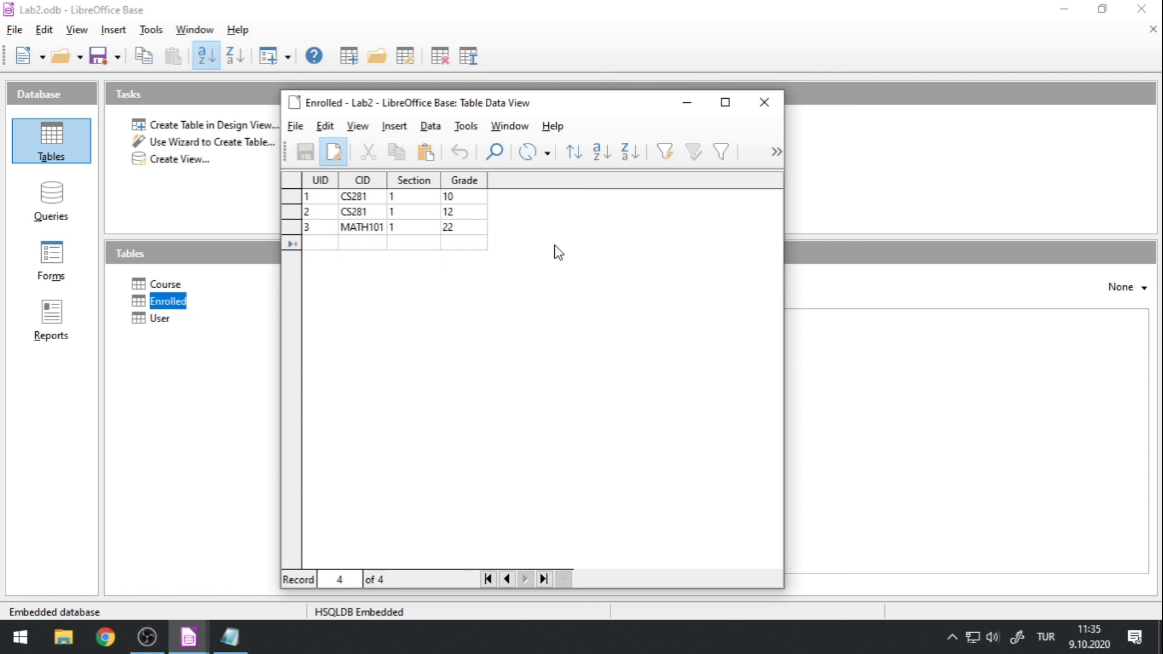
# Delete the three test records from the Enrolled table and close its data view.
pyautogui.click(288, 199)
pyautogui.keyDown('shift'); pyautogui.click(291, 228); pyautogui.keyUp('shift')
pyautogui.rightClick(291, 229)
pyautogui.click(314, 301)
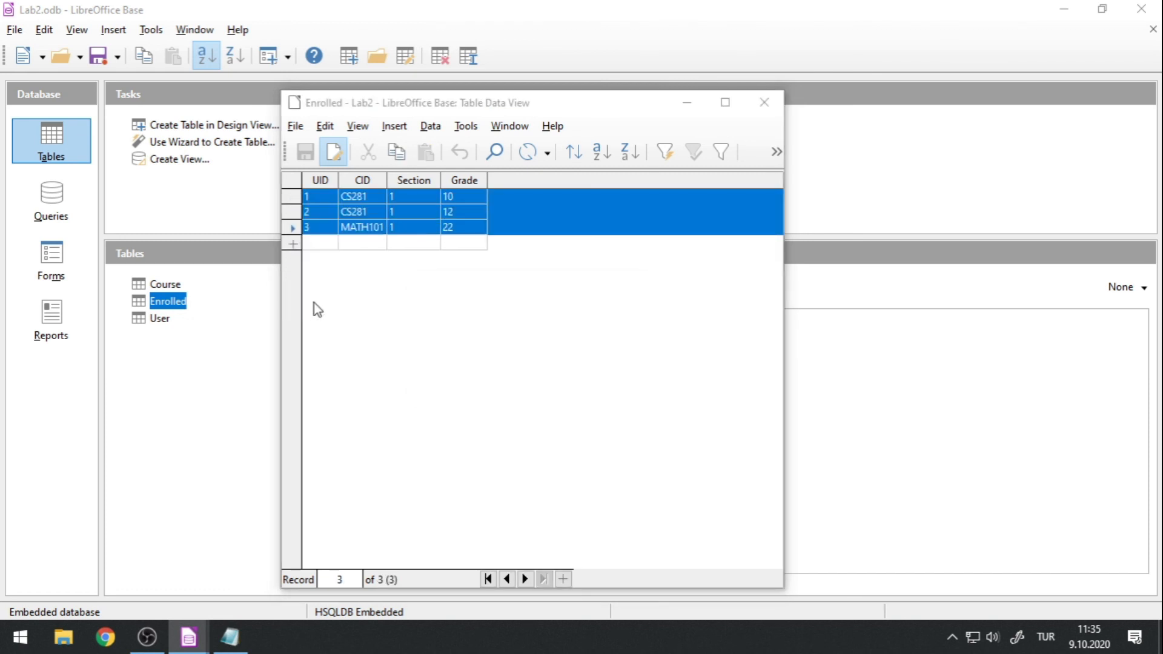
pyautogui.click(521, 376)
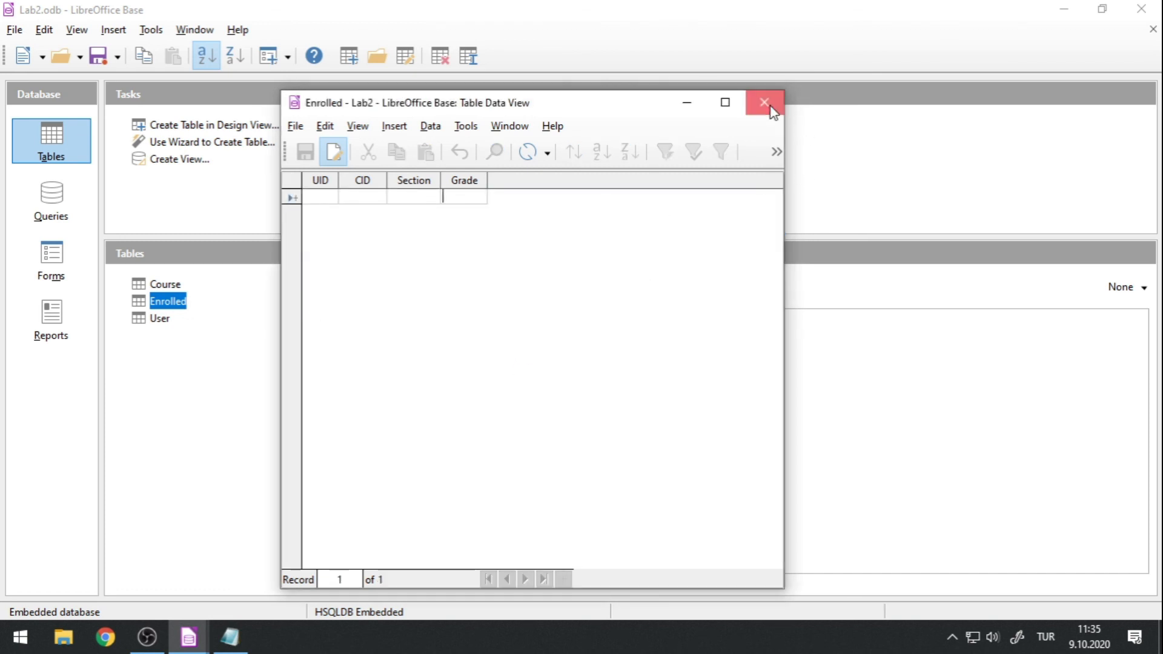
pyautogui.click(763, 102)
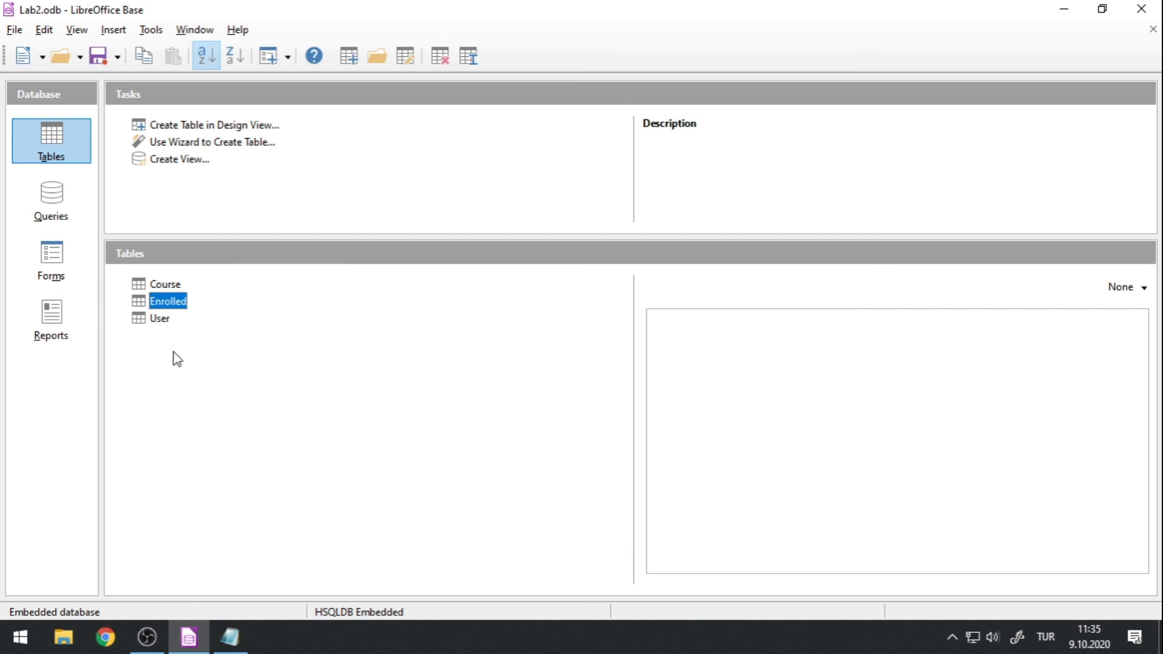
# Open the Enrolled table for editing in design view and bring up its index design.
pyautogui.rightClick(163, 303)
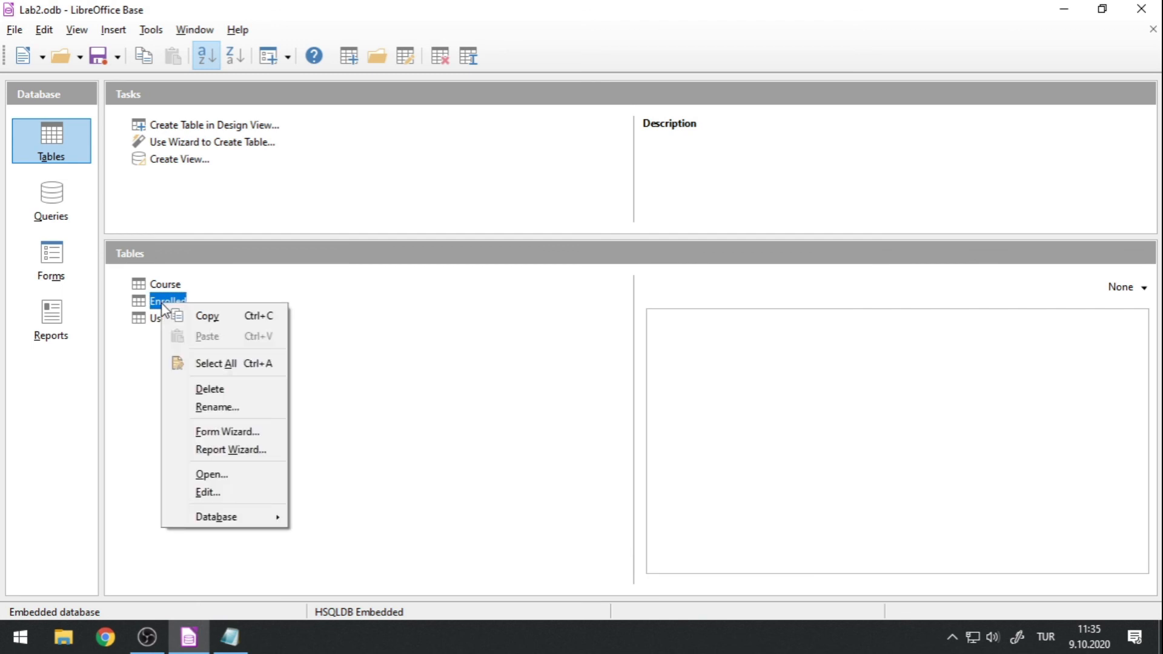
pyautogui.click(238, 491)
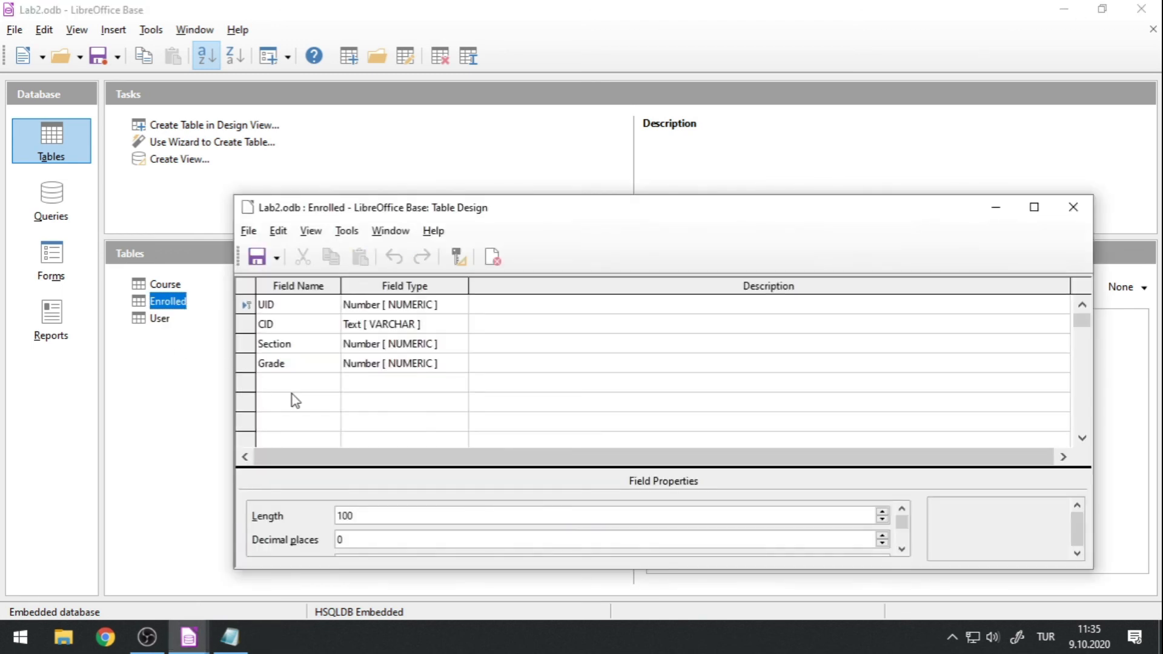
pyautogui.moveTo(333, 212); pyautogui.dragTo(312, 168)
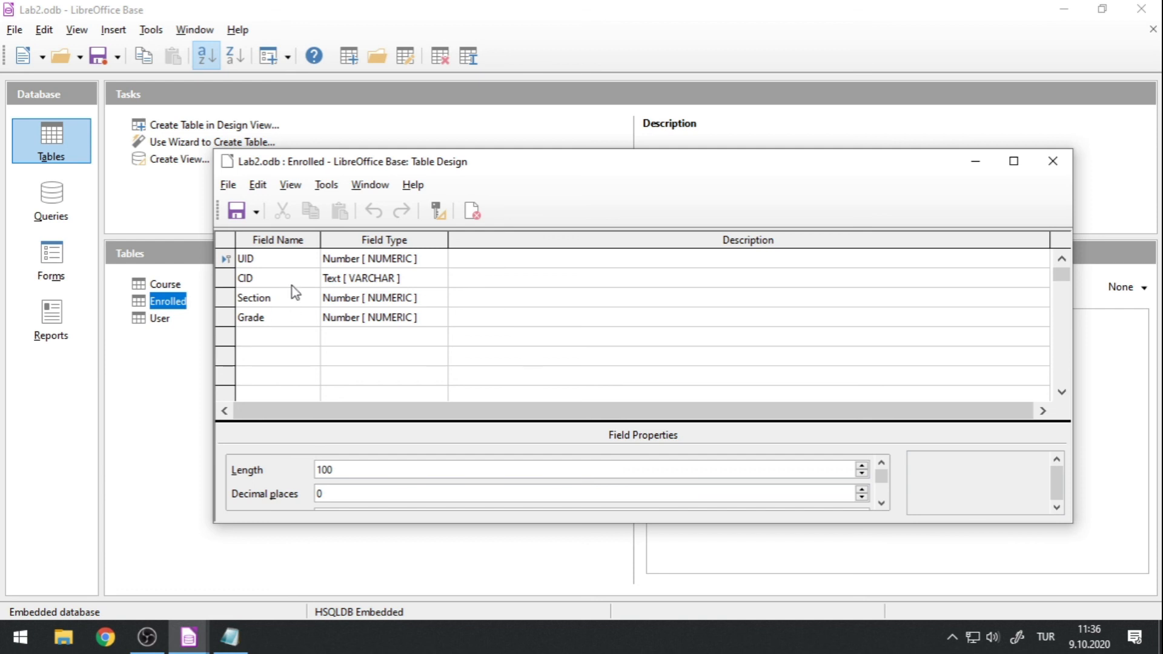
pyautogui.click(290, 184)
pyautogui.moveTo(325, 187)
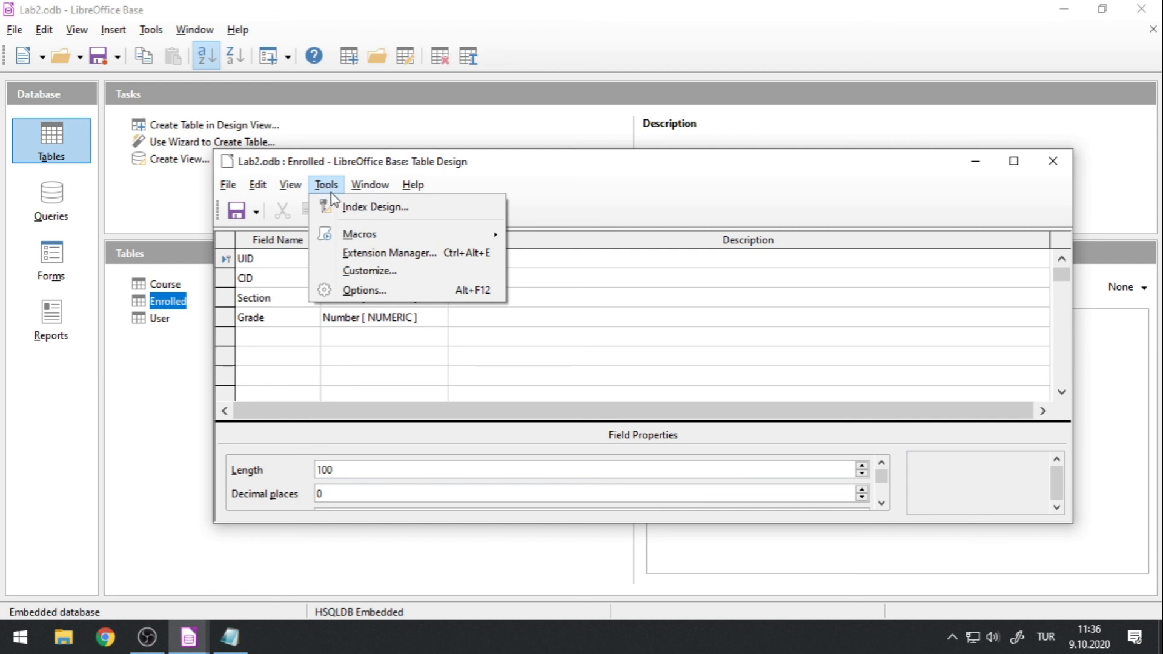
pyautogui.click(378, 212)
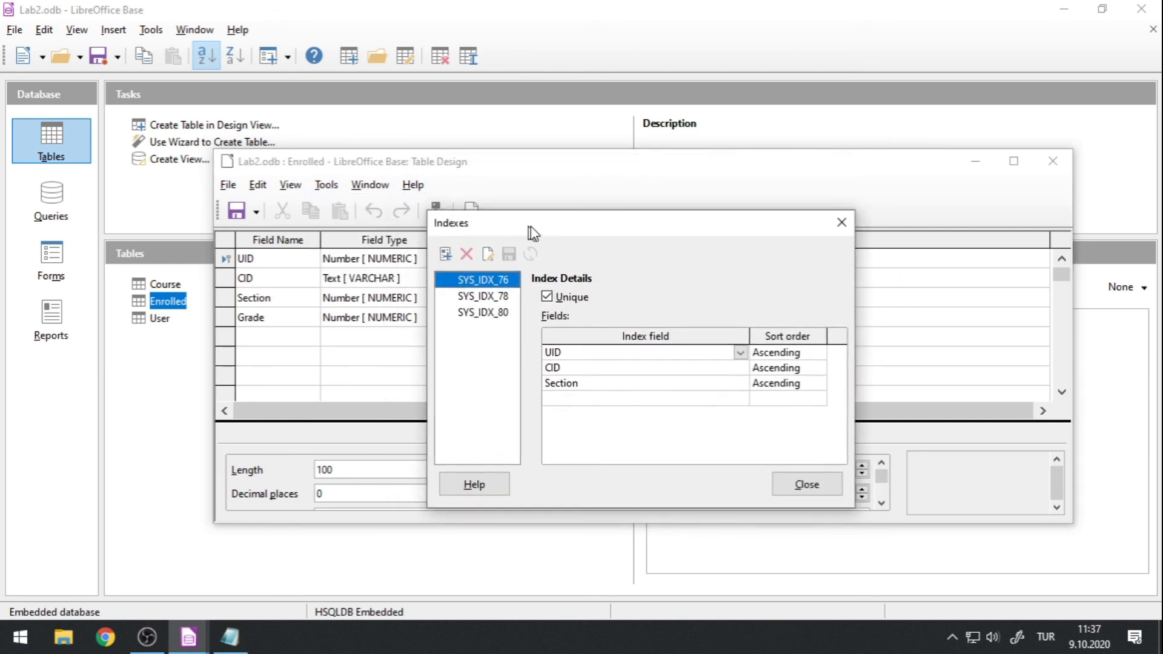
pyautogui.moveTo(533, 206); pyautogui.dragTo(519, 207)
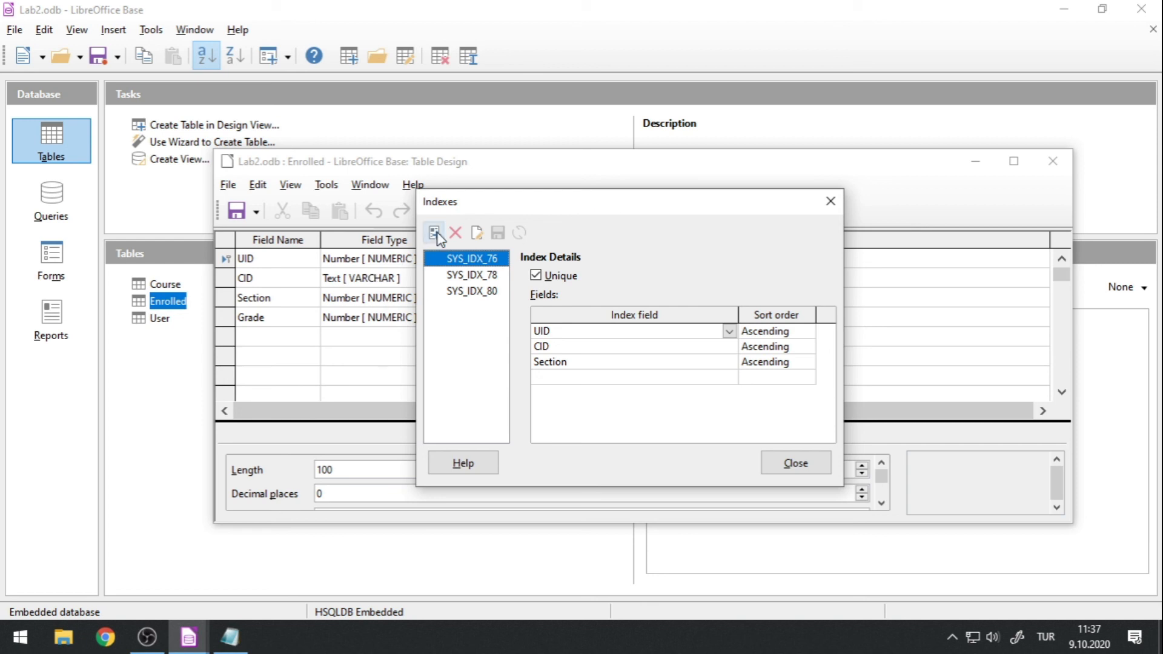
# Examine the fields and uniqueness setting of each existing index on the Enrolled table, and close the index design.
pyautogui.click(454, 275)
pyautogui.click(459, 292)
pyautogui.click(457, 276)
pyautogui.click(457, 260)
pyautogui.click(456, 275)
pyautogui.click(458, 292)
pyautogui.click(459, 259)
pyautogui.click(836, 202)
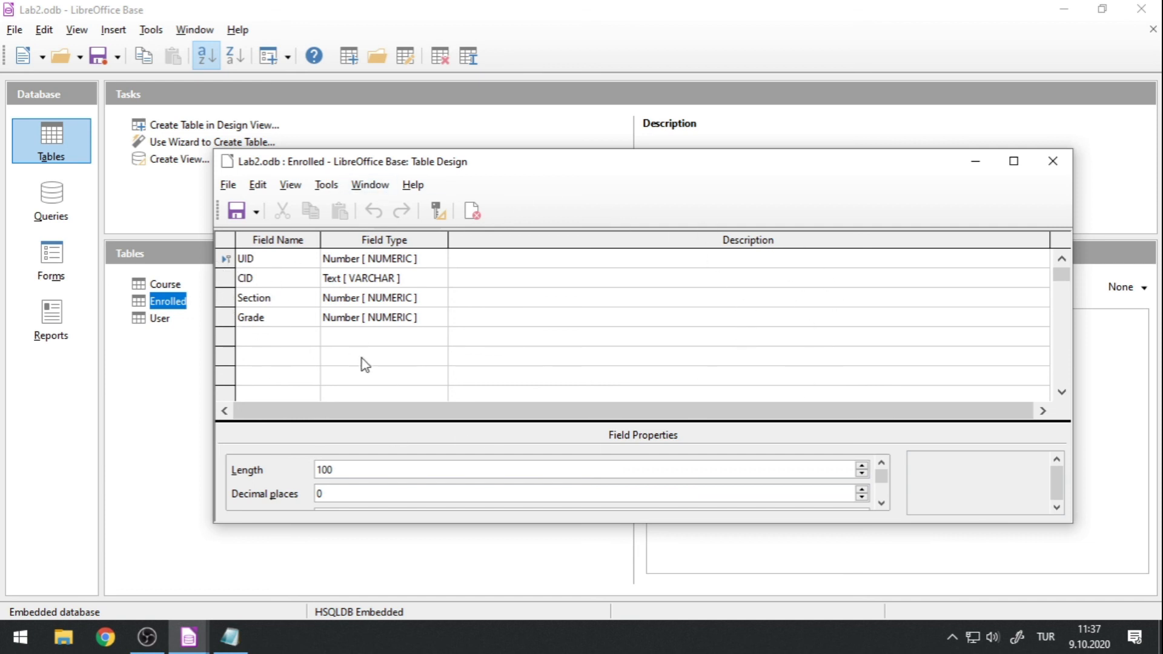
# Reopen the Enrolled table's index design and create a new index named UniqueOnes.
pyautogui.click(326, 185)
pyautogui.click(345, 206)
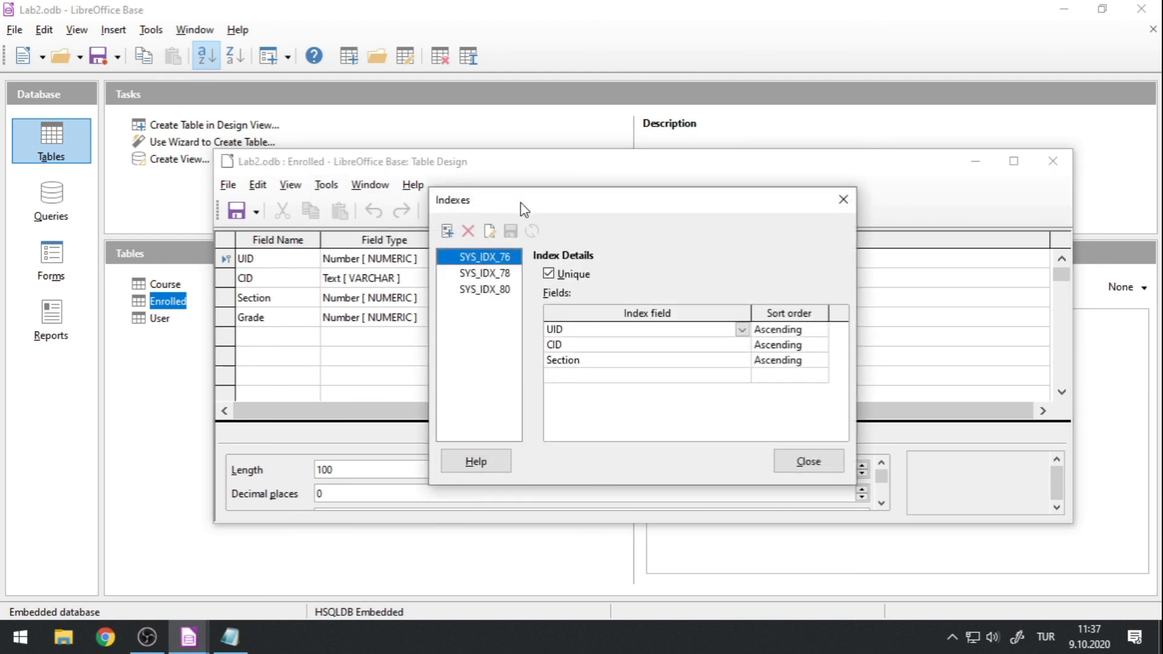
pyautogui.click(447, 234)
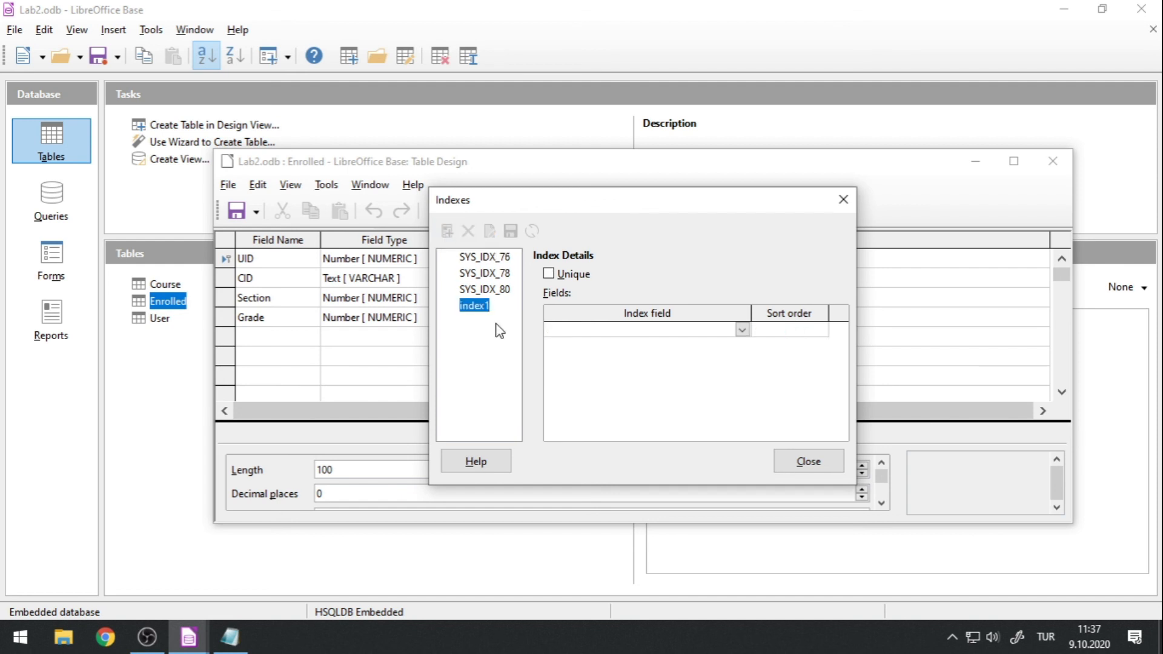
pyautogui.write('uniqueOnes')
pyautogui.press('Home')
pyautogui.press('Delete')
pyautogui.write('U')
pyautogui.press('Return')
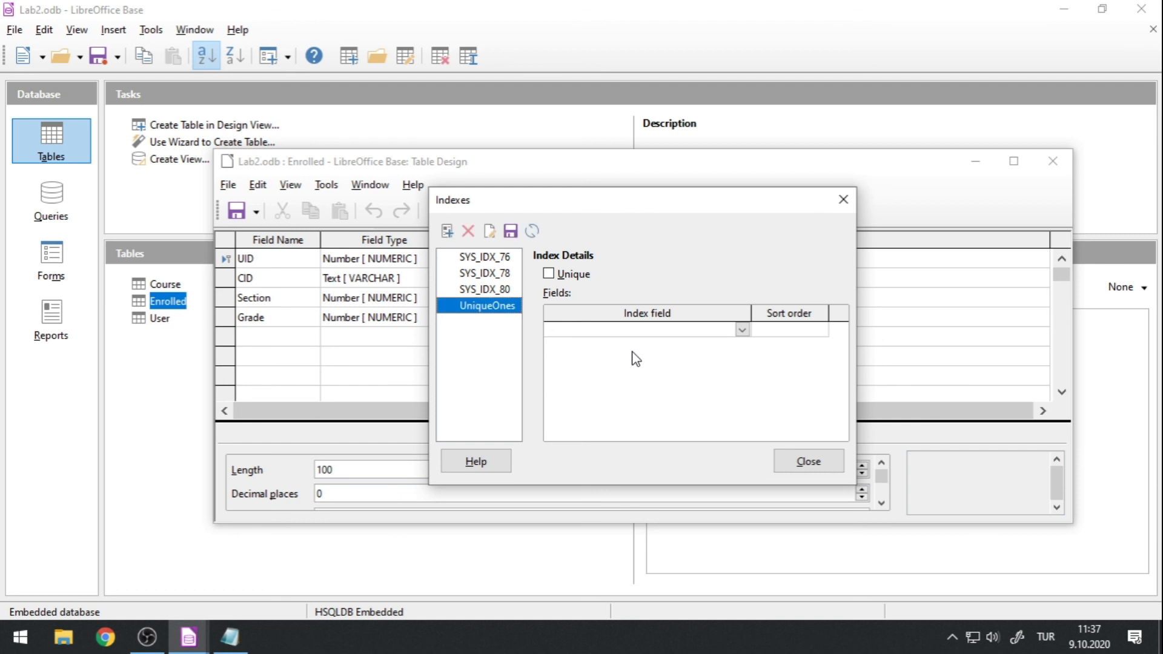
# Add the CID and Section fields to the UniqueOnes index, make it unique, and save the index.
pyautogui.click(741, 331)
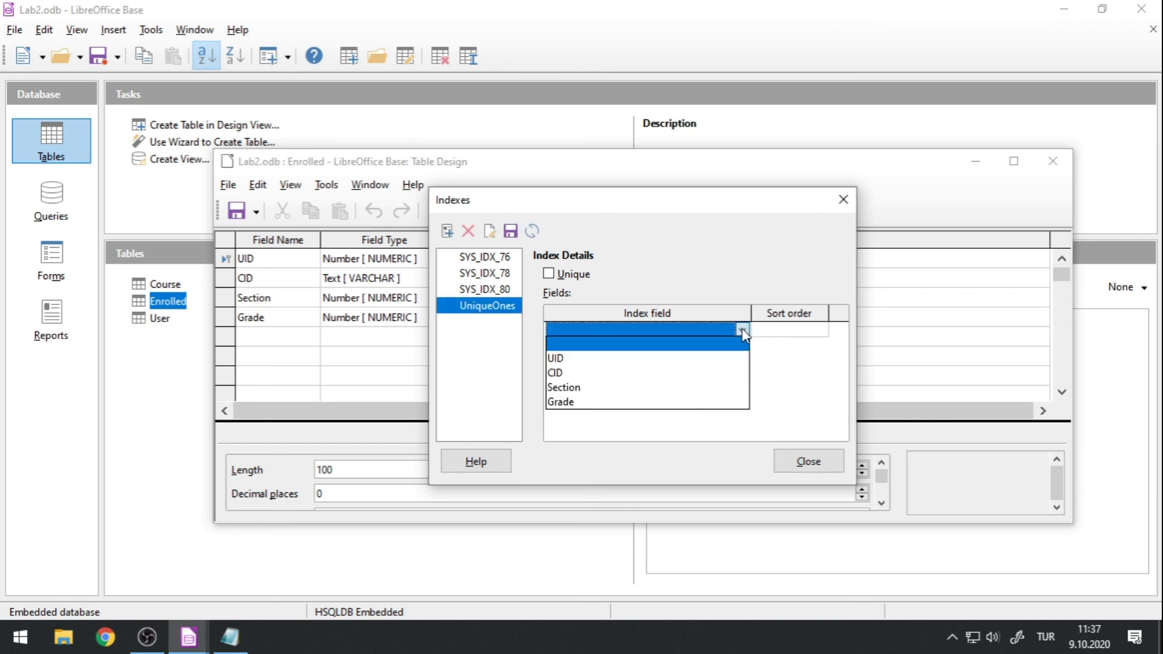
pyautogui.click(640, 378)
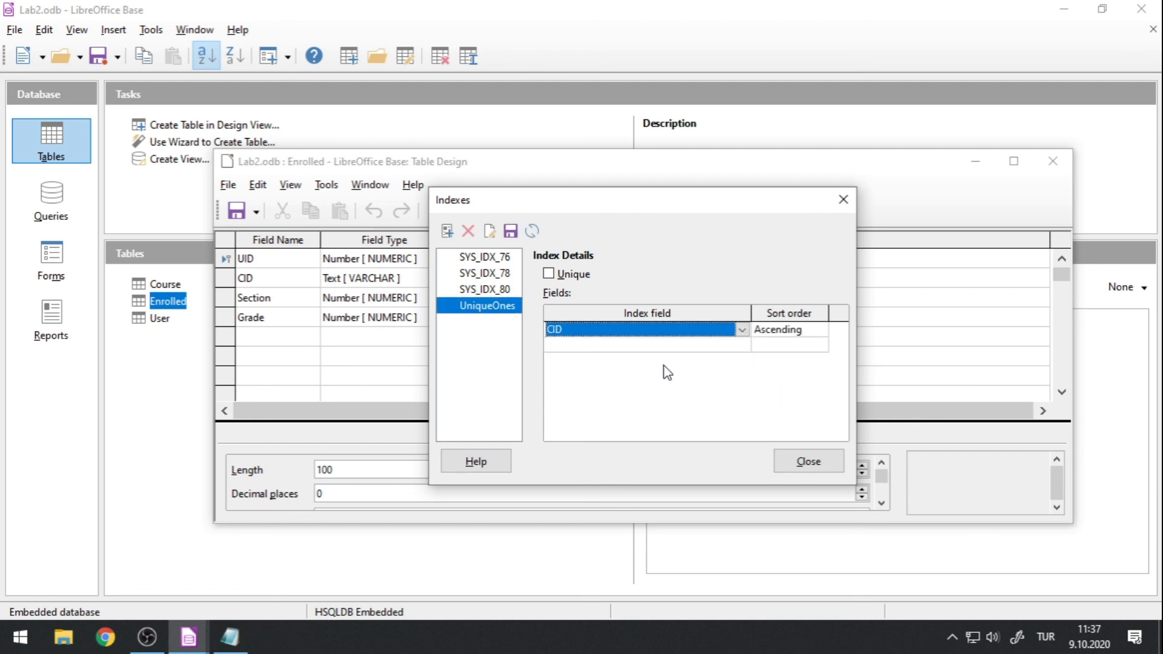
pyautogui.click(740, 344)
pyautogui.click(682, 399)
pyautogui.click(549, 274)
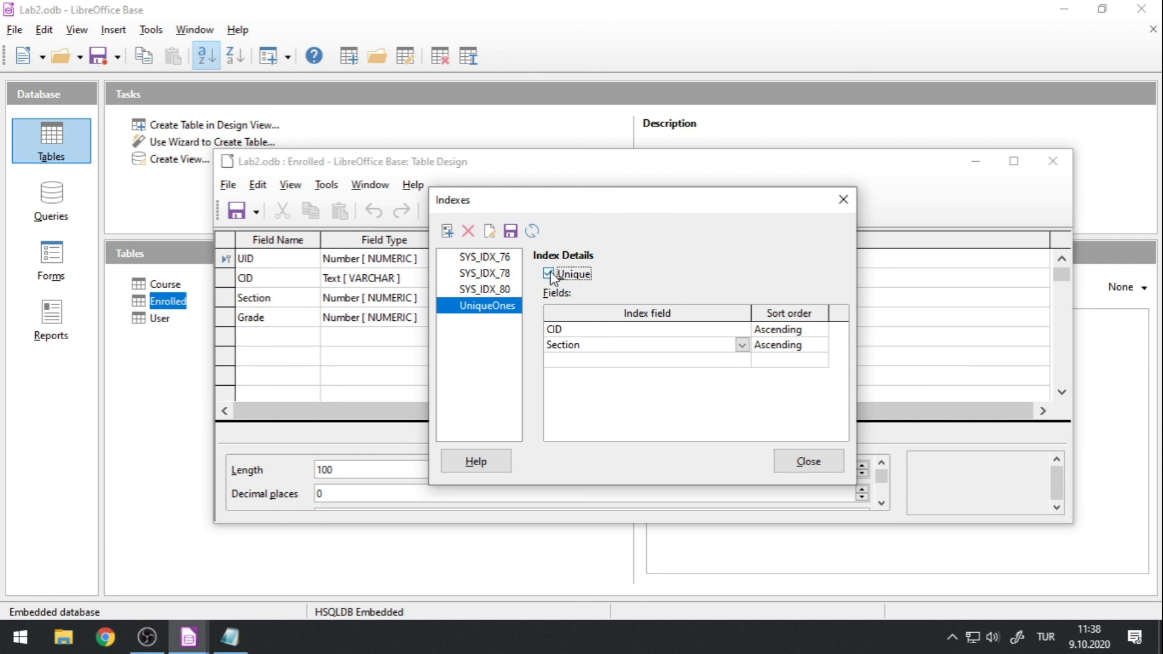
pyautogui.click(511, 231)
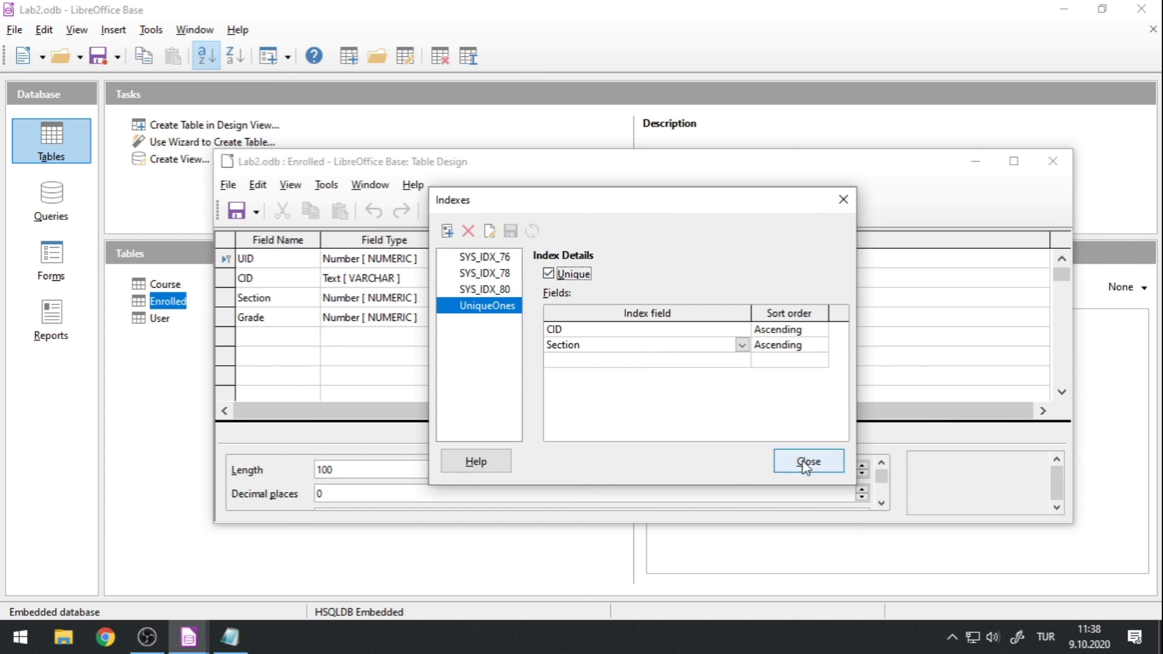
# Compare the details of the system indexes with UniqueOnes, and close the index design and the table design.
pyautogui.click(470, 291)
pyautogui.click(478, 274)
pyautogui.click(485, 256)
pyautogui.click(486, 273)
pyautogui.click(478, 291)
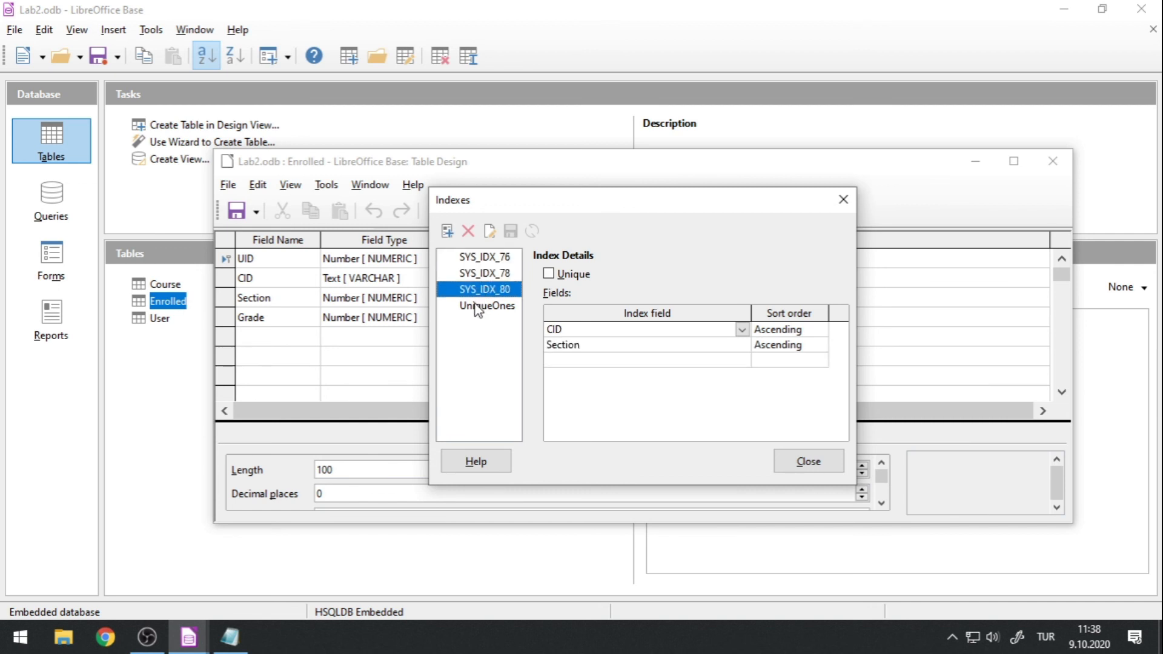
pyautogui.click(477, 308)
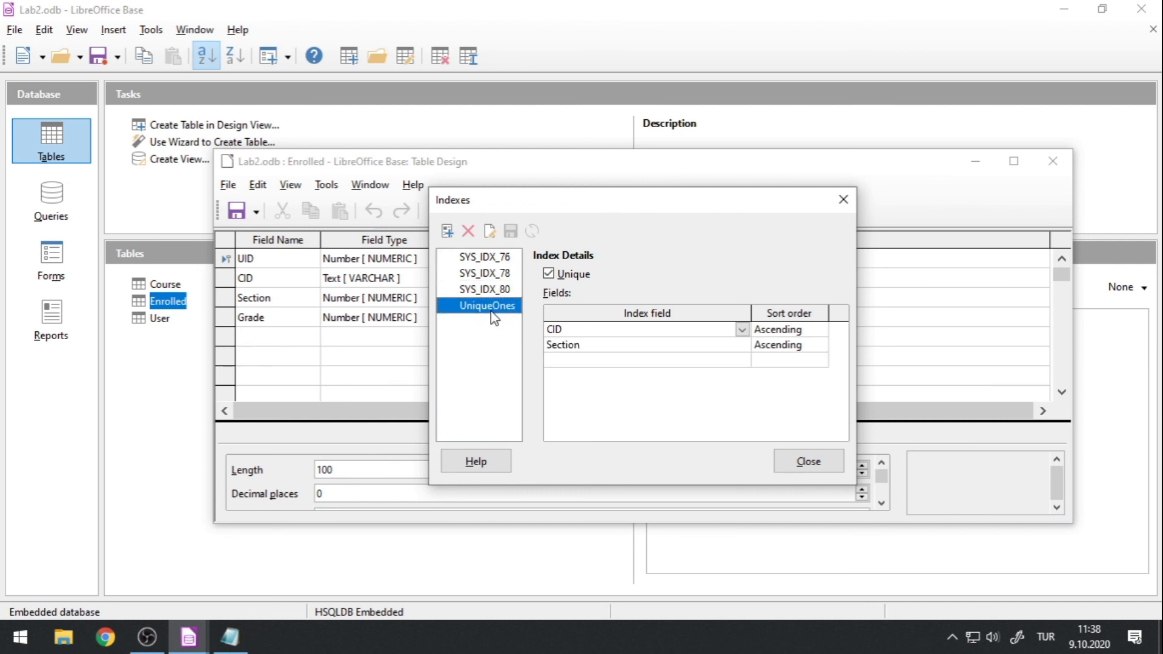
pyautogui.click(808, 461)
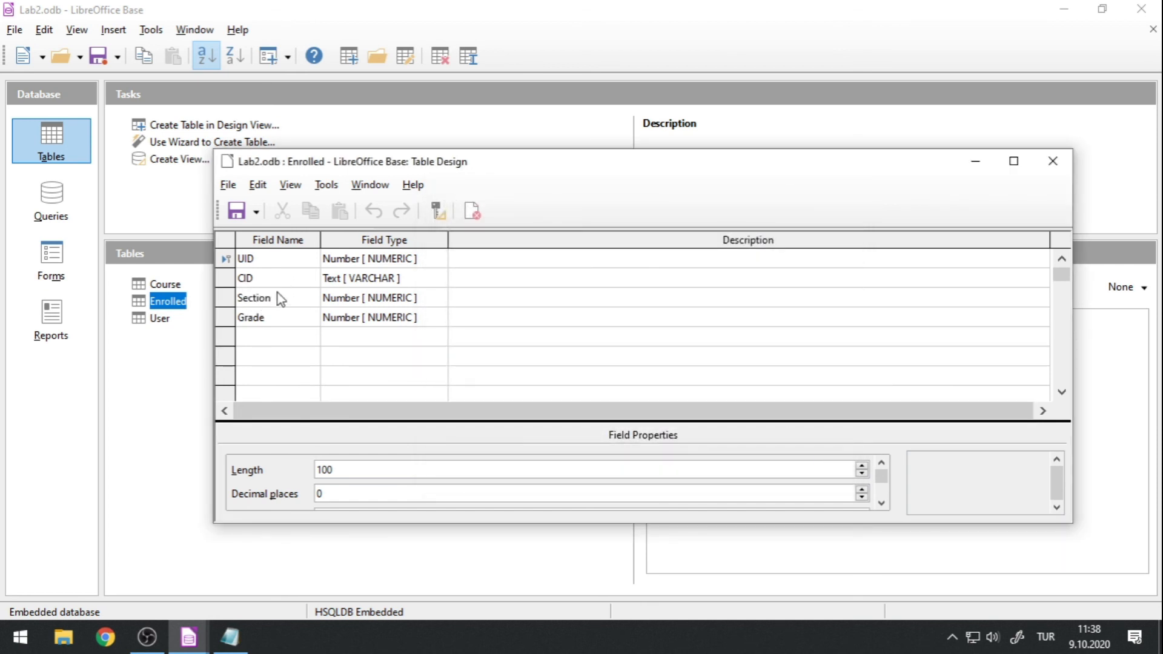
pyautogui.click(1053, 160)
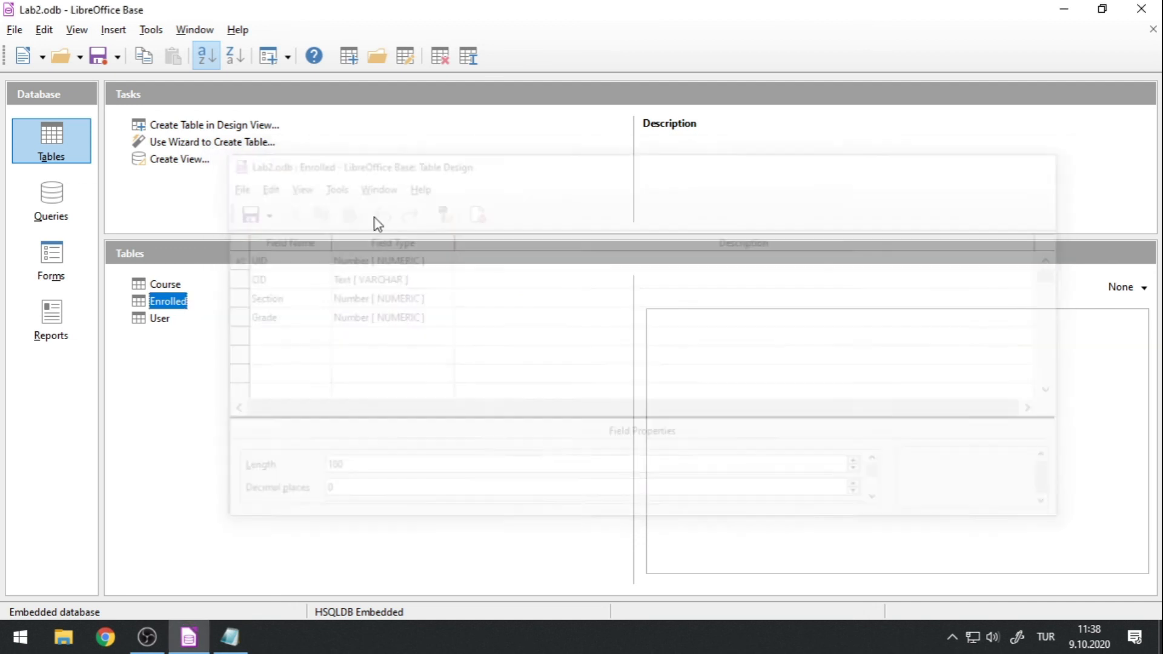
# Open the Enrolled table's data and add a record with UID 1, CID CS281, Section 1 and Grade 10.
pyautogui.doubleClick(143, 301)
pyautogui.write('1')
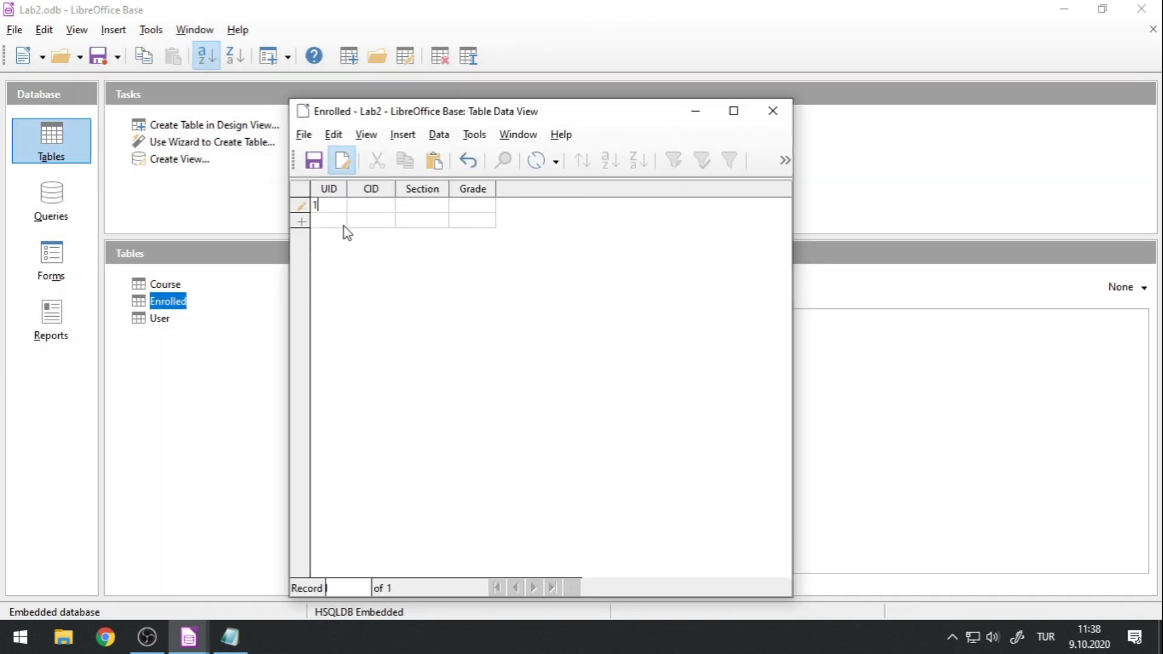
pyautogui.write('CS281')
pyautogui.press('Tab')
pyautogui.write('1')
pyautogui.press('Tab')
pyautogui.write('10')
pyautogui.press('Tab')
# Add a second record with UID 2, CID MATH101, Section 1 and Grade 20.
pyautogui.write('2')
pyautogui.press('Tab')
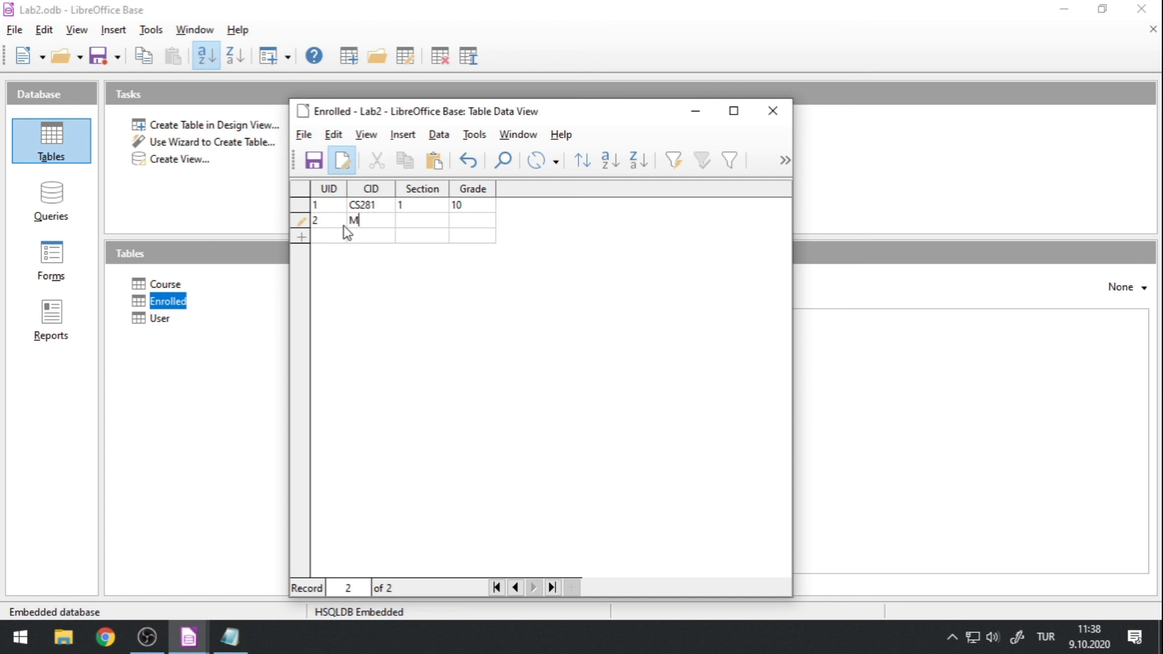
pyautogui.write('MATH')
pyautogui.write('19,')
pyautogui.press('BackSpace')
pyautogui.press('BackSpace')
pyautogui.write('01')
pyautogui.press('Tab')
pyautogui.write('1')
pyautogui.press('Tab')
pyautogui.write('20')
pyautogui.press('Tab')
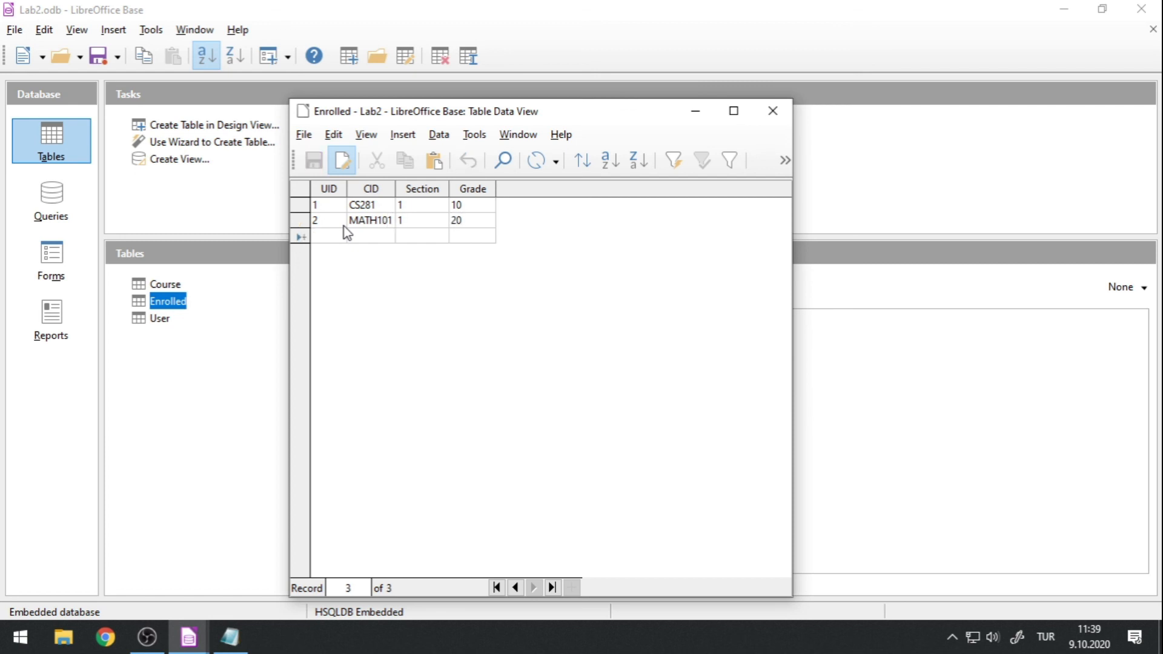
# Try to add a record reusing UID 1 with CID TURK101, Section 1 and Grade 20, and discard the entry.
pyautogui.write('1')
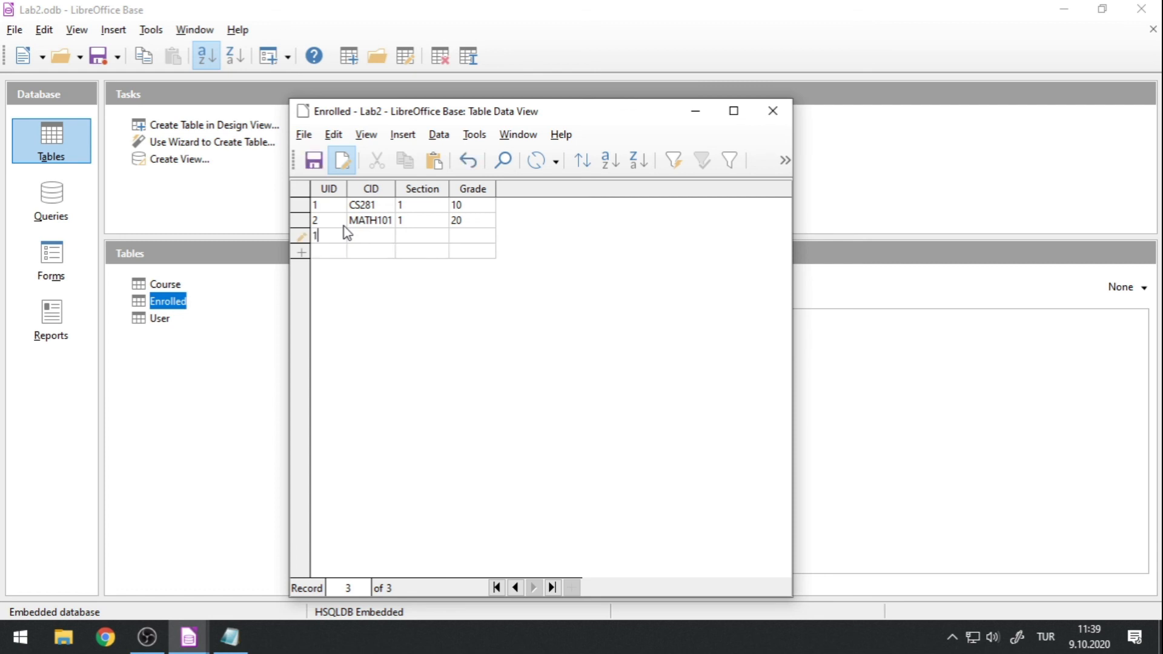
pyautogui.press('Tab')
pyautogui.write('TURK101')
pyautogui.press('Tab')
pyautogui.write('1')
pyautogui.press('Tab')
pyautogui.write('20')
pyautogui.press('Tab')
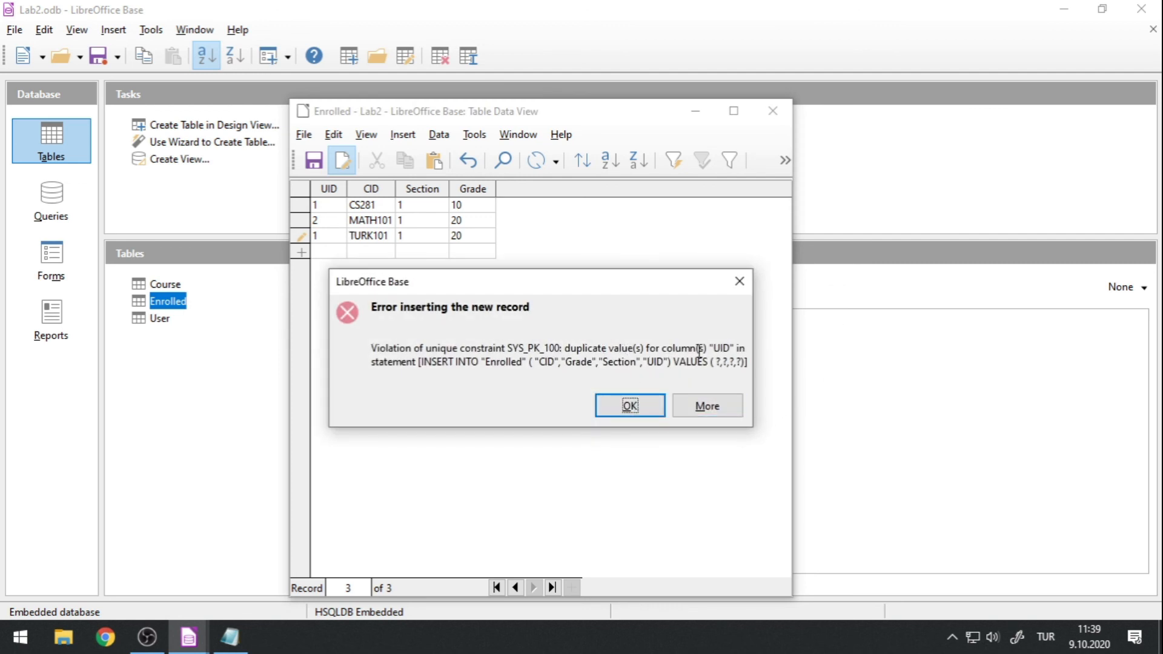
pyautogui.click(630, 406)
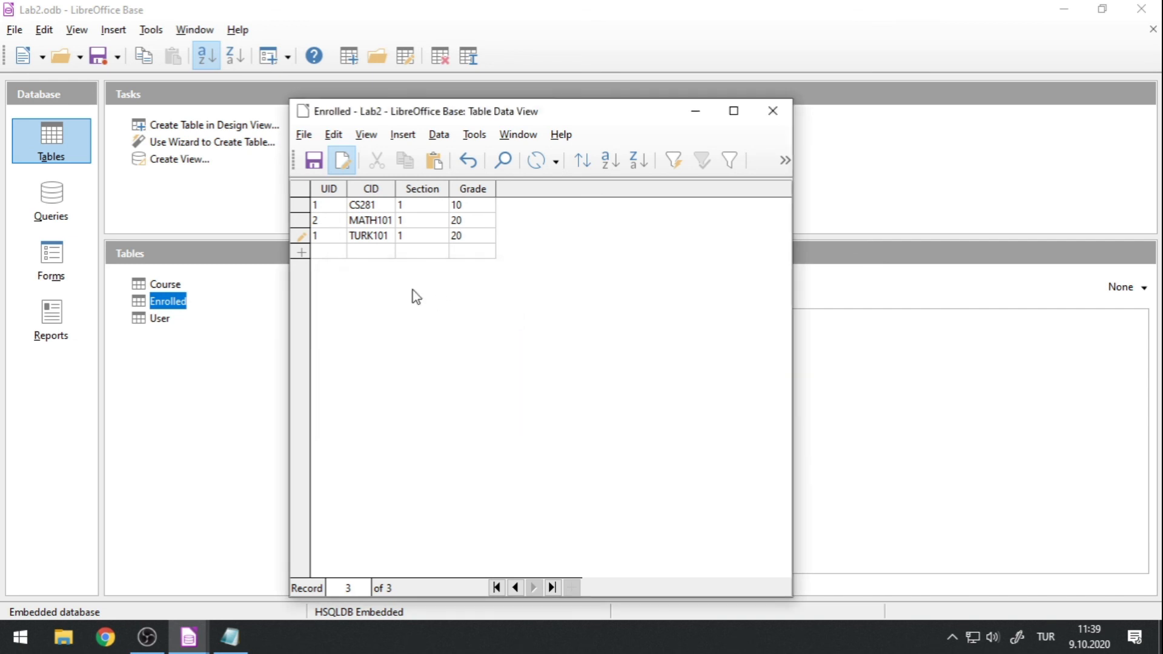
pyautogui.press('Escape')
pyautogui.click(328, 238)
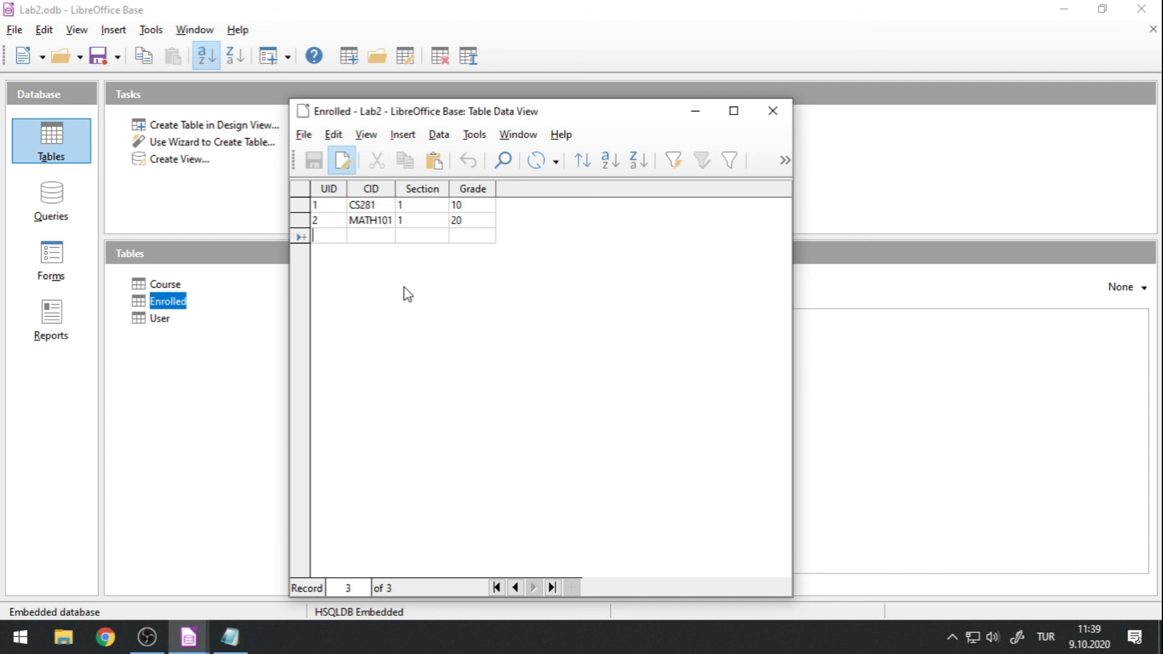
# Enter a third record with UID 3, CID CS281, Section 1 and Grade 30, and try to save it.
pyautogui.write('3')
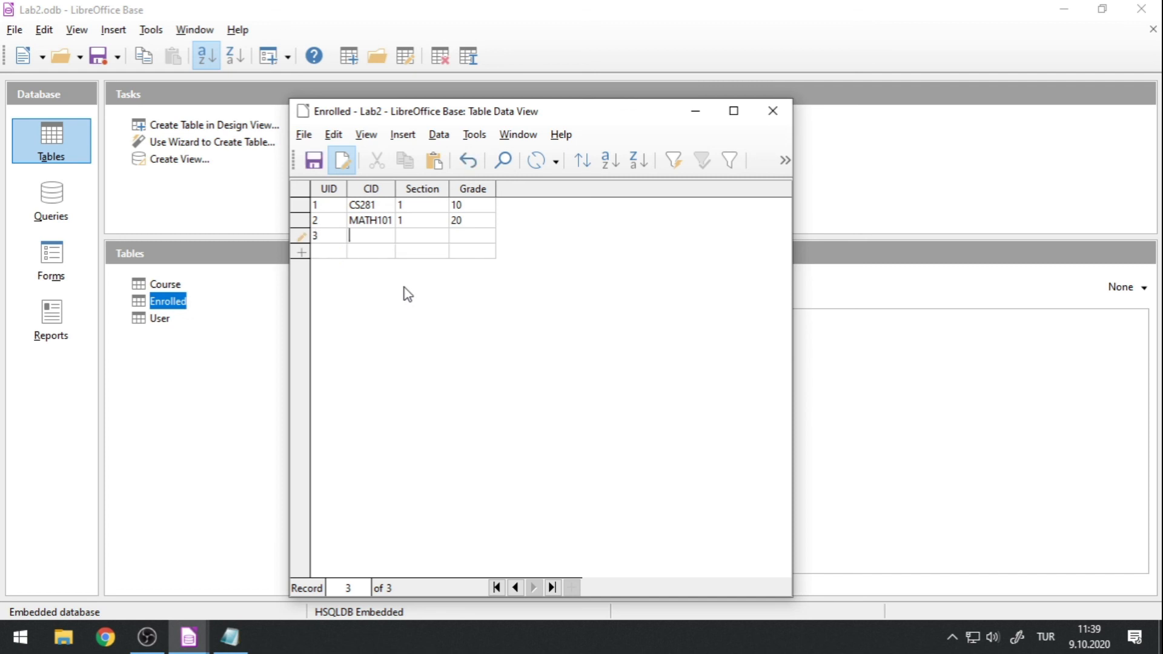
pyautogui.write('DS')
pyautogui.press('BackSpace')
pyautogui.press('BackSpace')
pyautogui.write('CS281')
pyautogui.press('Tab')
pyautogui.write('1')
pyautogui.press('Tab')
pyautogui.write('30')
pyautogui.press('Return')
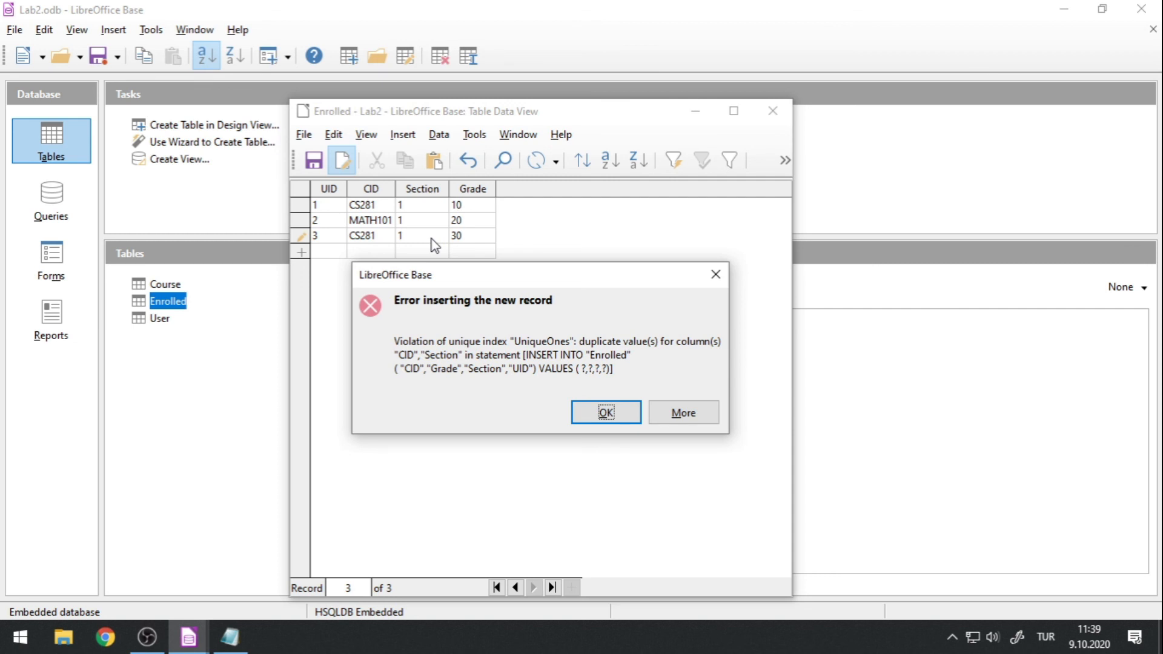
pyautogui.click(400, 341)
pyautogui.moveTo(399, 341); pyautogui.dragTo(517, 342)
pyautogui.click(573, 343)
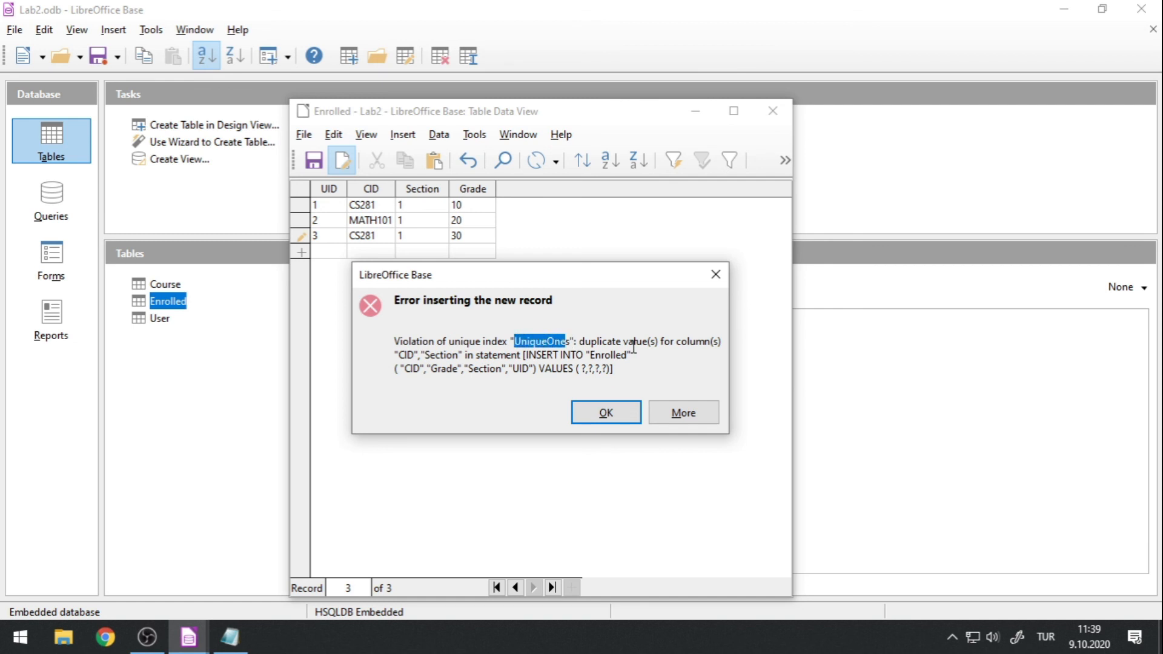
# Set the Section of the record with UID 3 to 2 and save the record.
pyautogui.click(605, 411)
pyautogui.click(423, 236)
pyautogui.moveTo(430, 234); pyautogui.dragTo(382, 237)
pyautogui.write('2')
pyautogui.click(488, 237)
pyautogui.press('Return')
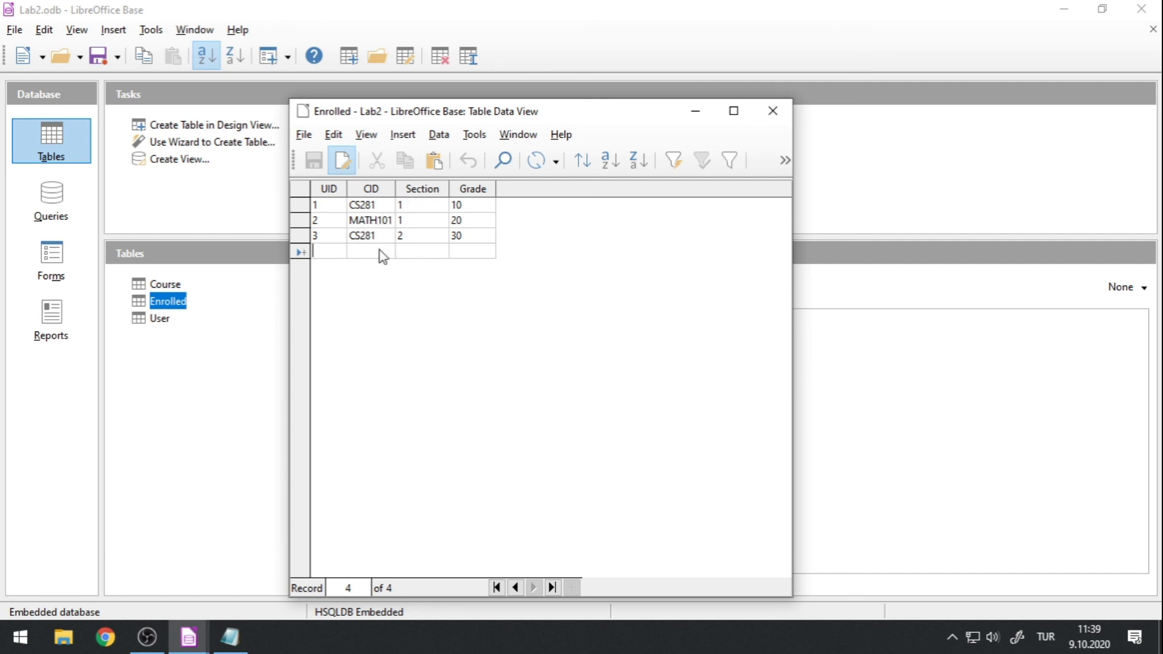
# Try to add a record with UID 4, CID CS281, Section 2 and Grade 33, and discard the entry.
pyautogui.write('4')
pyautogui.press('Tab')
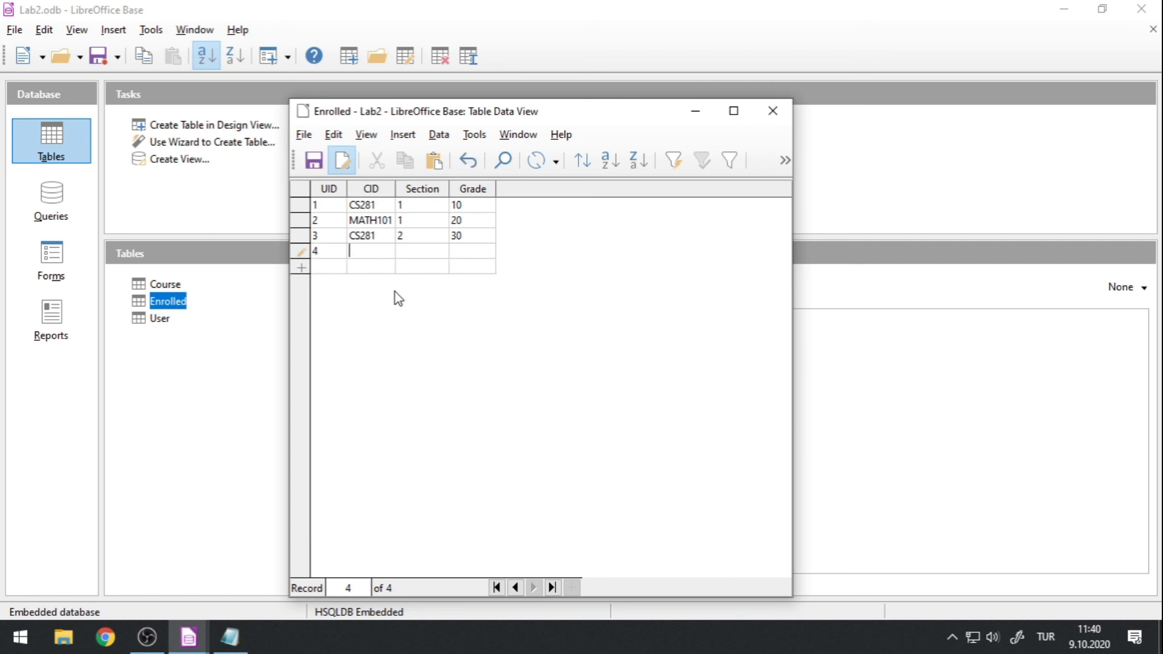
pyautogui.press('Tab')
pyautogui.click(371, 249)
pyautogui.write('CS281')
pyautogui.press('Tab')
pyautogui.write('2')
pyautogui.click(464, 248)
pyautogui.write('33')
pyautogui.press('Tab')
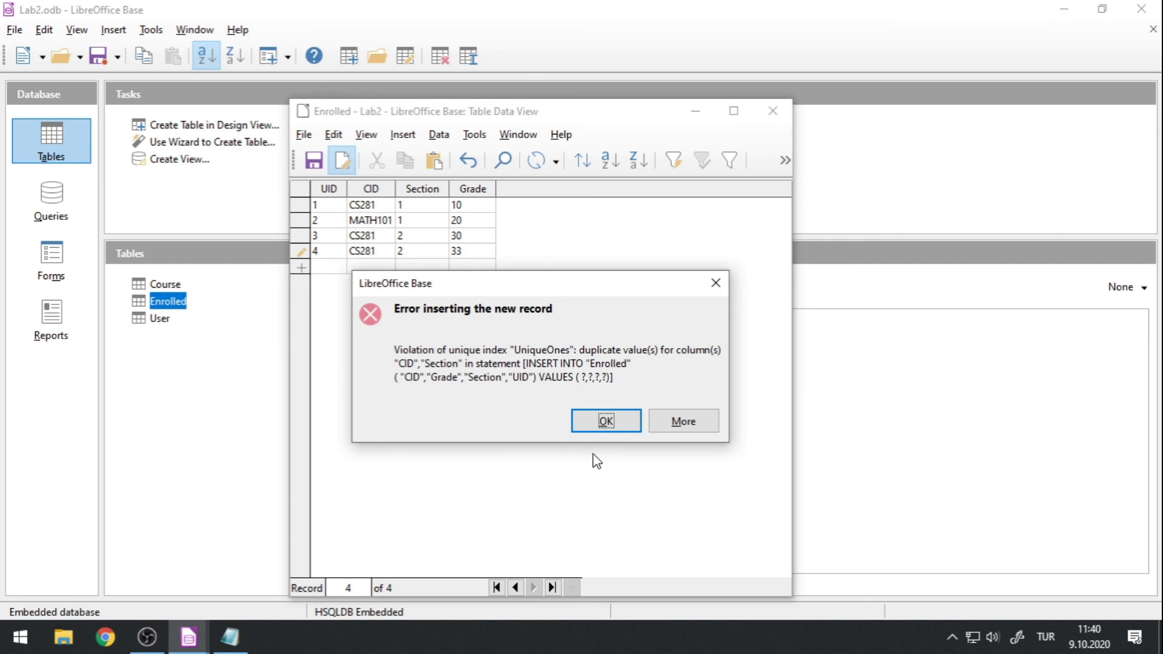
pyautogui.click(604, 421)
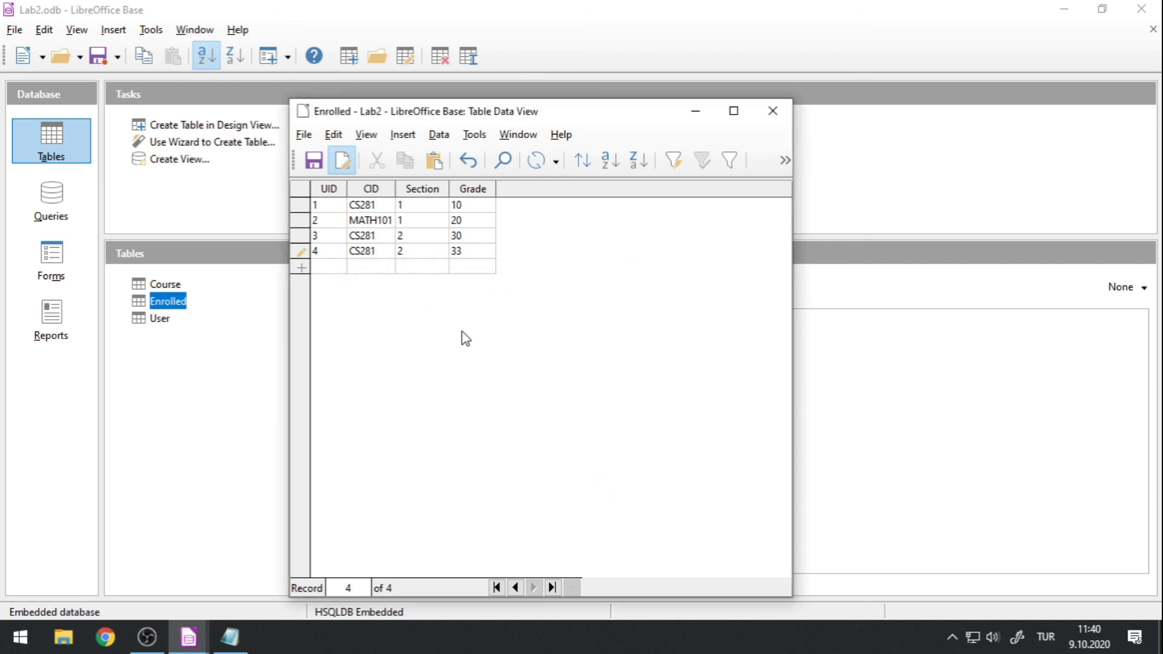
pyautogui.press('Escape')
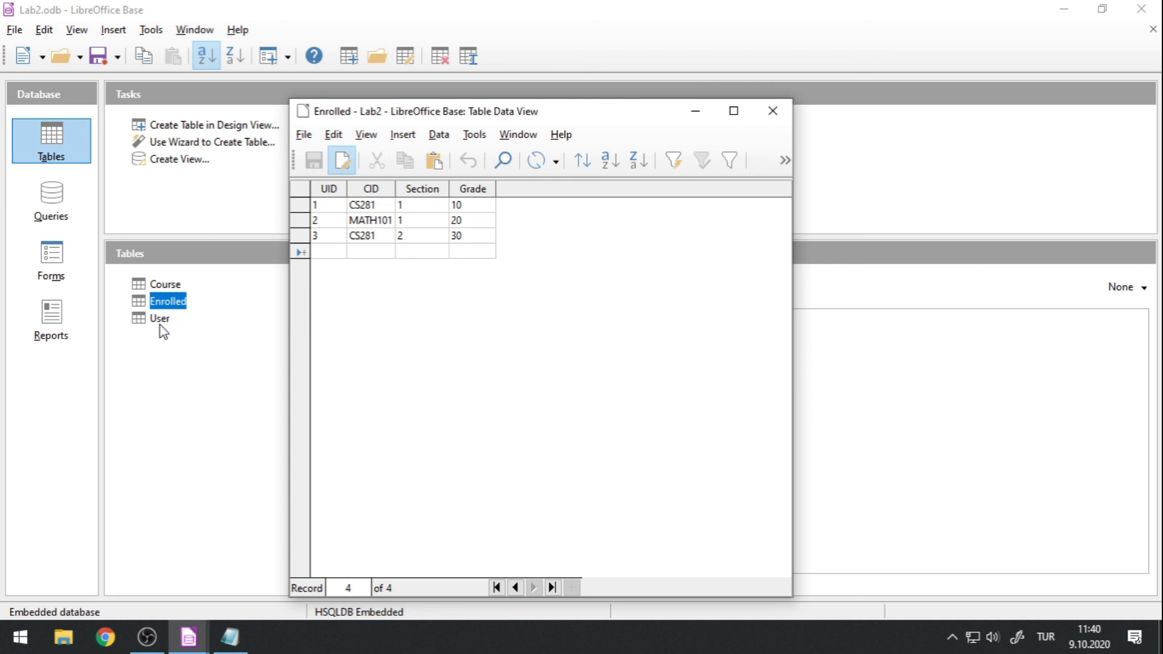
# Close the Enrolled table's data view and switch to OBS.
pyautogui.click(772, 111)
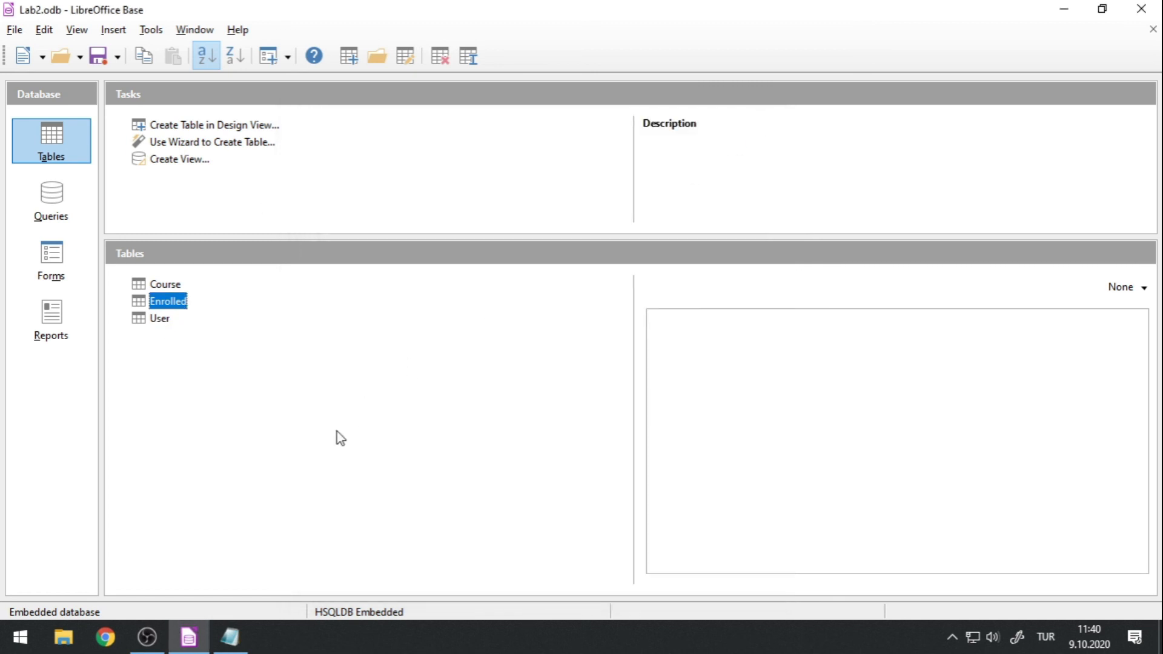
pyautogui.click(148, 637)
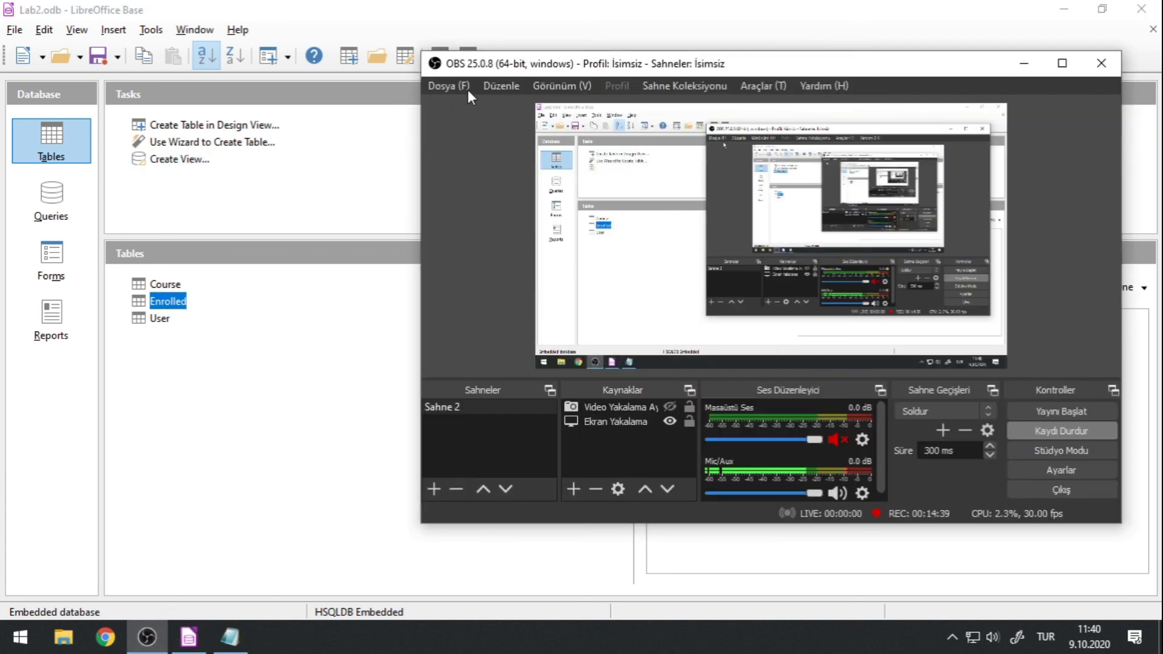